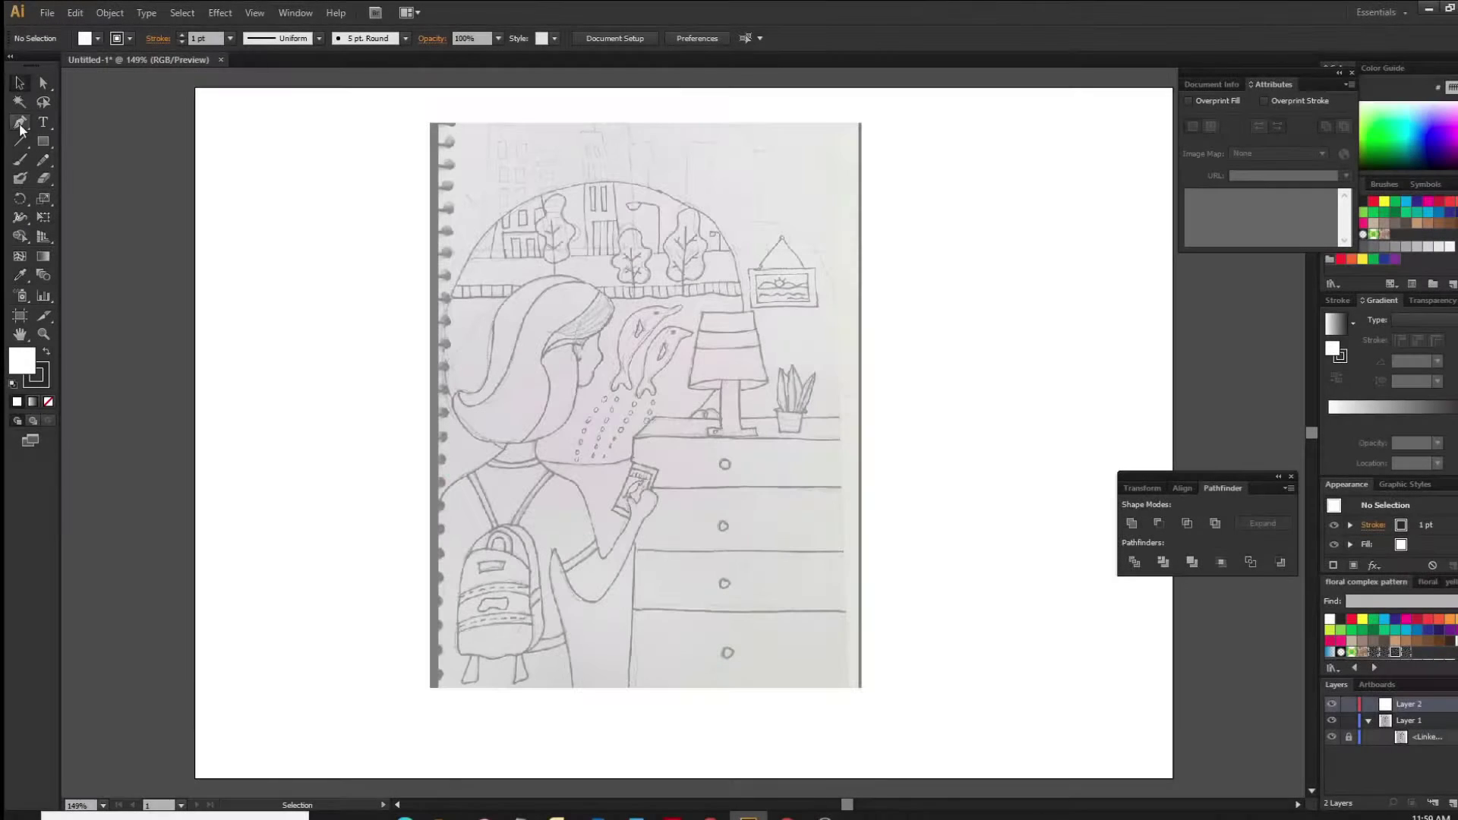
Zoom to 200% and trace the girl's hair outline with the Pen tool.
click(19, 123)
key(ctrl+plus)
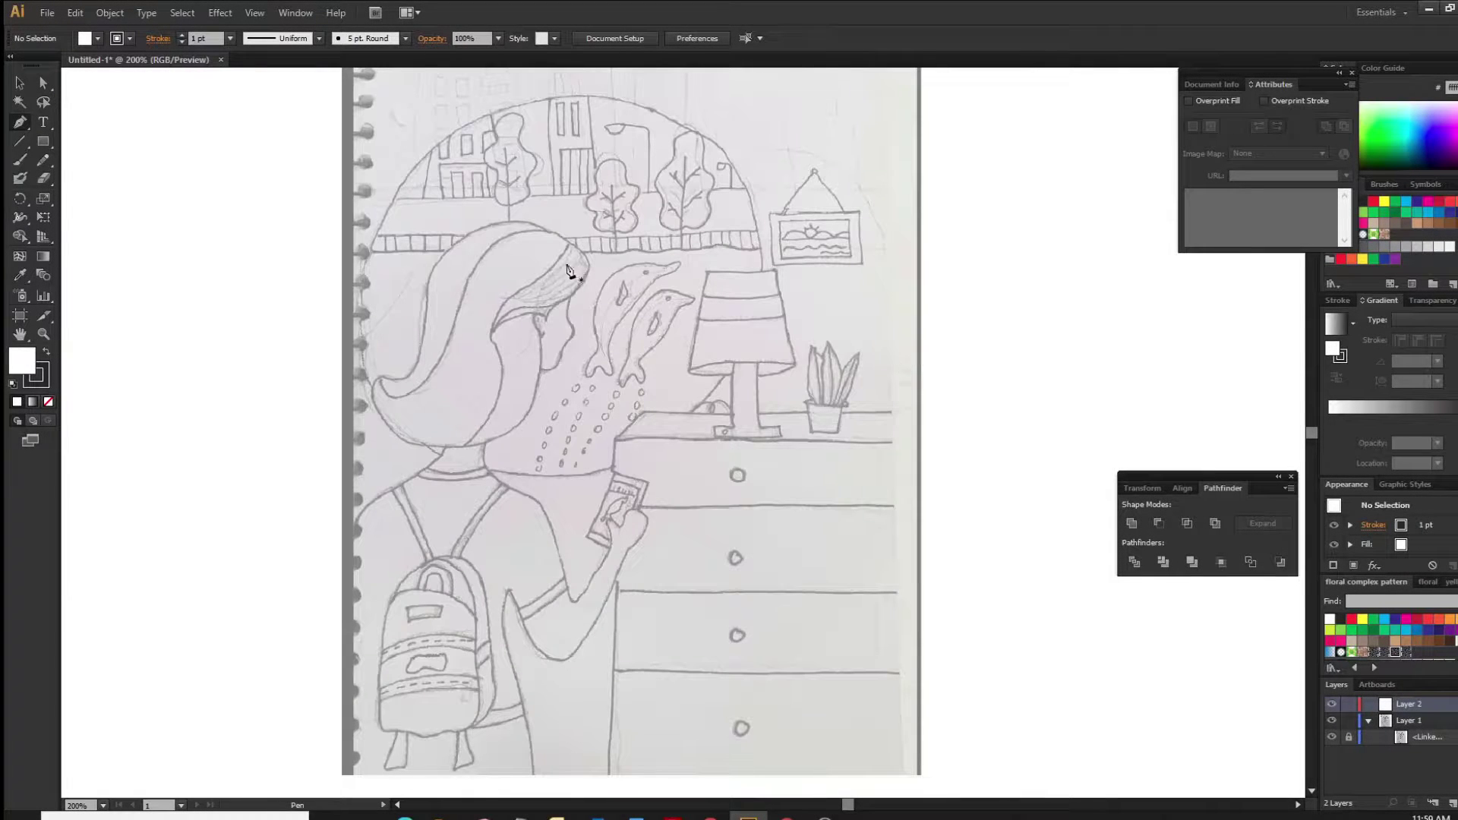
click(545, 320)
click(575, 291)
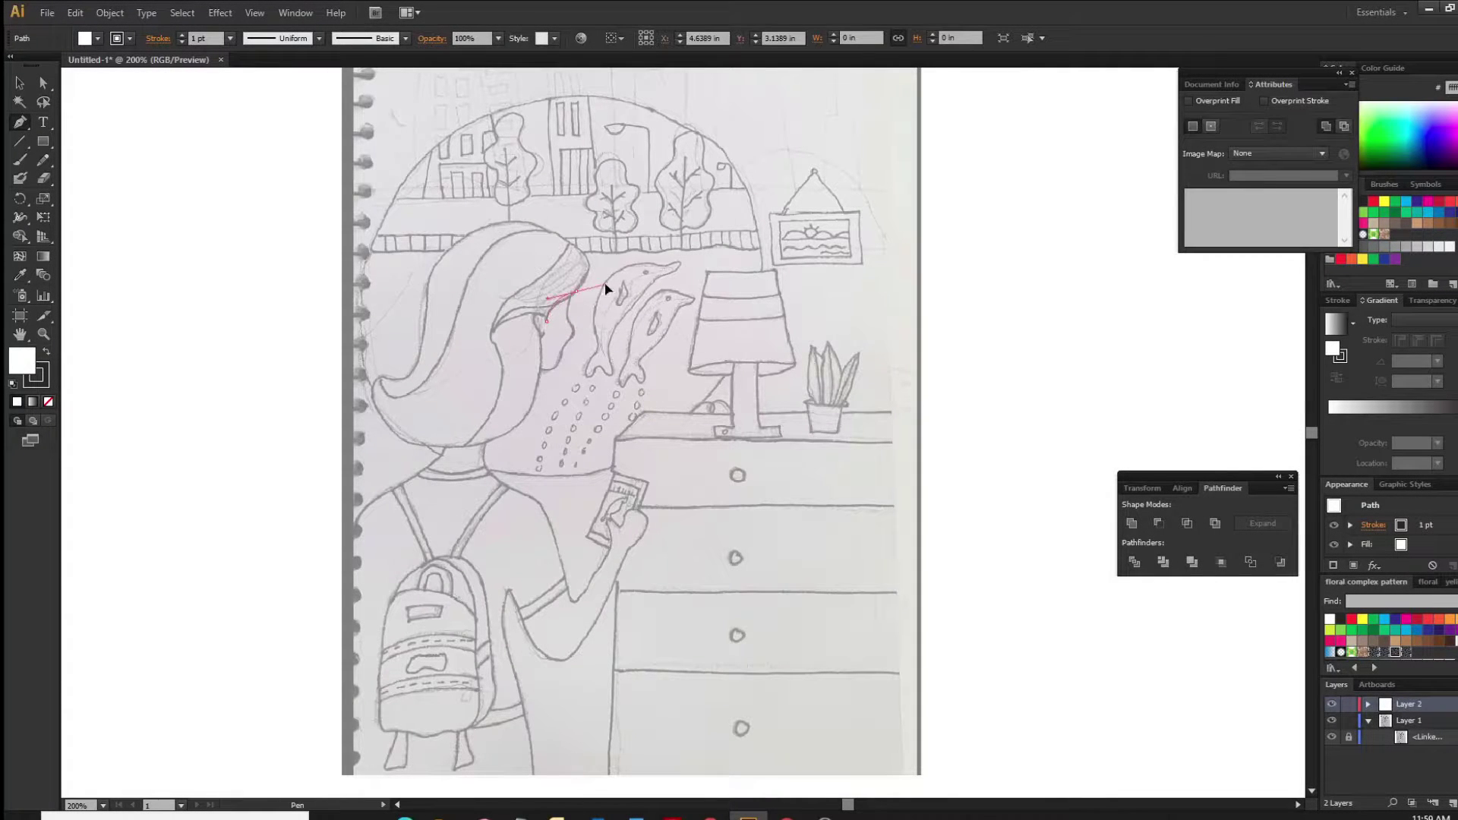
click(611, 275)
mouse_move(448, 249)
mouse_down()
mouse_move(347, 332)
mouse_move(421, 273)
mouse_up()
drag(415, 367, 374, 384)
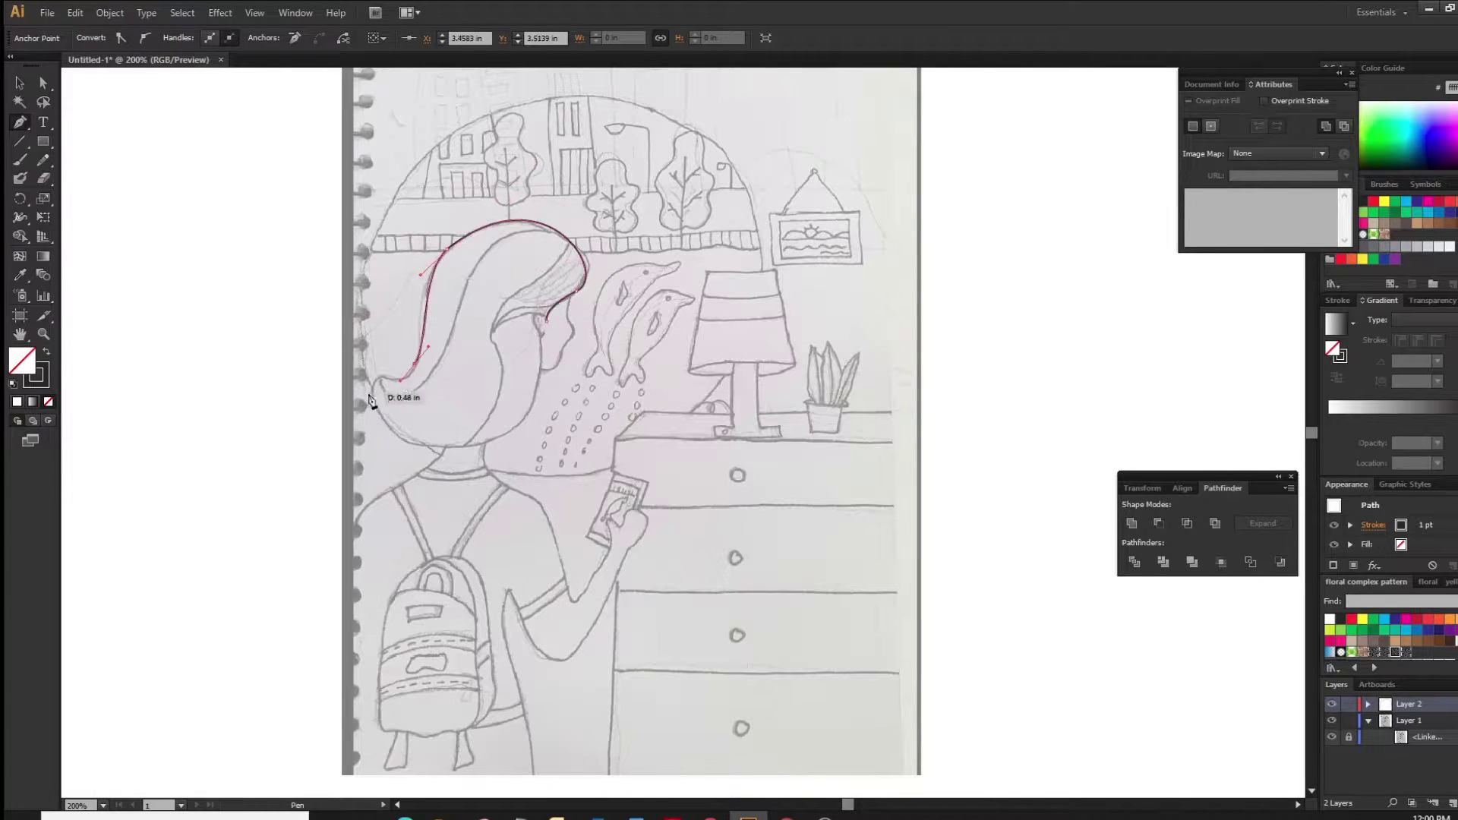
drag(401, 441, 434, 446)
mouse_move(530, 406)
mouse_down()
mouse_move(569, 365)
mouse_move(576, 292)
mouse_move(583, 328)
mouse_move(563, 363)
mouse_move(524, 362)
mouse_up()
Trace the face and neck as closed outlines.
ctrl+click(584, 285)
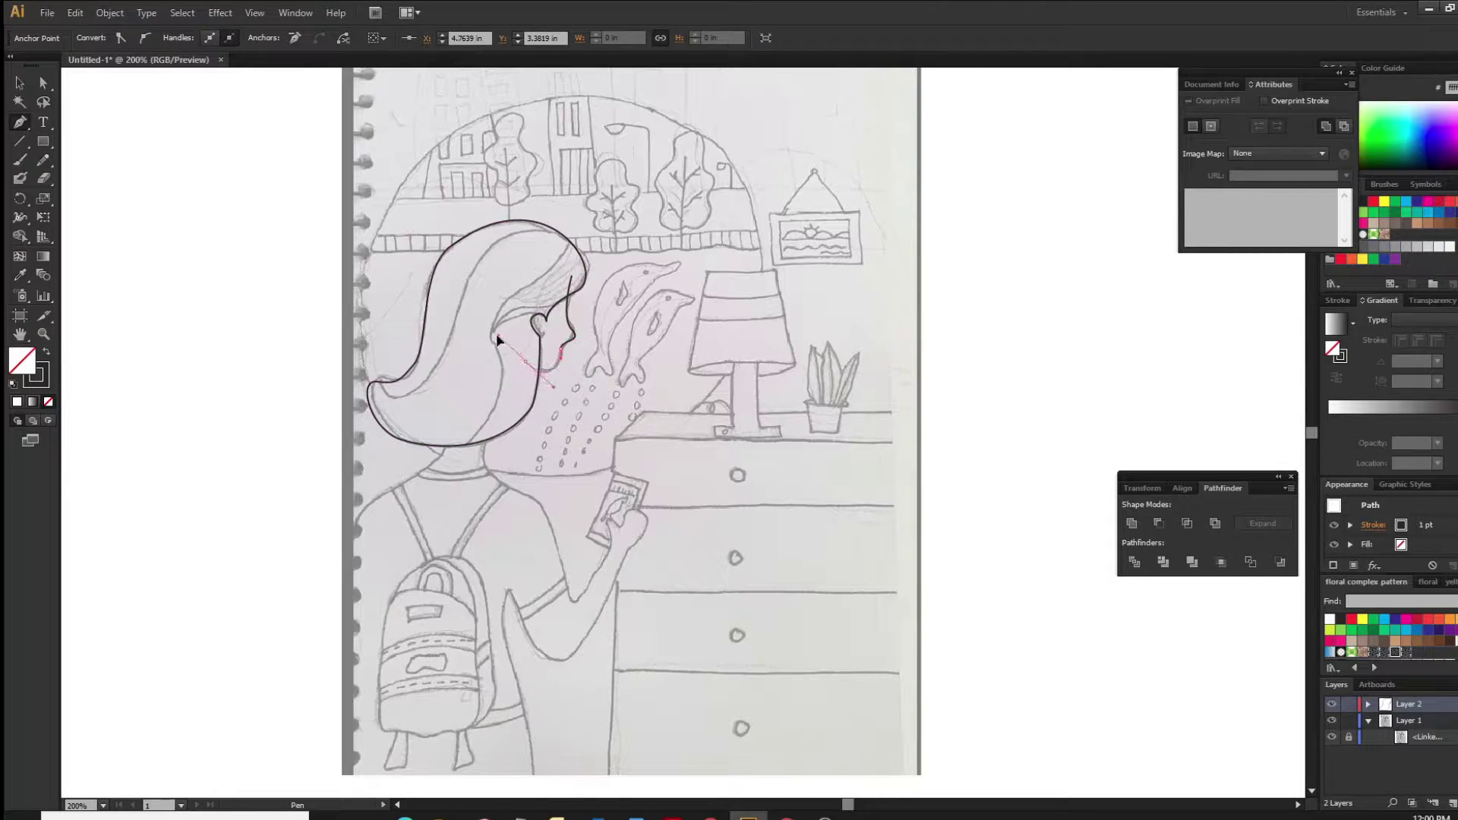
drag(526, 261, 556, 248)
click(571, 277)
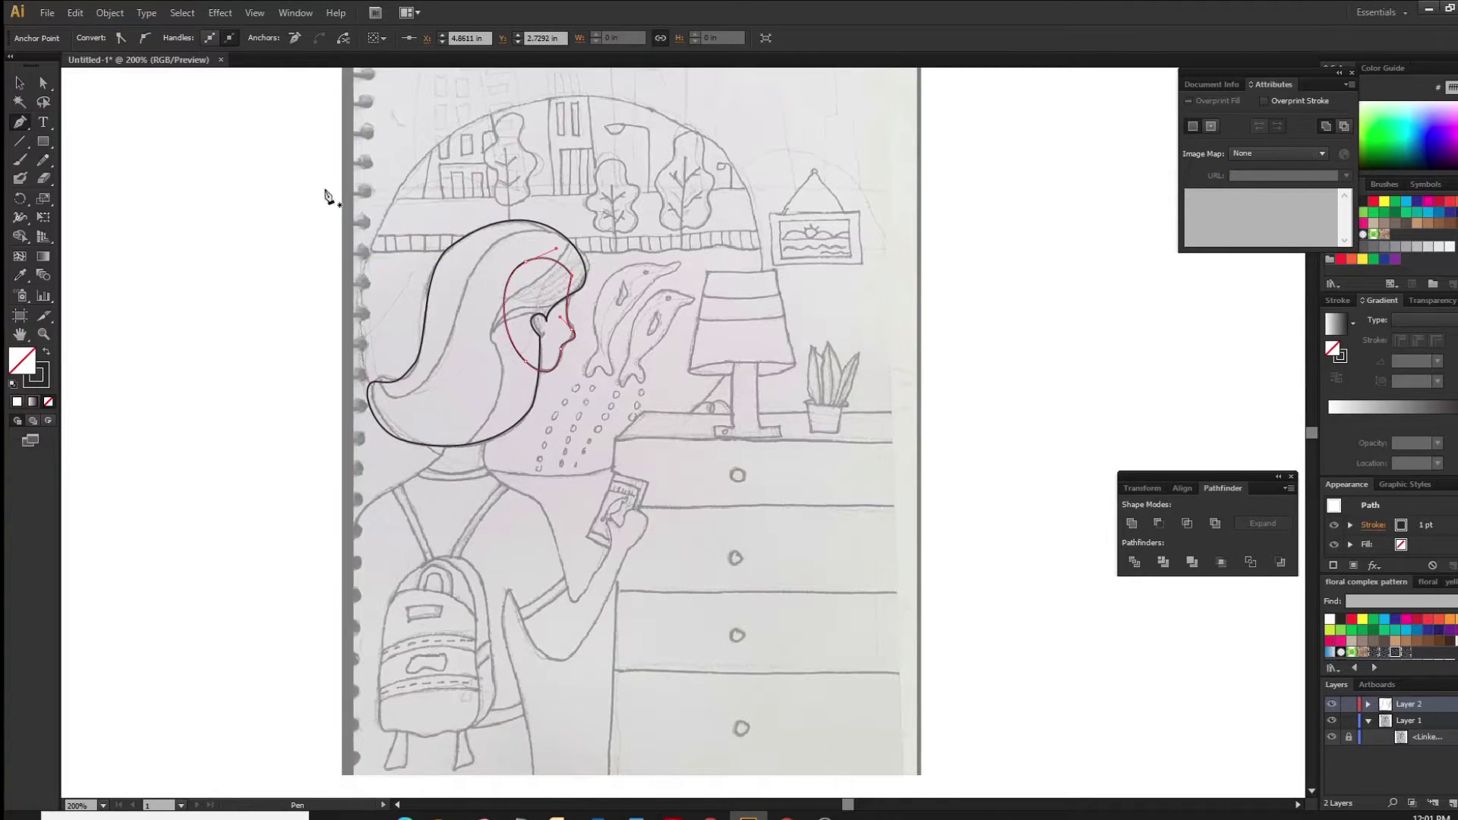
click(447, 431)
click(434, 460)
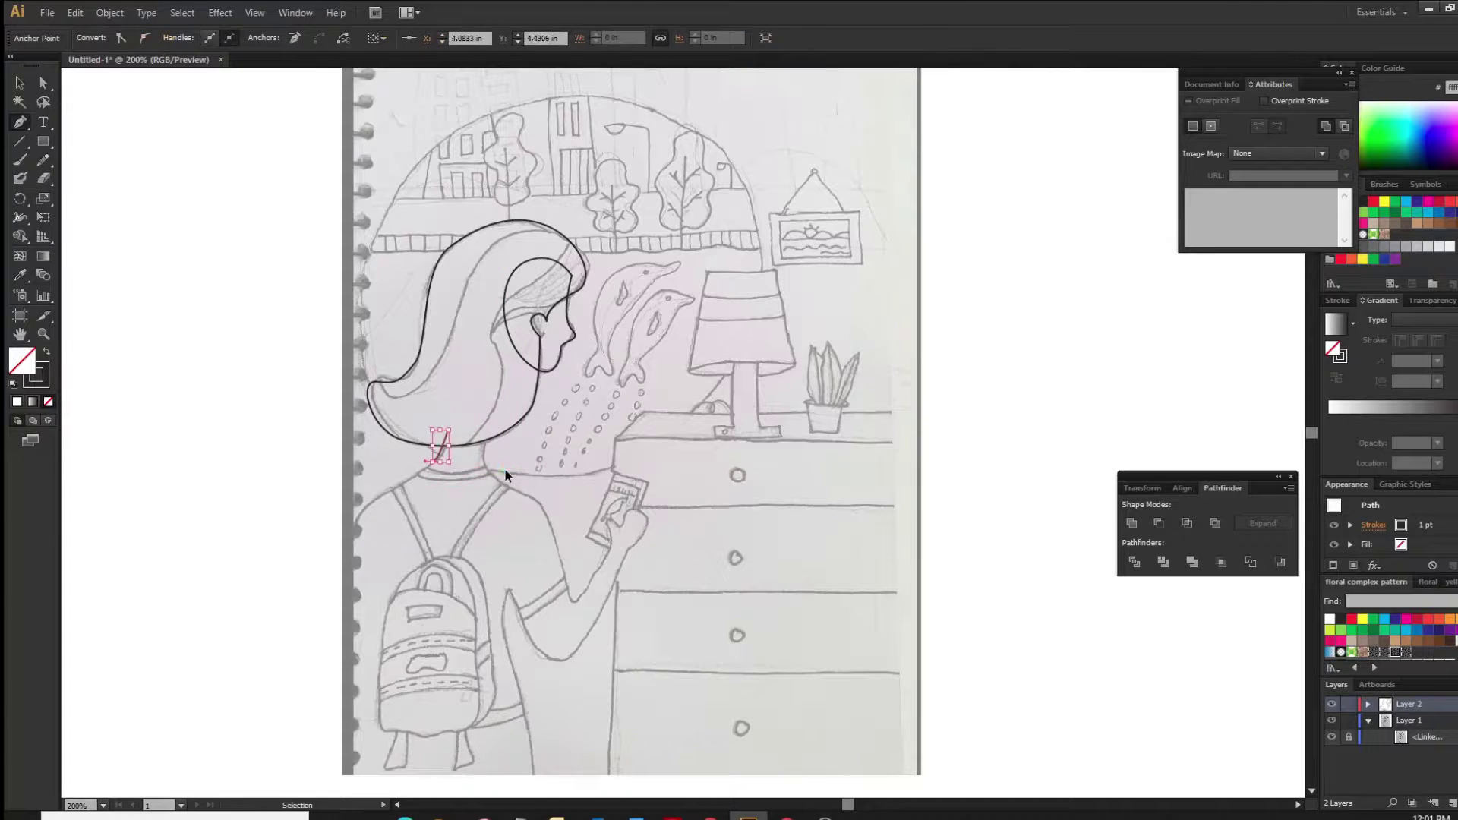
click(419, 473)
drag(486, 479, 520, 450)
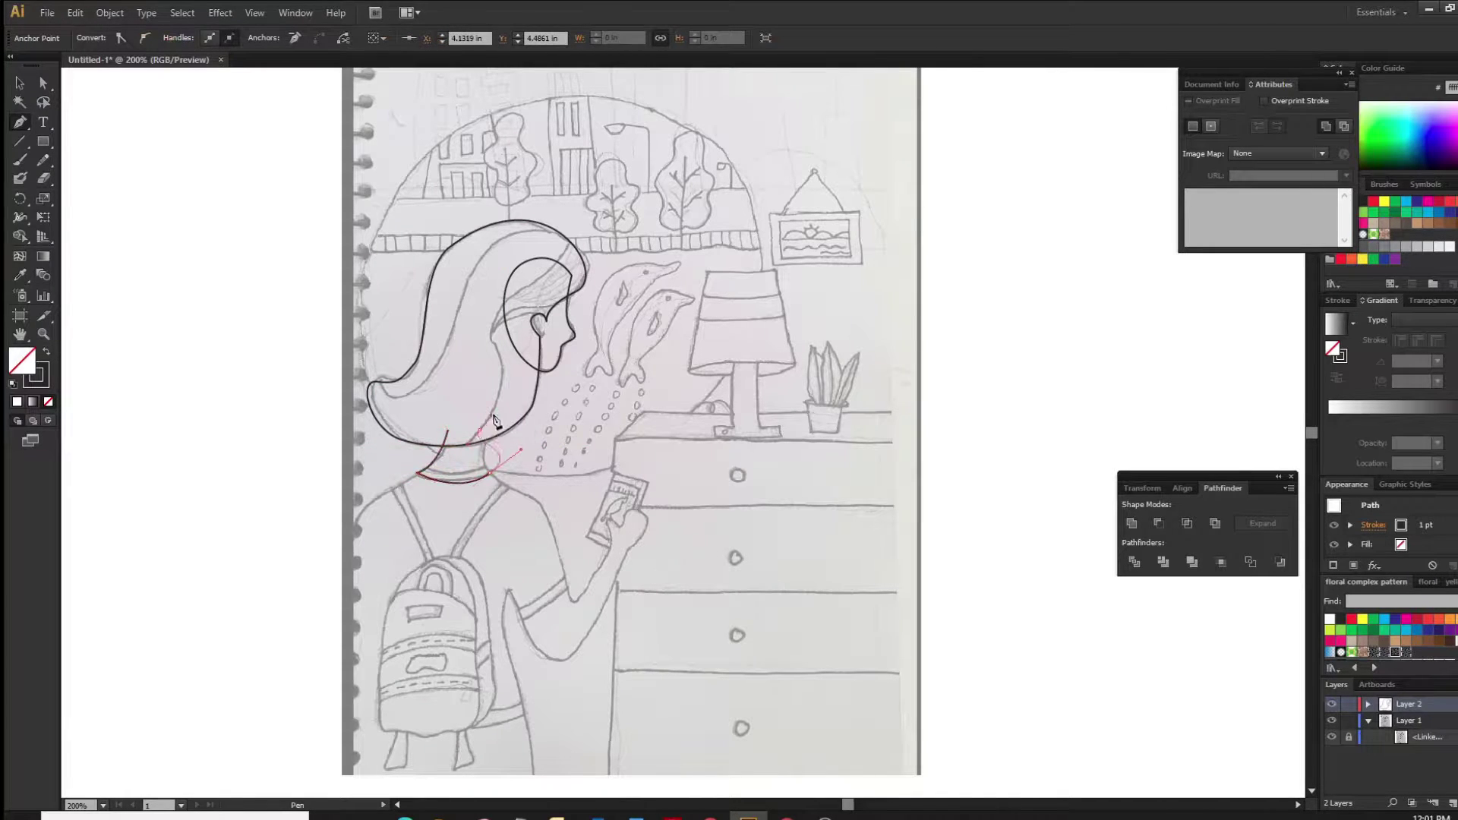
click(489, 431)
click(447, 430)
Fill the face with a pale peach colour from the Color Picker.
key(v)
click(522, 363)
click(1417, 619)
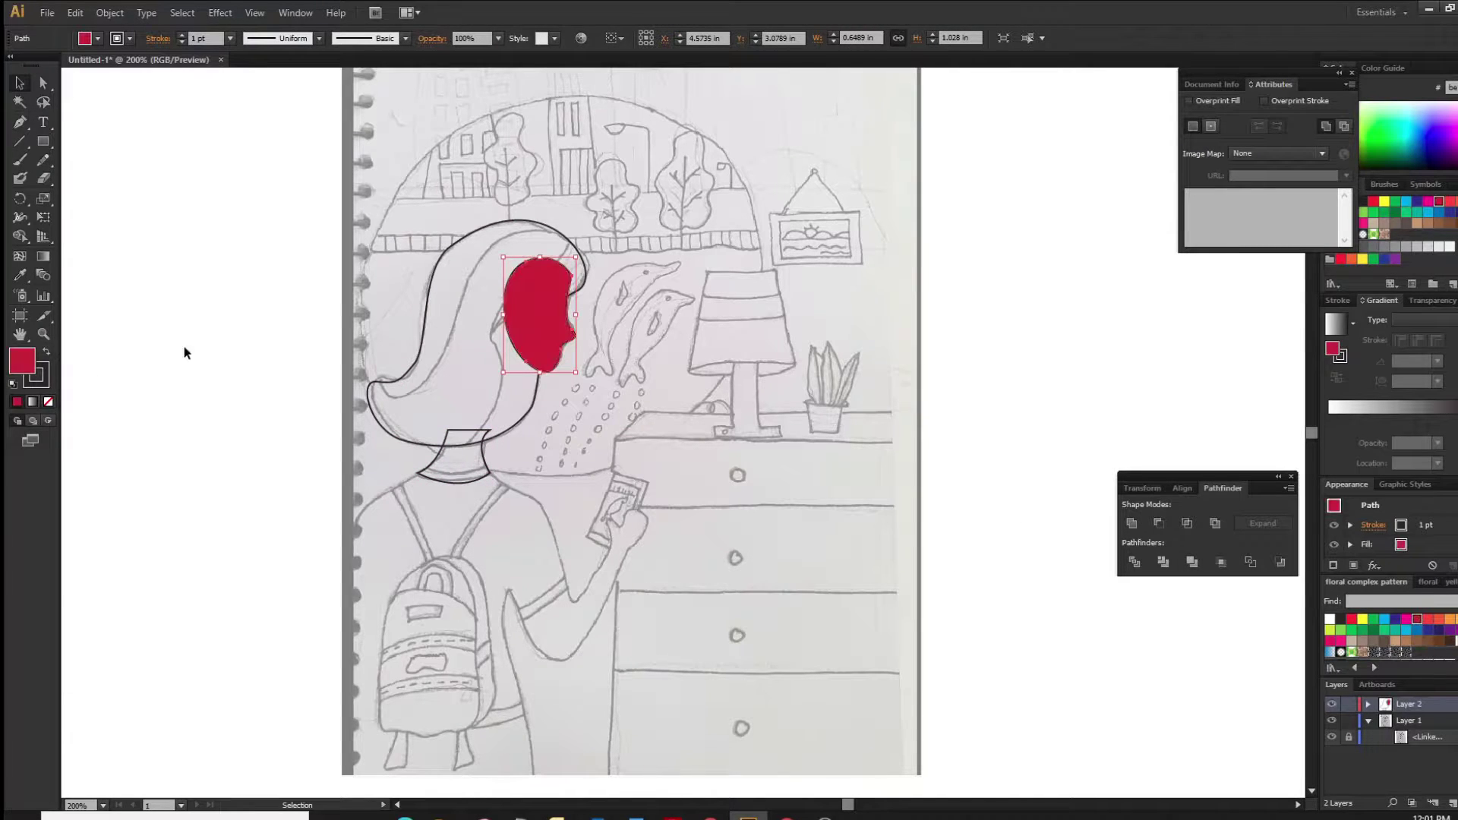
double_click(22, 361)
click(110, 553)
drag(318, 560, 311, 736)
click(137, 558)
click(465, 559)
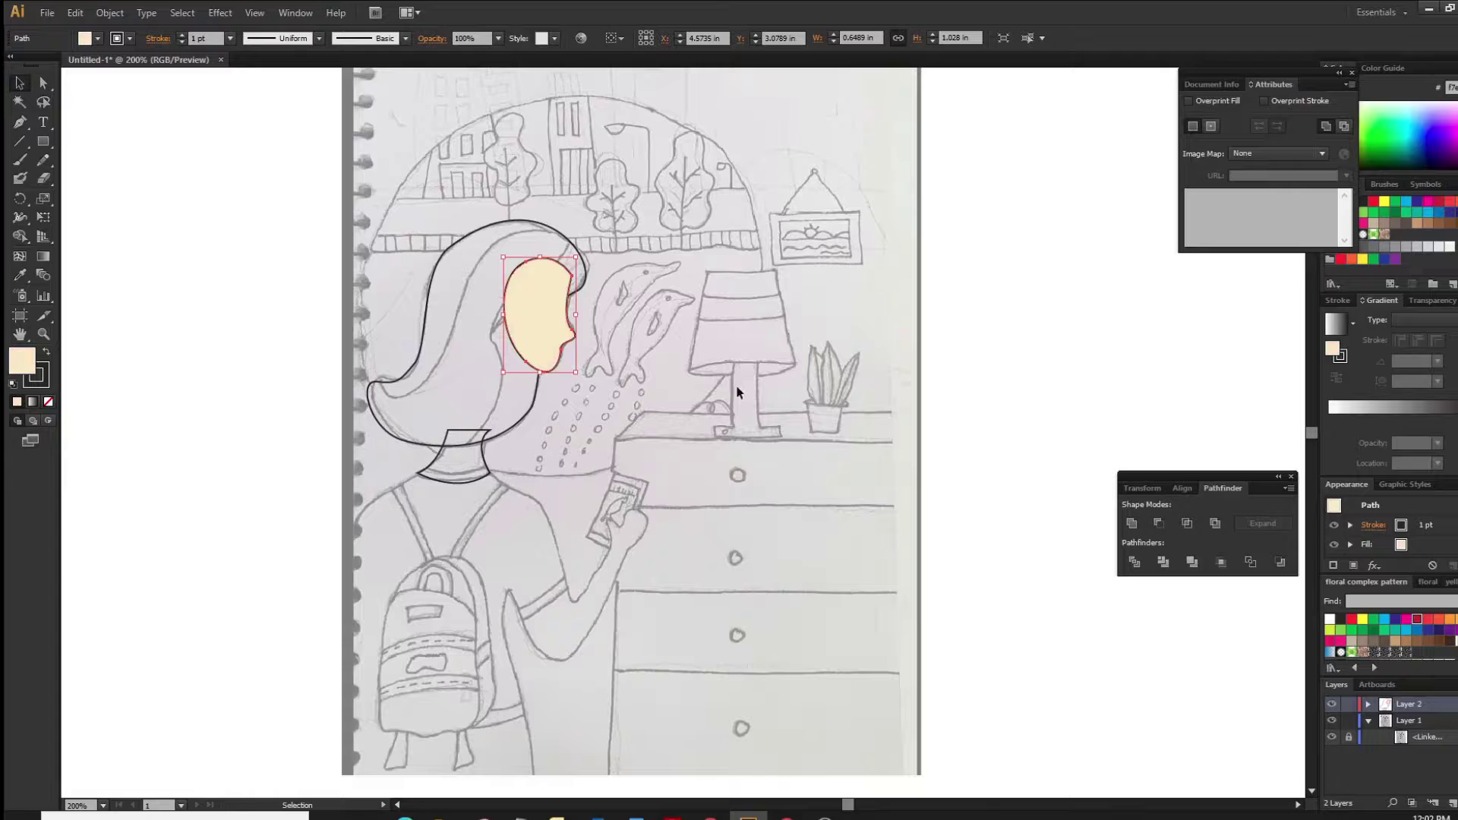
Bring the hair shape to the front and fill it dark plum.
right_click(585, 281)
click(703, 495)
click(1394, 641)
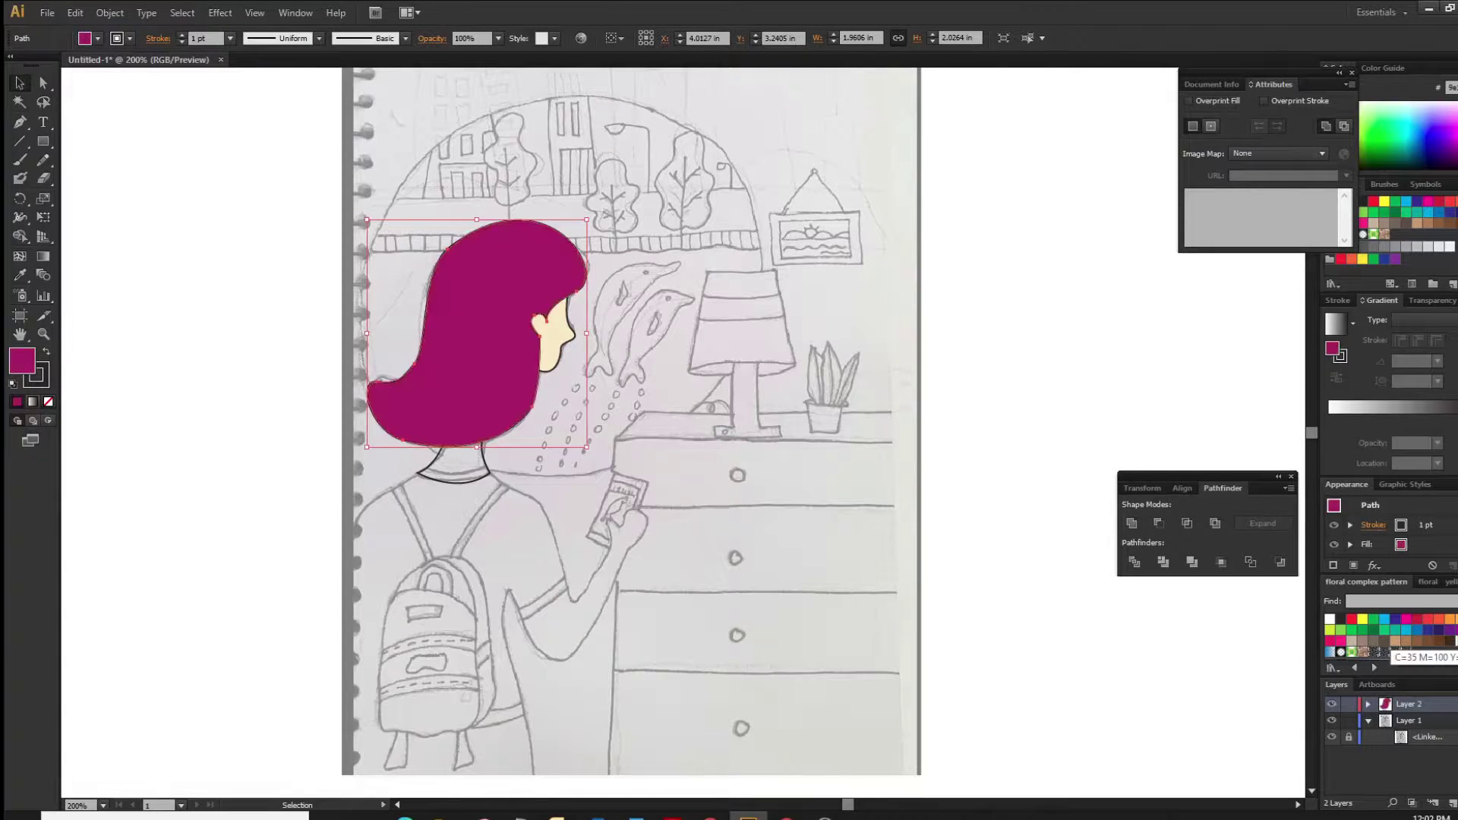
double_click(22, 361)
click(285, 668)
click(465, 558)
click(448, 490)
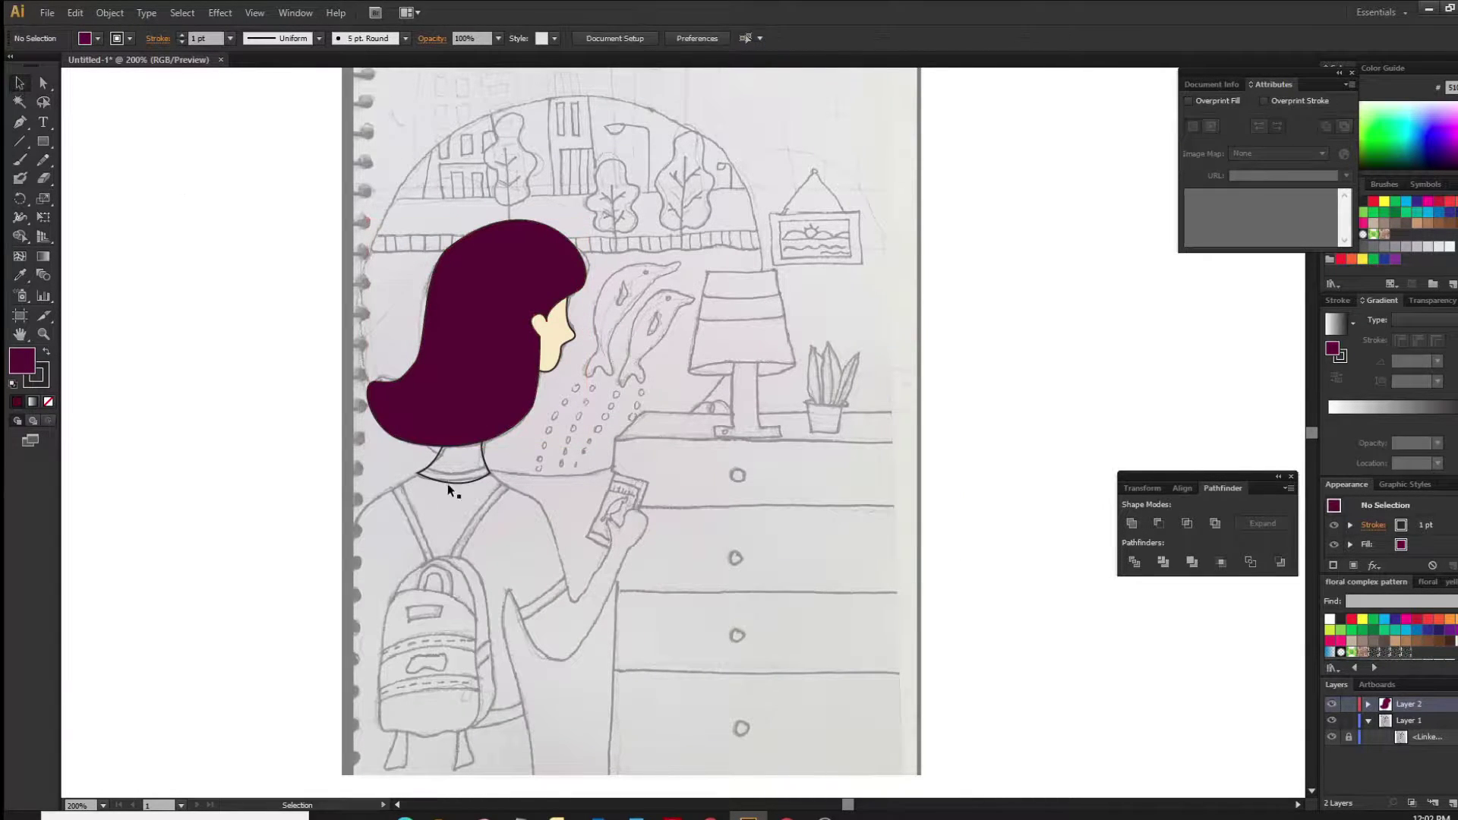
Fill the neck with the same pale peach as the face.
click(20, 275)
click(558, 346)
click(113, 455)
Start a torso outline, then undo its misplaced anchors.
key(p)
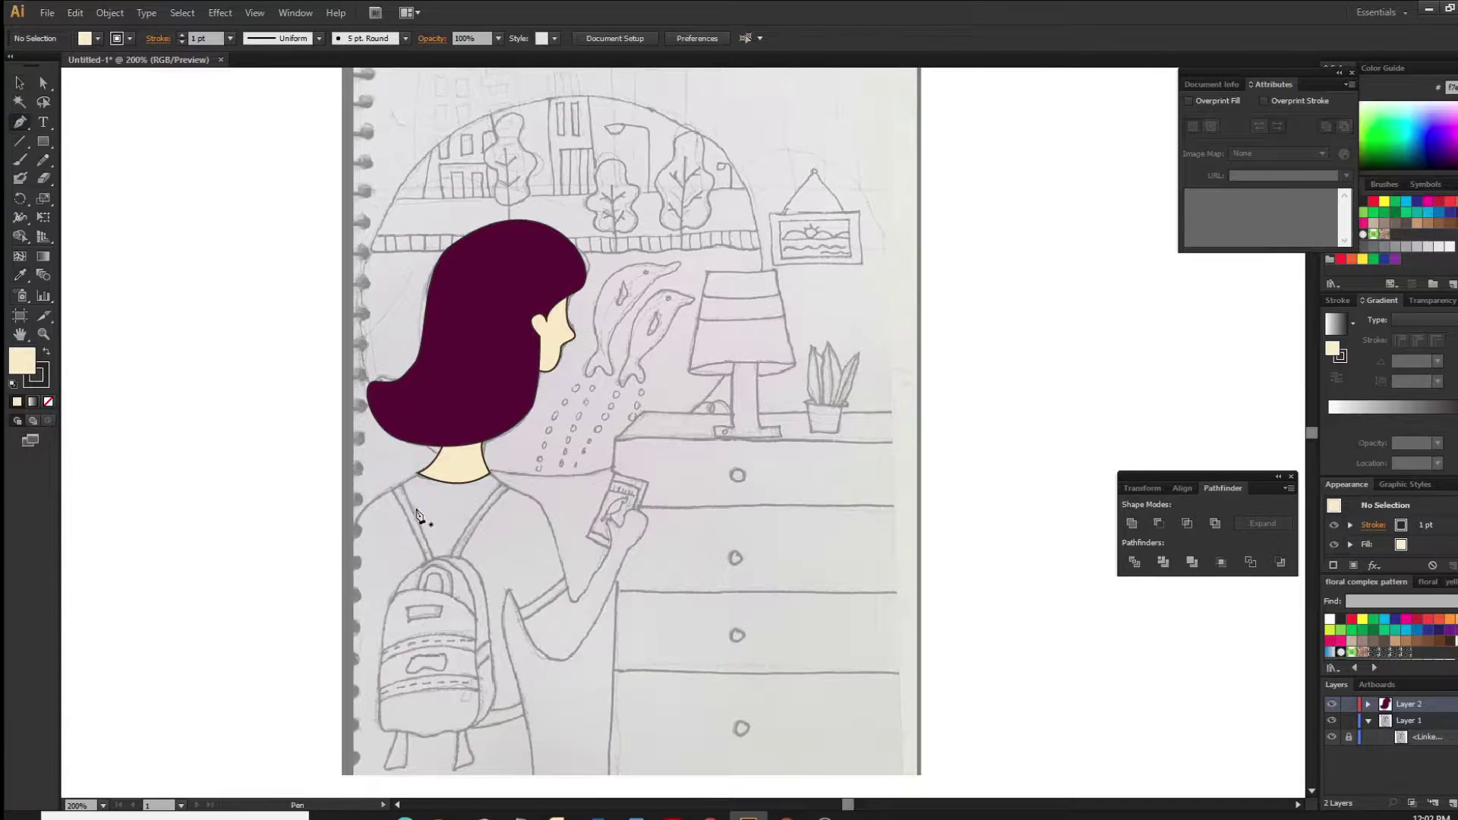
click(431, 465)
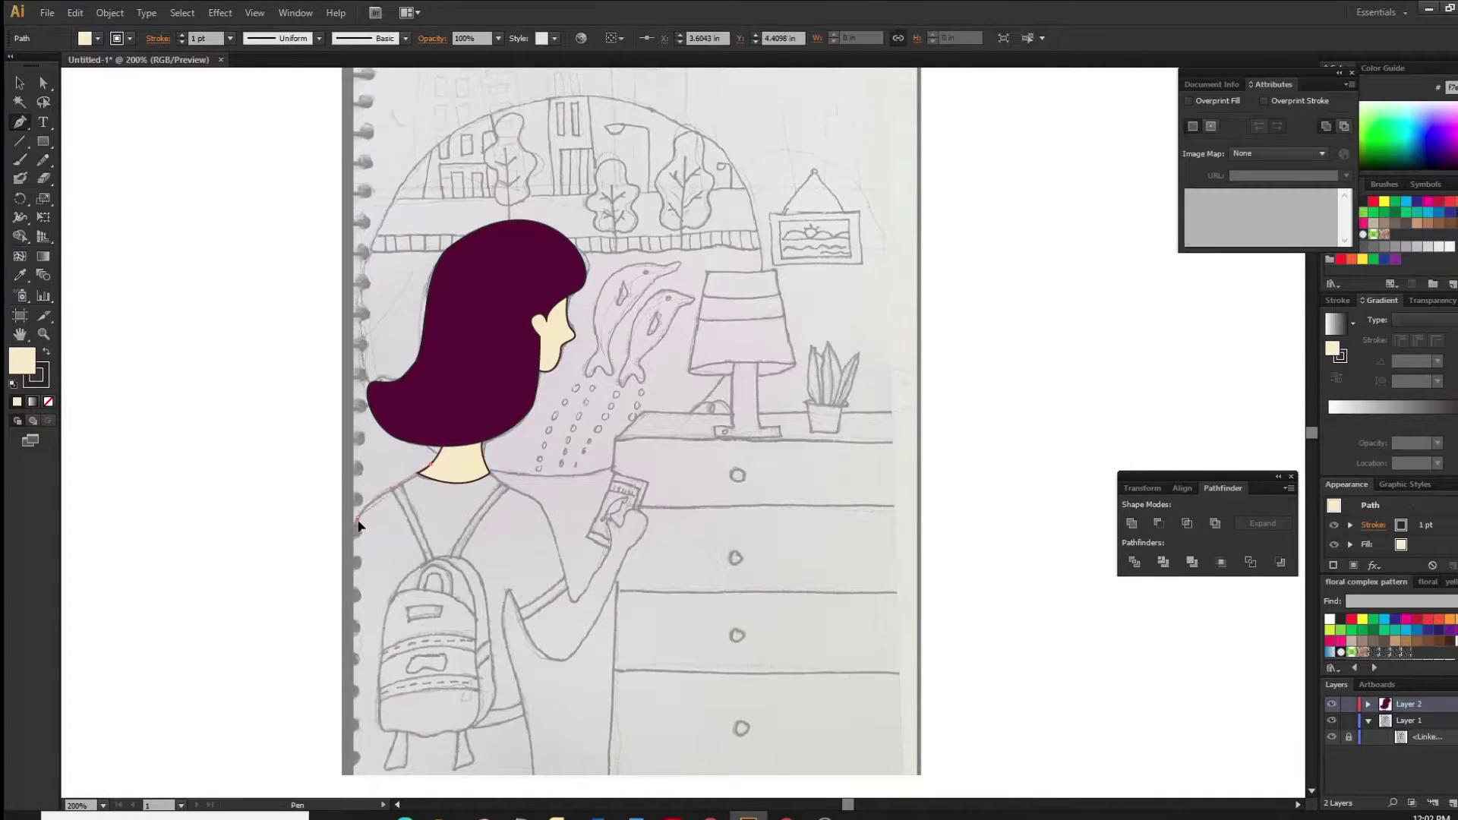
click(353, 773)
click(531, 776)
click(516, 673)
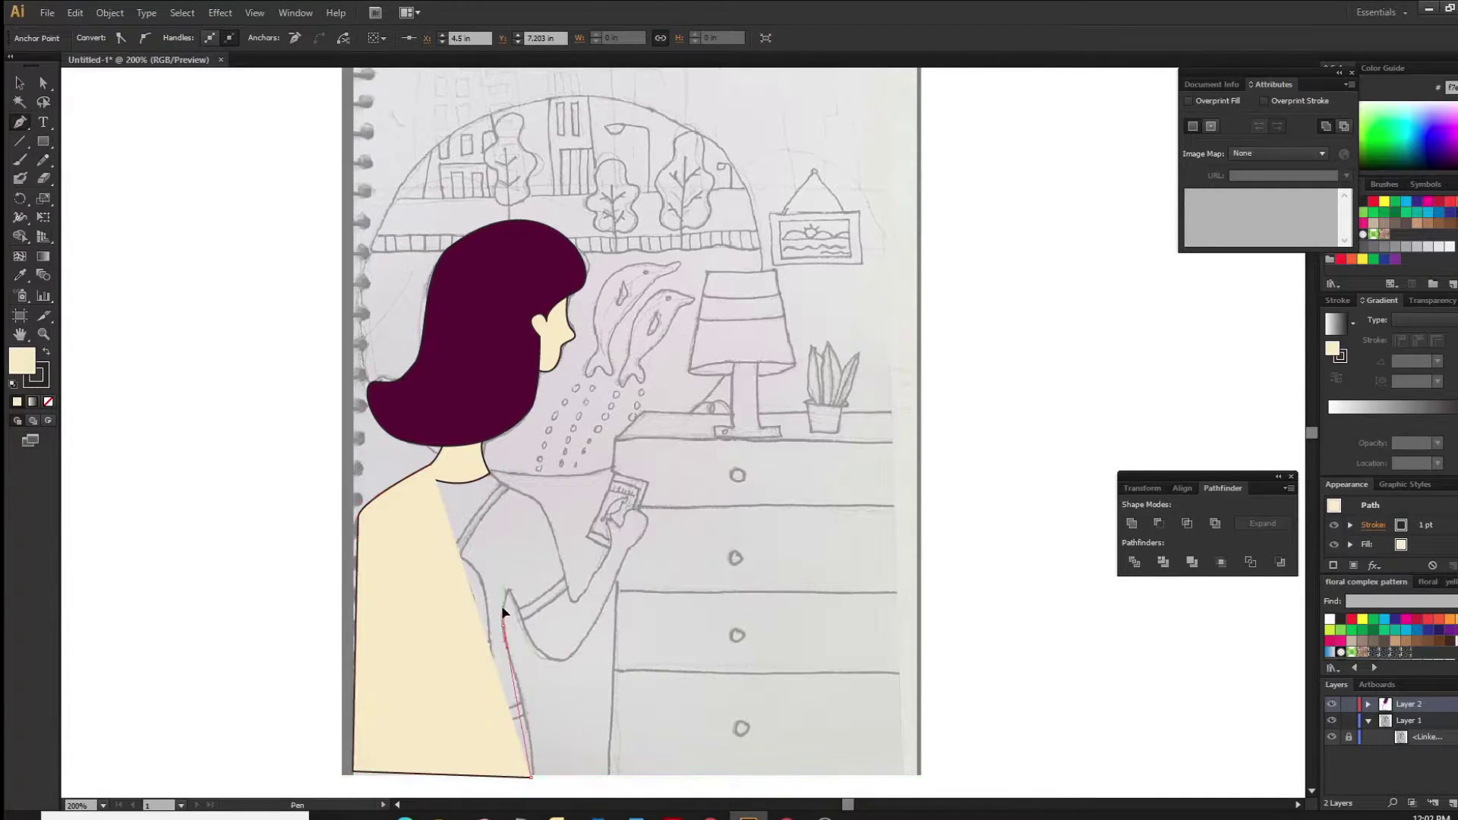
click(503, 625)
click(492, 582)
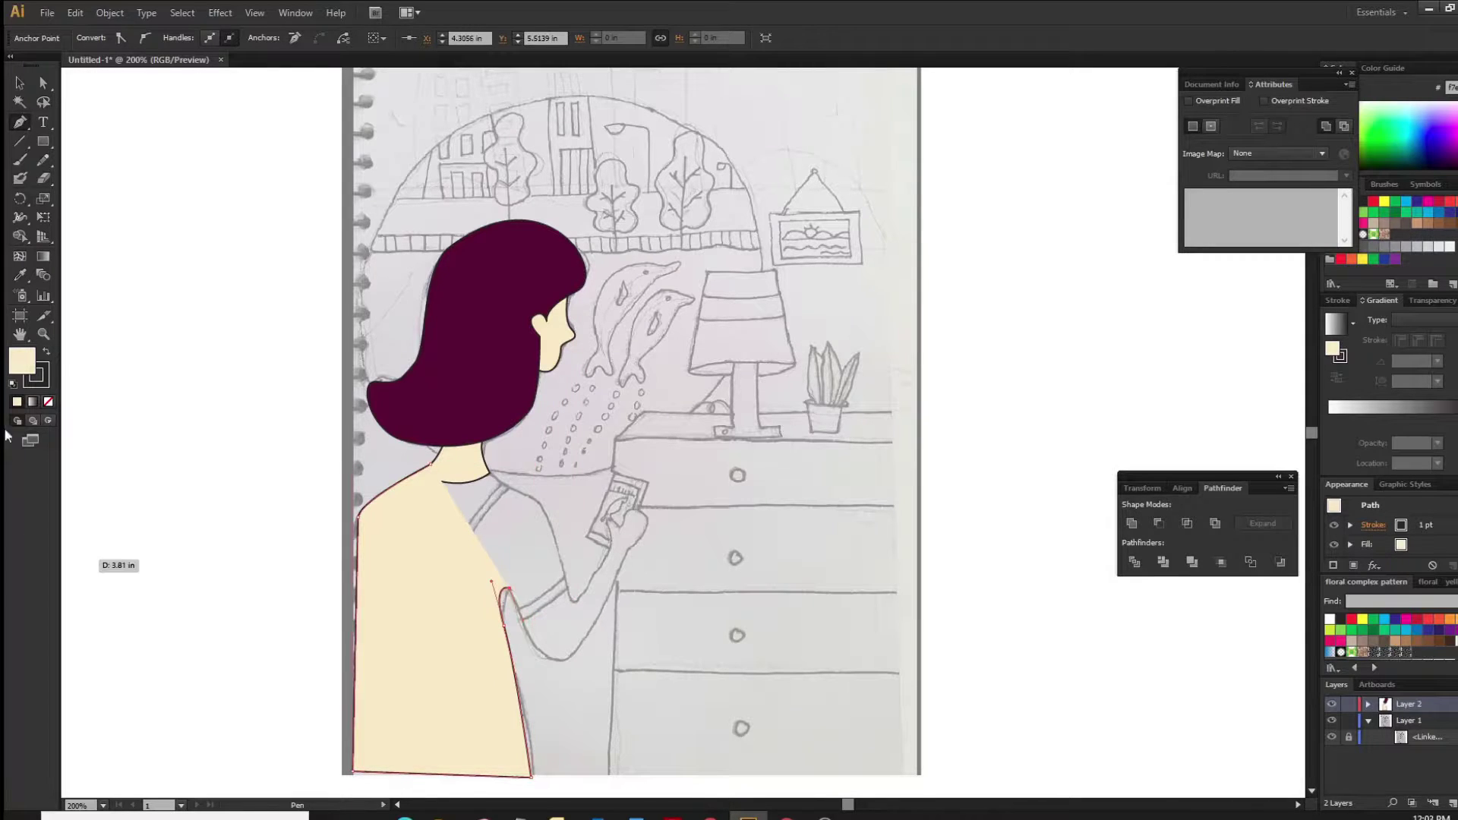
click(48, 402)
key(ctrl+z)
key(ctrl+z)
key(ctrl+z)
key(ctrl+z)
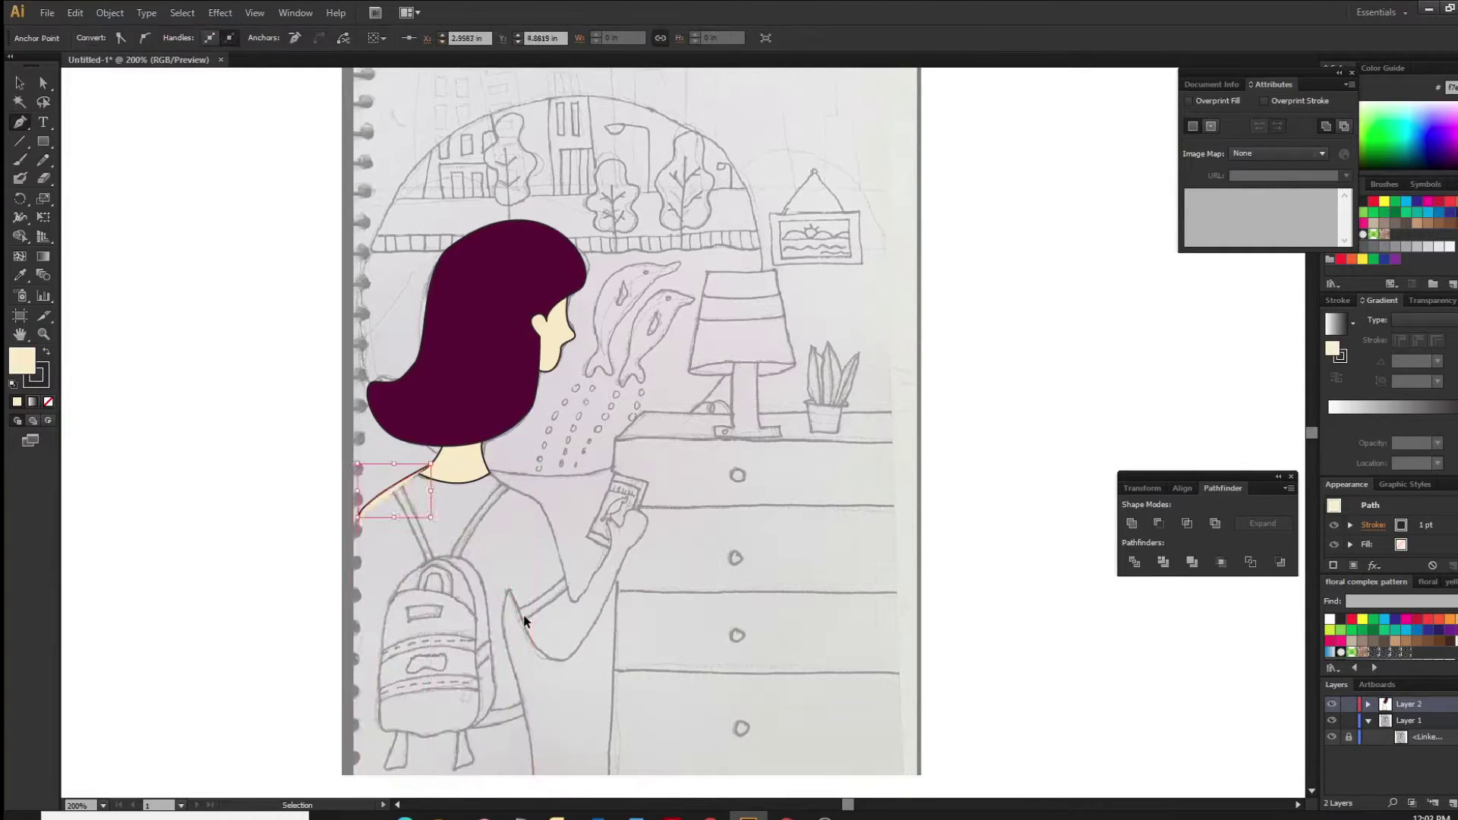
Retry the torso's left edge and discard that unsuccessful path.
key(ctrl+z)
key(ctrl+z)
click(354, 532)
key(ctrl+z)
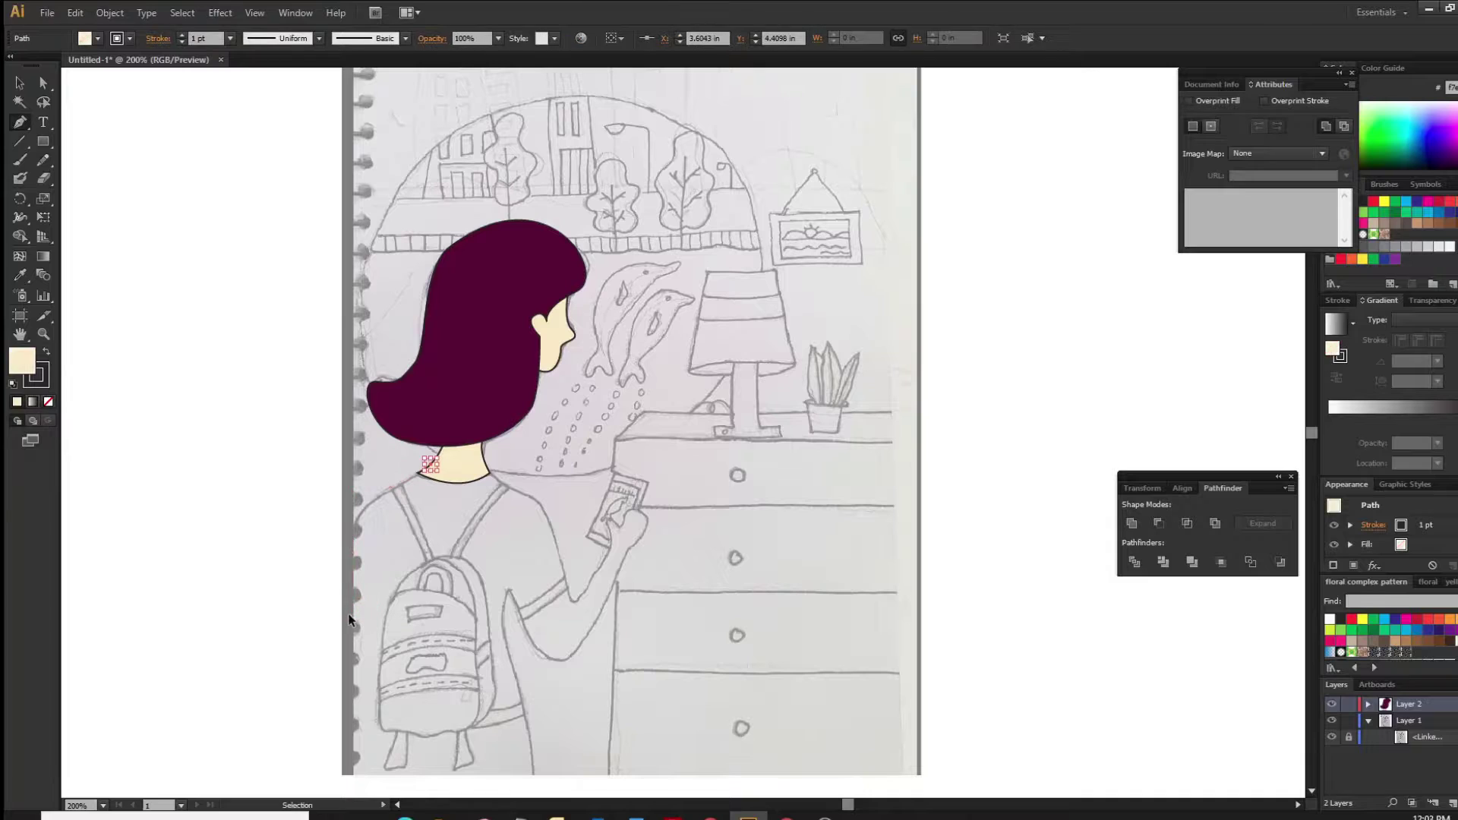
click(367, 494)
click(355, 598)
click(349, 683)
key(ctrl+z)
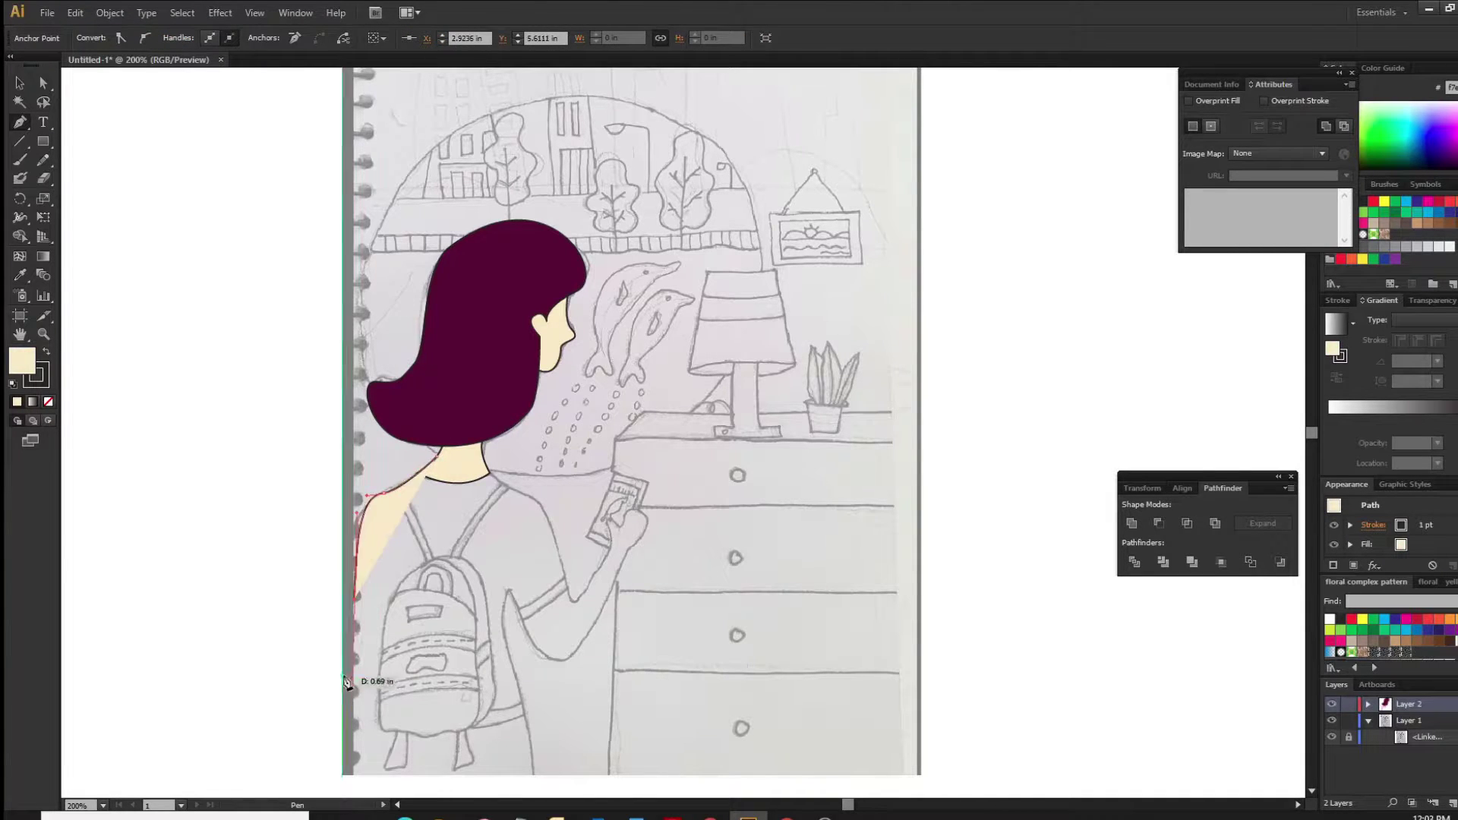
key(ctrl+z)
key(ctrl+z)
key(ctrl+z)
Trace the shirt outline from neck down the sides, around the arm and shoulder.
click(420, 472)
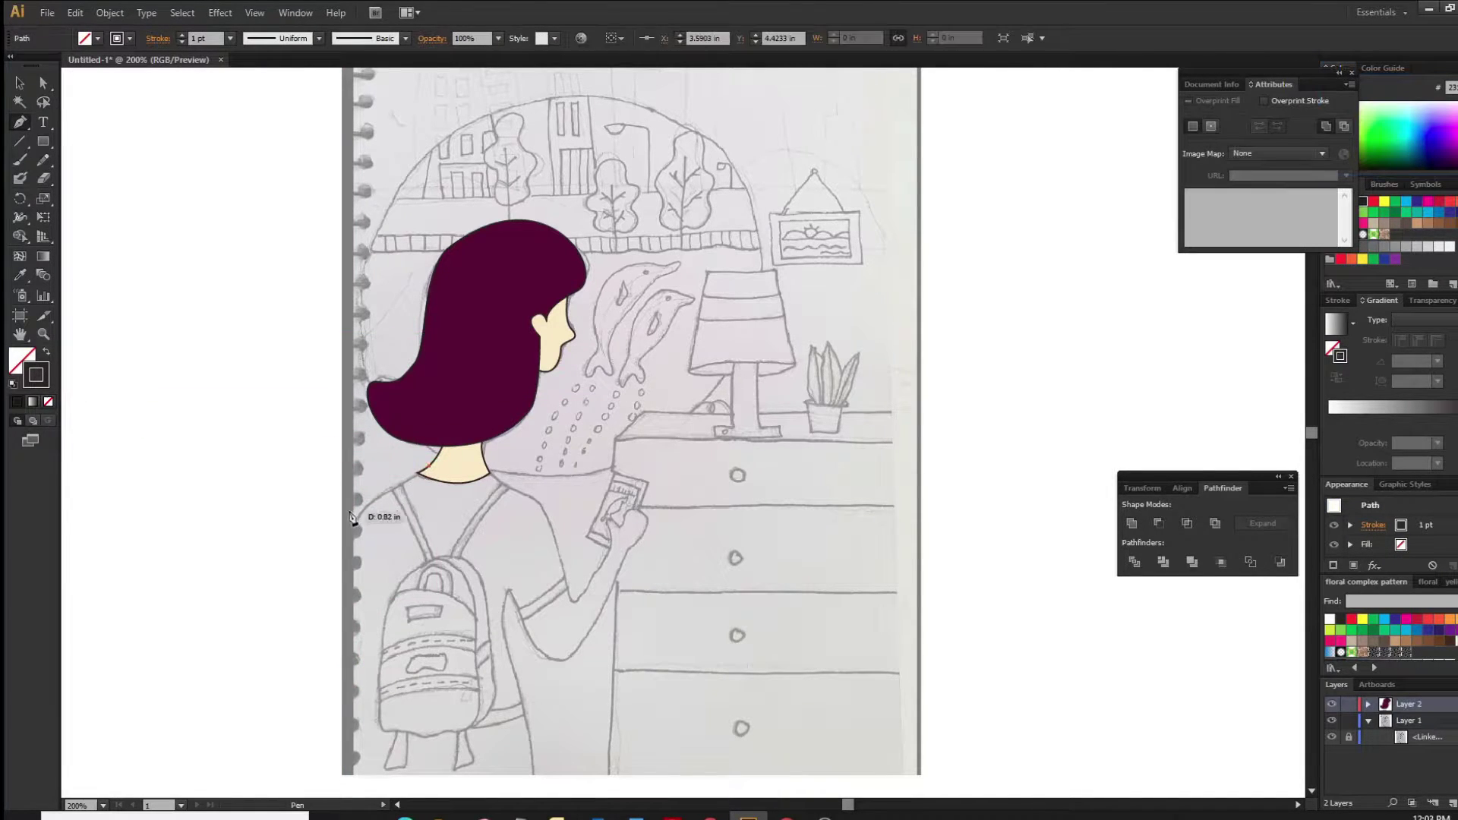
click(375, 498)
drag(354, 591, 328, 807)
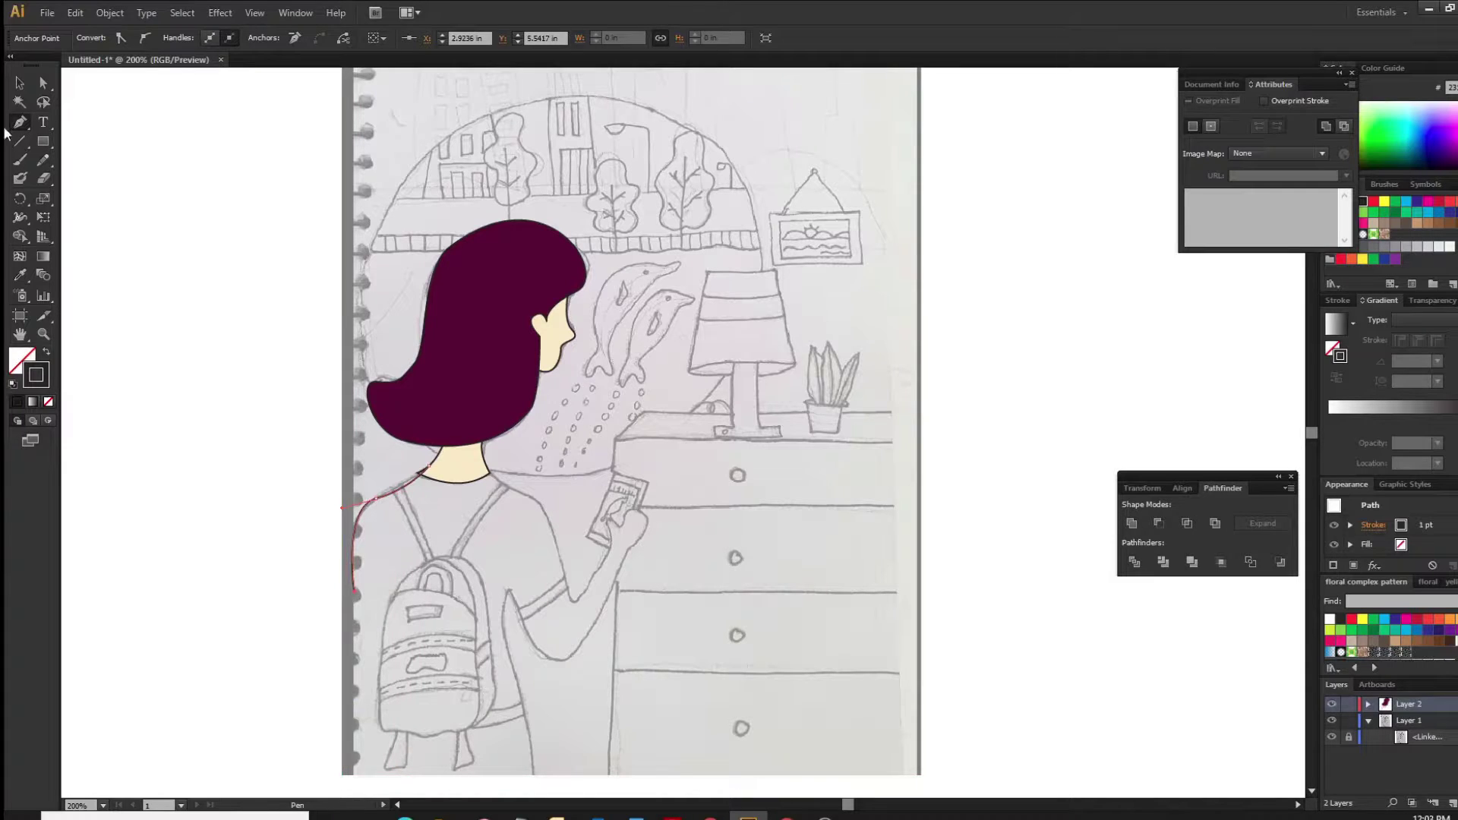
click(352, 768)
click(534, 772)
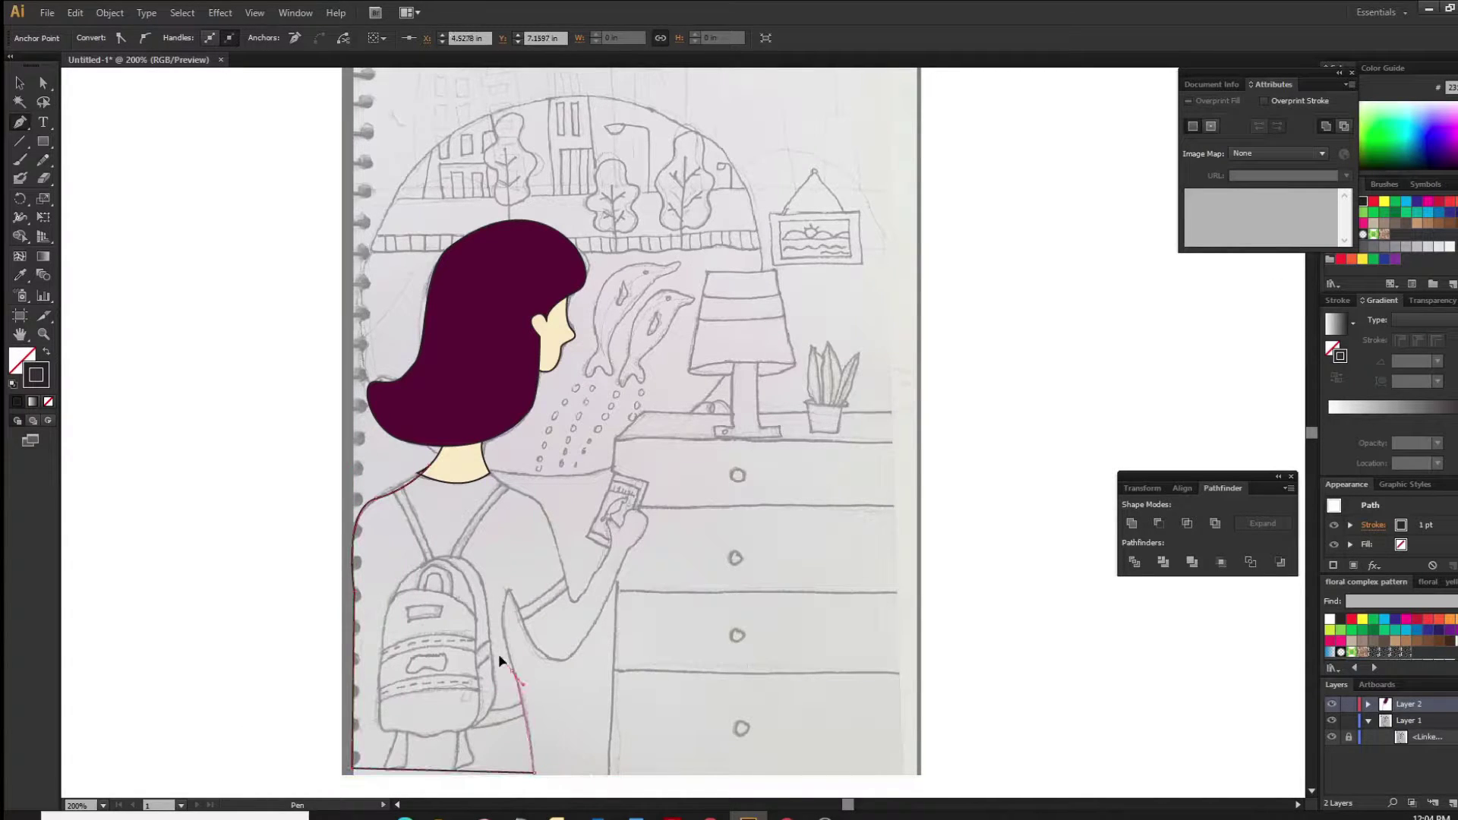
click(512, 671)
click(507, 591)
click(522, 619)
click(565, 590)
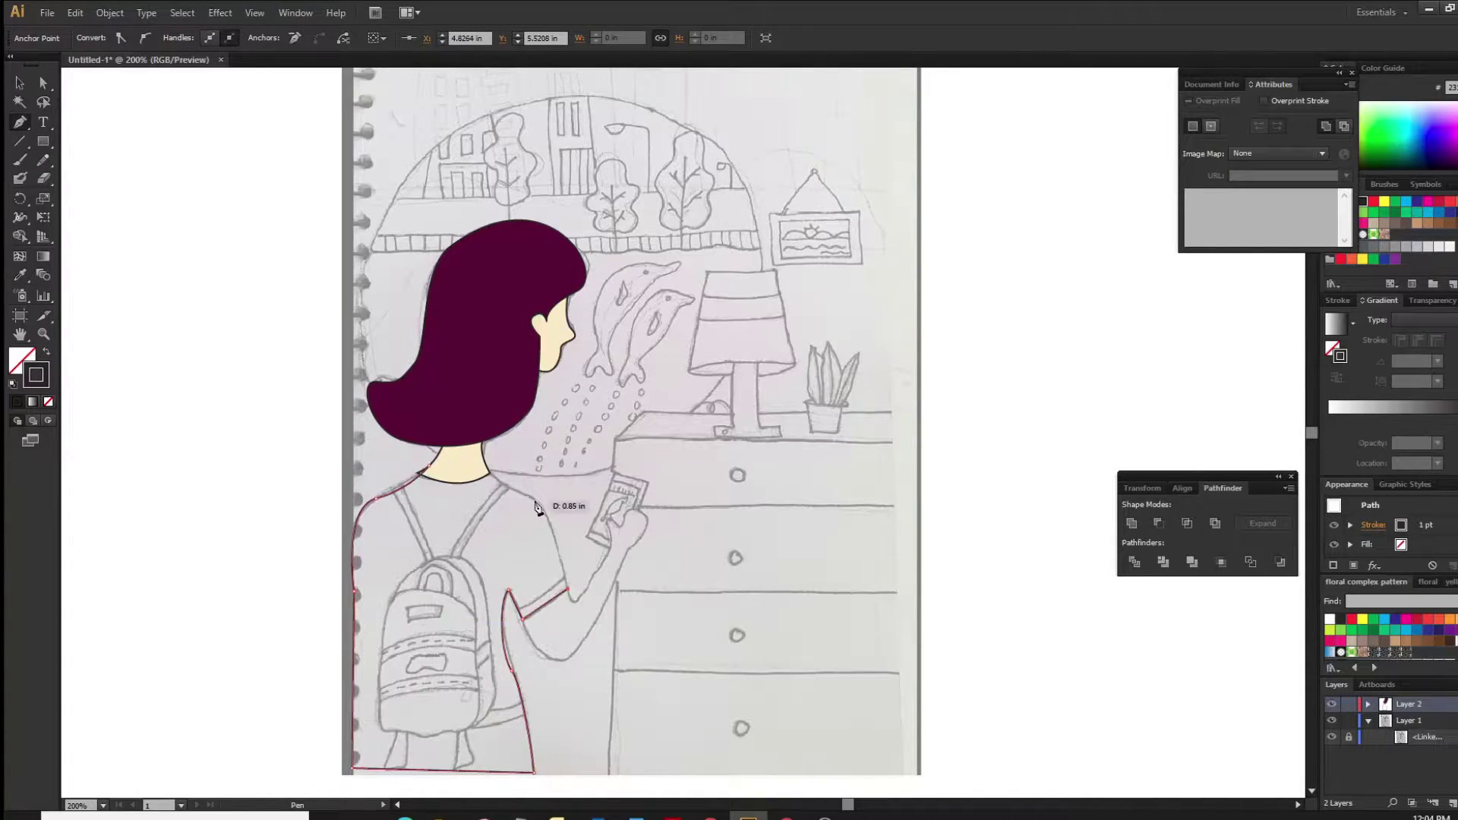
drag(550, 507, 516, 492)
drag(481, 438, 484, 471)
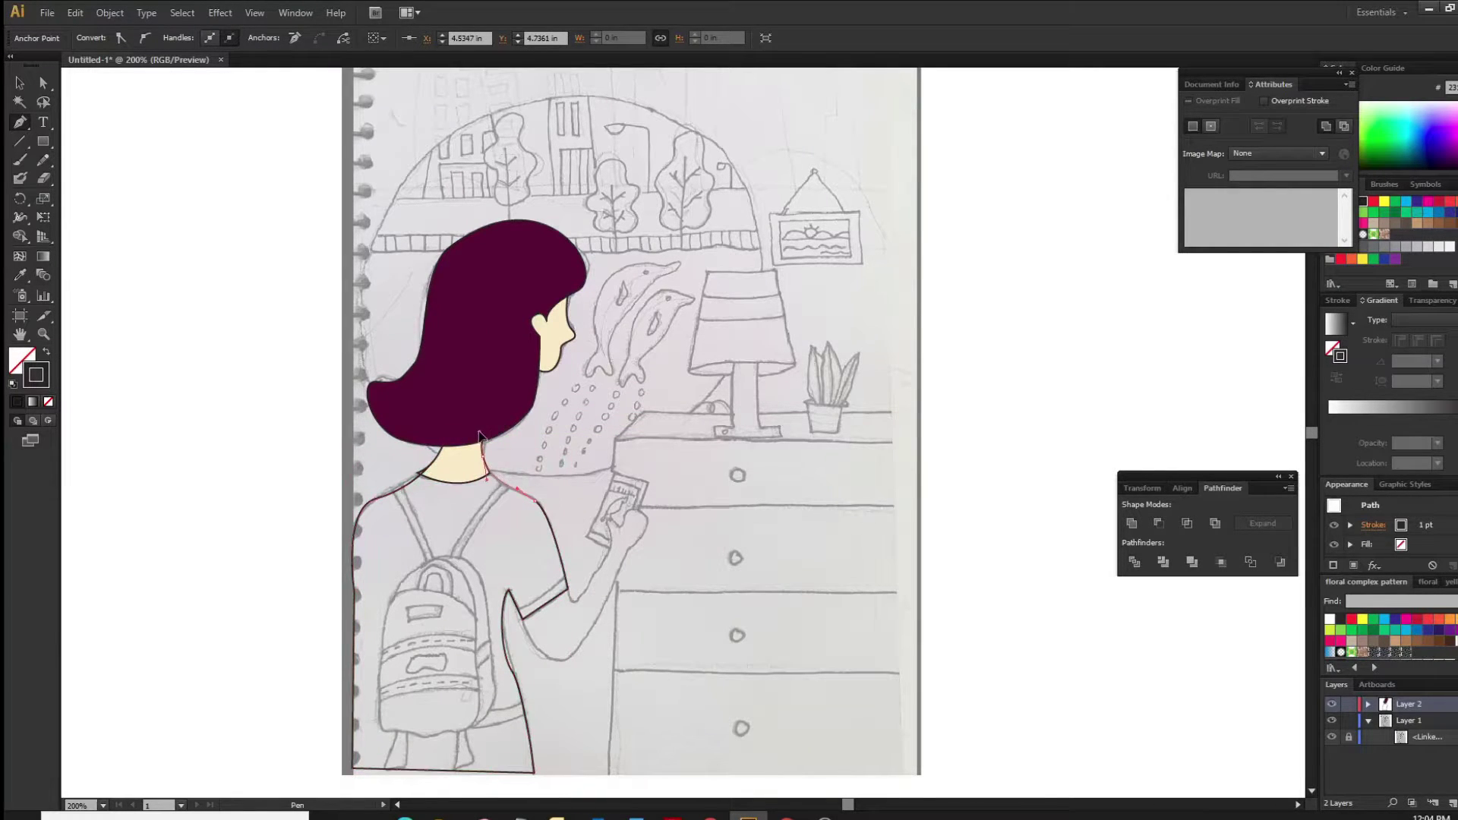
click(427, 468)
Make the shirt a solid fill in dark teal-navy.
click(46, 351)
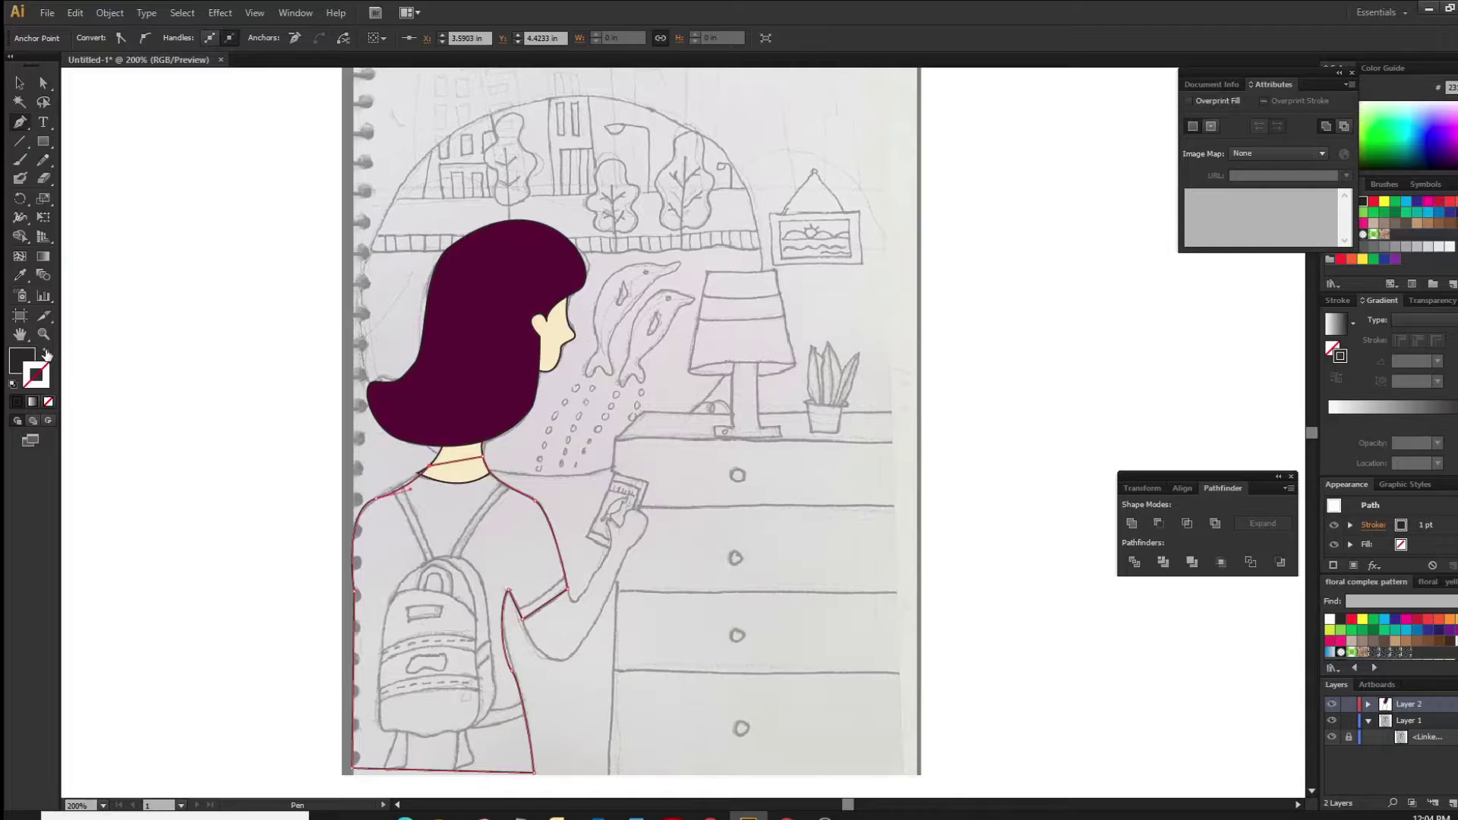
click(1395, 202)
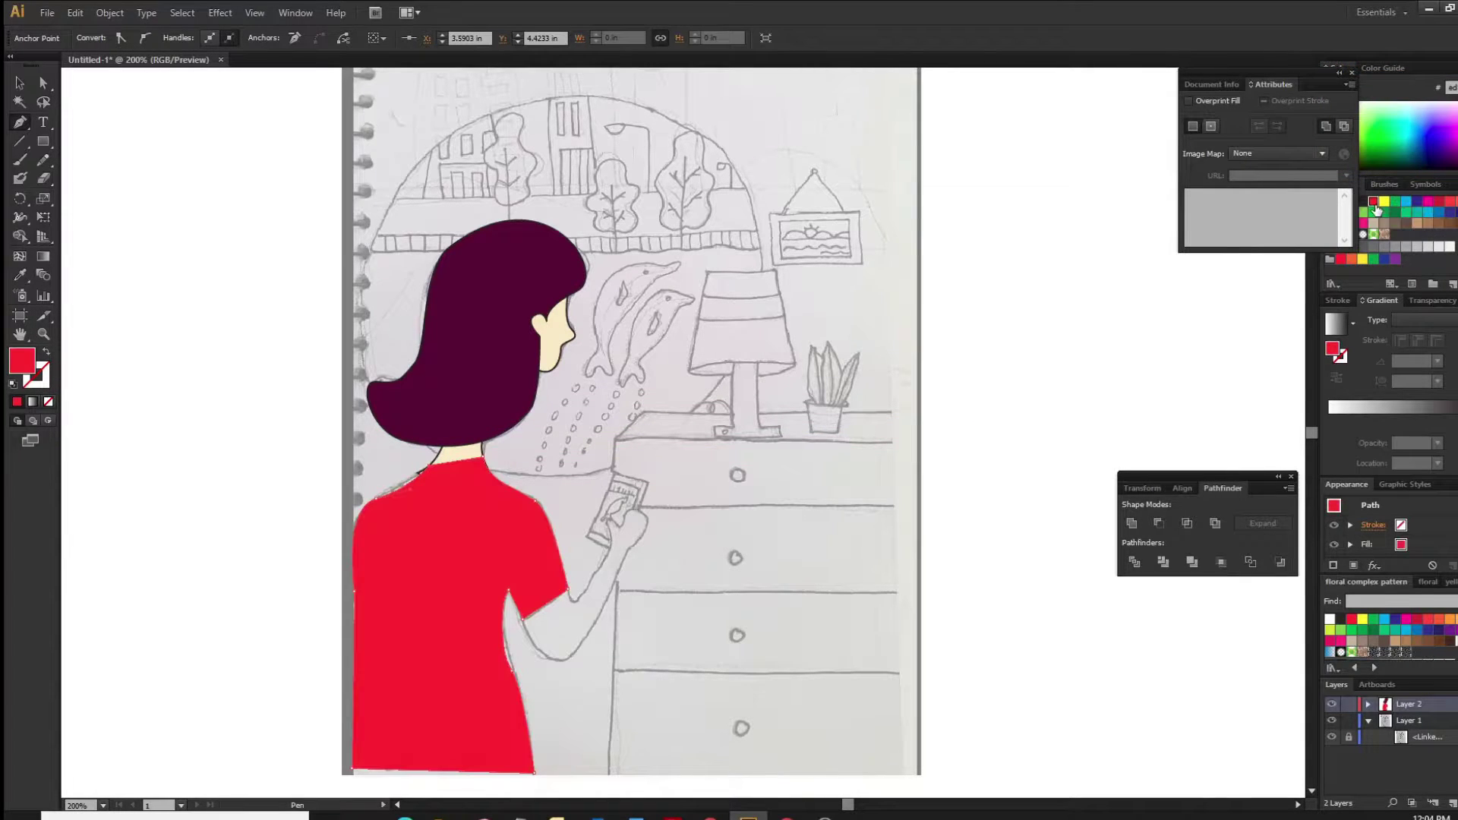
click(1404, 137)
click(1411, 142)
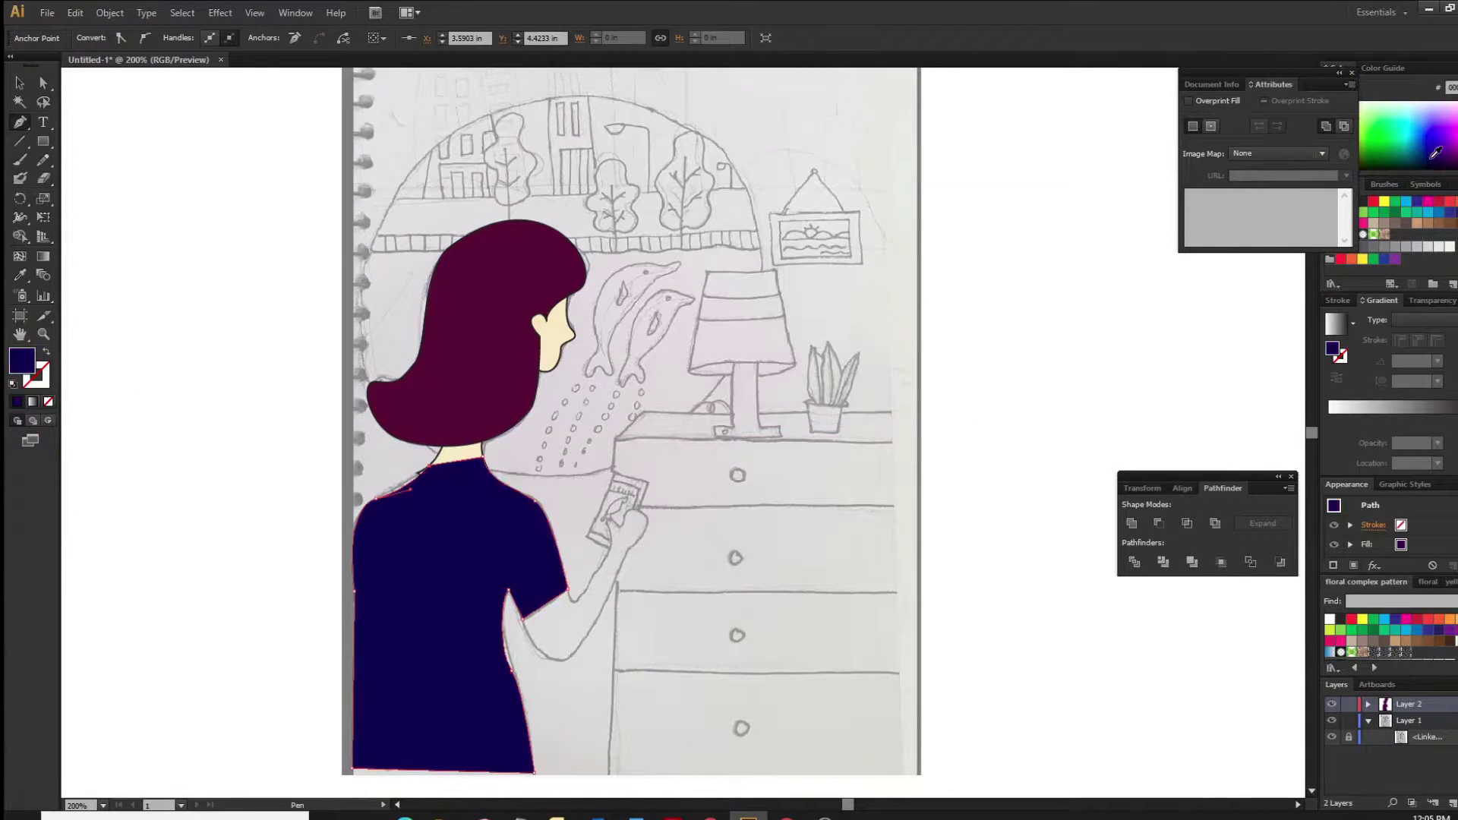
click(1401, 128)
click(1411, 155)
Set the shirt's opacity to 30%.
key(v)
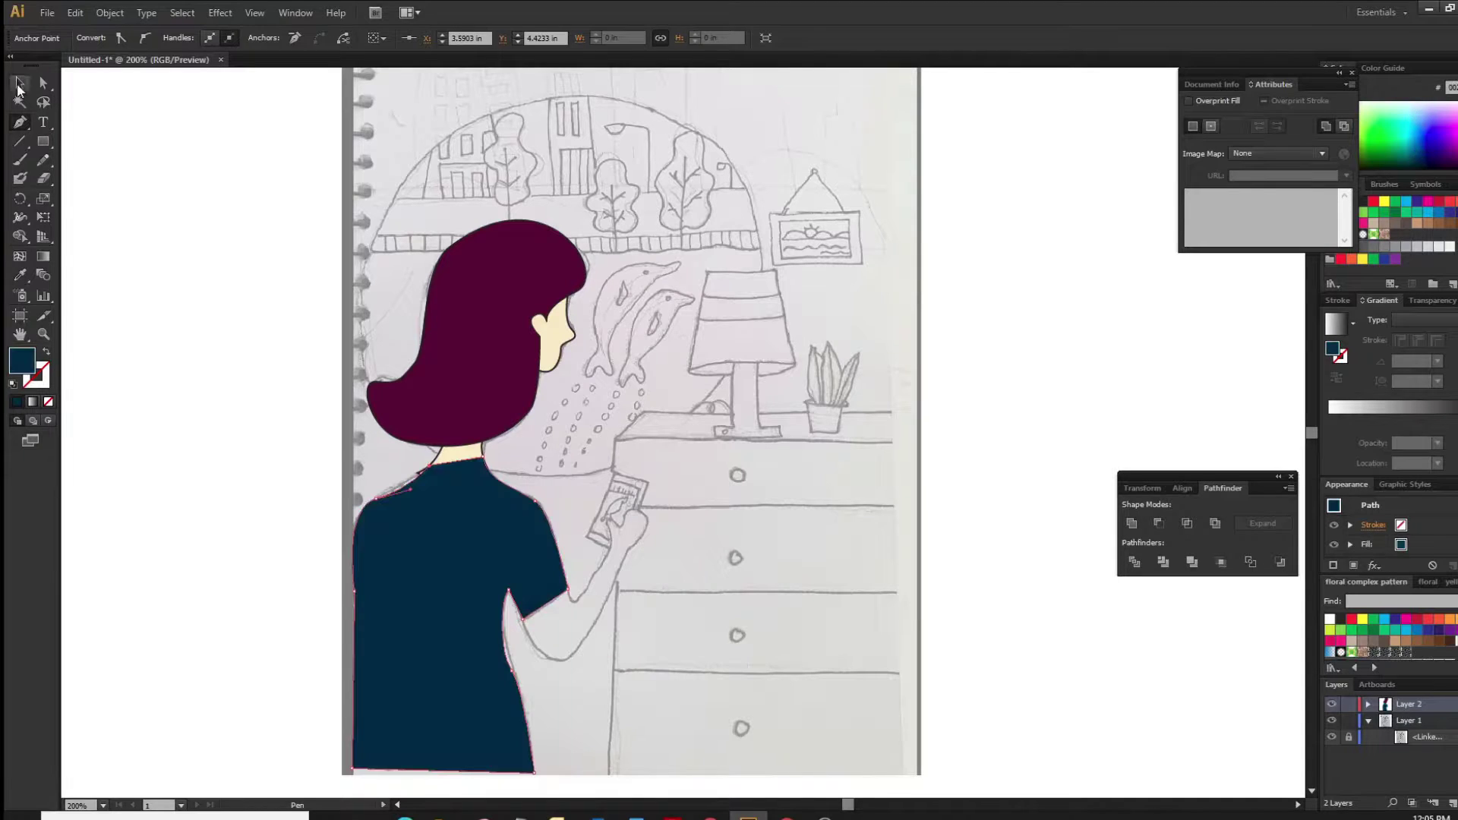
click(430, 38)
click(435, 64)
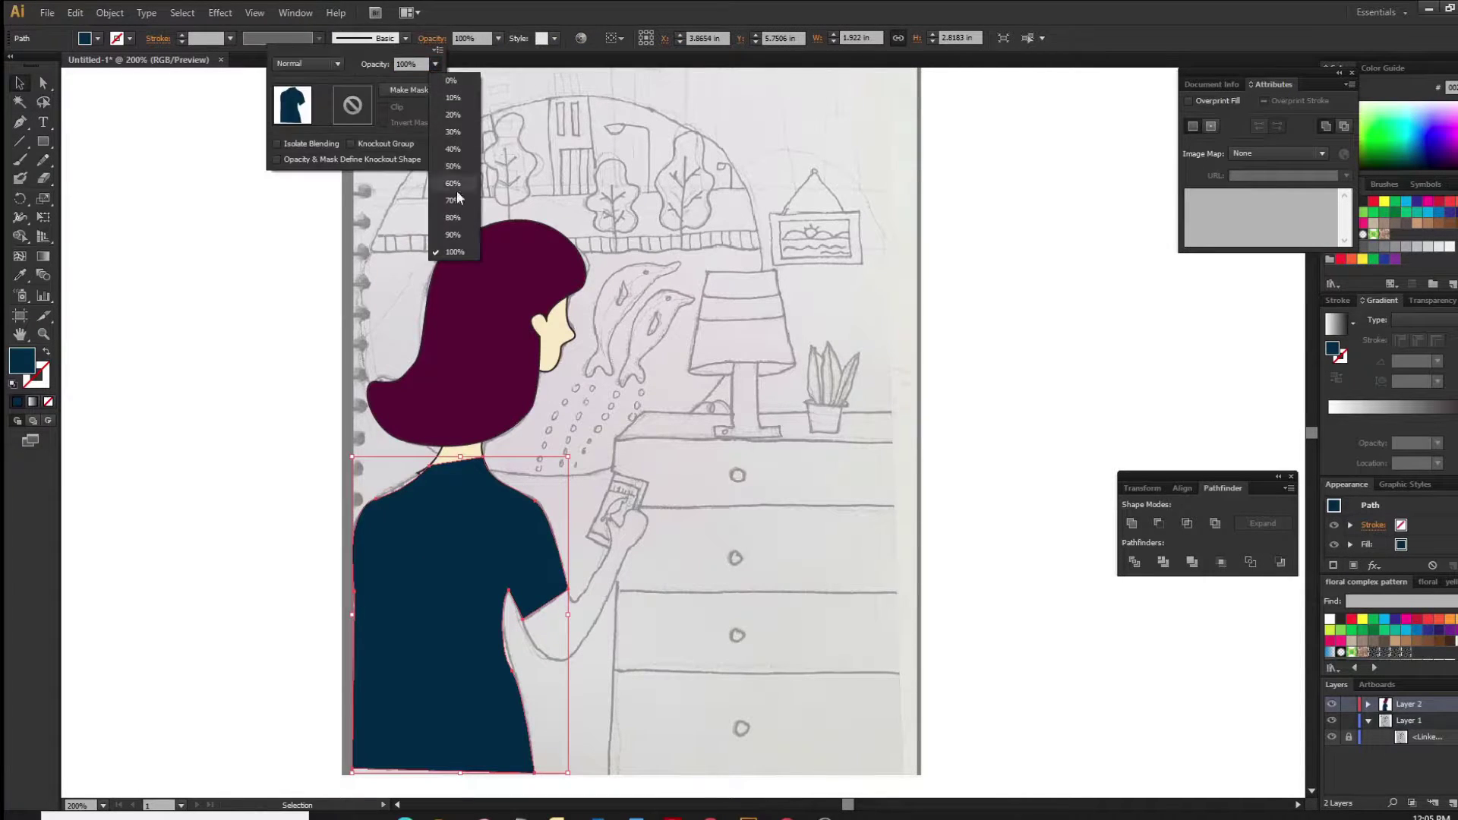
click(454, 131)
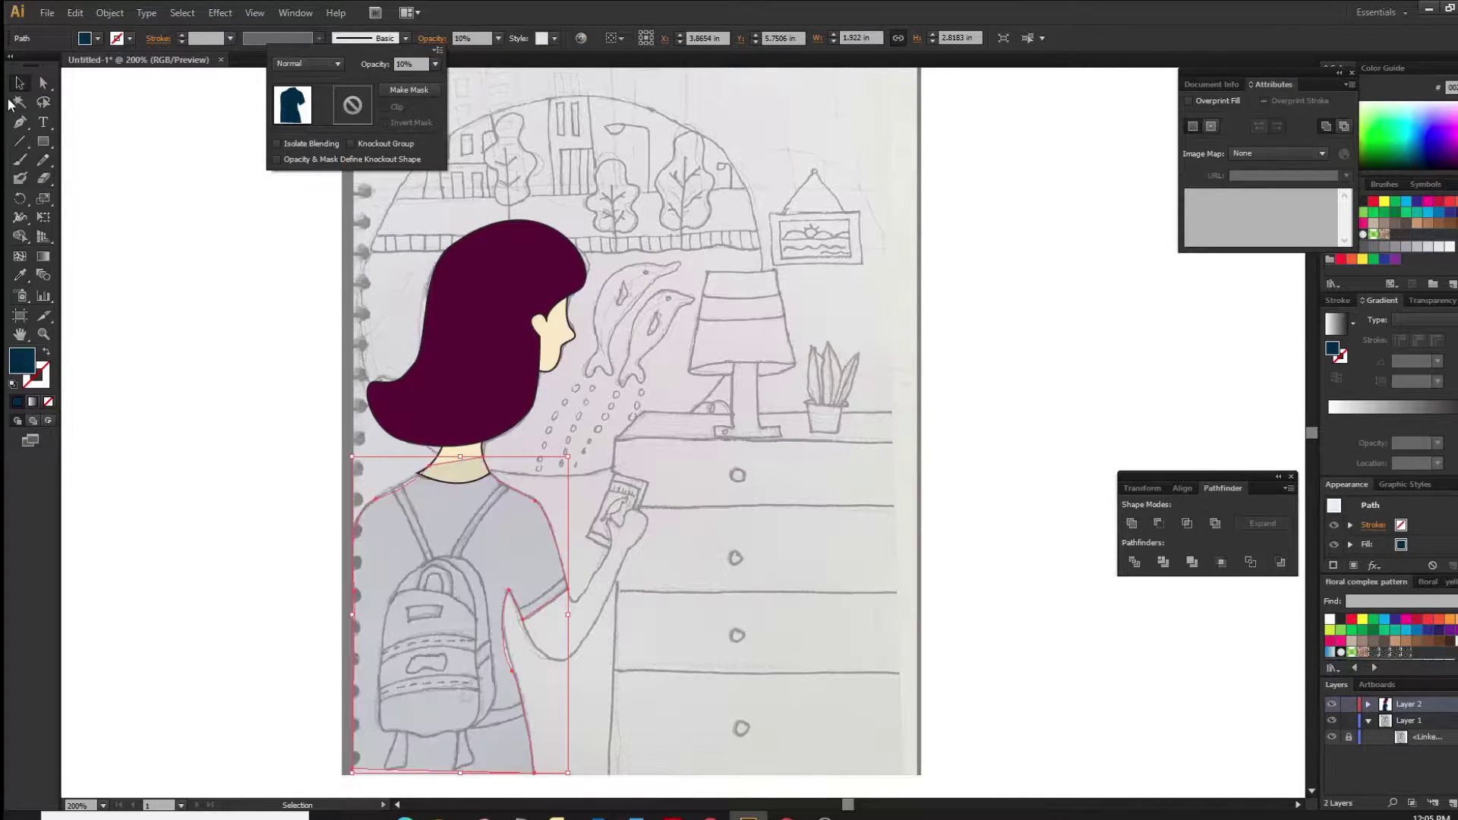
click(120, 333)
Trace both backpack shoulder straps with the Pen tool.
key(p)
click(394, 487)
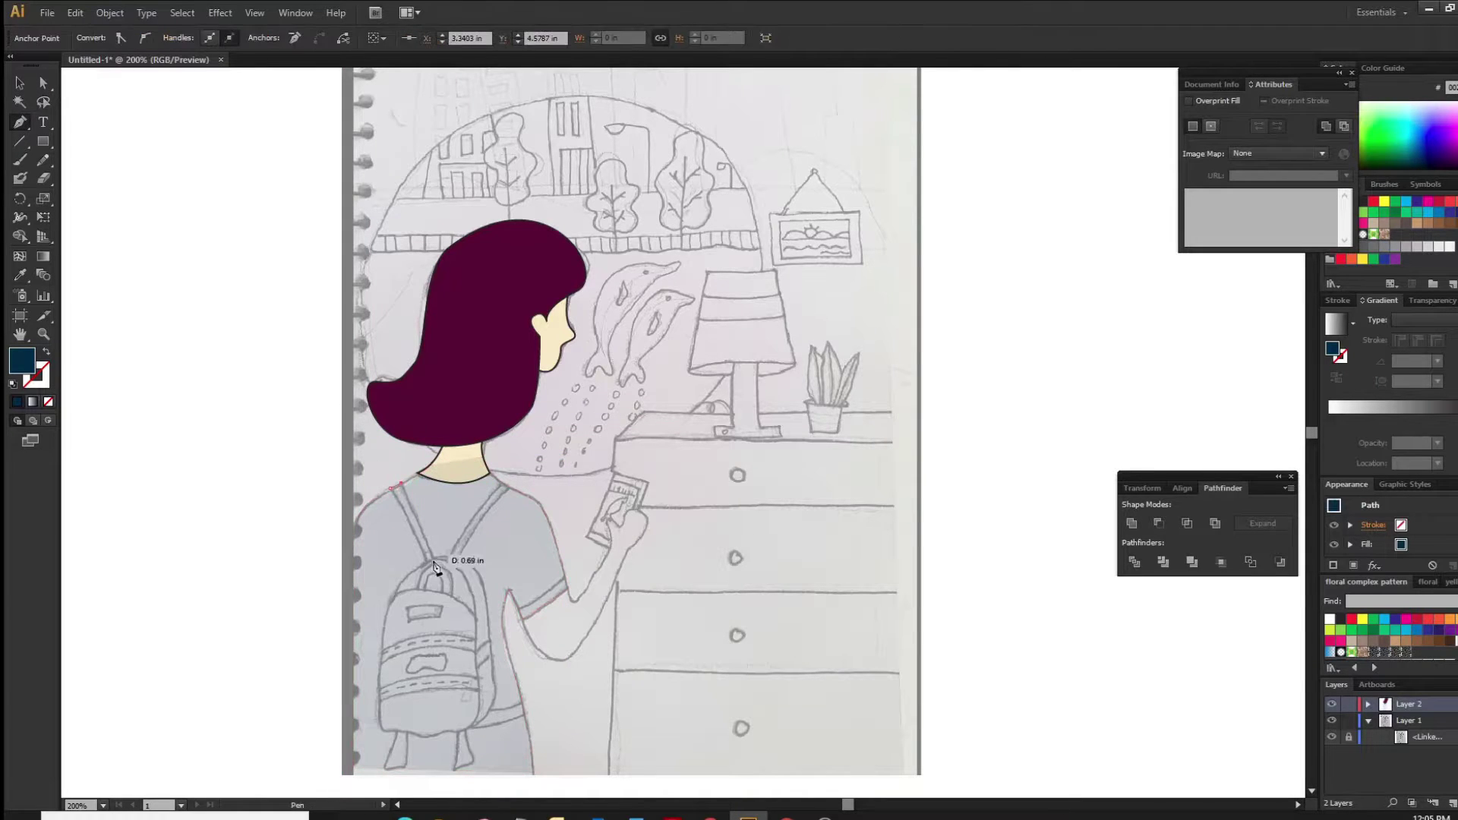
click(429, 562)
click(391, 492)
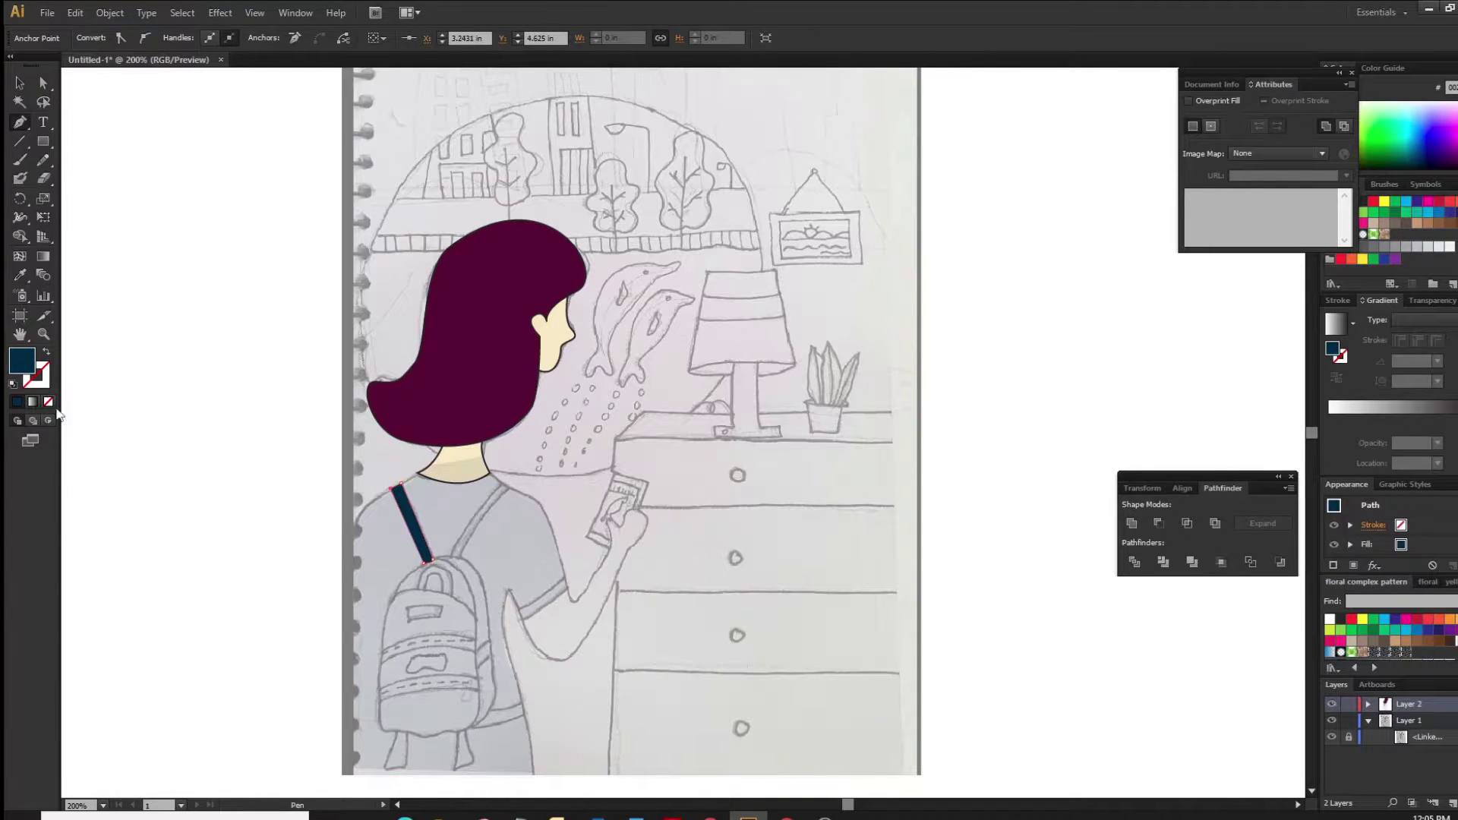
key(shift+x)
click(453, 559)
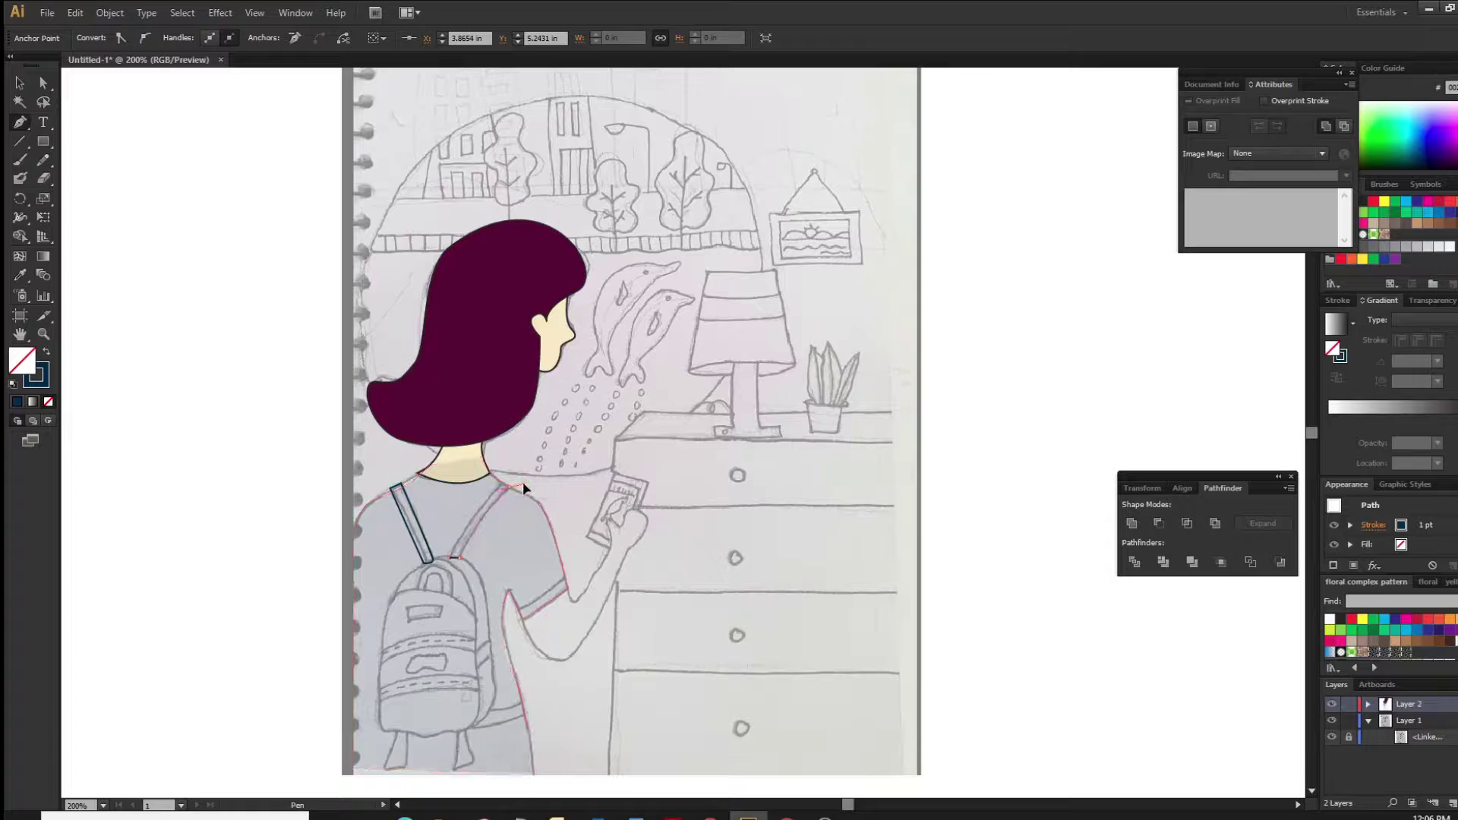
click(503, 484)
click(448, 547)
Outline the backpack body as a closed shape with no fill.
click(391, 604)
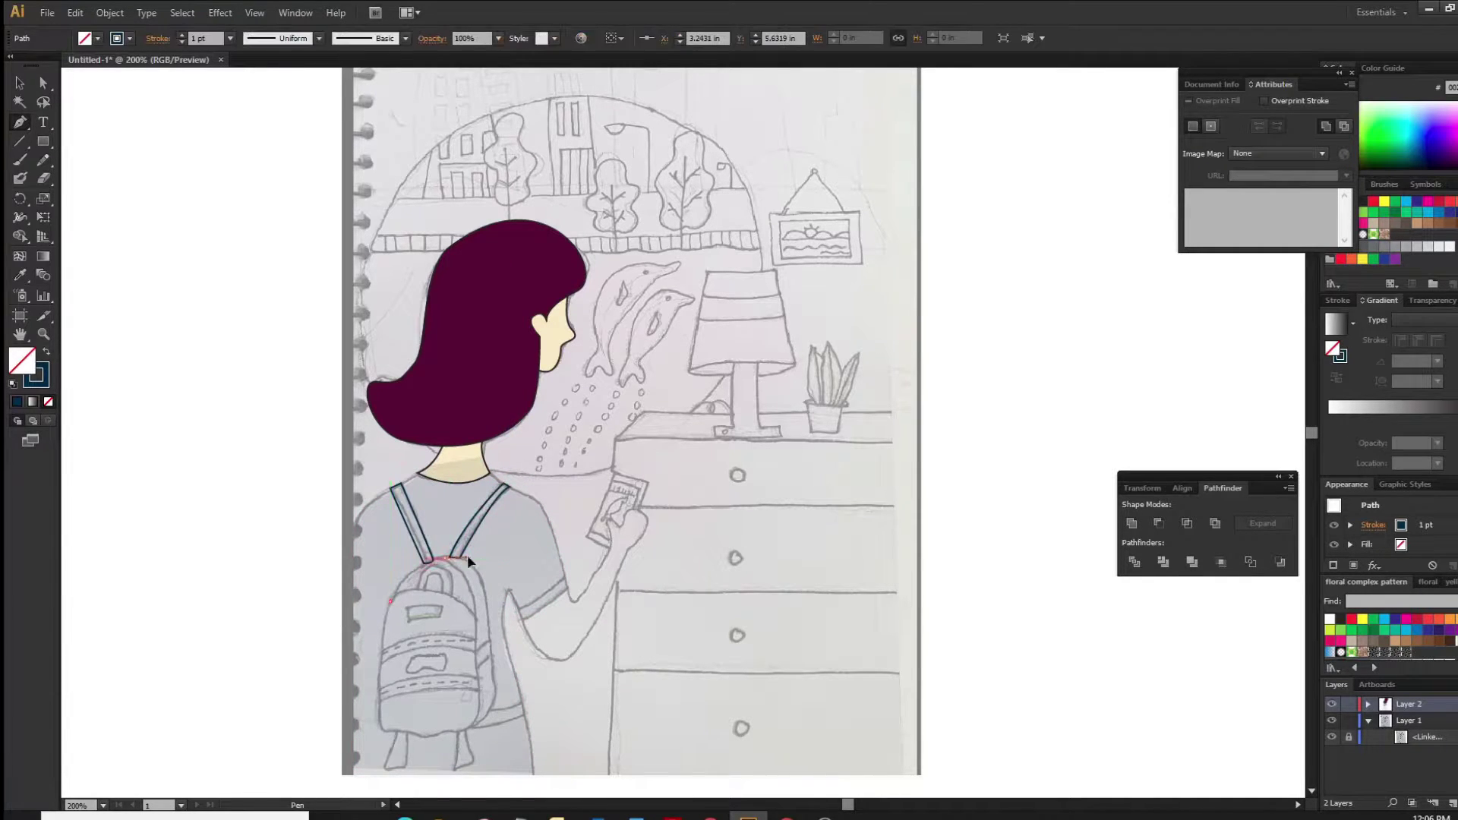
drag(445, 558, 476, 563)
click(489, 635)
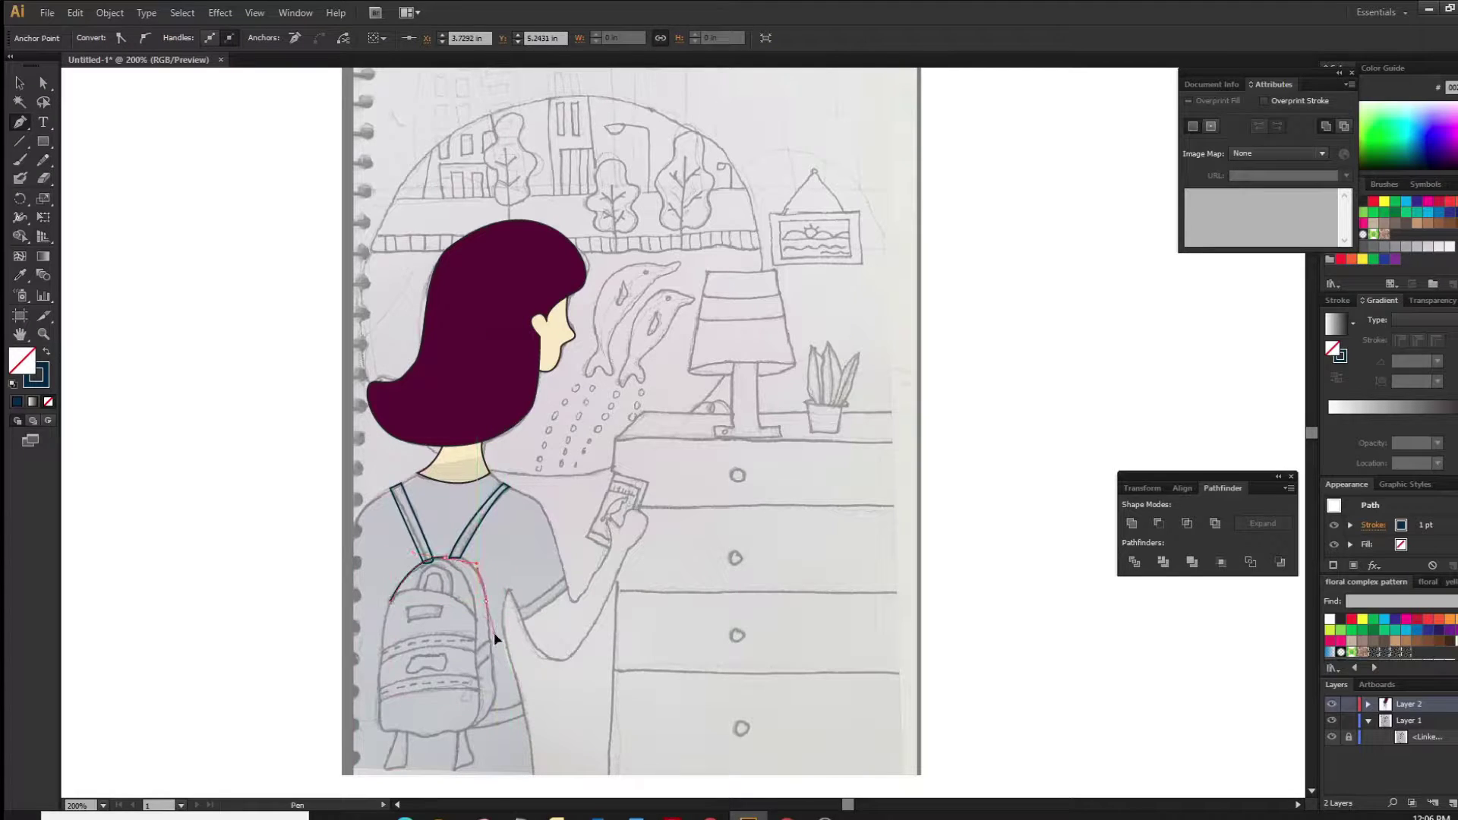
click(494, 697)
mouse_move(472, 726)
mouse_down()
mouse_move(451, 739)
mouse_move(369, 720)
mouse_up()
click(391, 600)
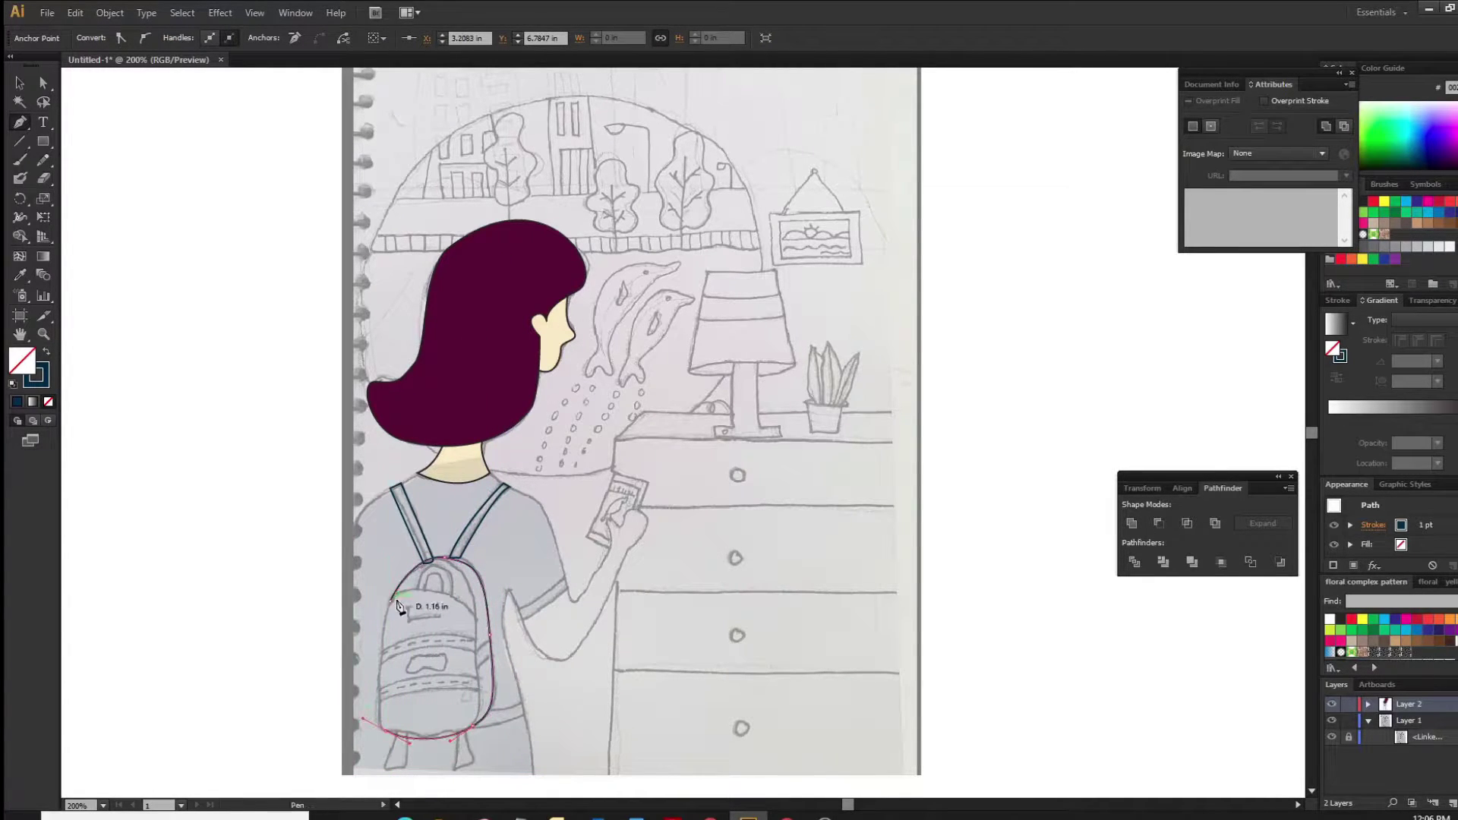
click(1416, 246)
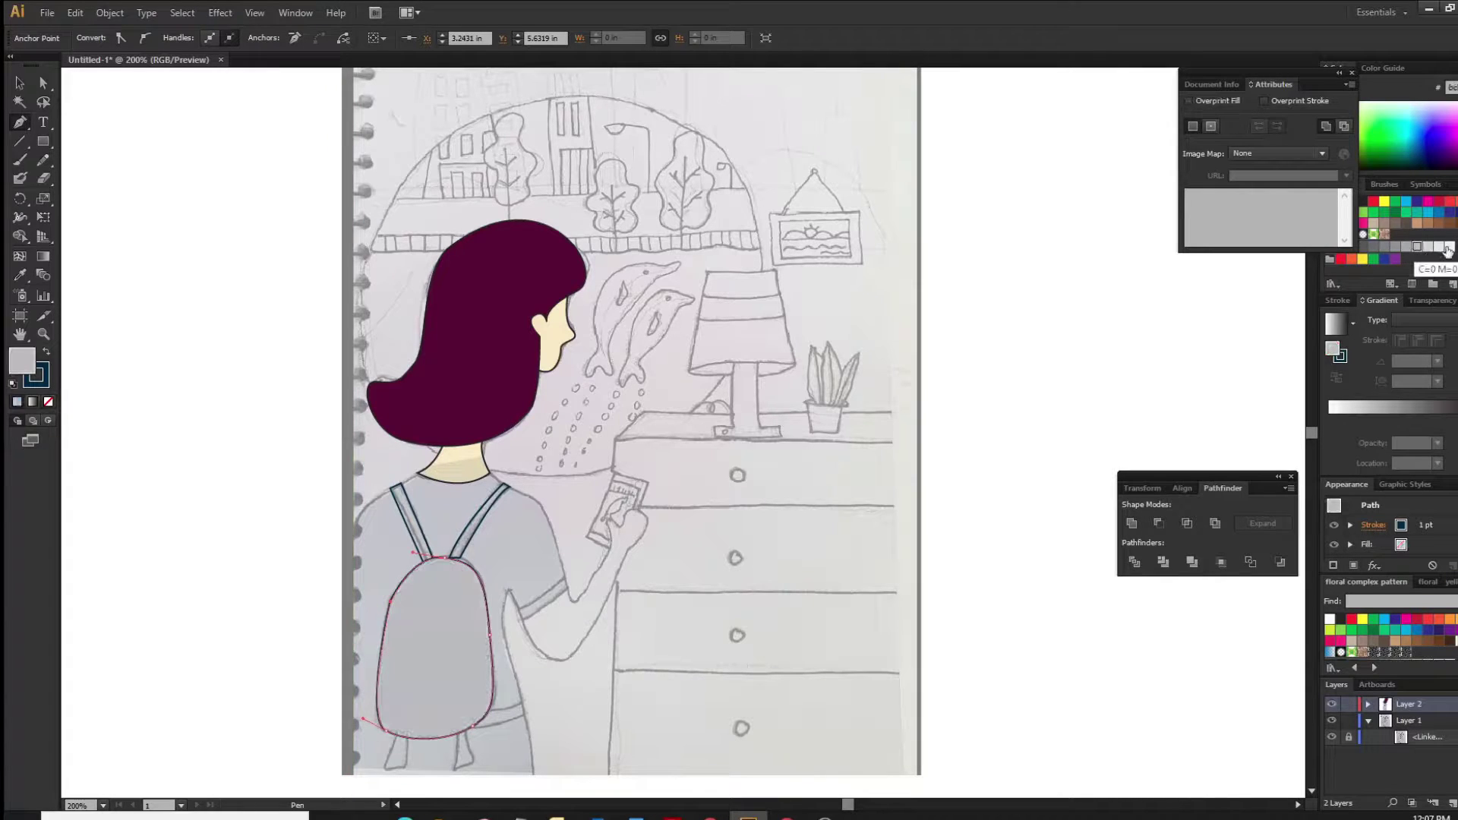
click(48, 401)
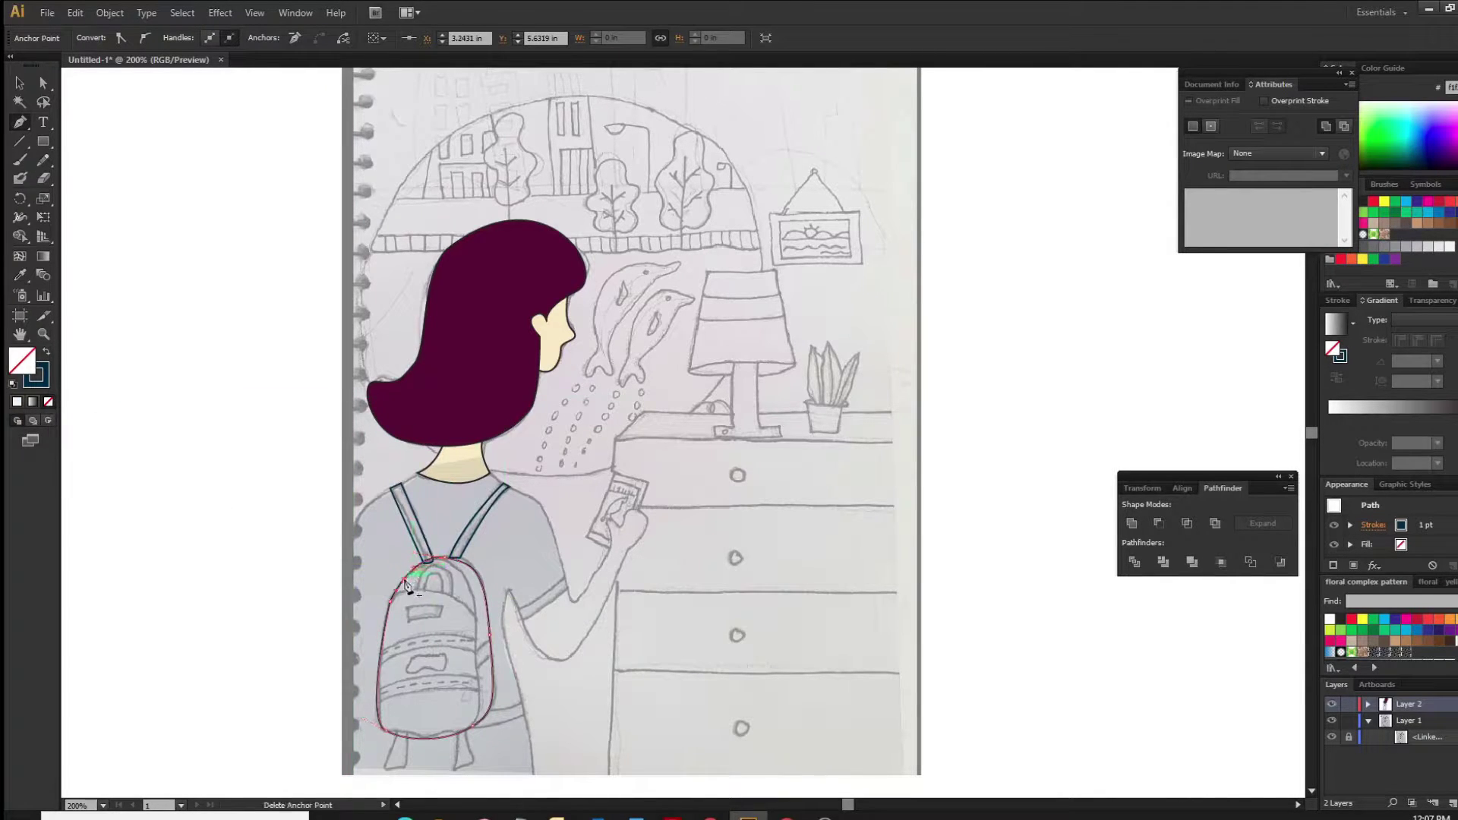
Smooth the backpack's bottom curve and add a line along its right edge.
ctrl+click(475, 619)
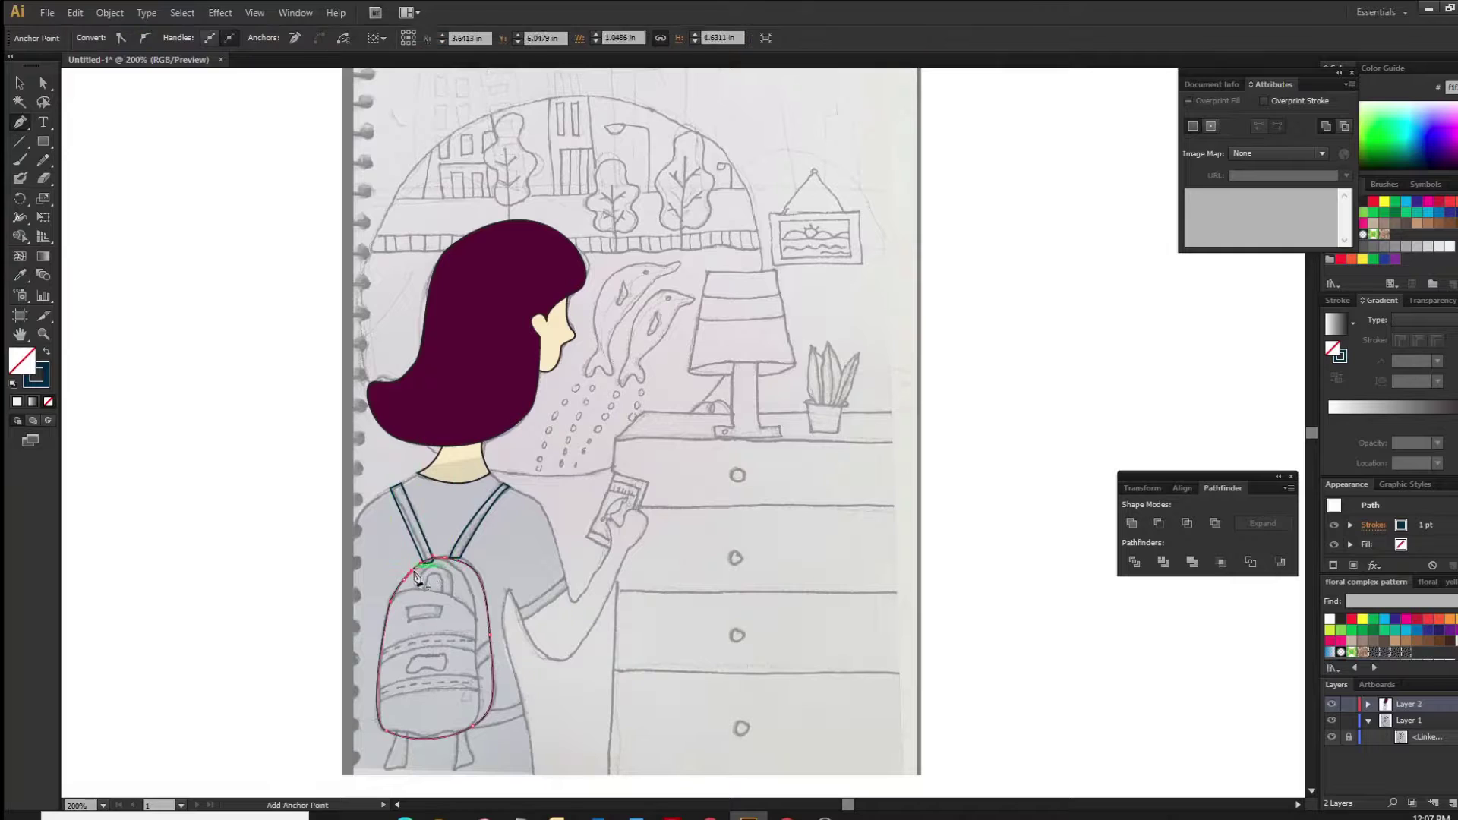
ctrl+click(377, 561)
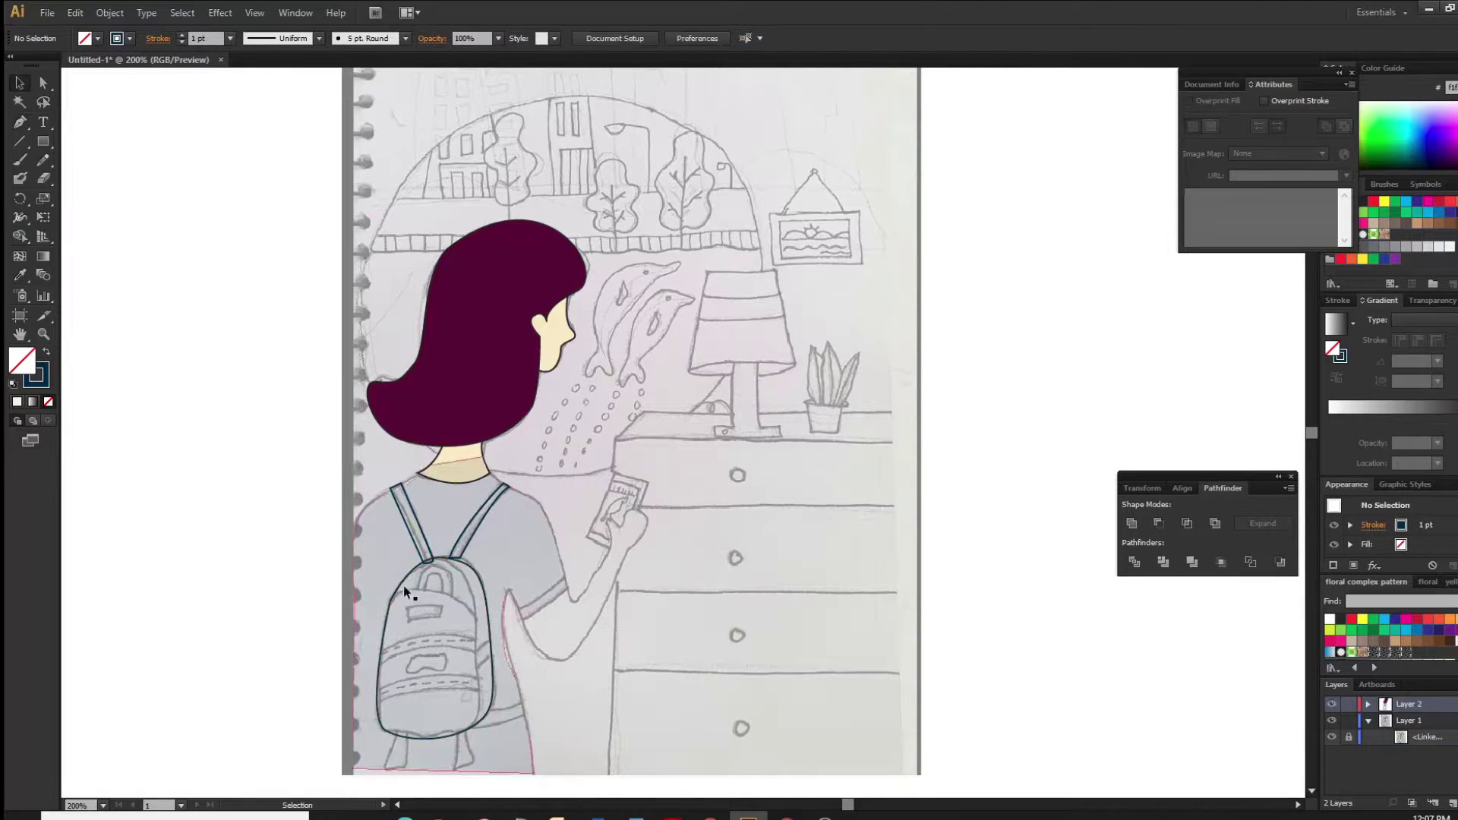
ctrl+click(406, 585)
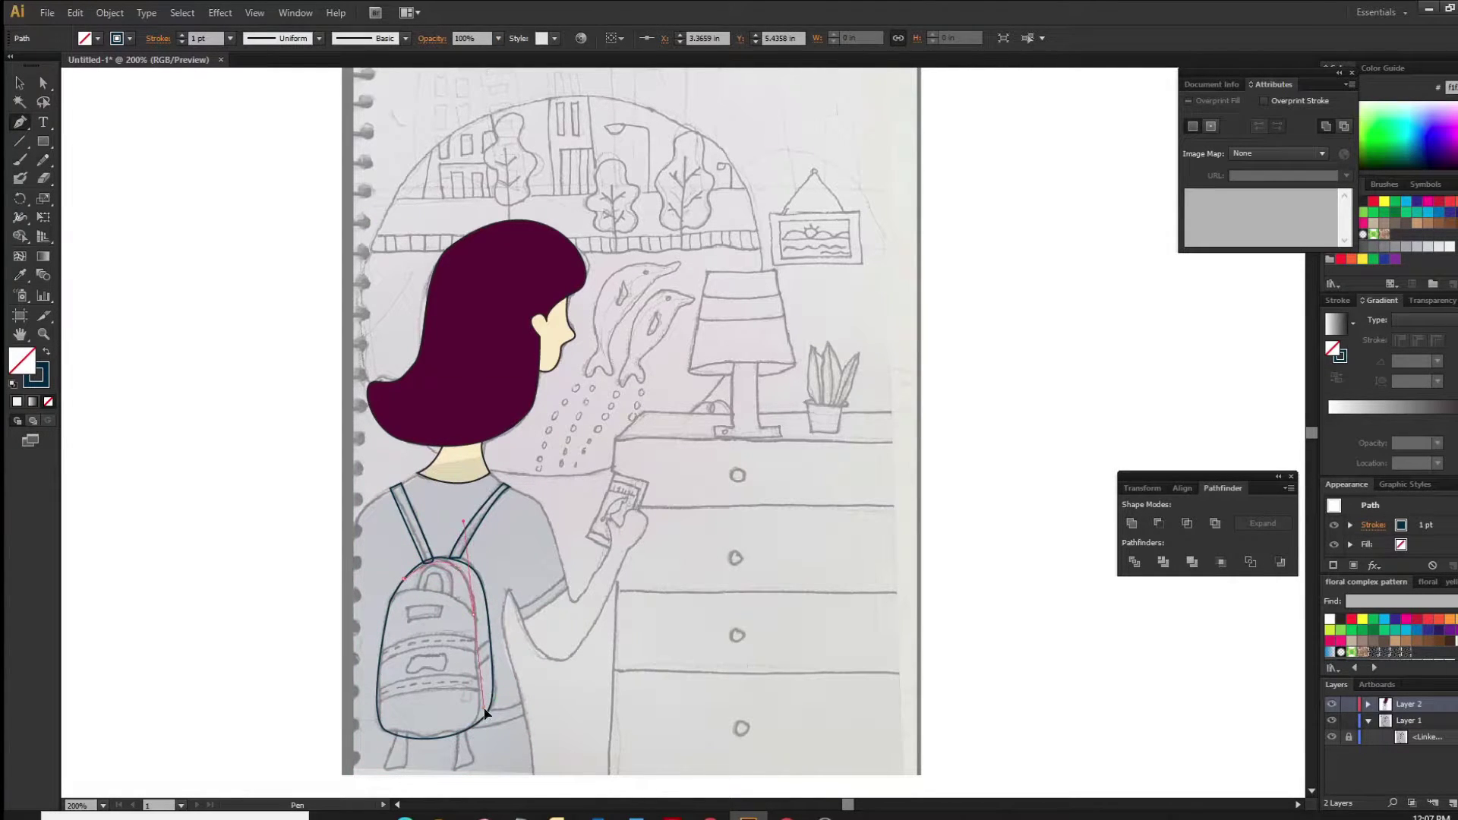
drag(434, 735, 374, 744)
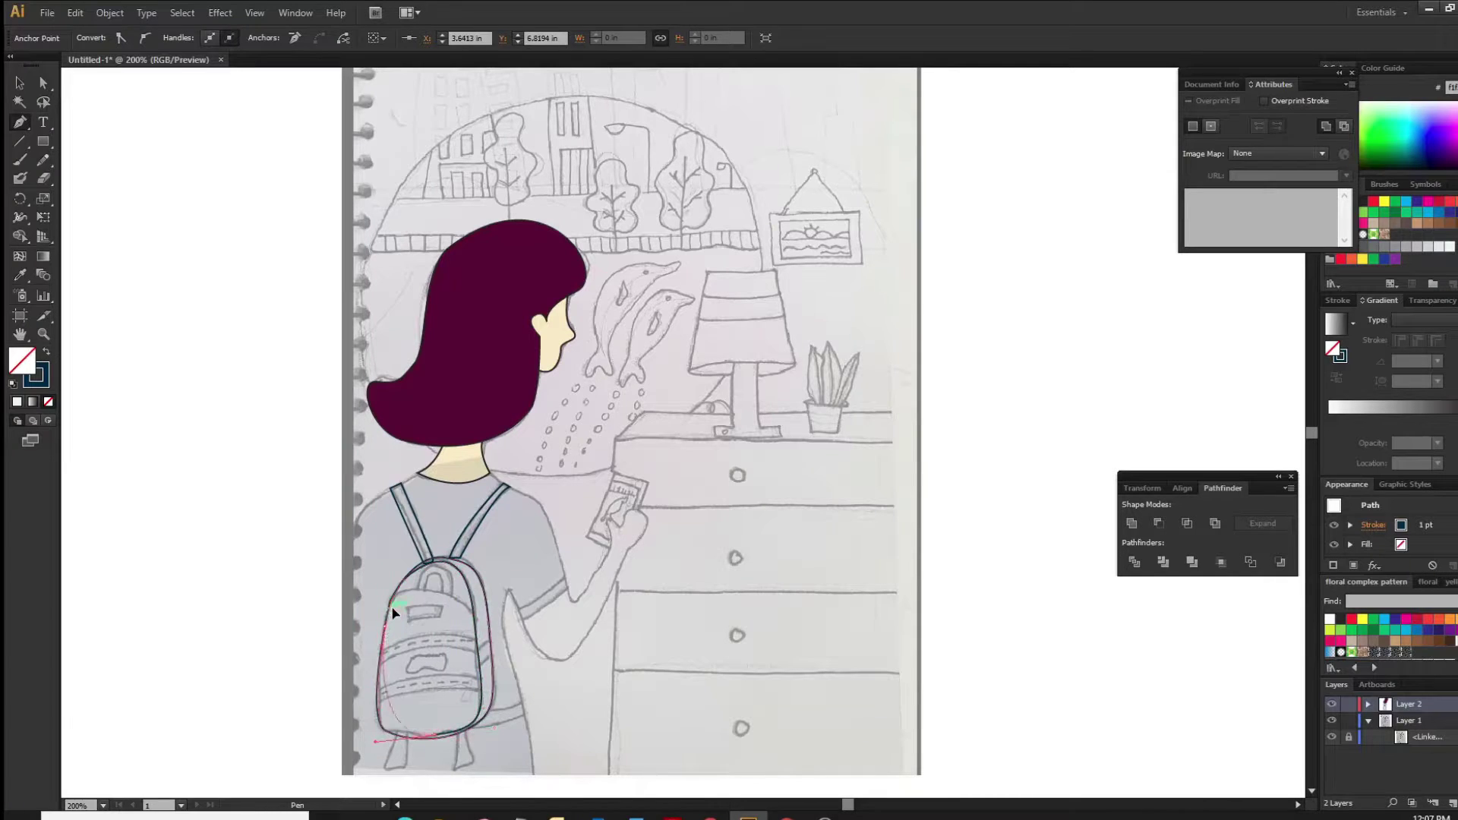
mouse_move(472, 618)
mouse_down()
mouse_move(464, 580)
mouse_move(477, 605)
mouse_move(492, 587)
mouse_up()
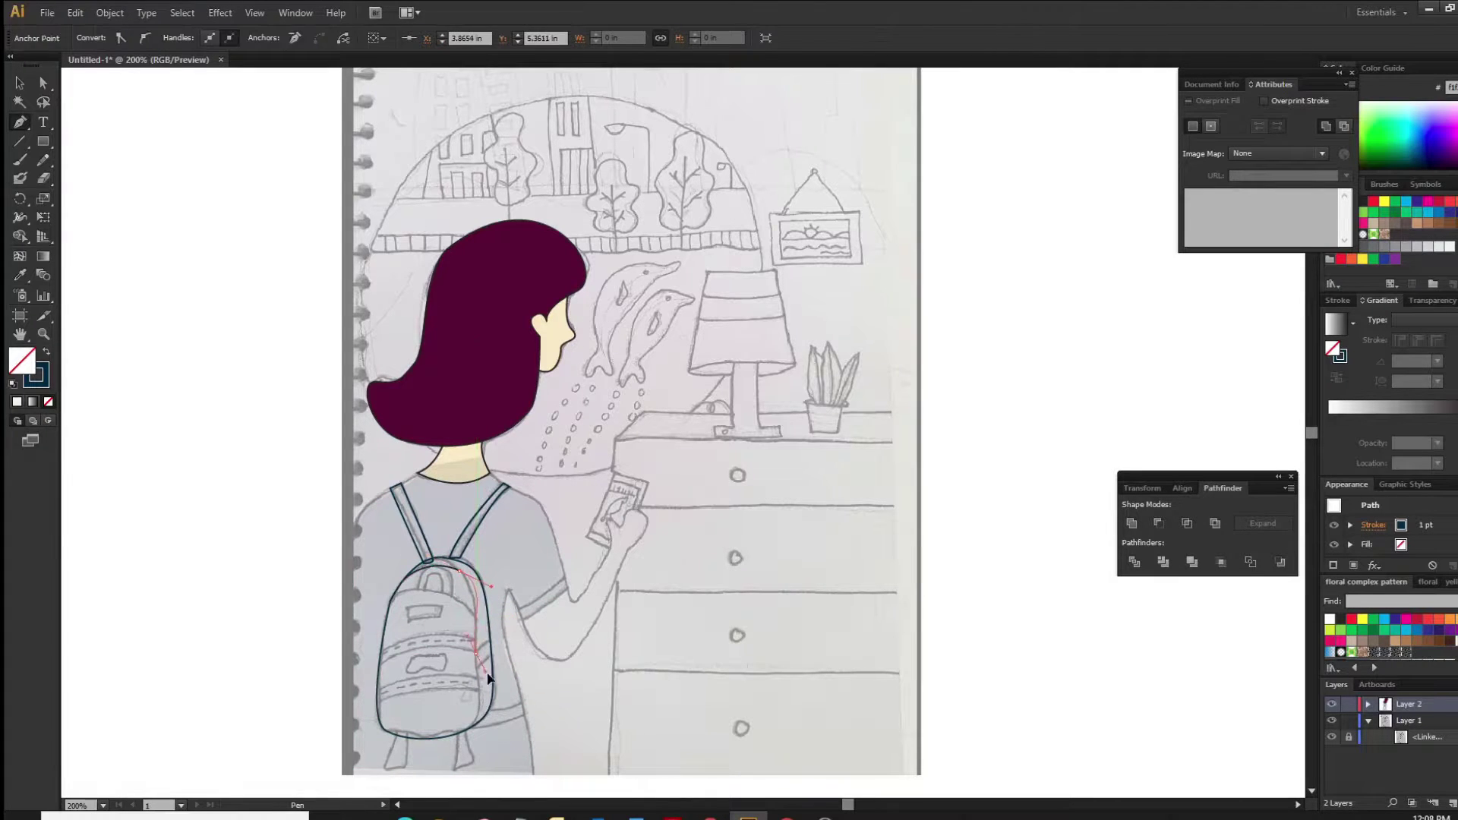
click(476, 608)
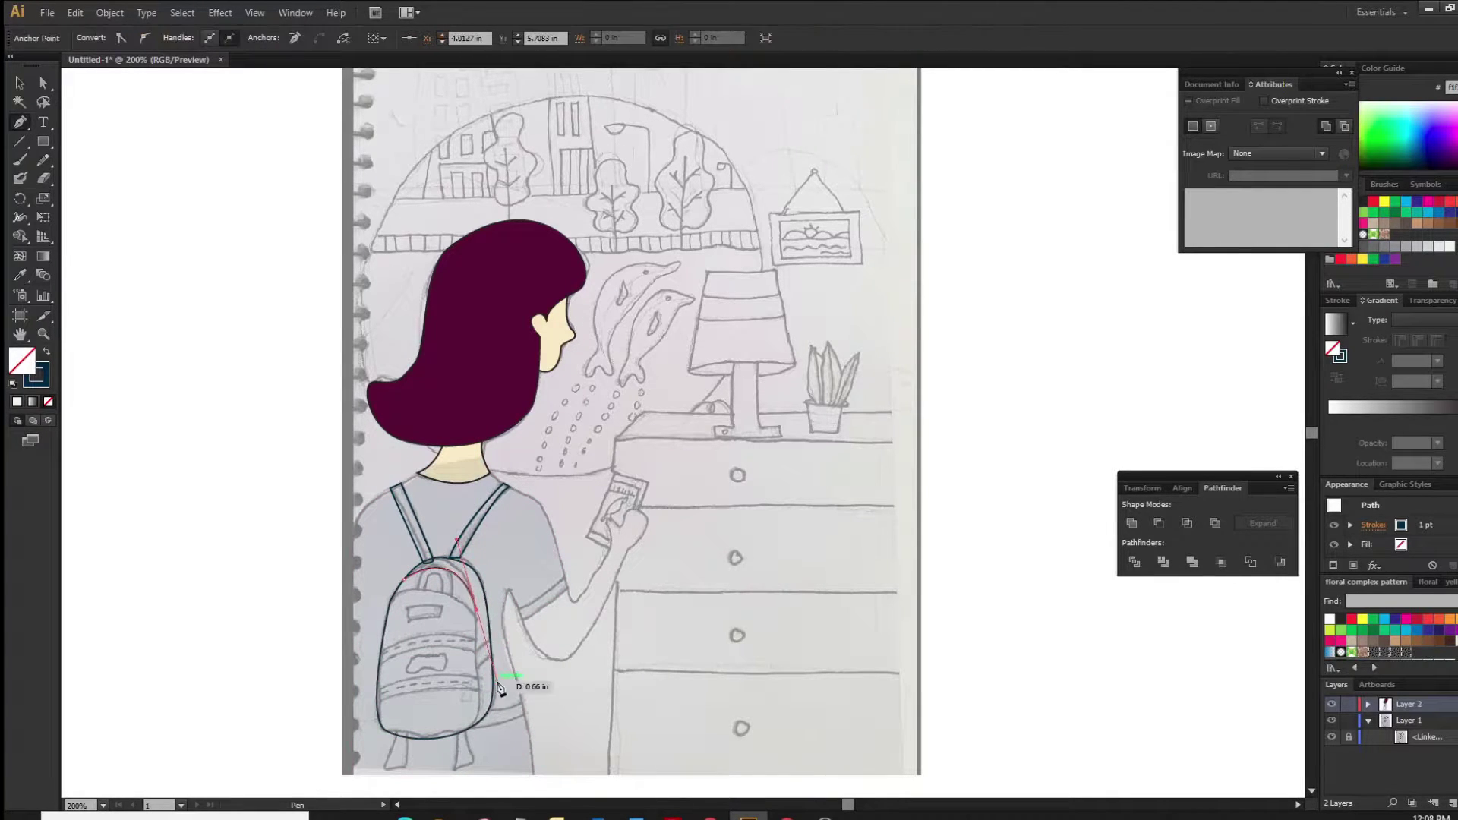
drag(493, 681, 480, 700)
click(480, 700)
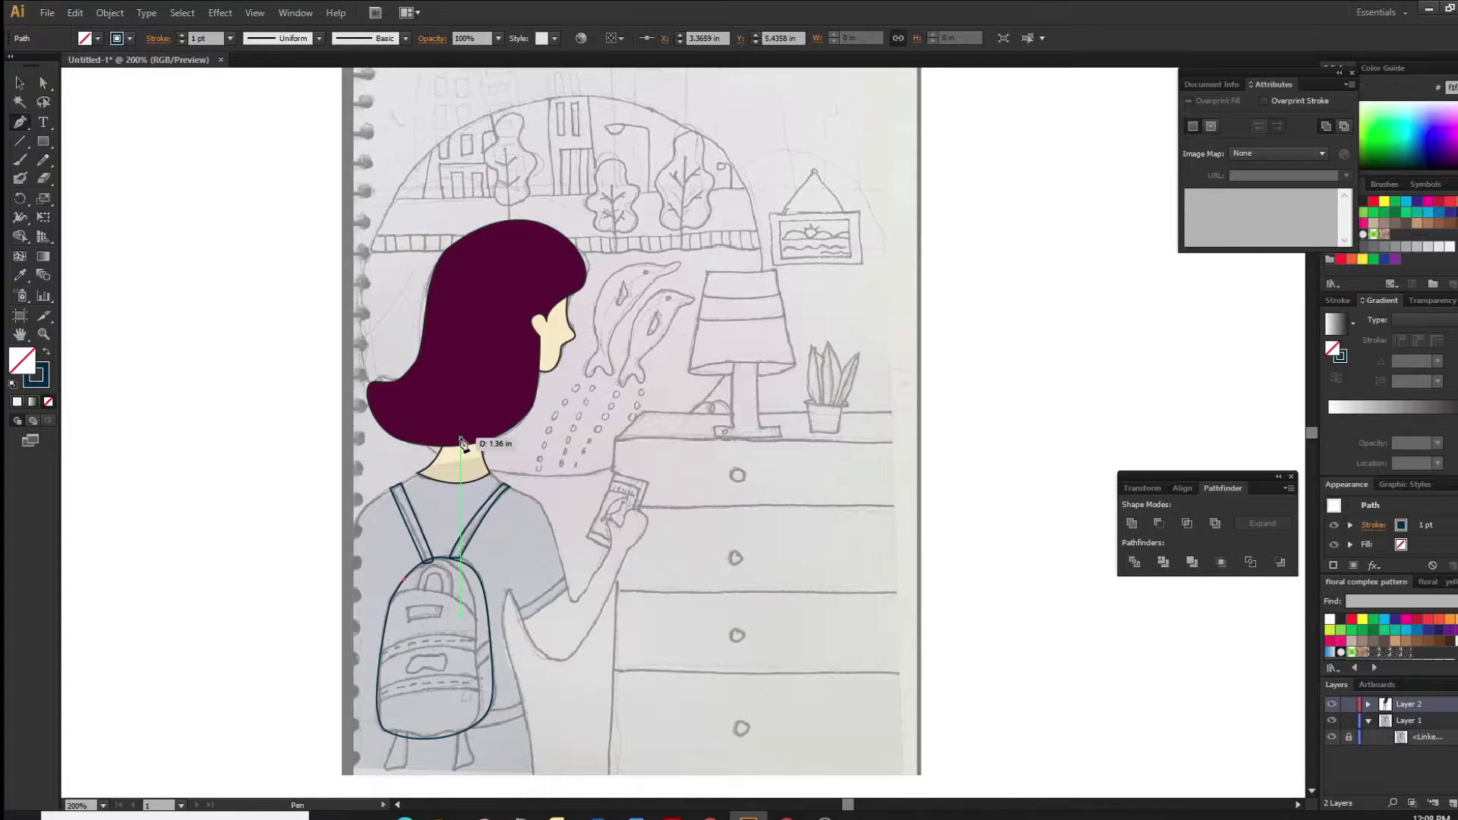
With the Pencil tool, trace the backpack's top edge, top handle and lower stripe.
click(44, 160)
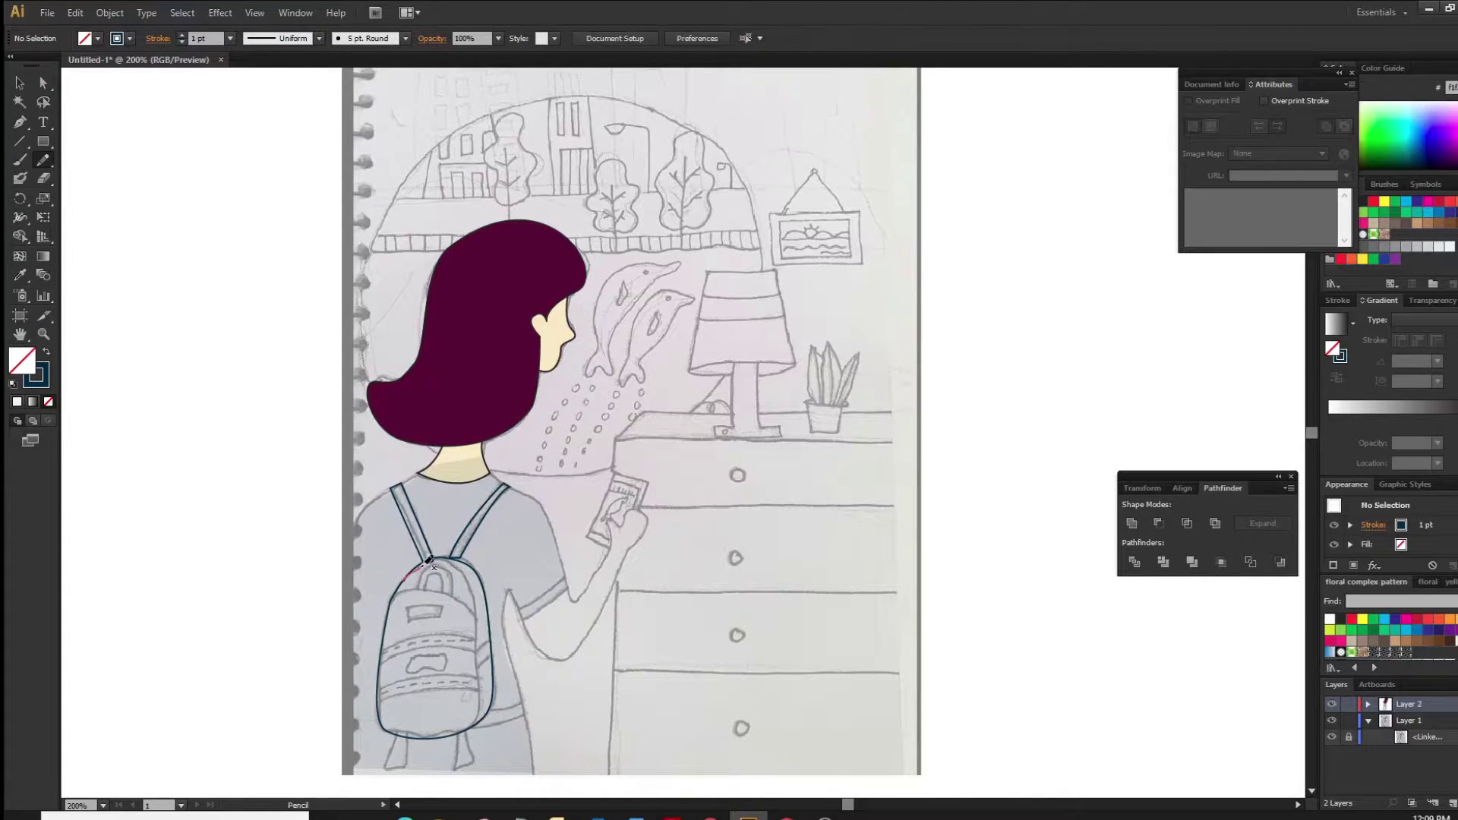
mouse_move(479, 597)
mouse_down()
mouse_move(481, 654)
mouse_move(448, 735)
mouse_up()
mouse_move(440, 589)
mouse_down()
mouse_move(424, 585)
mouse_move(413, 608)
mouse_move(477, 643)
mouse_move(414, 659)
mouse_move(453, 471)
mouse_move(548, 461)
mouse_move(450, 484)
mouse_up()
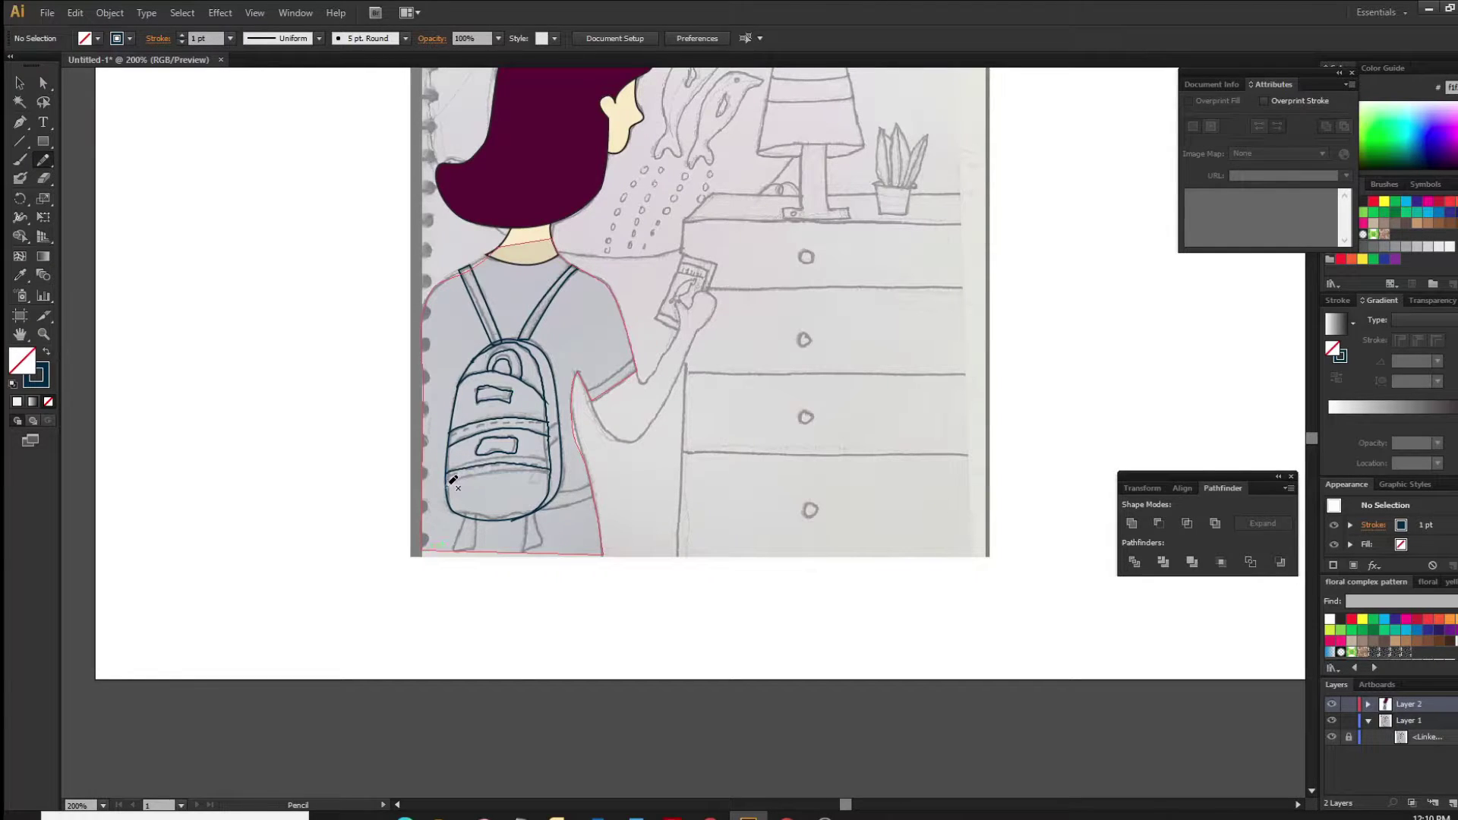
drag(550, 475, 551, 477)
ctrl+click(461, 443)
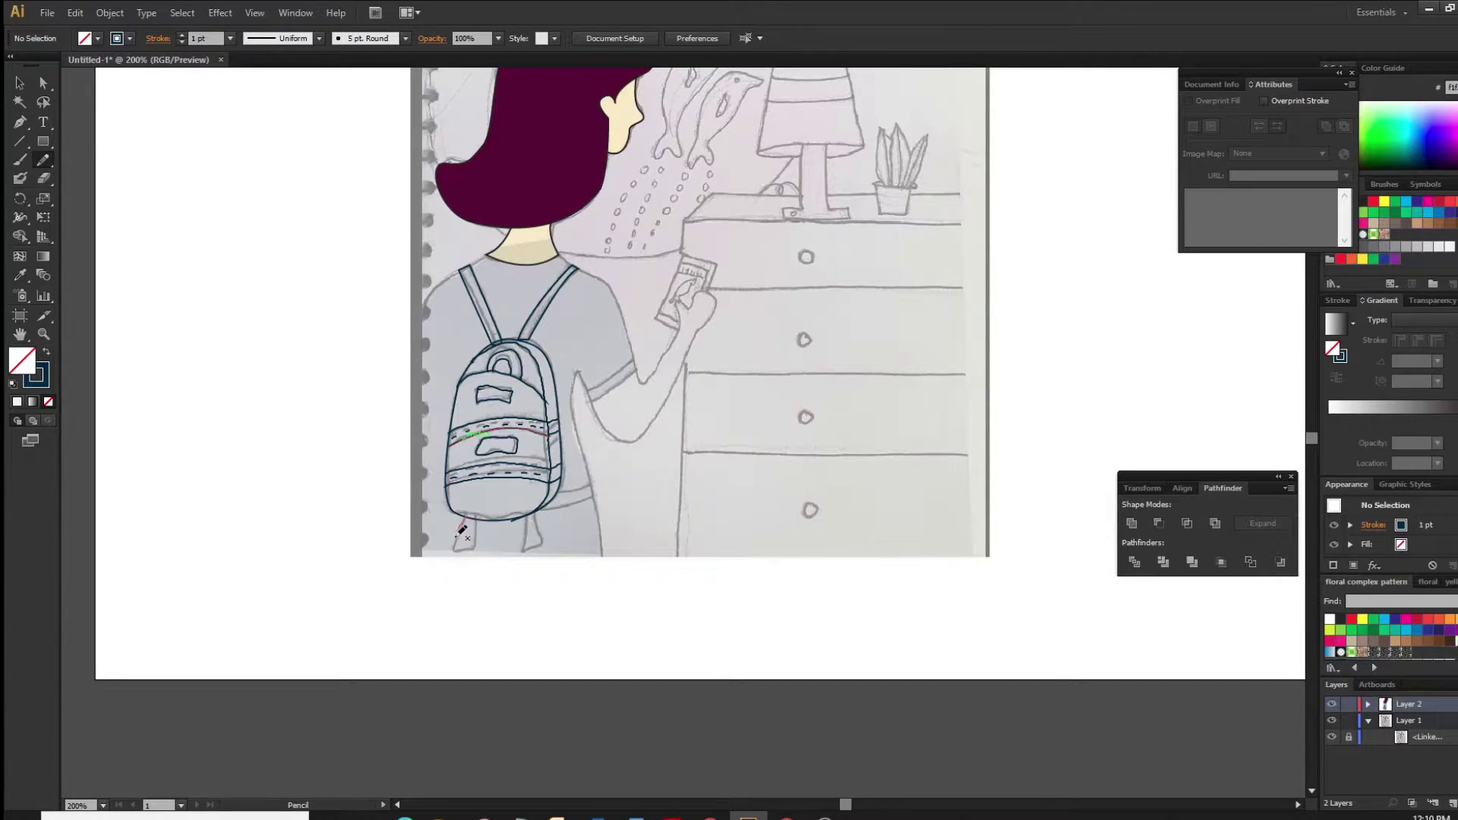
Trace the backpack's two bottom feet and the side strap.
key(ctrl+plus)
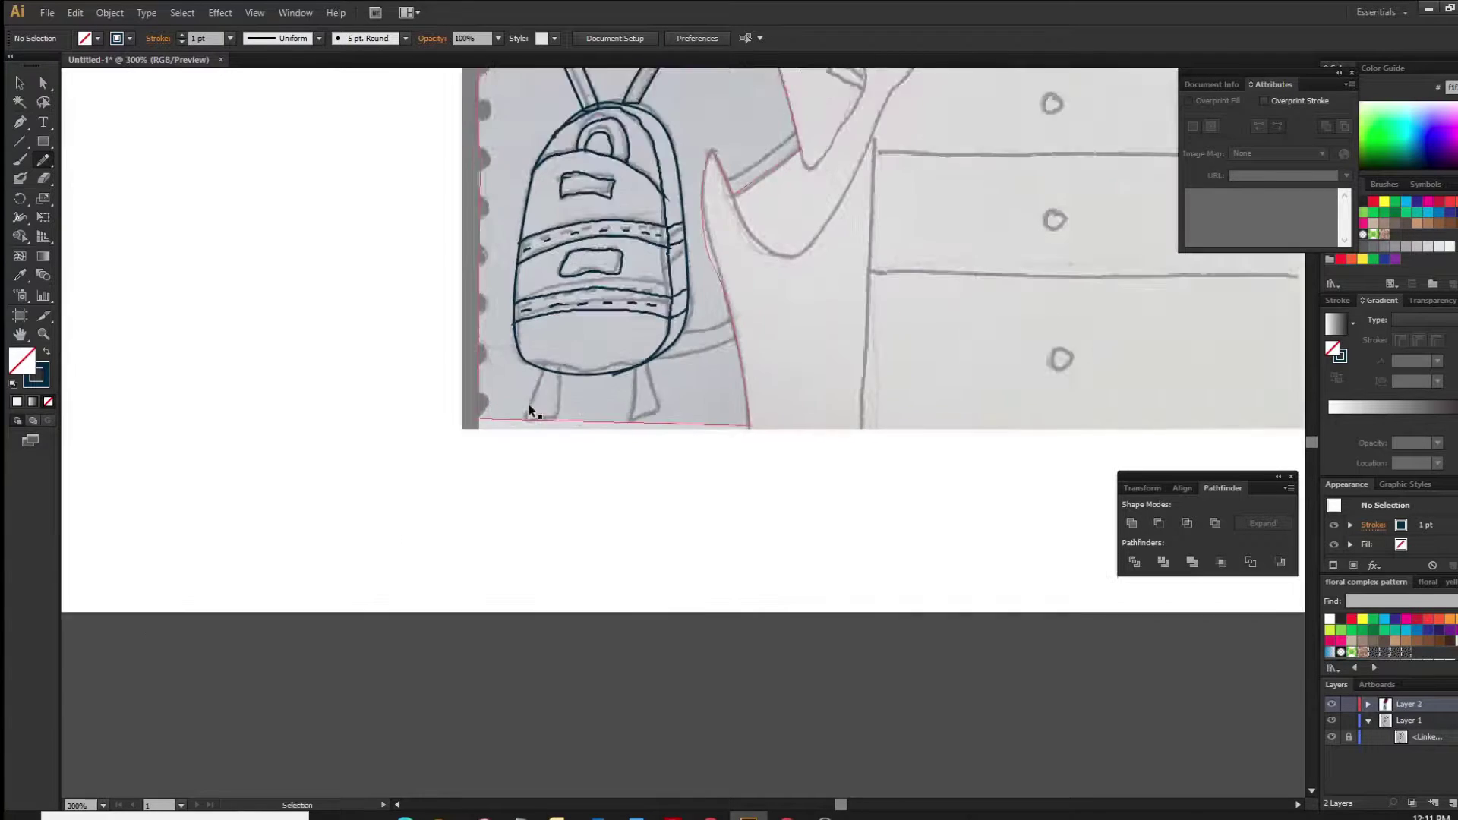
drag(525, 340, 523, 343)
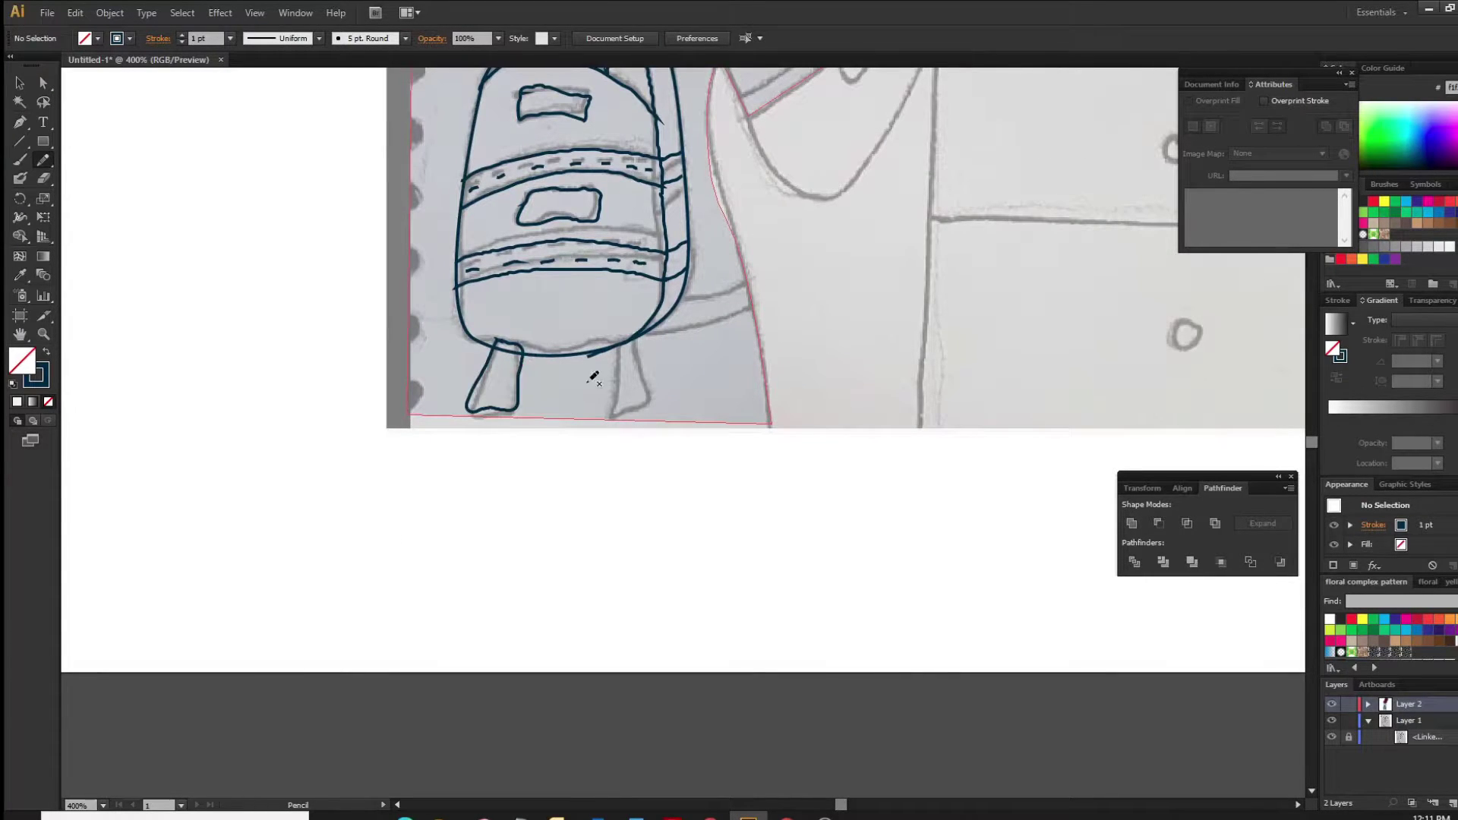
drag(627, 334, 628, 336)
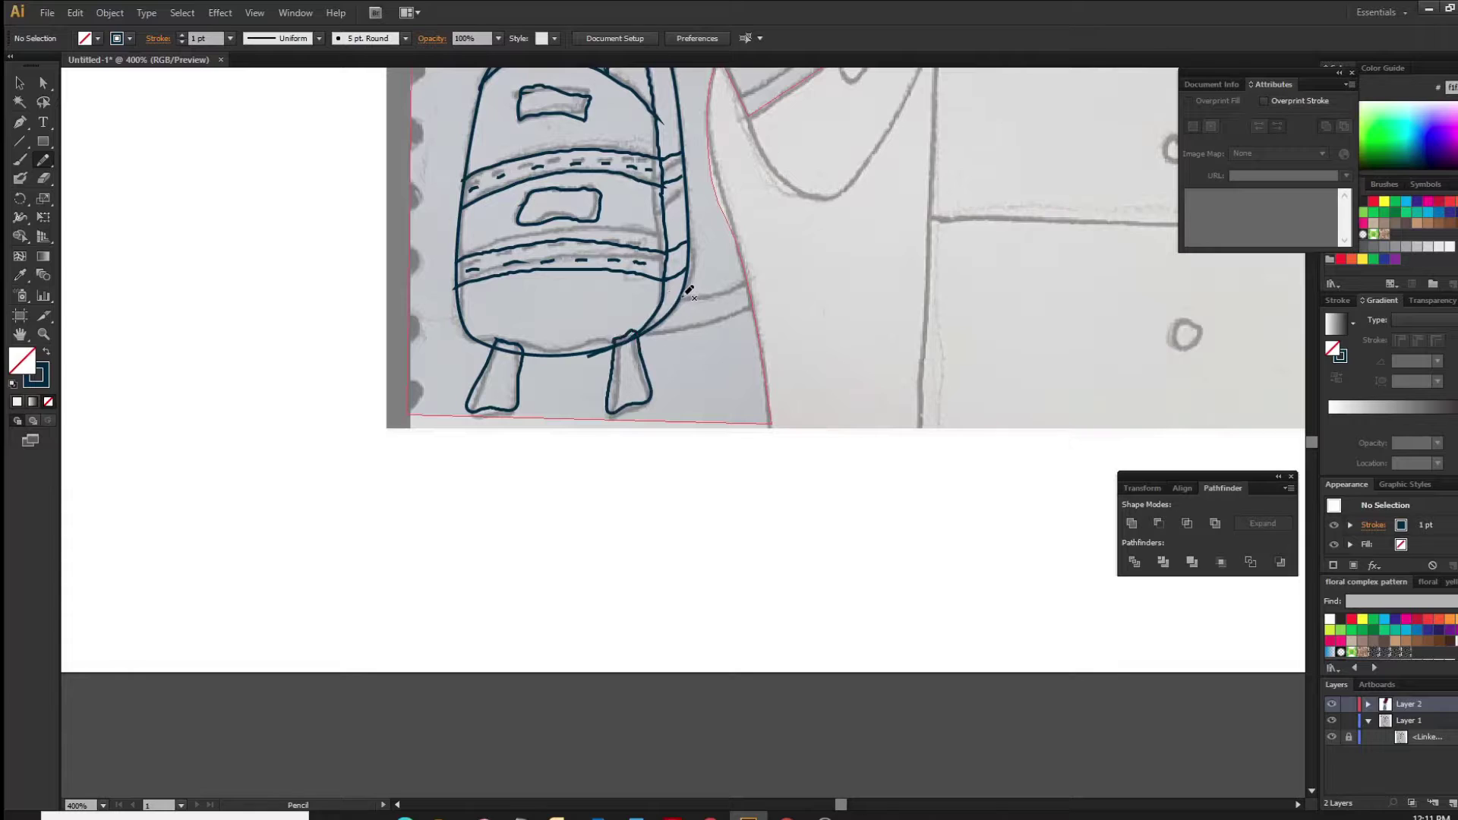
drag(750, 282, 751, 285)
drag(646, 335, 754, 310)
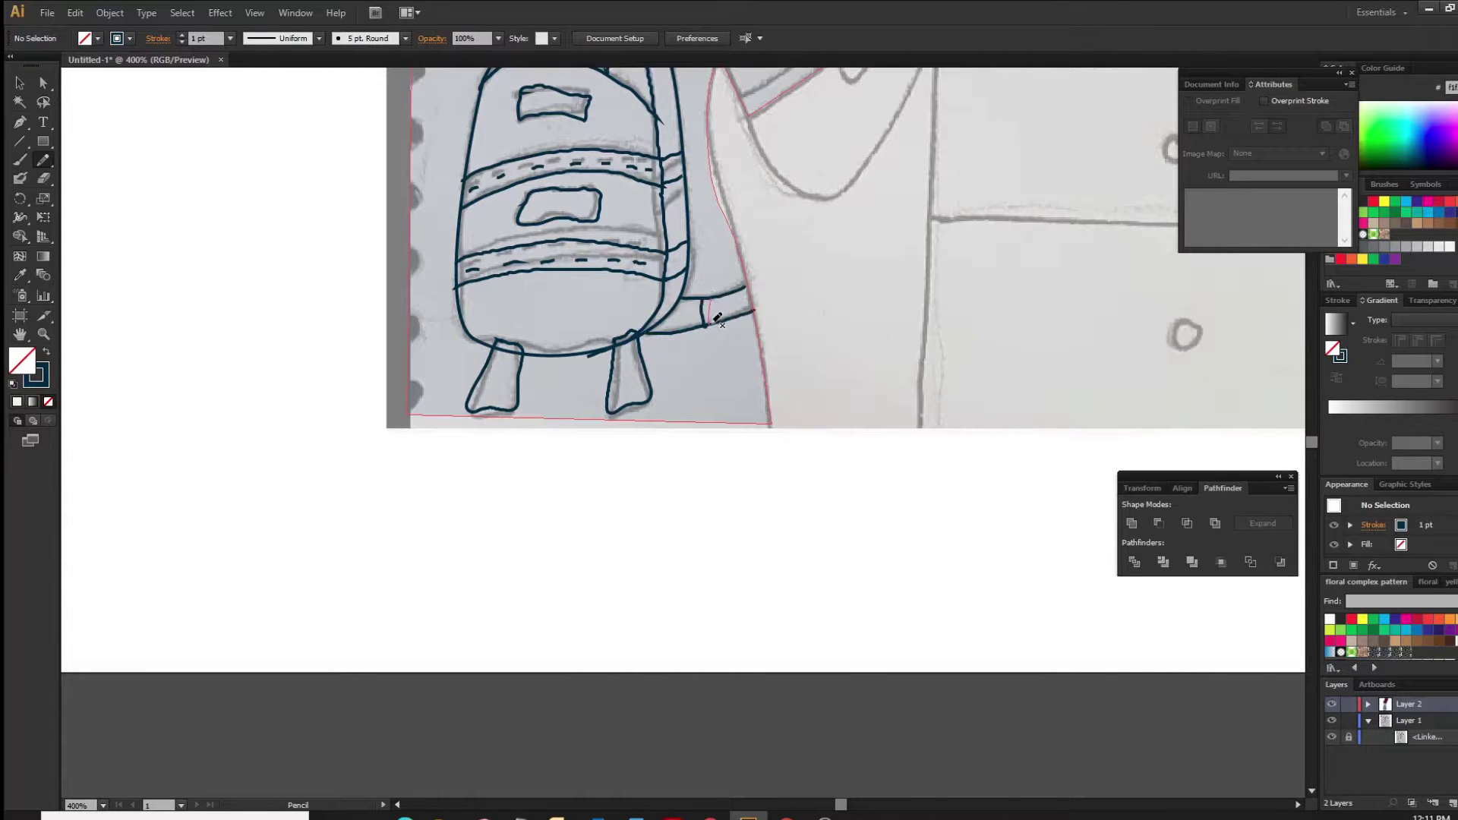
drag(444, 393, 435, 422)
scroll(426, 402, up, 5)
scroll(425, 402, right, 5)
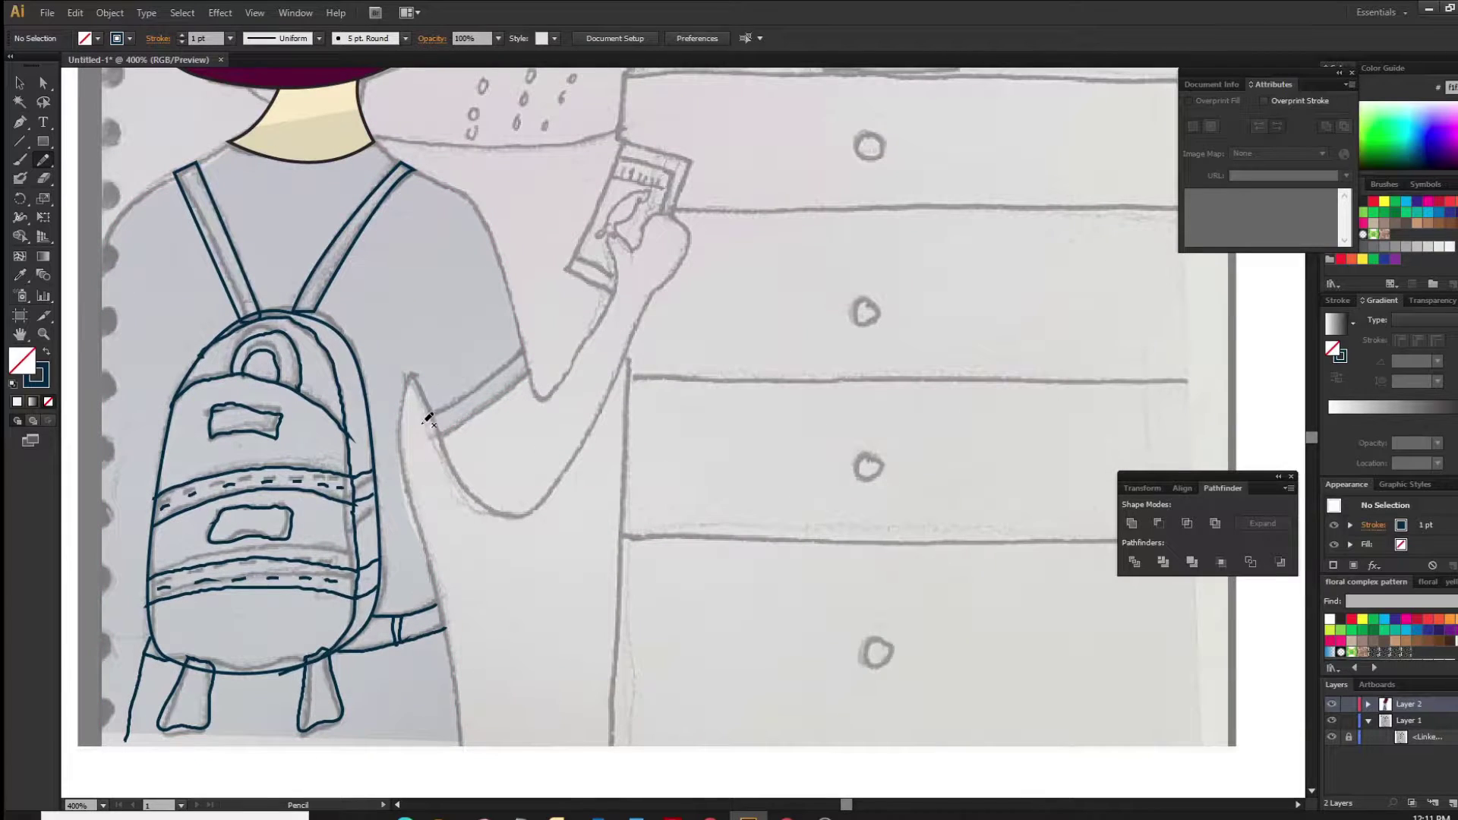
Give the shirt path no fill, a 1 pt stroke and 100% opacity.
key(v)
click(439, 253)
click(47, 354)
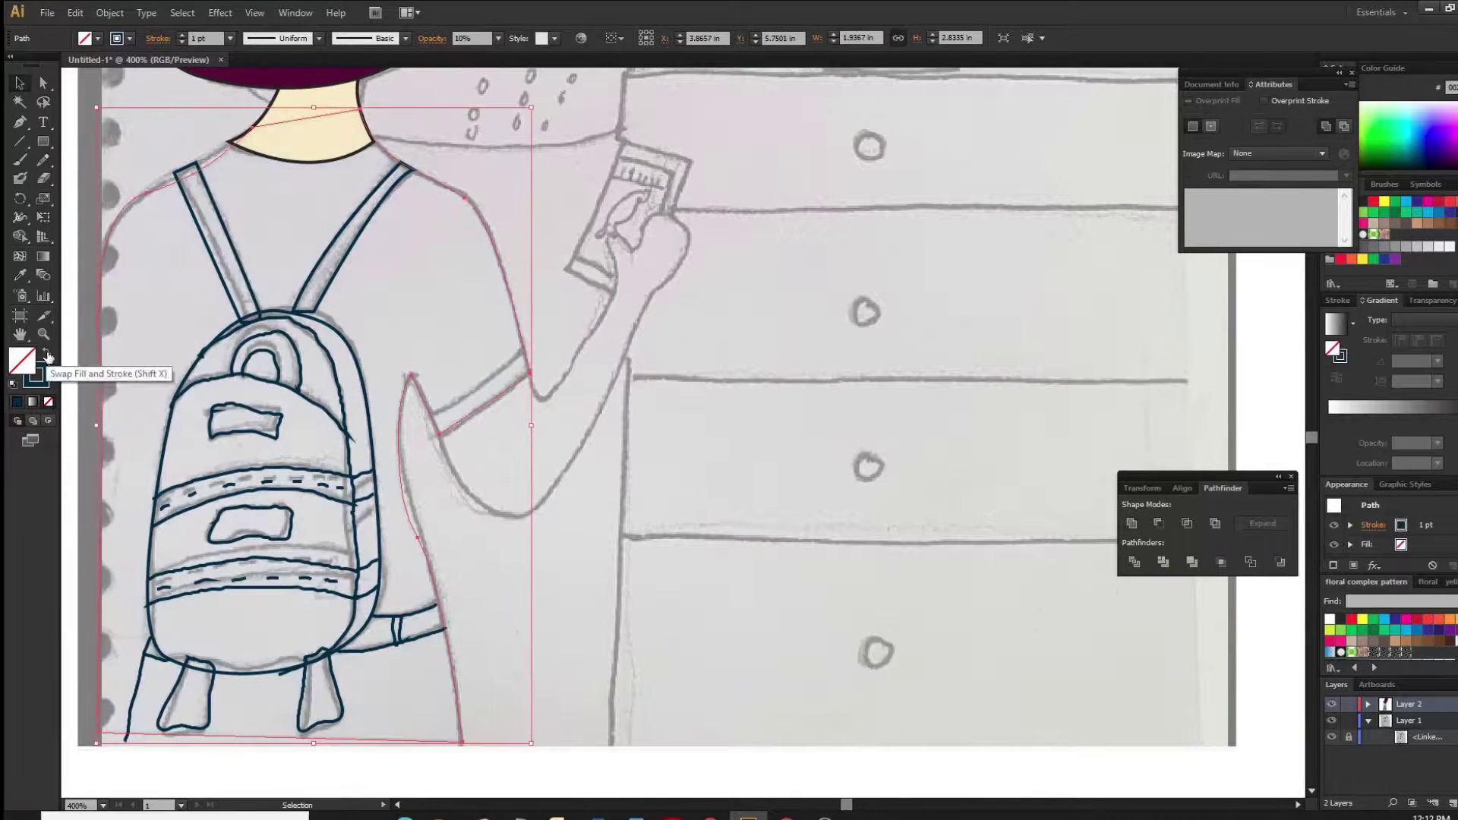
click(182, 34)
click(181, 34)
click(182, 34)
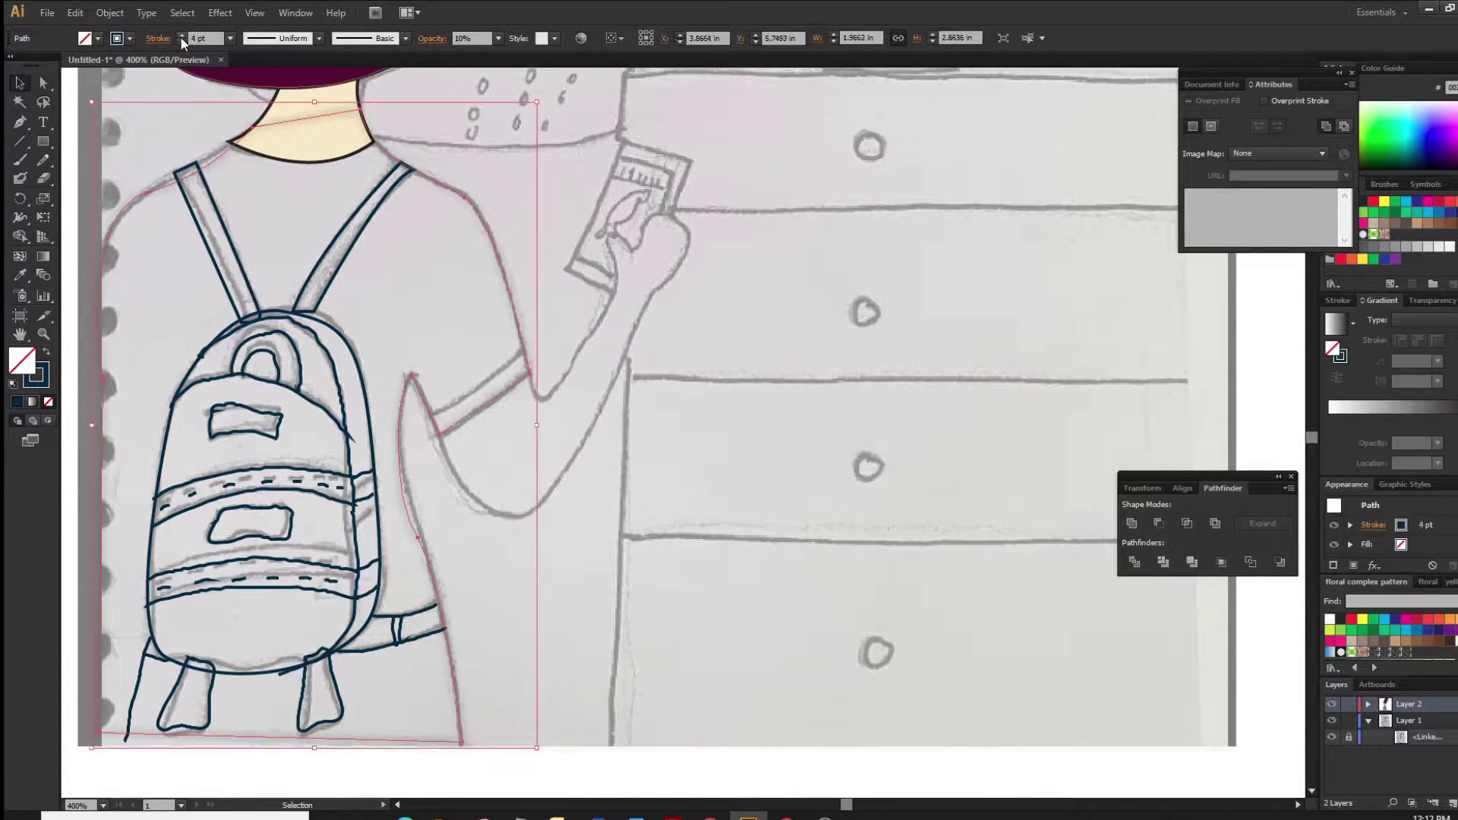
click(181, 42)
click(431, 38)
click(435, 64)
click(455, 254)
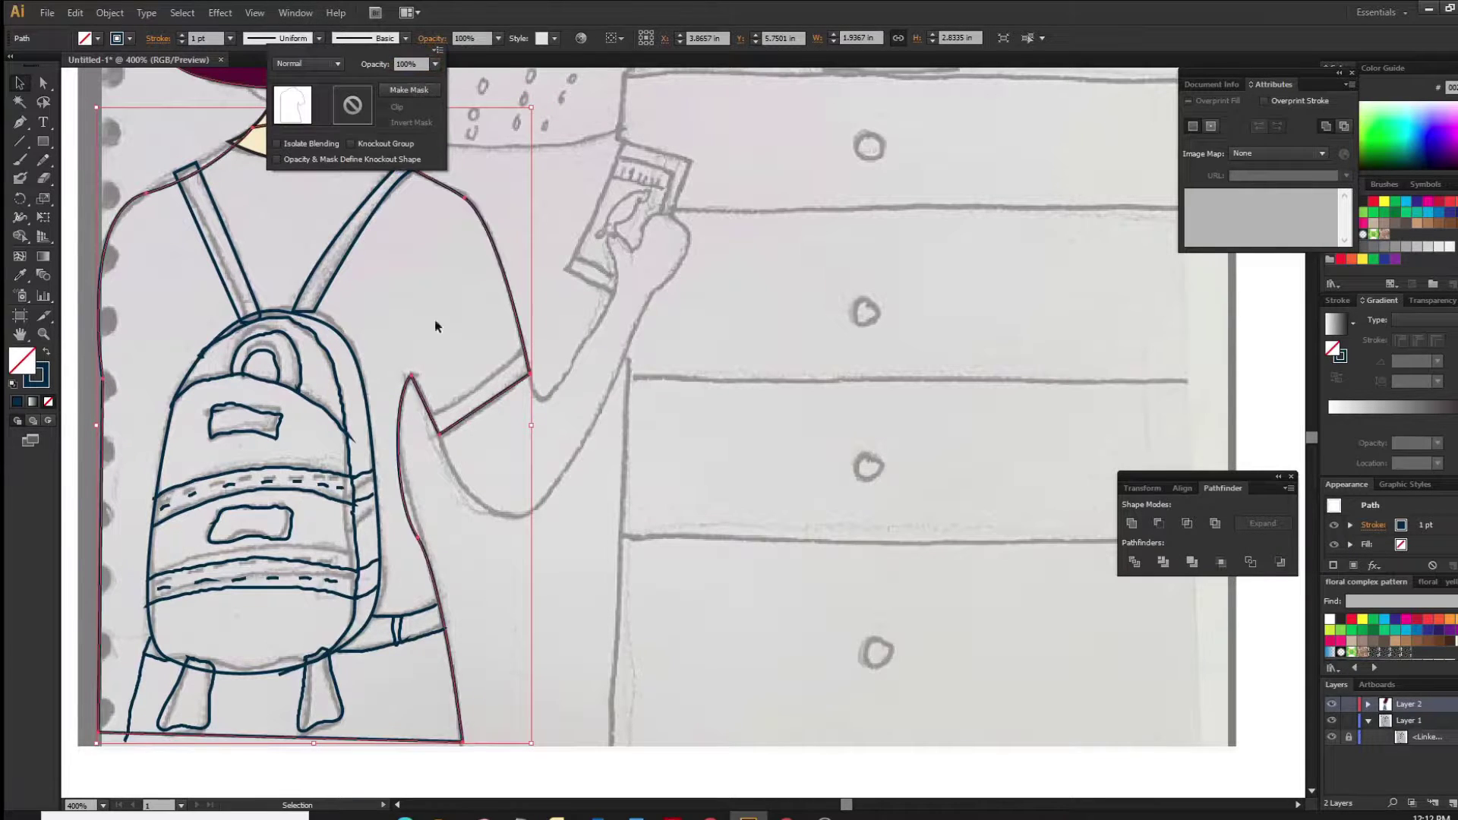
click(435, 327)
Pencil-trace the sleeve cuff, forearm and fist holding the phone.
key(n)
drag(472, 394, 524, 354)
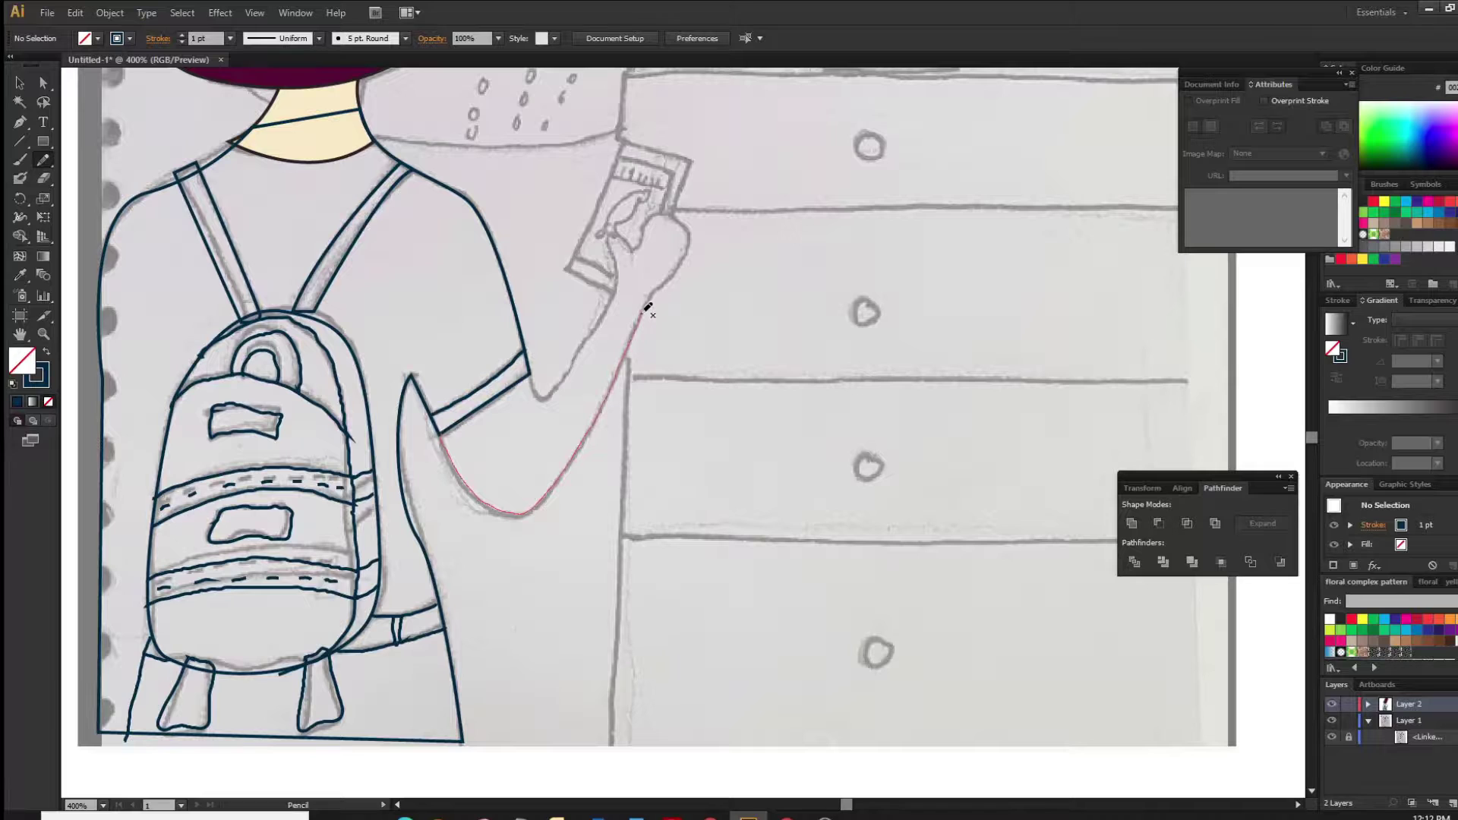
drag(647, 308, 647, 308)
drag(534, 395, 618, 296)
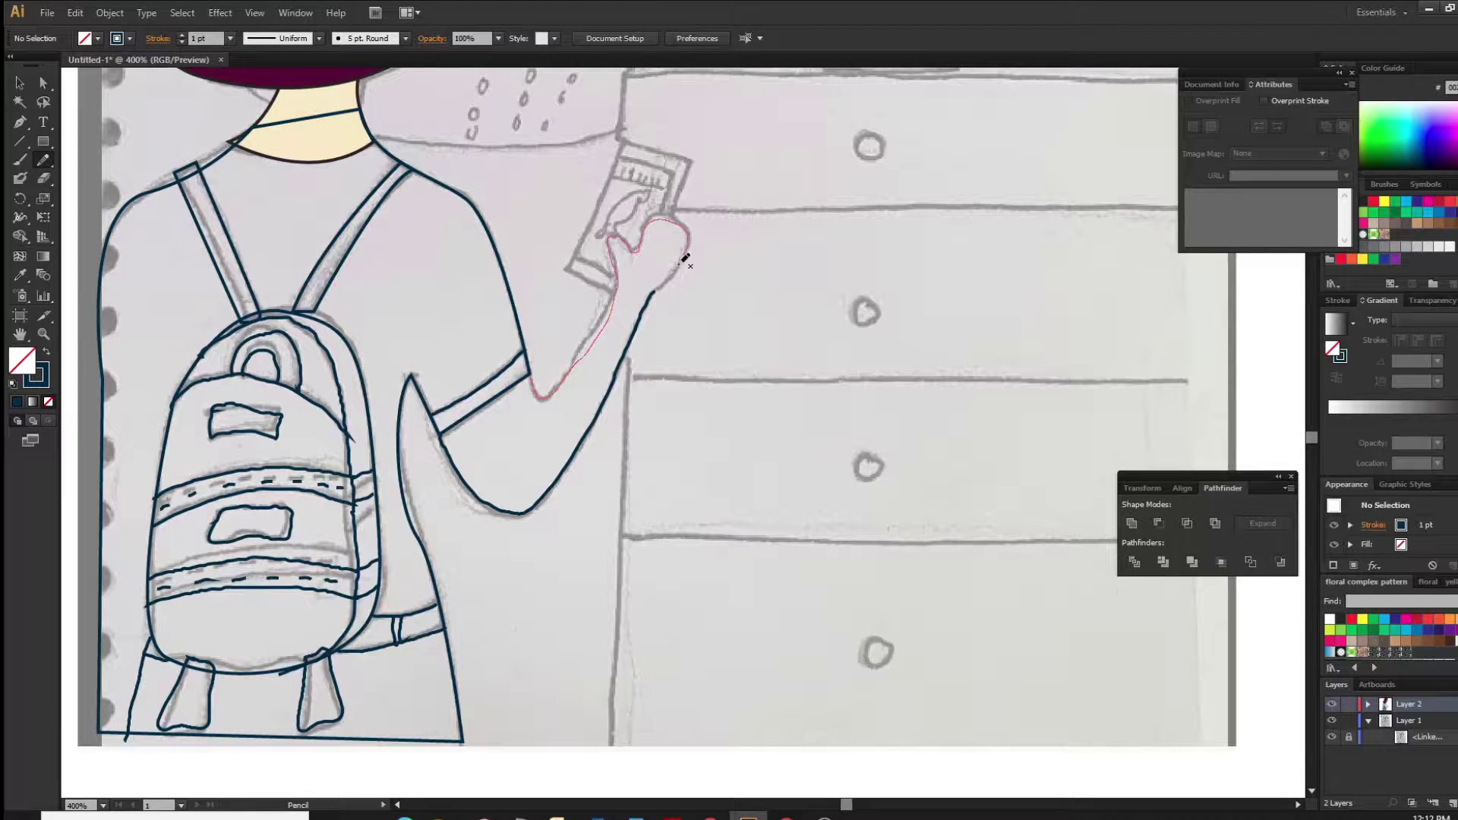
drag(686, 258, 686, 263)
drag(189, 326, 234, 686)
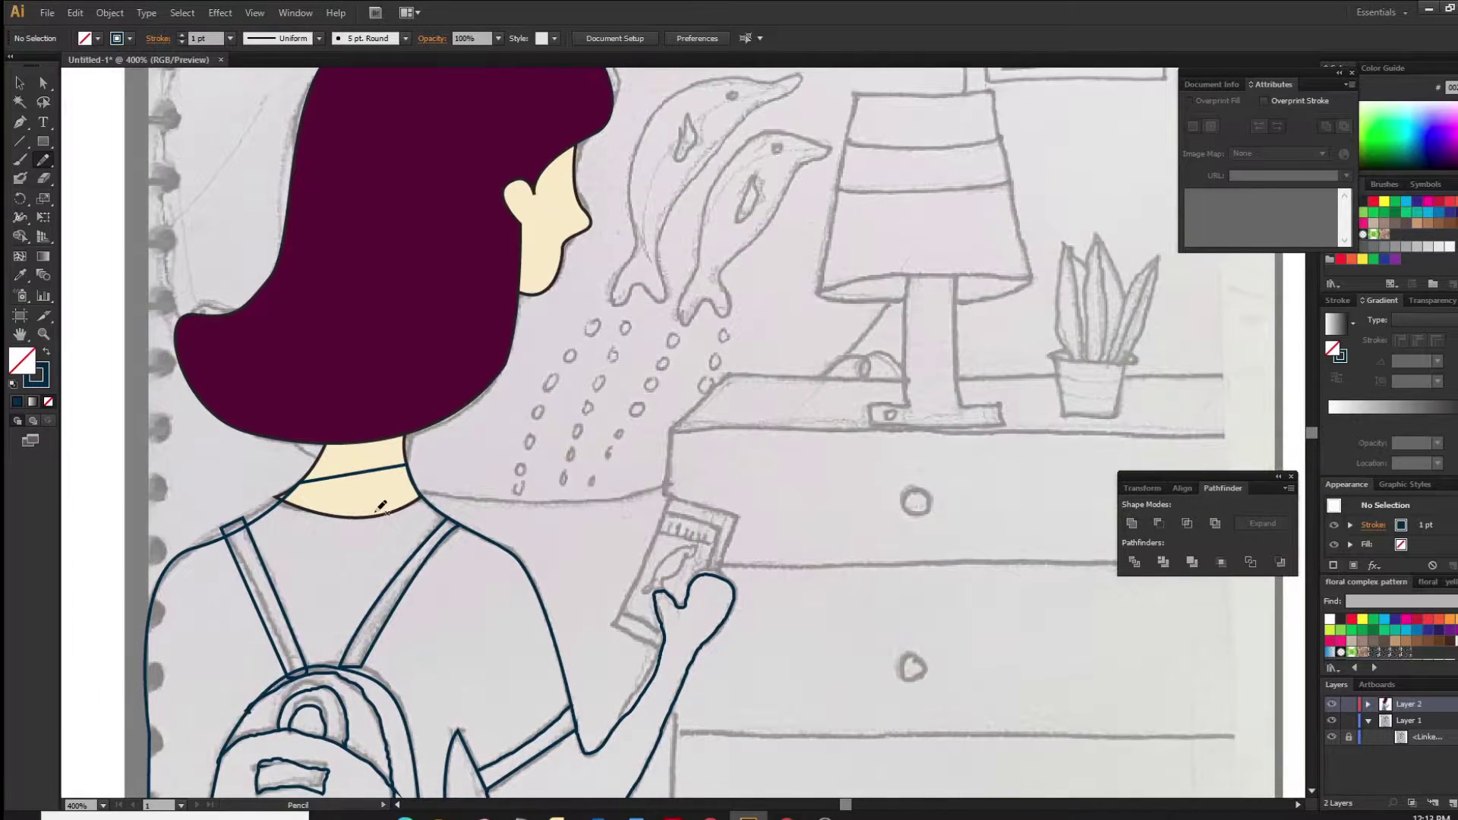
Trace the potted plant's left, middle and right leaves.
drag(794, 368, 509, 589)
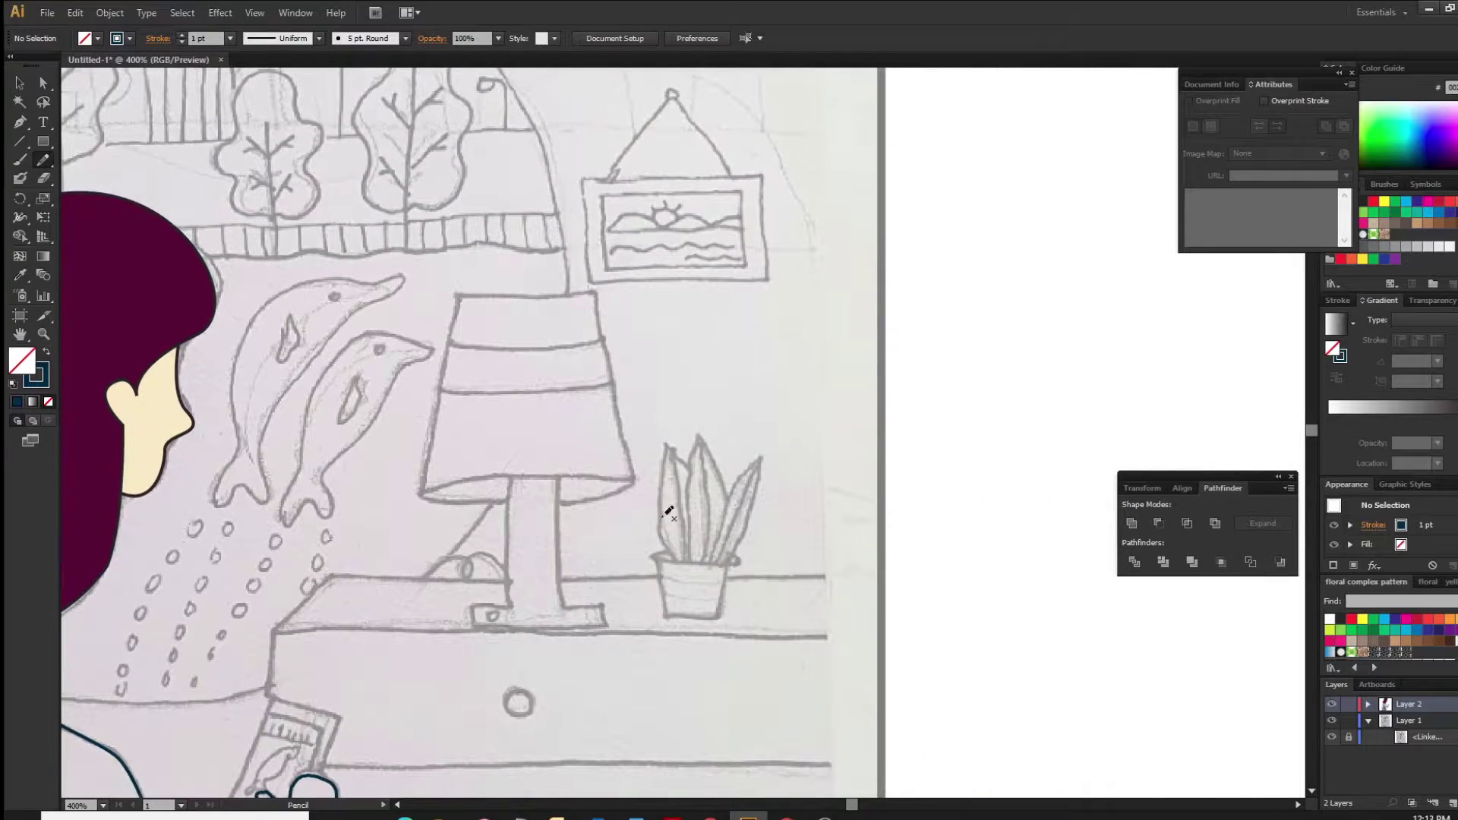
mouse_move(668, 524)
mouse_down()
mouse_move(668, 463)
mouse_move(726, 505)
mouse_up()
key(ctrl+z)
drag(710, 562, 742, 479)
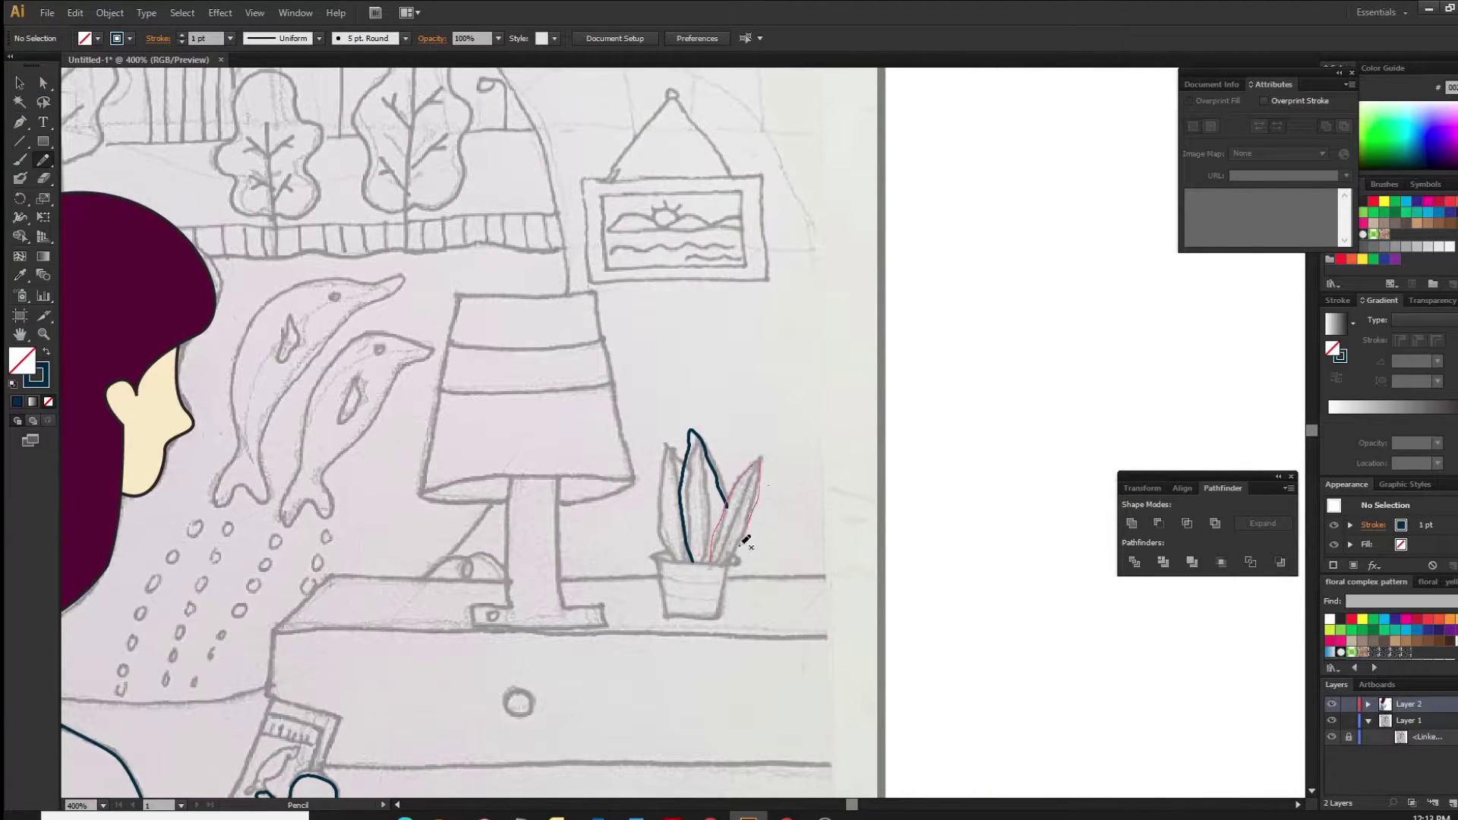
drag(744, 543, 724, 563)
Trace the leaf tip and flowerpot rim and side, then check the 1 pt stroke.
drag(668, 454, 694, 436)
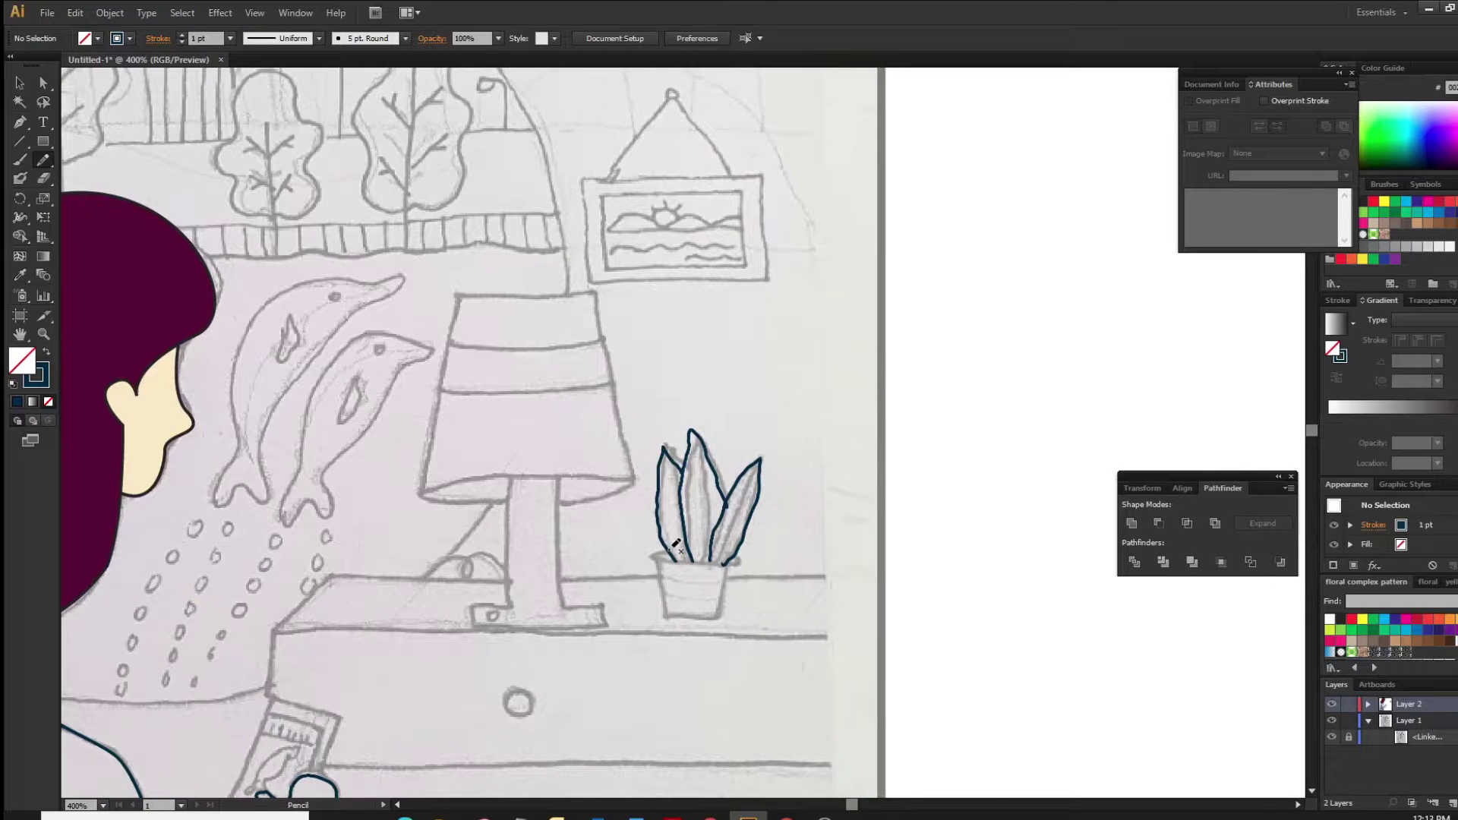
drag(727, 561, 741, 563)
mouse_move(725, 612)
mouse_down()
mouse_move(734, 563)
mouse_move(733, 595)
mouse_up()
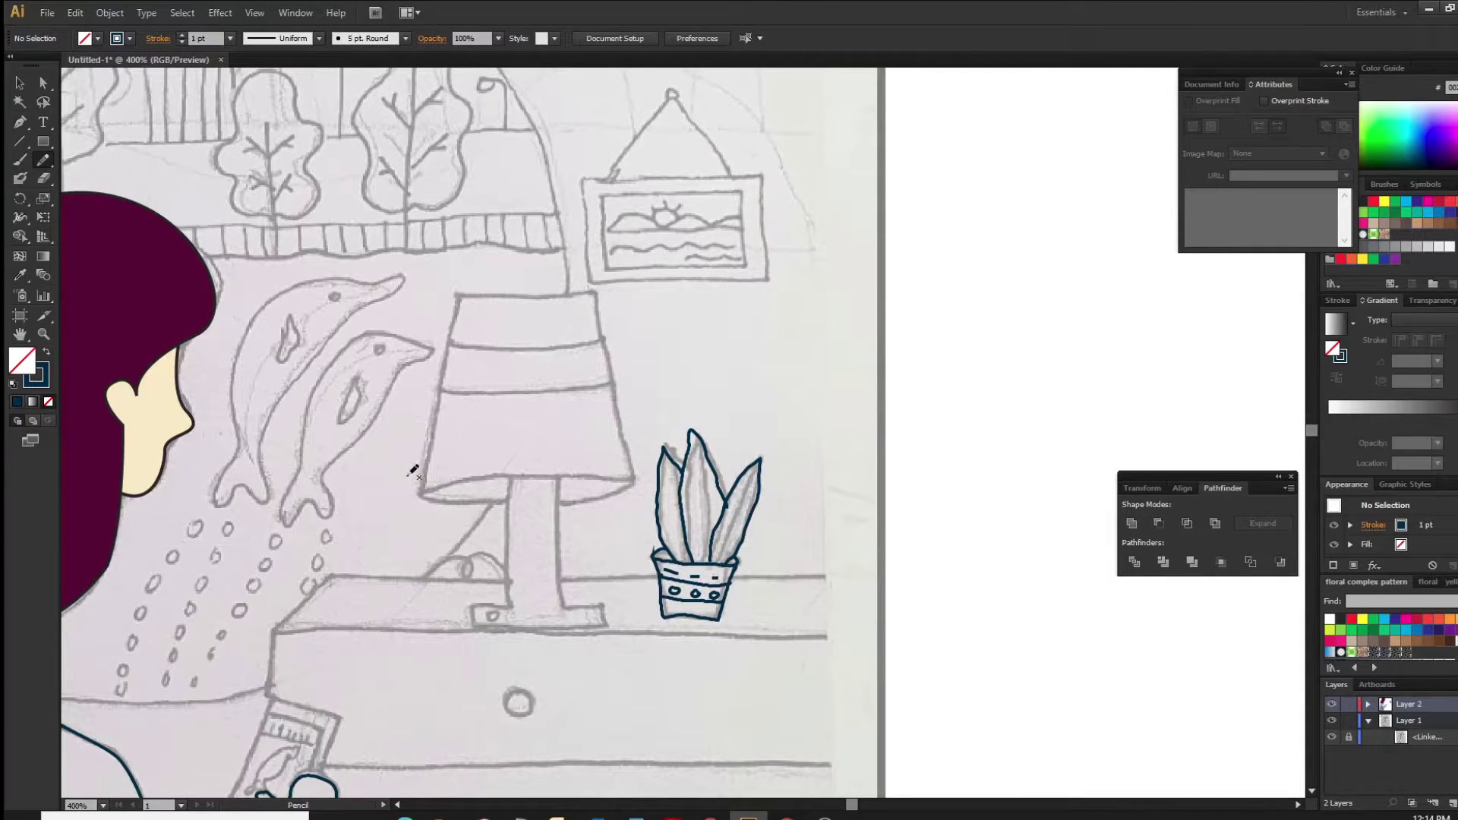
click(156, 39)
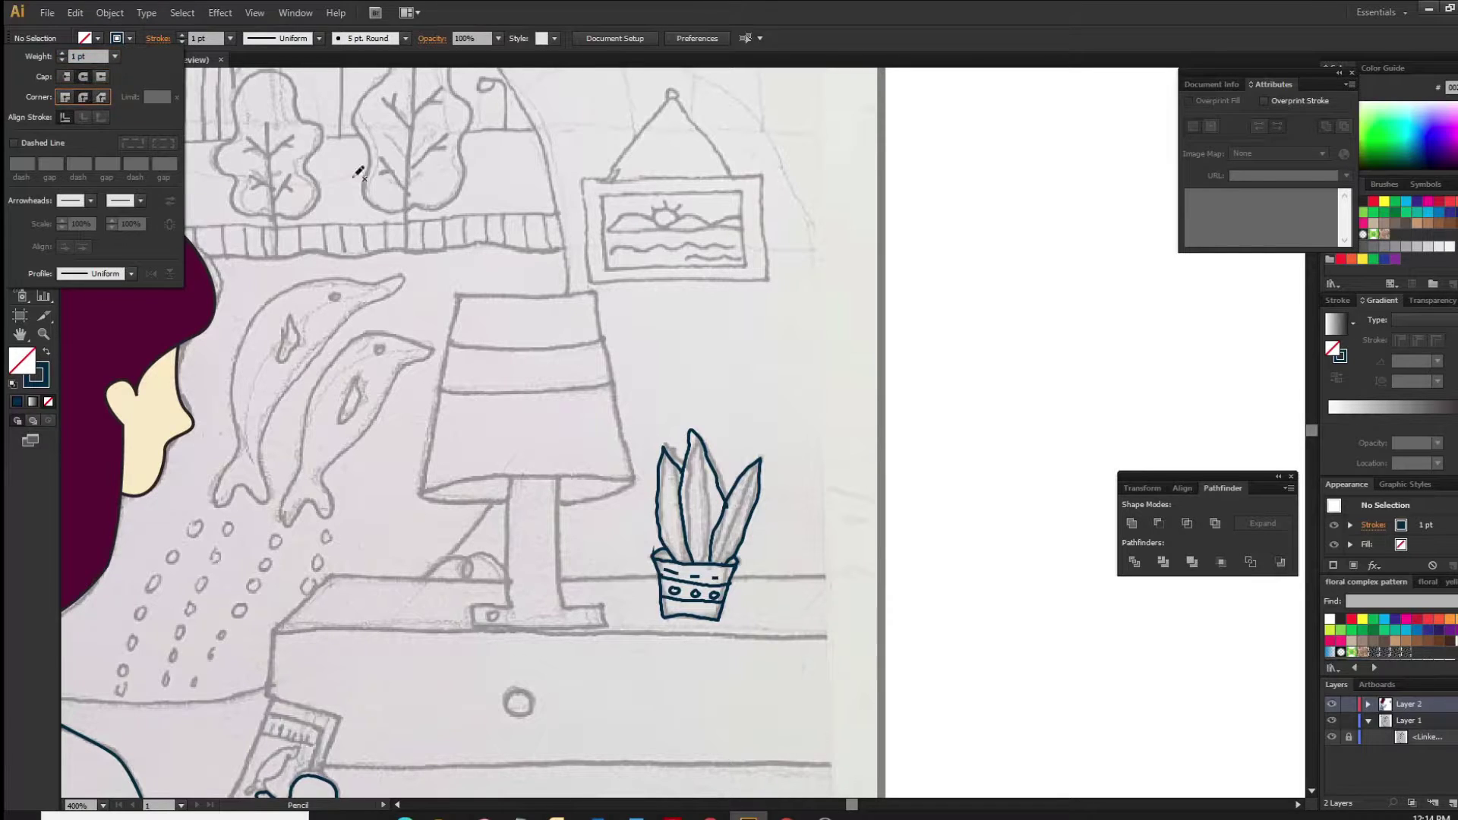
key(space)
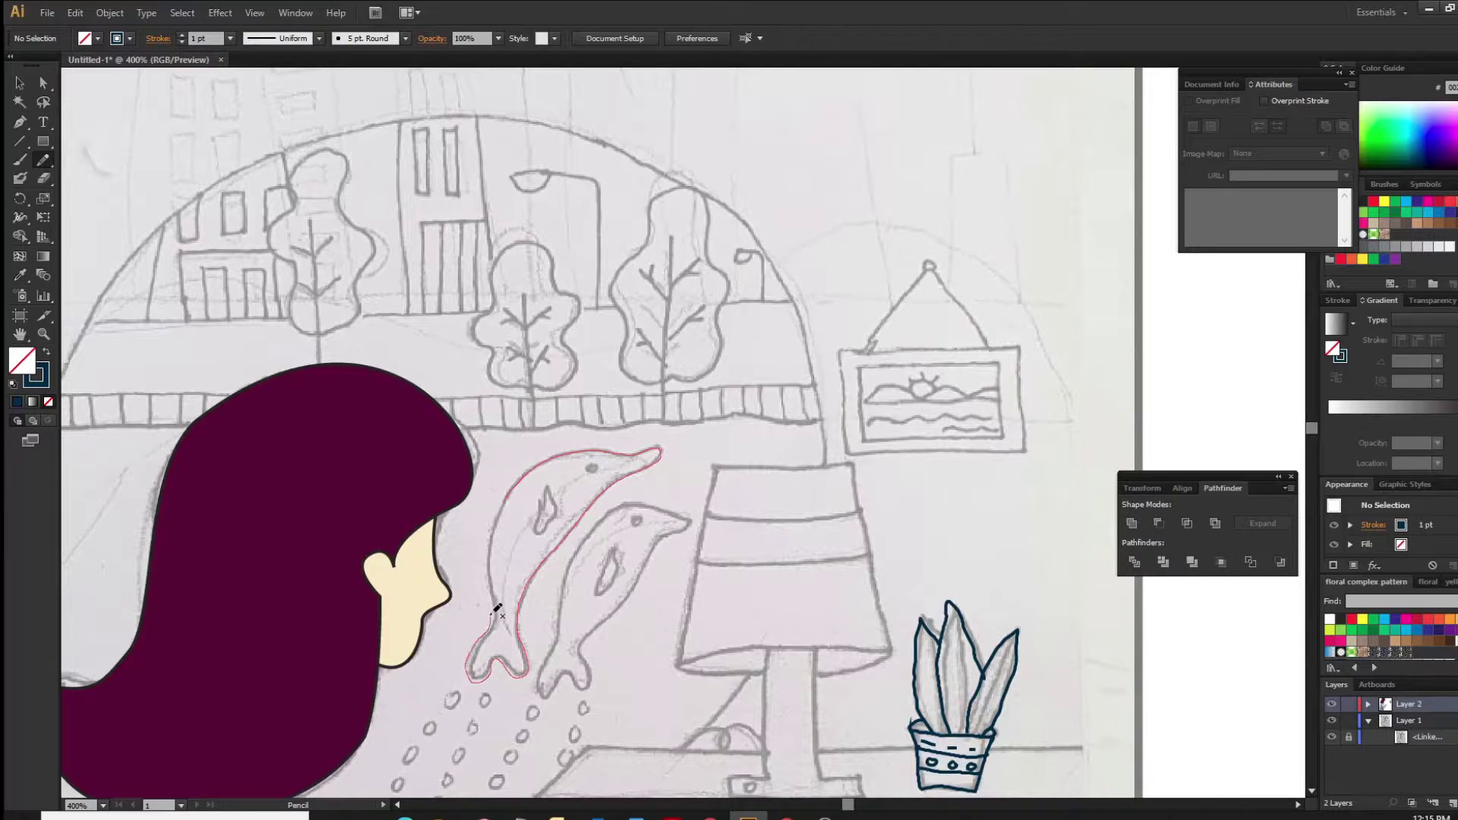
Finish the upper dolphin, trace the lower dolphin and both eye holes, then begin the phone outline.
drag(497, 525, 508, 493)
drag(565, 560, 596, 304)
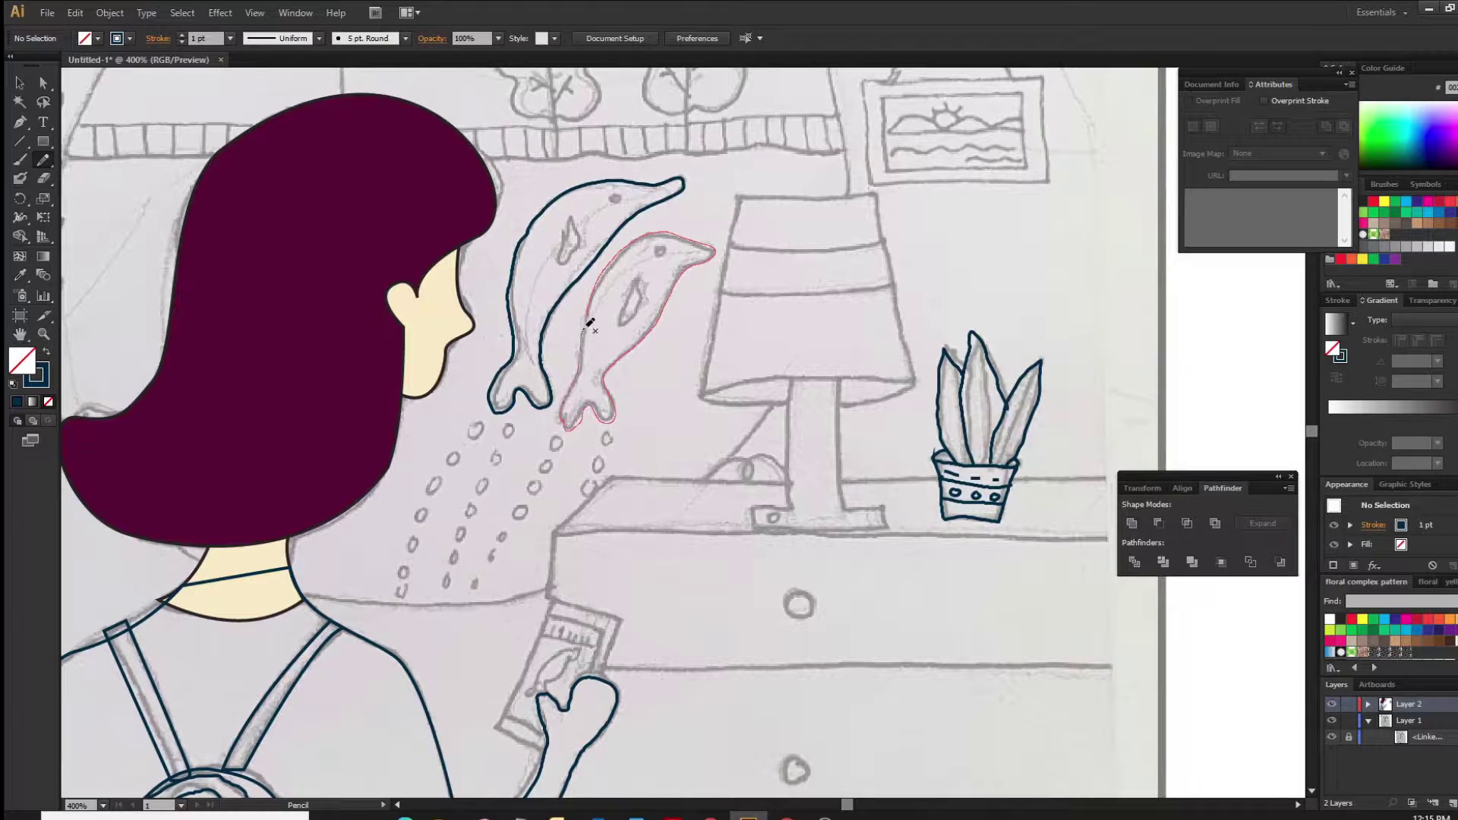
drag(589, 325, 586, 334)
drag(580, 223, 577, 225)
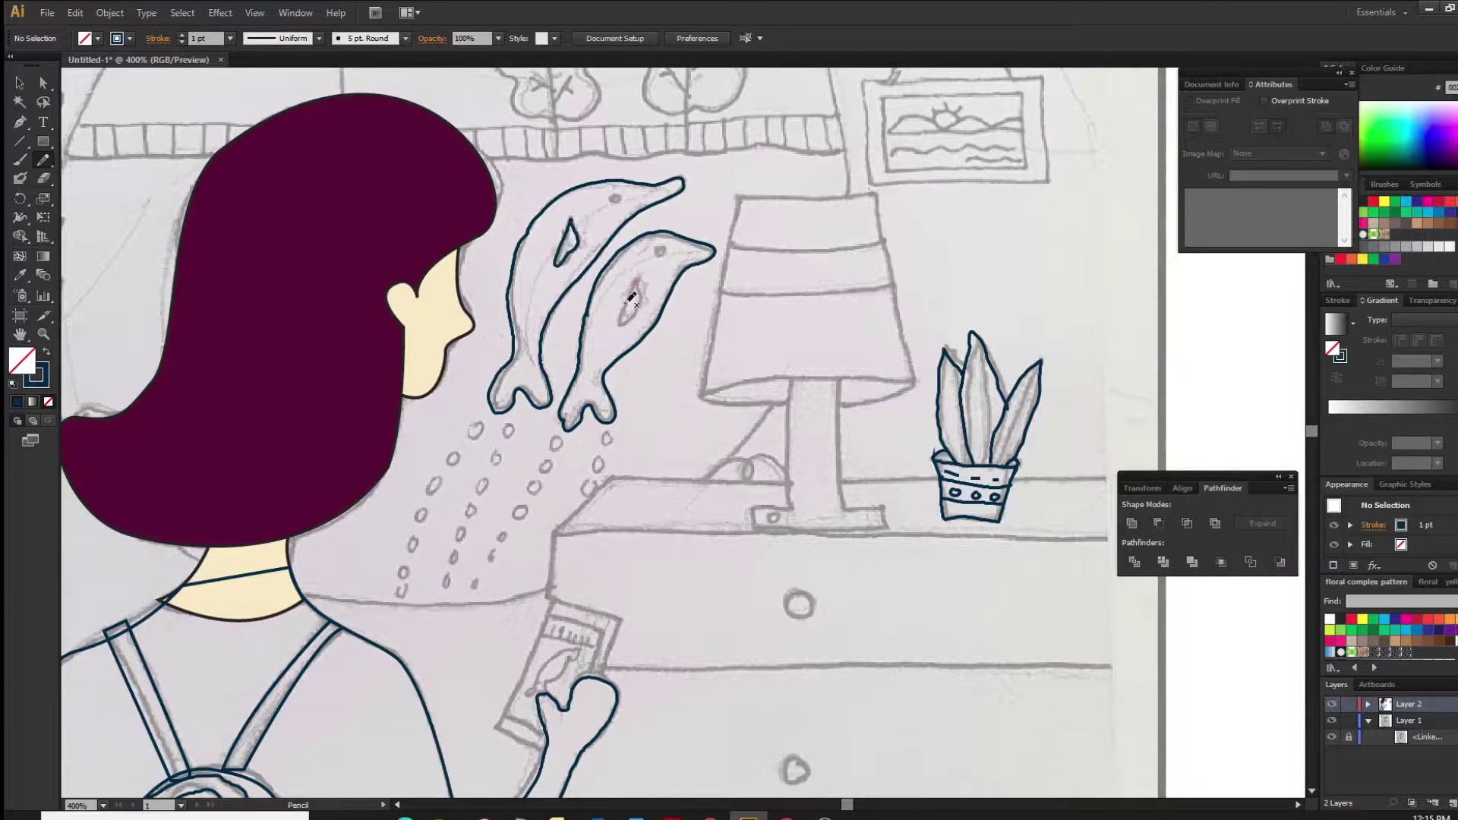
drag(638, 282, 636, 286)
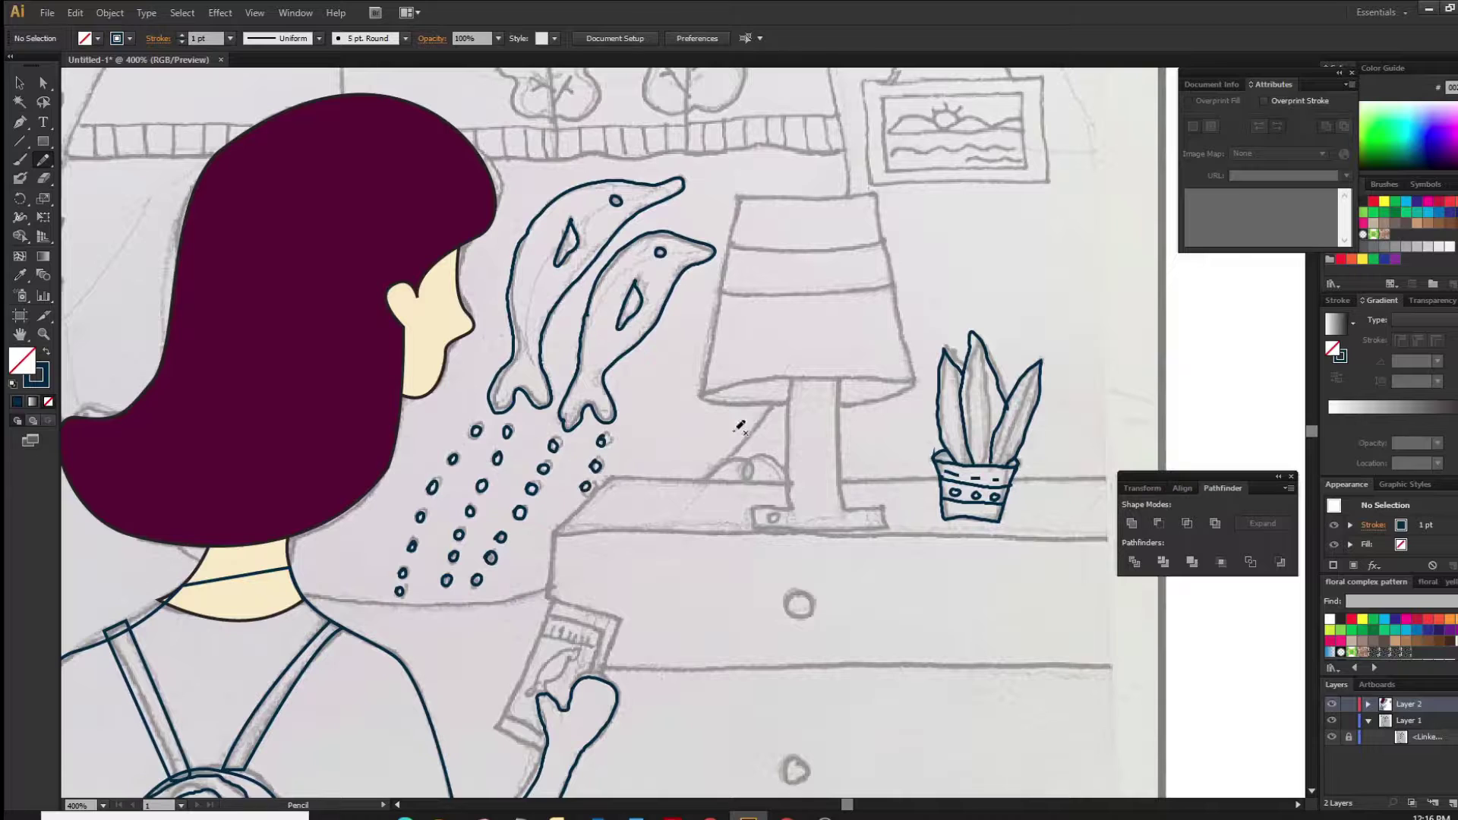
scroll(741, 427, down, 5)
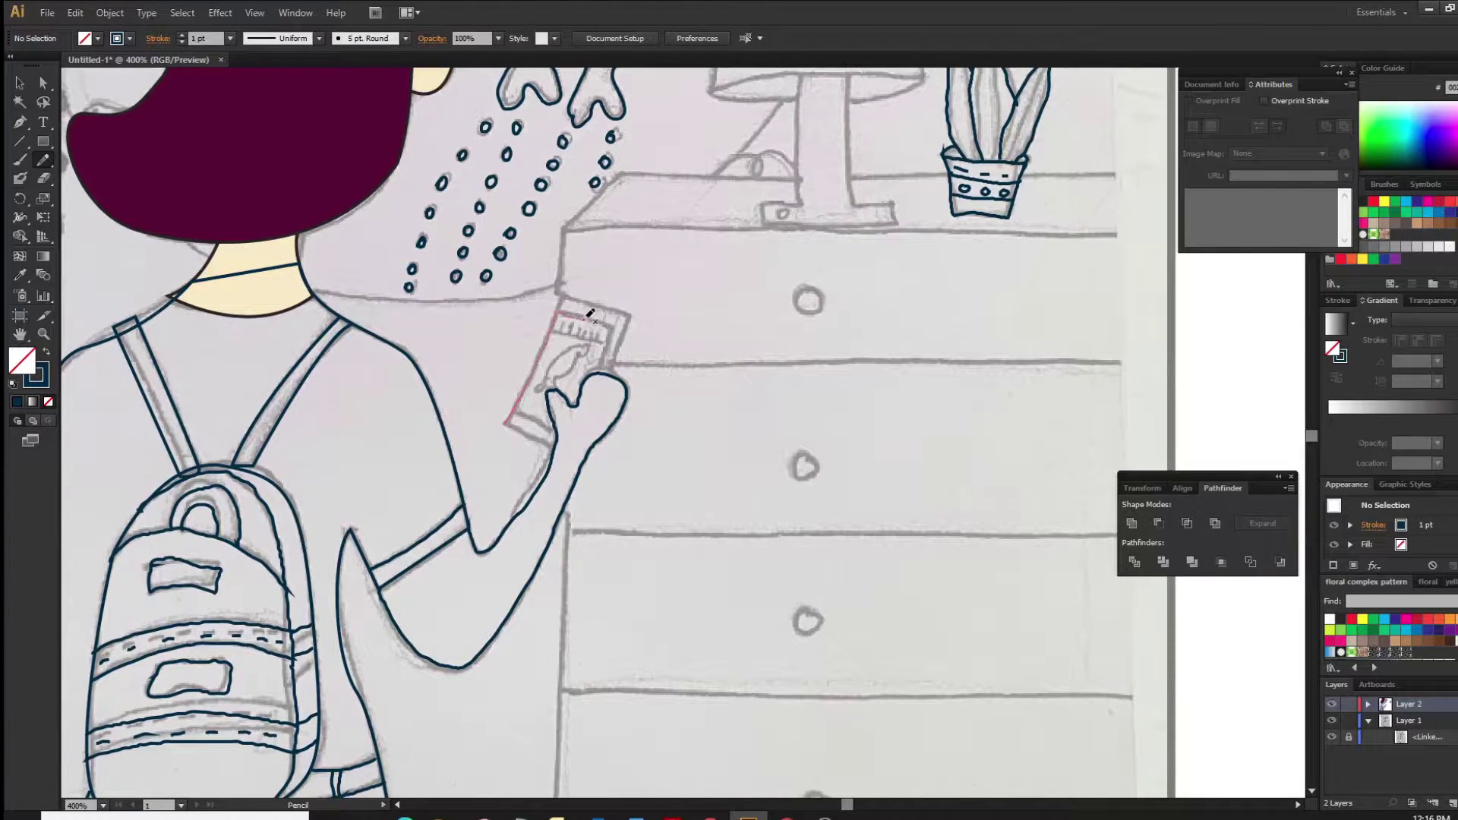
drag(505, 425, 555, 438)
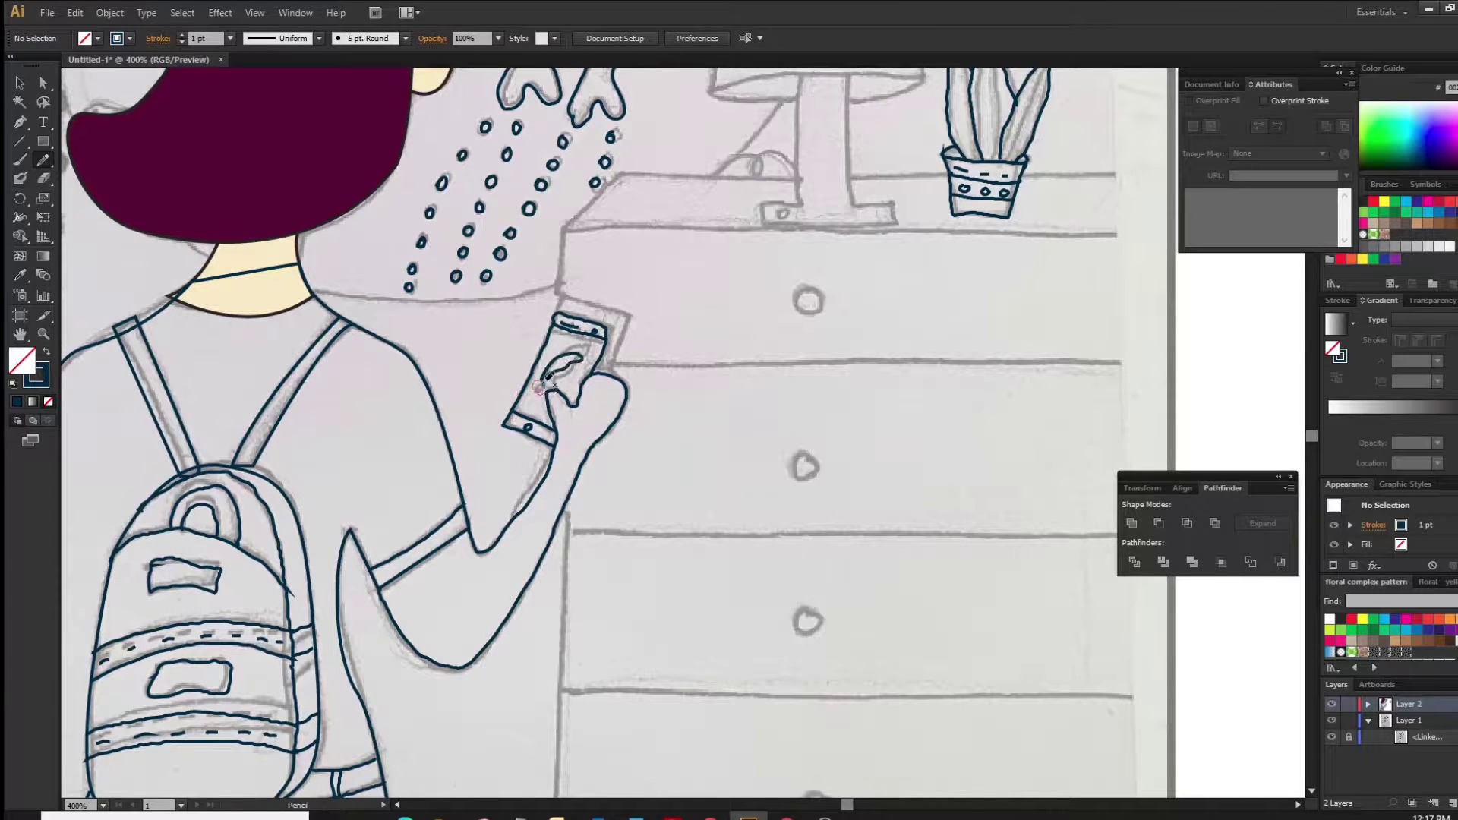
Trace the trunks, branches and outlines of the first and middle trees.
scroll(643, 294, up, 4)
scroll(531, 341, left, 5)
scroll(425, 380, up, 4)
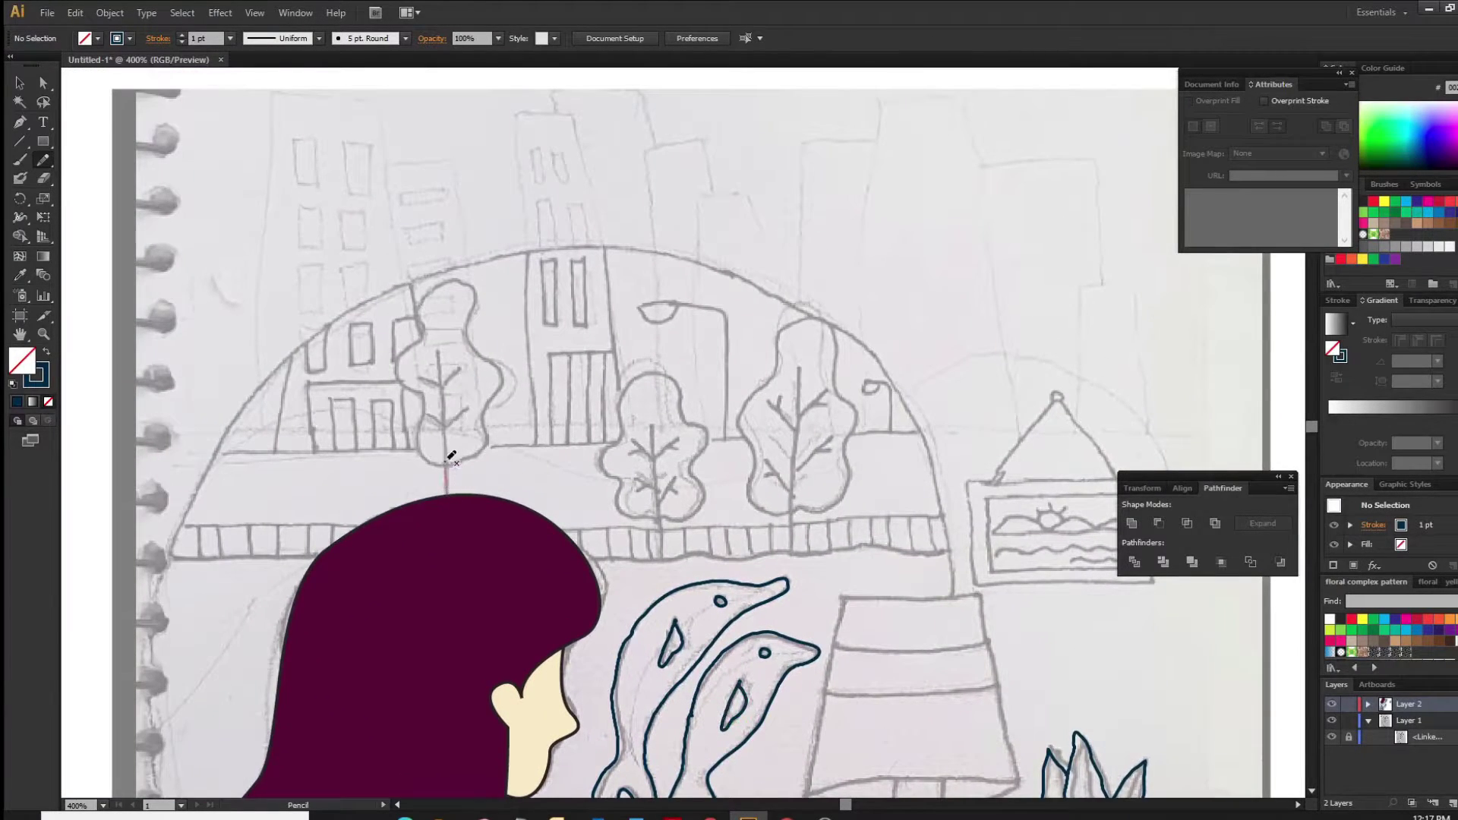
drag(440, 387, 458, 369)
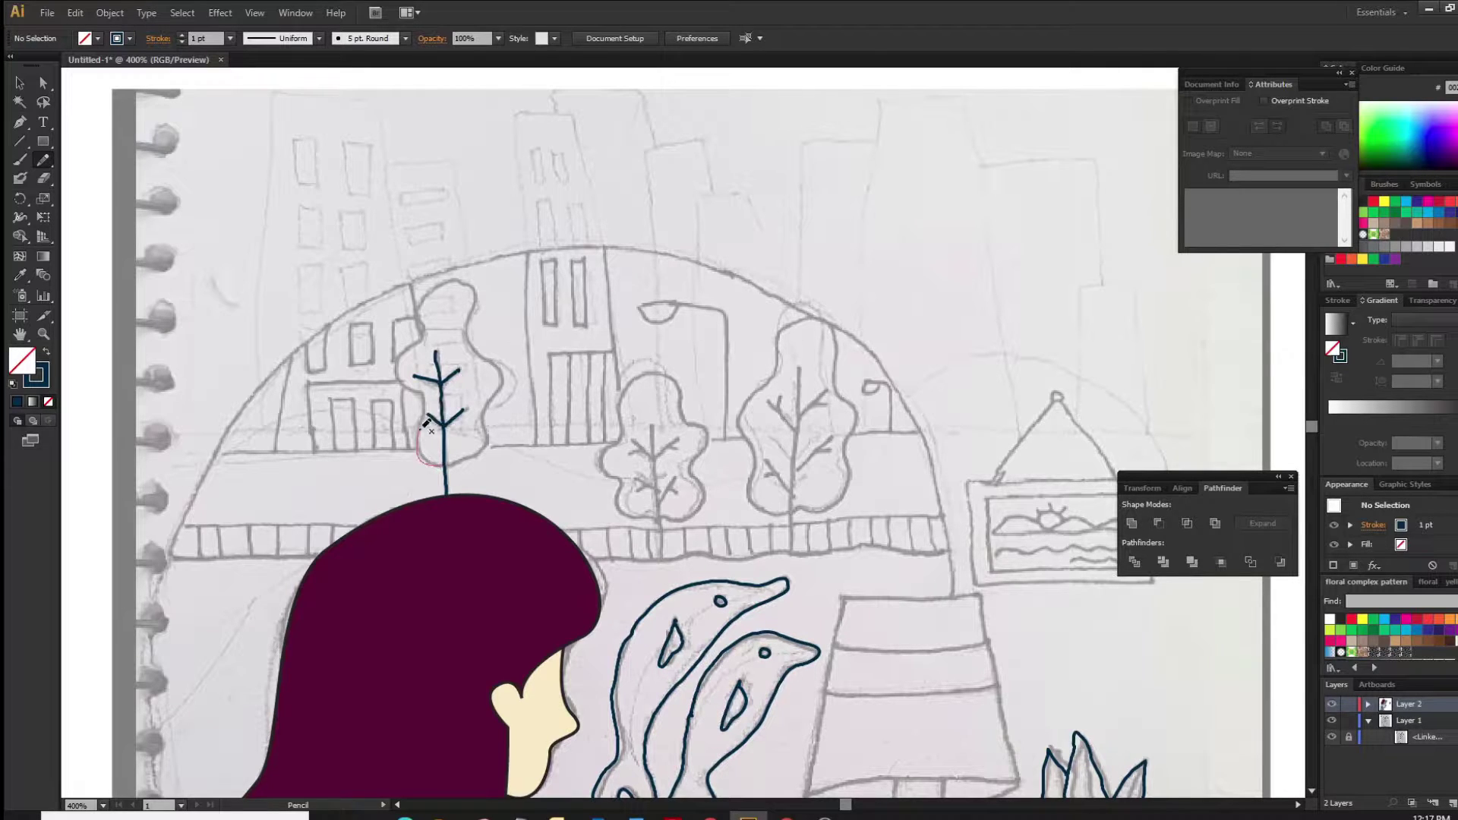
drag(489, 431, 451, 464)
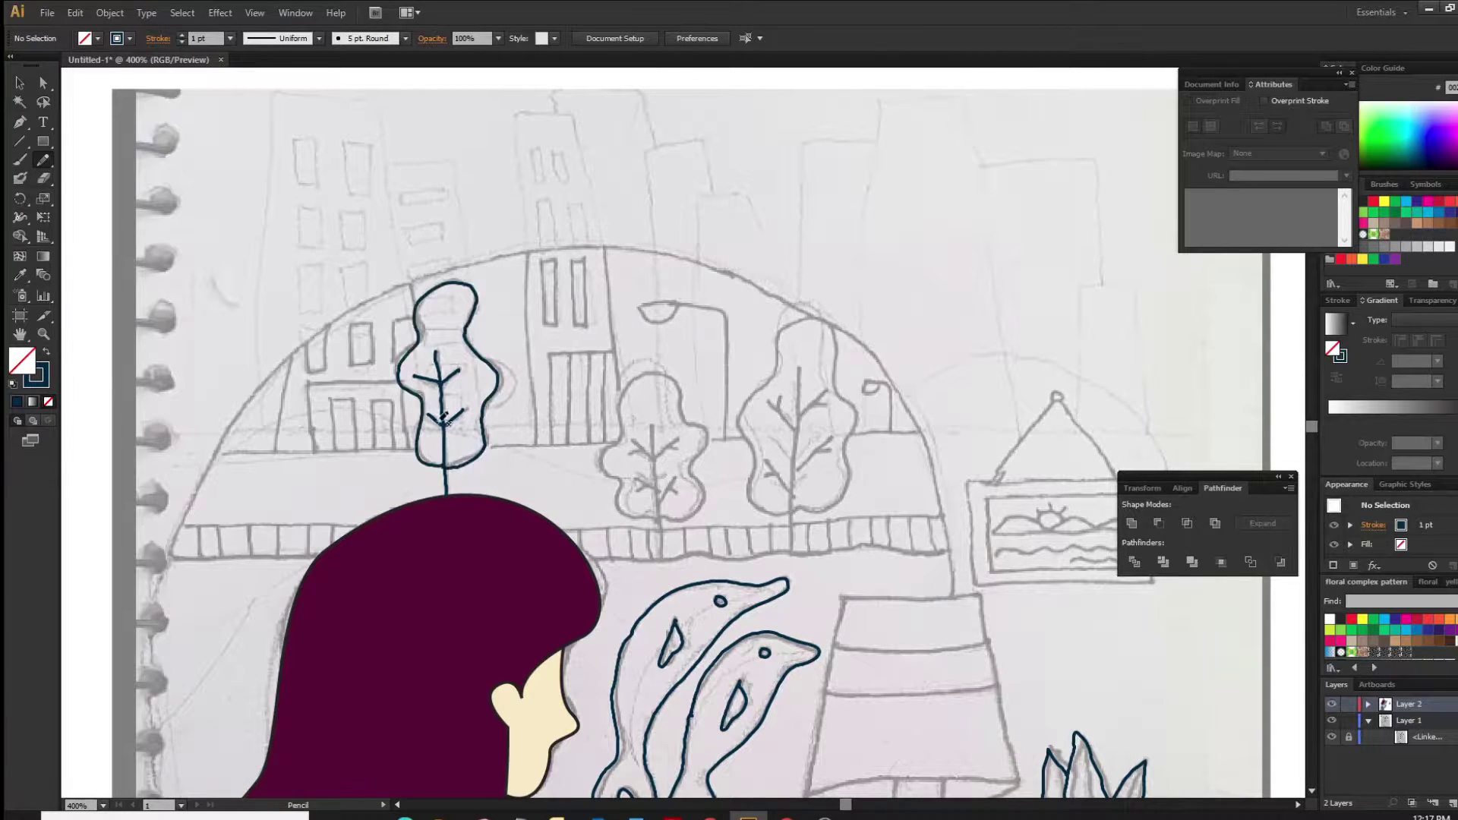
scroll(684, 365, down, 5)
scroll(688, 357, up, 1)
drag(678, 240, 673, 230)
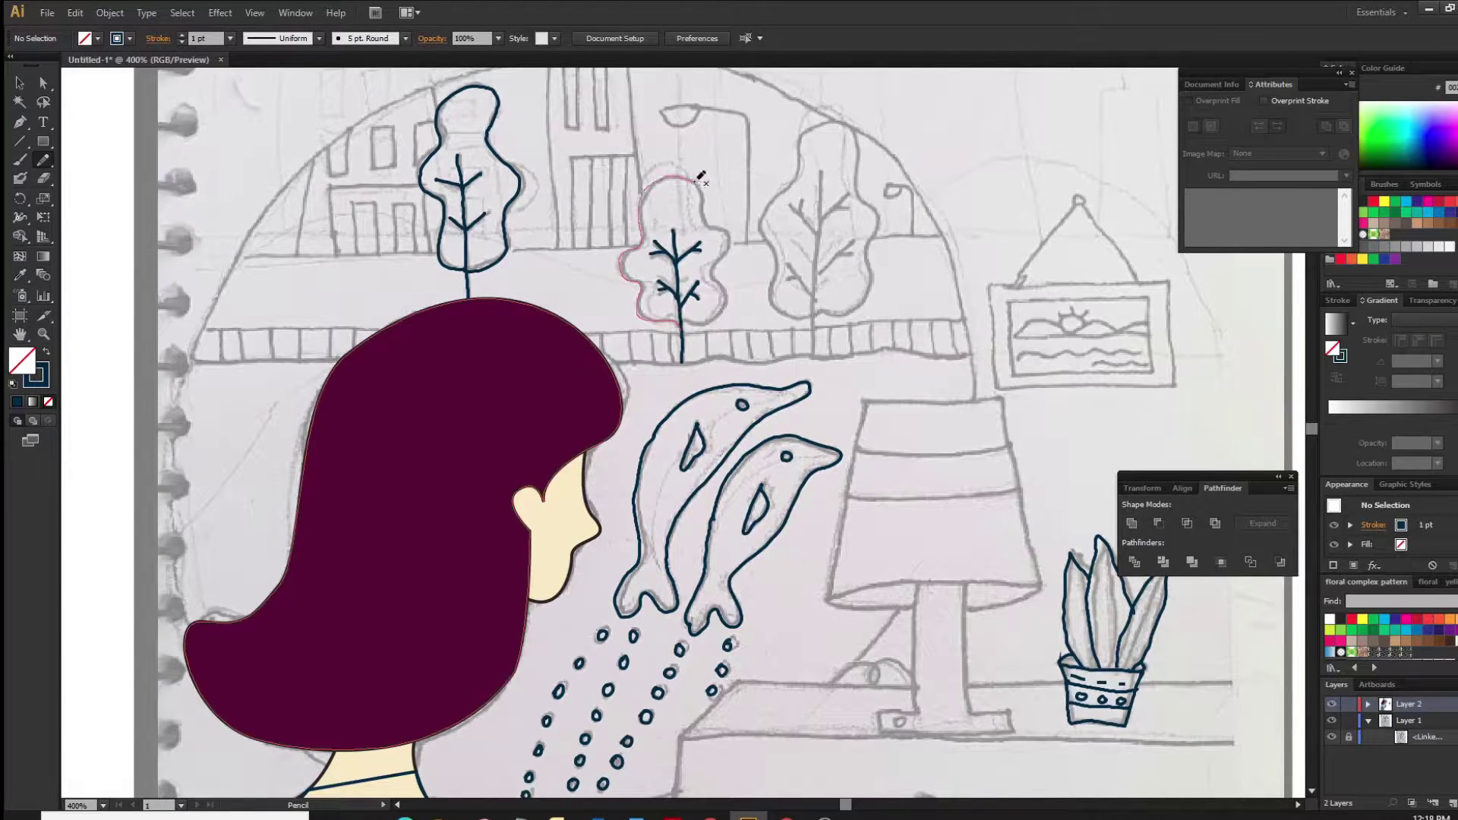
drag(696, 317, 695, 319)
Trace the right tree's trunk and outline, dismissing an accidental pop-up.
scroll(616, 505, up, 3)
scroll(617, 505, right, 4)
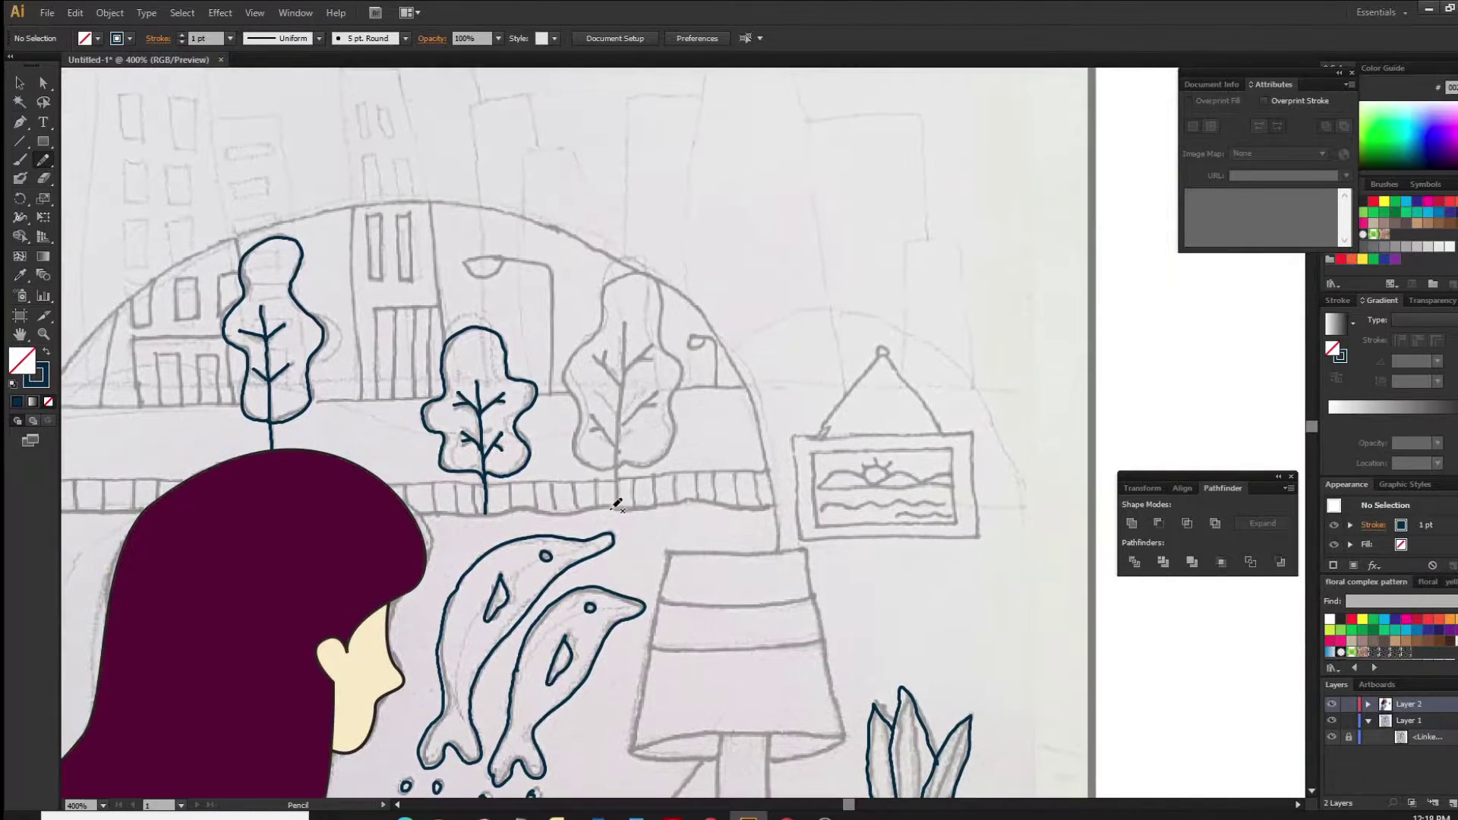
drag(626, 380, 619, 343)
right_click(619, 343)
key(Escape)
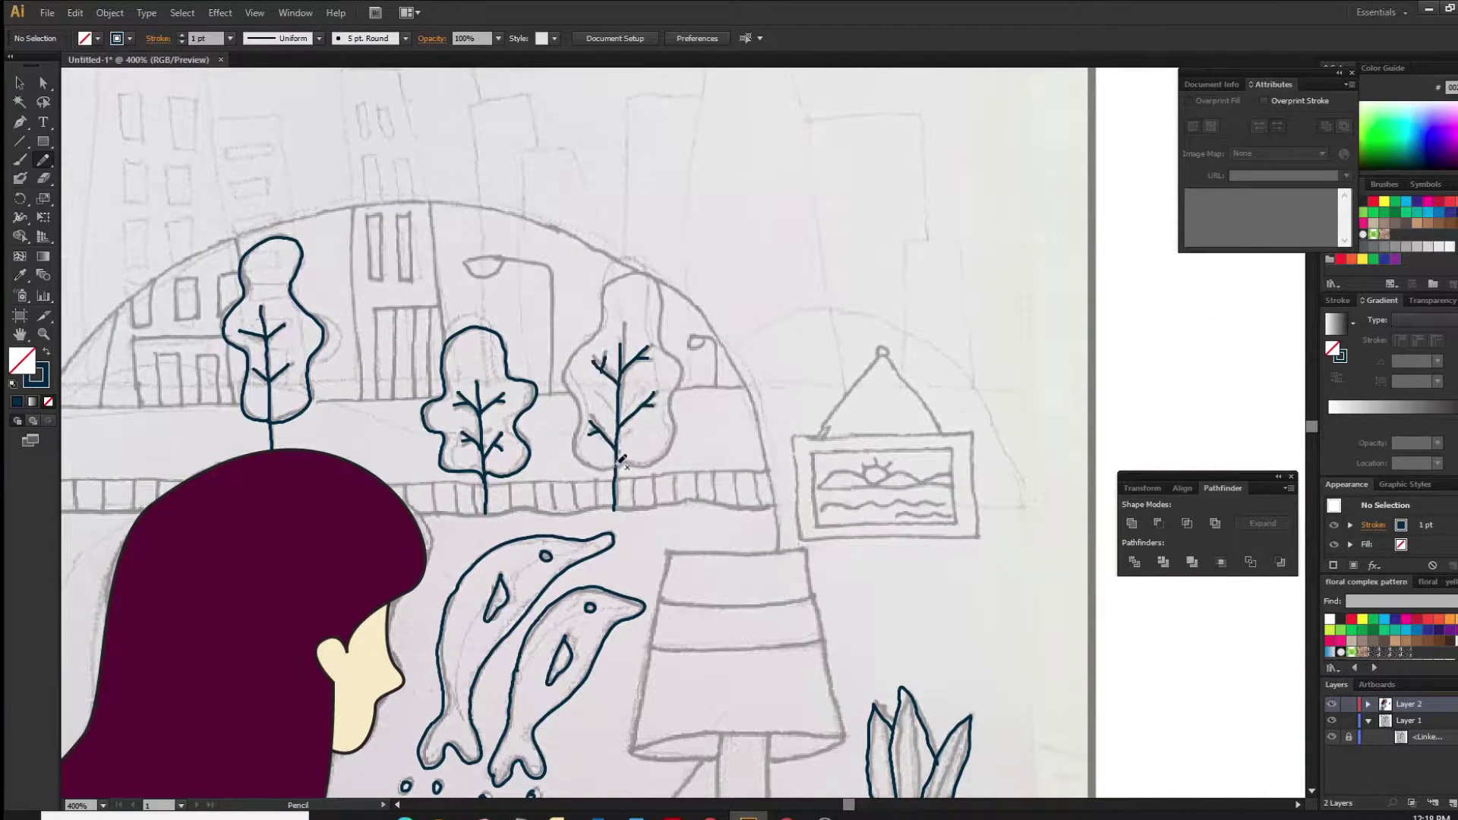
drag(673, 411, 620, 456)
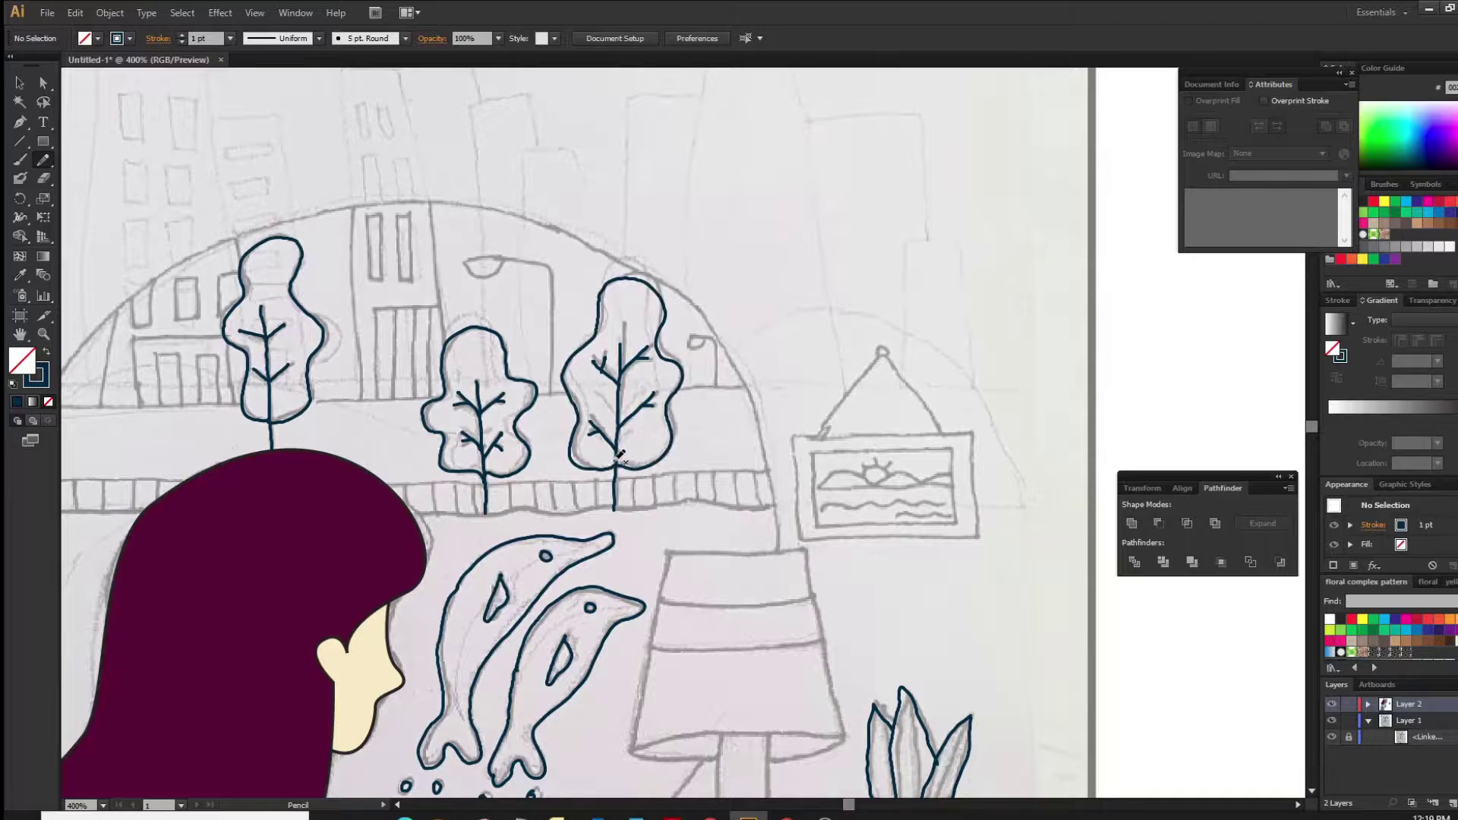
Draw centre veins up the middle, right and left leaves of the potted plant.
drag(256, 396, 651, 479)
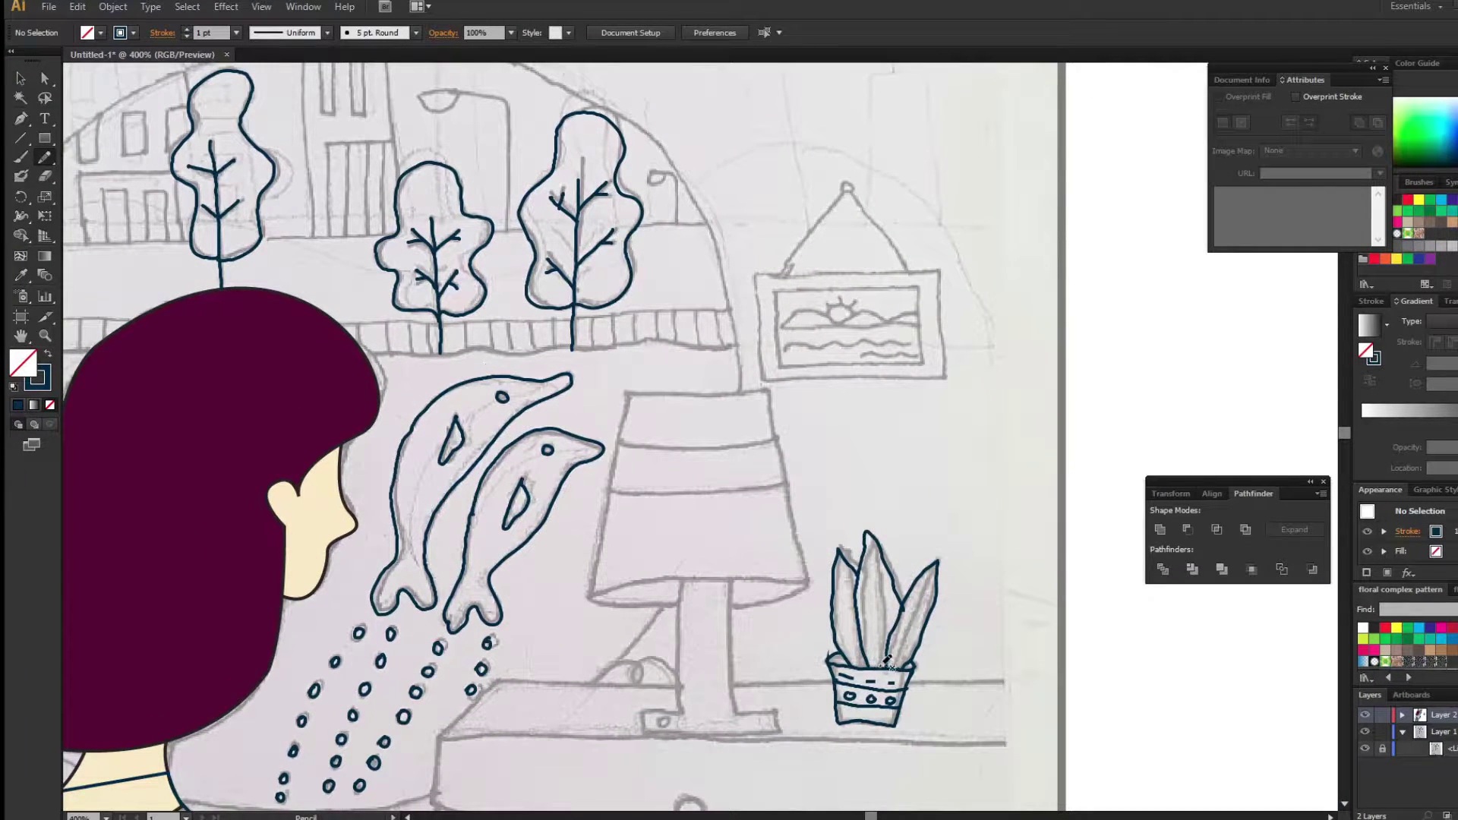
drag(879, 623, 869, 542)
drag(920, 612, 871, 659)
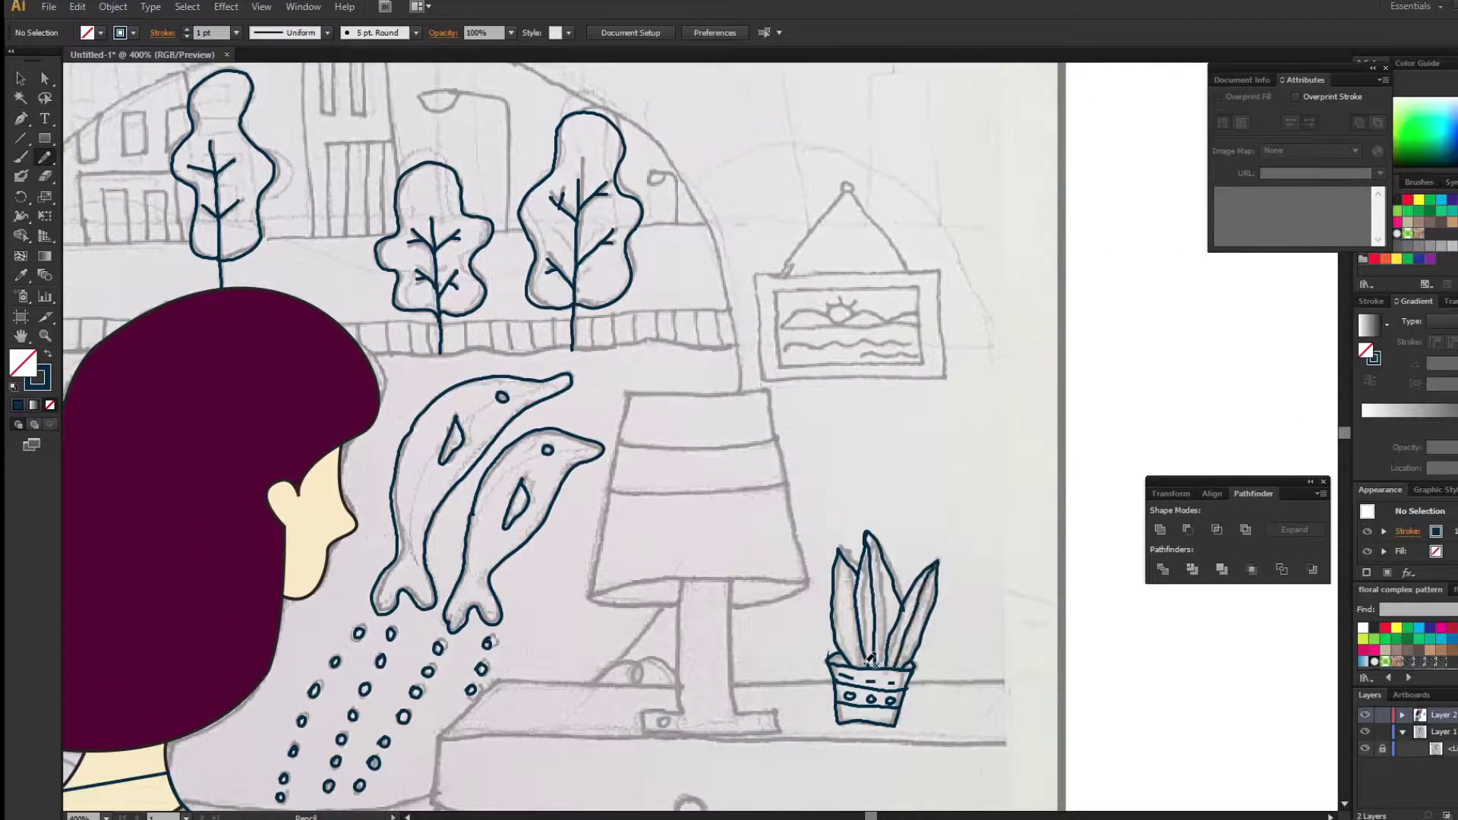
drag(851, 607, 864, 544)
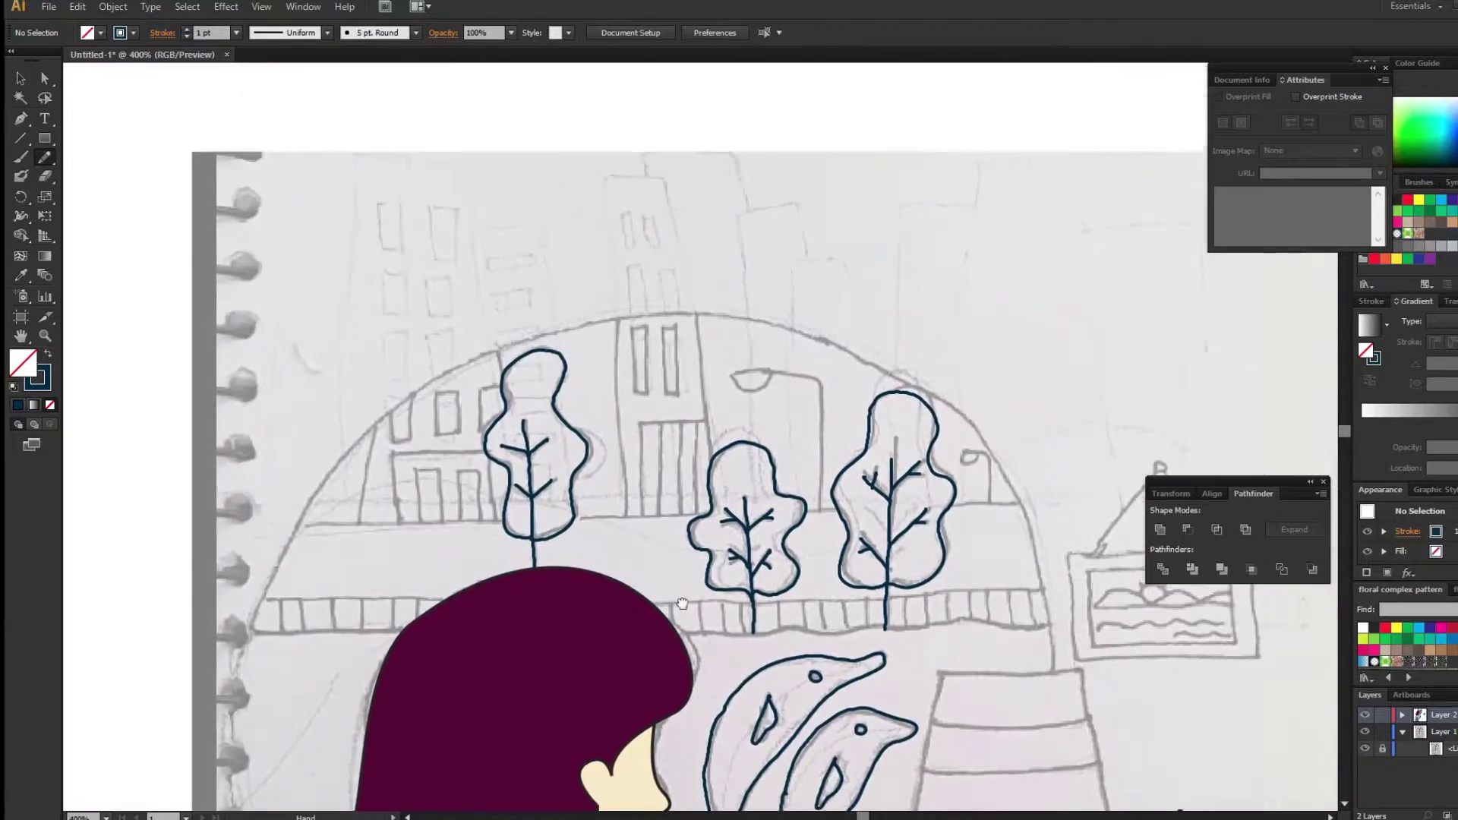
Draw a rectangle over the sketched building and slant its right edge inward.
key(m)
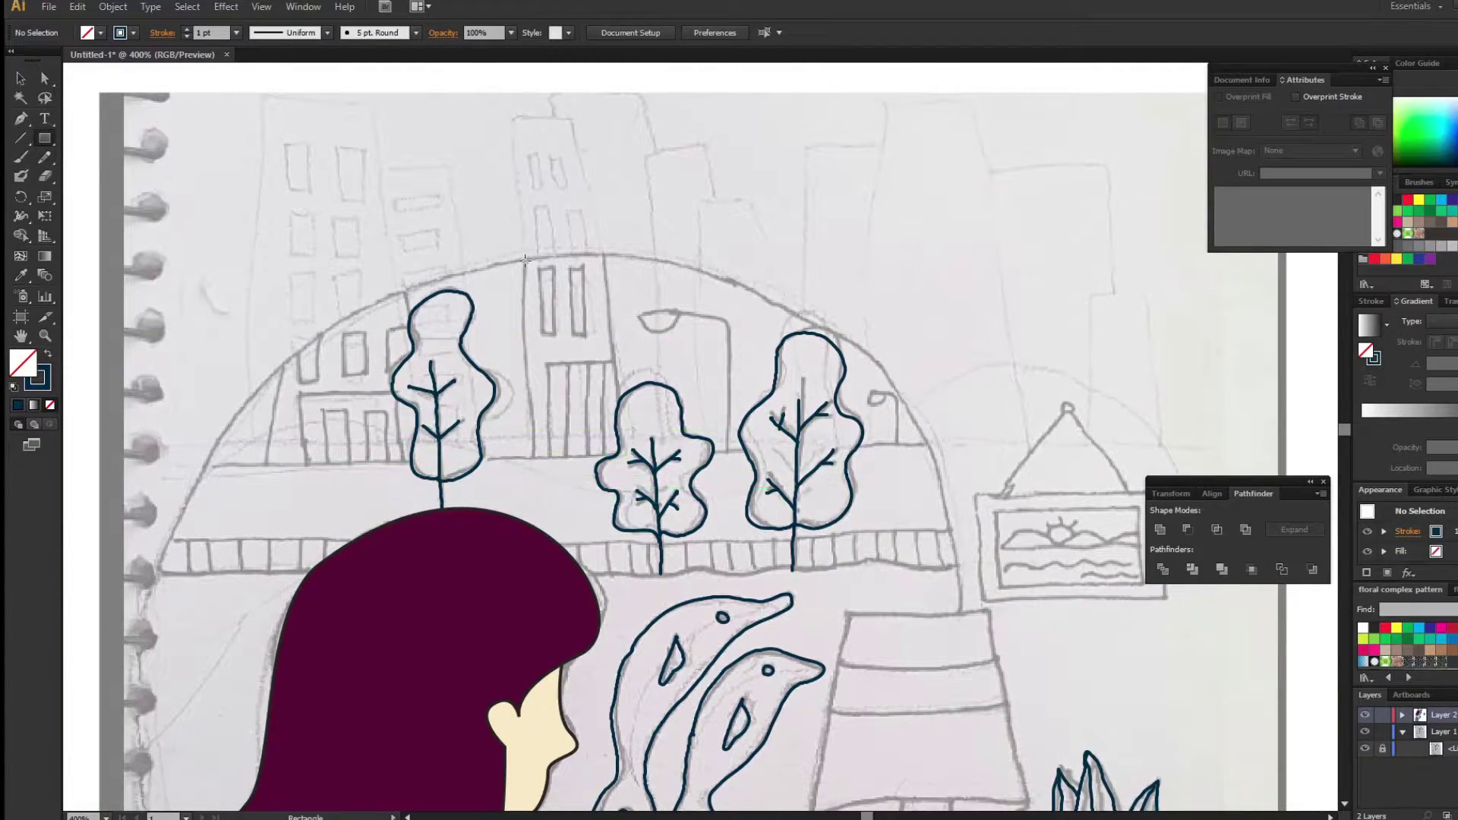
drag(524, 261, 621, 458)
key(a)
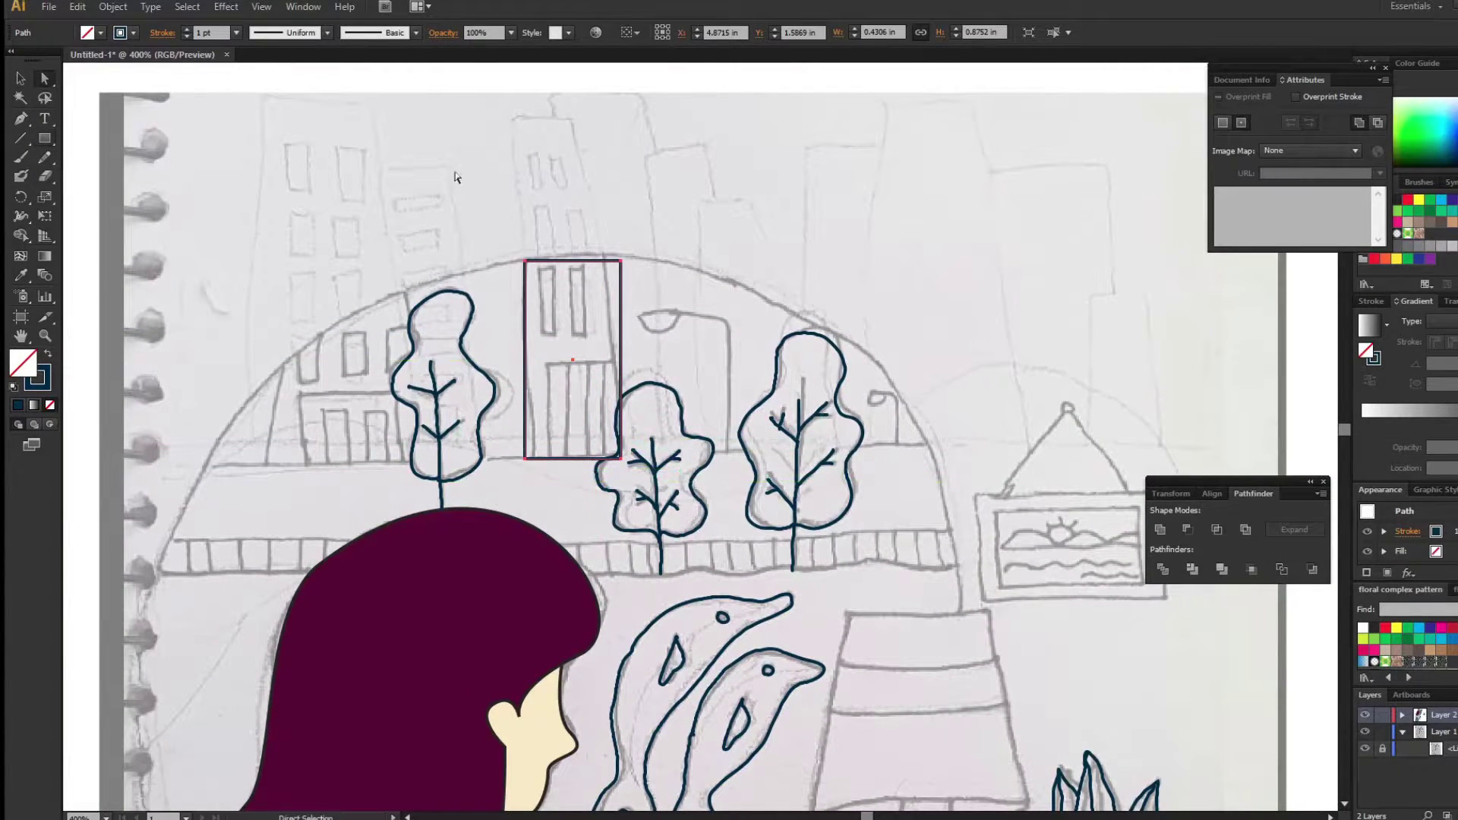
drag(620, 260, 538, 258)
key(v)
Add a pair of narrow windows, a lower copy of the pair, and a door.
key(m)
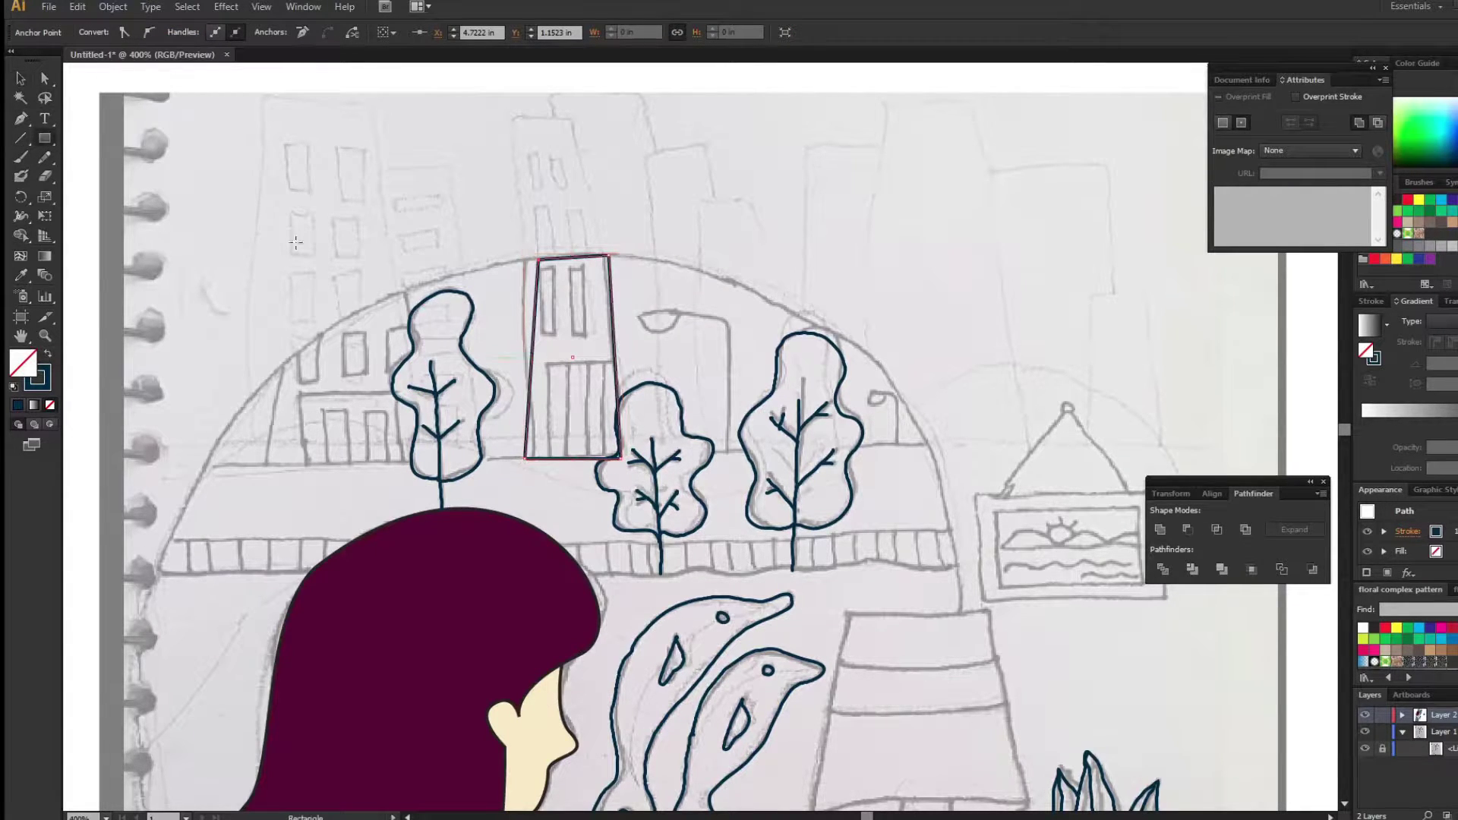
drag(548, 360, 580, 452)
key(ctrl+z)
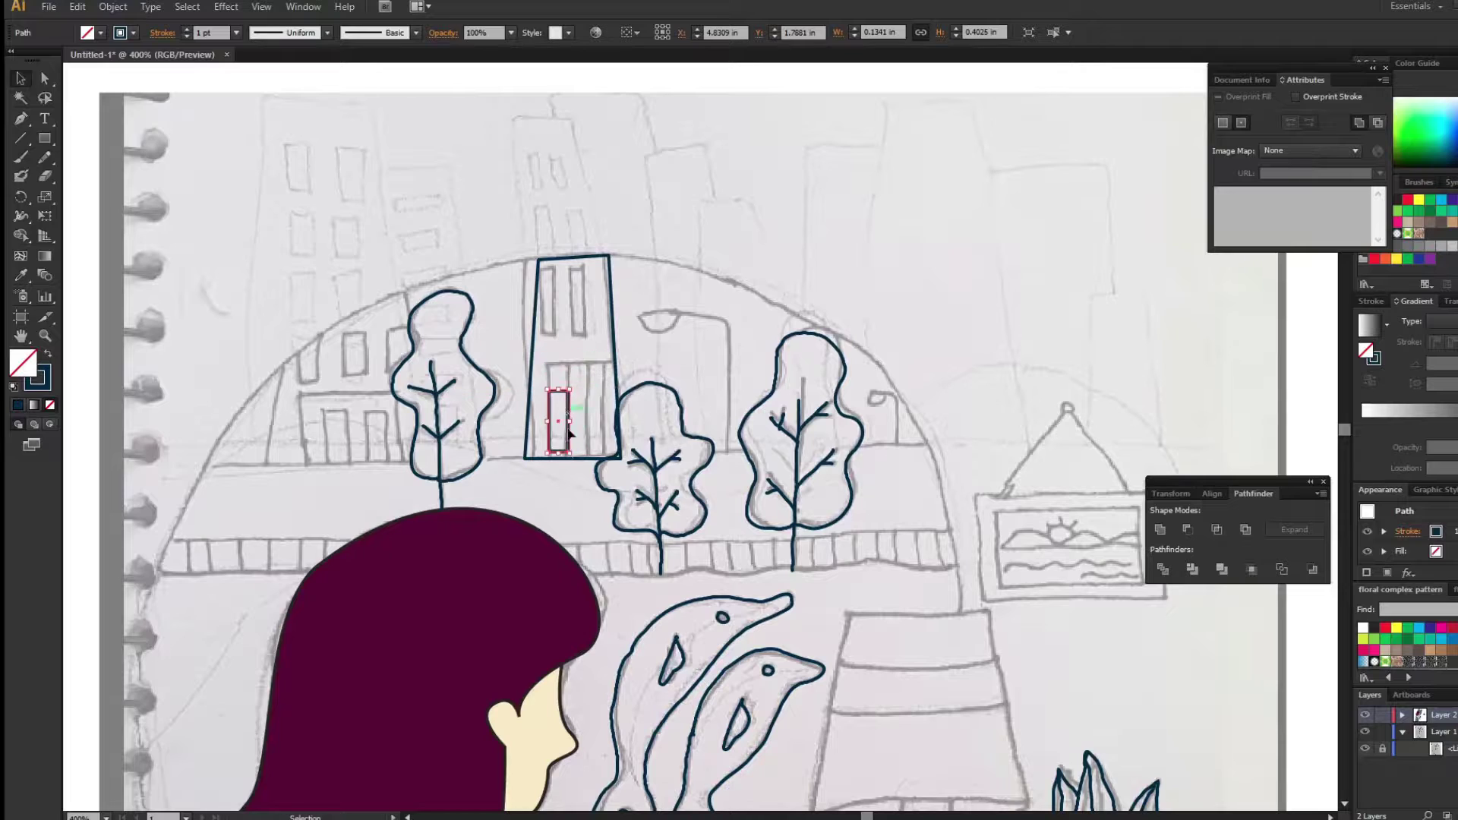
mouse_move(548, 273)
mouse_down()
mouse_move(554, 334)
mouse_move(591, 333)
mouse_move(568, 463)
mouse_up()
key(Right)
click(585, 384)
click(747, 260)
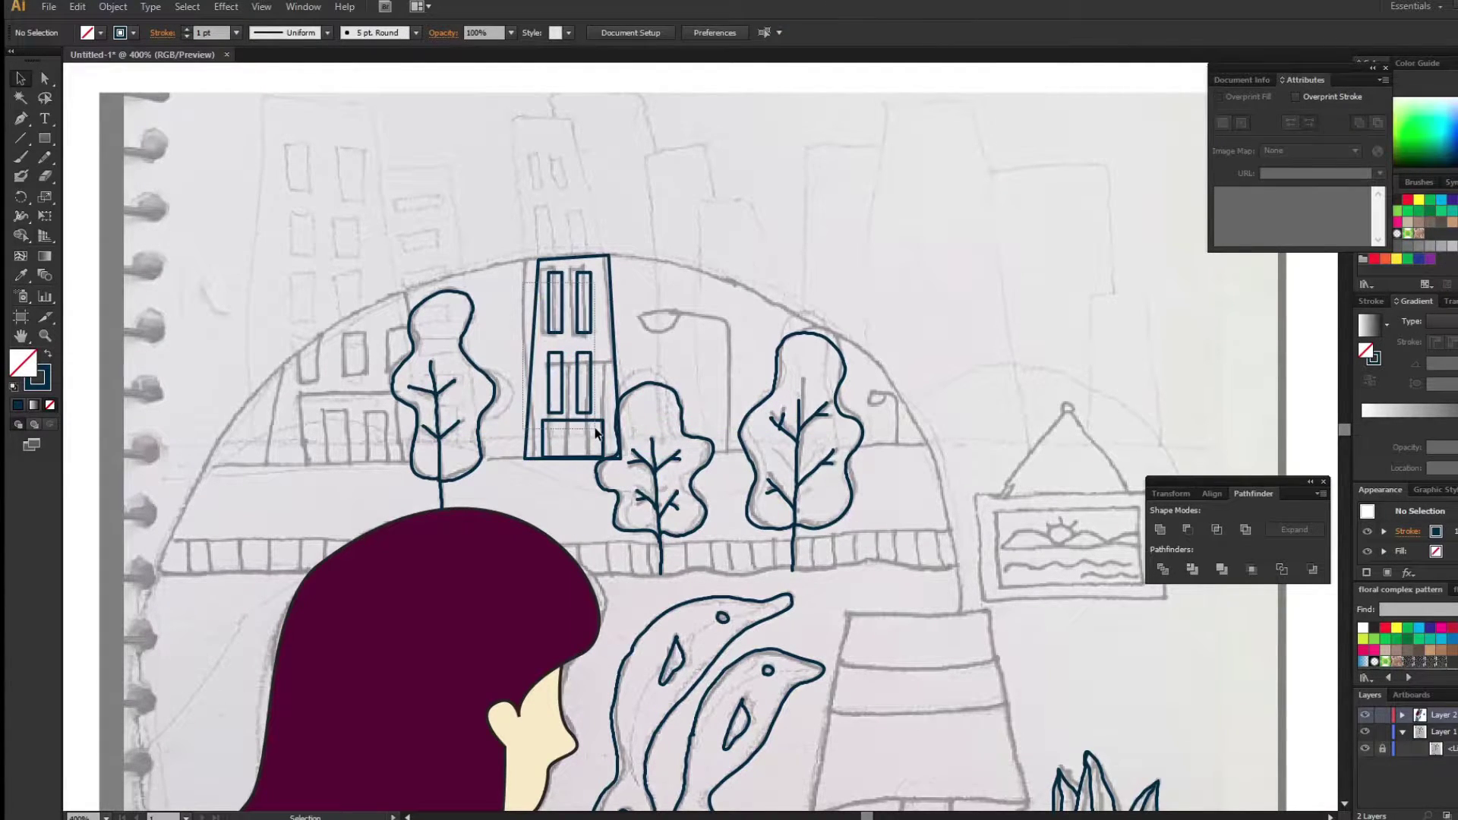
Select the whole building and move, widen and stretch it taller.
mouse_move(521, 249)
mouse_down()
mouse_move(604, 465)
mouse_move(289, 464)
mouse_up()
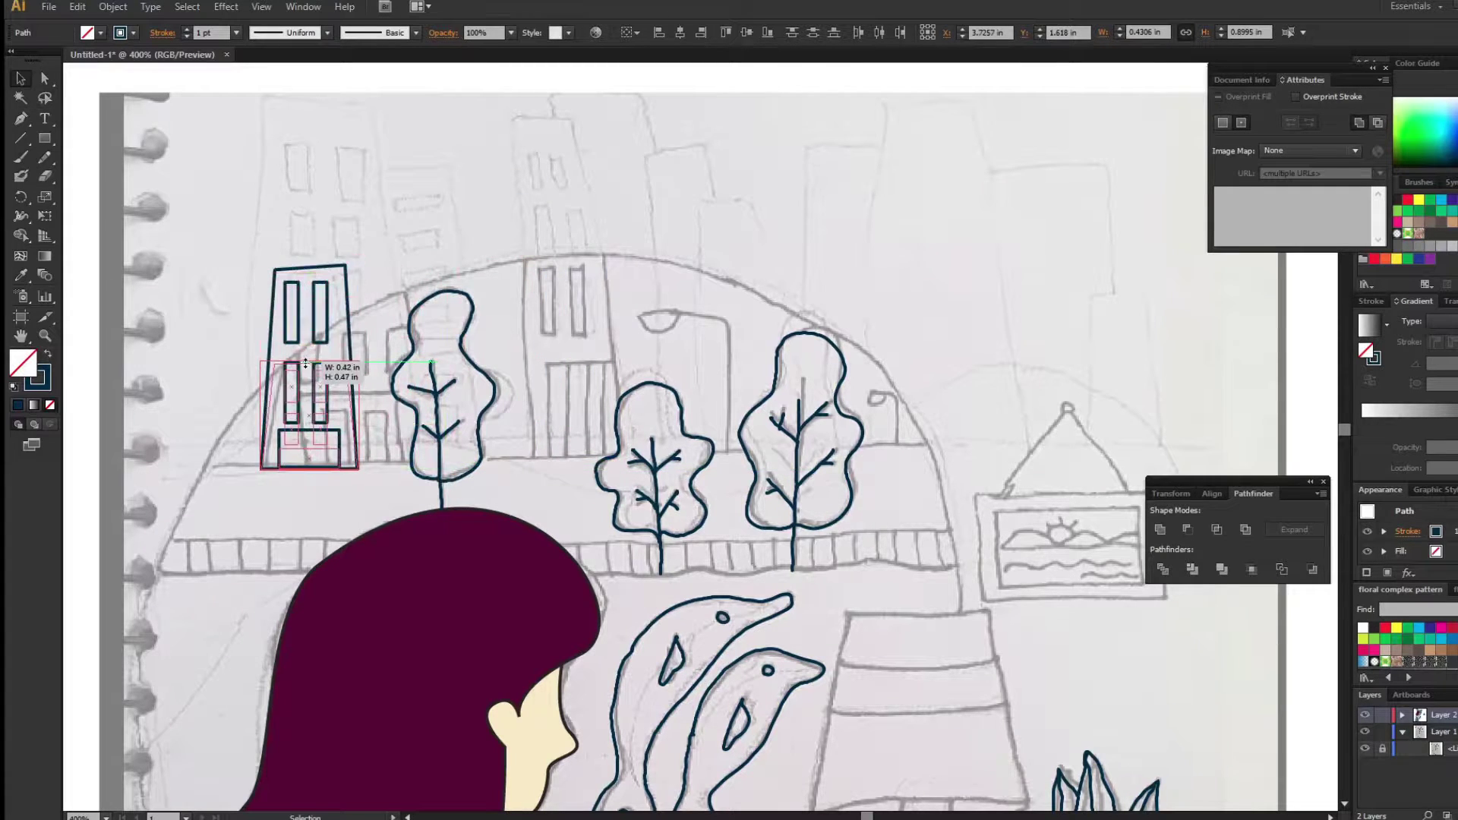
drag(309, 259, 309, 362)
drag(358, 416, 444, 416)
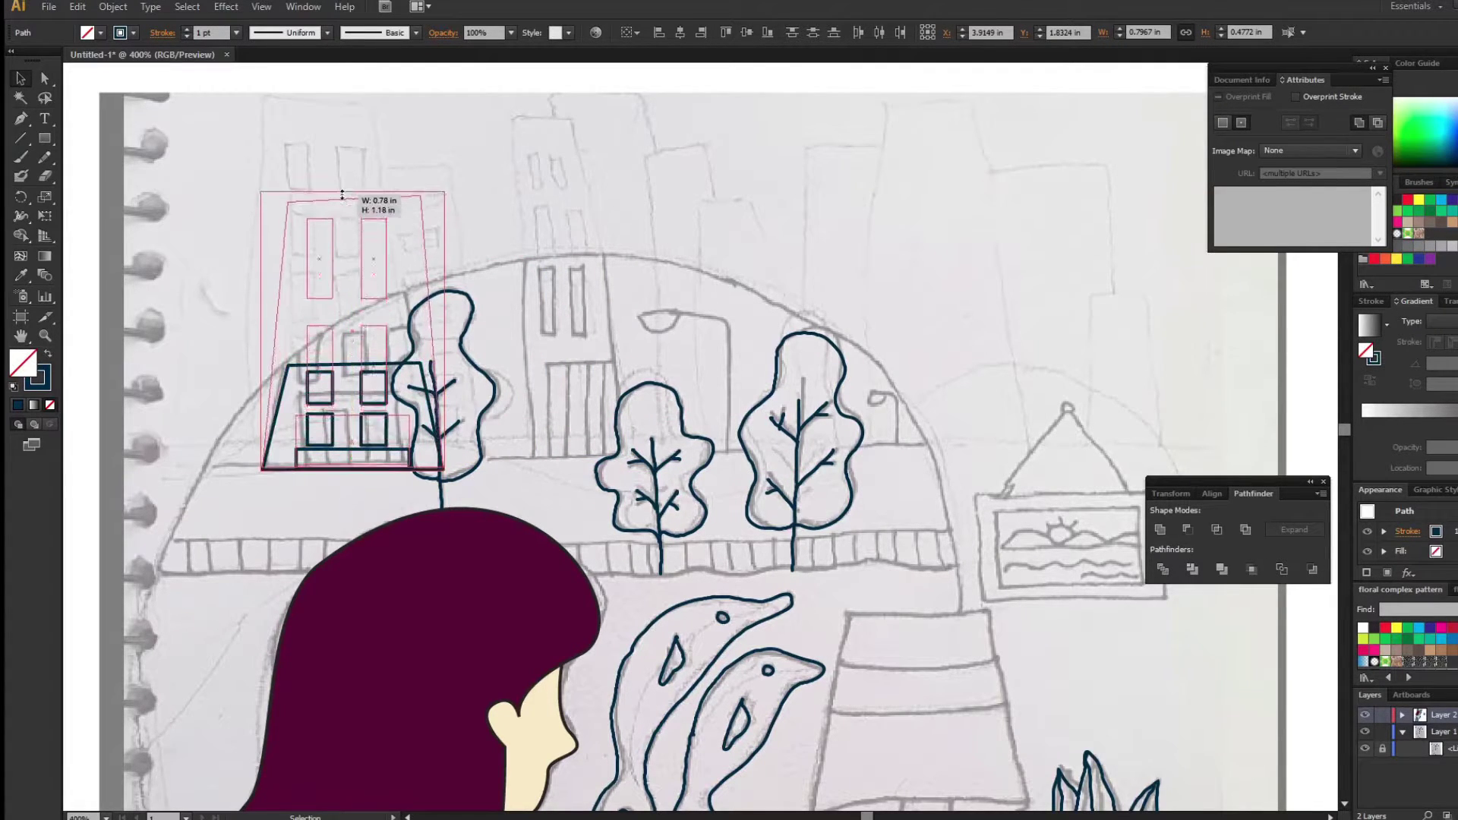
drag(352, 362, 352, 196)
right_click(246, 375)
click(486, 658)
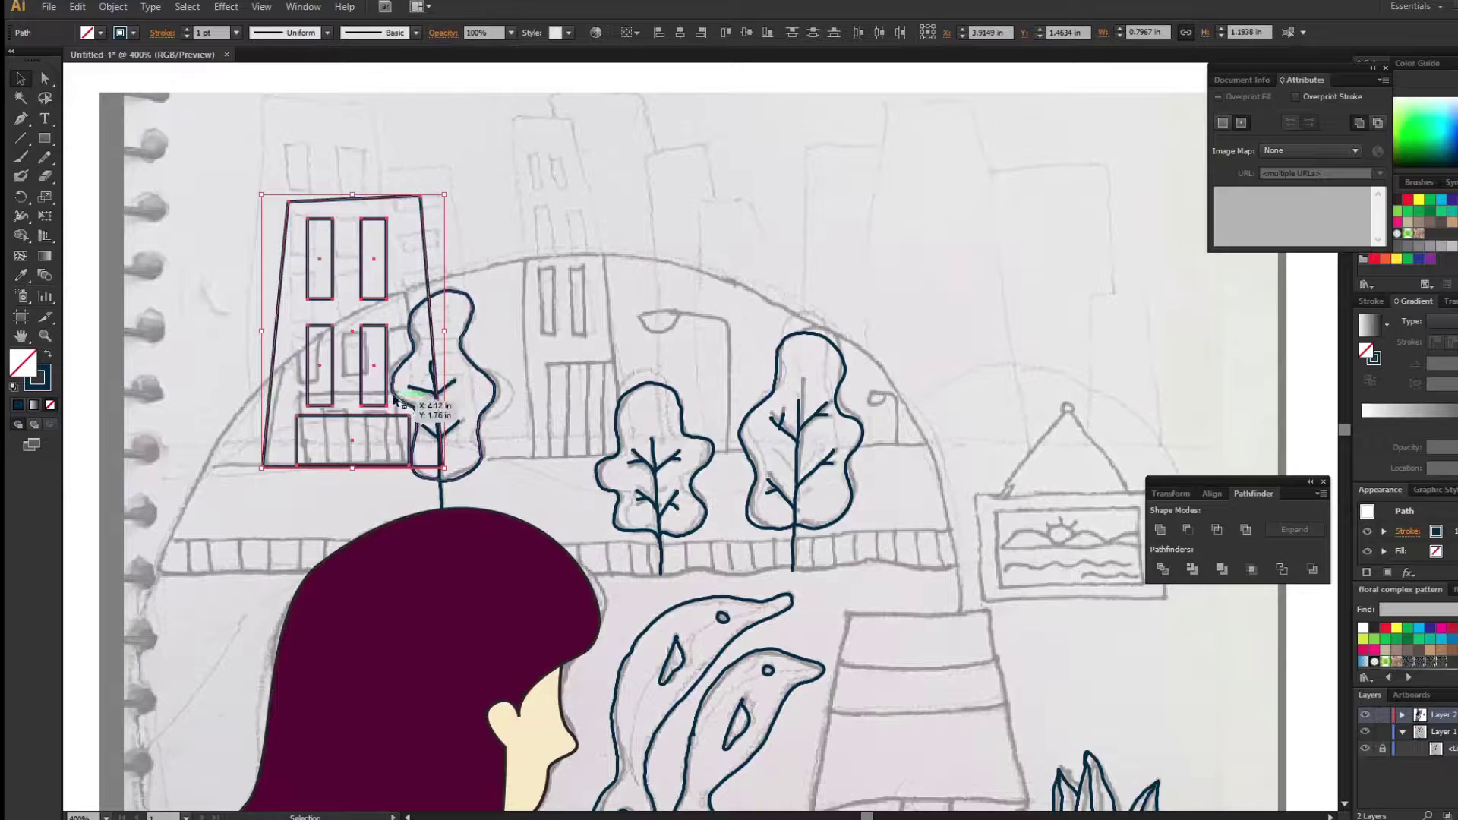
Place a smaller copy of the building to its right and group its parts.
drag(357, 342, 625, 332)
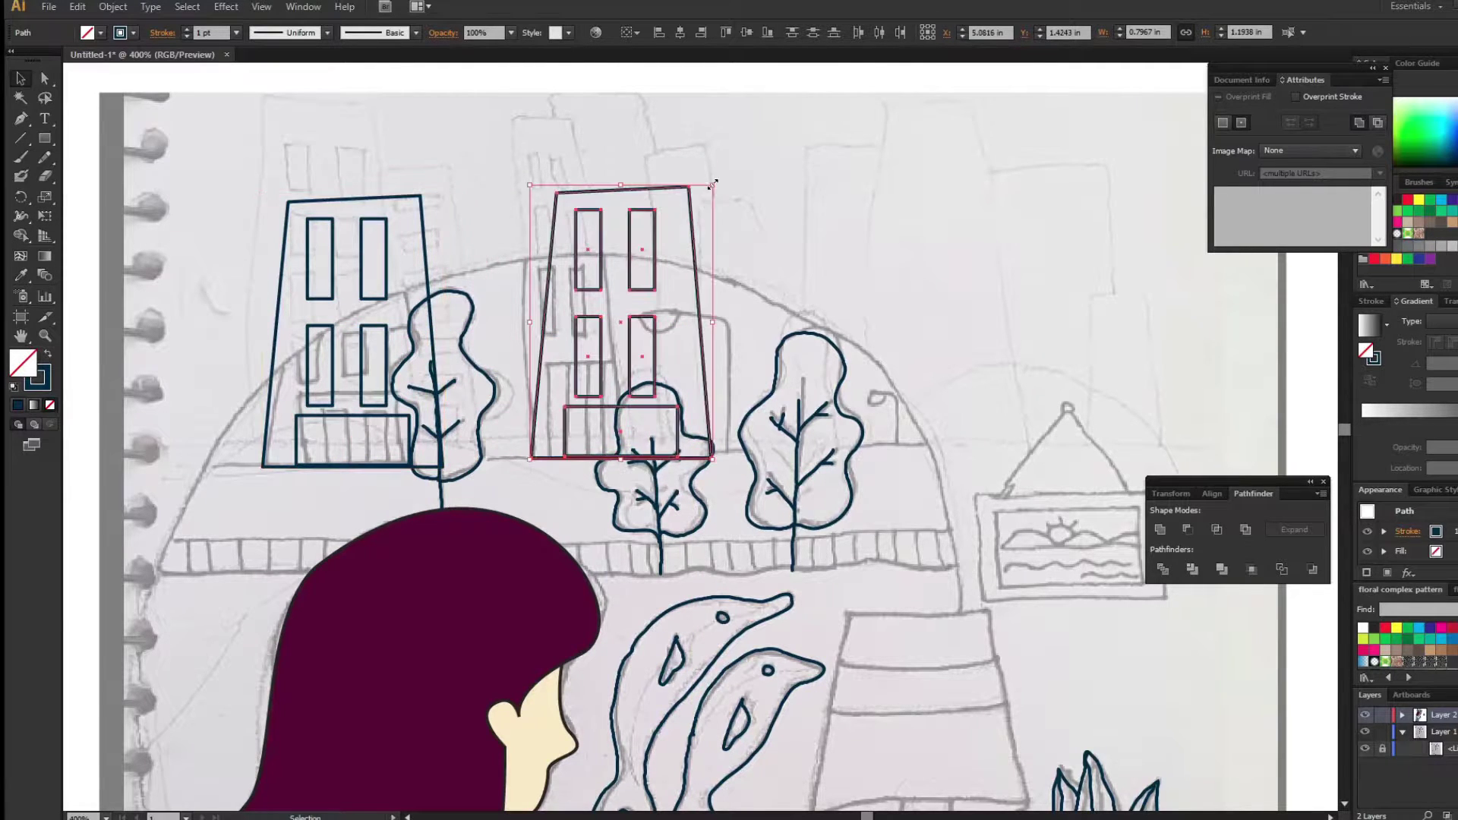
drag(714, 186, 637, 251)
drag(529, 458, 511, 459)
right_click(579, 456)
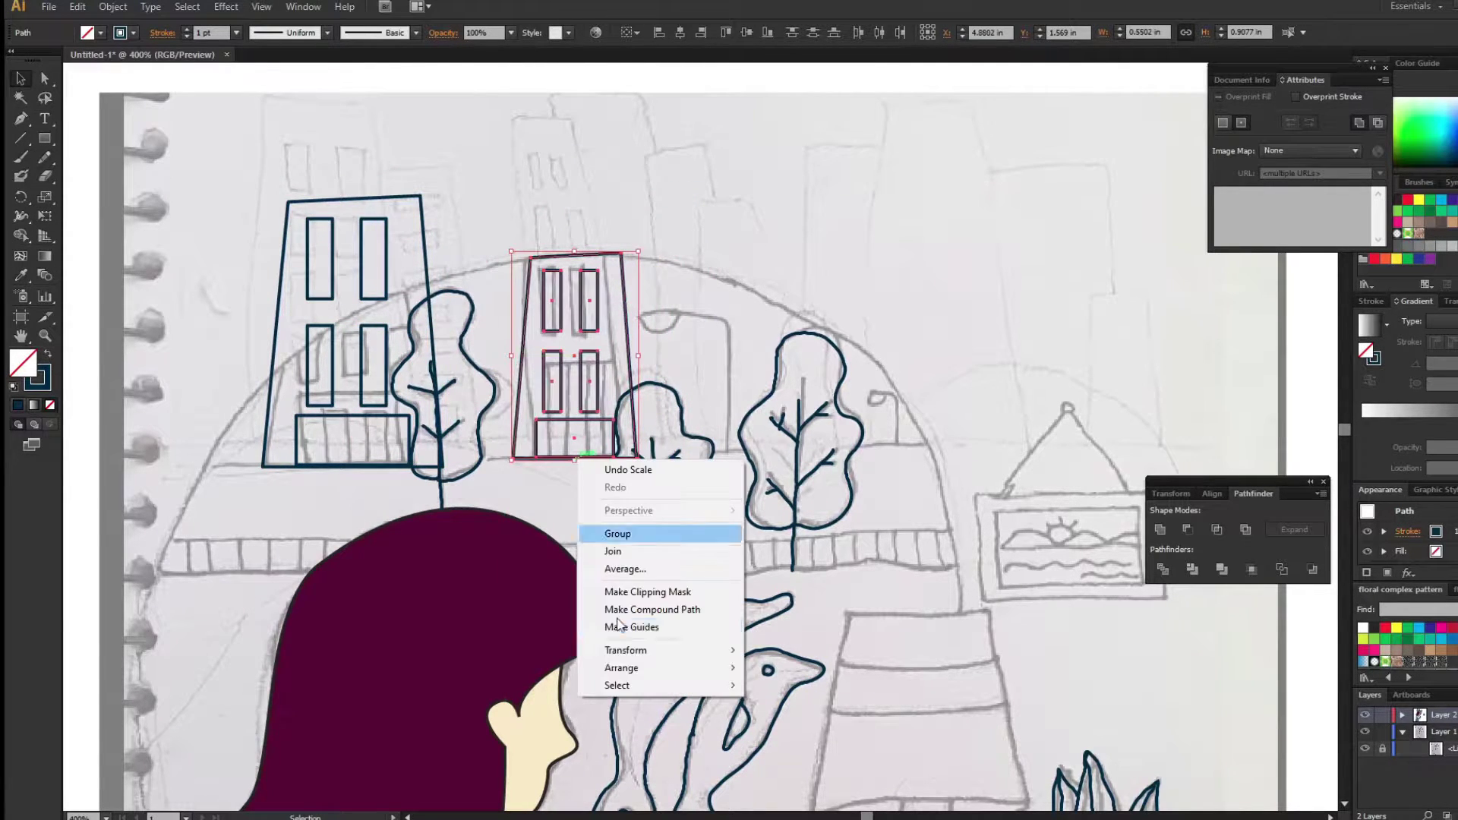
click(608, 528)
click(763, 199)
Draw a rectangle over the lamp shade and pull its bottom corners out into a taper.
mouse_move(841, 612)
mouse_down()
mouse_move(666, 208)
mouse_move(828, 366)
mouse_move(805, 423)
mouse_up()
key(m)
key(a)
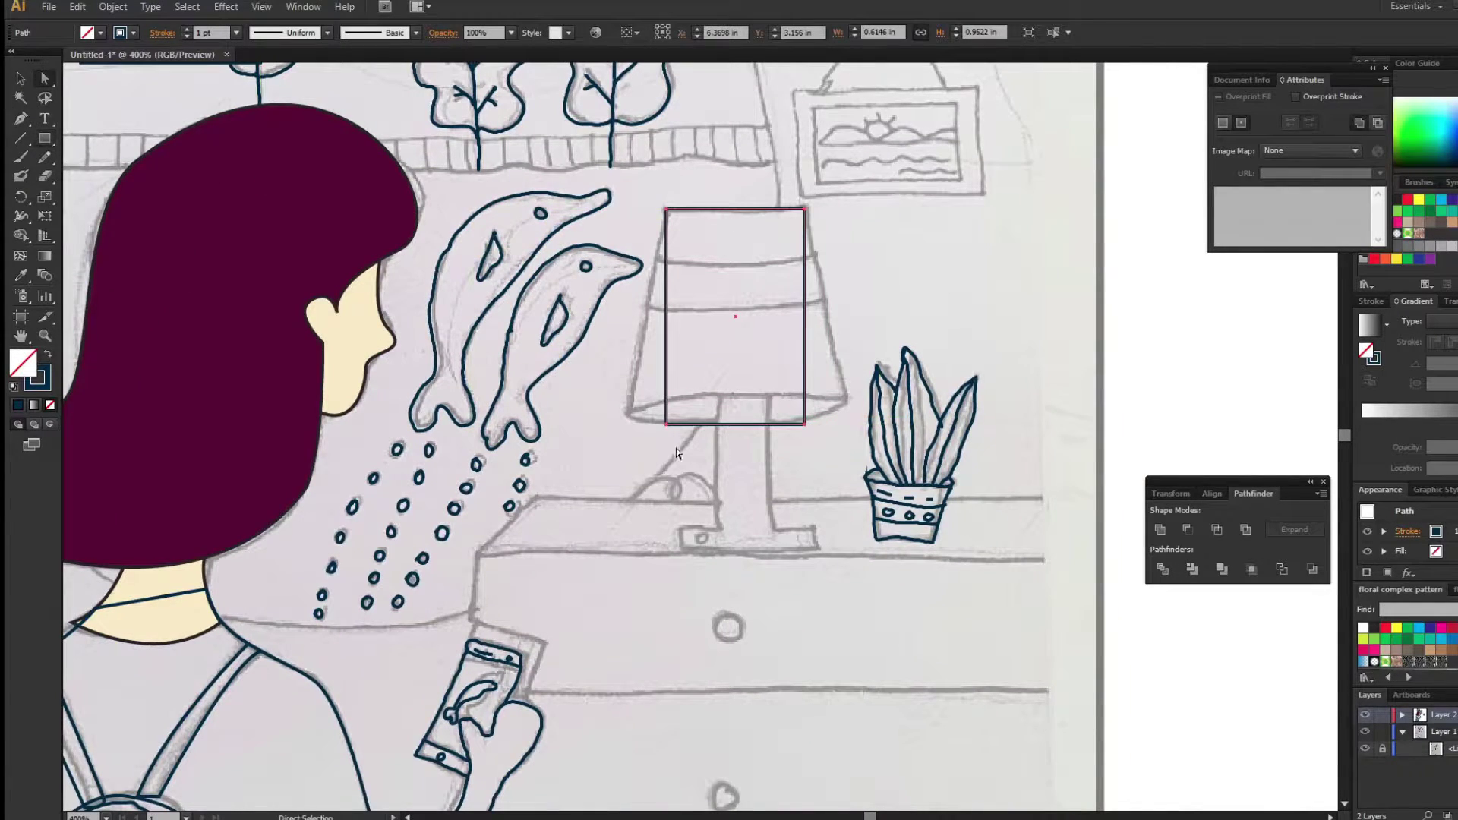
drag(666, 423, 627, 414)
mouse_move(804, 424)
mouse_down()
mouse_move(838, 404)
mouse_move(845, 415)
mouse_up()
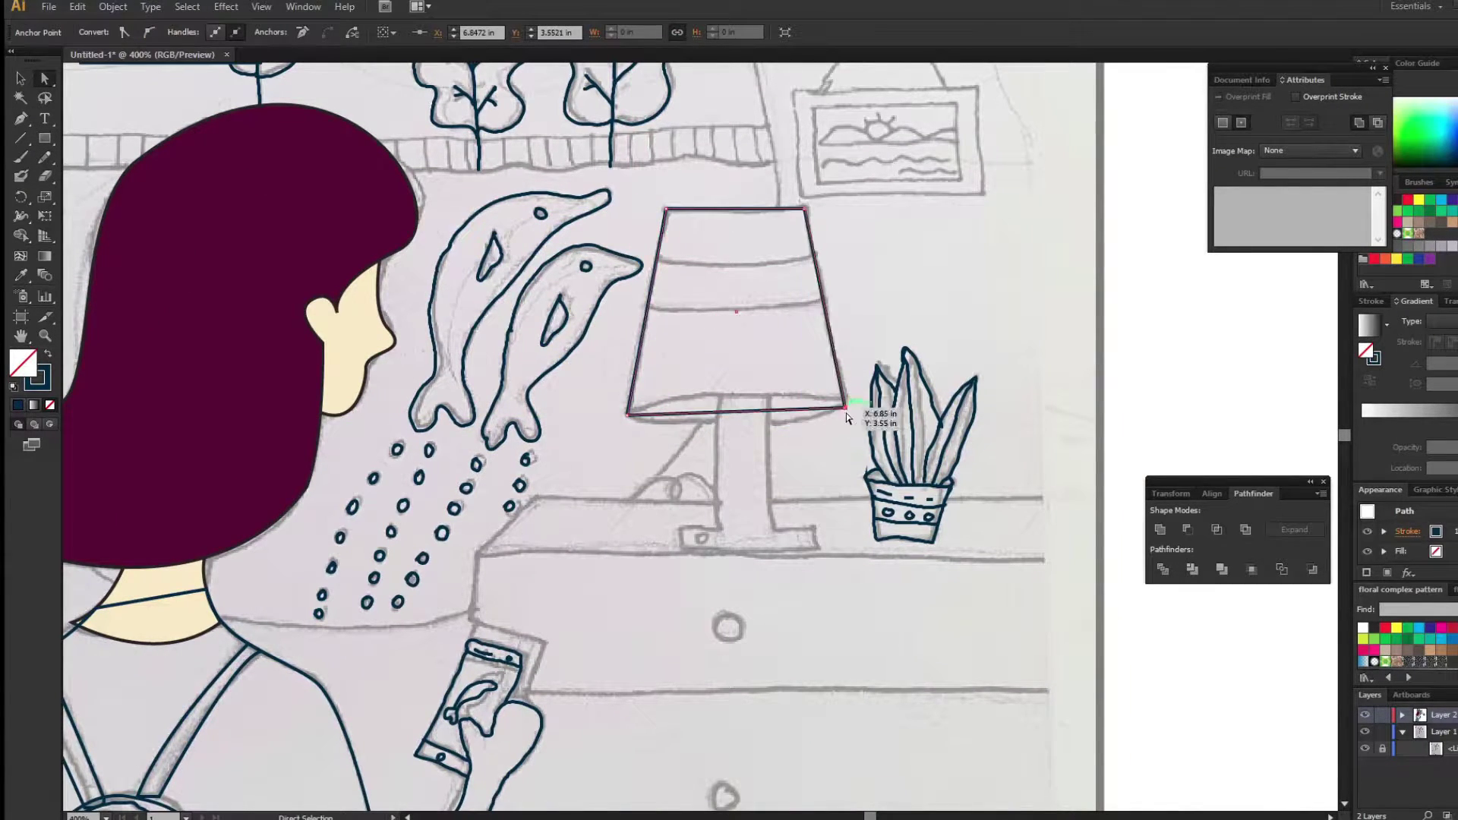
key(v)
Add a lamp stem rectangle and flat base, sending the stem behind the shade.
key(m)
drag(719, 392, 769, 552)
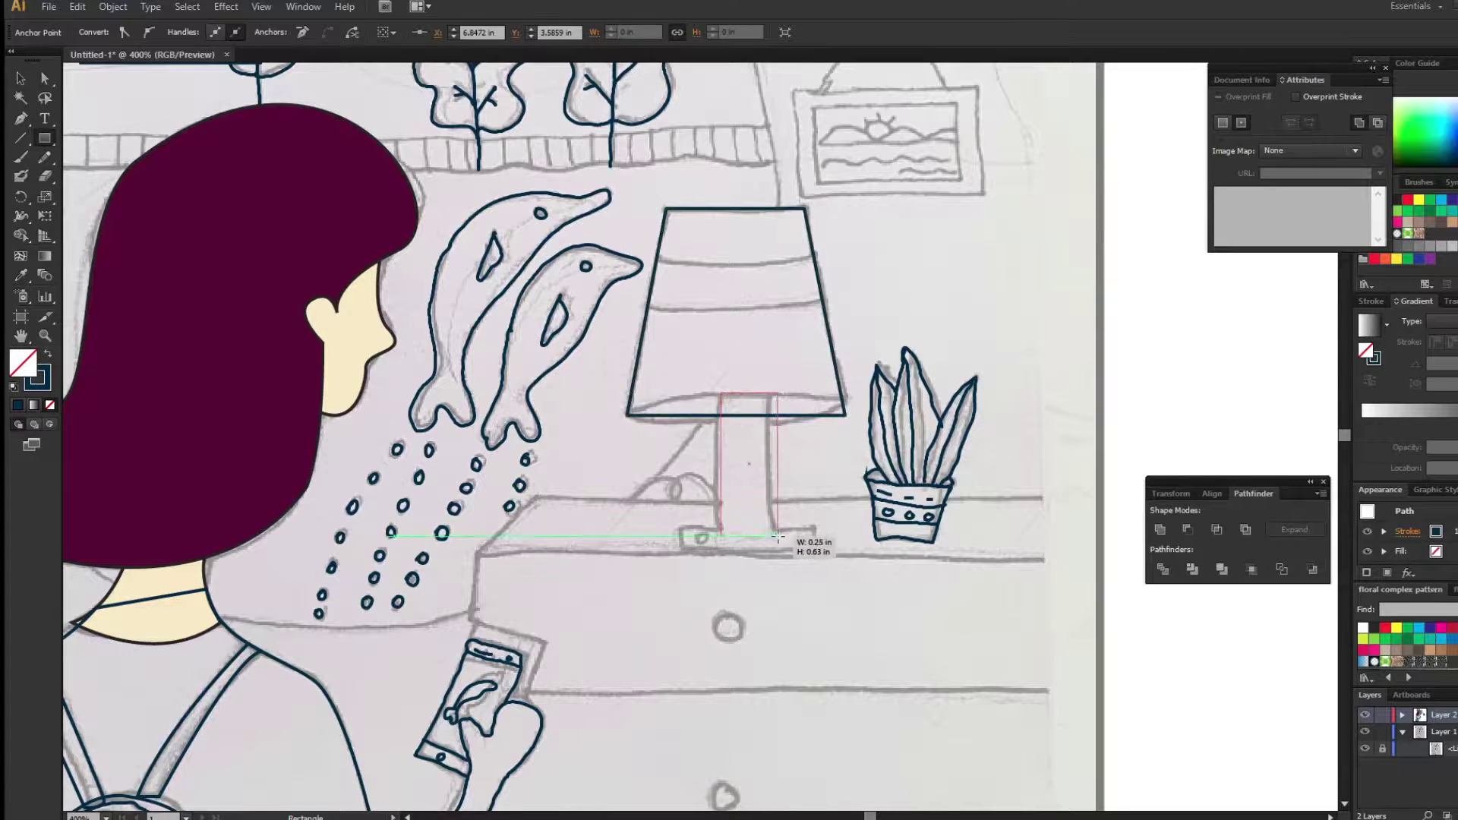
key(v)
drag(744, 470, 763, 470)
mouse_move(789, 555)
mouse_down()
mouse_move(765, 455)
mouse_move(750, 536)
mouse_up()
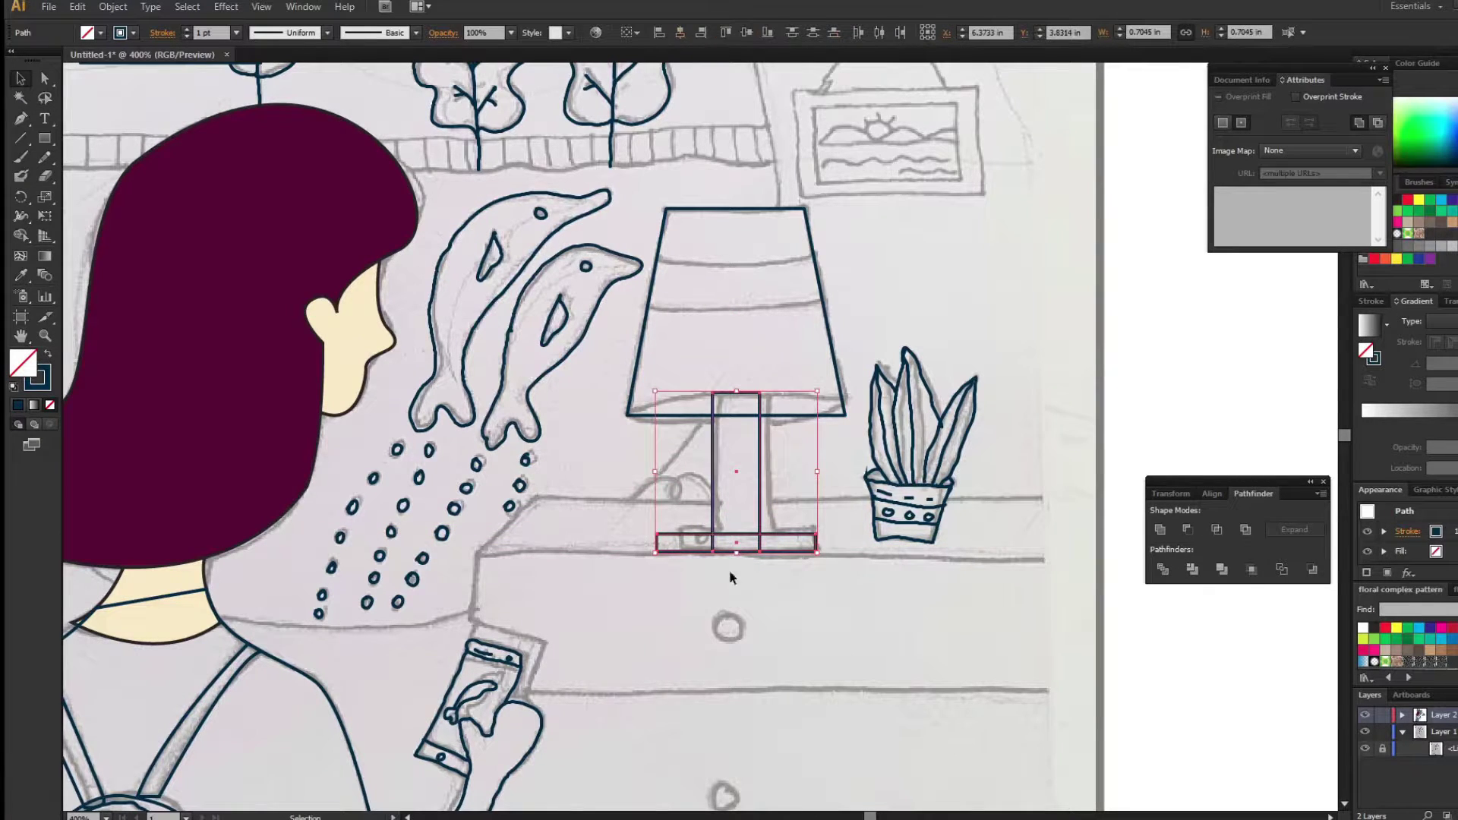
right_click(761, 497)
click(968, 774)
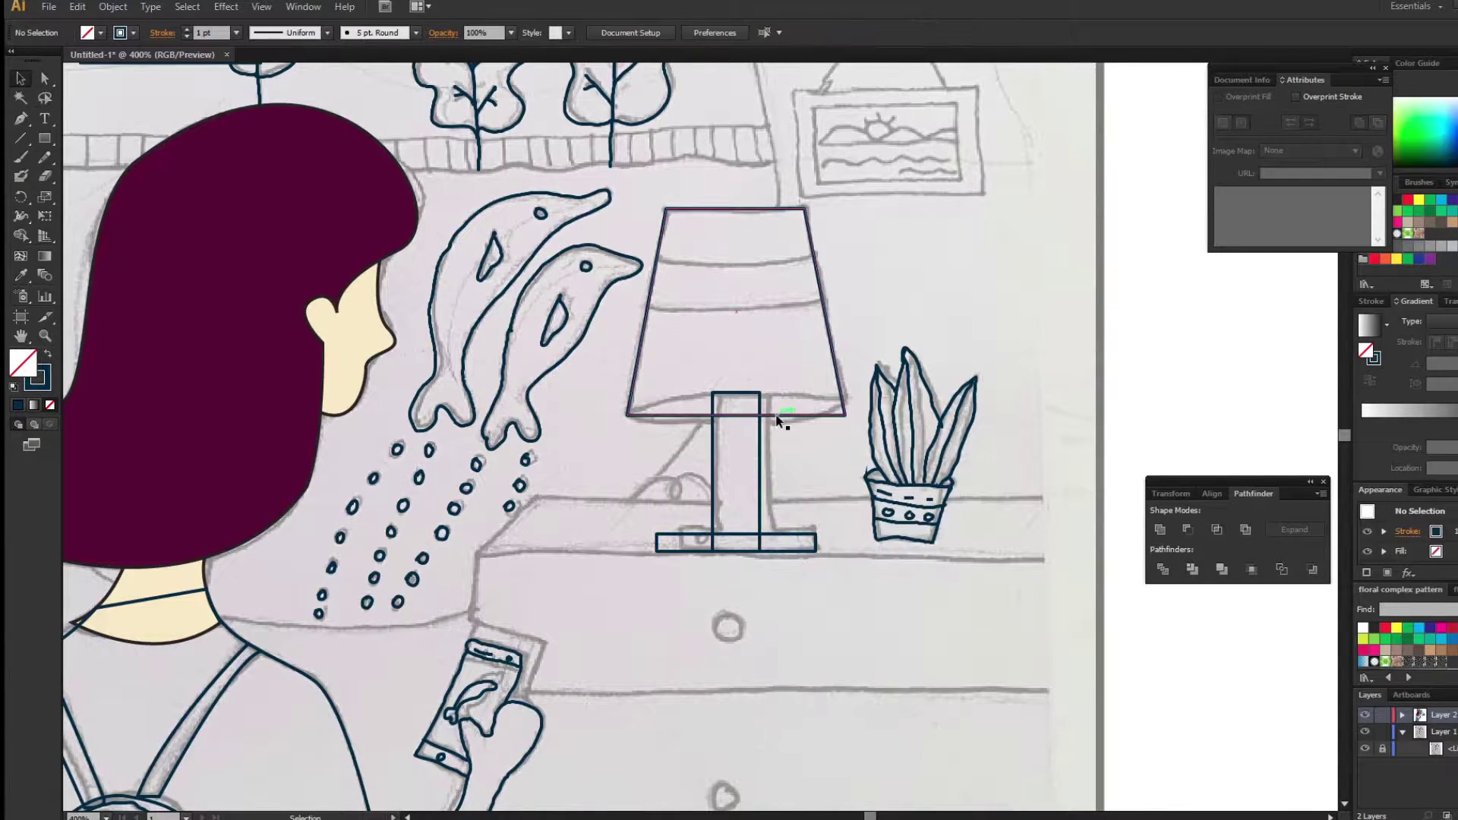
click(20, 118)
Draw two curved band lines across the lamp shade with the Pen tool.
click(658, 258)
drag(815, 257, 846, 238)
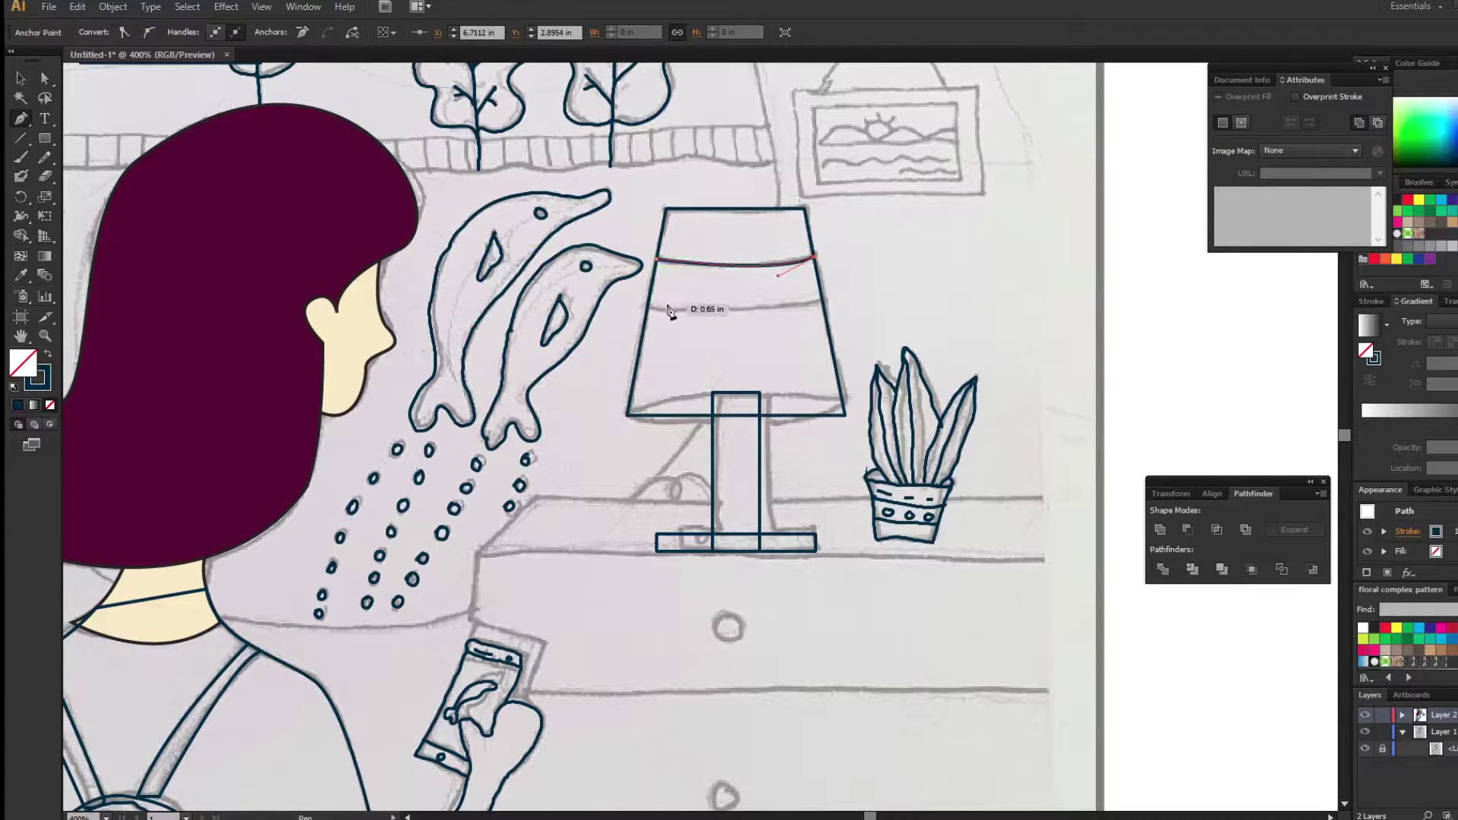
key(v)
click(20, 119)
click(646, 306)
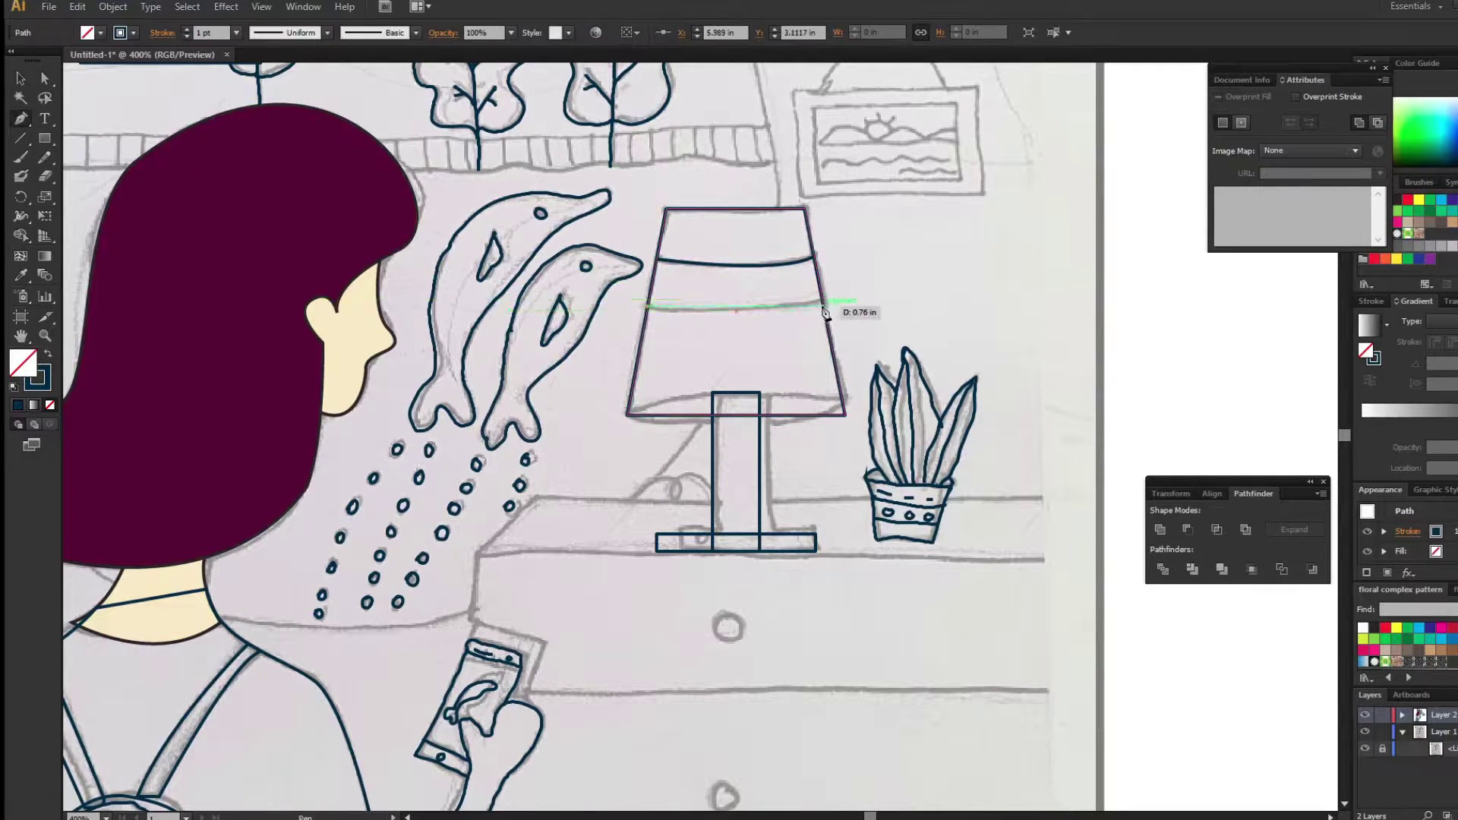
drag(824, 306, 906, 287)
click(824, 306)
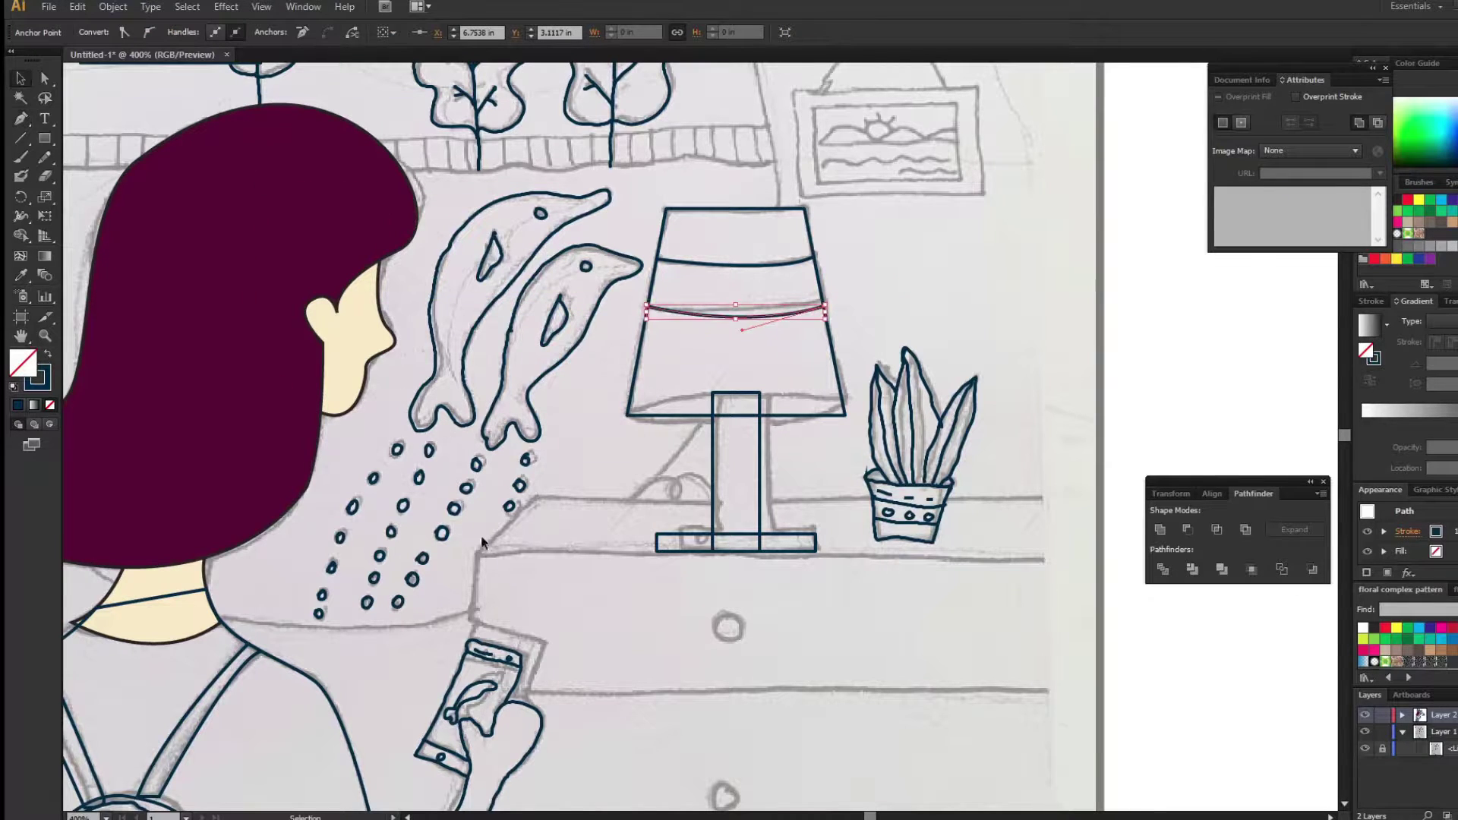
Draw the dresser top as a rectangle widened into a trapezoid.
key(m)
drag(535, 498, 1043, 559)
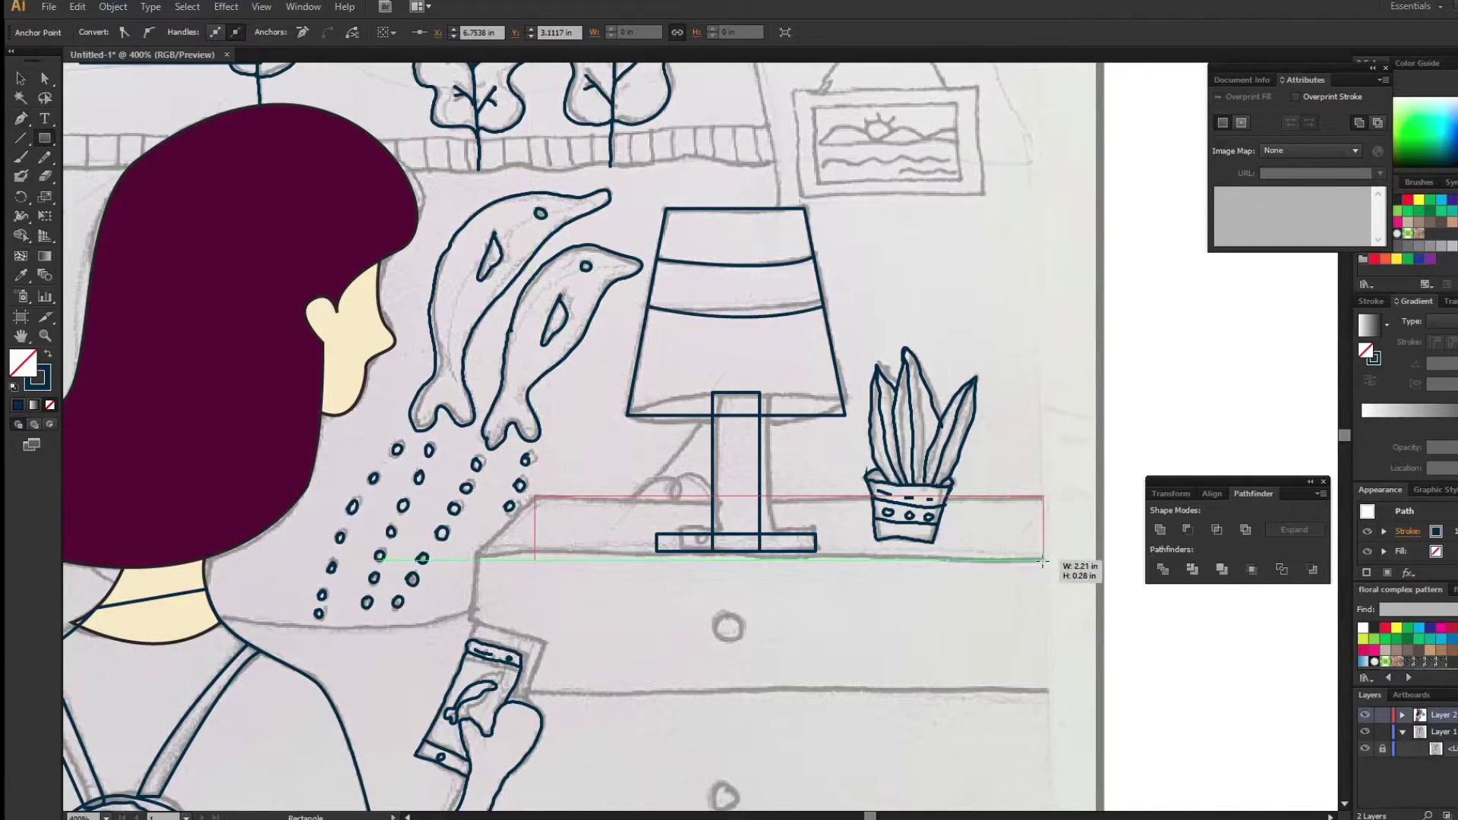
drag(536, 562, 479, 553)
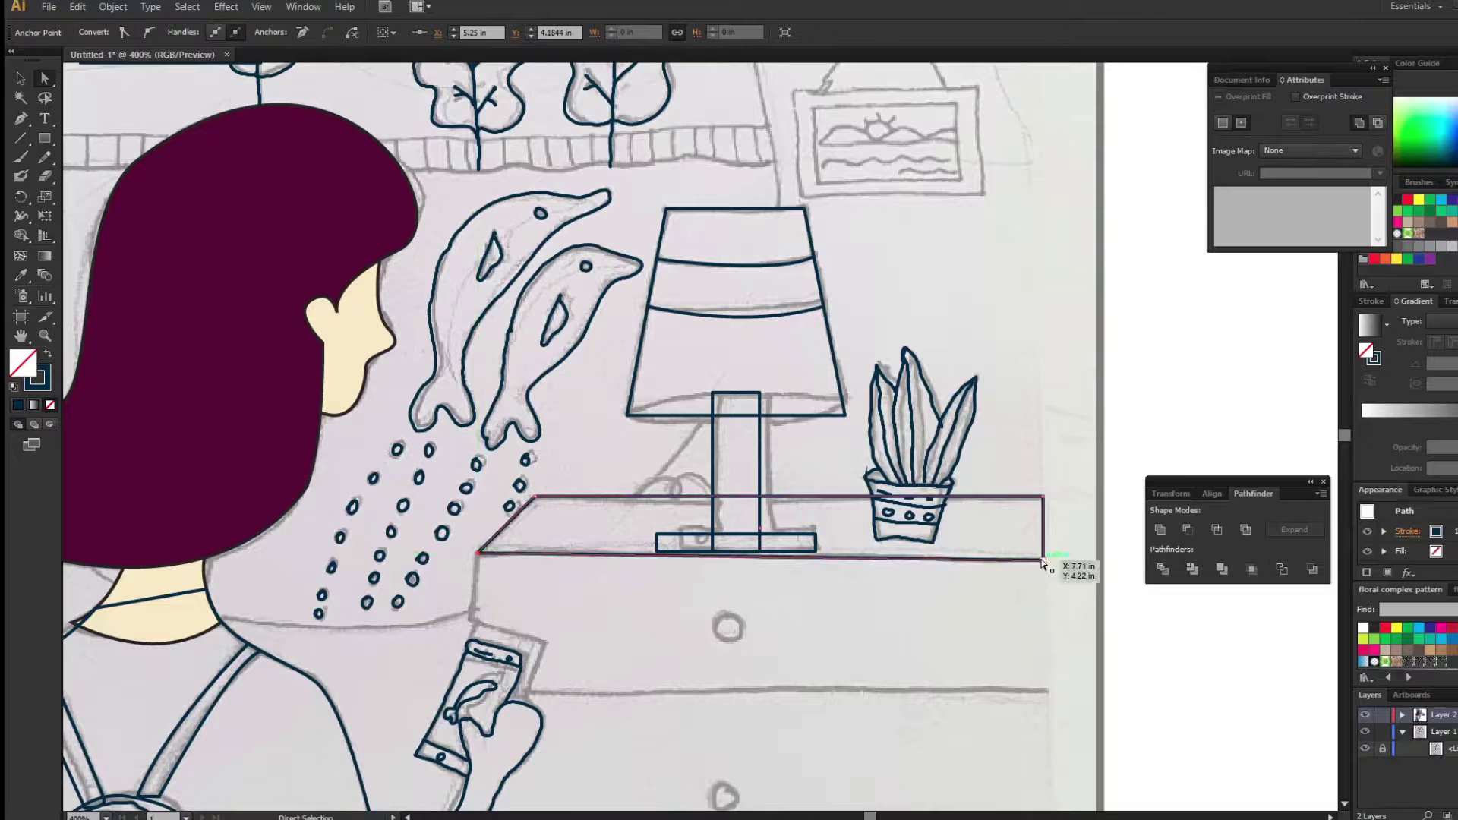
drag(1043, 559, 1056, 563)
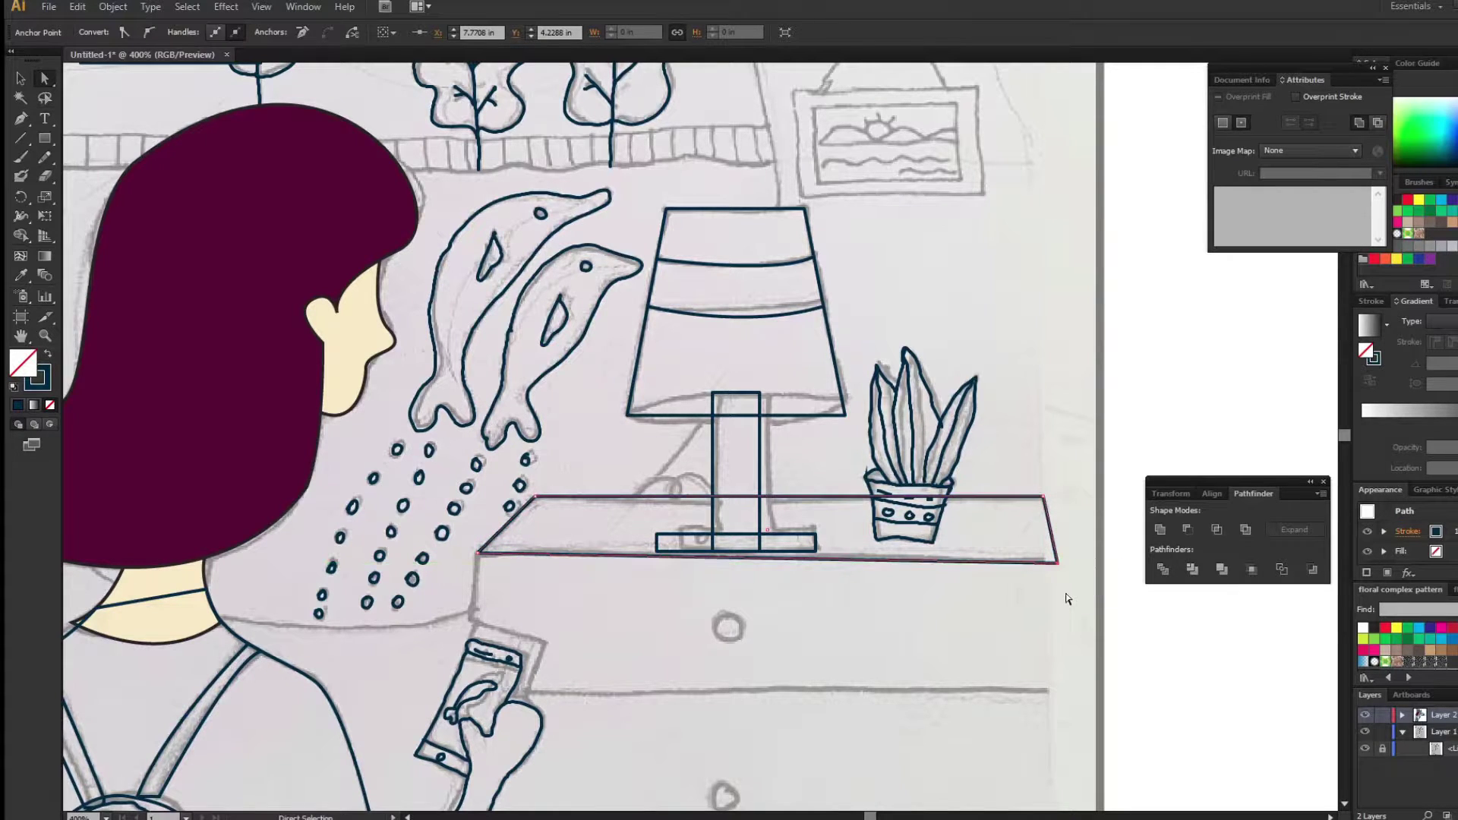
Draw a drawer-body rectangle stretched down to the dresser bottom.
drag(639, 688, 640, 551)
key(m)
drag(488, 417, 1067, 810)
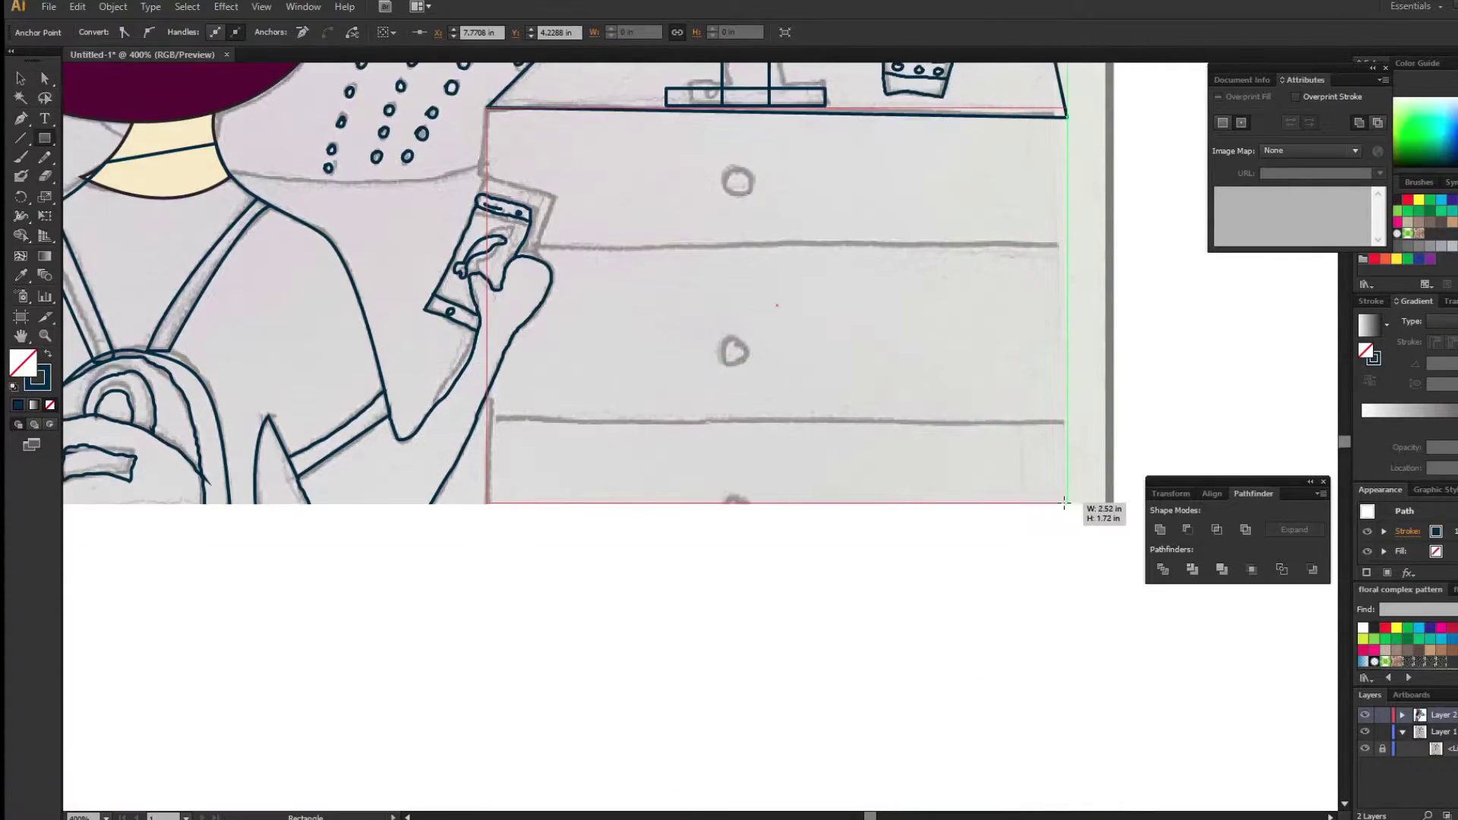
key(v)
scroll(277, 302, down, 5)
drag(778, 252, 782, 539)
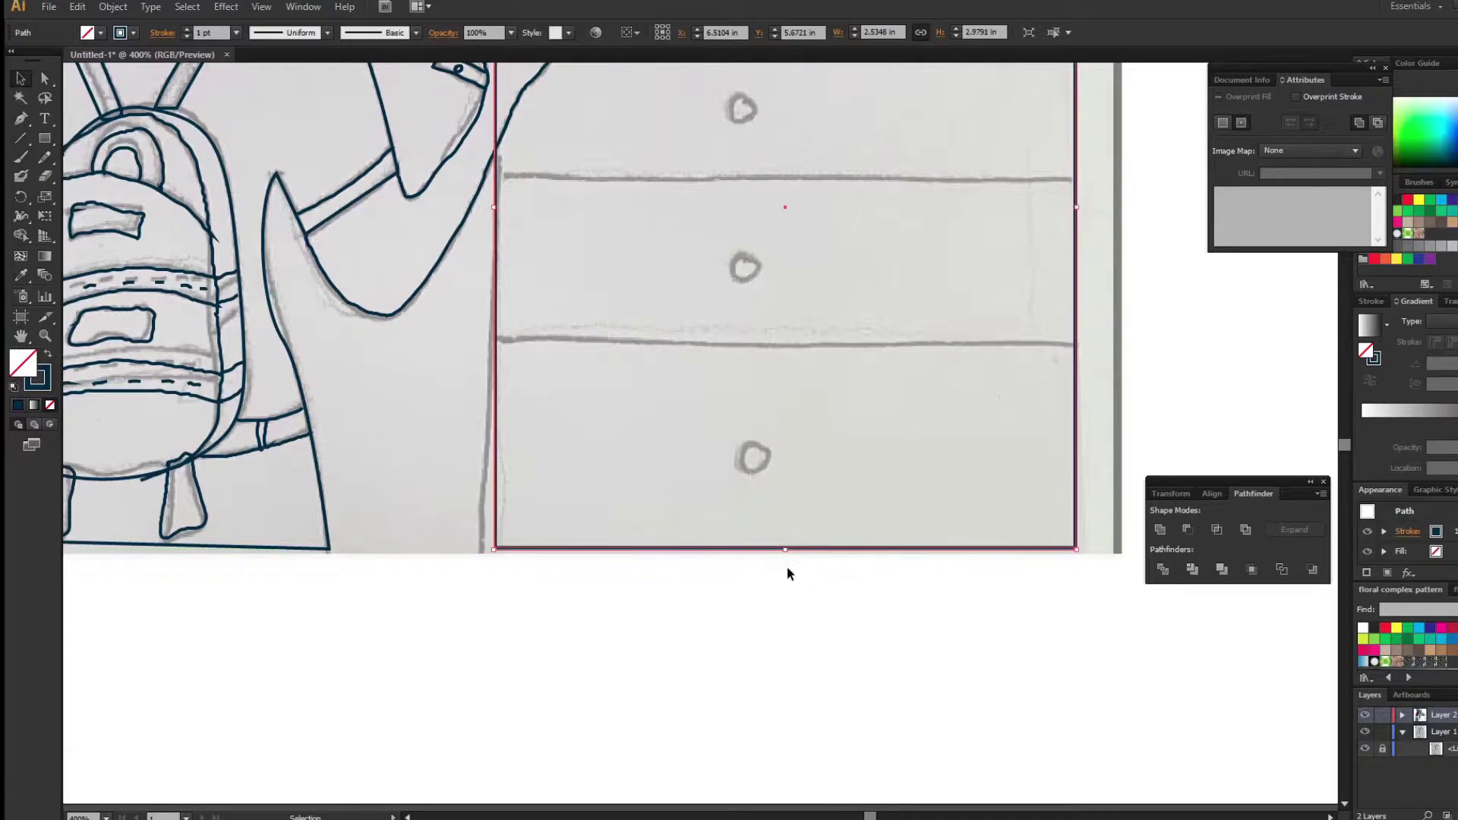
scroll(786, 572, up, 9)
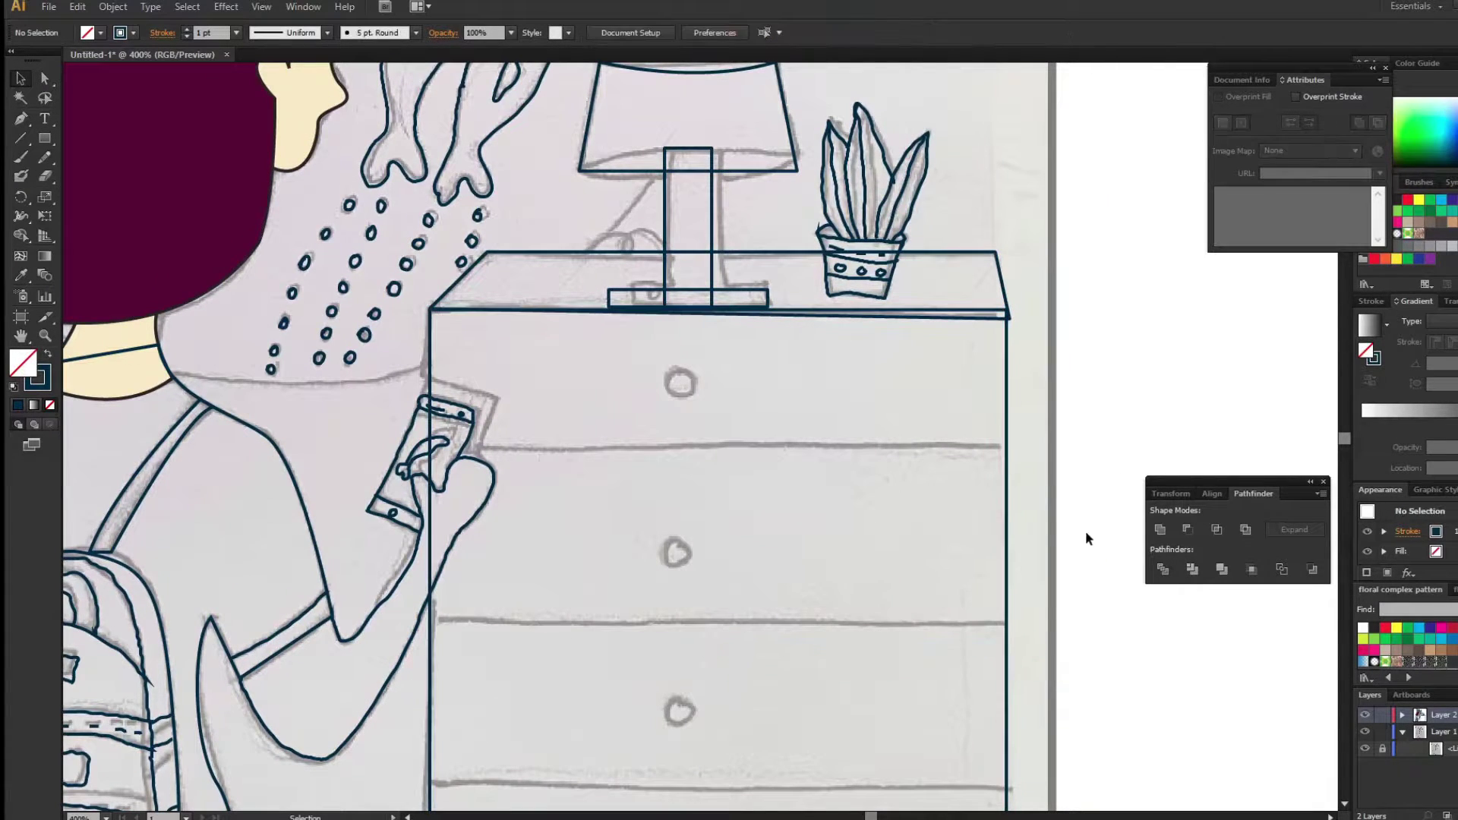
Snap the dresser top's corner onto the drawers and change the drawer body's stacking order.
click(1004, 284)
key(a)
click(1006, 311)
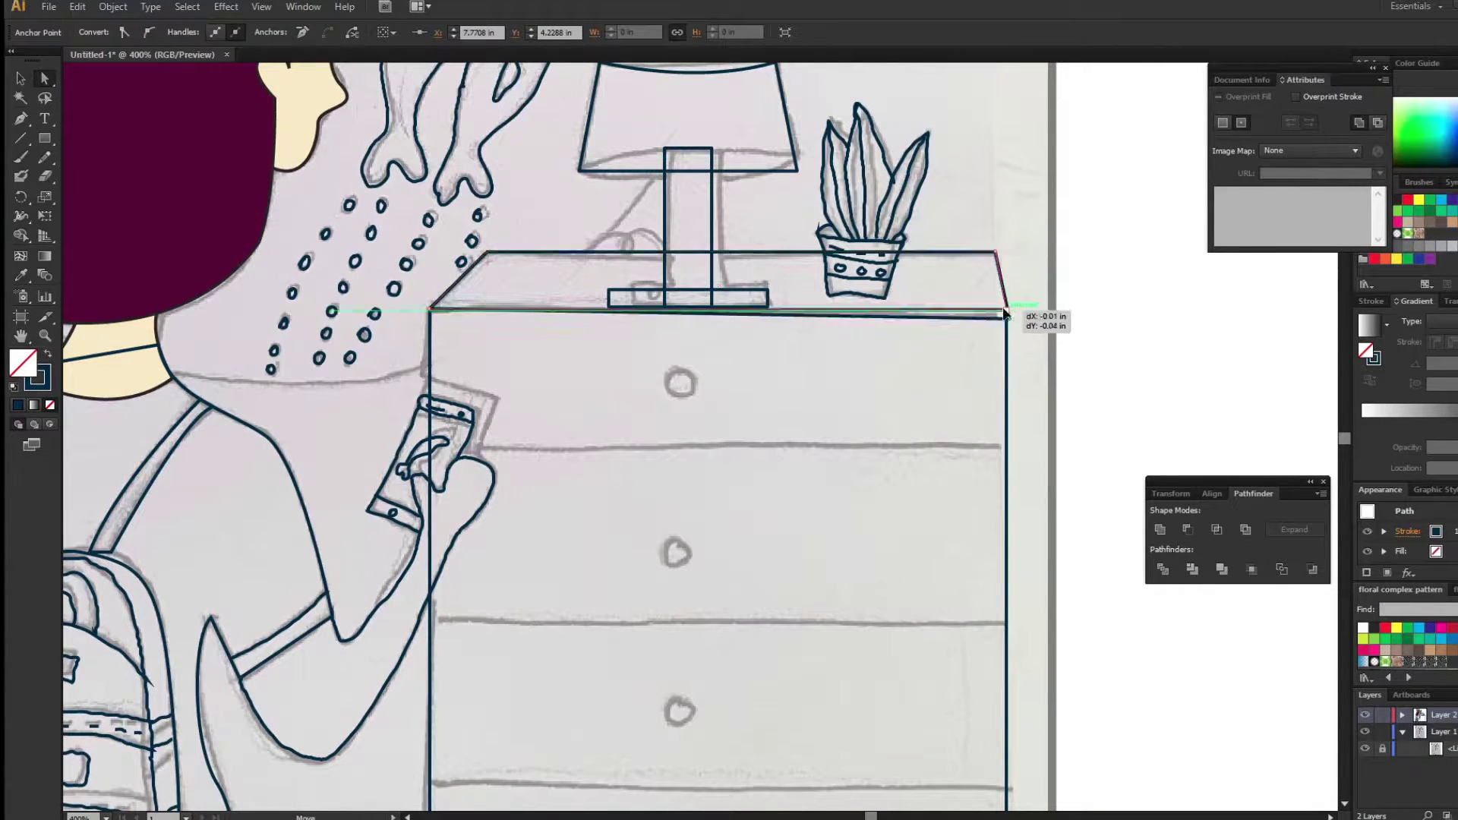
click(1096, 423)
key(v)
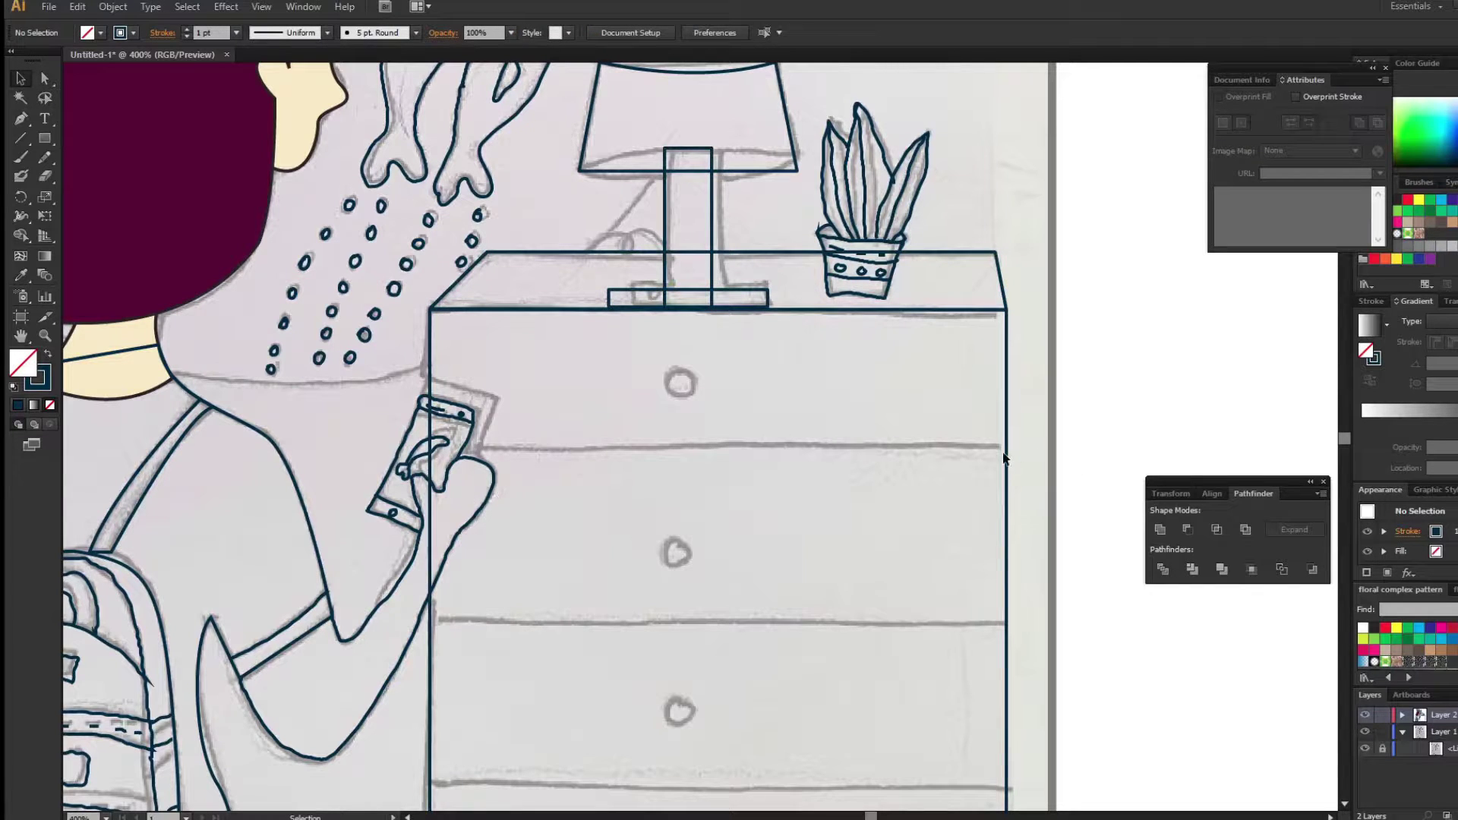
right_click(1004, 458)
click(1215, 730)
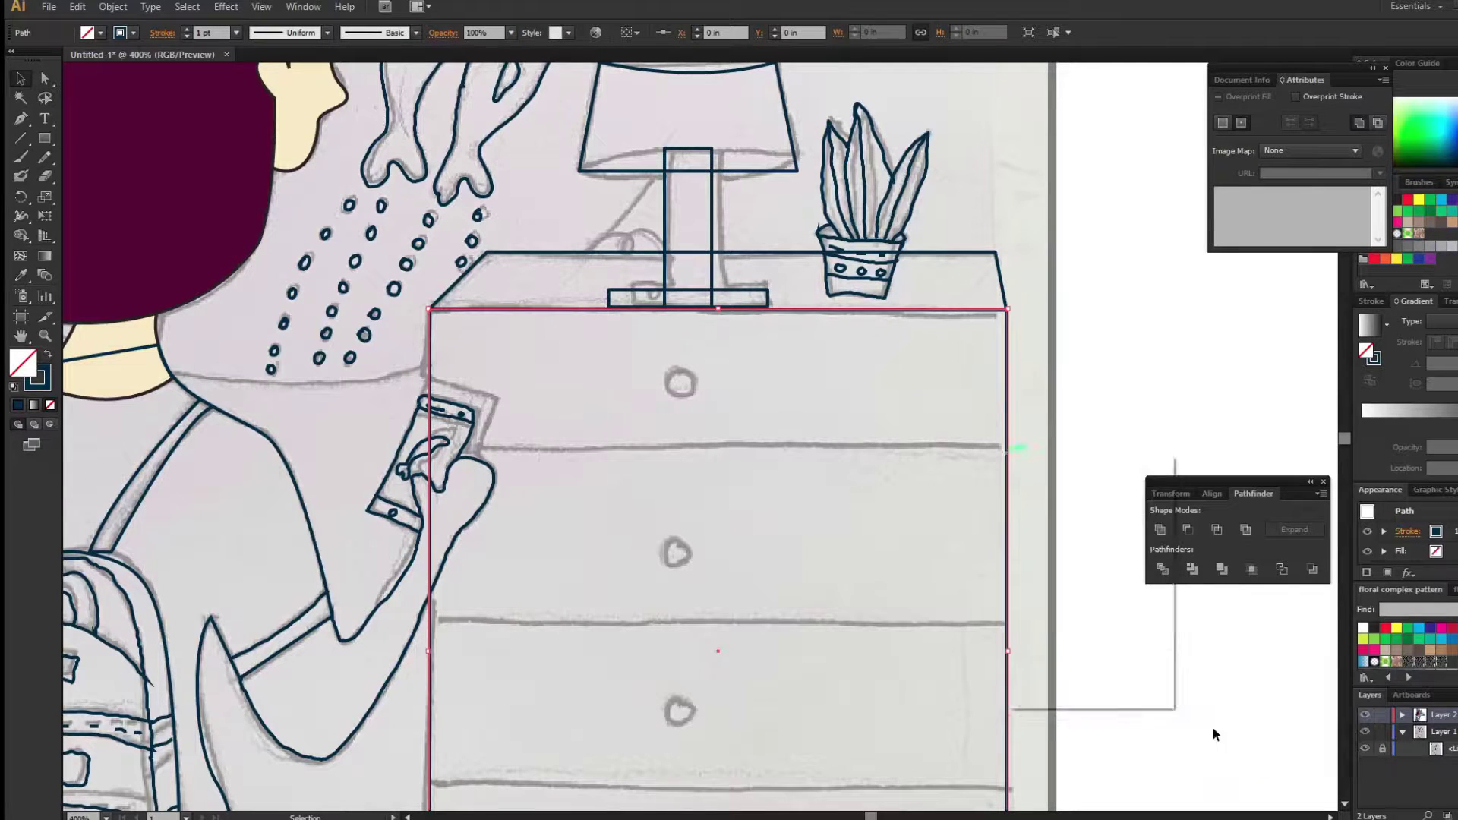
click(352, 423)
Draw three straight drawer divider lines across the dresser.
key(p)
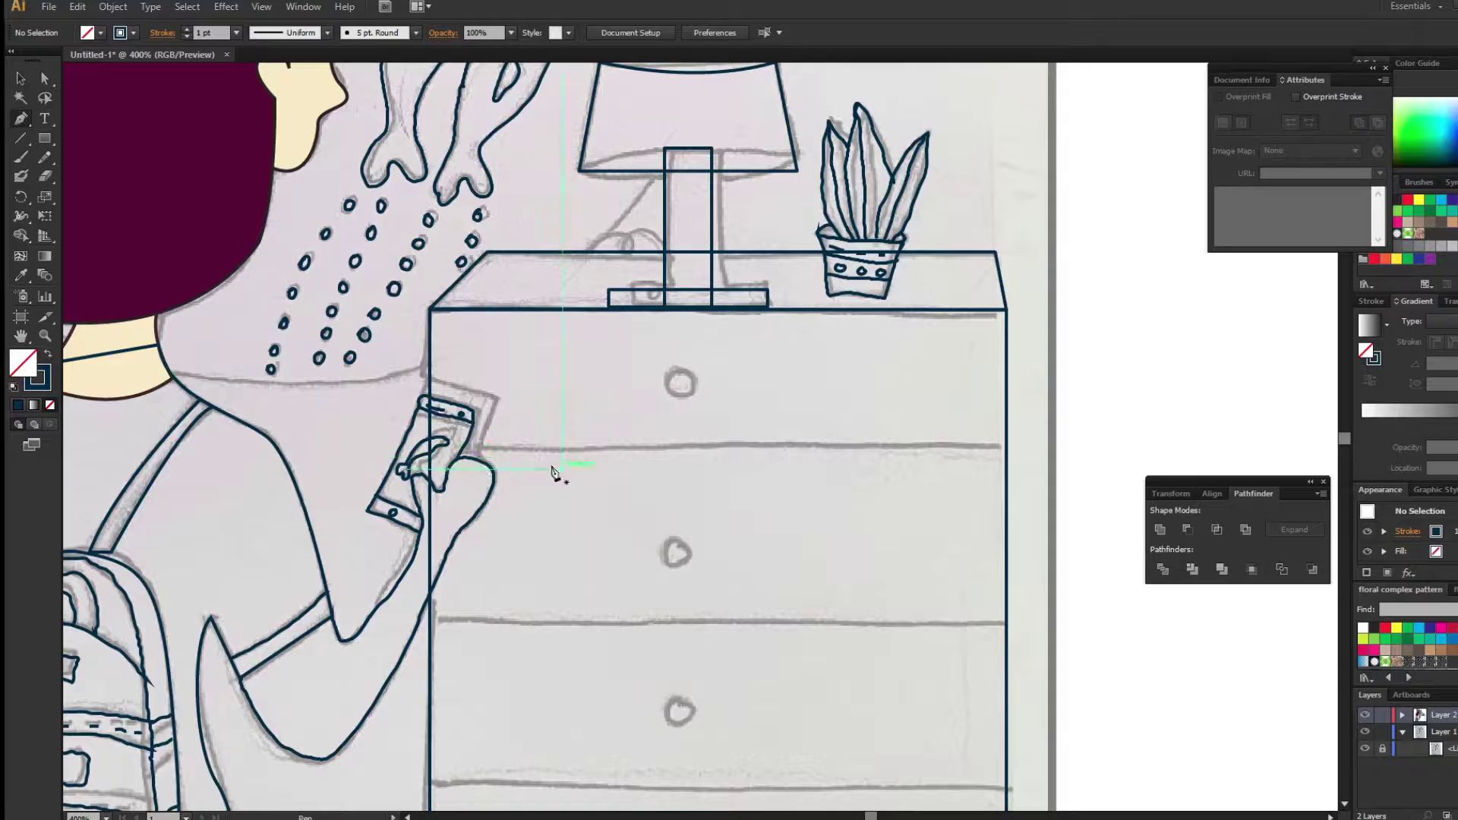
click(1006, 446)
click(429, 446)
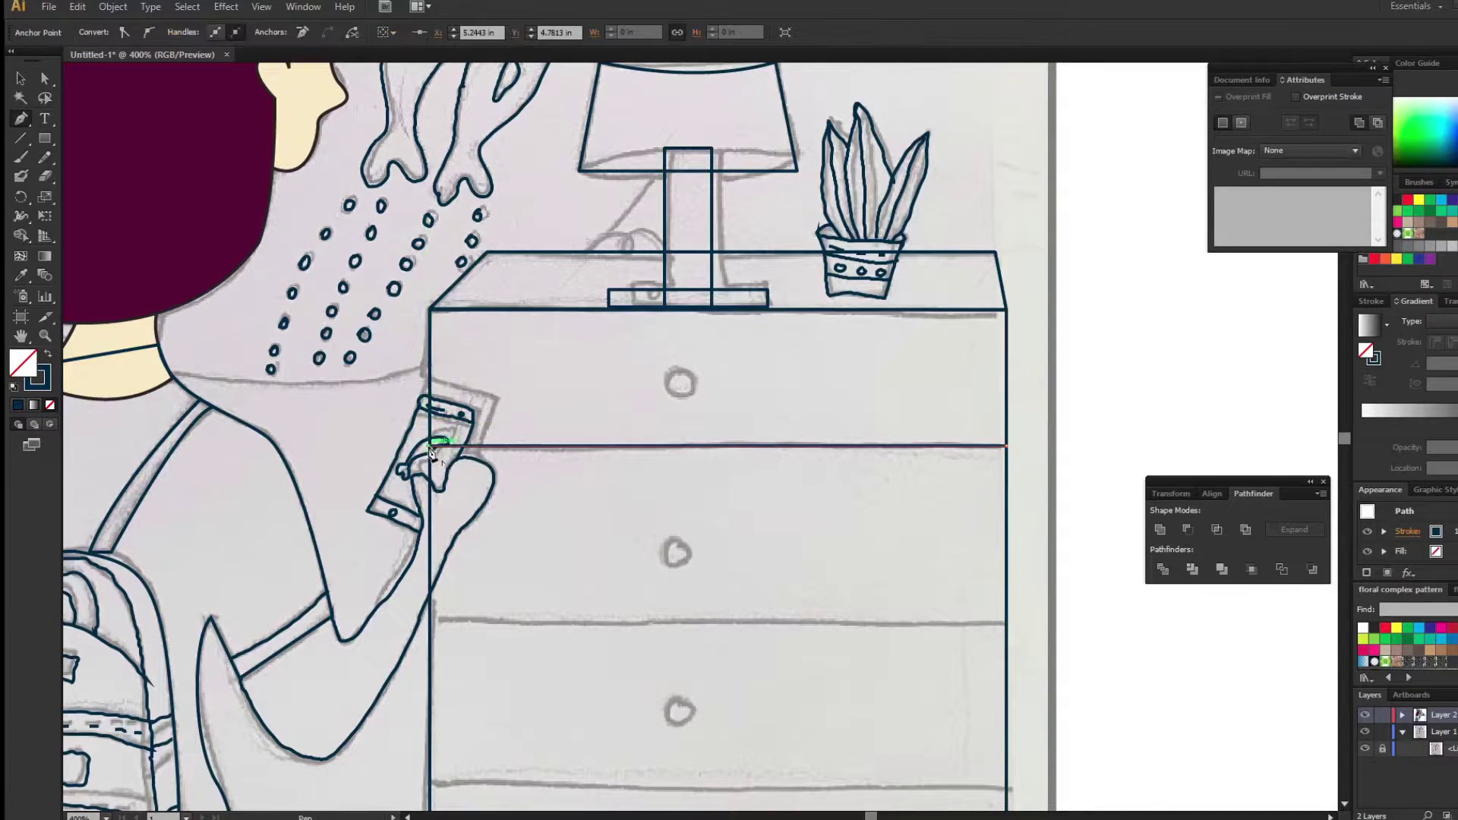
click(1007, 624)
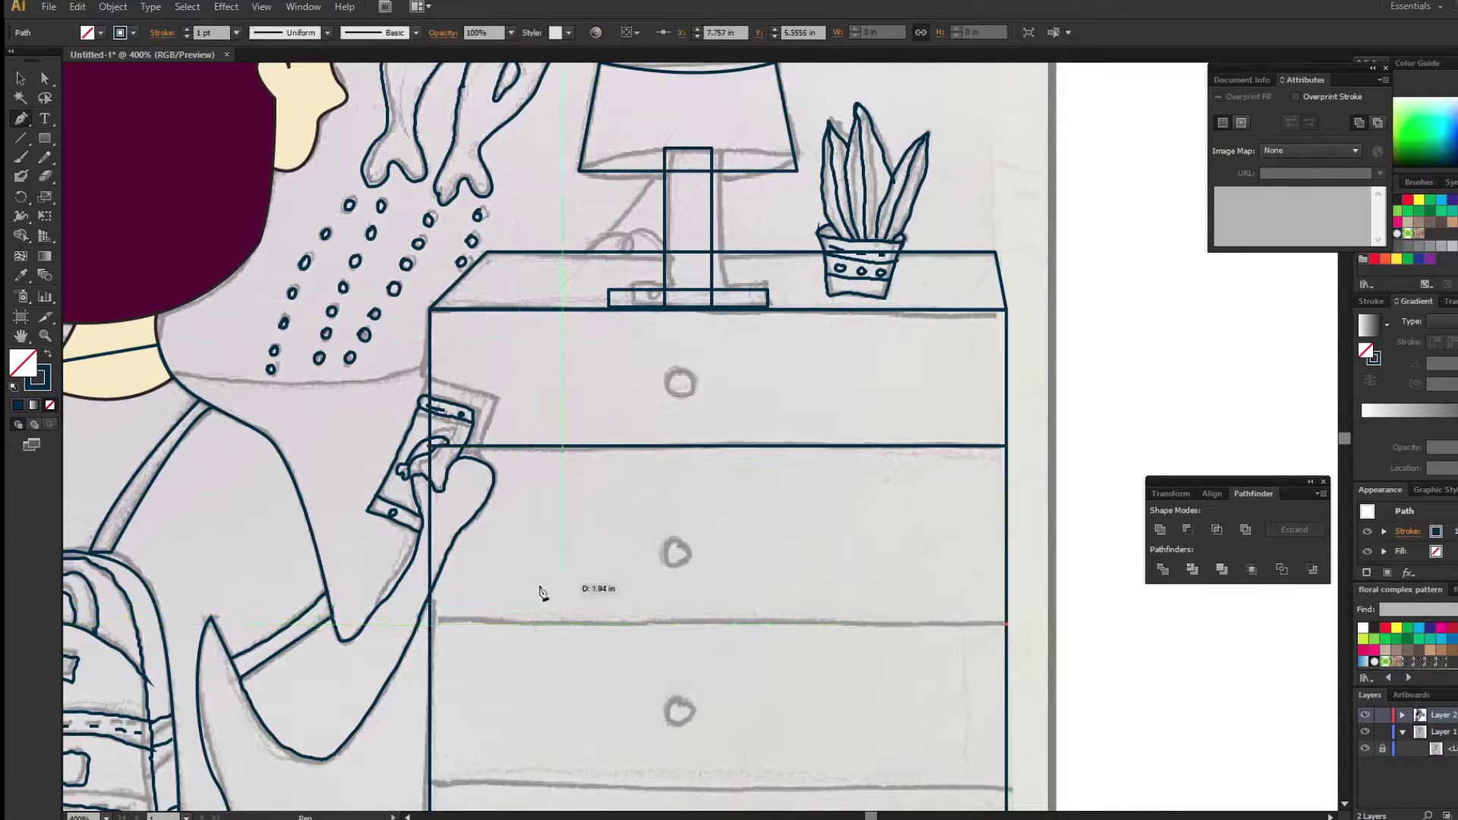
click(429, 624)
scroll(878, 780, down, 5)
click(989, 510)
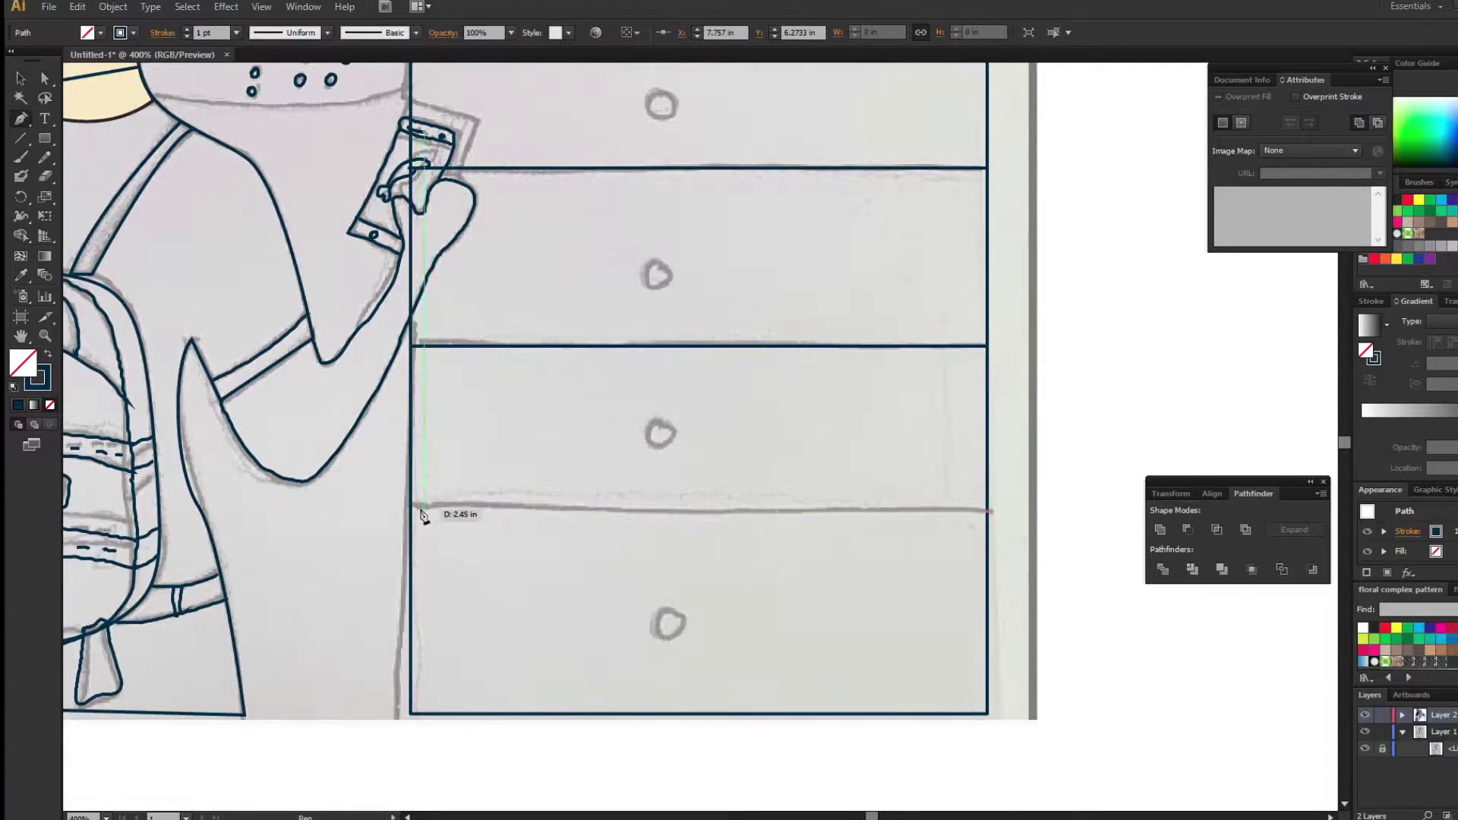
click(422, 511)
Draw a round knob on the bottom drawer and place a copy on the top knob.
drag(44, 139, 114, 179)
mouse_move(653, 611)
mouse_down()
mouse_move(681, 640)
mouse_move(683, 292)
mouse_up()
key(v)
scroll(670, 581, up, 5)
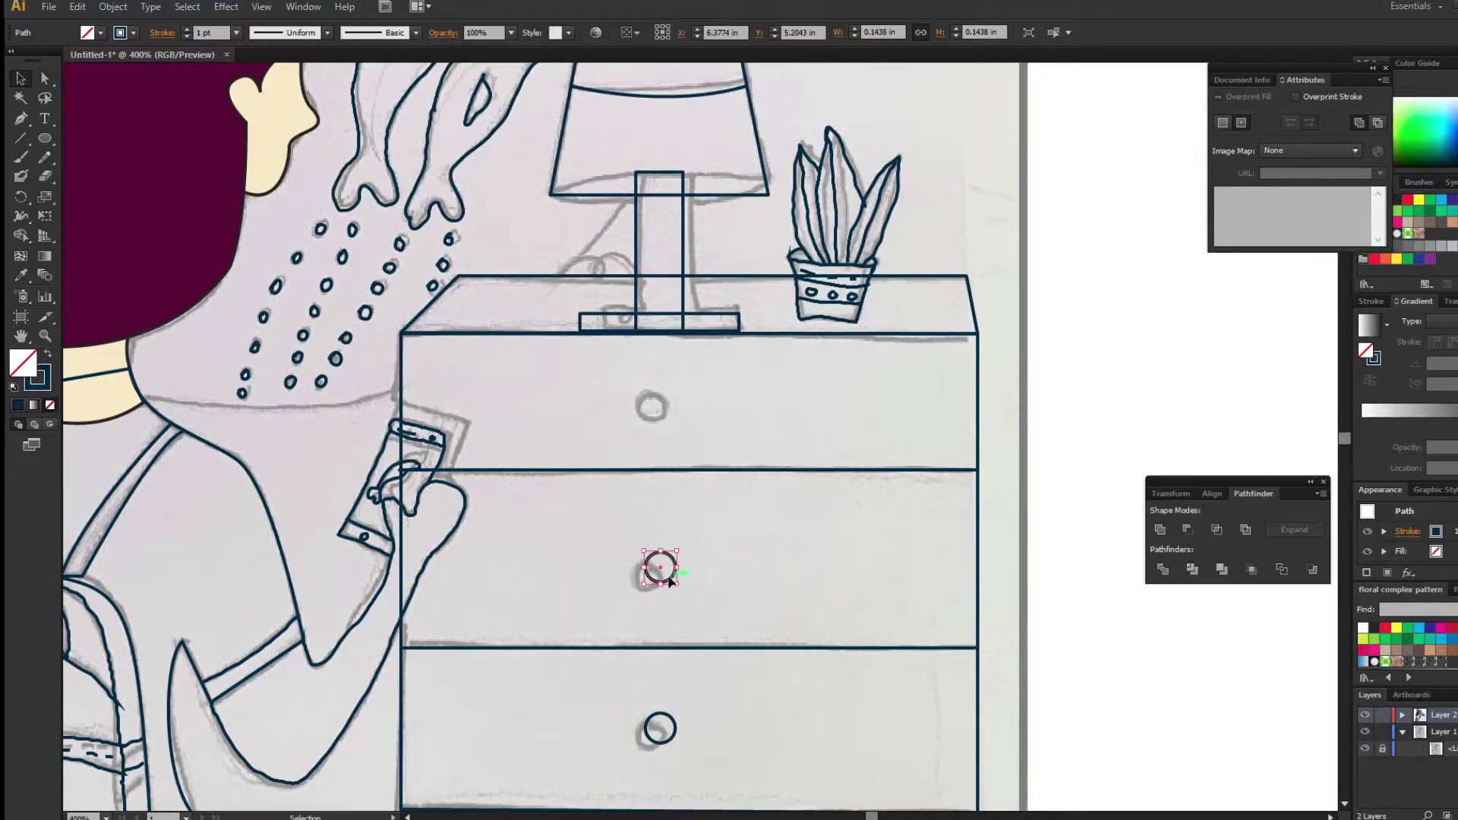
mouse_move(668, 579)
mouse_down()
mouse_move(669, 429)
mouse_move(514, 465)
mouse_up()
Draw a rectangle around the picture frame and tighten its left edge.
scroll(760, 400, up, 7)
scroll(761, 400, left, 3)
drag(45, 138, 107, 144)
drag(687, 377, 877, 478)
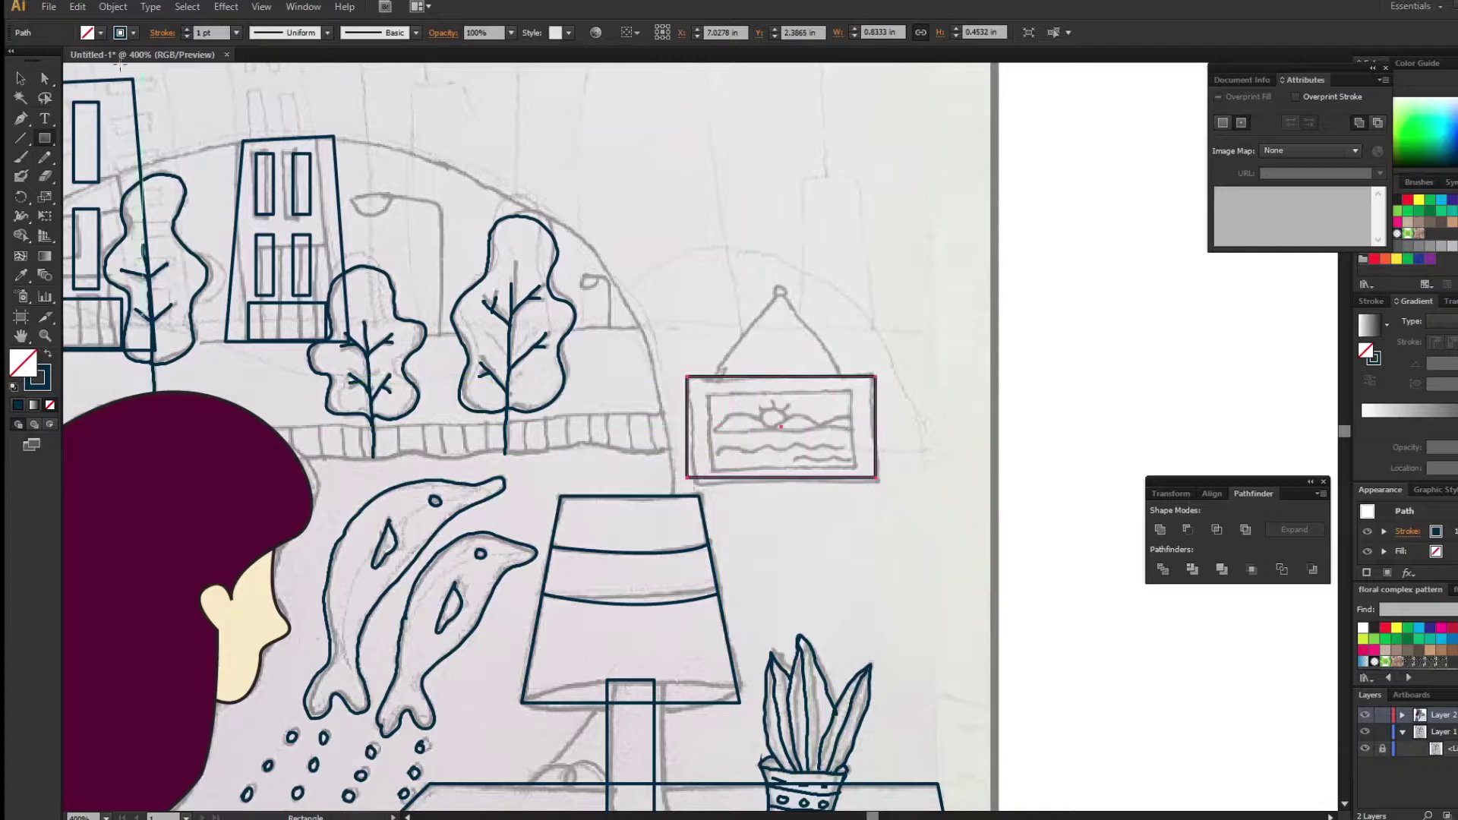
key(v)
drag(686, 427, 693, 427)
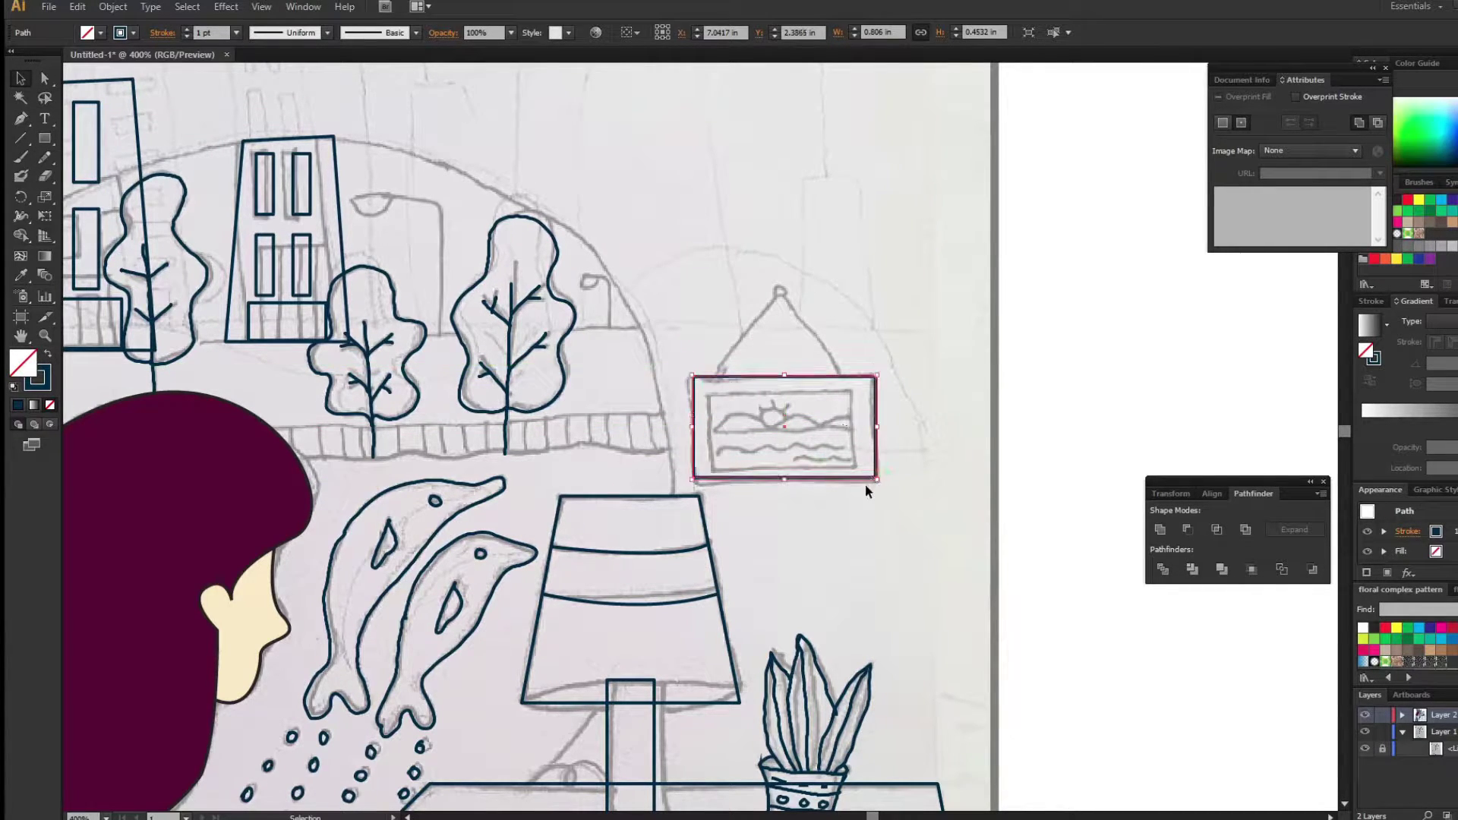
Copy the frame in place with Ctrl+C/Ctrl+F and shrink it into an inner frame.
key(ctrl+c)
key(ctrl+f)
drag(877, 375, 855, 389)
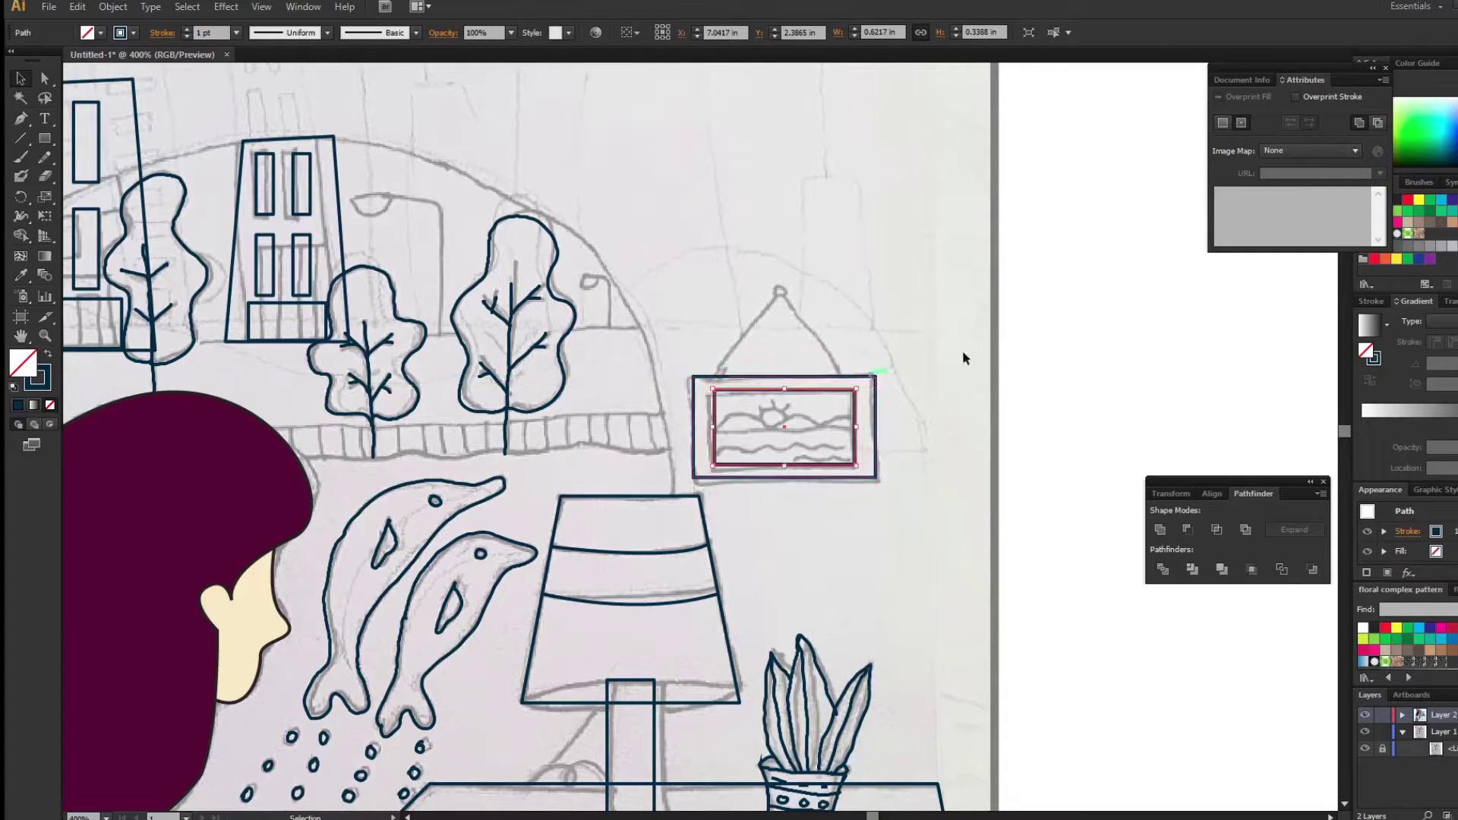
click(1065, 392)
Trace the hills inside the framed picture with the Pencil, undoing a stray cord stroke.
click(44, 157)
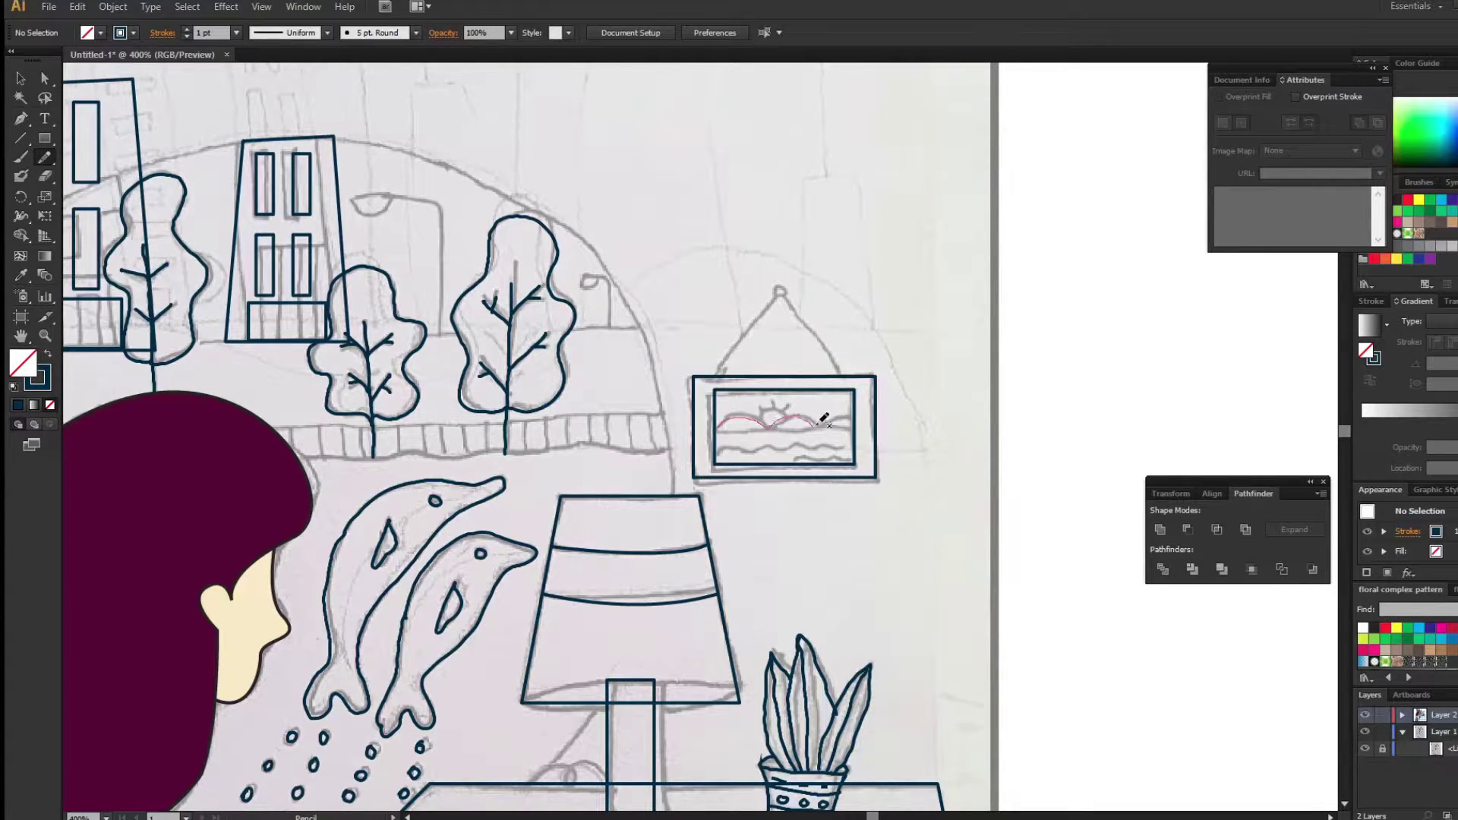
mouse_move(757, 426)
mouse_down()
mouse_move(765, 414)
mouse_move(850, 447)
mouse_up()
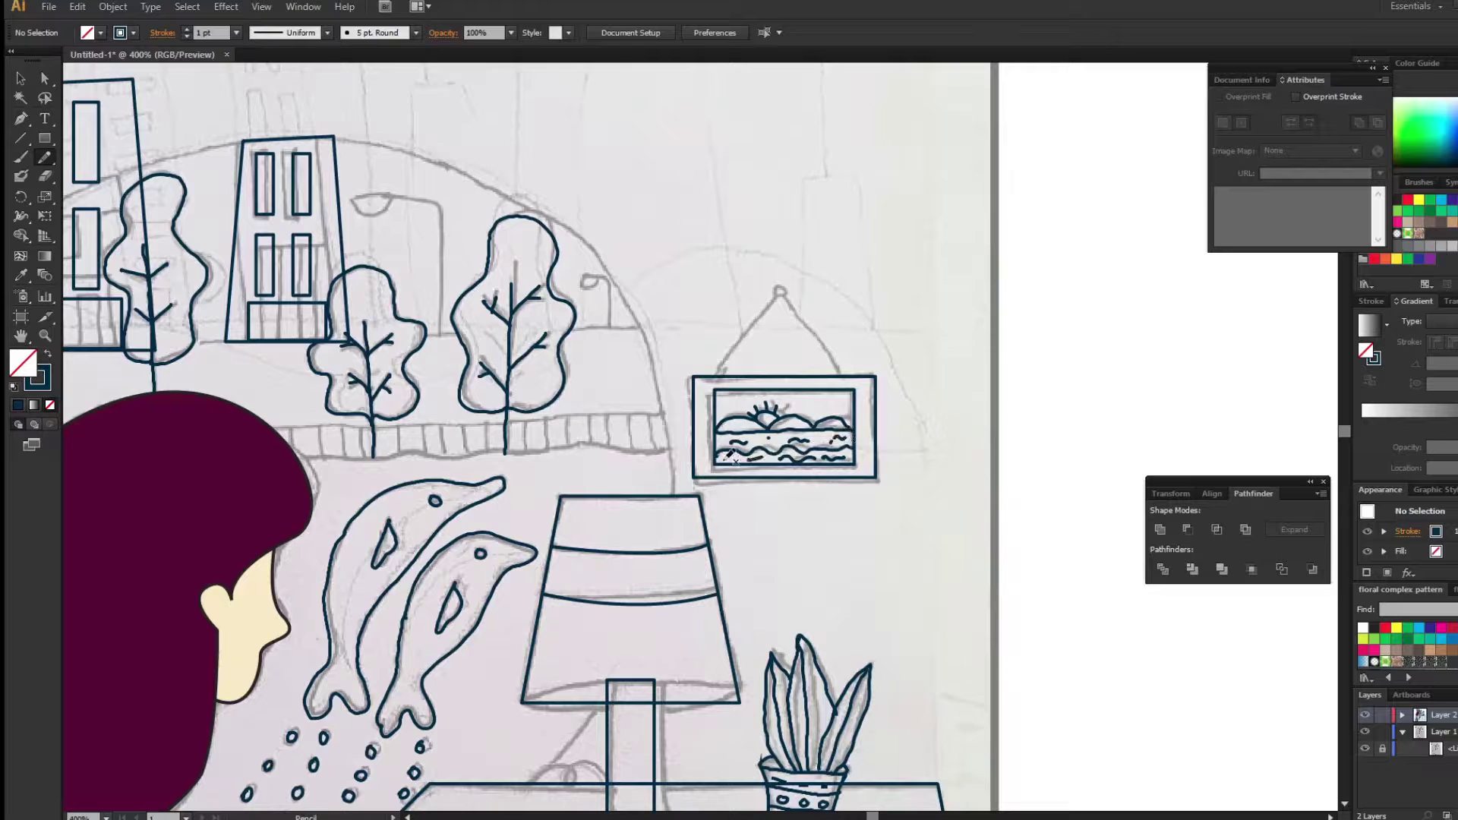
drag(765, 315, 817, 374)
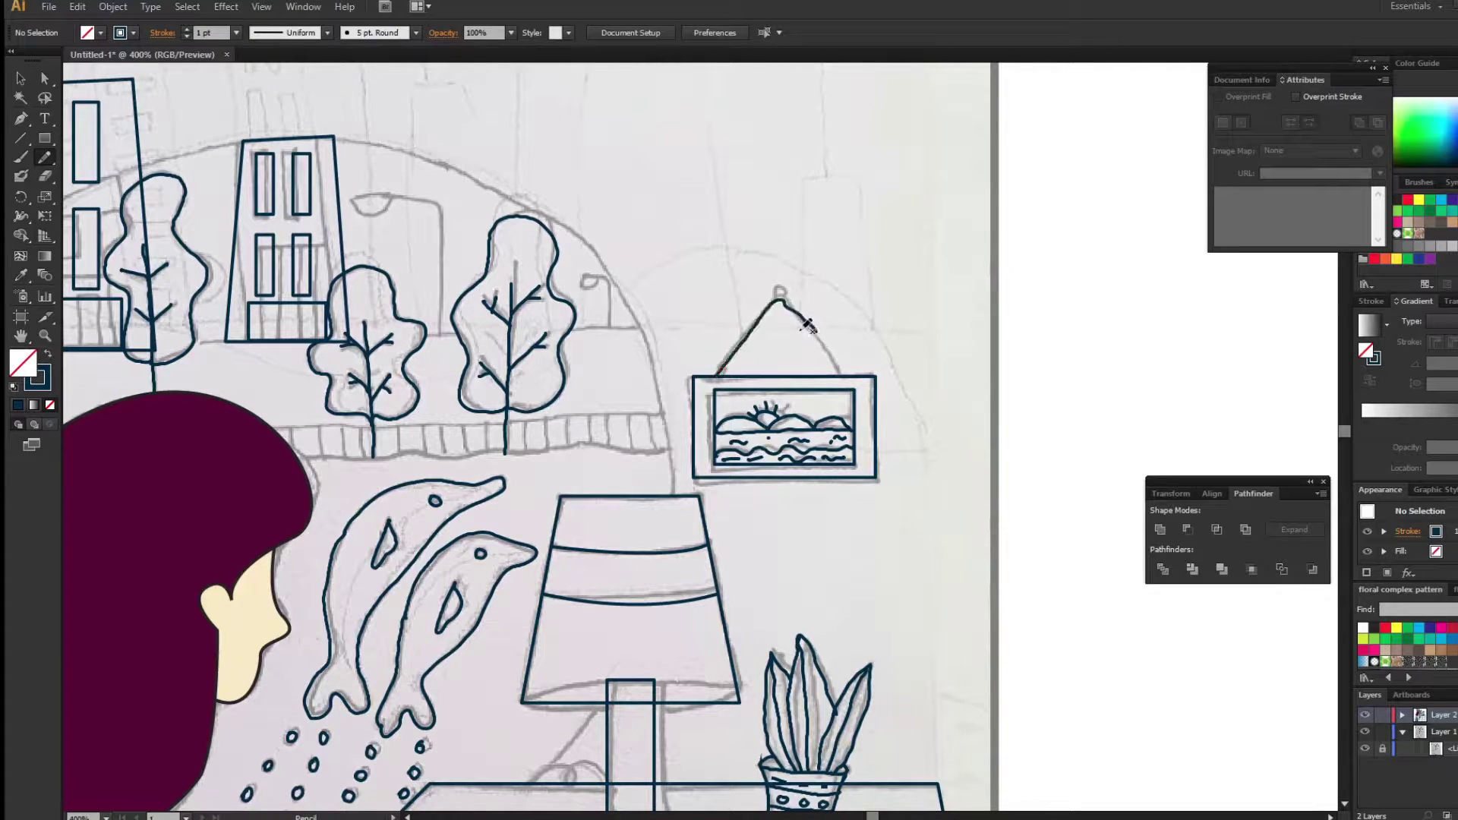
key(ctrl+z)
Add a tiny nail circle and a triangular Pen cord, sent behind the frame.
drag(48, 135, 106, 138)
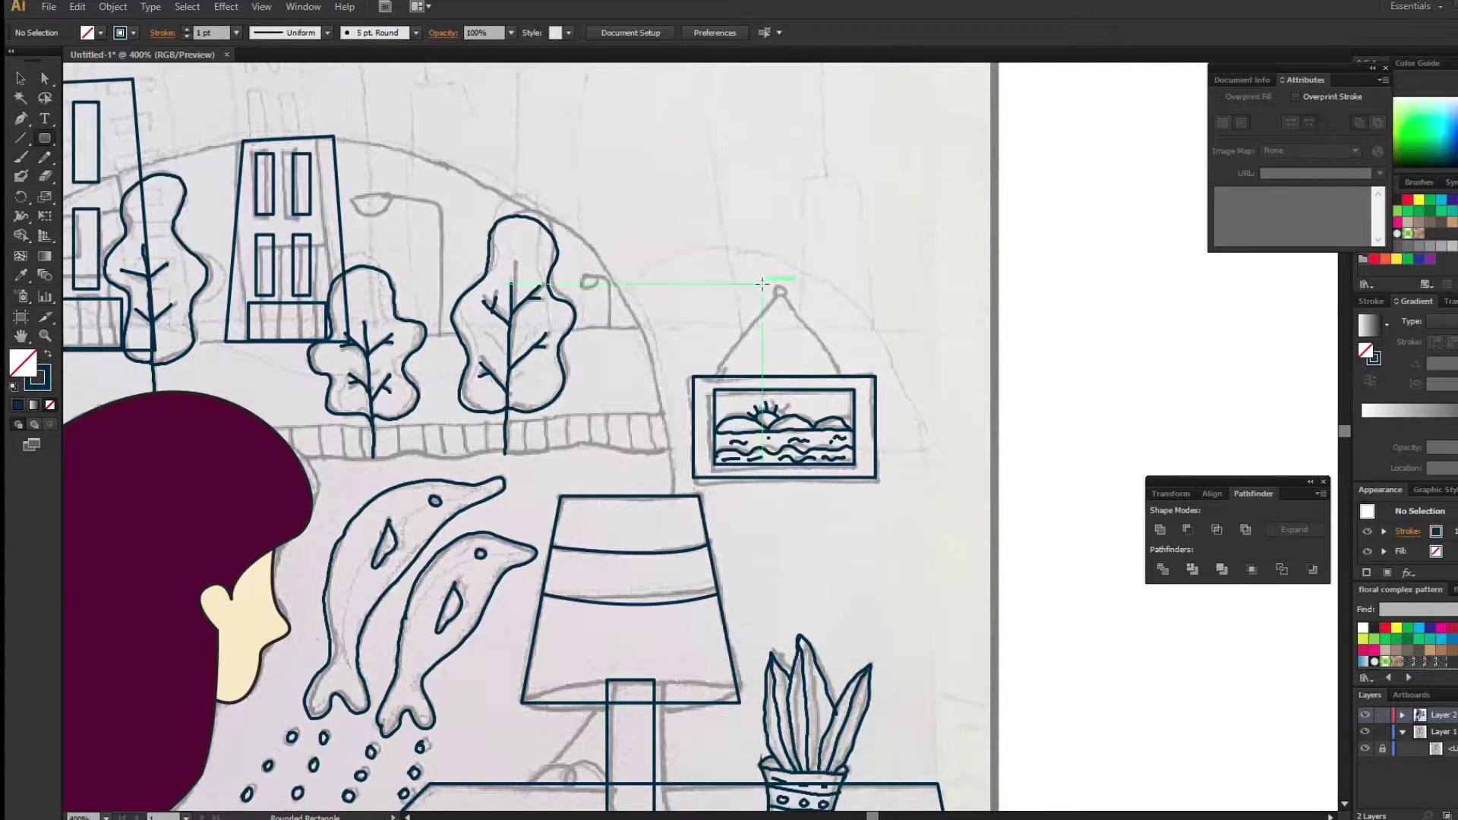
drag(775, 285, 786, 296)
click(21, 78)
click(22, 120)
click(715, 375)
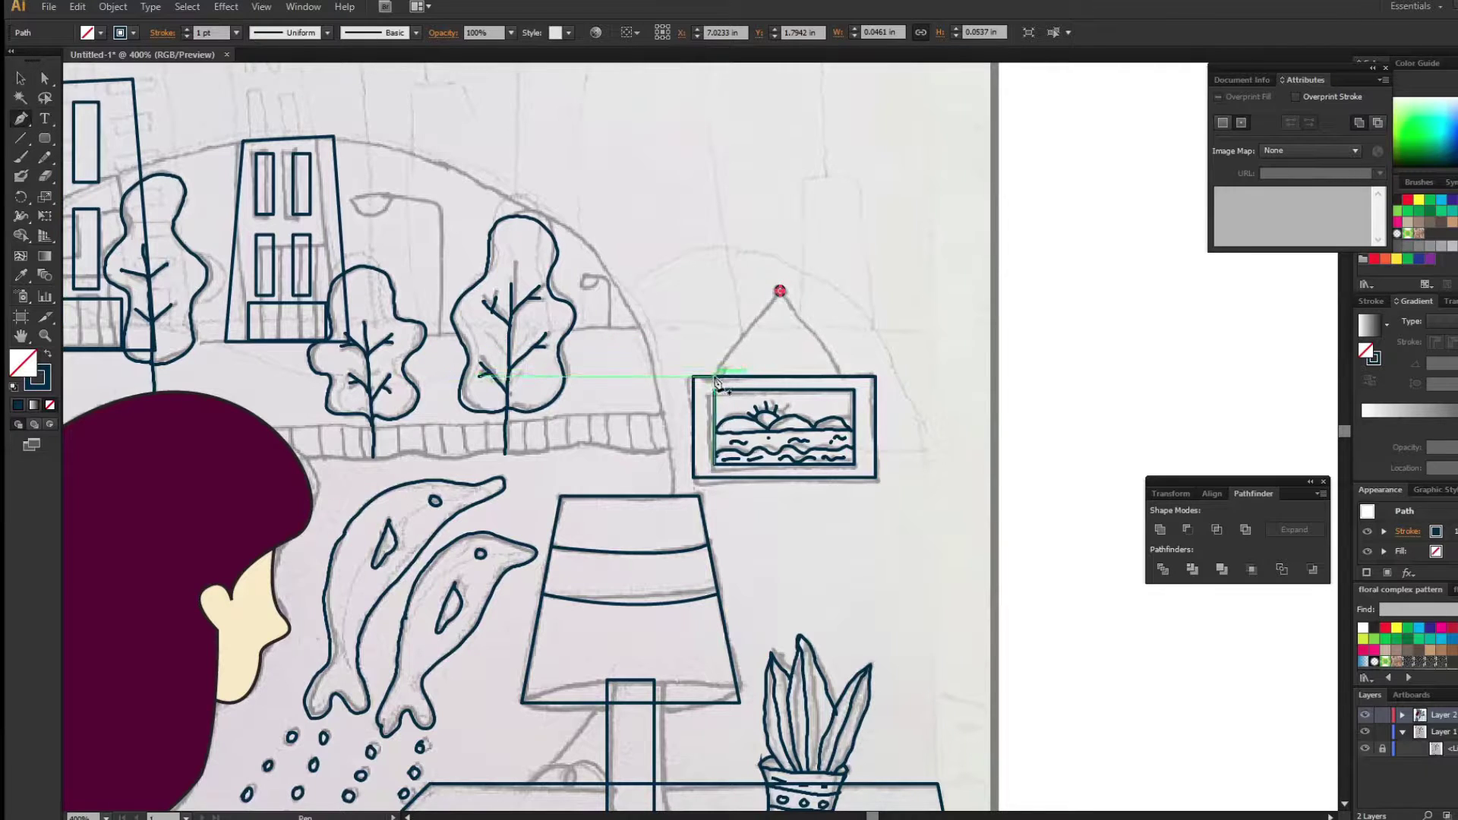
click(780, 291)
click(840, 375)
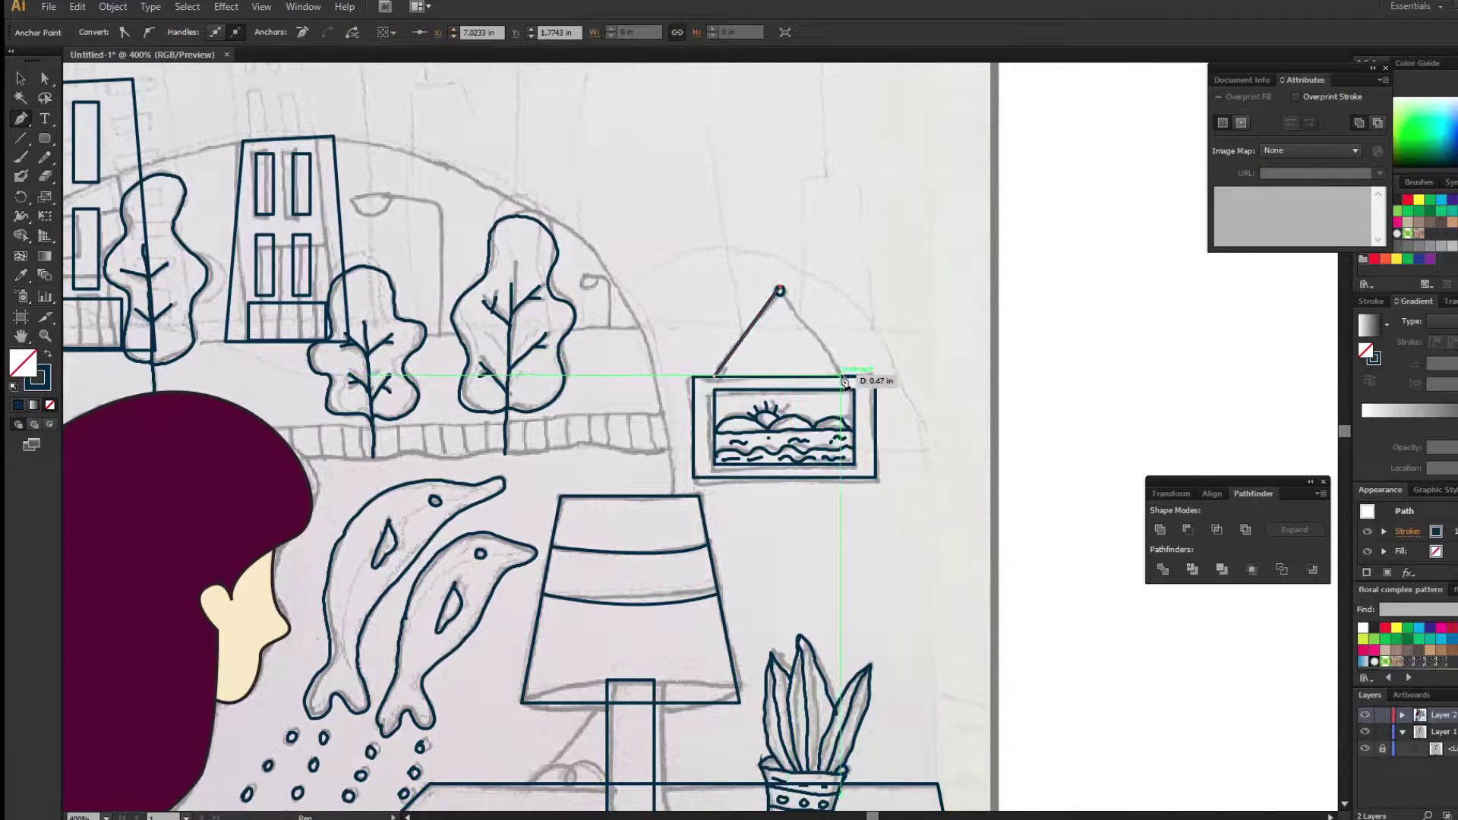
right_click(782, 289)
click(995, 599)
drag(320, 533, 762, 610)
Draw a large circle over the girl's head, then reposition and enlarge it slightly.
key(ctrl+minus)
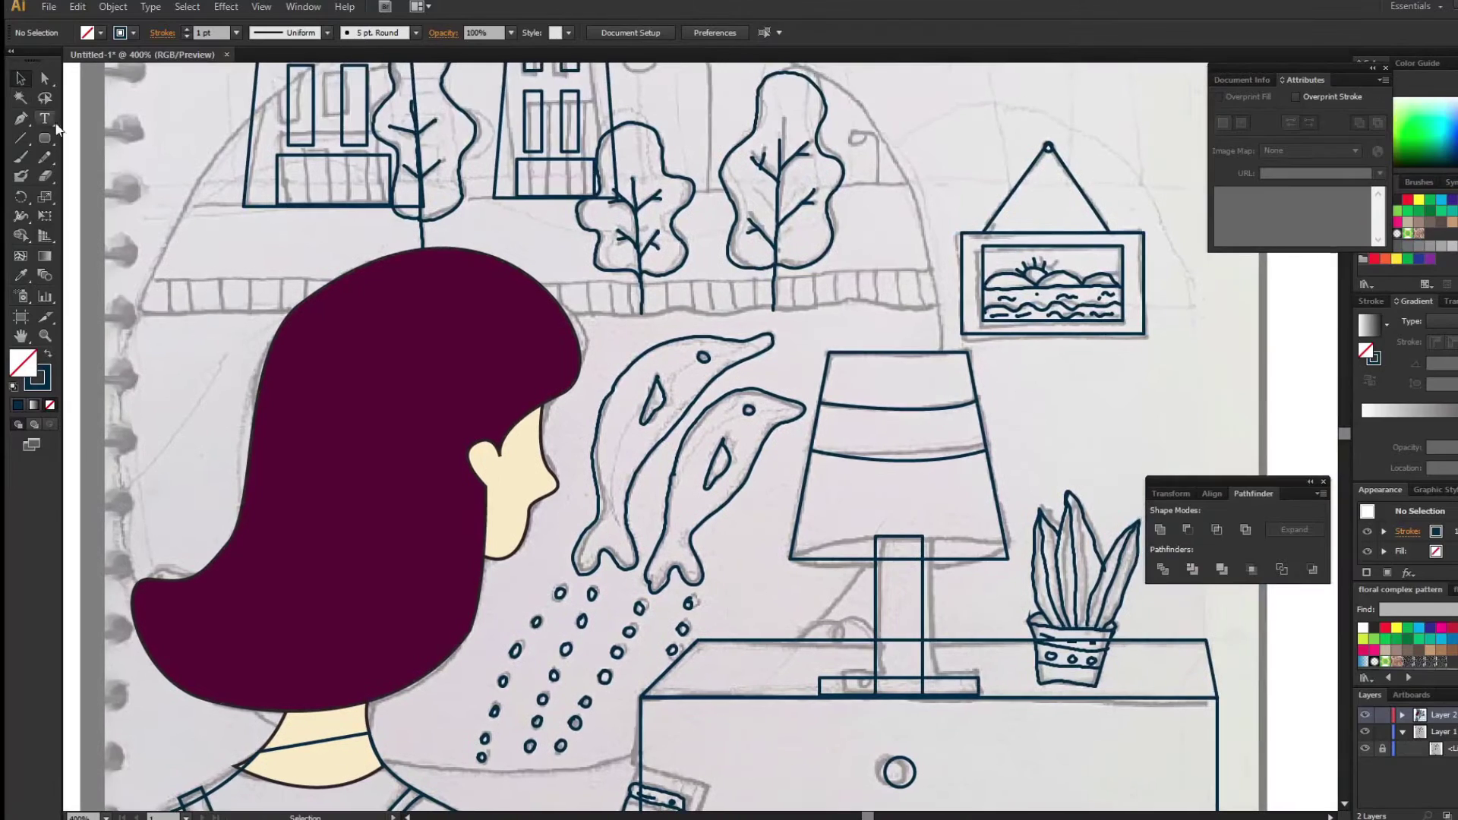
key(l)
key(ctrl+minus)
drag(456, 288, 911, 732)
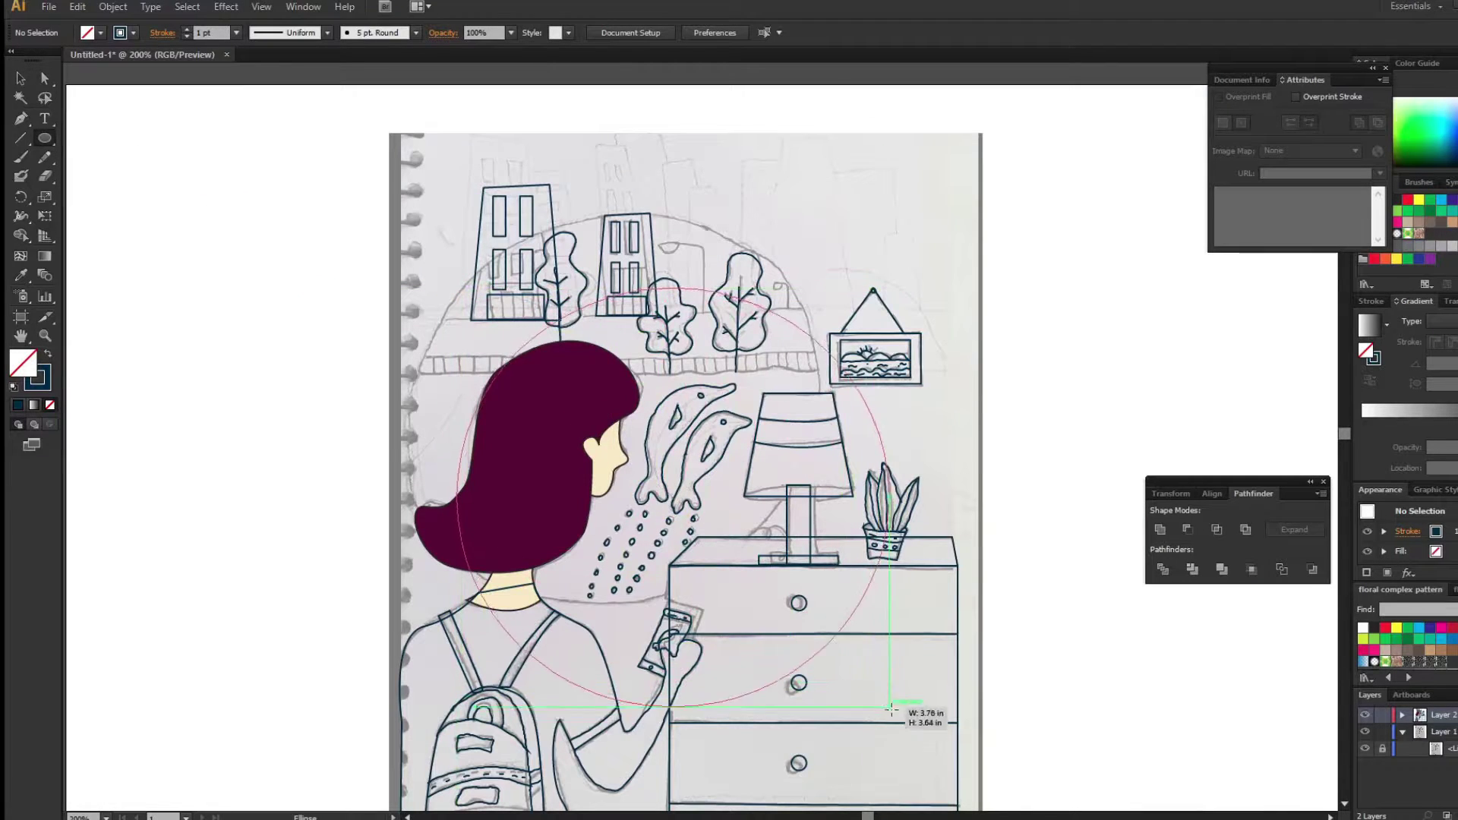
key(v)
drag(801, 698, 750, 627)
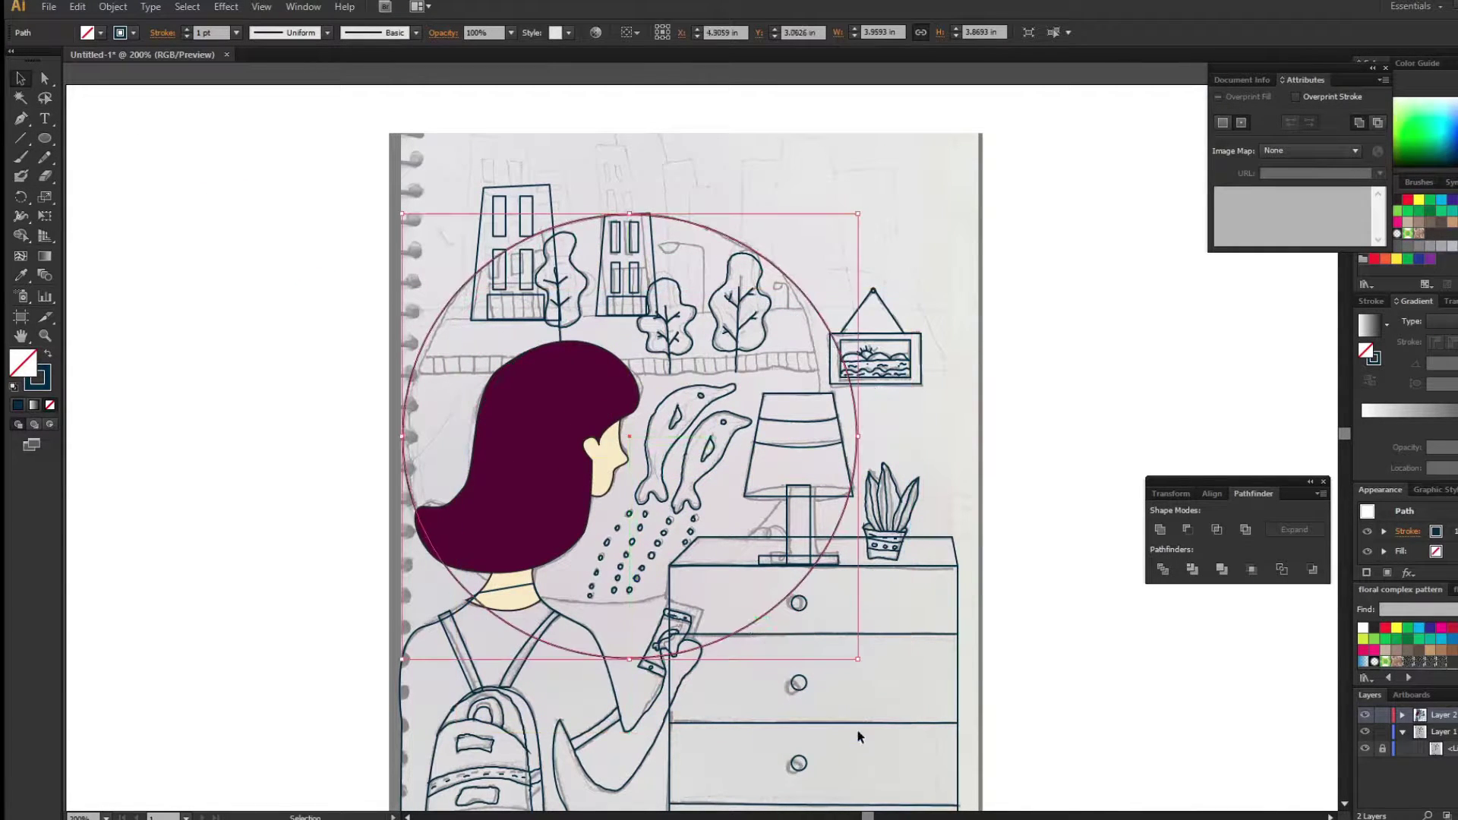
drag(402, 659, 413, 602)
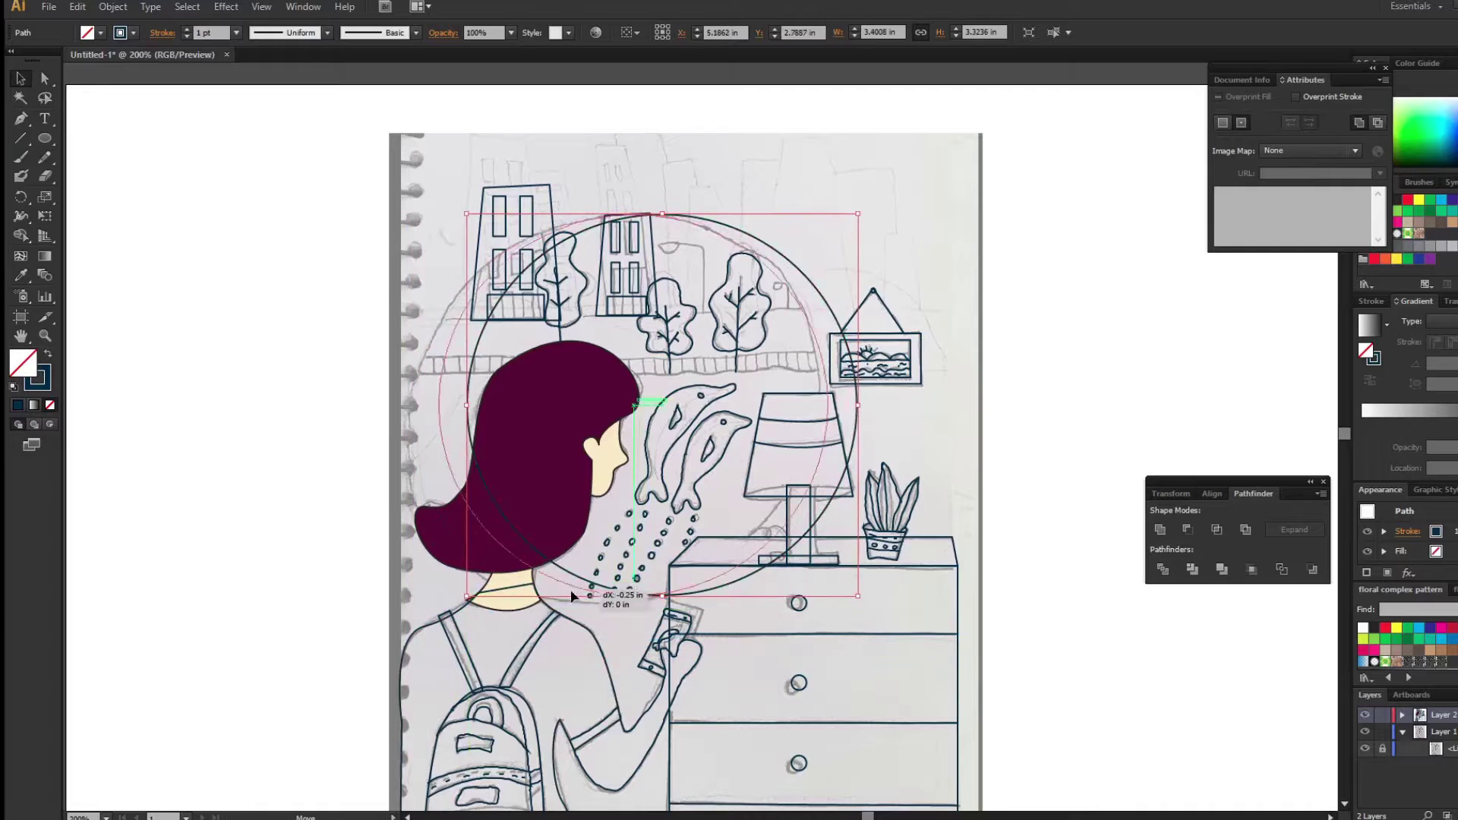
mouse_move(857, 214)
mouse_down()
mouse_move(808, 217)
mouse_move(827, 199)
mouse_up()
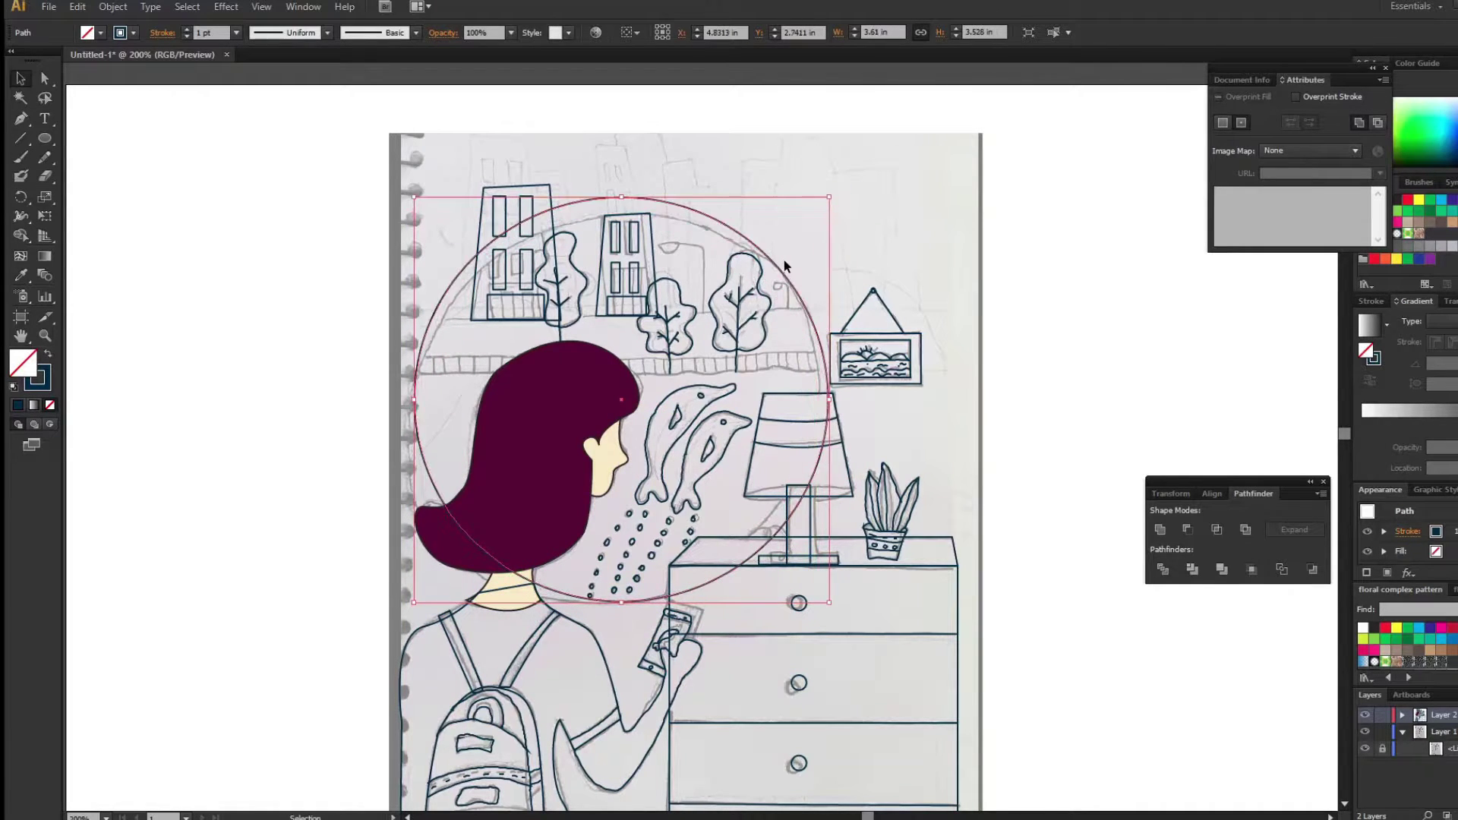
drag(773, 266, 777, 277)
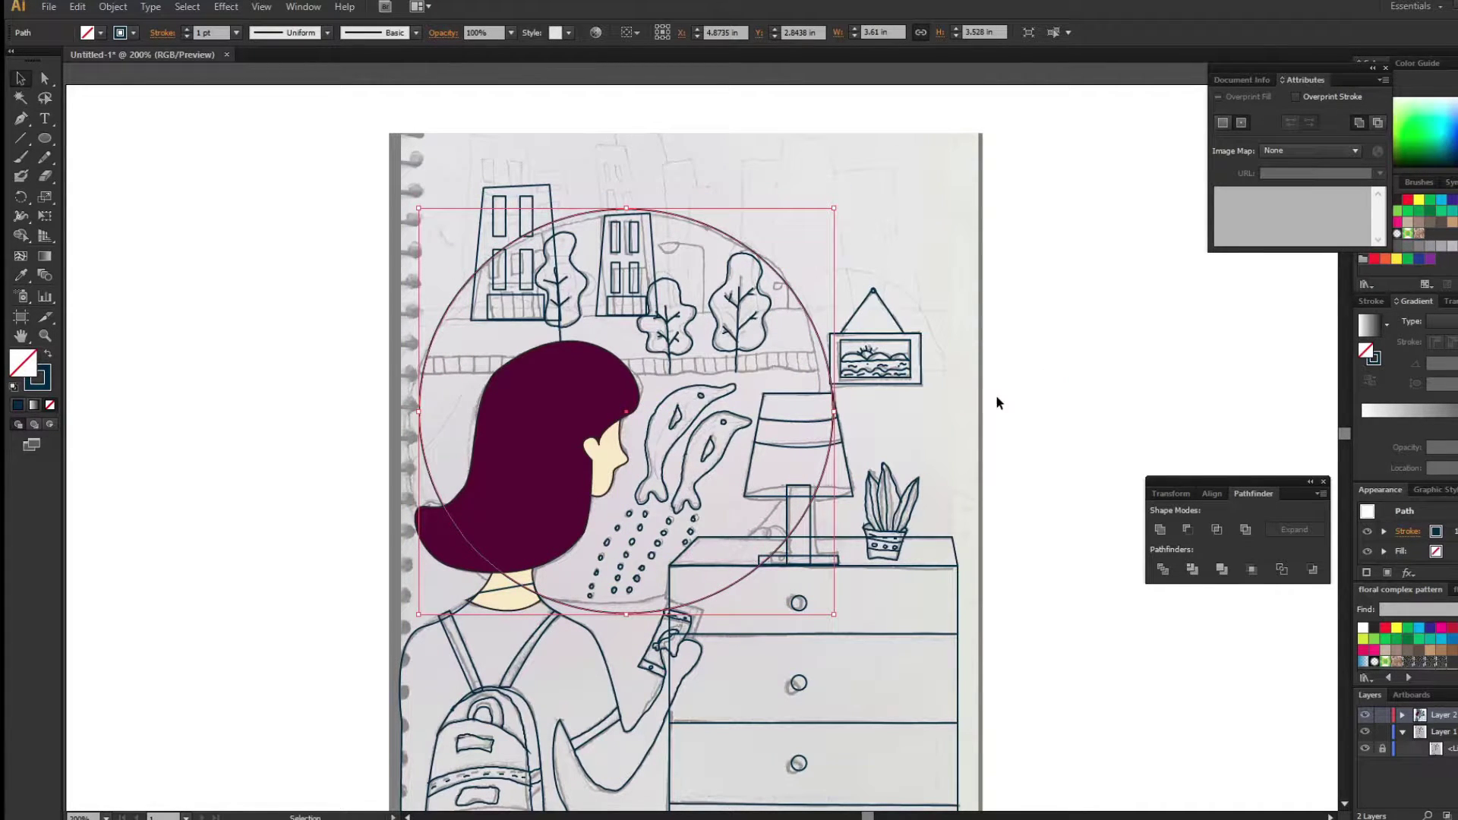
Move the framed wall picture a little to the right.
shift+click(881, 372)
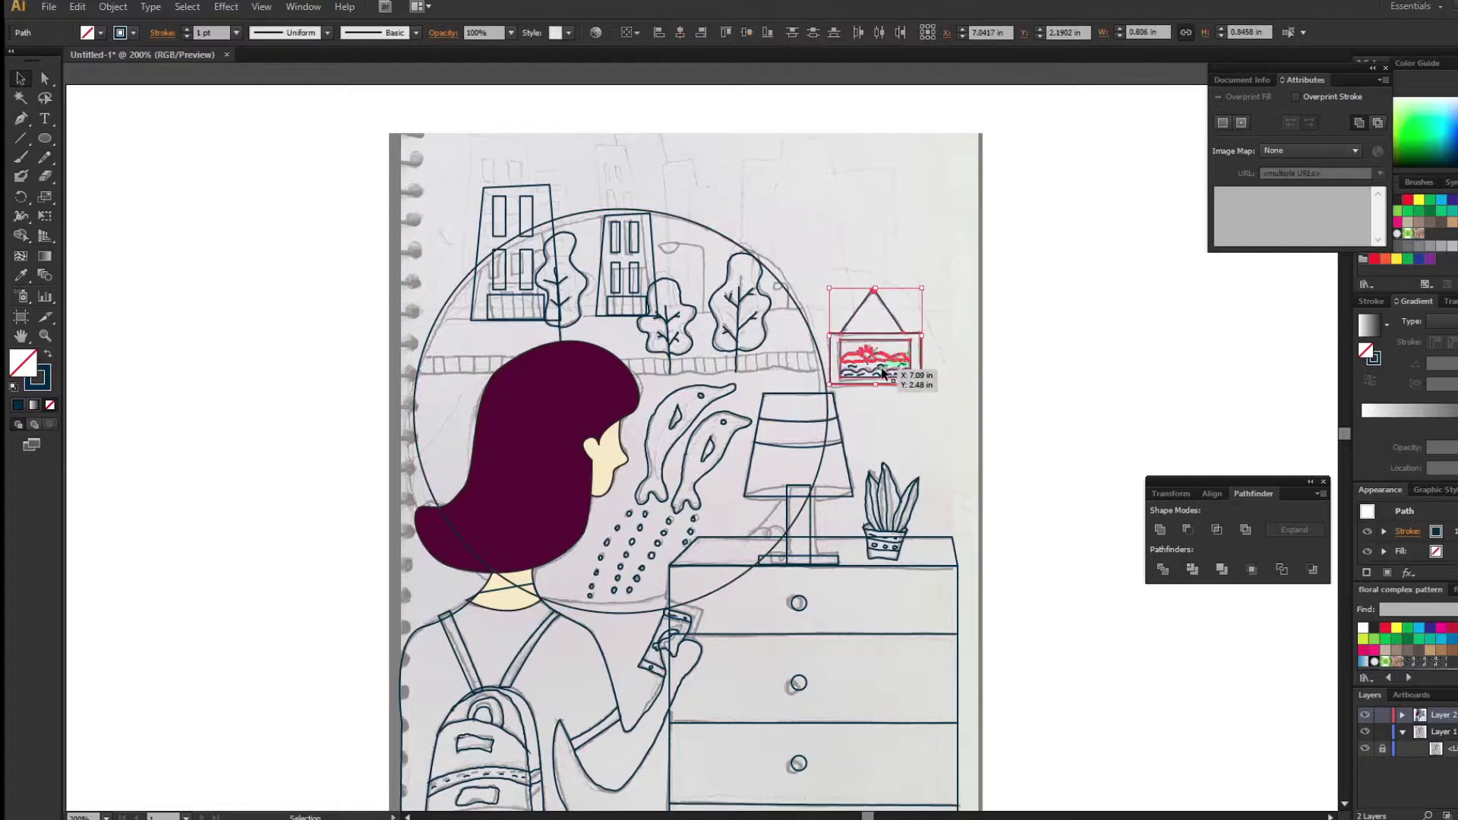
click(1044, 377)
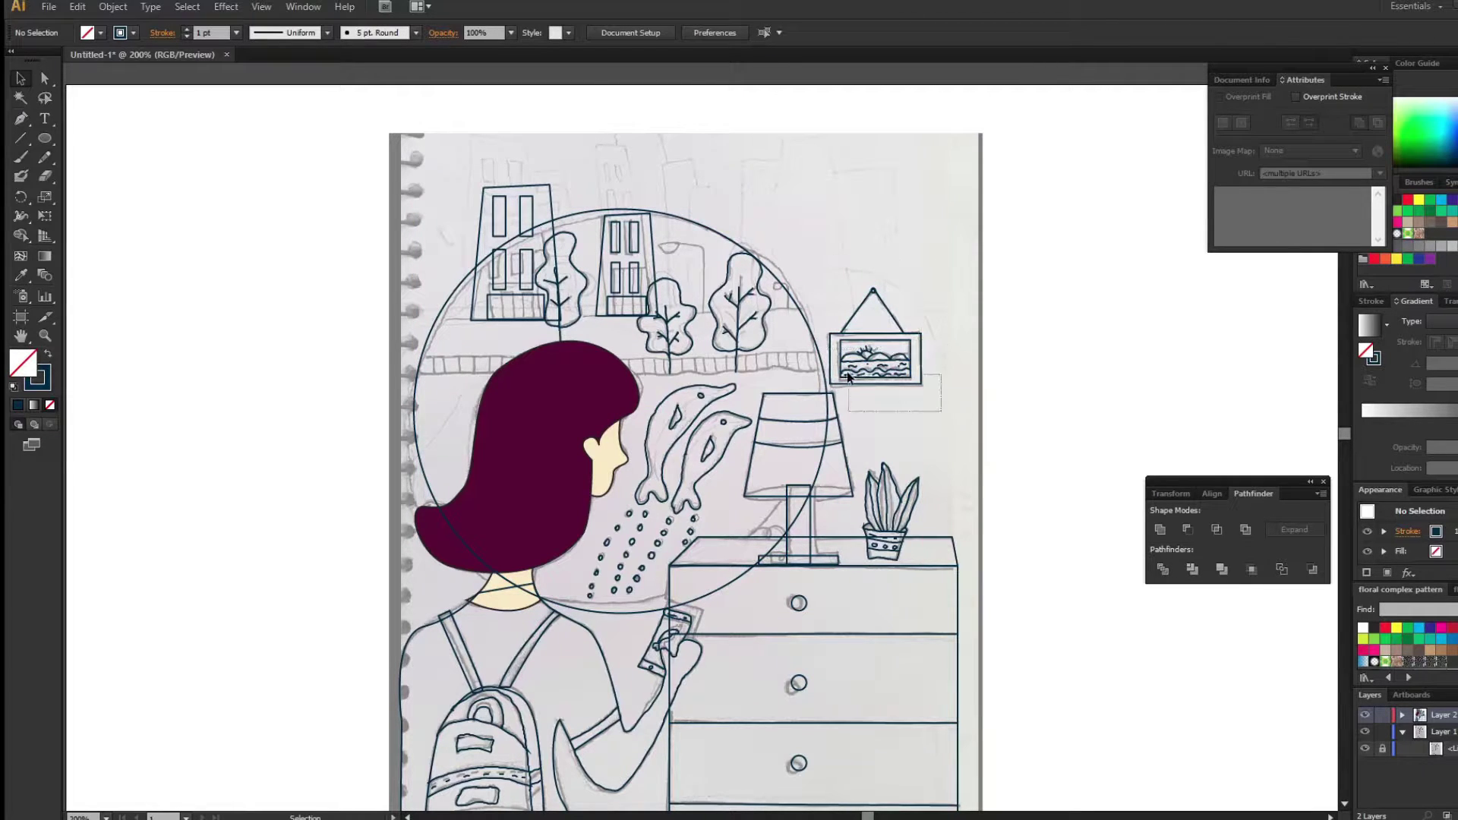
drag(844, 301, 869, 301)
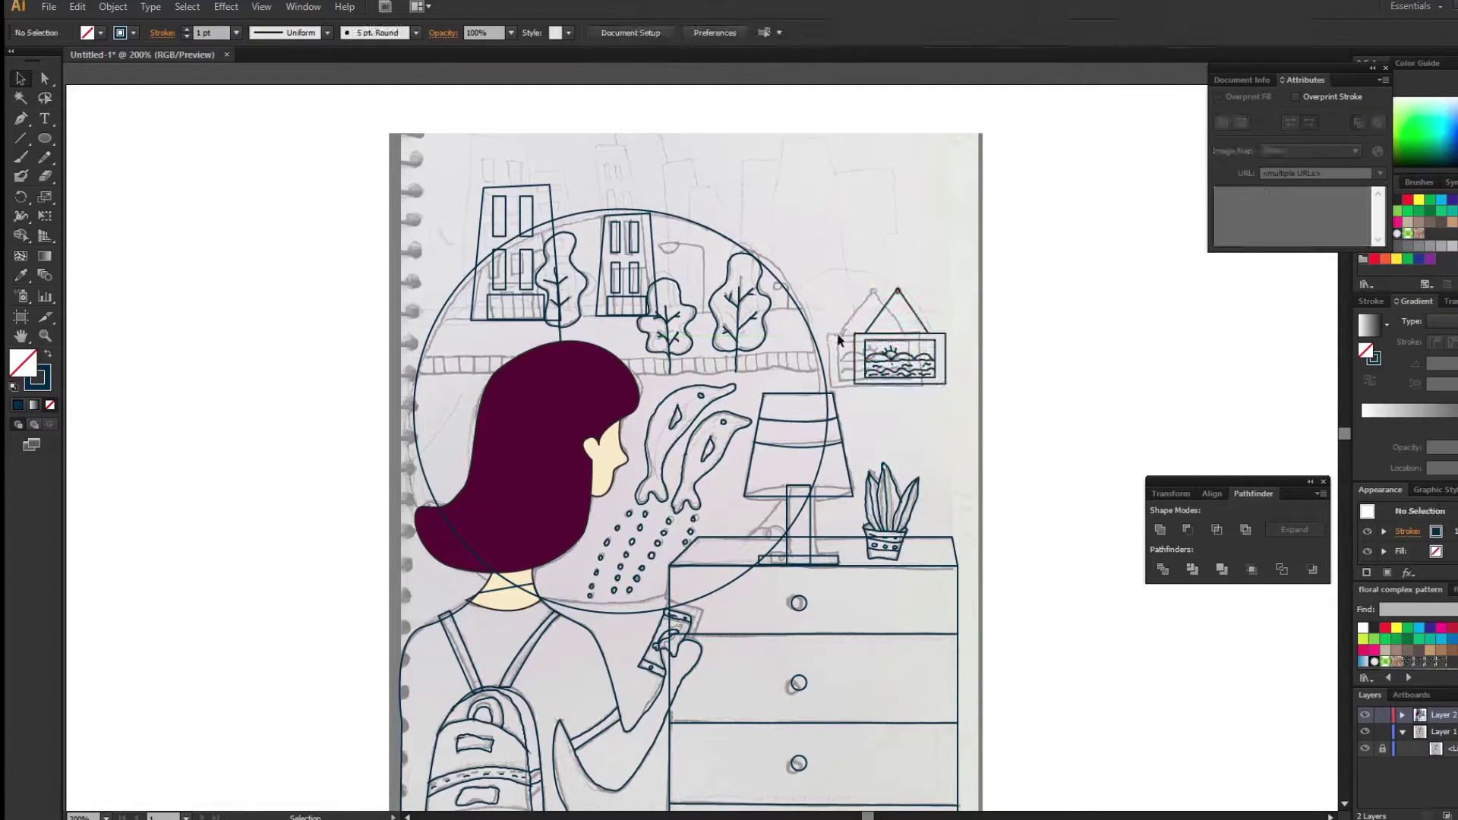
click(687, 220)
click(1011, 521)
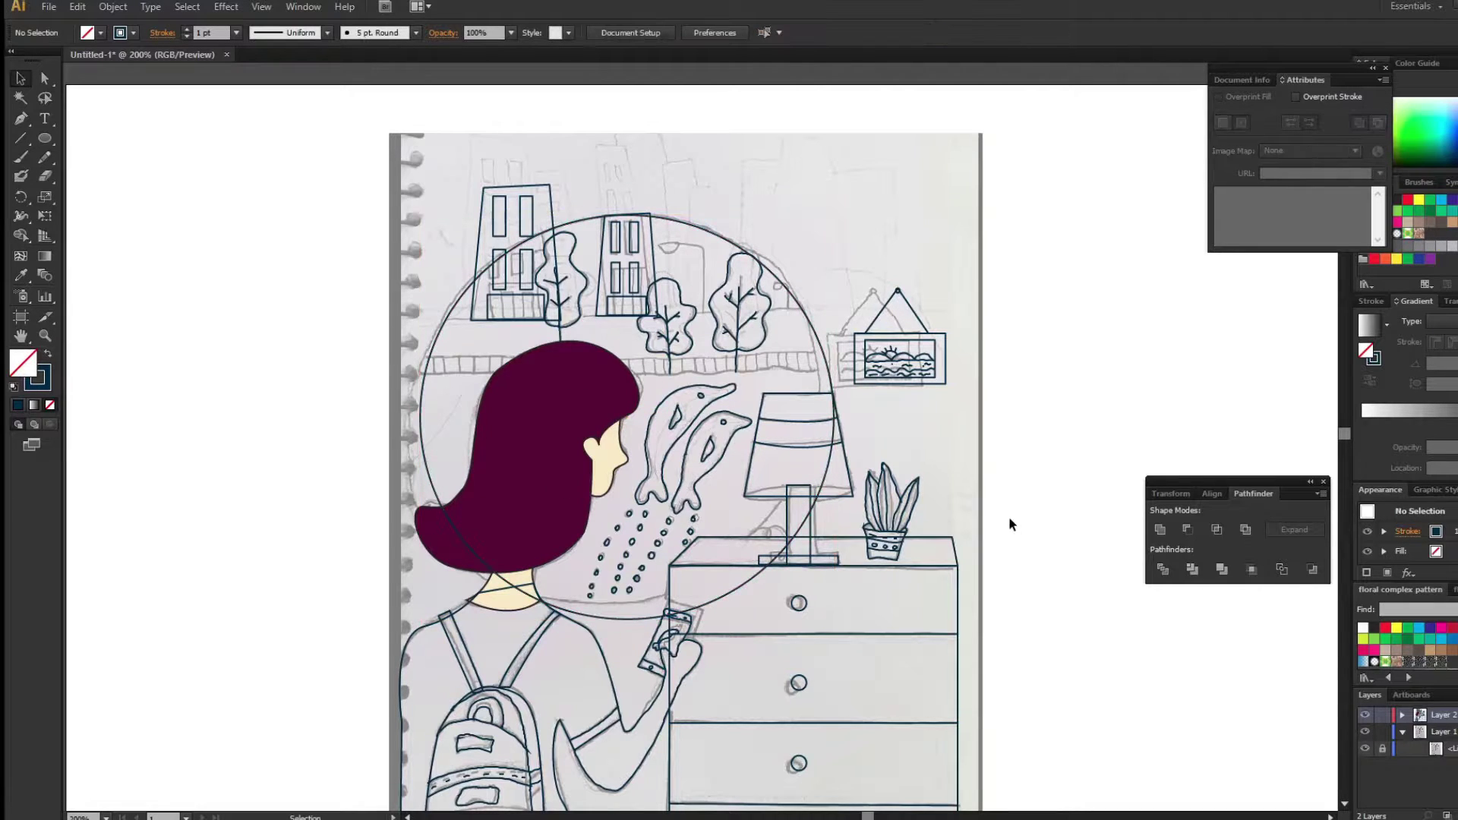
Draw a long thin rounded-rectangle shelf across the railing.
click(44, 79)
click(649, 215)
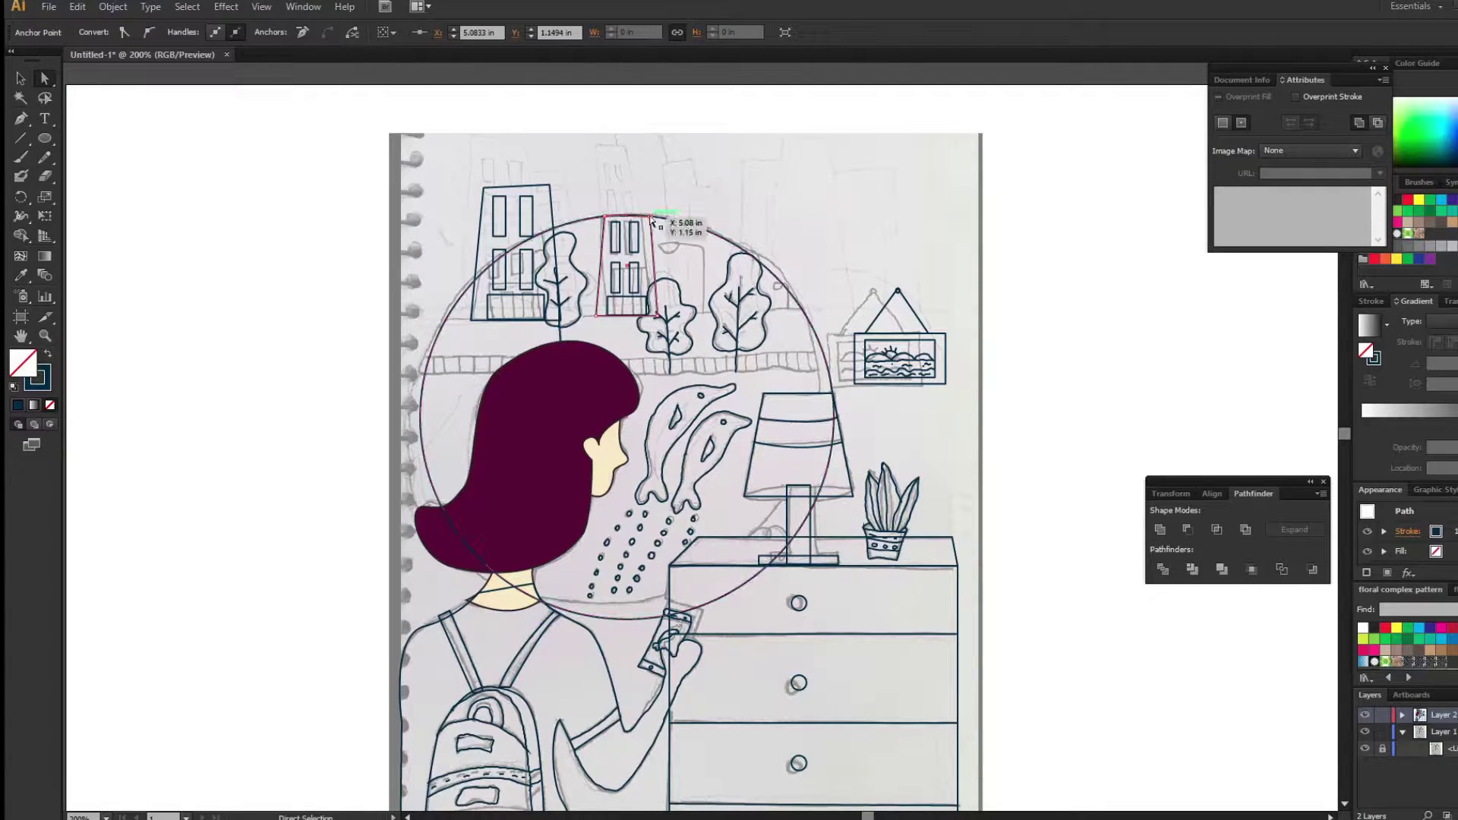
click(111, 156)
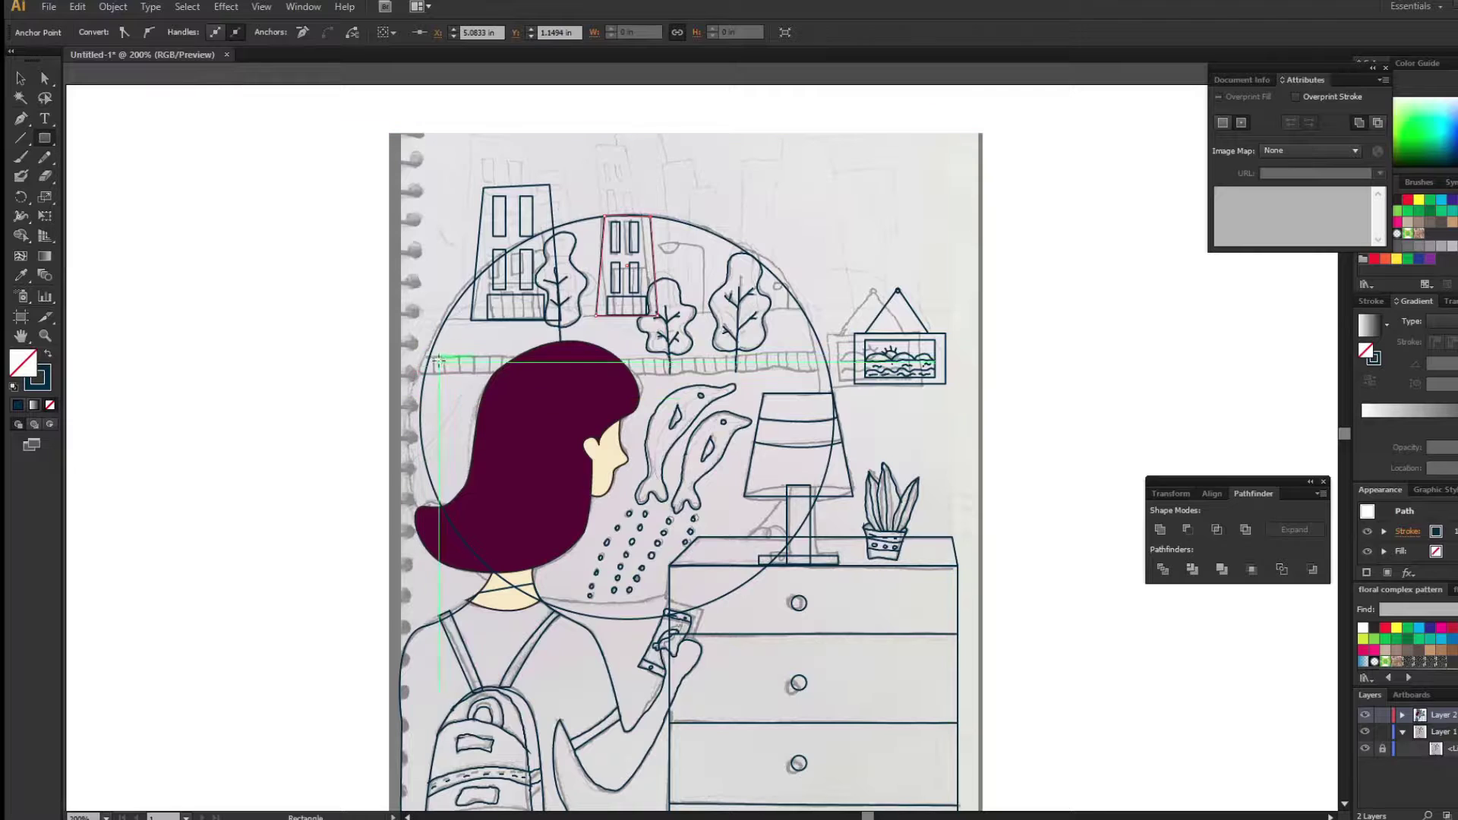
drag(429, 355, 829, 372)
Widen the shelf rectangle slightly and draw short vertical bars at both ends.
key(v)
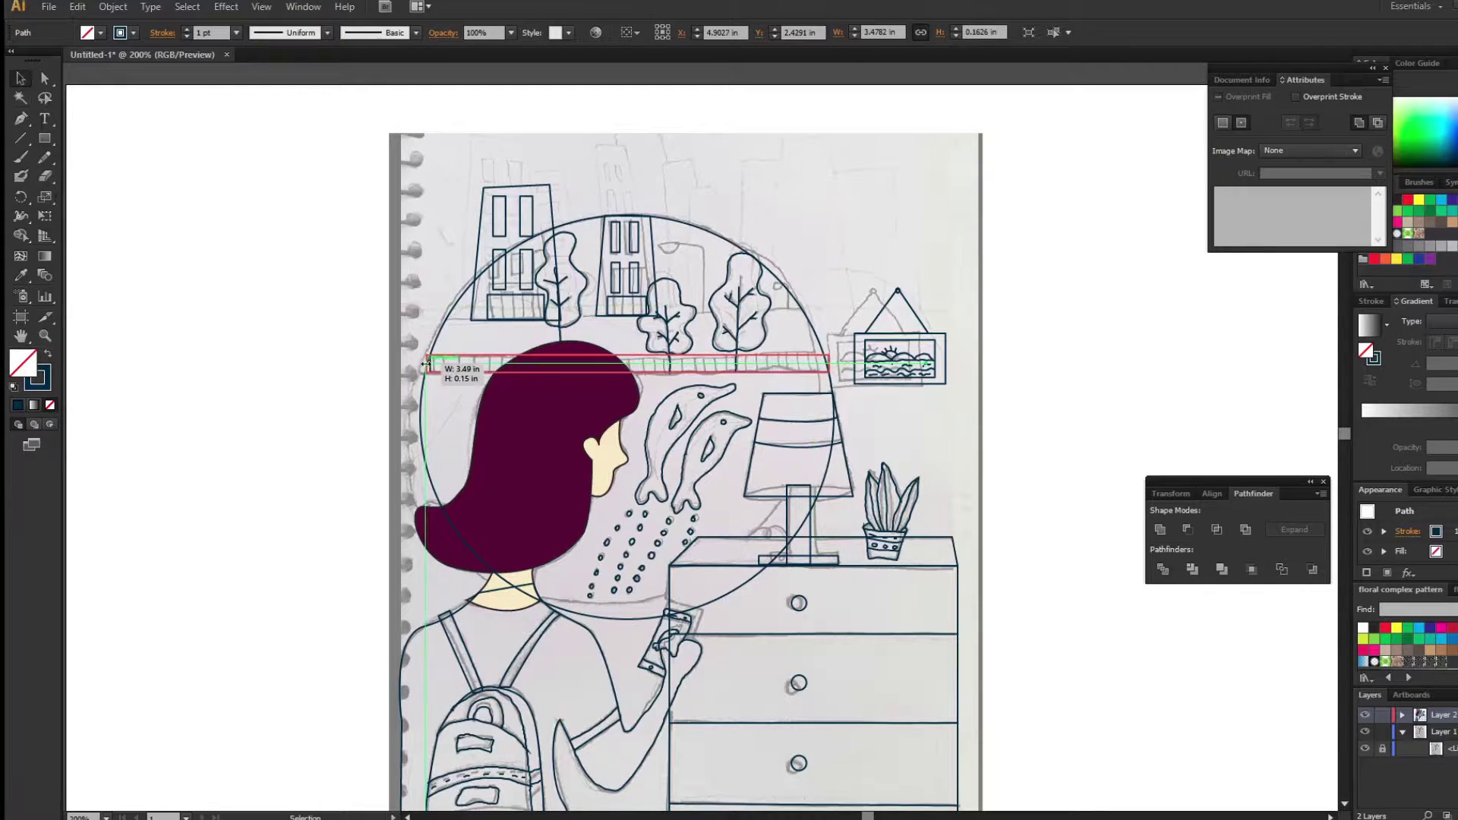
drag(426, 364, 420, 364)
key(p)
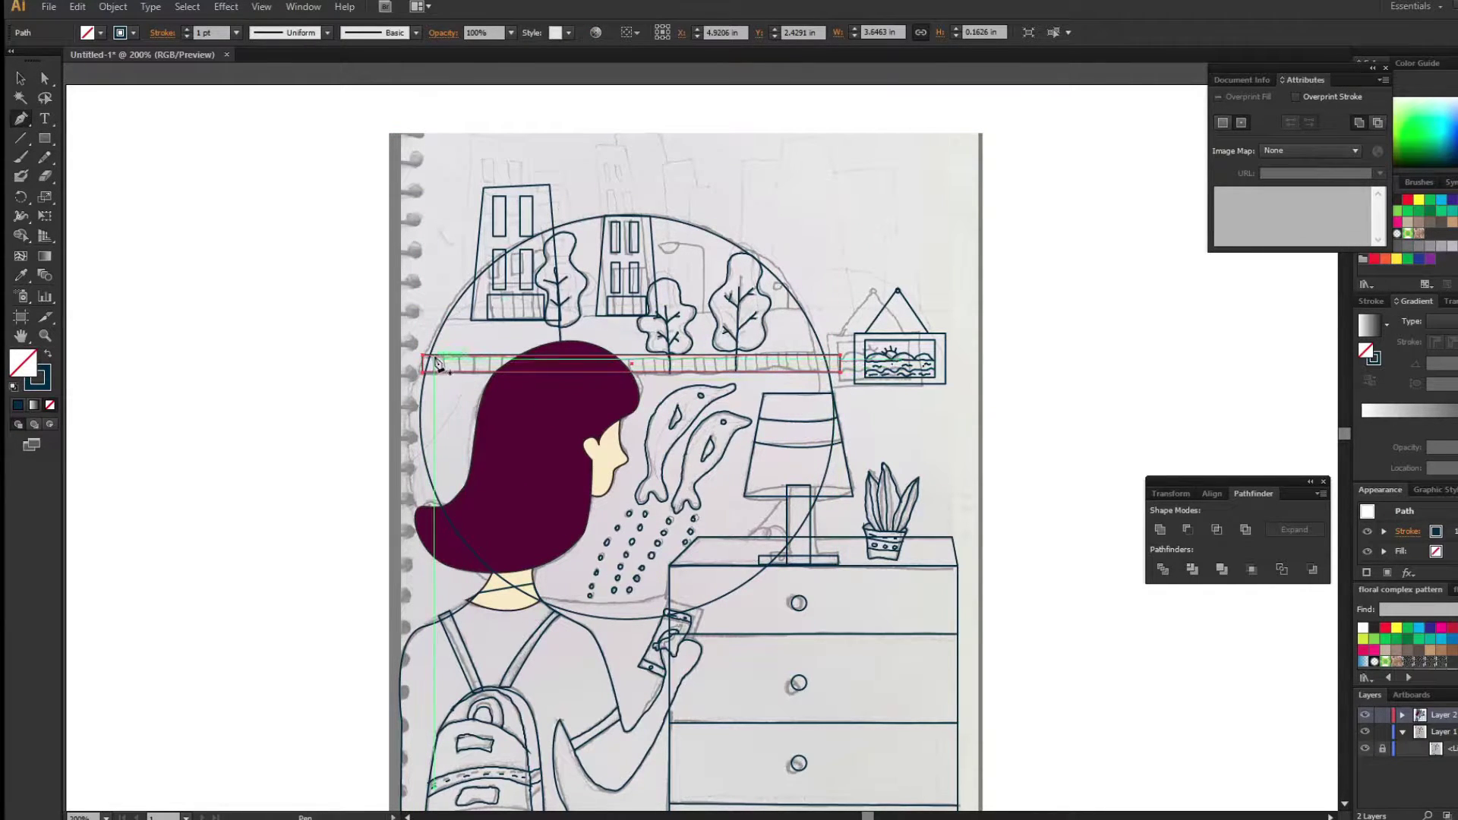
key(v)
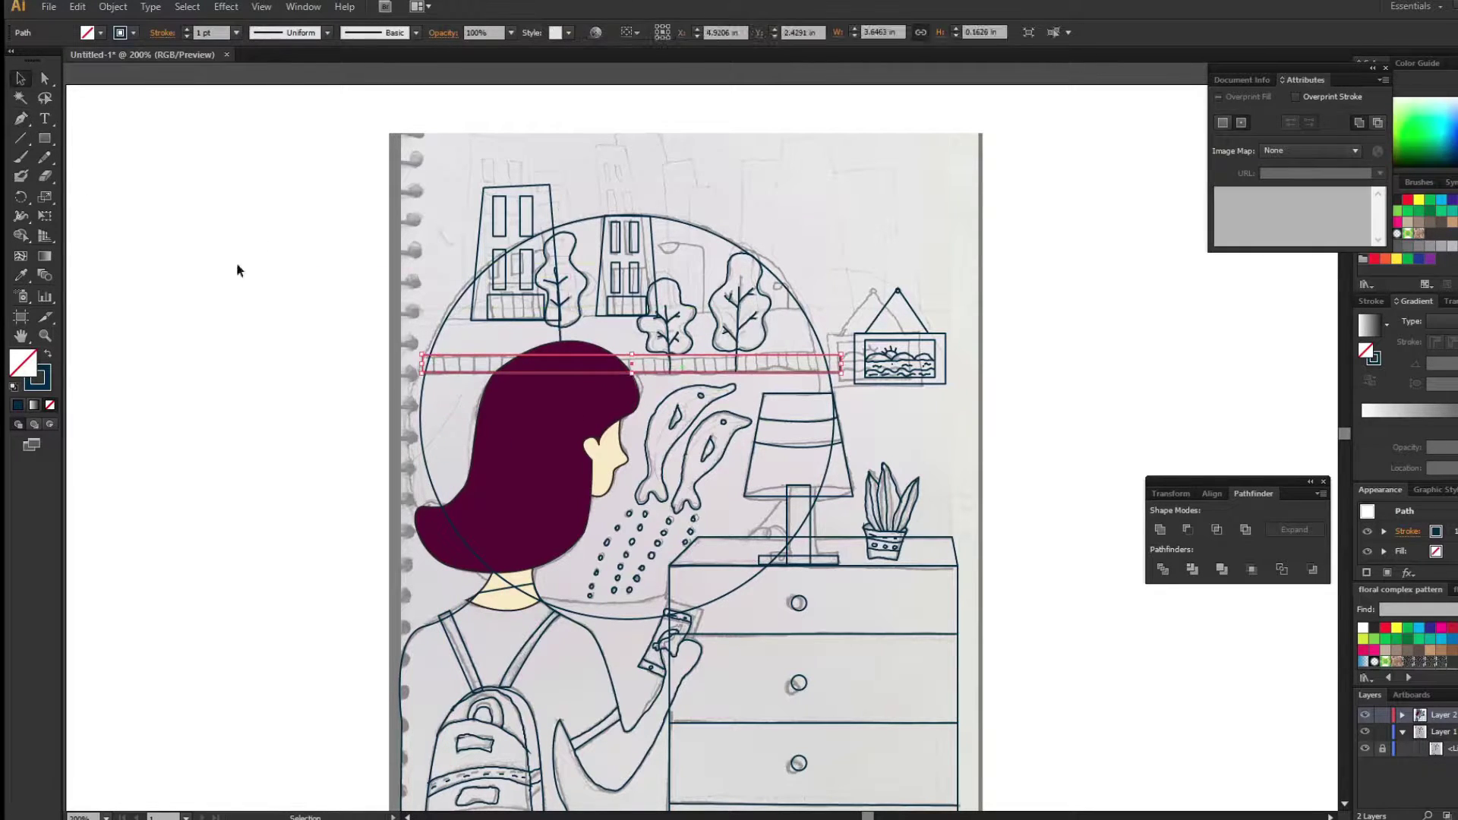
key(p)
click(438, 371)
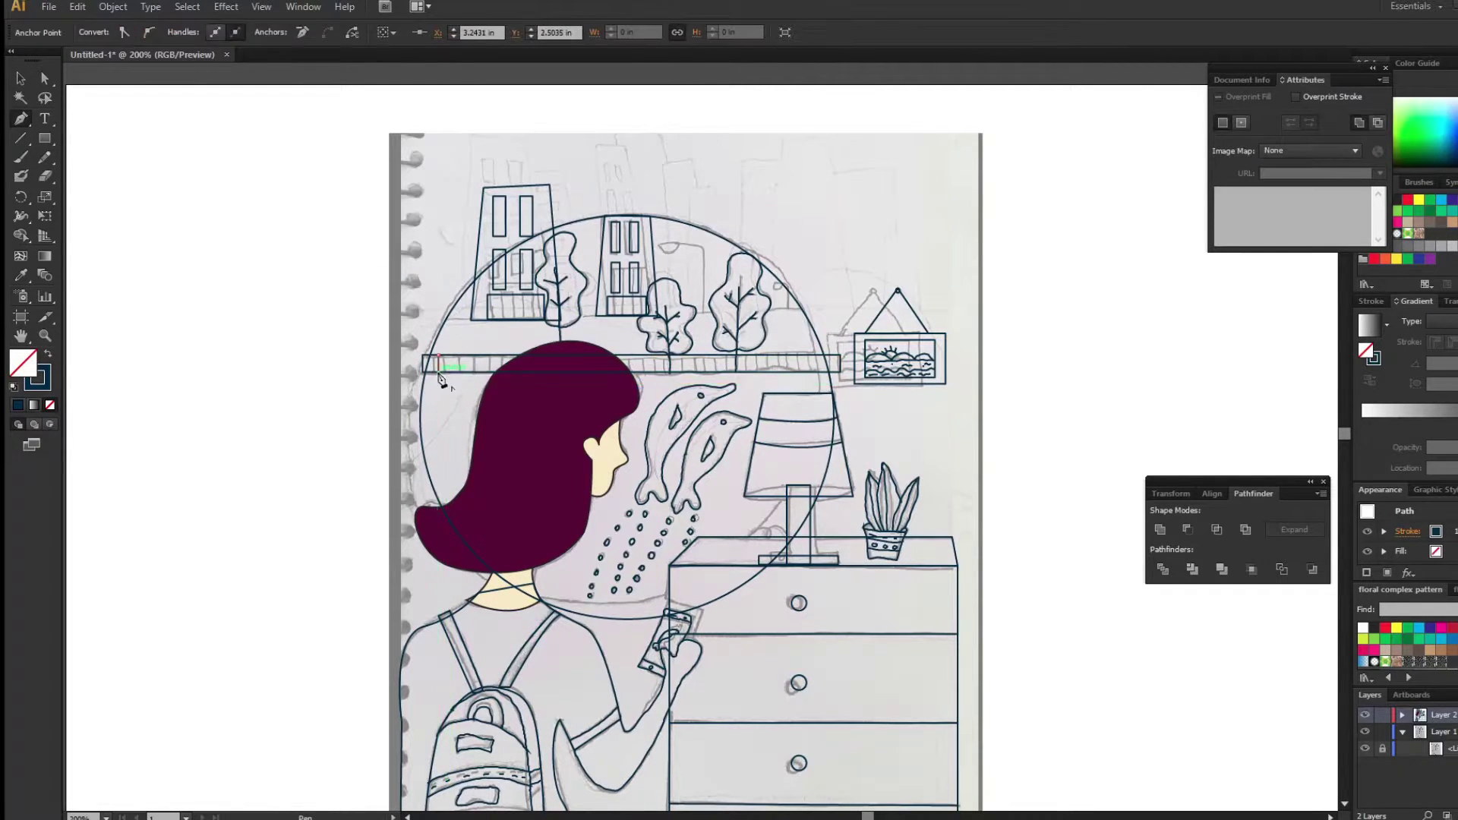
click(811, 363)
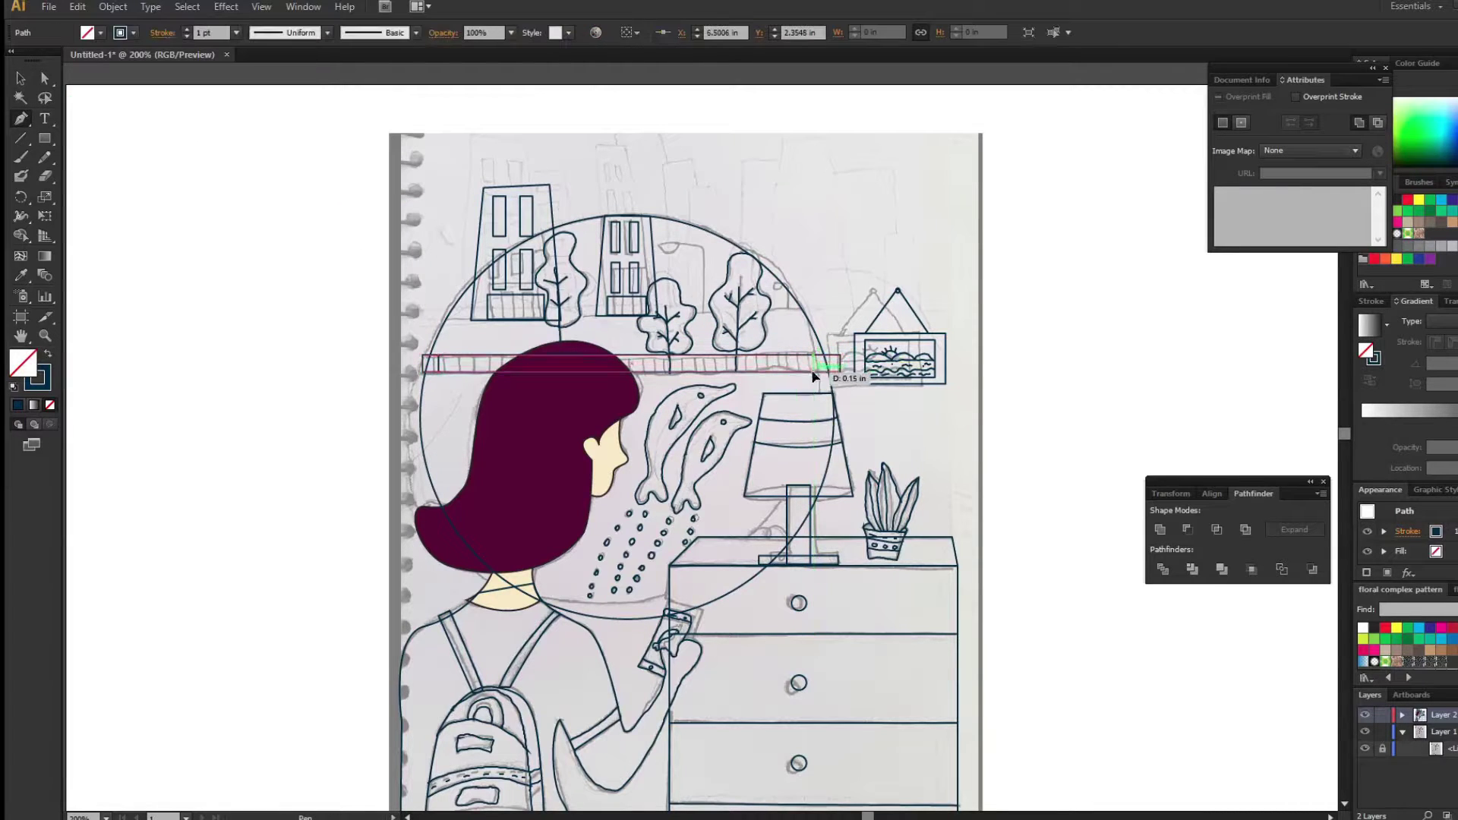
Set the Blend Options spacing to 11 Specified Steps.
double_click(45, 276)
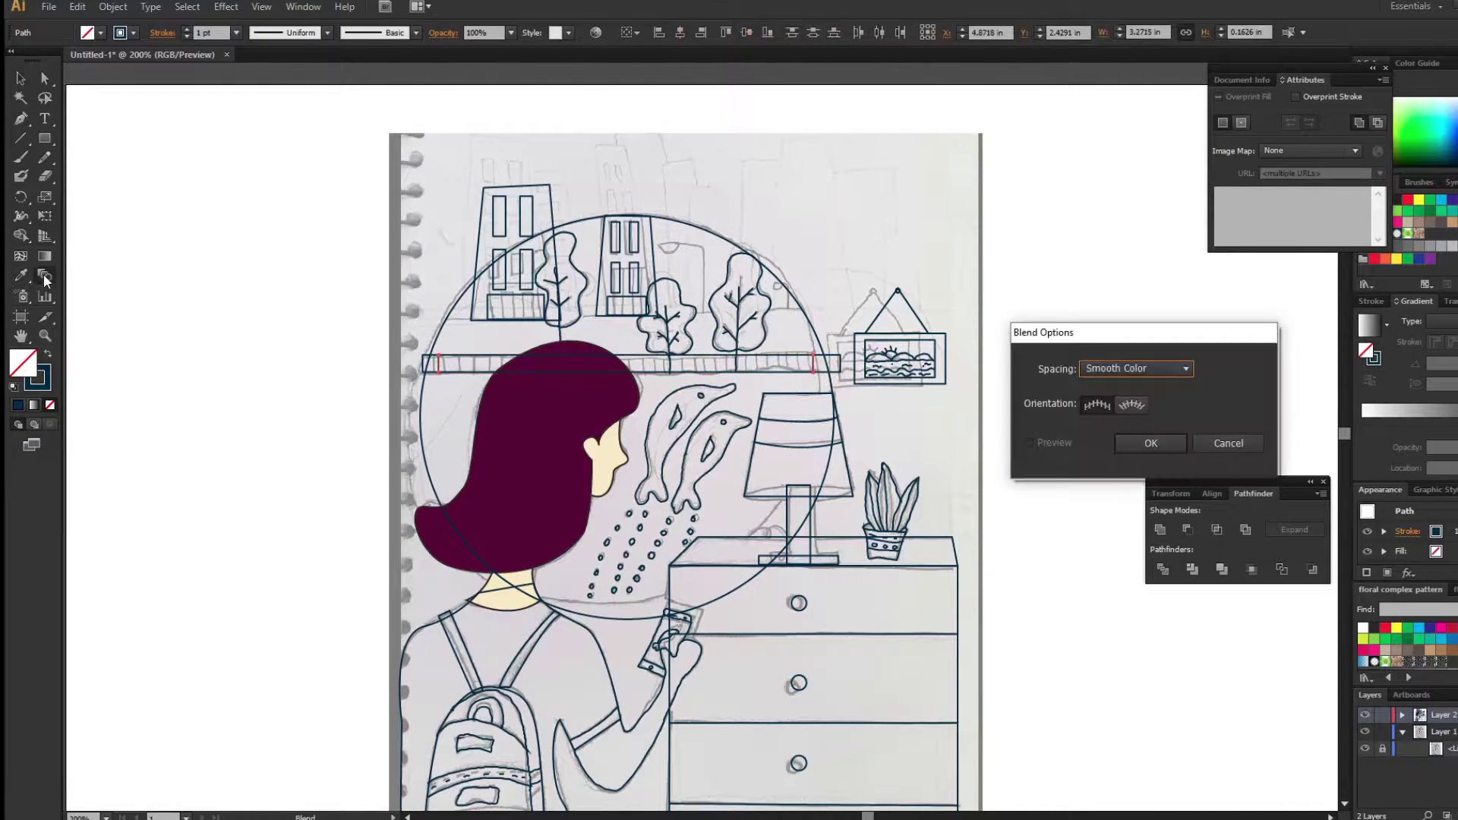
click(1136, 369)
click(1123, 396)
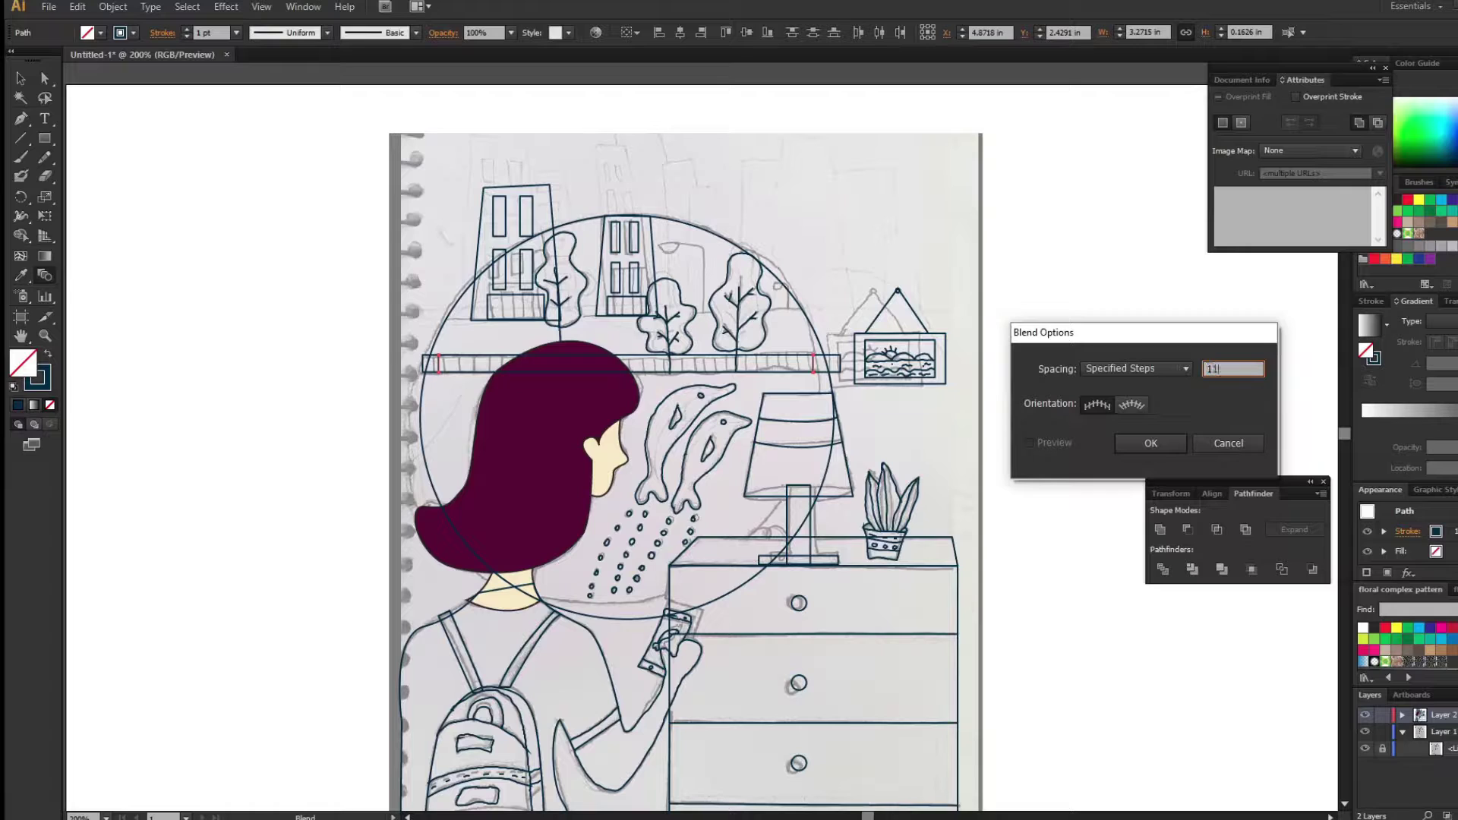
text(11)
key(Tab)
click(1149, 446)
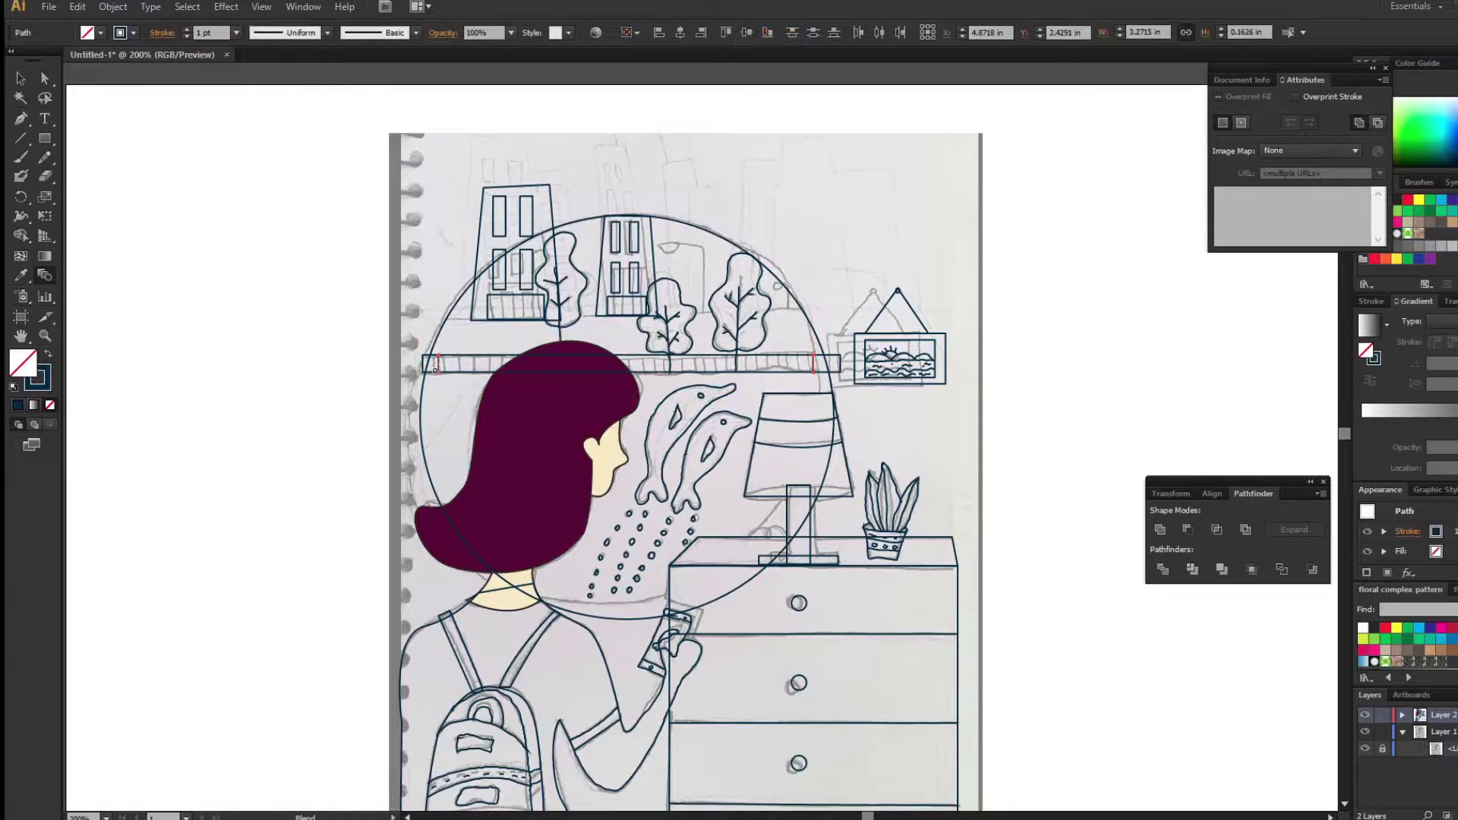
Blend the shelf's end bars, undoing a stray blend, and copy the piece rightward.
click(534, 381)
key(ctrl+z)
key(v)
click(375, 354)
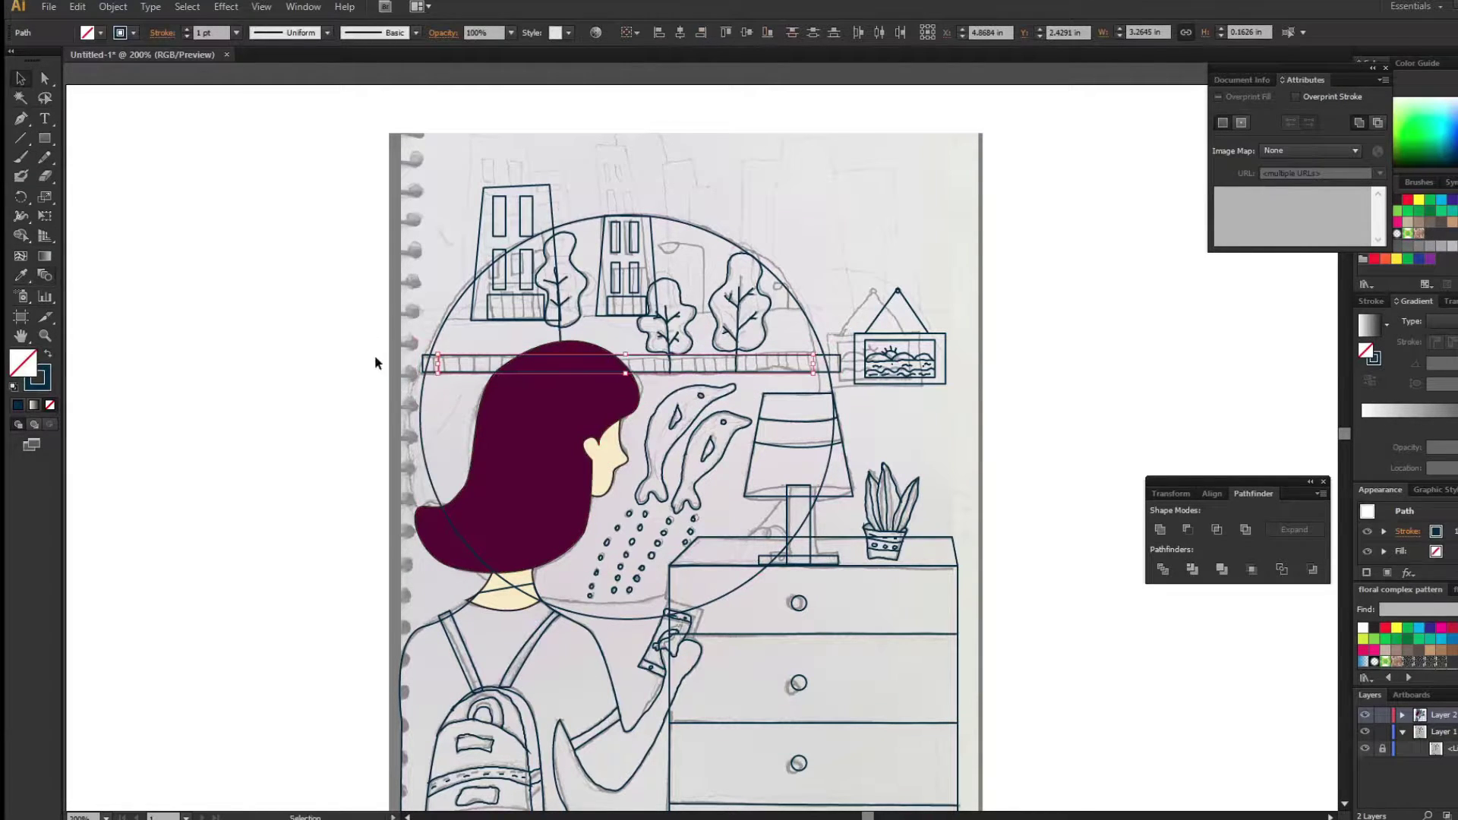
mouse_move(490, 367)
mouse_down()
mouse_move(815, 369)
mouse_move(450, 371)
mouse_move(640, 370)
mouse_up()
Try an orange fill on the girl's body and remove it again.
click(486, 374)
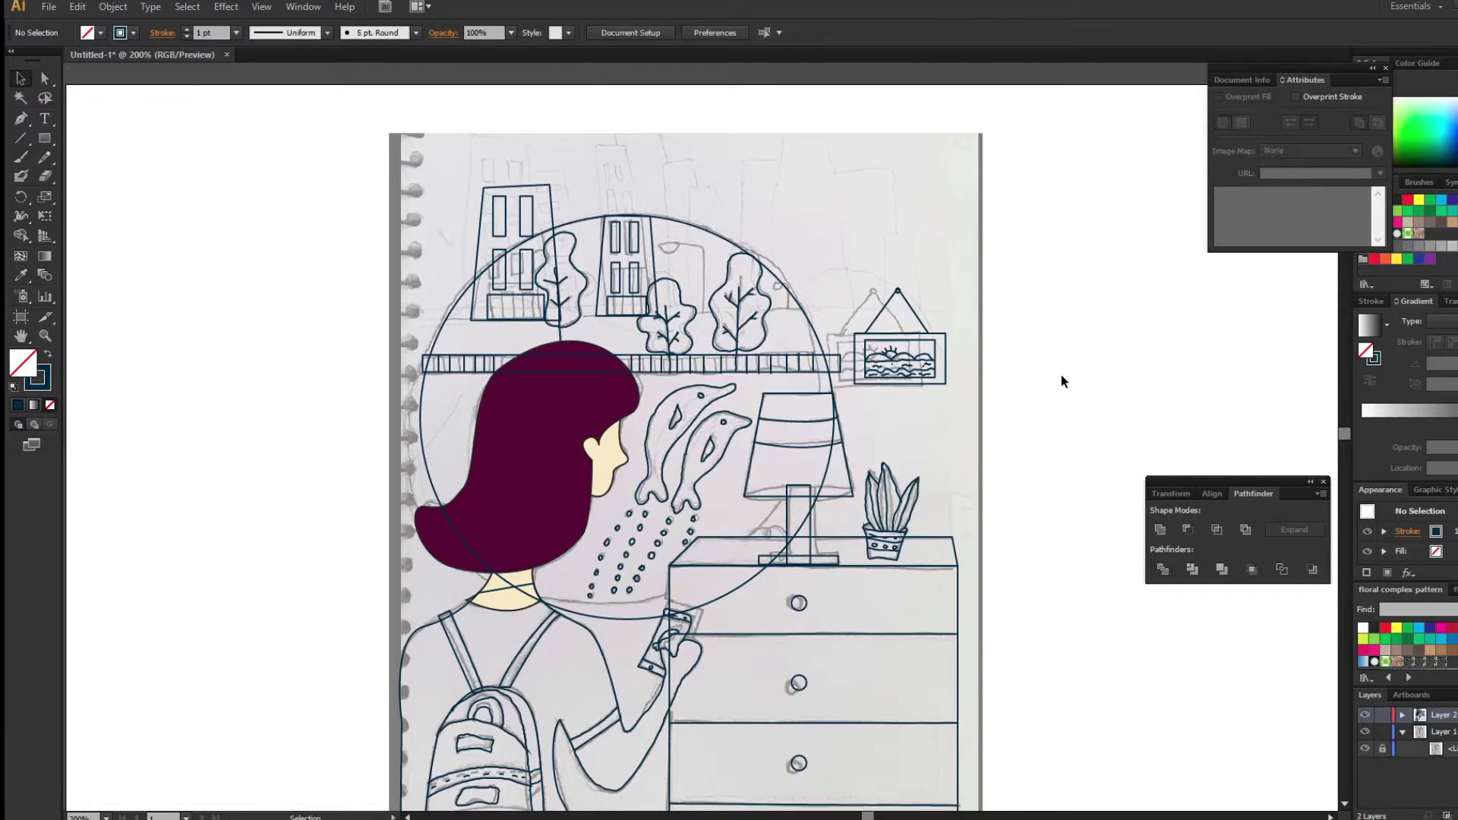
click(45, 157)
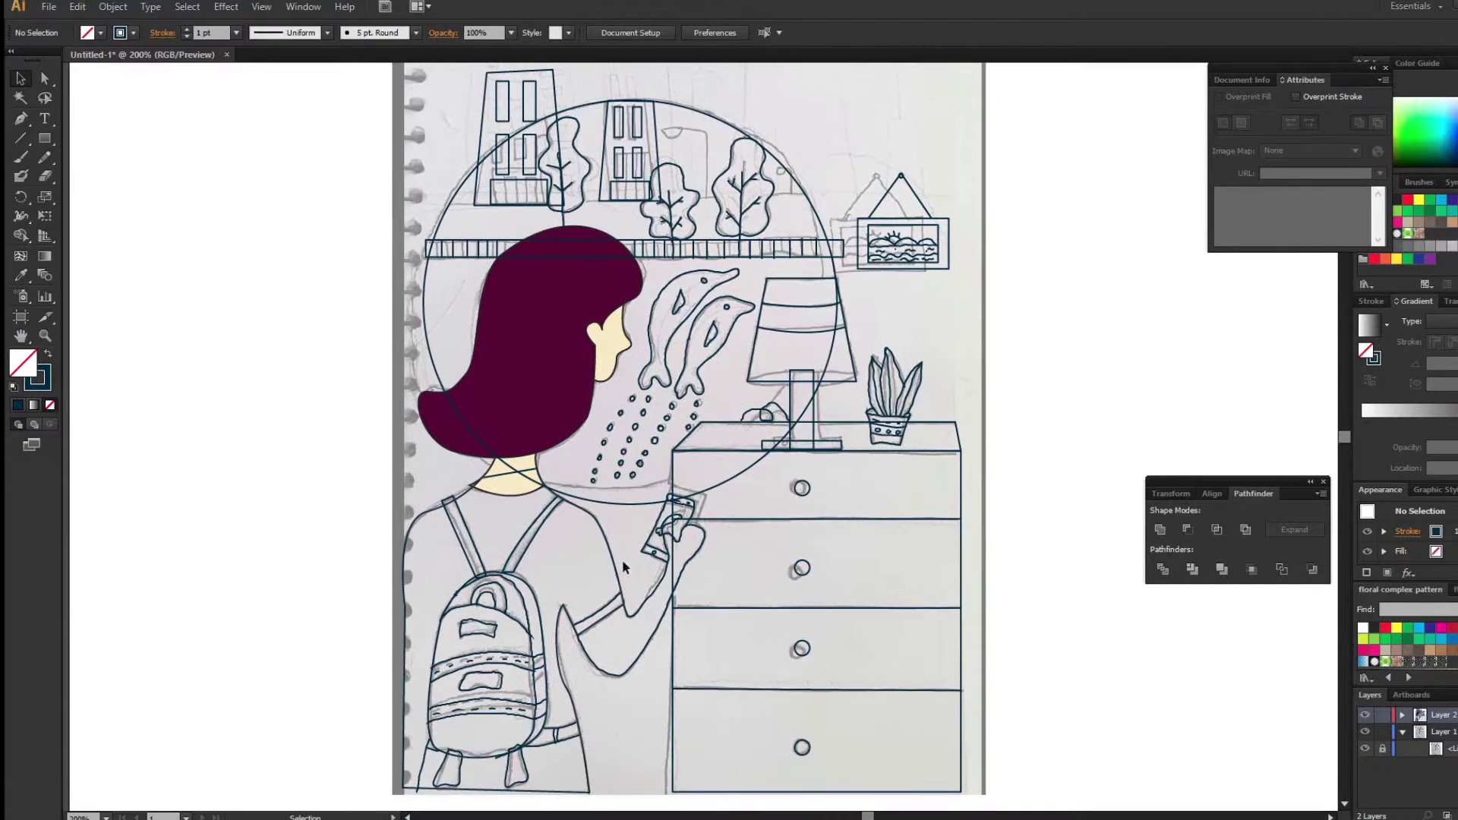
click(1430, 221)
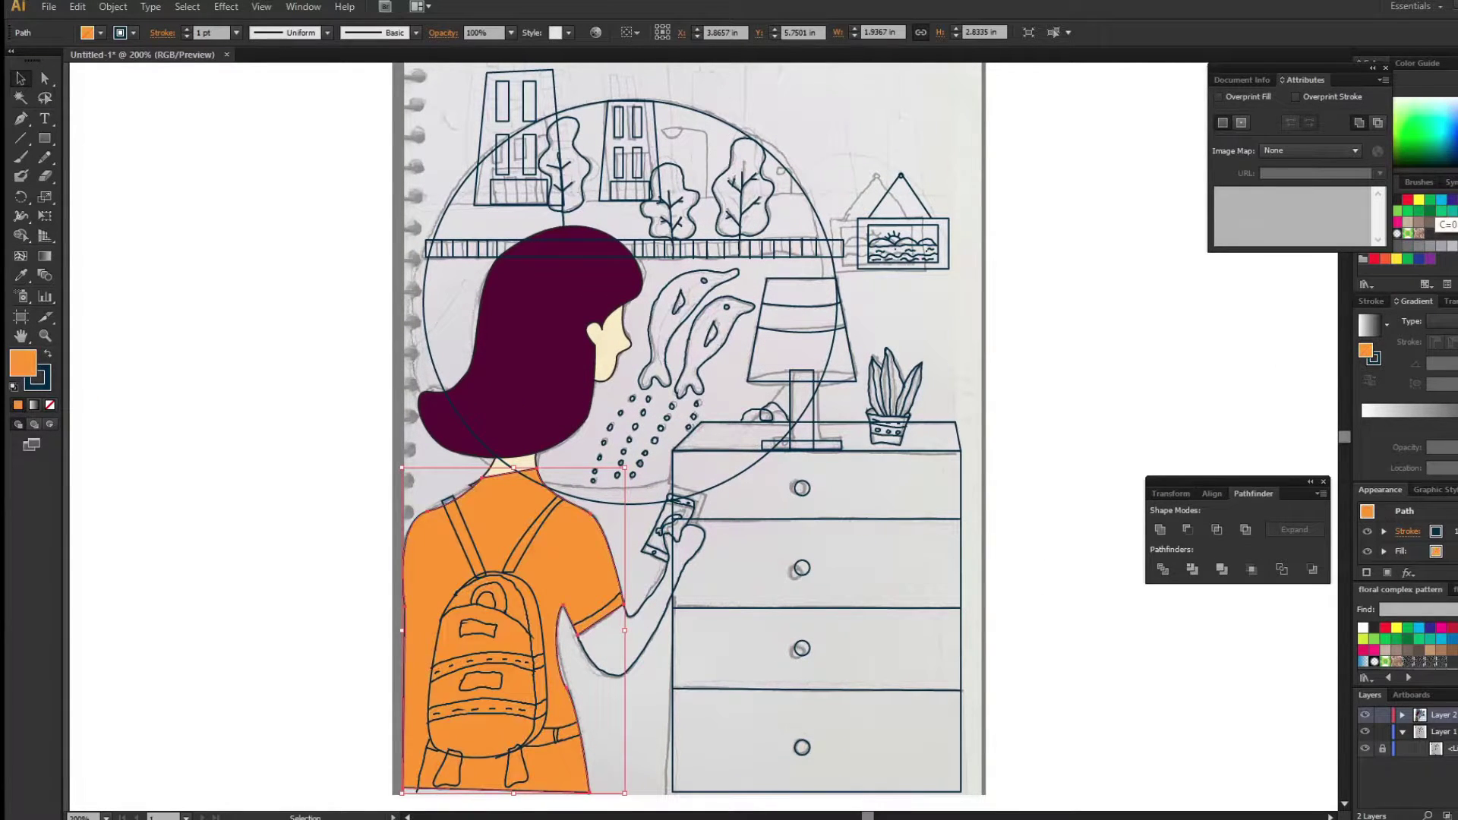
key(slash)
Pick the Blob Brush and reduce its brush size.
key(p)
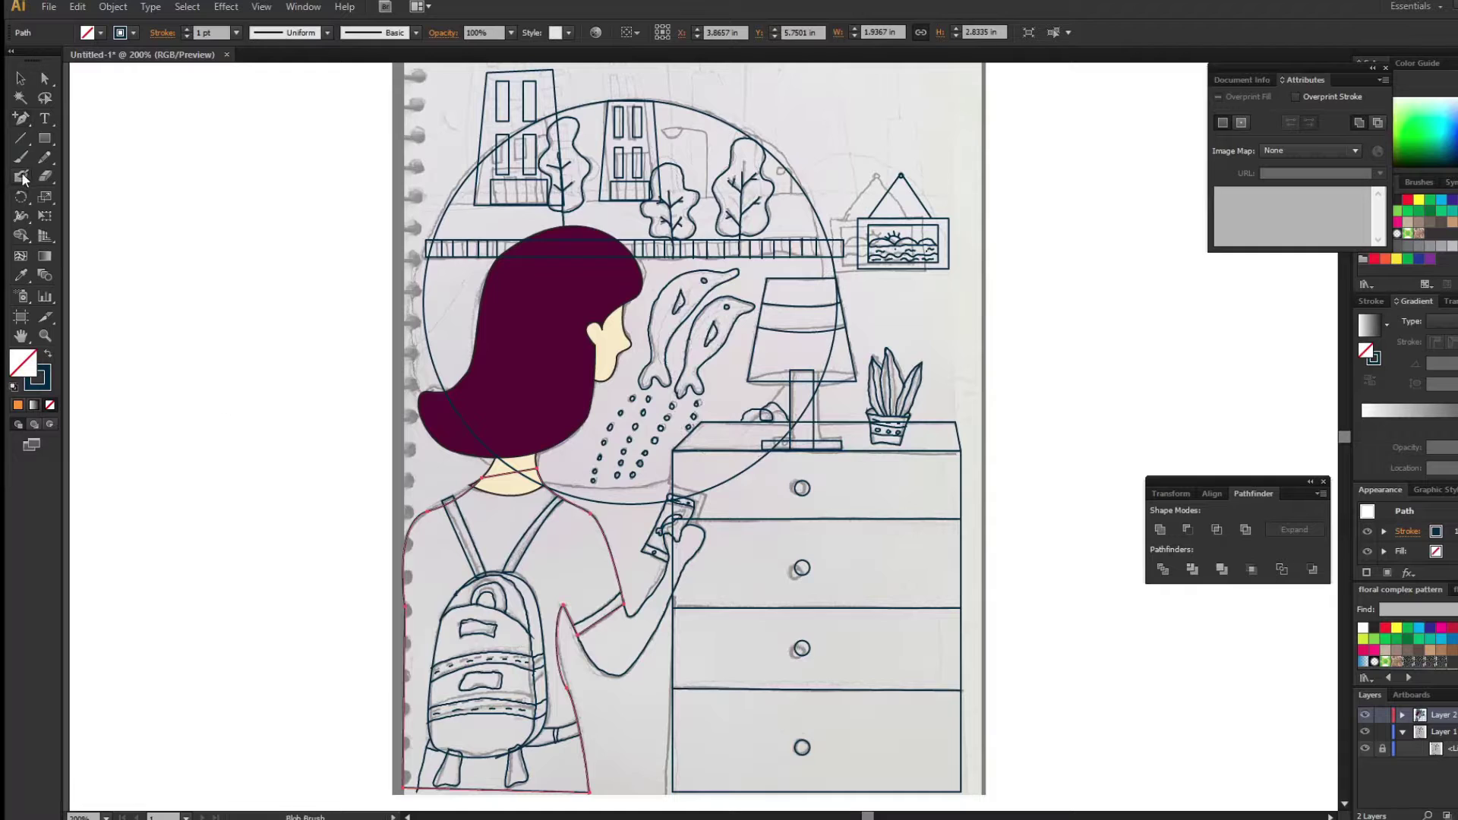
key(plus)
click(22, 179)
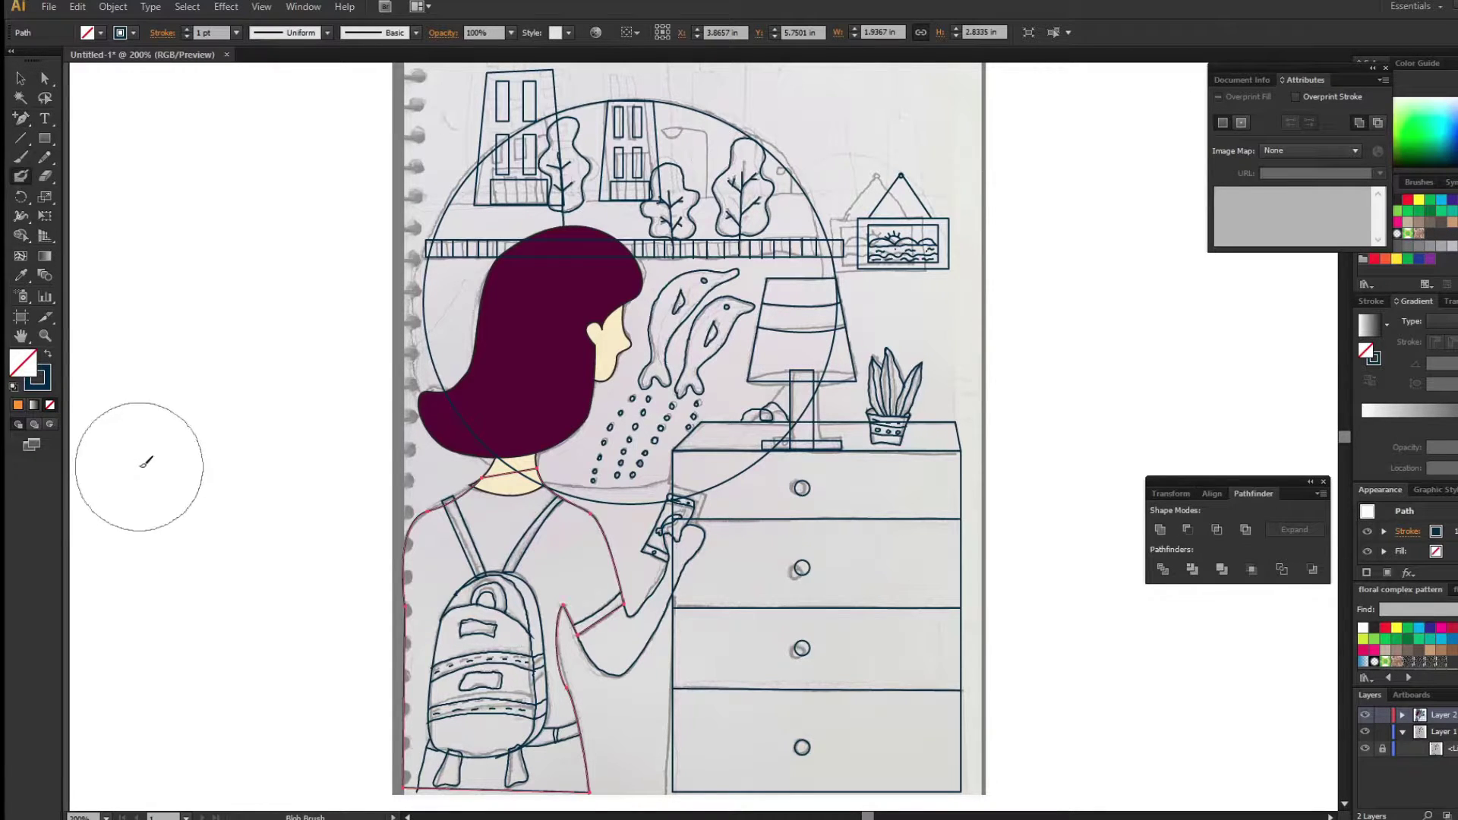
key(bracketleft)
key(bracketleft)
key(bracketleft)
key(bracketleft)
key(bracketleft)
key(bracketleft)
Fill the left dolphin grey-blue 5f7d8c with no outline.
scroll(569, 332, up, 2)
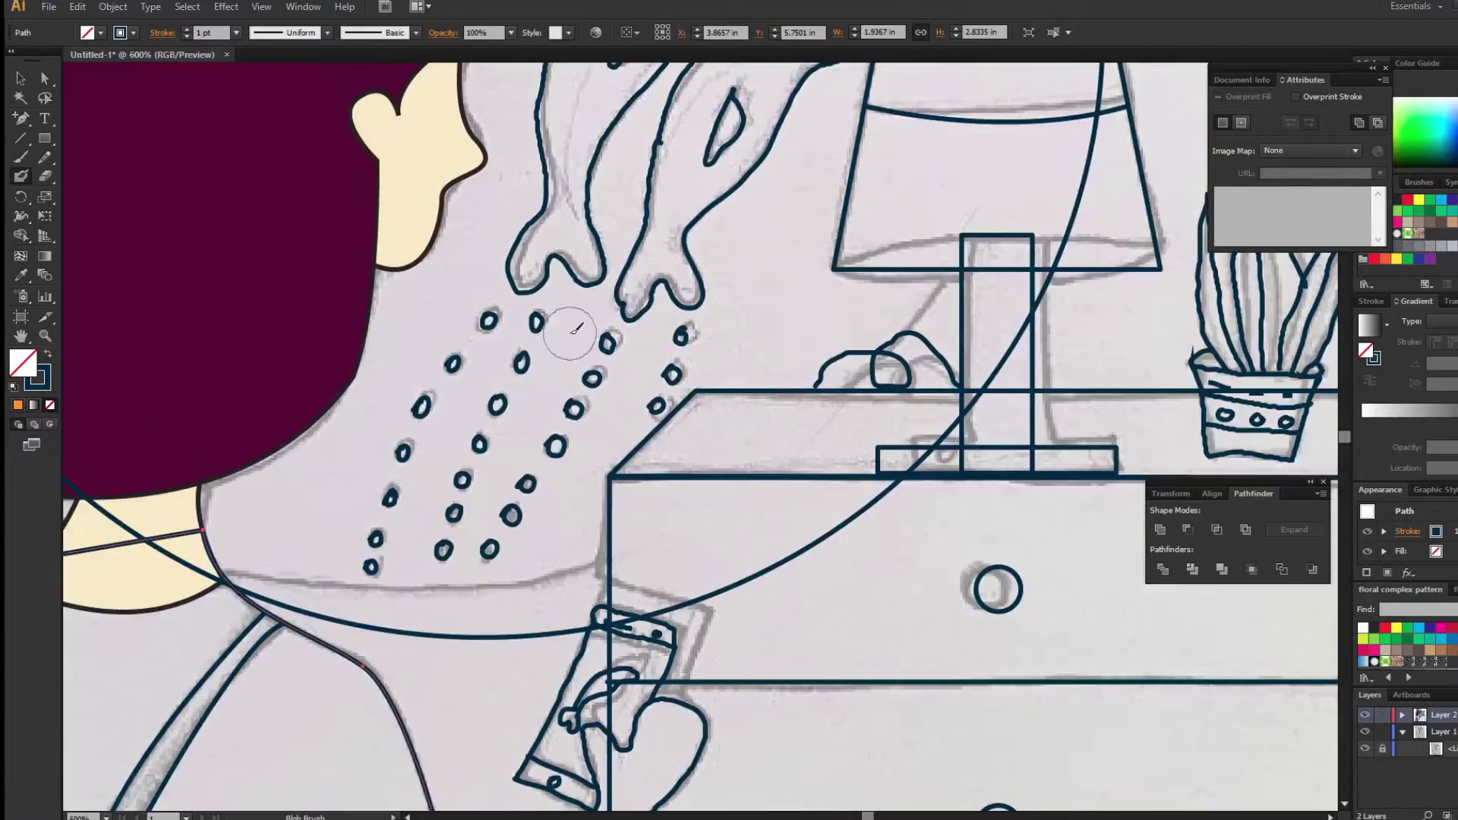
scroll(683, 342, up, 2)
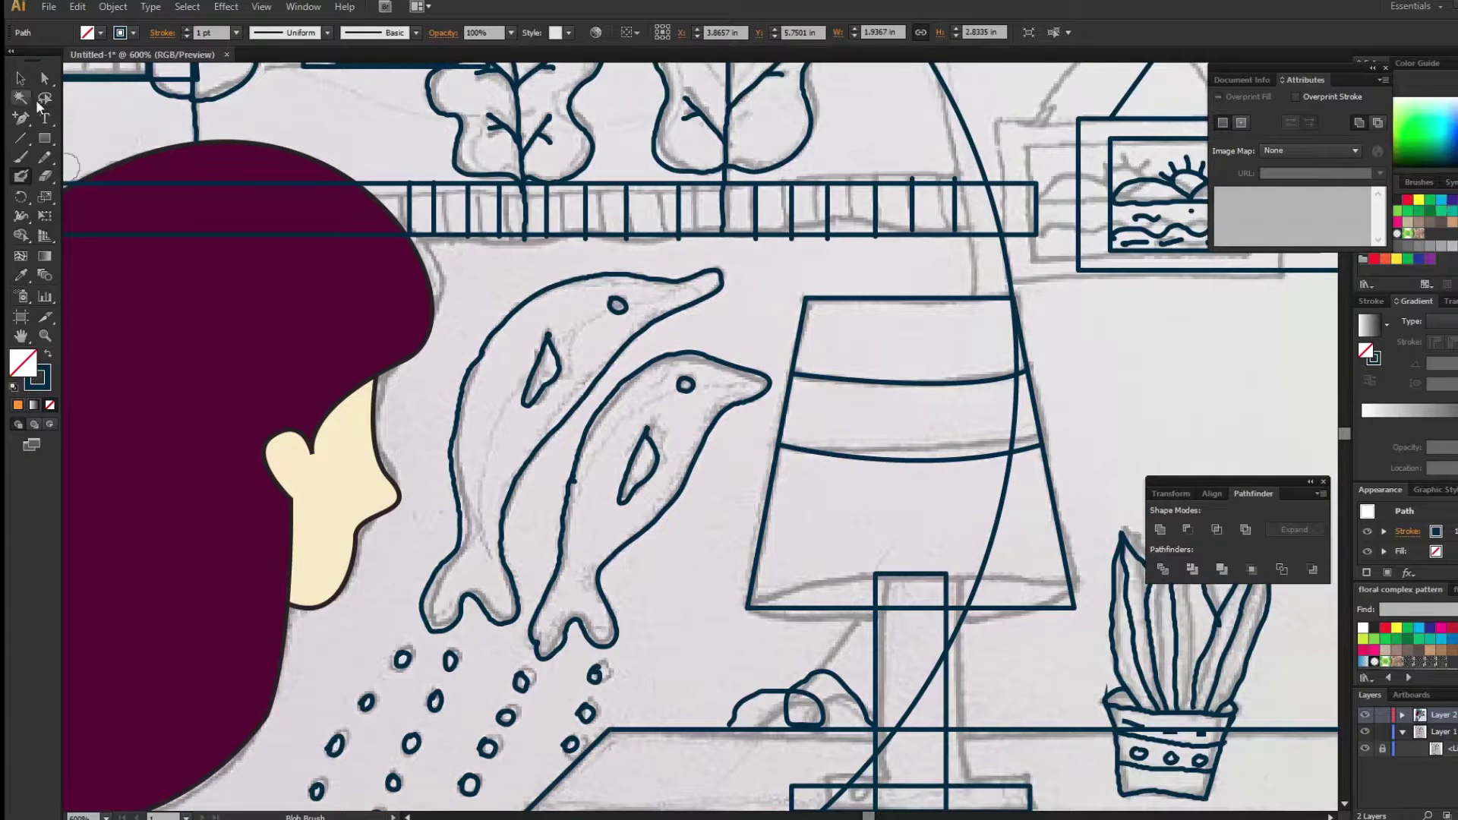
click(554, 425)
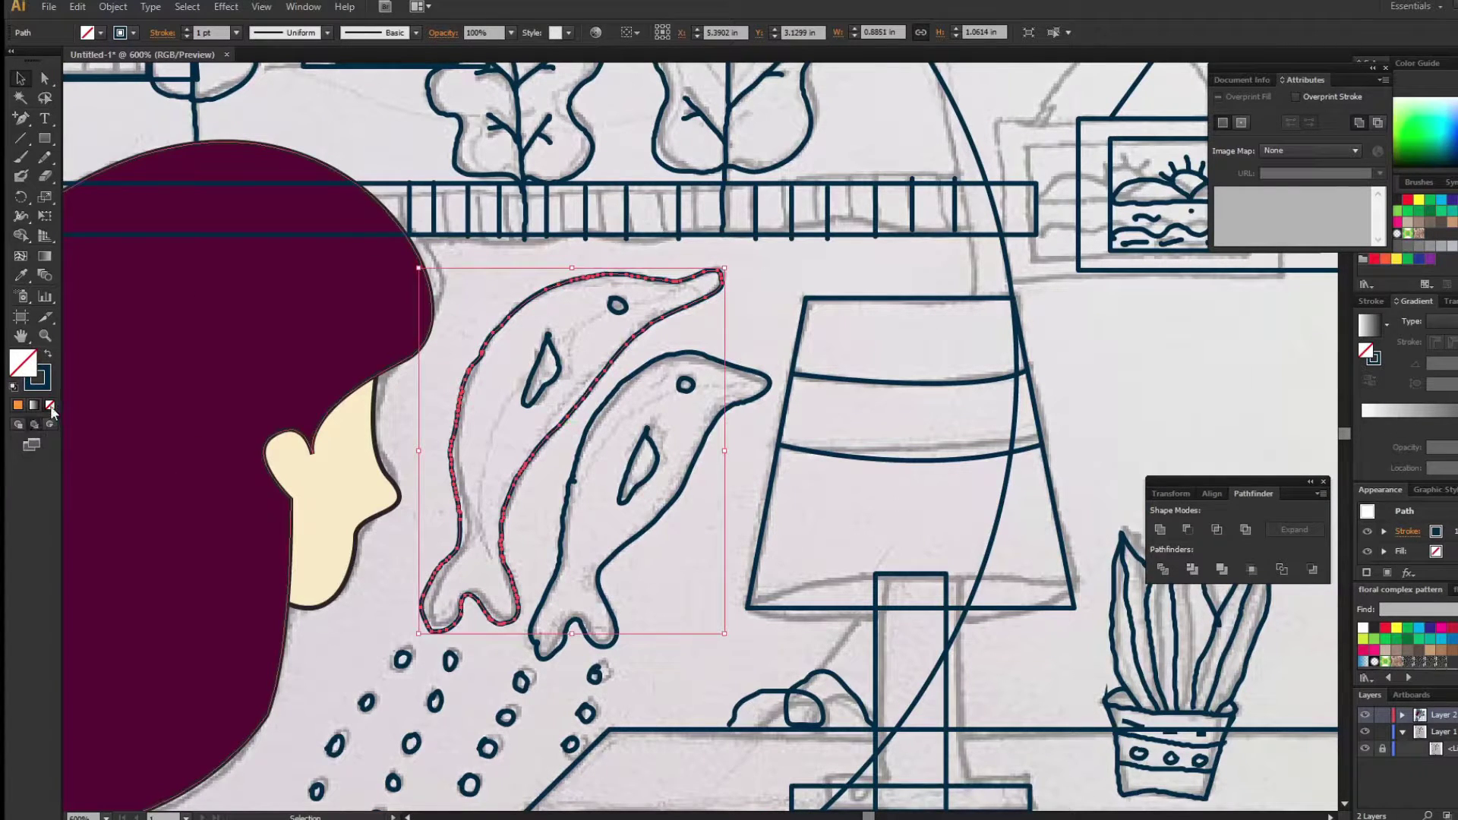
key(x)
click(50, 404)
key(x)
click(17, 405)
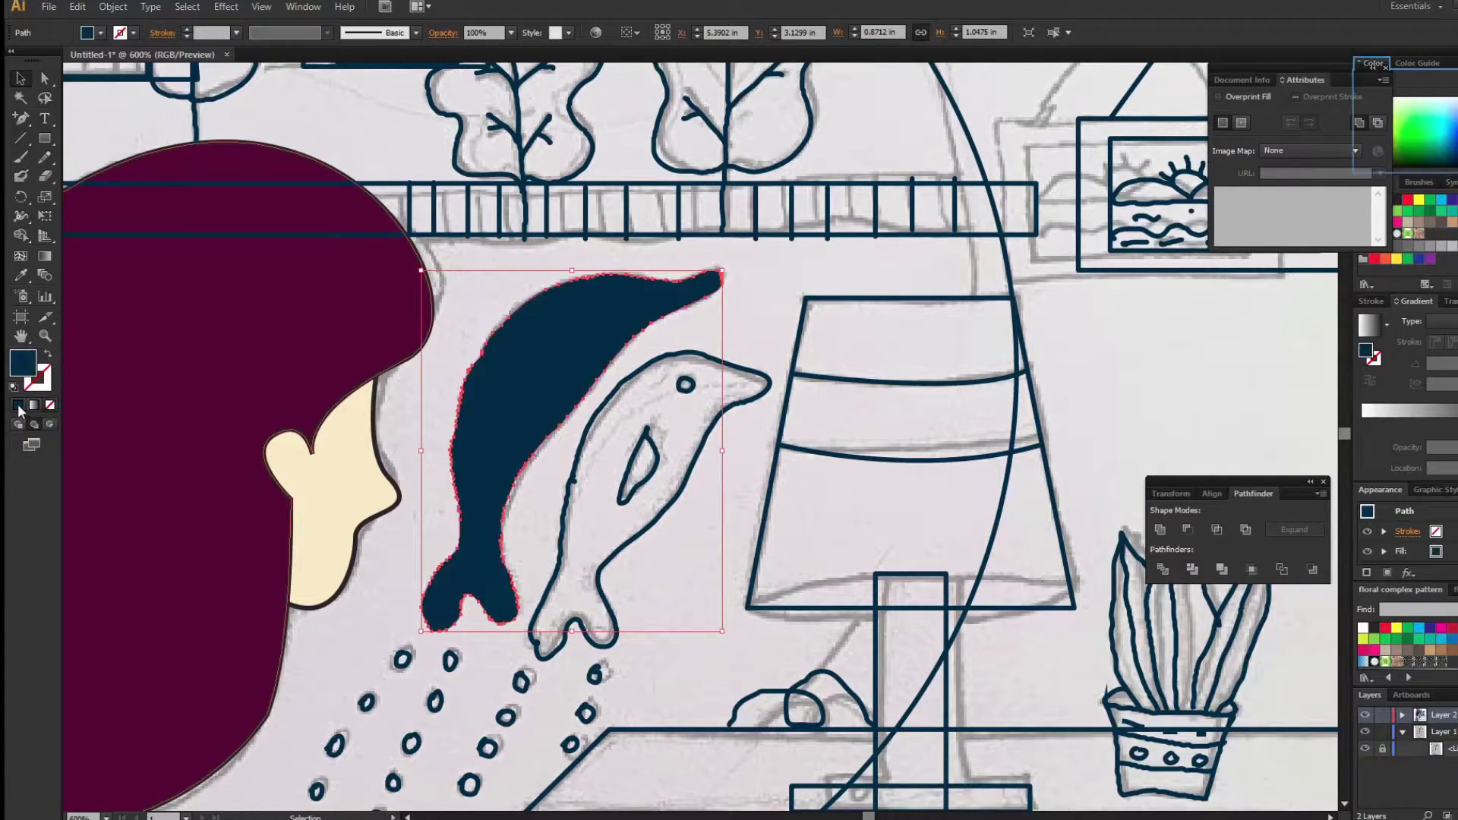
key(x)
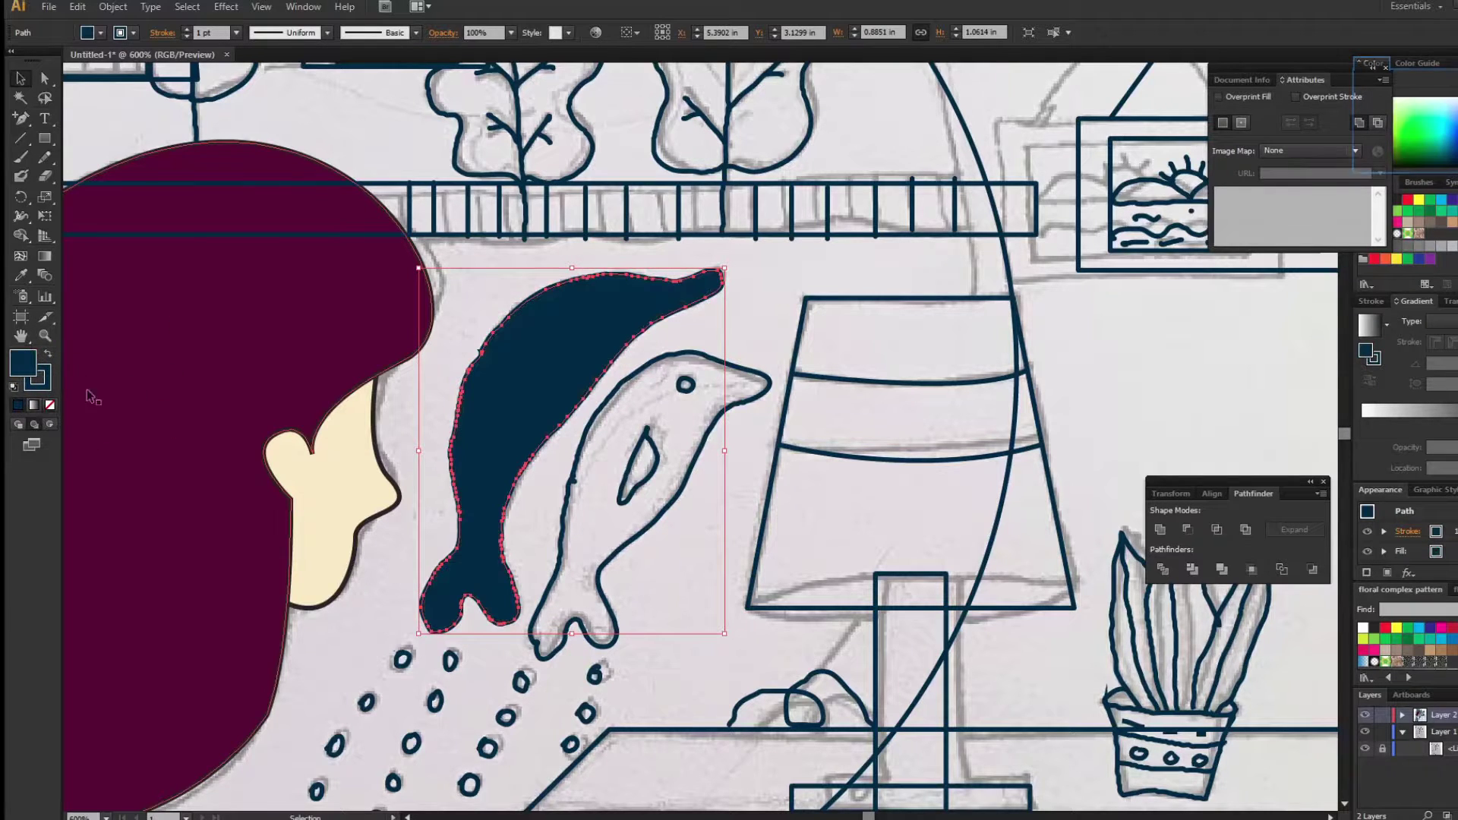
double_click(35, 382)
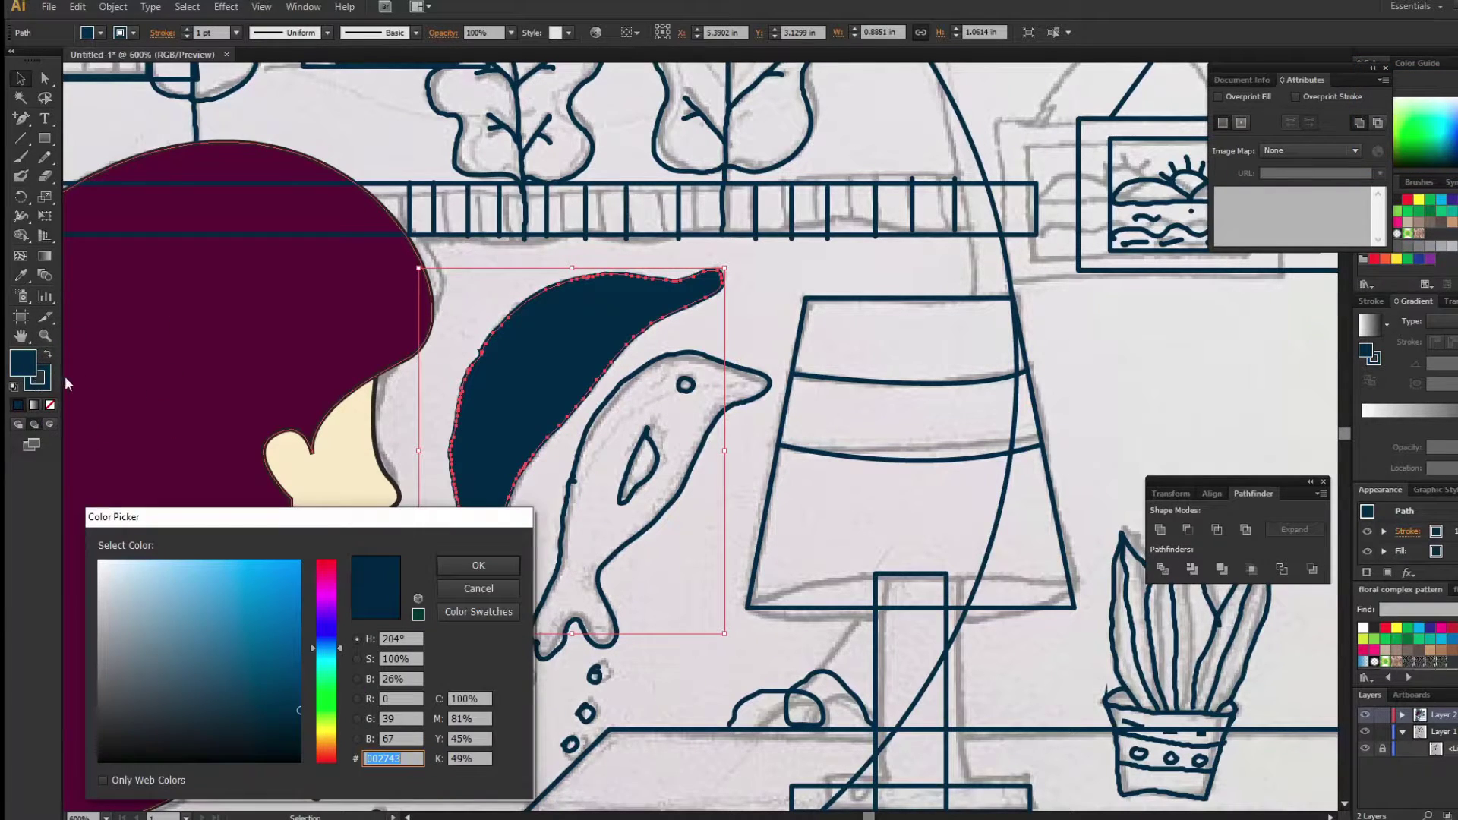
text(5f7d8c)
click(478, 566)
Give the left dolphin's inner fin a darker fill.
click(540, 391)
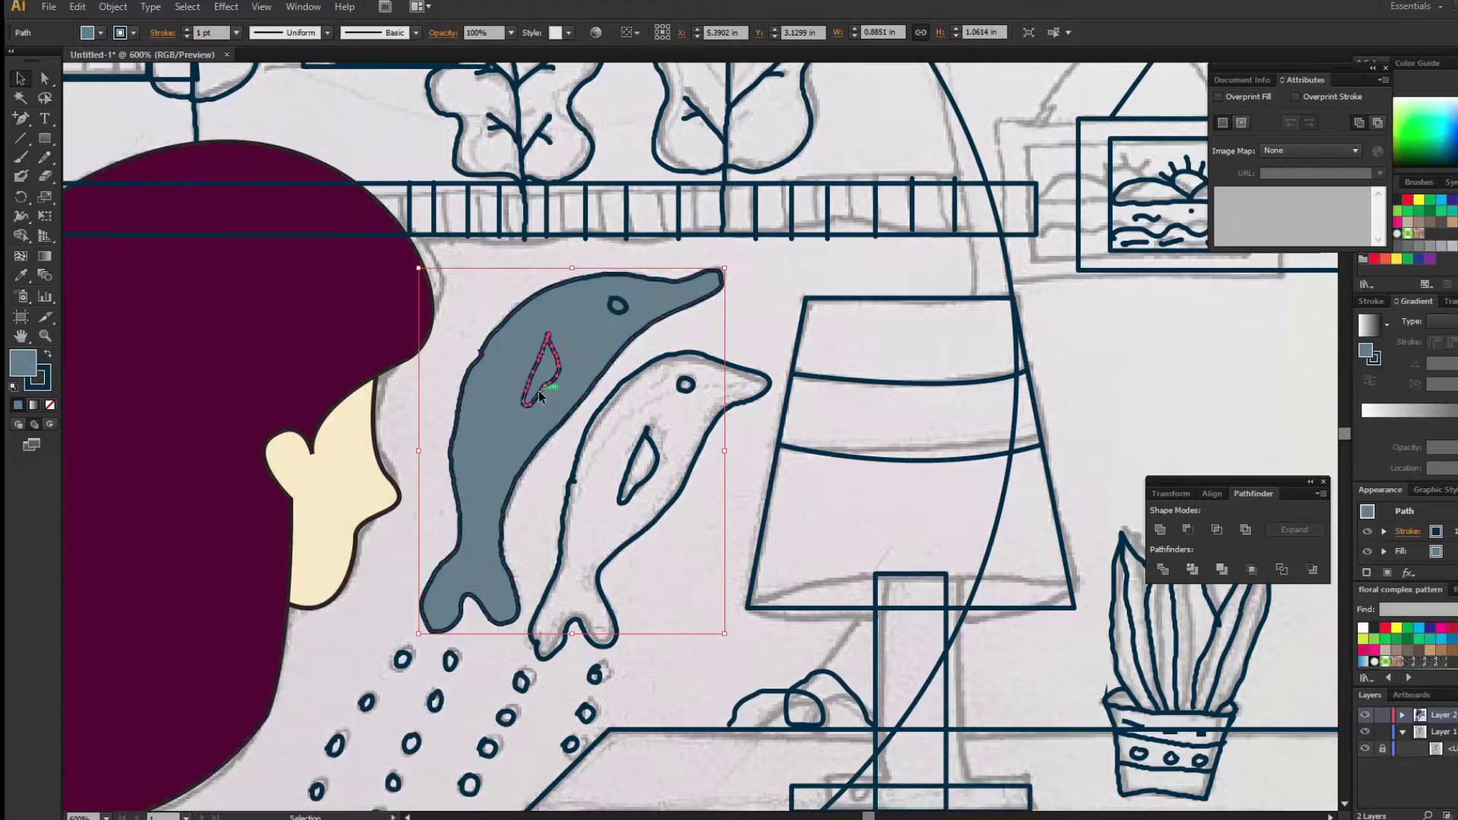
double_click(23, 363)
click(479, 566)
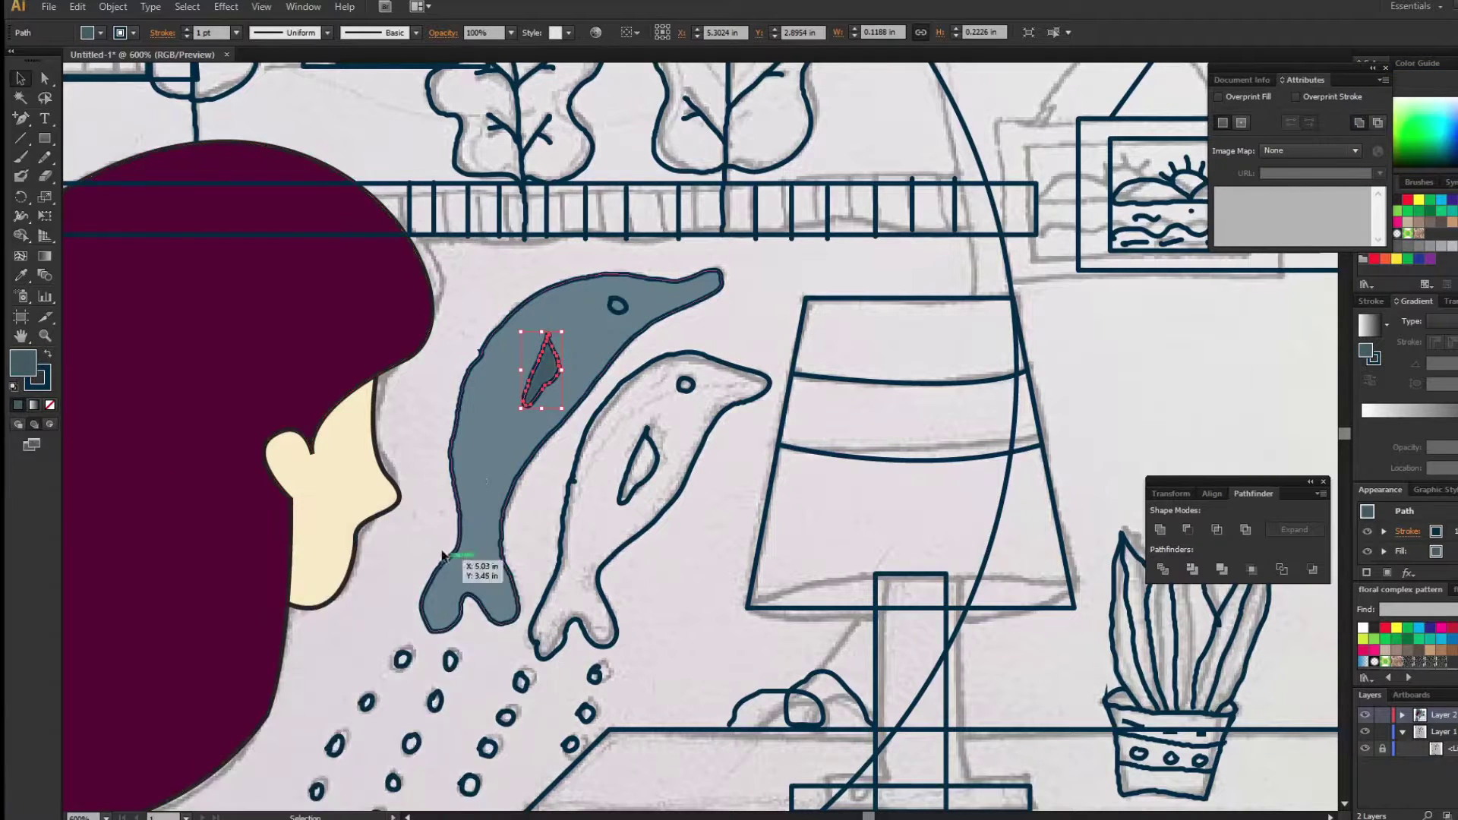
click(617, 309)
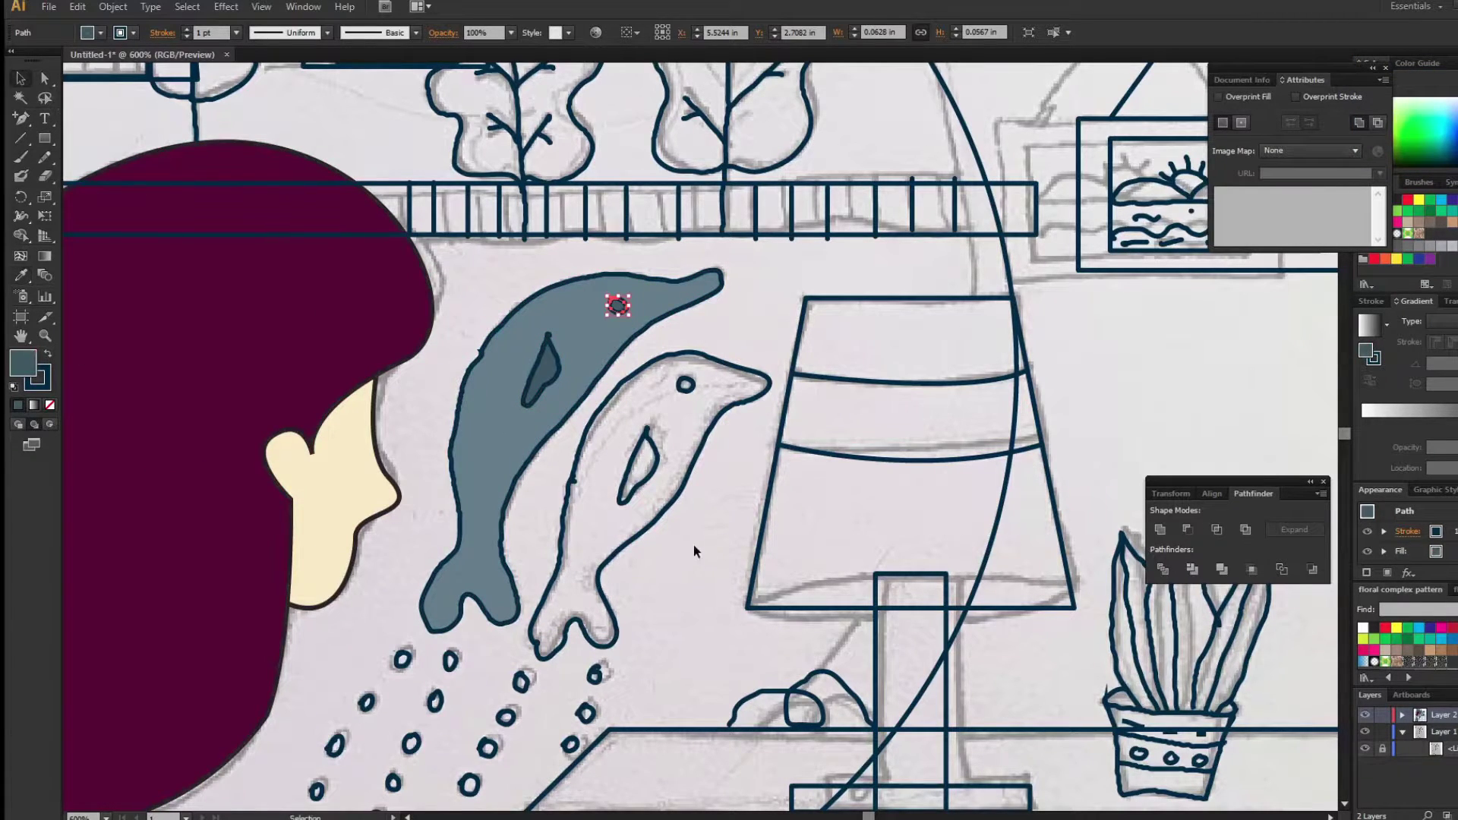
Copy the left dolphin's grey-blue and darker fin colours onto the right dolphin with the Eyedropper.
click(540, 498)
key(i)
click(494, 471)
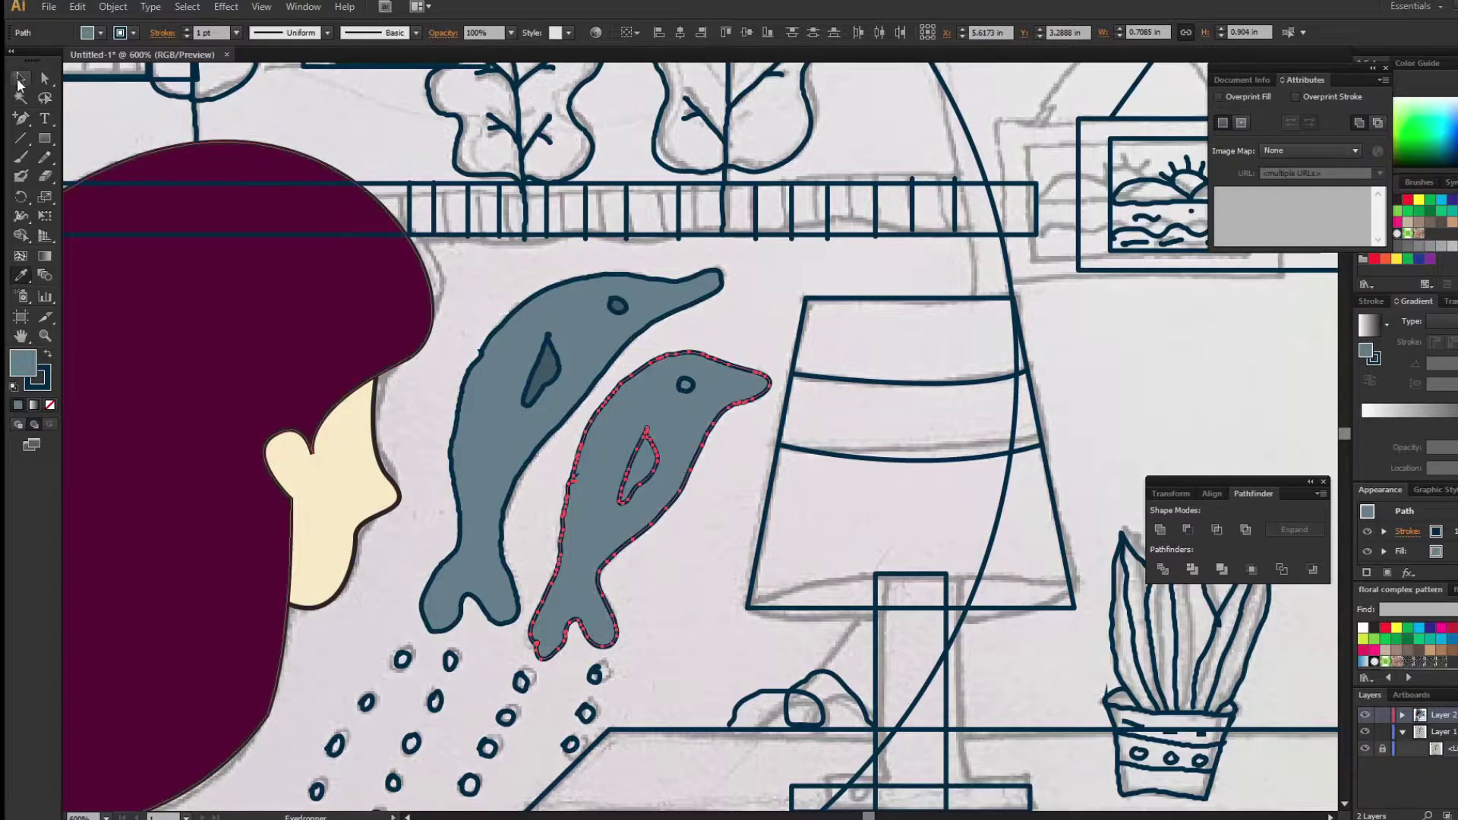
click(20, 81)
click(640, 465)
shift+click(685, 385)
key(i)
click(543, 368)
key(v)
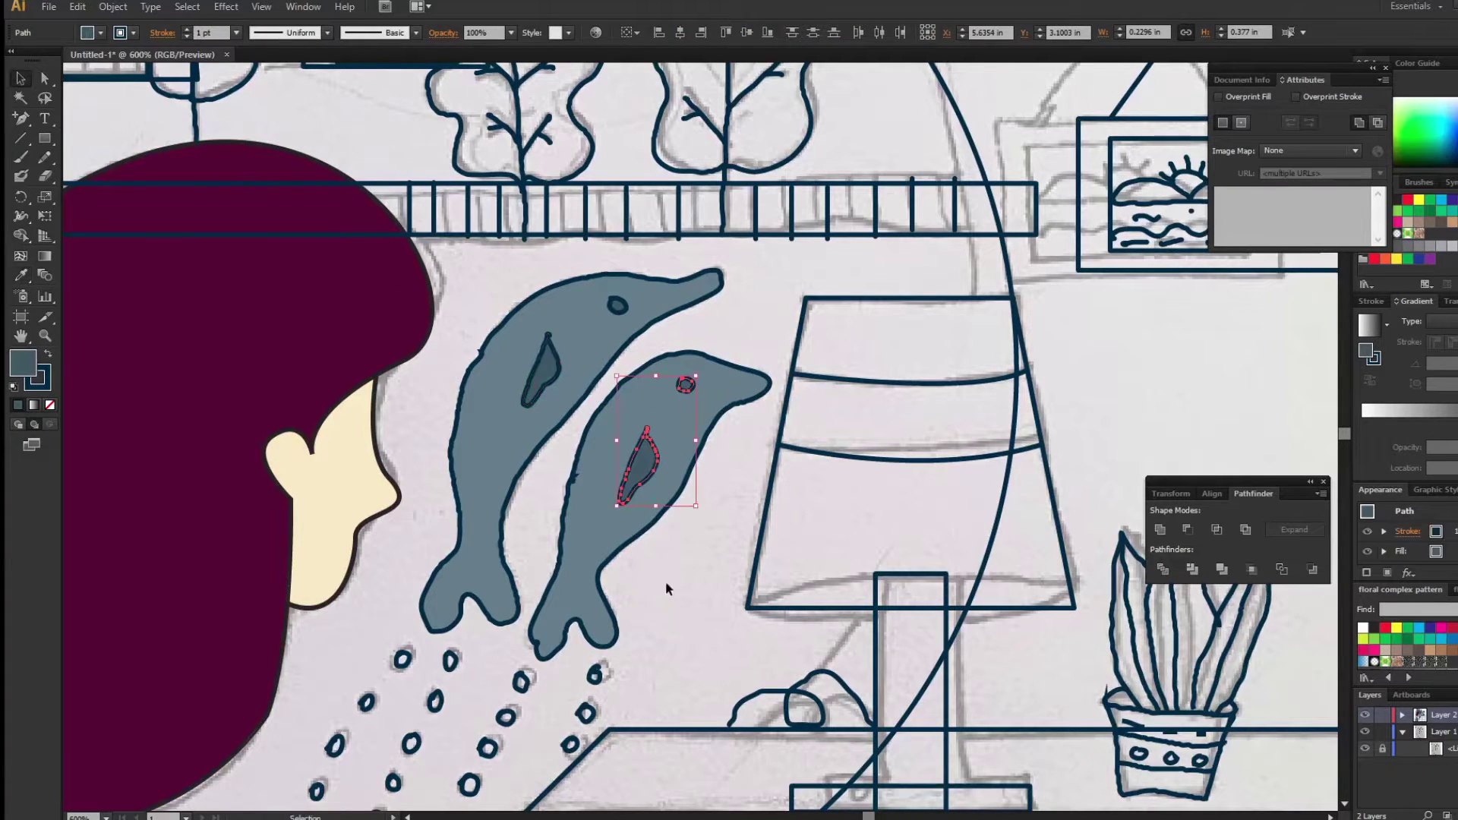
Fill the lamp shade with a light olive colour.
click(760, 546)
click(19, 405)
double_click(23, 363)
click(340, 732)
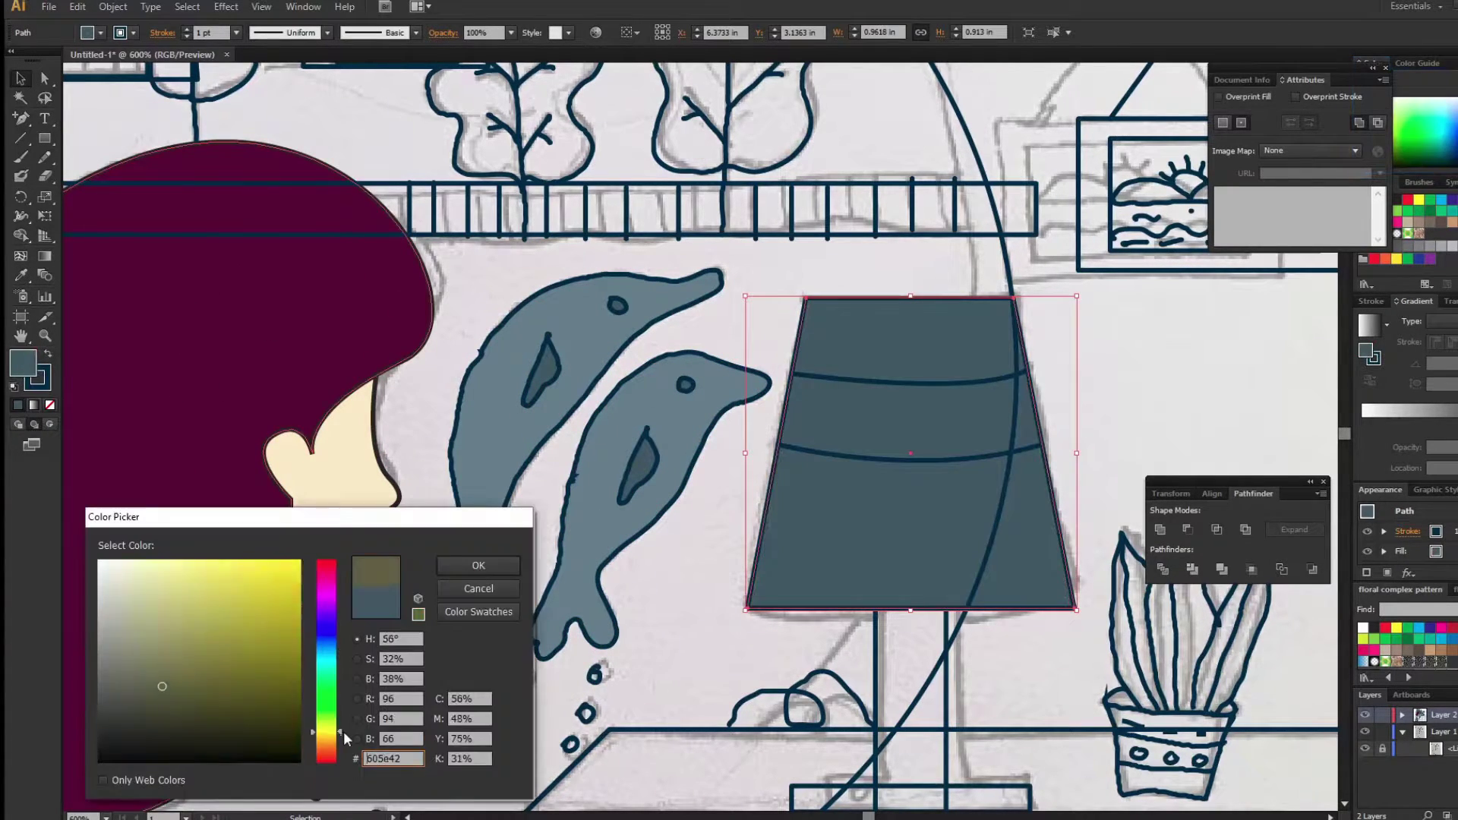
drag(152, 585, 196, 589)
click(479, 565)
click(1016, 614)
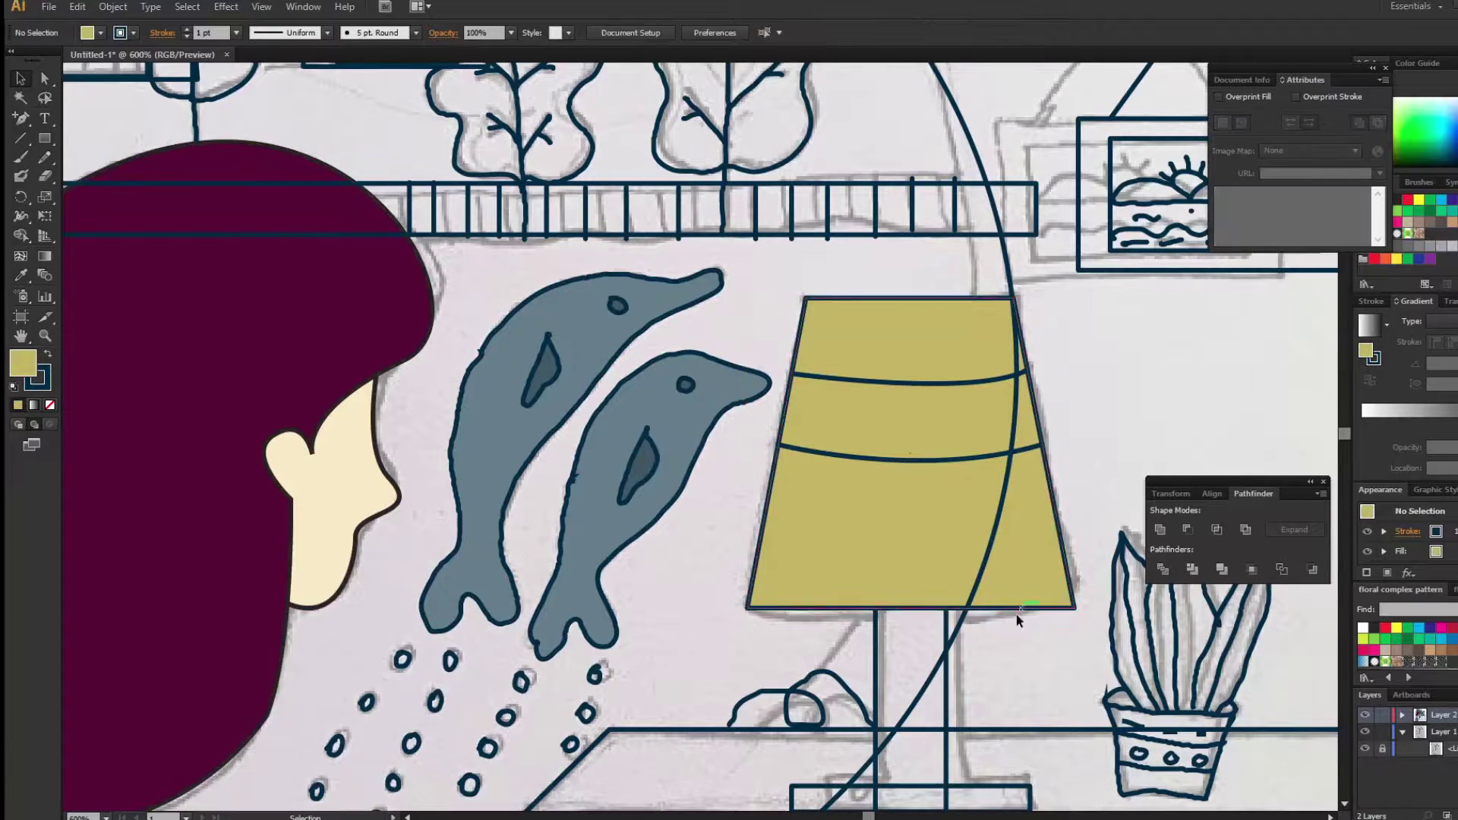
Fill the lamp stem and base dark brown 2d1a0a.
drag(1015, 613, 921, 439)
click(818, 517)
shift+click(817, 622)
click(18, 405)
double_click(23, 363)
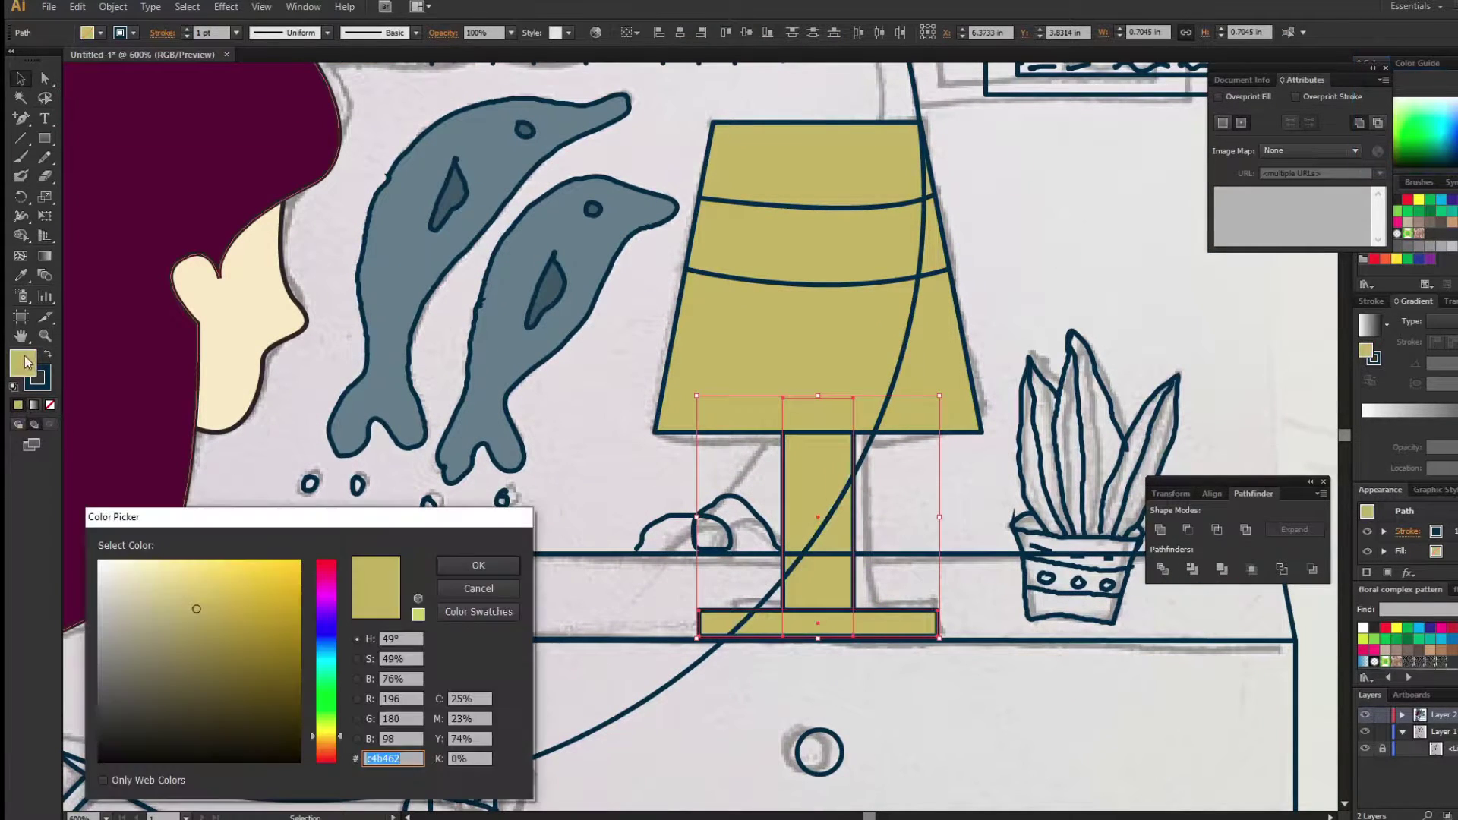
text(2d1a0a)
key(Return)
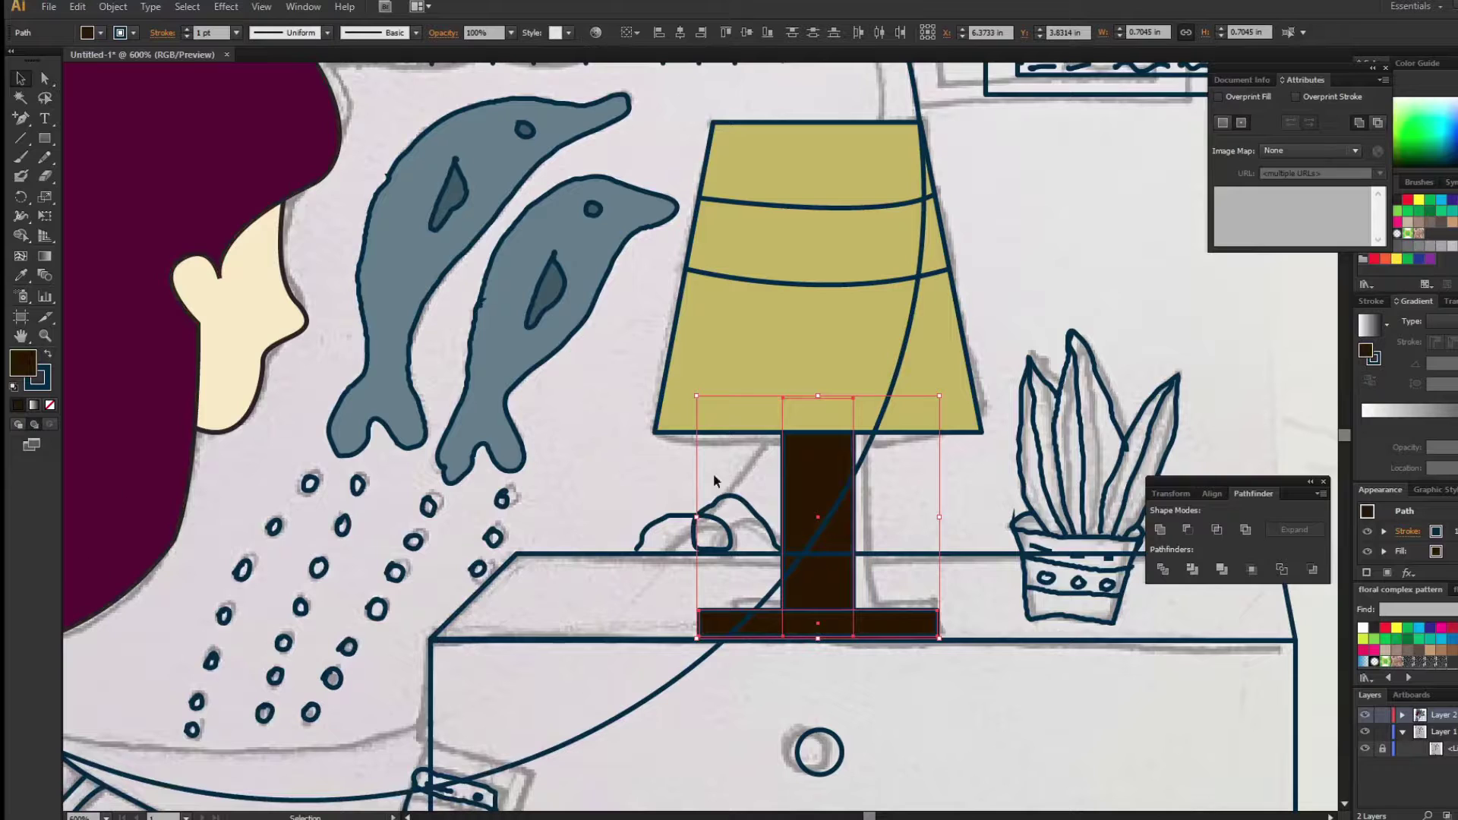
Paint soil along the plant pot's rim with the Blob Brush.
key(shift+b)
drag(714, 480, 274, 453)
drag(571, 495, 702, 508)
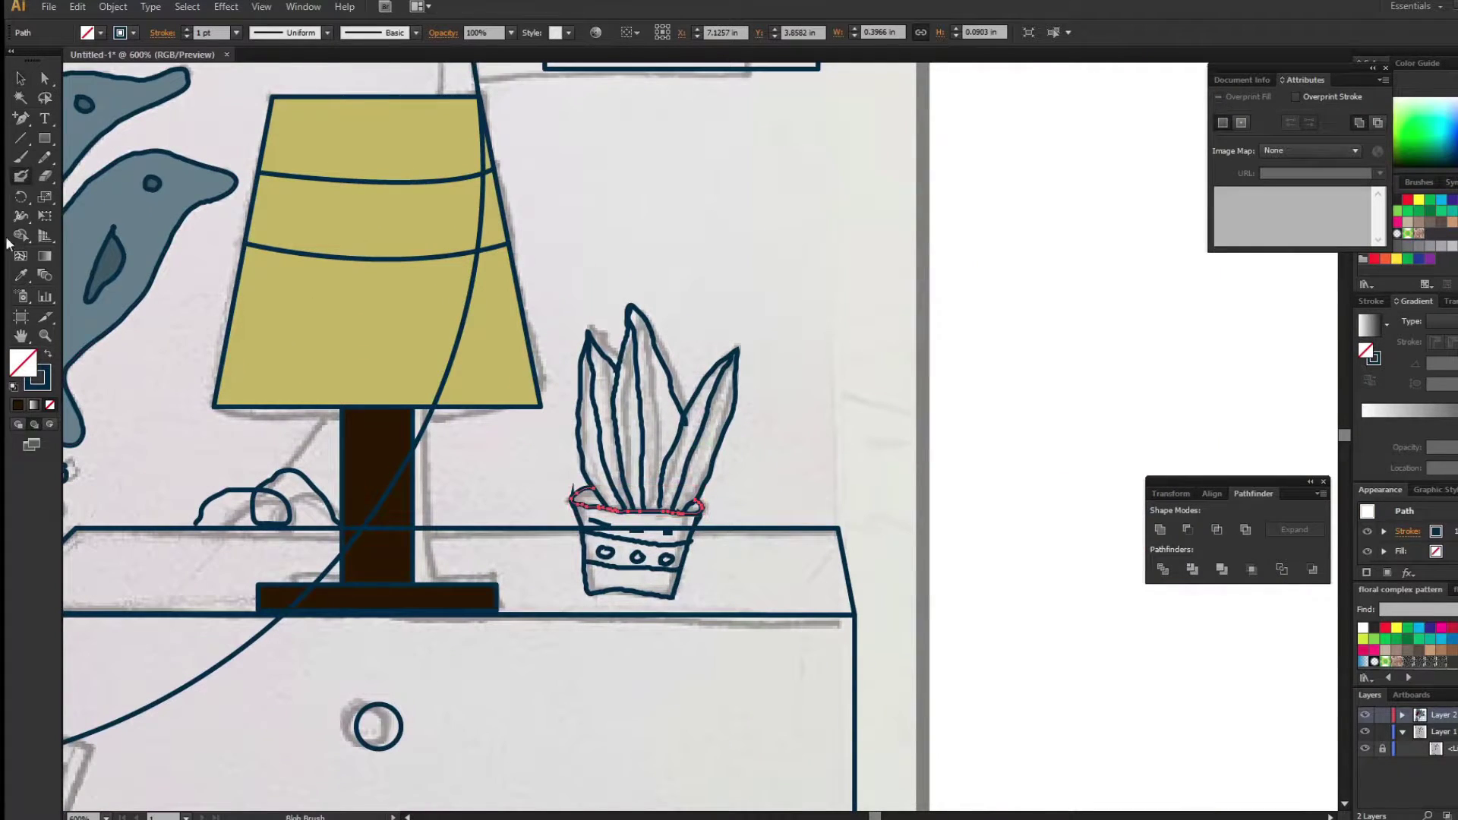
Try dark brown and green fills on the rim path, then remove them.
click(18, 405)
double_click(23, 363)
key(Escape)
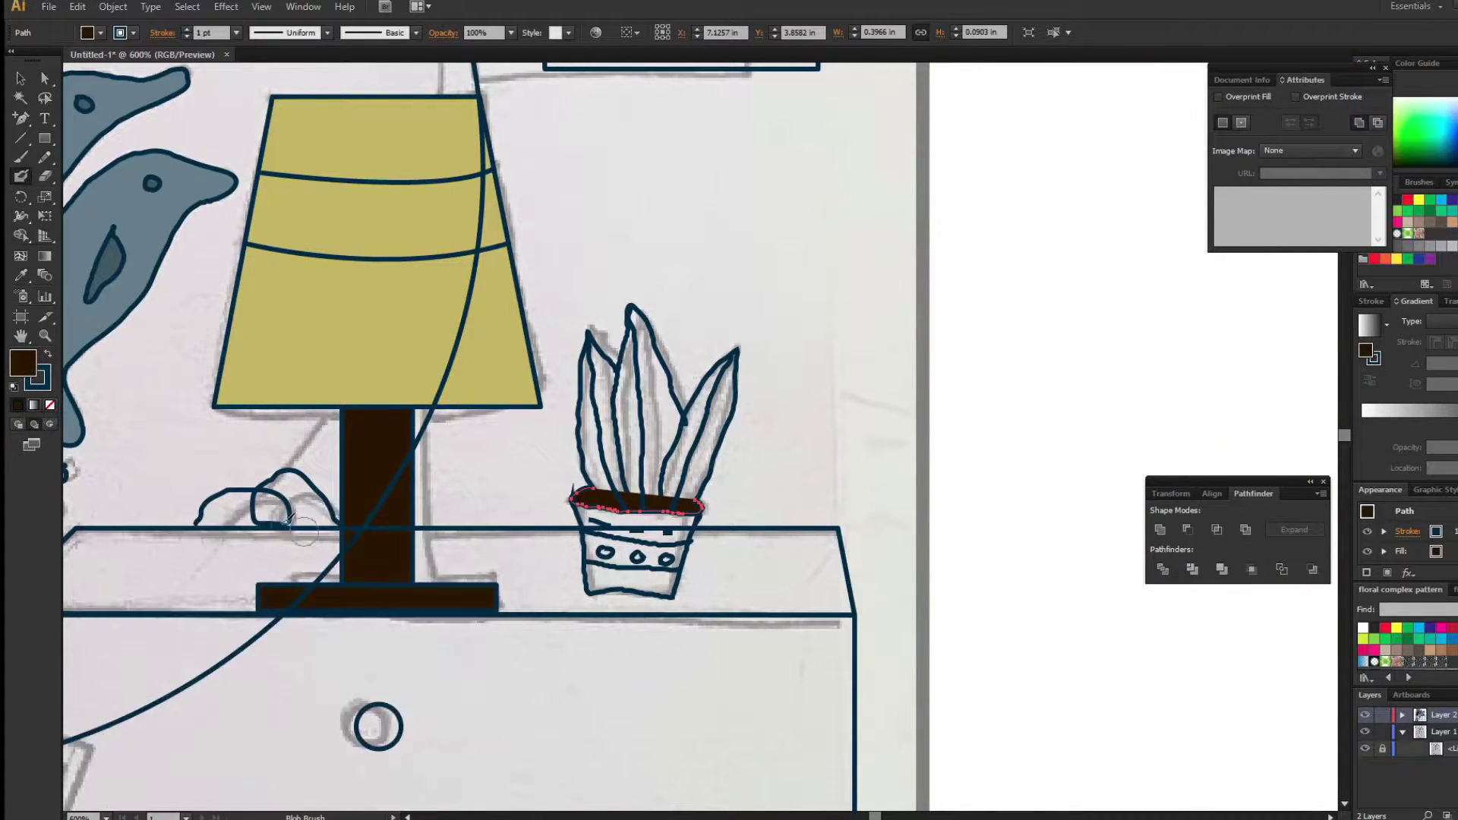
click(50, 404)
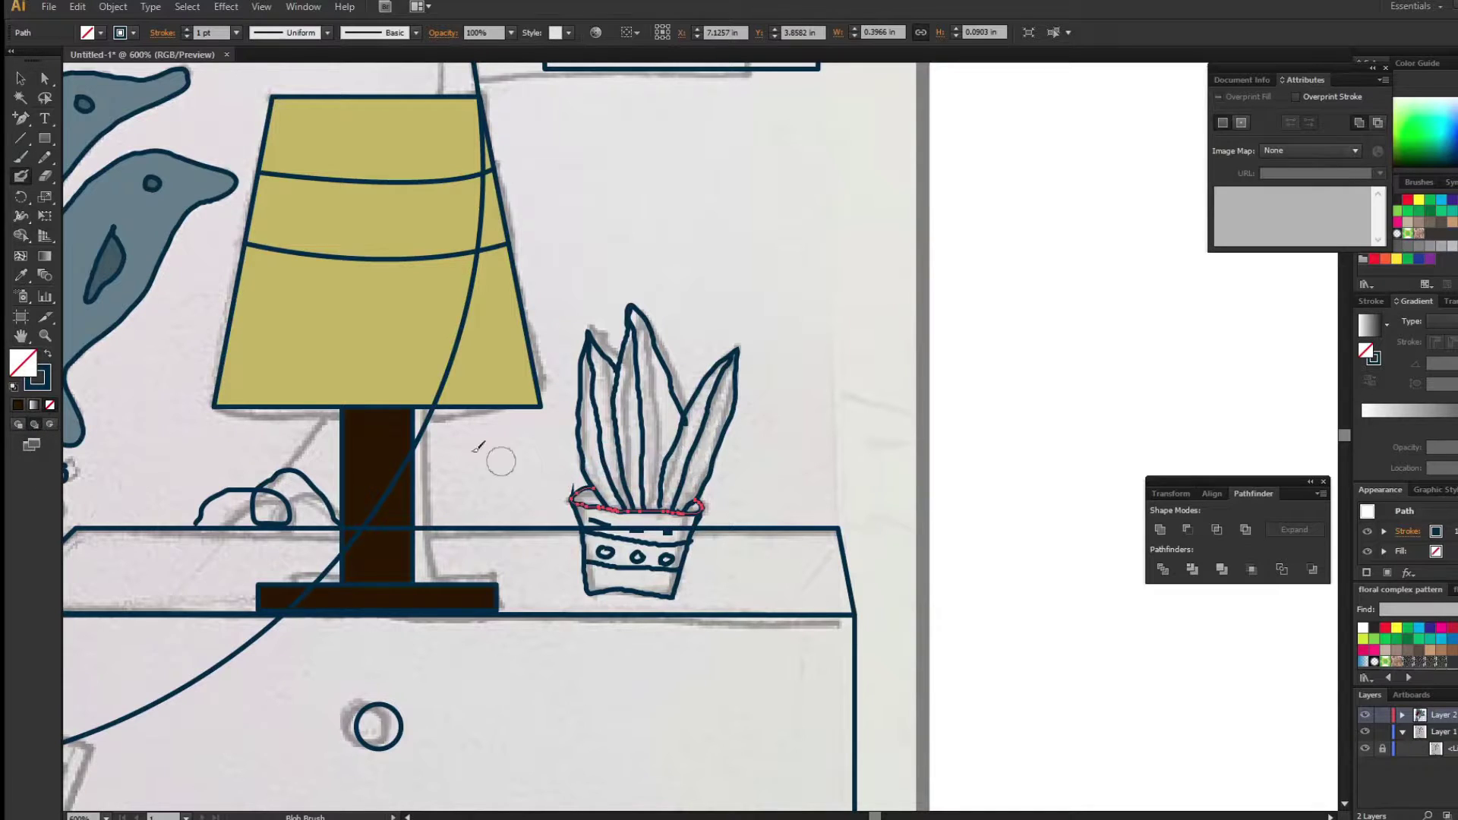
click(1418, 212)
key(ctrl+z)
click(20, 78)
click(113, 274)
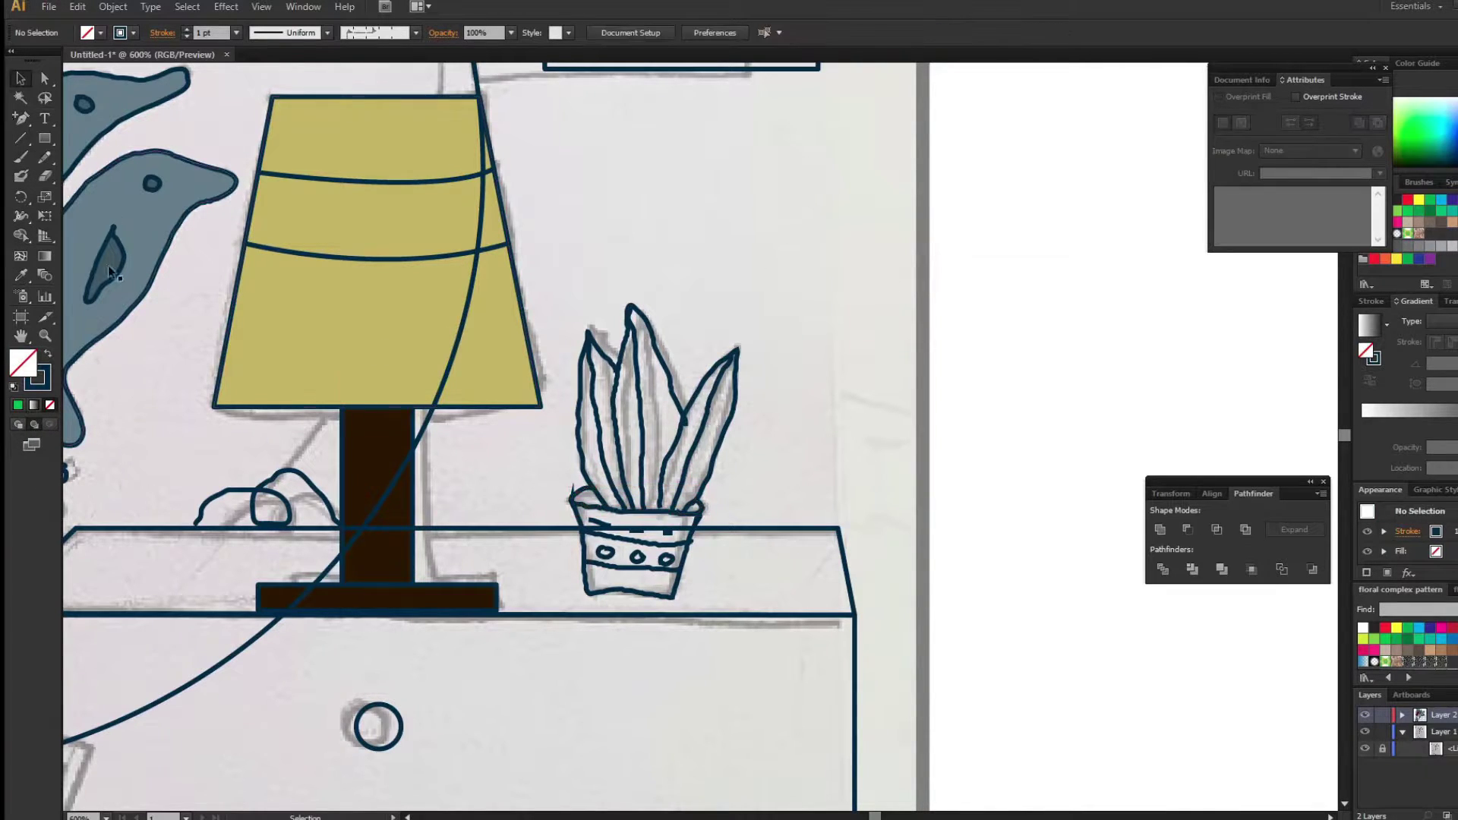
Paint the plant leaves light green with the Blob Brush.
key(shift+b)
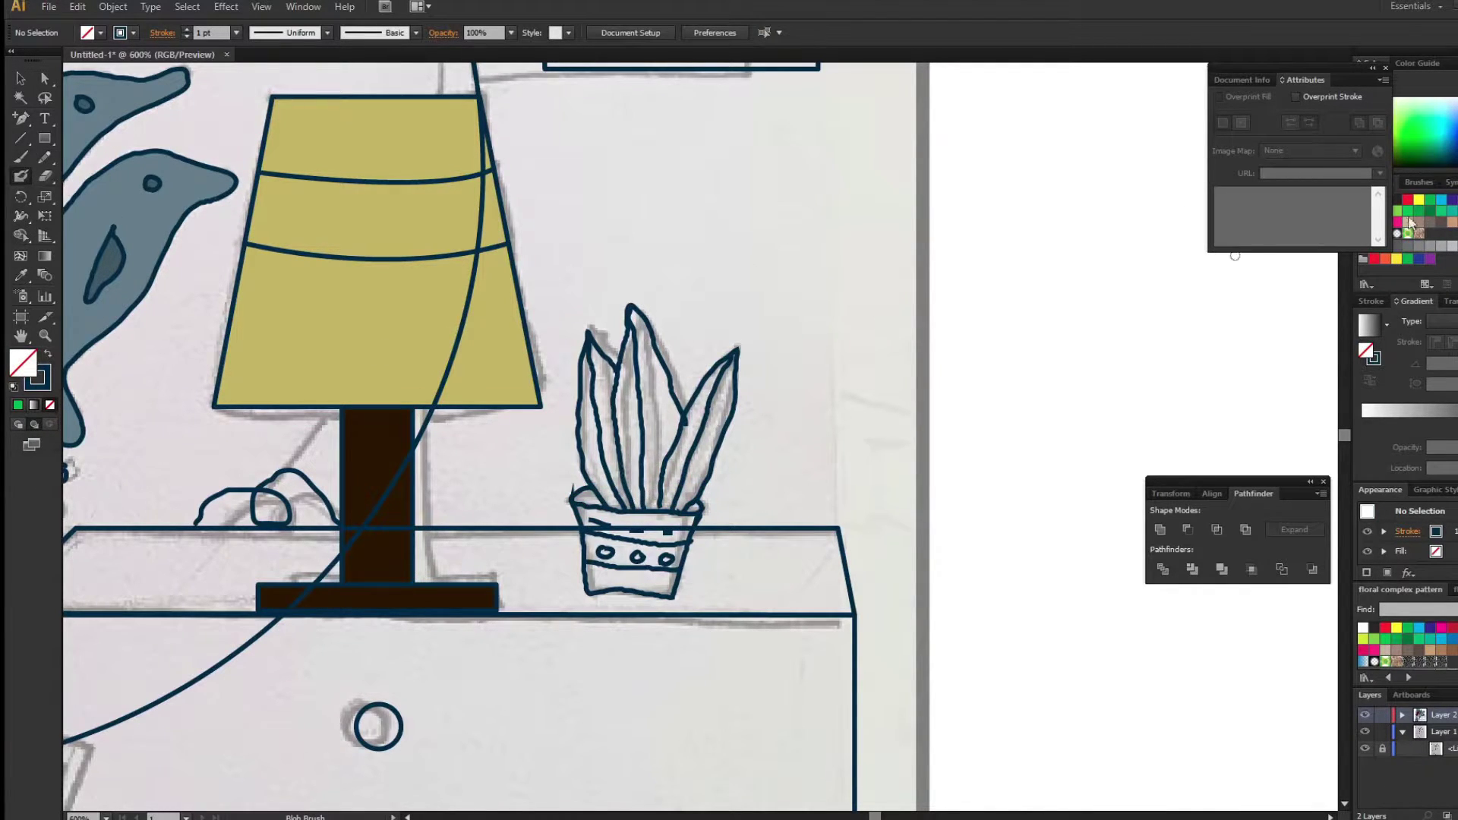
click(1397, 212)
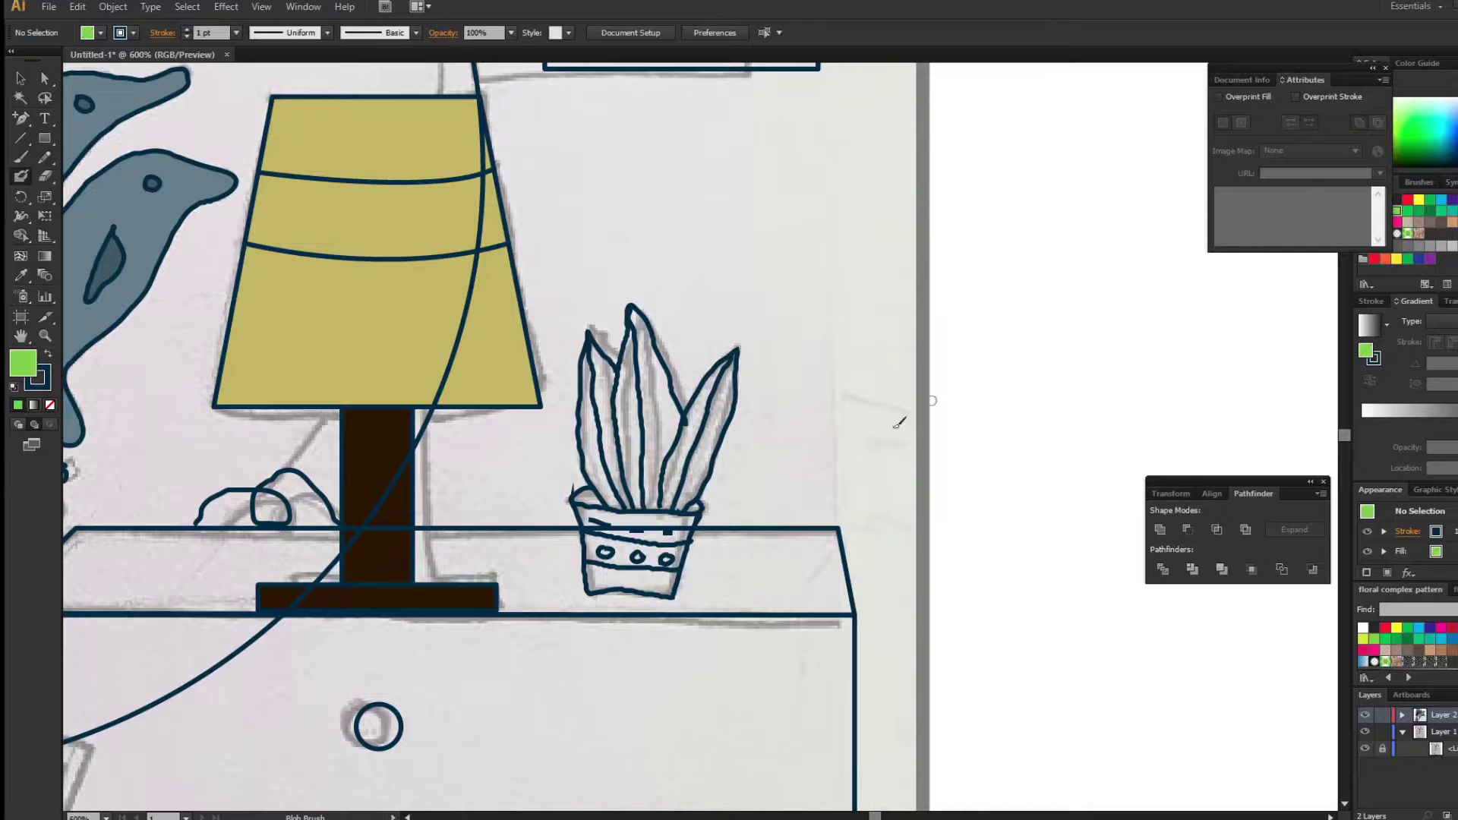
key(shift+x)
key(slash)
click(46, 374)
drag(667, 508, 734, 372)
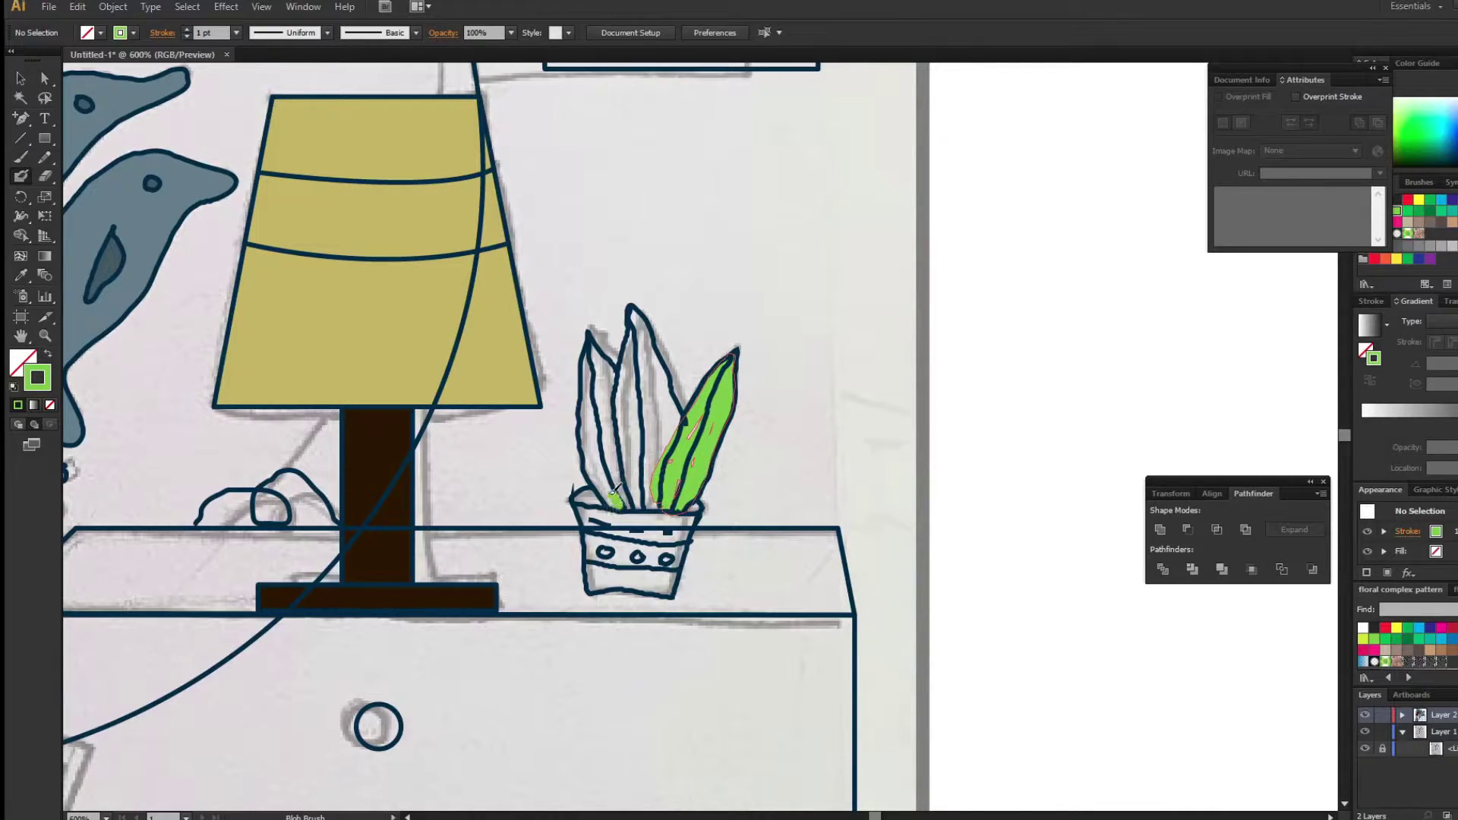
mouse_move(615, 490)
mouse_down()
mouse_move(599, 391)
mouse_move(633, 442)
mouse_up()
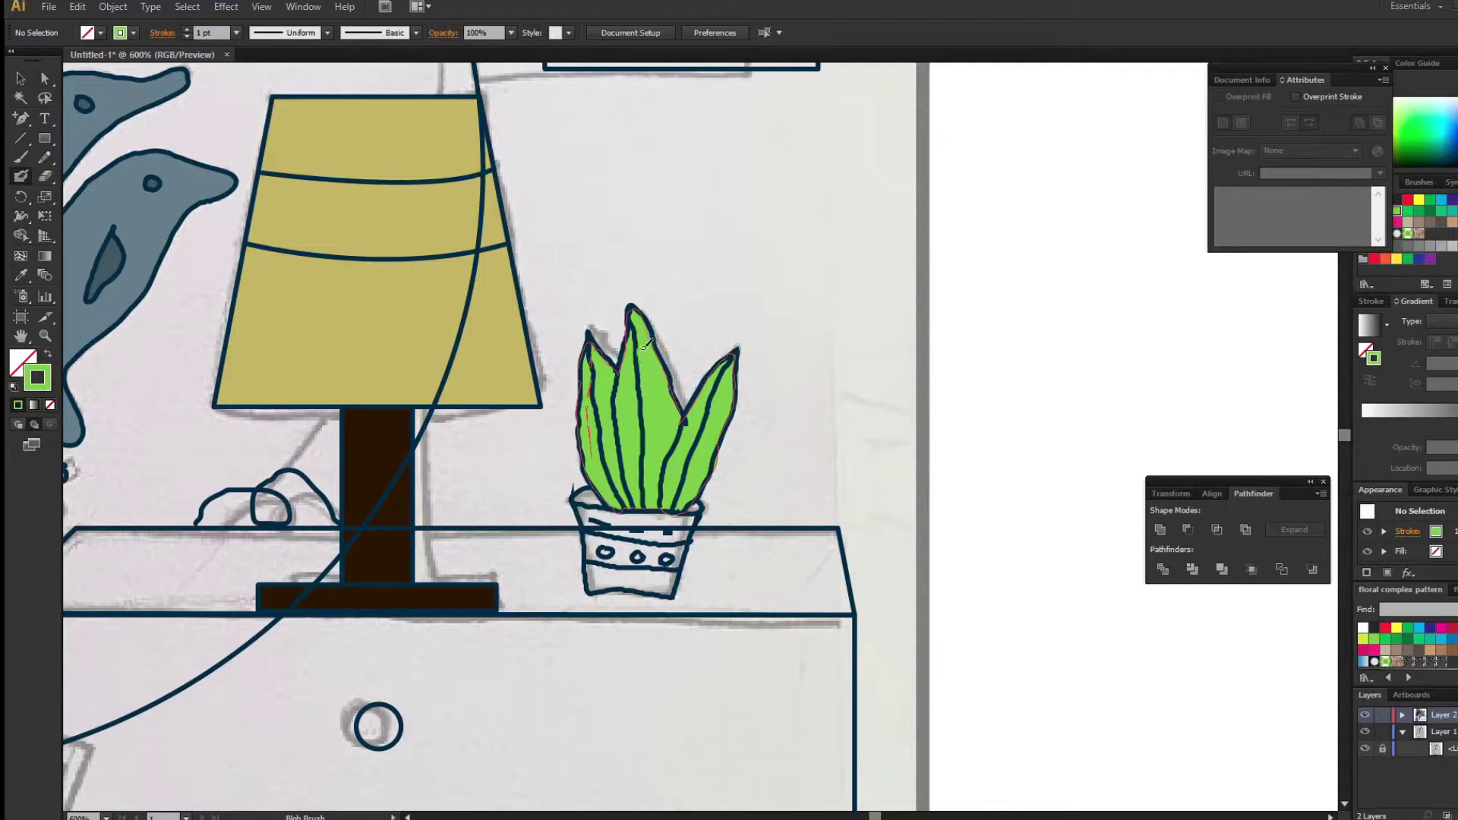
Paint dark brown soil along the pot rim.
click(21, 275)
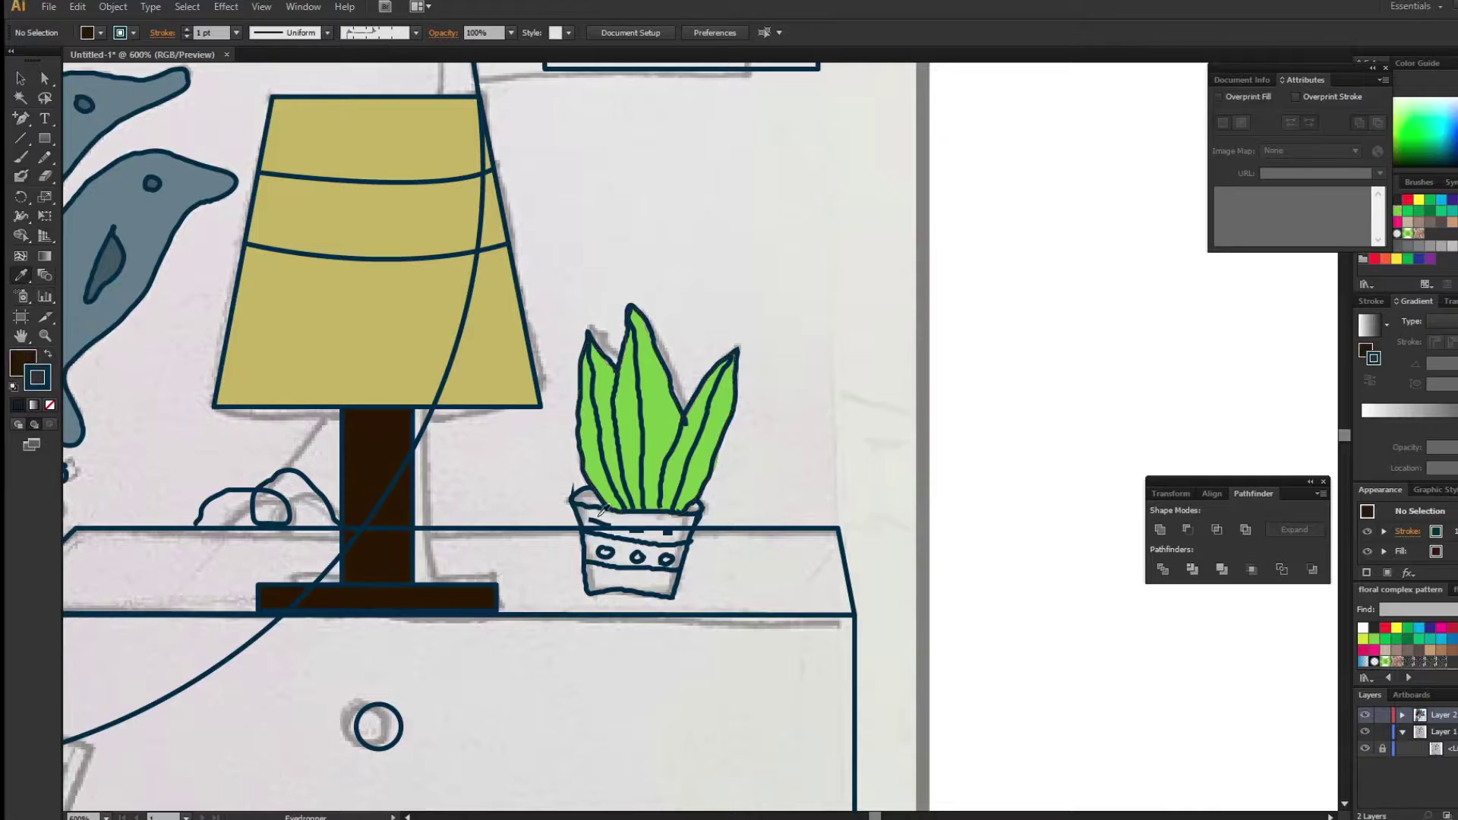
click(377, 493)
key(shift+b)
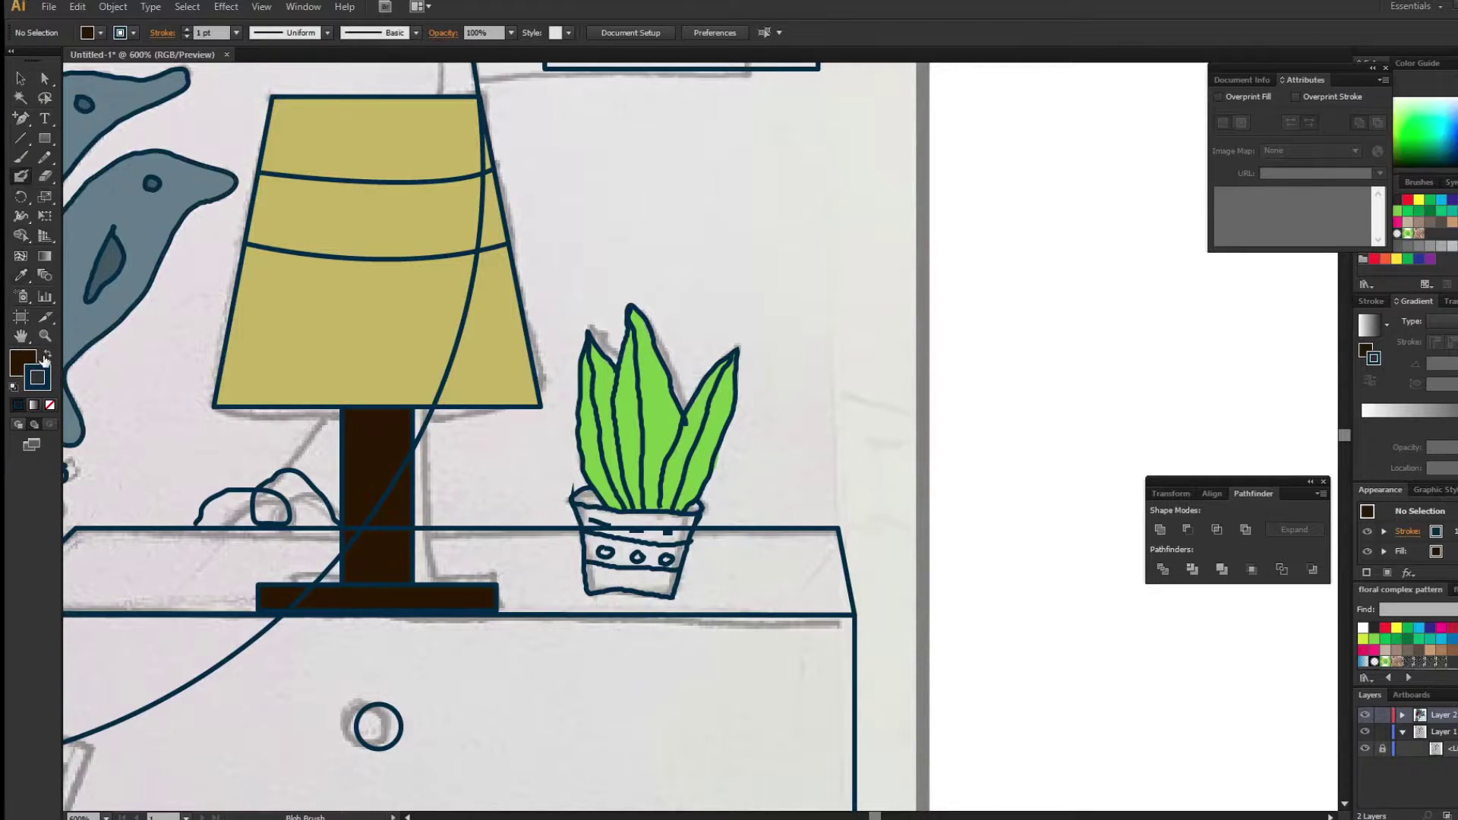
mouse_move(585, 492)
mouse_down()
mouse_move(611, 511)
mouse_move(698, 505)
mouse_up()
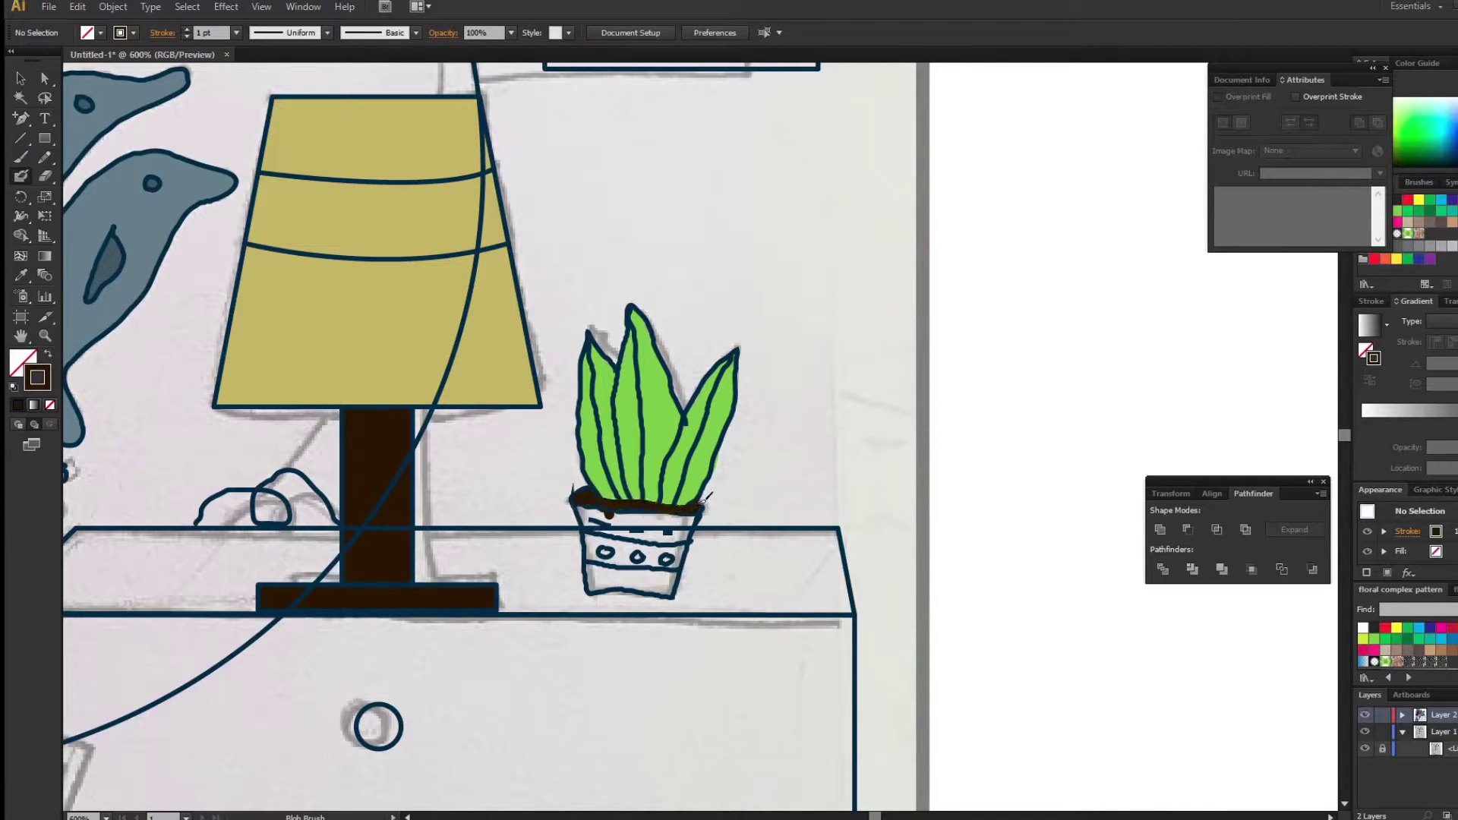
Paint the pot body dark green, discarding a trial navy stroke.
click(1451, 199)
drag(577, 501, 694, 507)
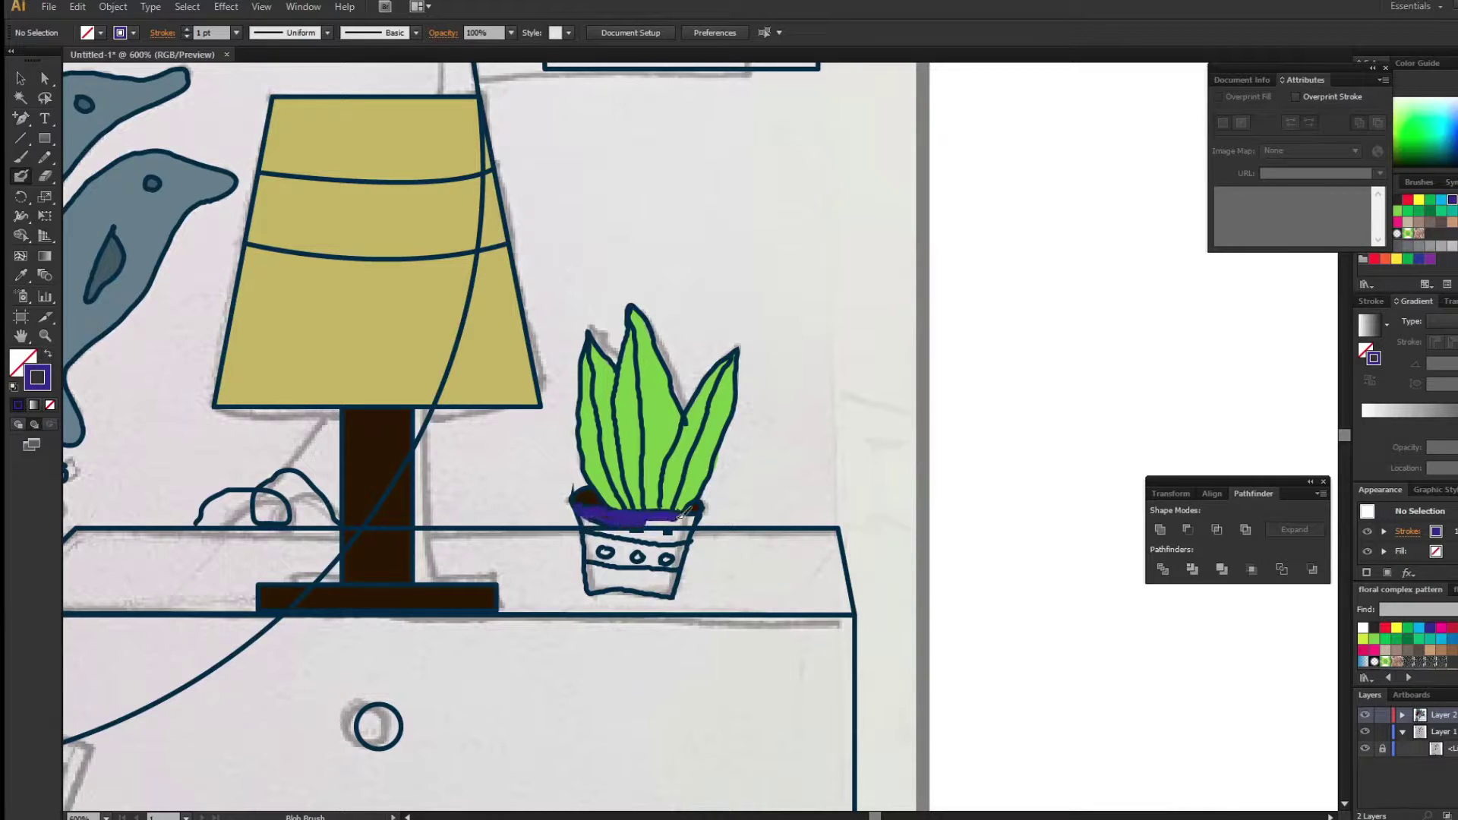
key(ctrl+z)
click(1429, 207)
drag(577, 513, 694, 510)
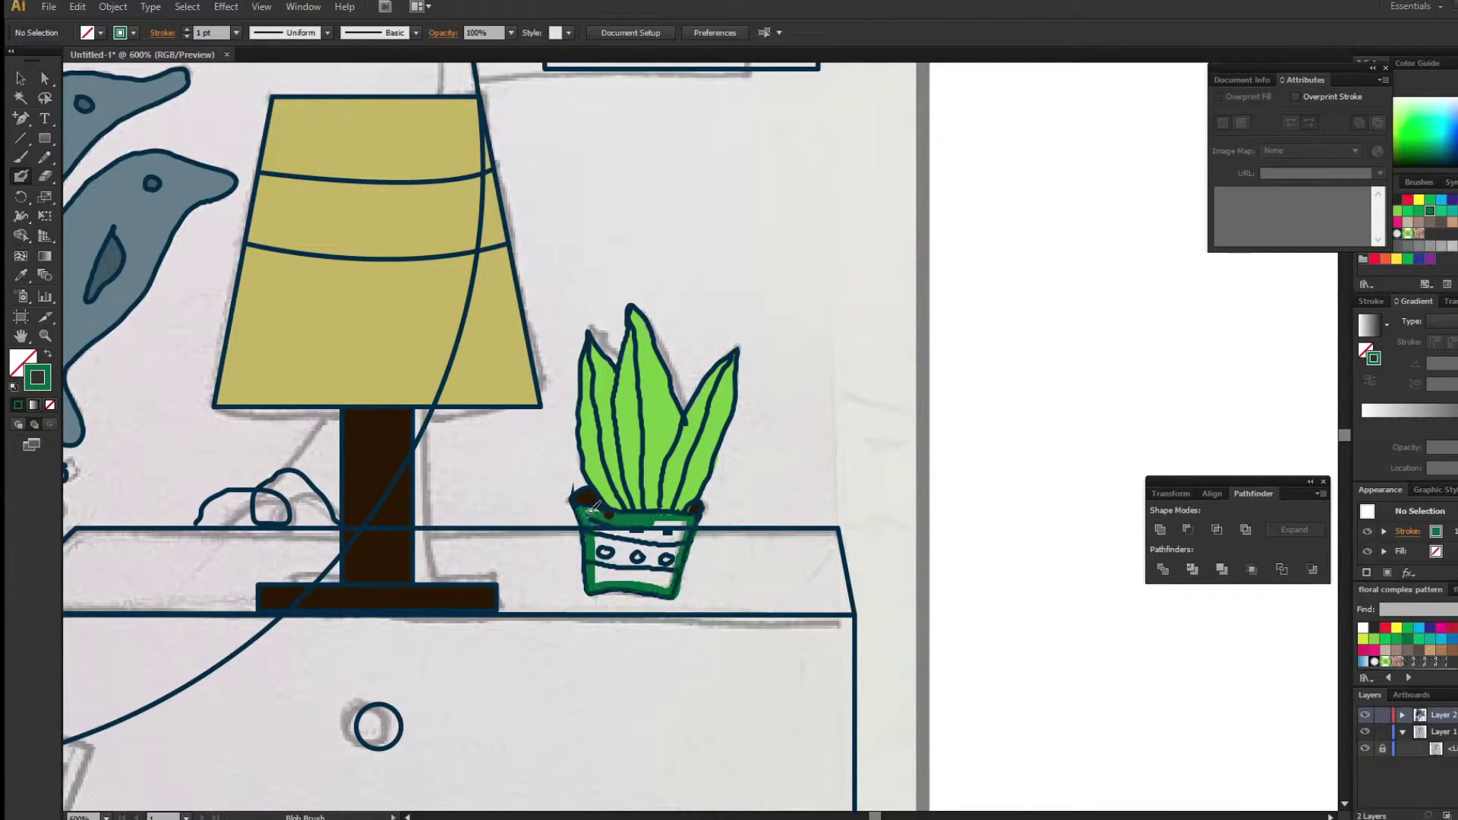
mouse_move(578, 513)
mouse_down()
mouse_move(675, 519)
mouse_move(638, 527)
mouse_move(674, 581)
mouse_move(635, 562)
mouse_move(664, 559)
mouse_up()
Paint a trial golden yellow Blob Brush stroke across the shoulder strap.
key(ctrl+minus)
key(ctrl+minus)
key(ctrl+minus)
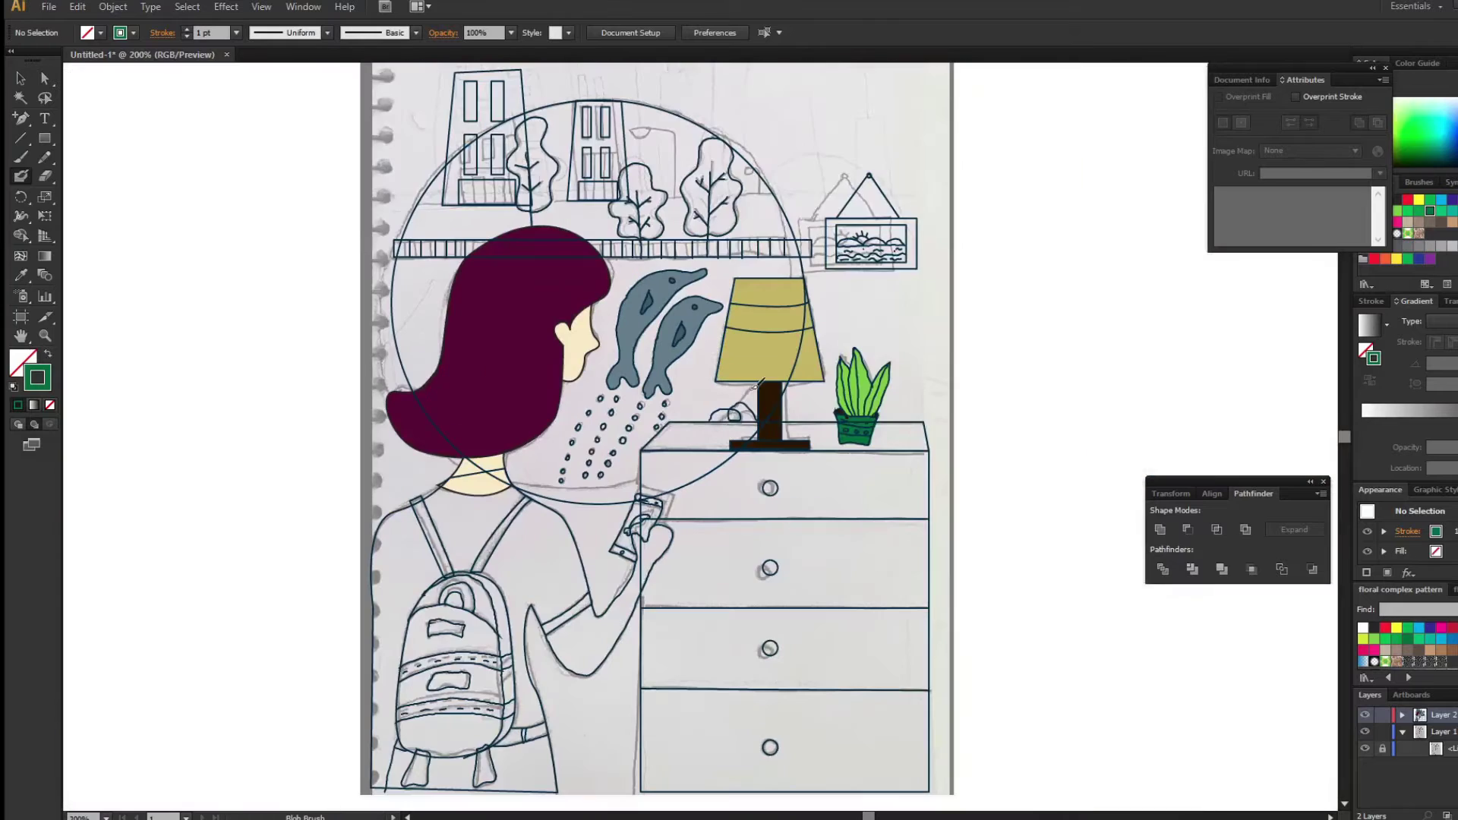
key(v)
key(shift+b)
click(1419, 201)
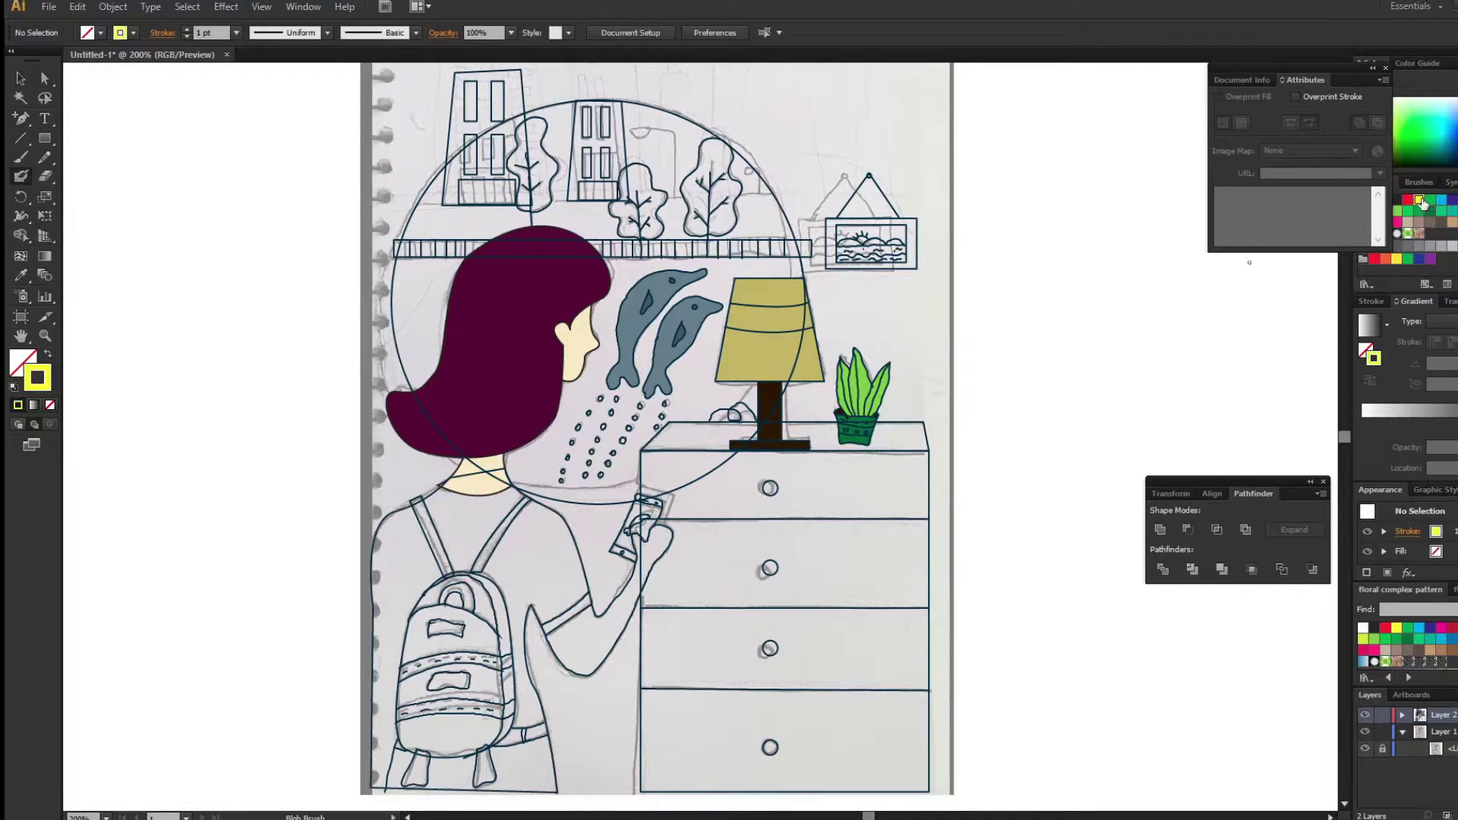
double_click(35, 386)
click(258, 565)
click(481, 559)
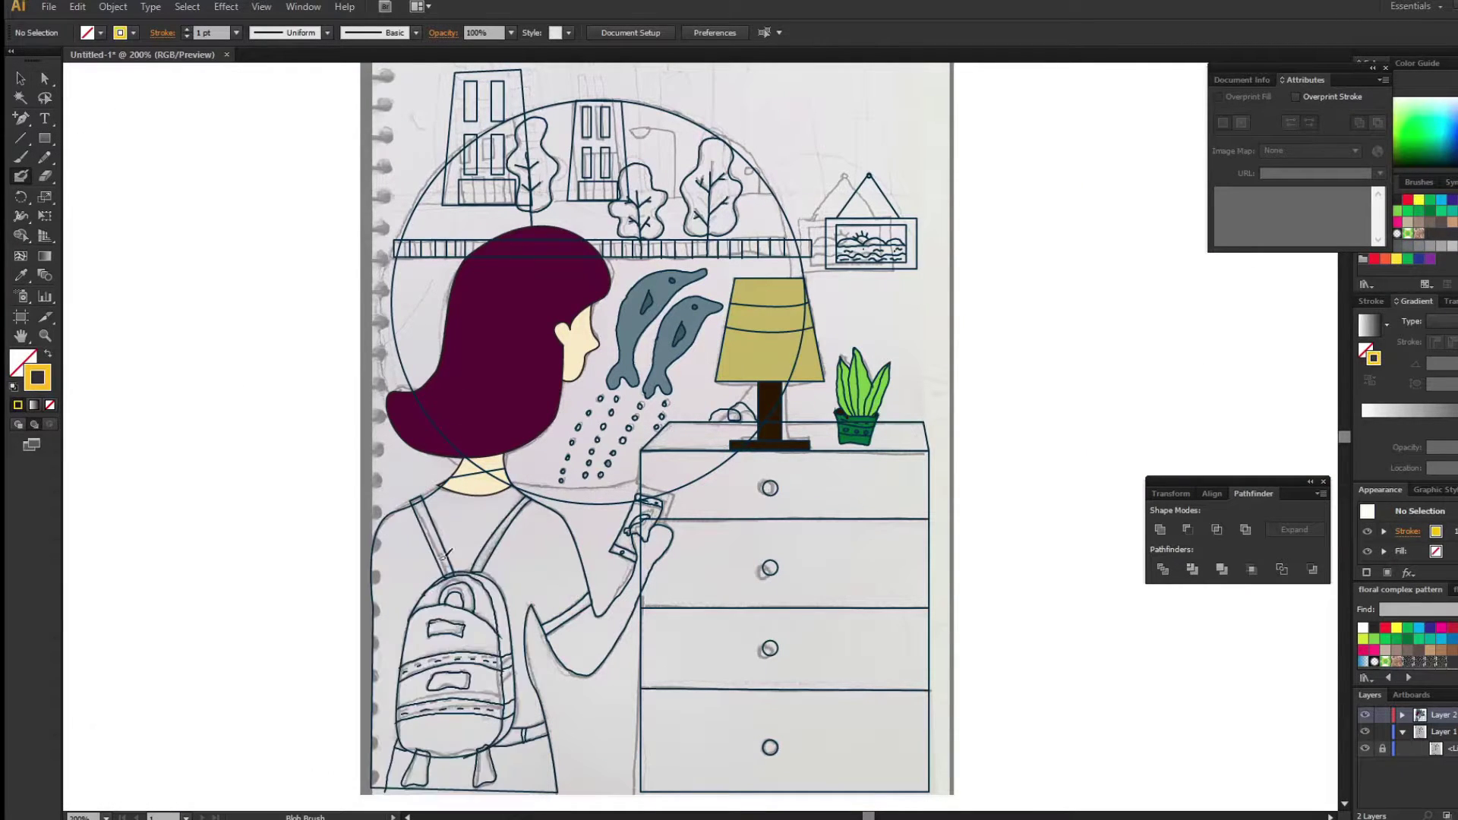
drag(465, 548, 396, 577)
Dab a darker golden brown on the strap, then undo the yellow stroke.
key(v)
double_click(37, 378)
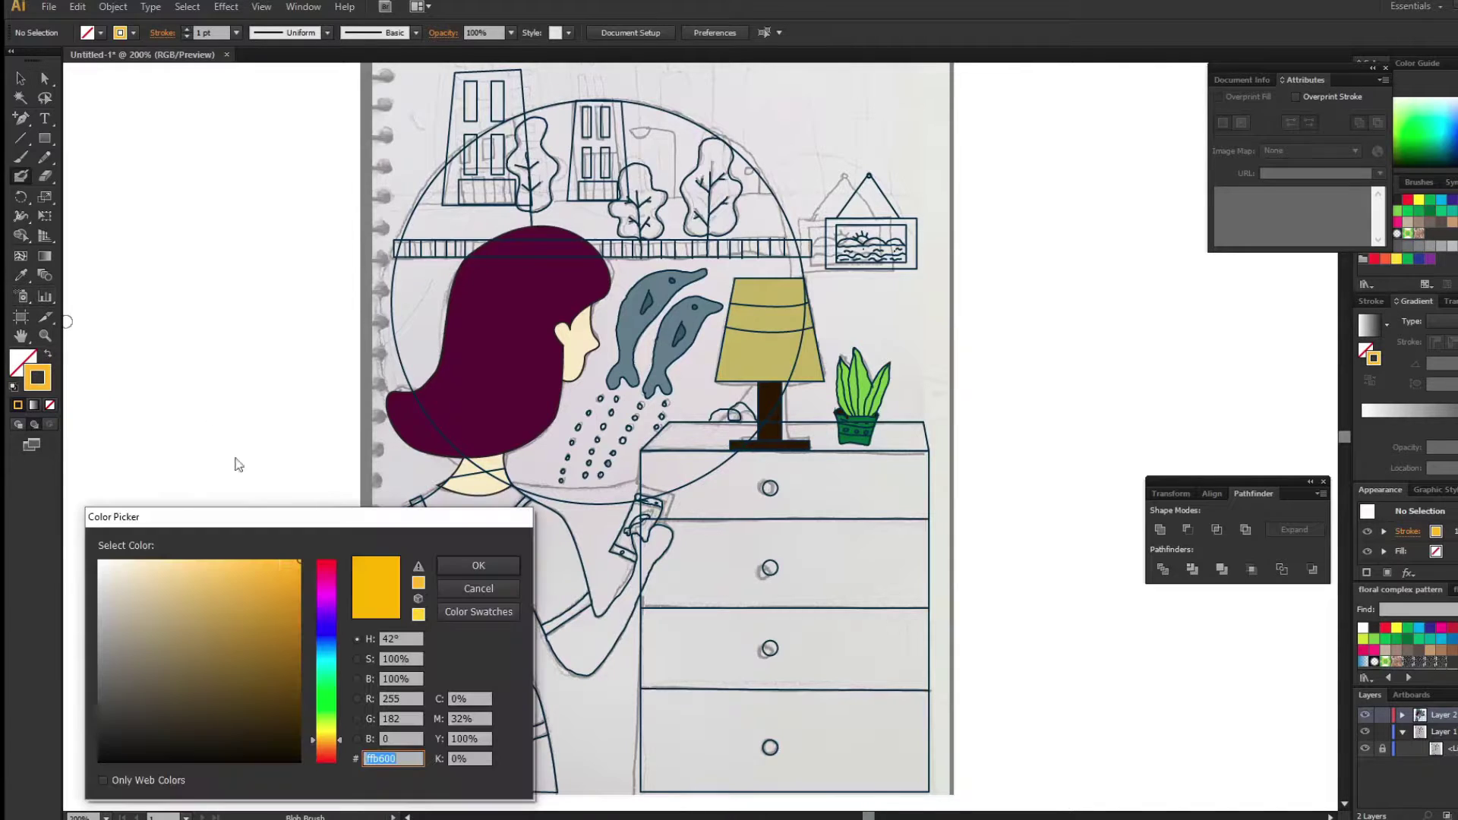
click(239, 607)
click(481, 560)
click(448, 566)
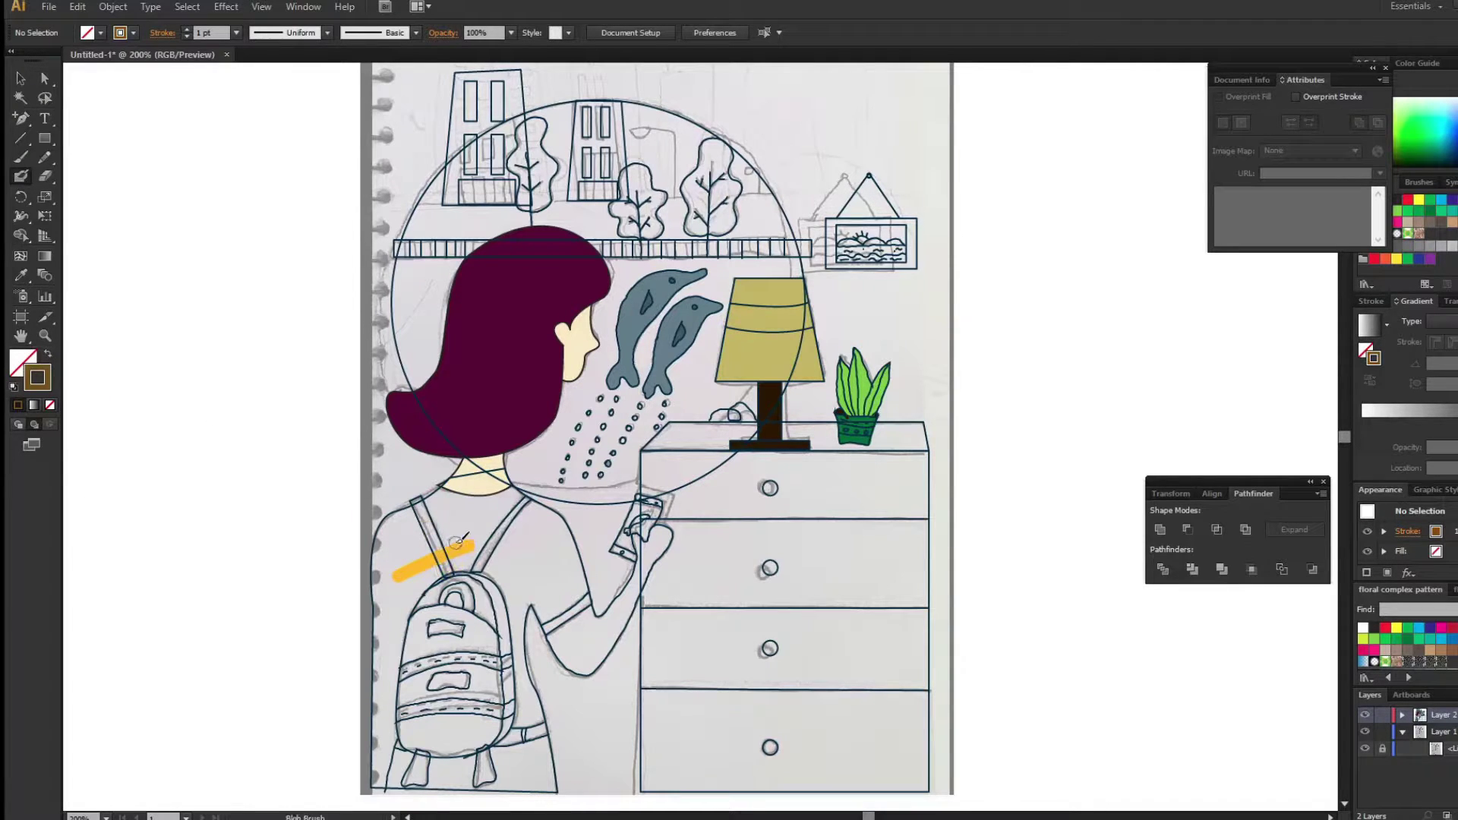
key(ctrl+z)
key(ctrl+z)
Select the two backpack straps and fill them solid red.
click(21, 78)
click(429, 531)
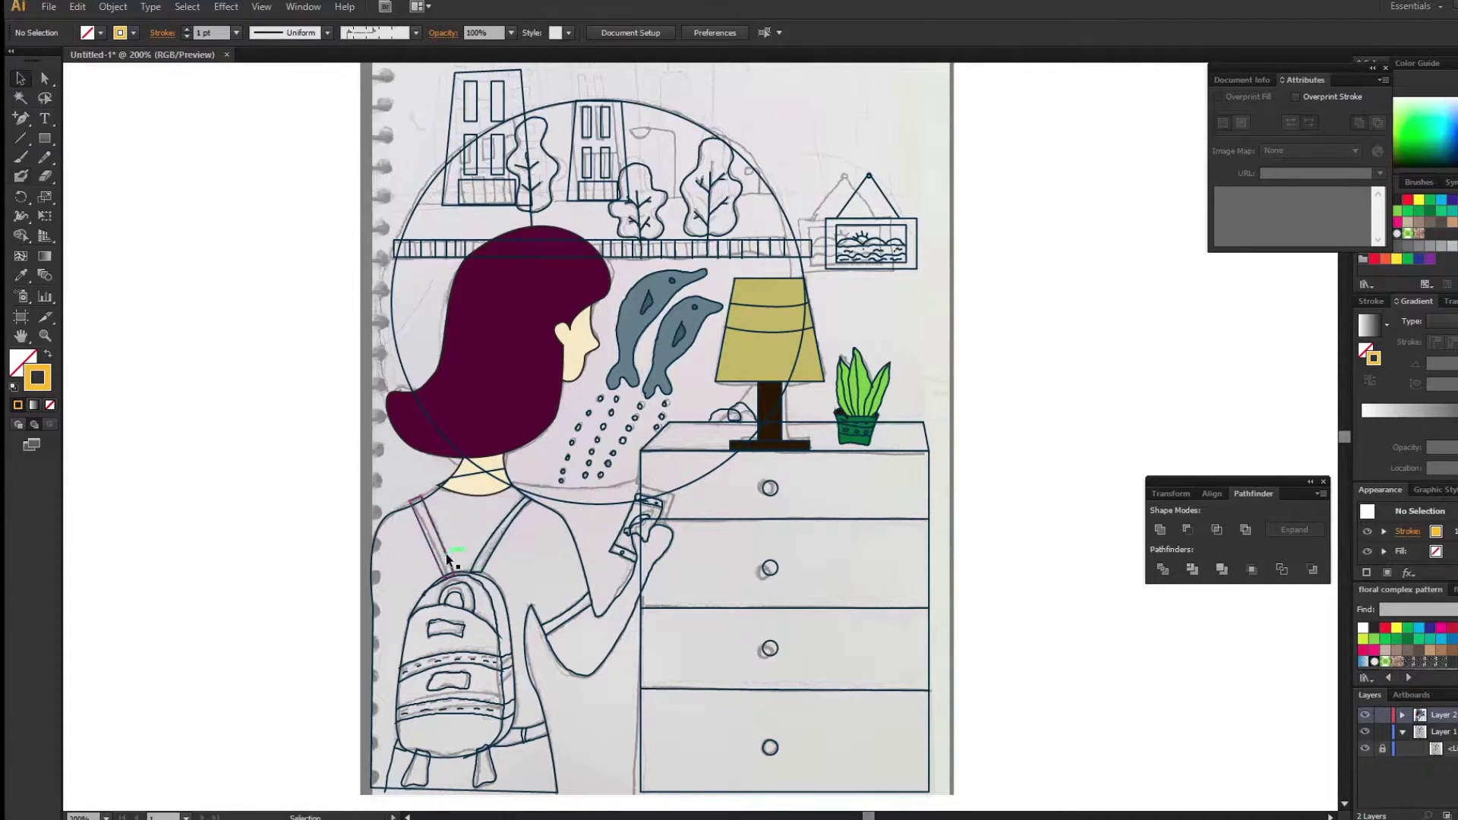
click(1407, 200)
click(48, 354)
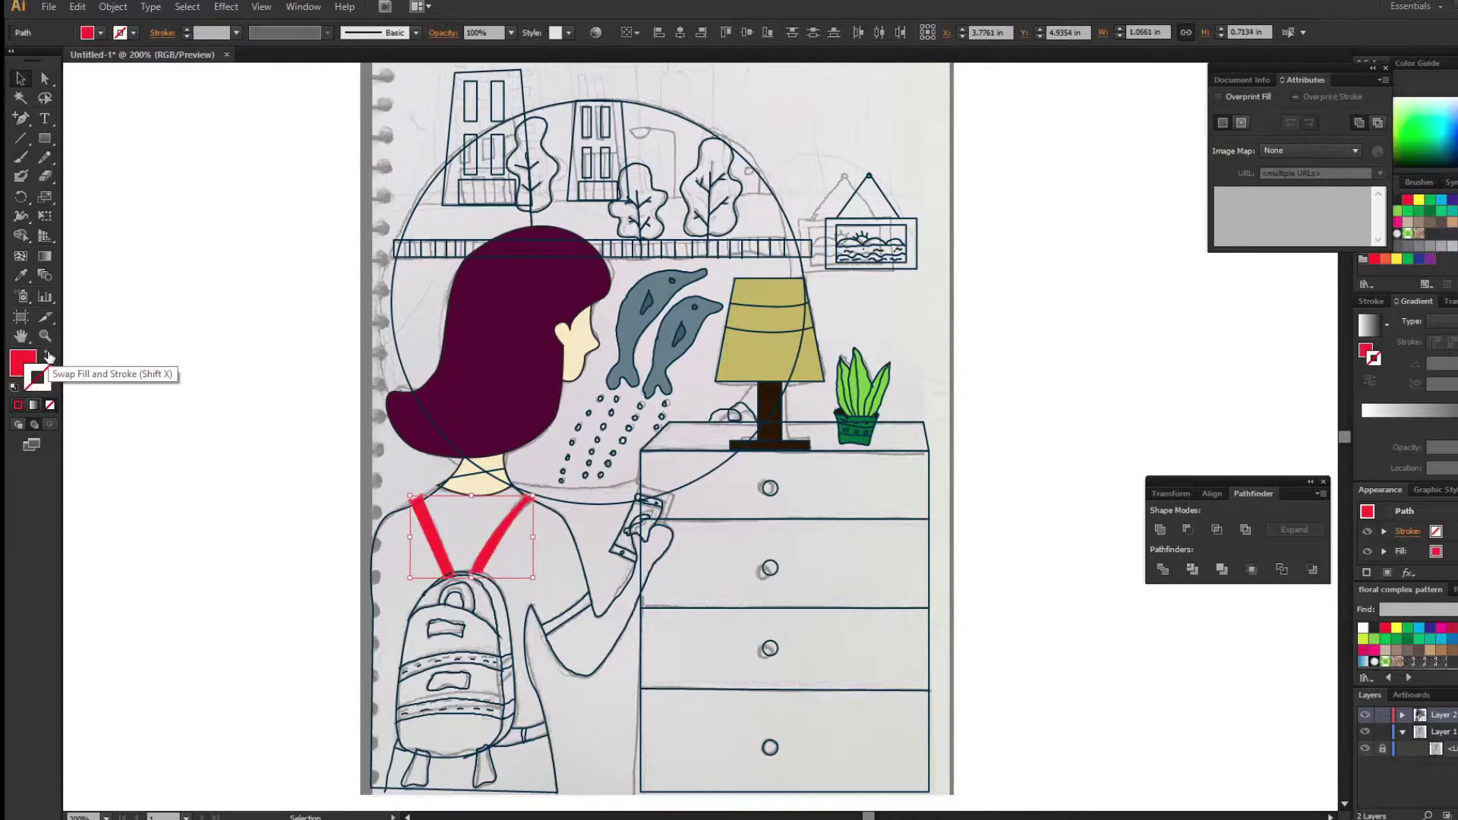
click(502, 627)
click(1136, 619)
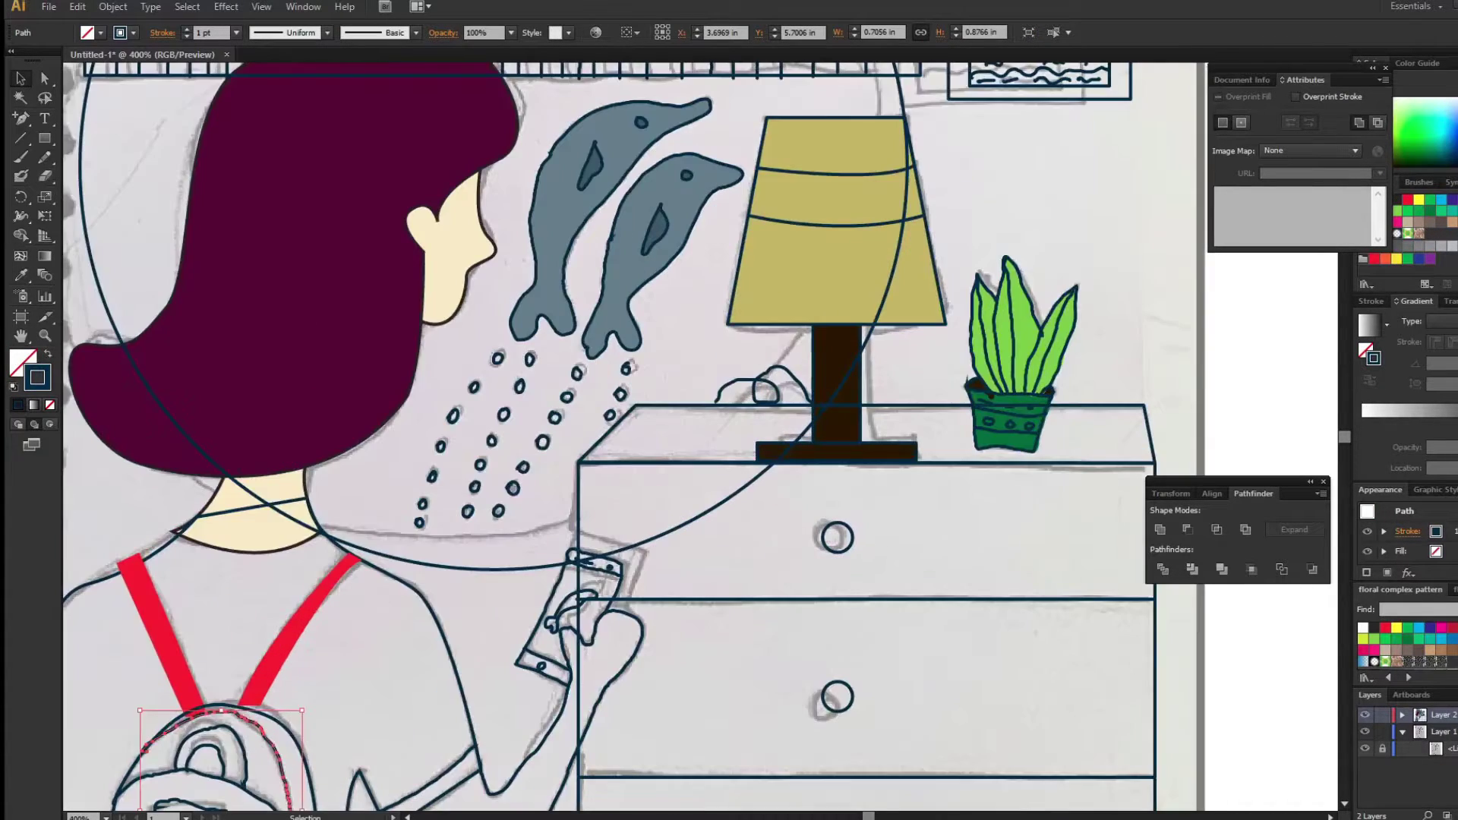
Cover the backpack's top, sides, front, middle band and lower left edge in crimson Blob Brush paint.
key(ctrl+plus)
key(ctrl+plus)
key(shift+b)
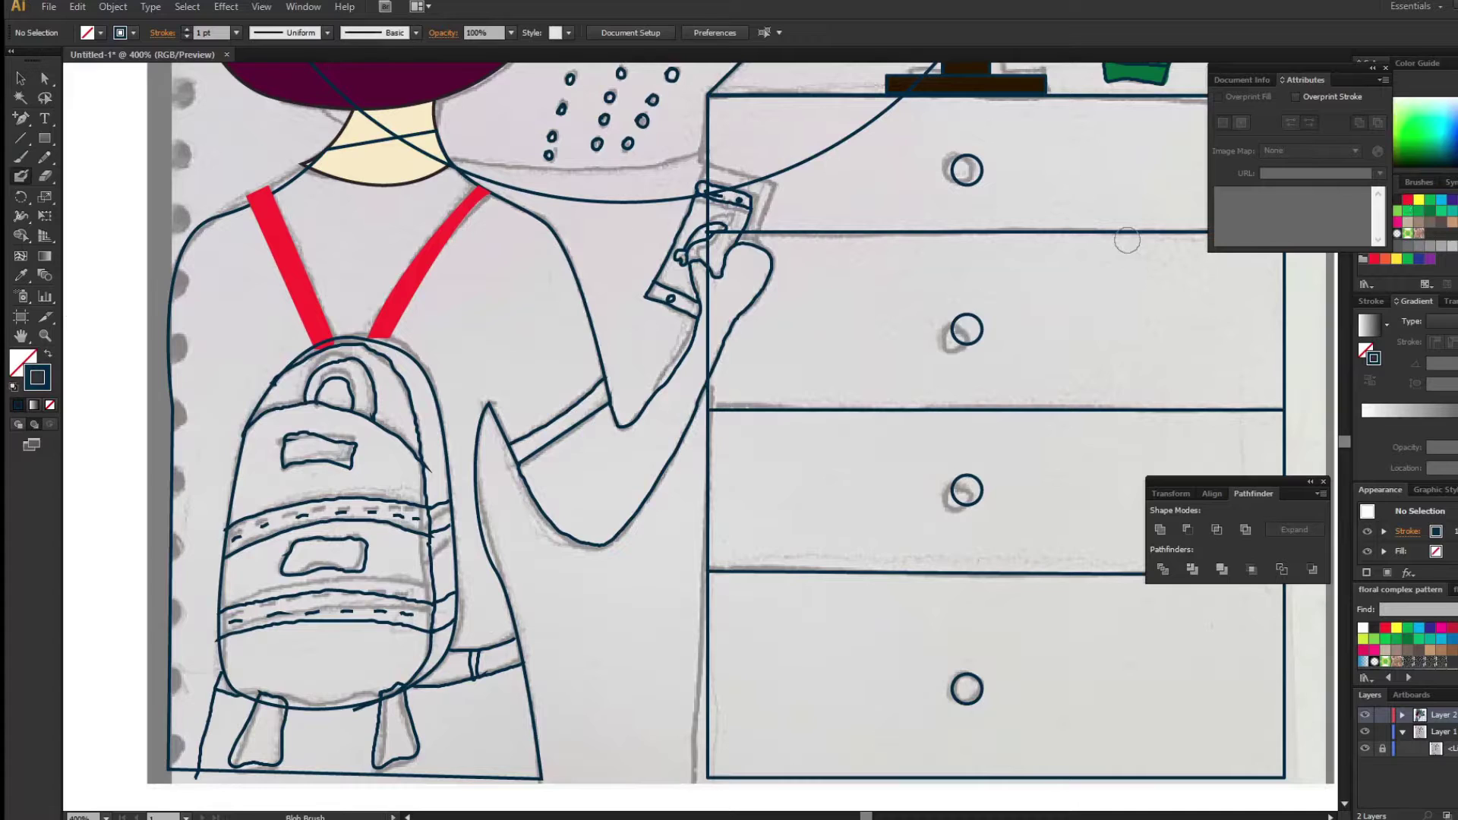
mouse_move(258, 446)
mouse_down()
mouse_move(383, 353)
mouse_move(436, 565)
mouse_up()
mouse_move(353, 380)
mouse_down()
mouse_move(298, 497)
mouse_move(304, 535)
mouse_move(364, 380)
mouse_move(319, 660)
mouse_move(298, 470)
mouse_move(241, 467)
mouse_move(278, 566)
mouse_move(342, 600)
mouse_up()
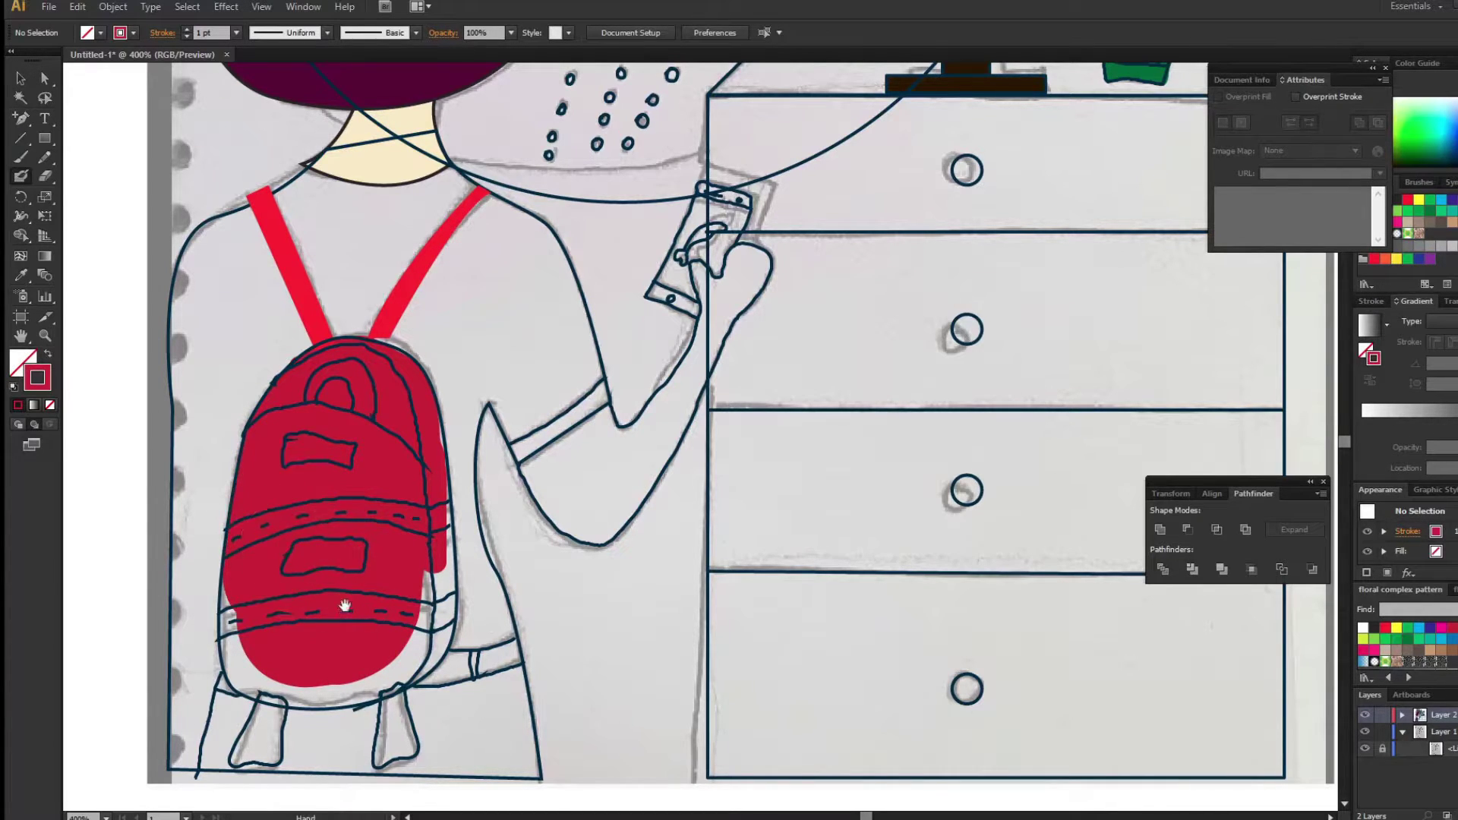
scroll(342, 600, down, 5)
mouse_move(325, 374)
mouse_down()
mouse_move(395, 338)
mouse_move(441, 281)
mouse_move(439, 356)
mouse_up()
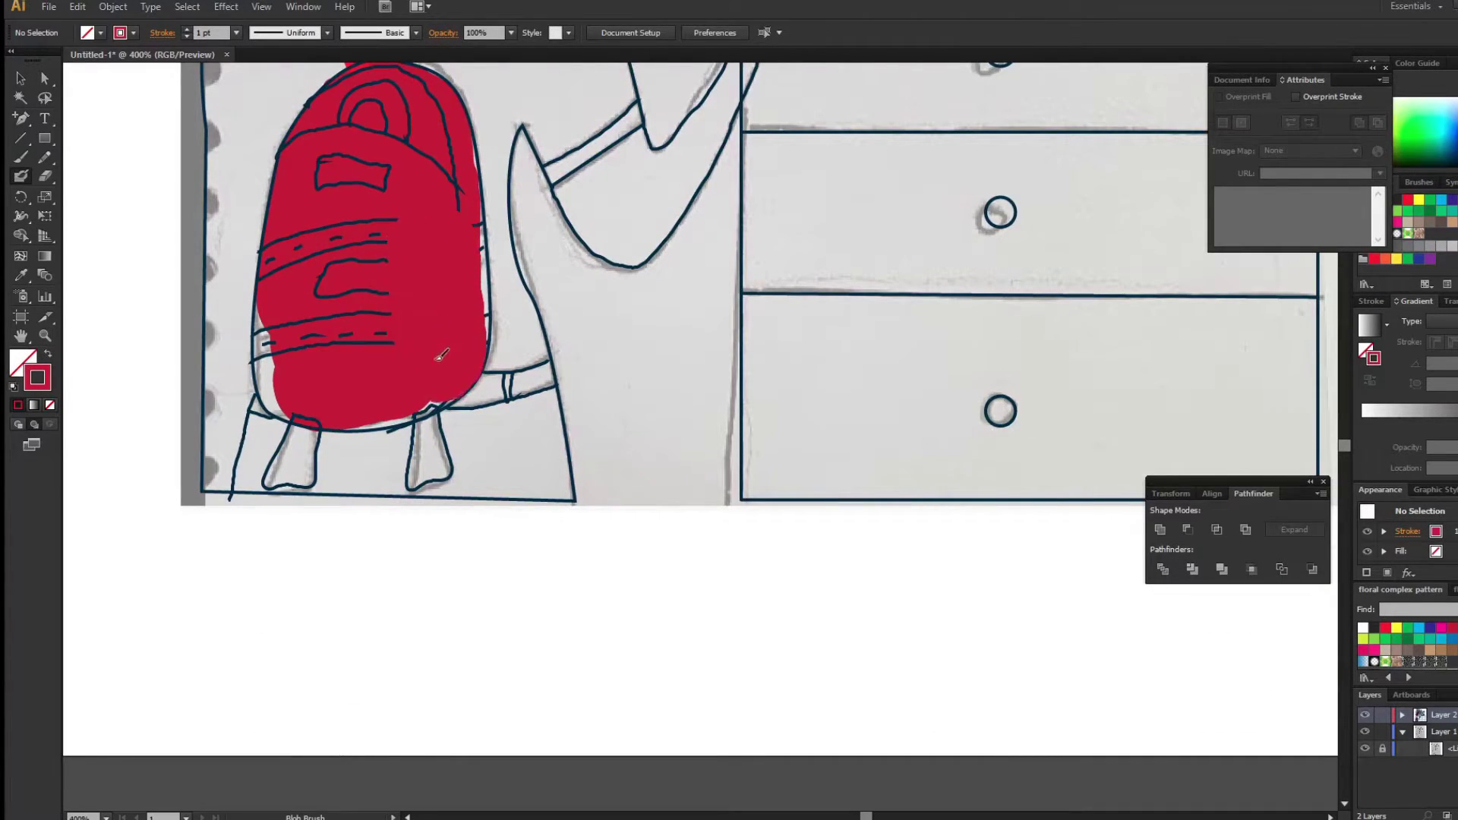
drag(363, 381, 427, 293)
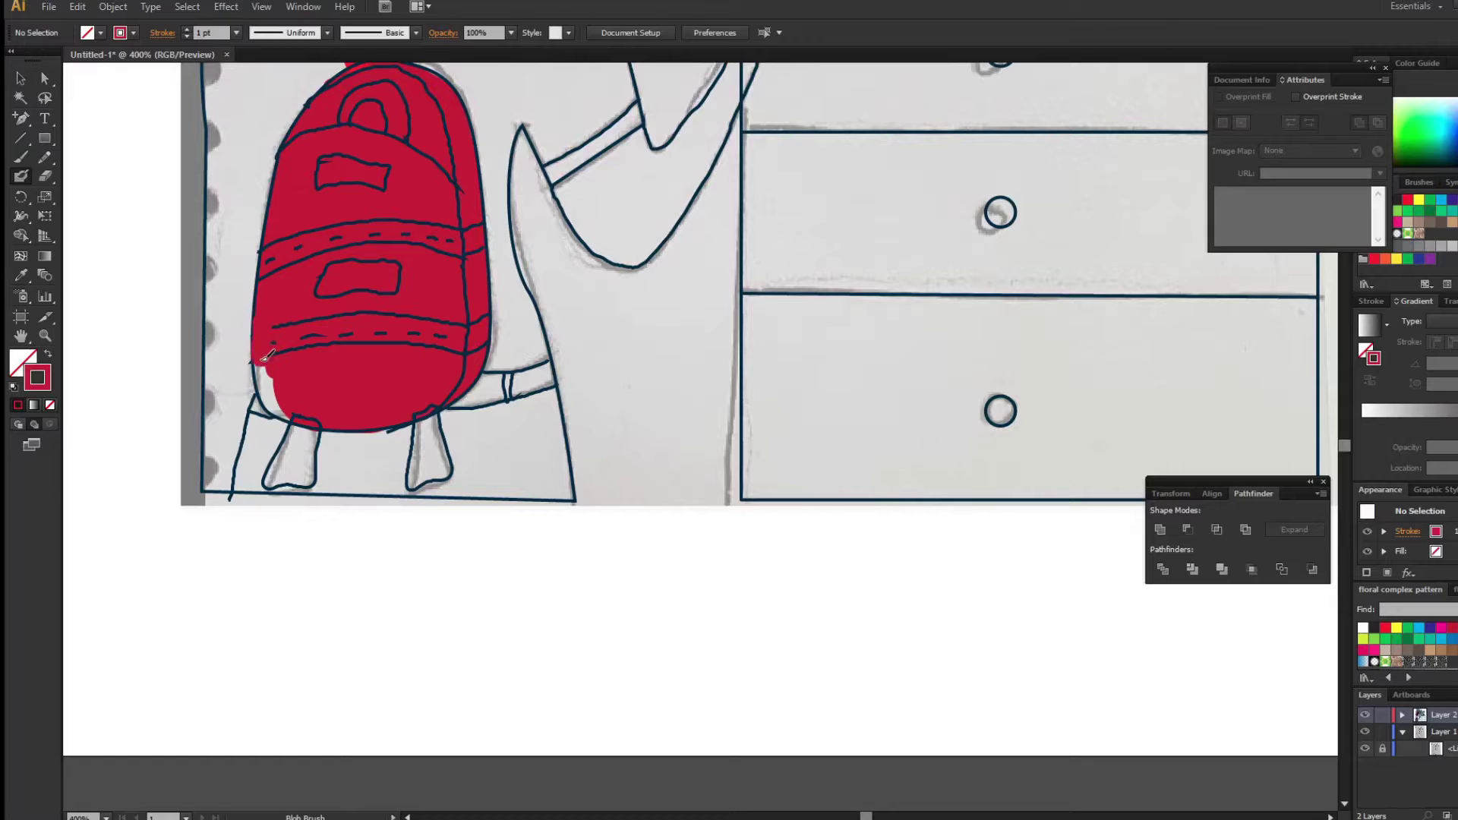
drag(267, 357, 275, 380)
Swap the feet outlines' stroke into fill so both feet become solid dark navy with no outline.
key(v)
click(315, 467)
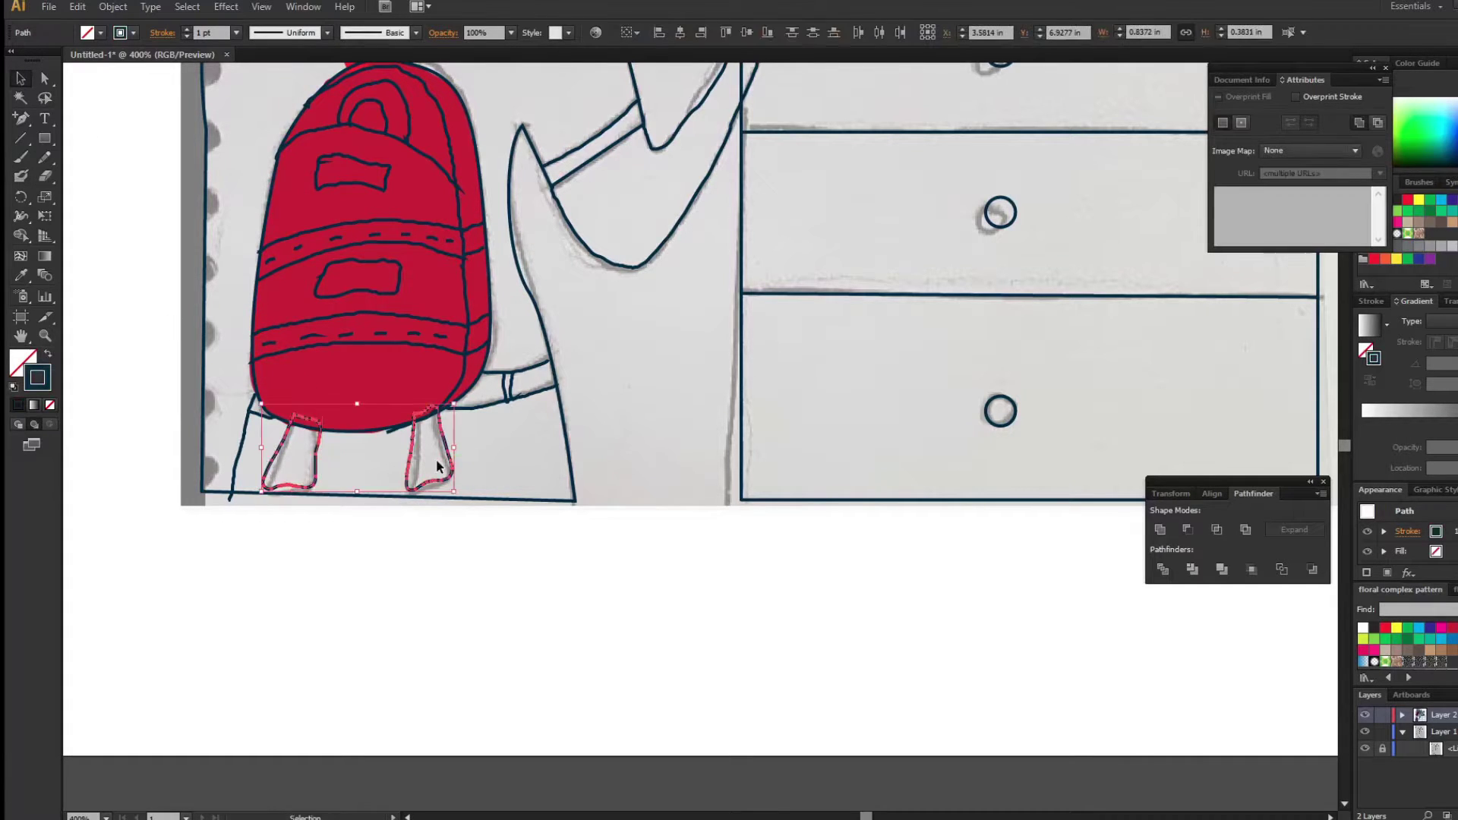
key(shift+x)
key(a)
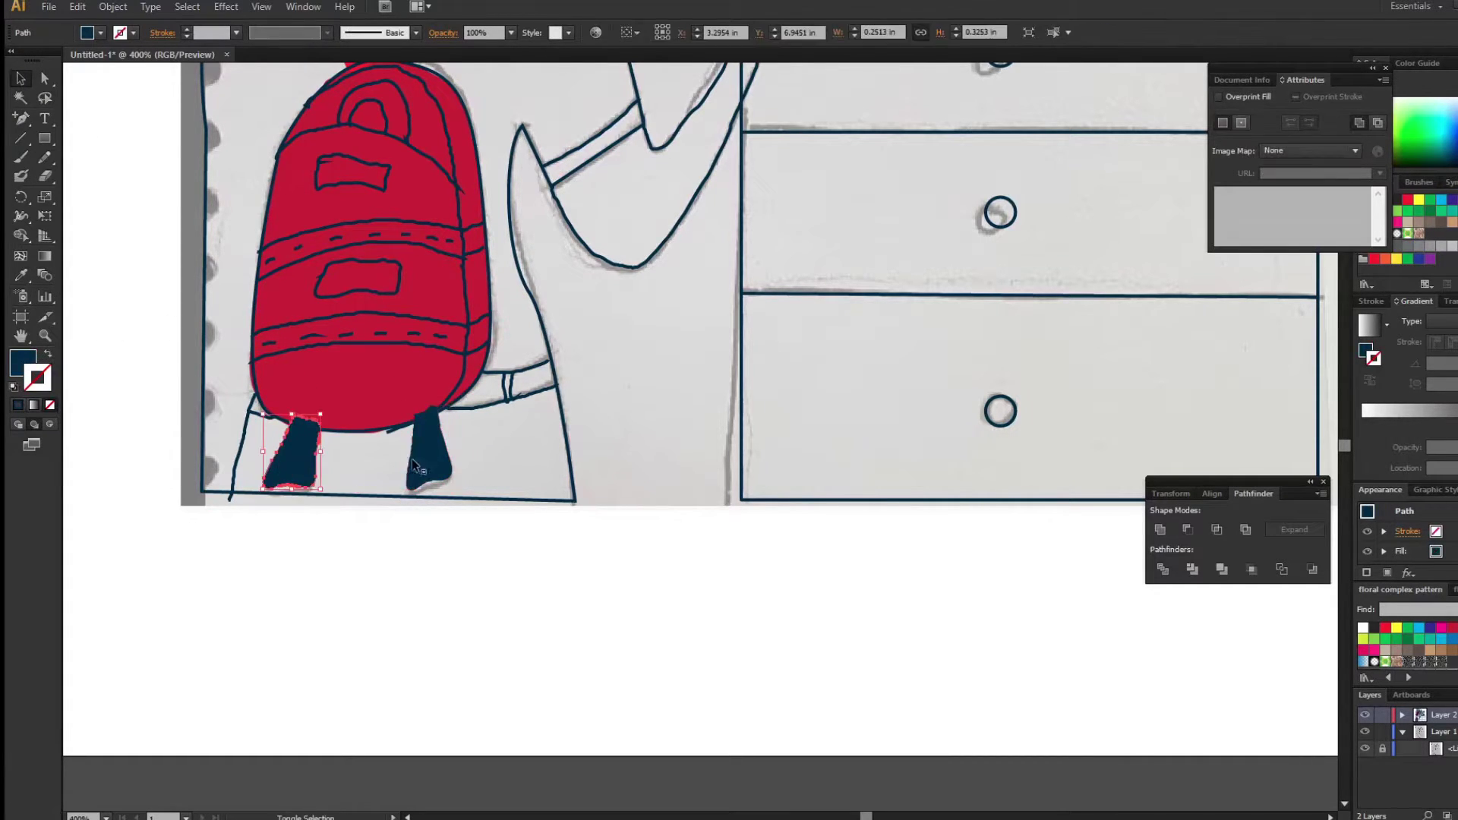
key(v)
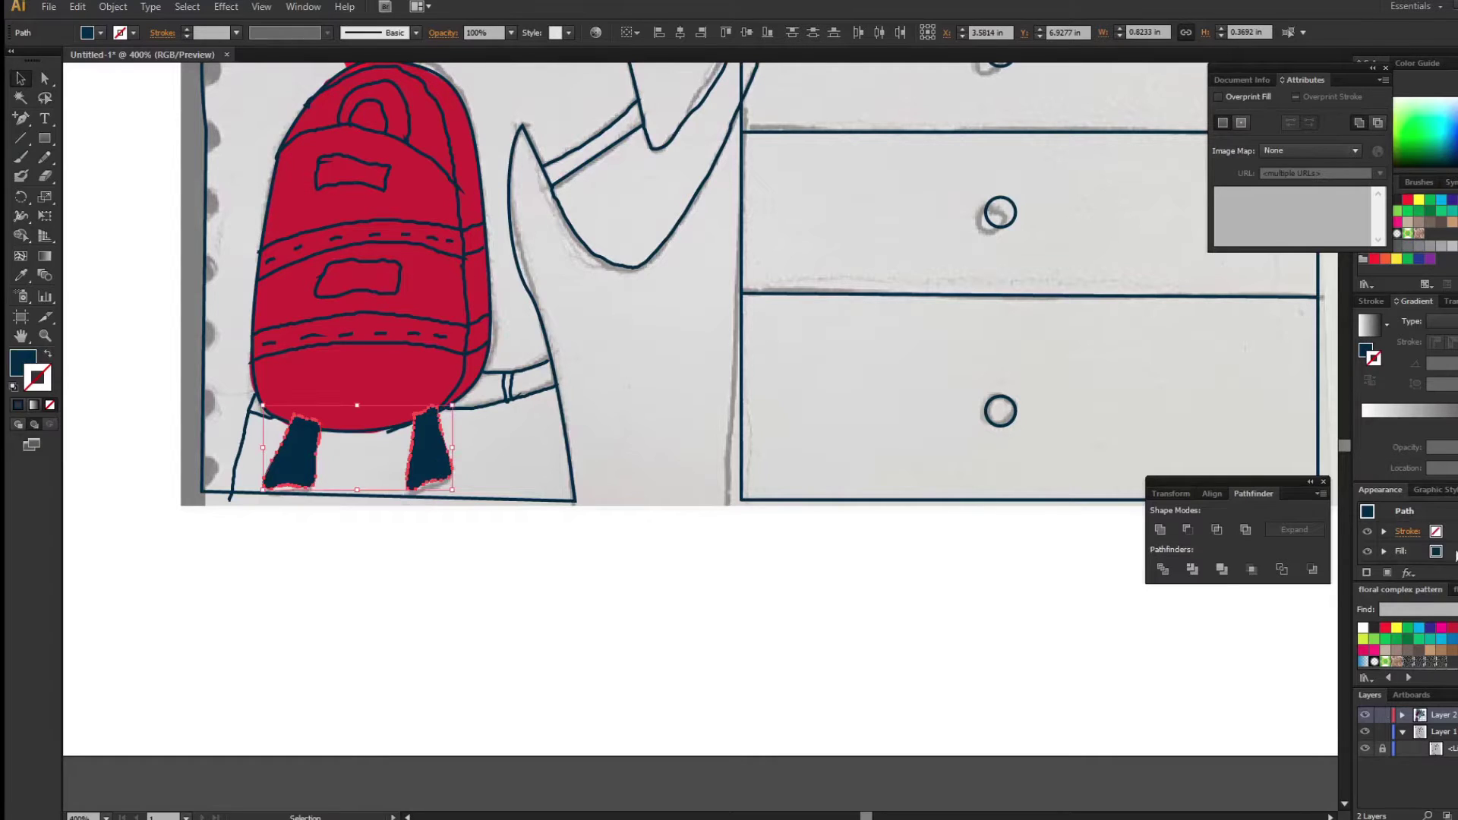
scroll(1405, 760, down, 2)
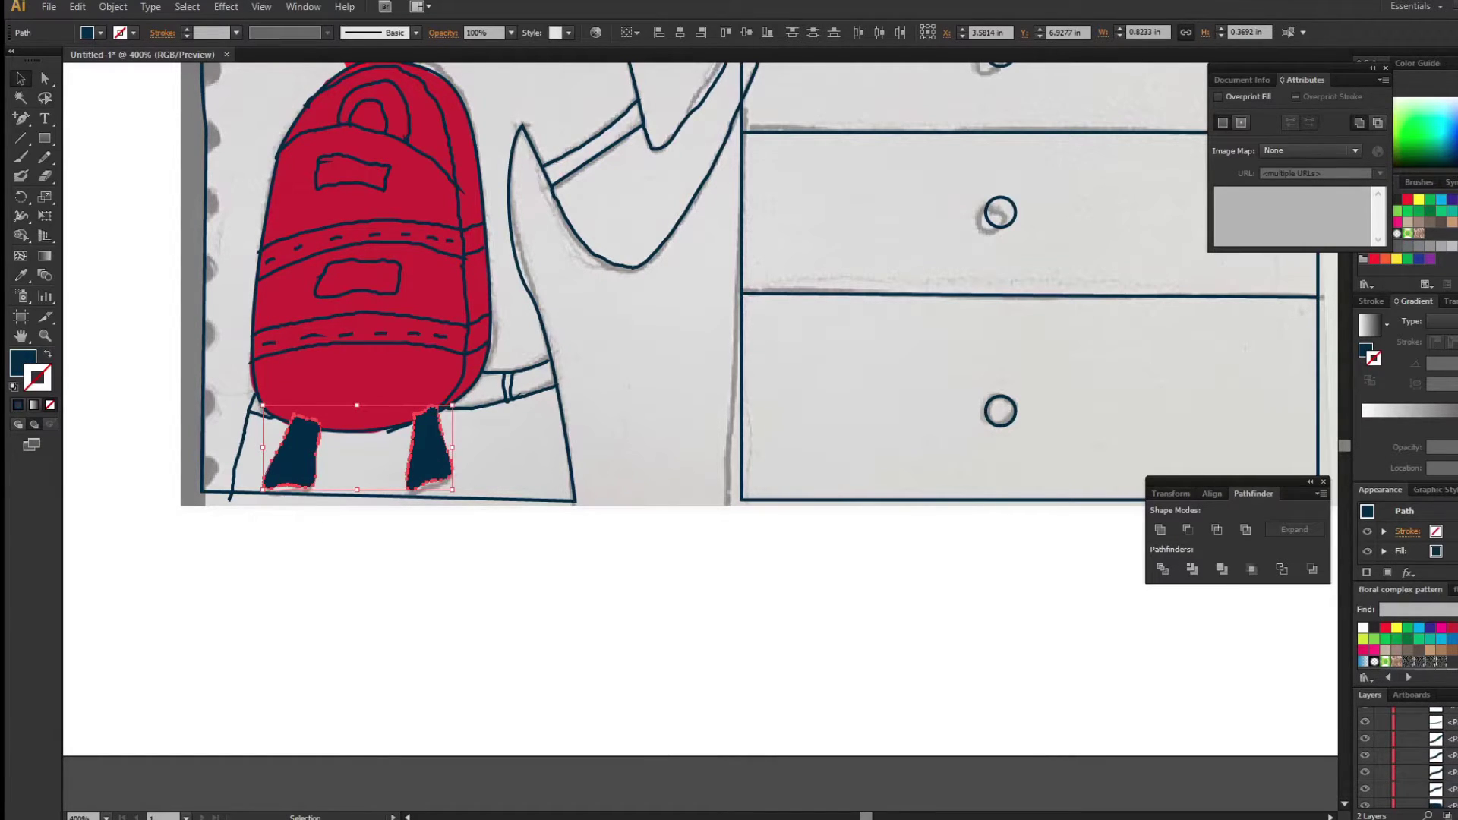
click(346, 623)
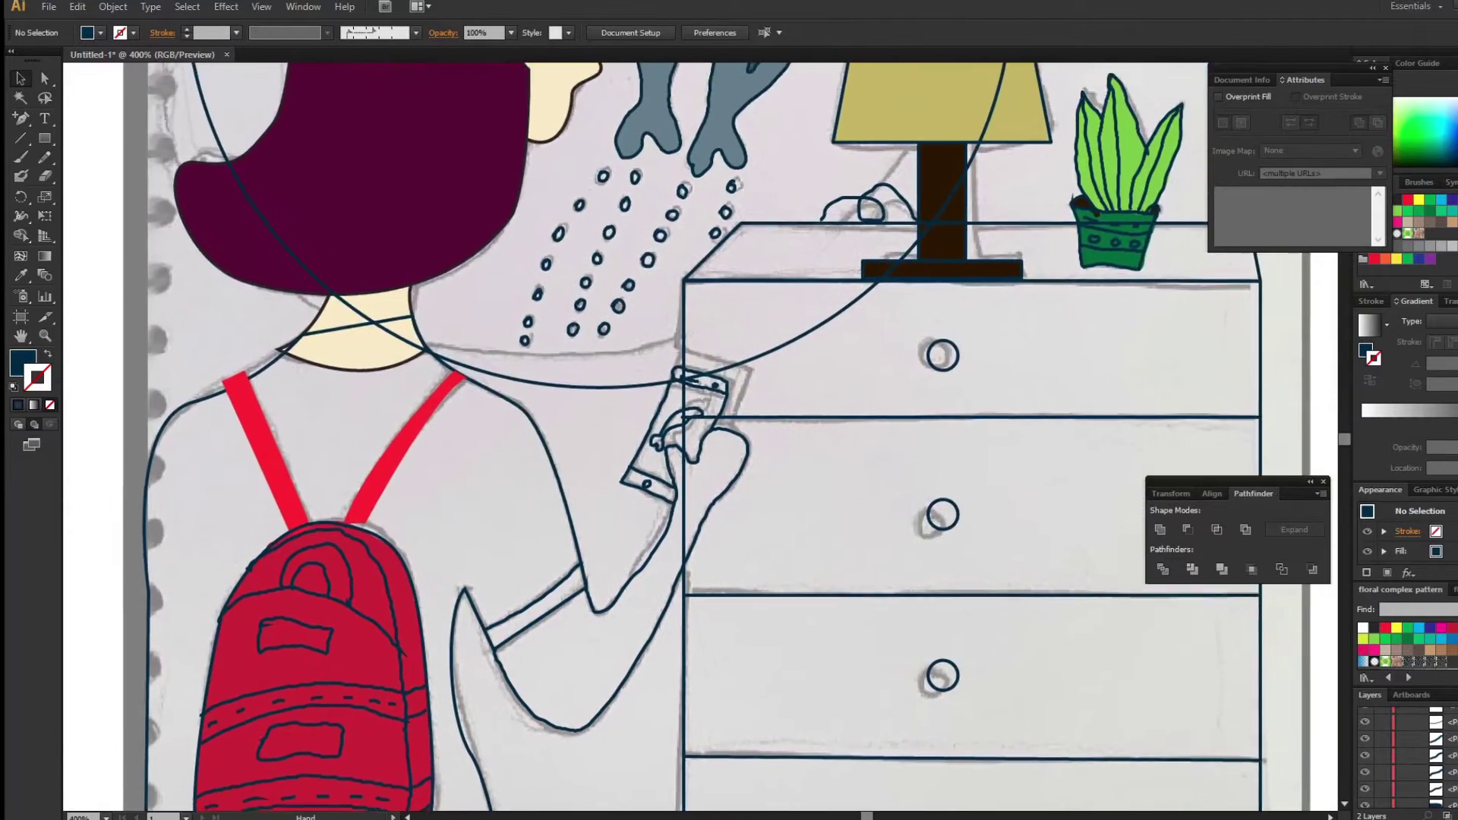
Switch to the Blob Brush and swap the fill and stroke colours.
key(b)
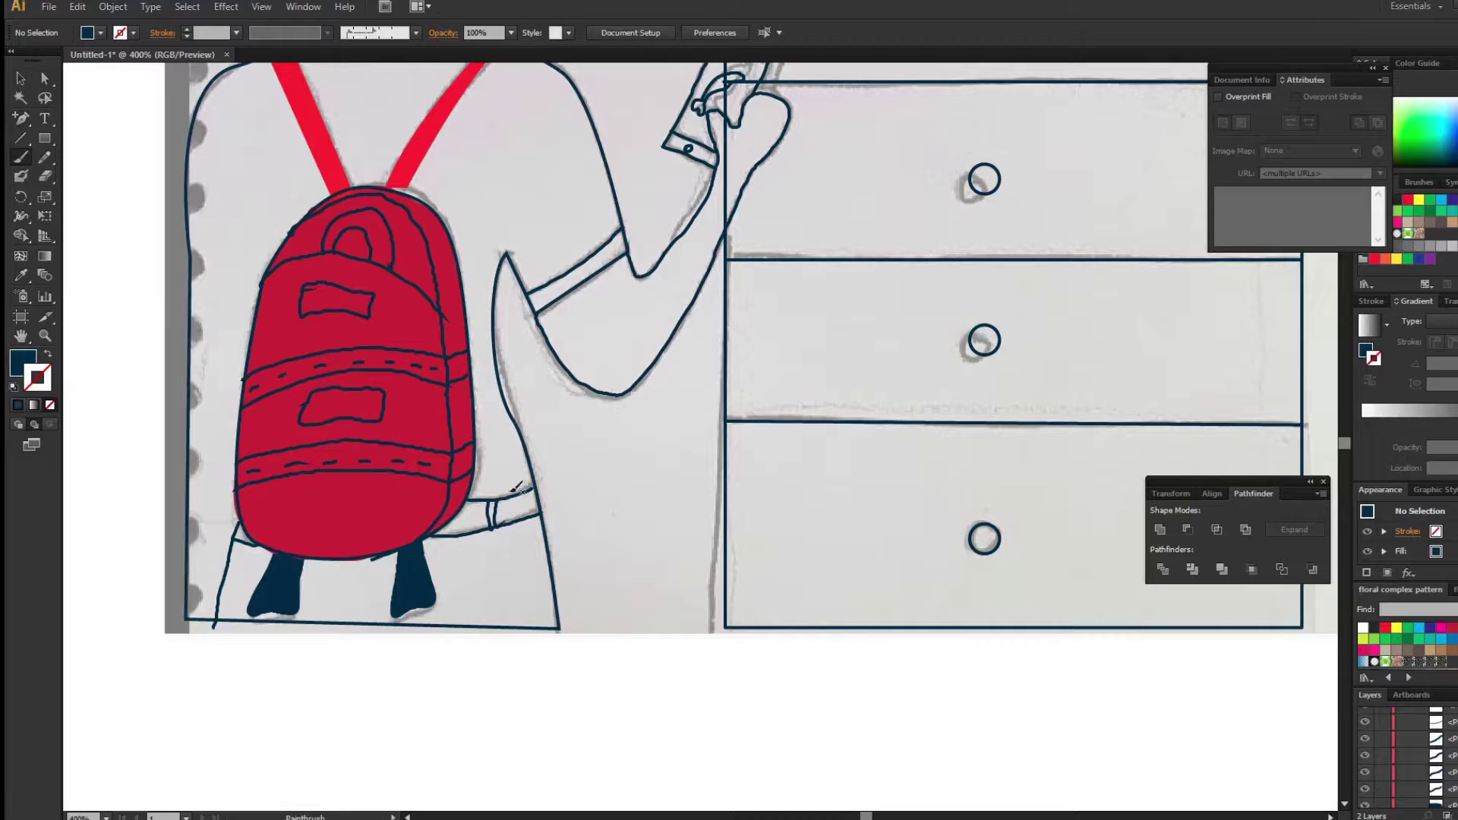
key(shift+b)
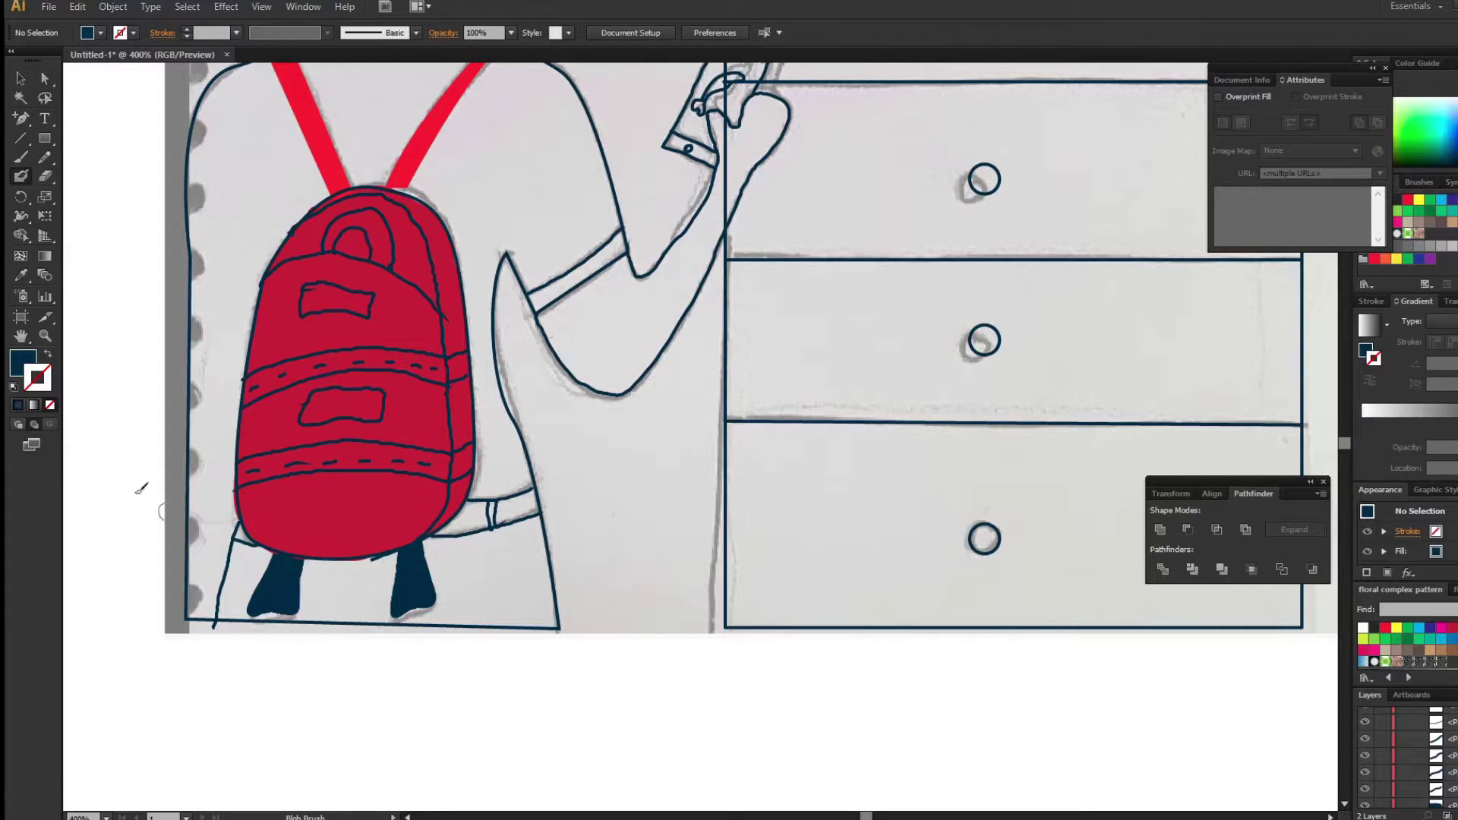
key(shift+x)
key(shift+x)
key(shift+x)
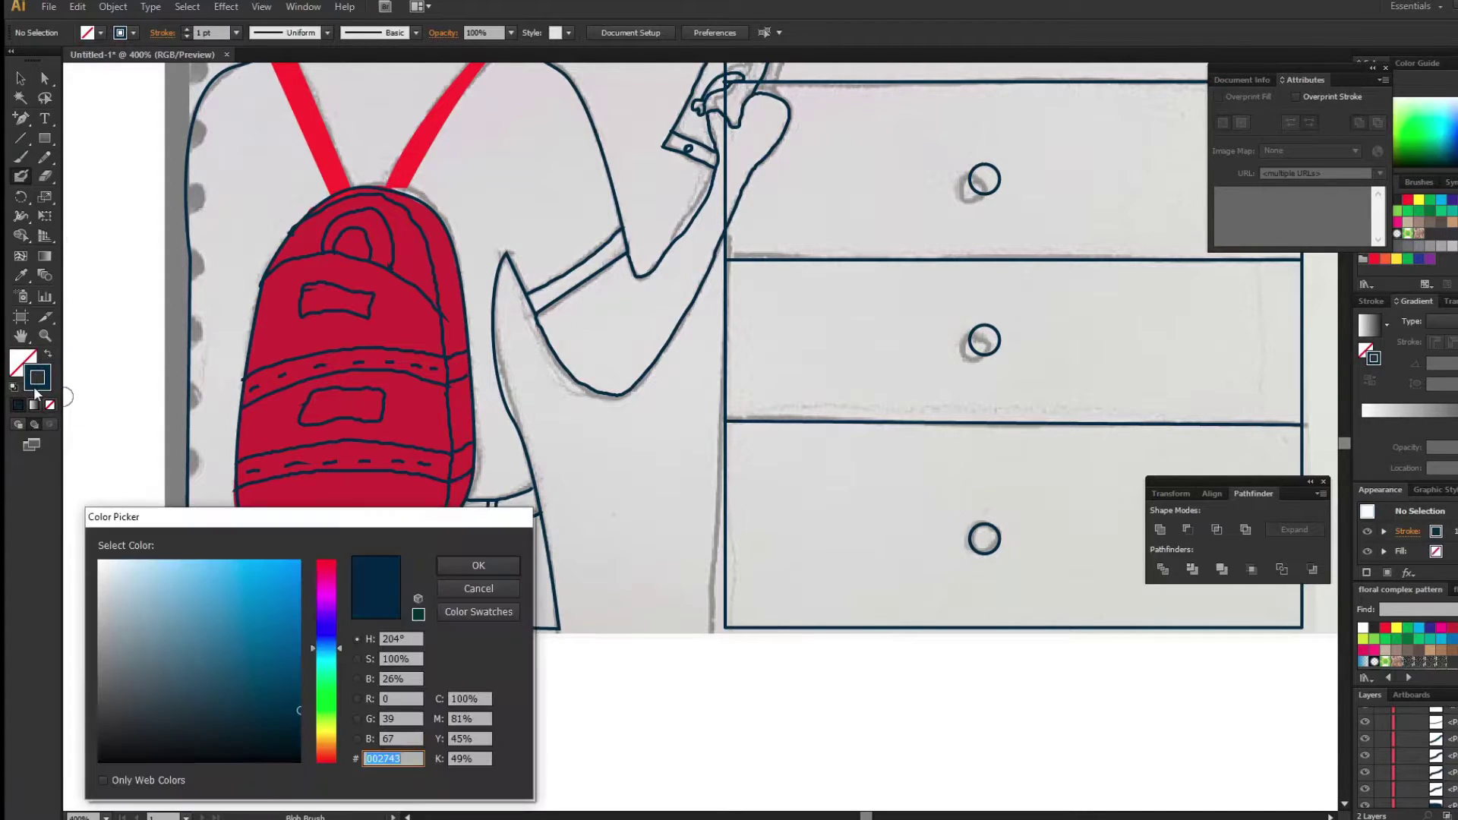
Set the brush colour to orange in the Color Picker.
double_click(37, 378)
click(271, 570)
key(Return)
Paint orange across the girl's shoulders and upper back, undoing the stray strokes.
drag(517, 181, 527, 546)
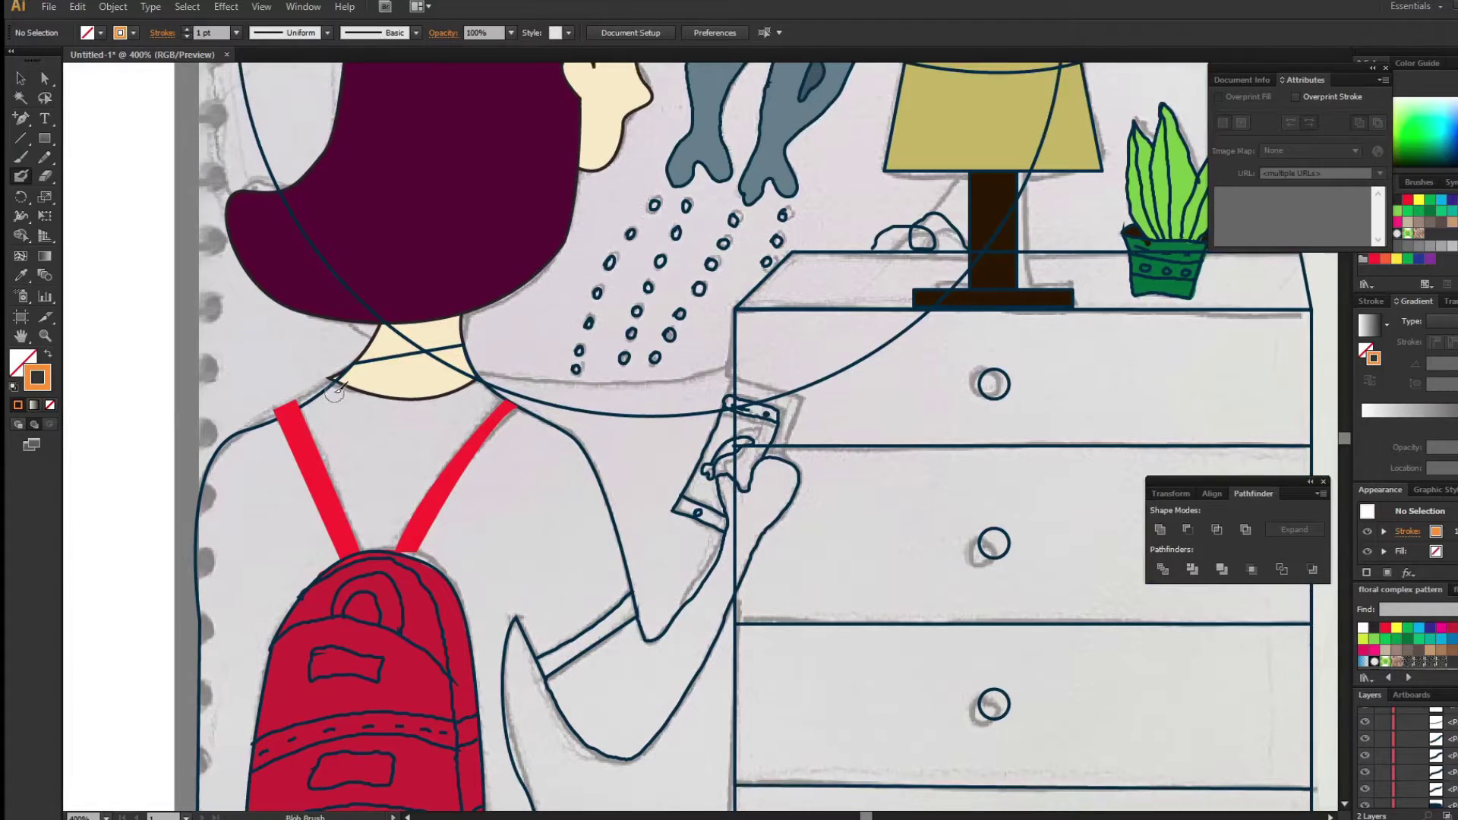
mouse_move(334, 389)
mouse_down()
mouse_move(379, 475)
mouse_move(535, 452)
mouse_move(494, 425)
mouse_up()
mouse_move(253, 521)
mouse_down()
mouse_move(248, 487)
mouse_move(281, 577)
mouse_move(584, 322)
mouse_move(543, 446)
mouse_move(562, 471)
mouse_move(649, 228)
mouse_move(625, 372)
mouse_move(461, 630)
mouse_up()
key(ctrl+z)
key(ctrl+z)
key(ctrl+z)
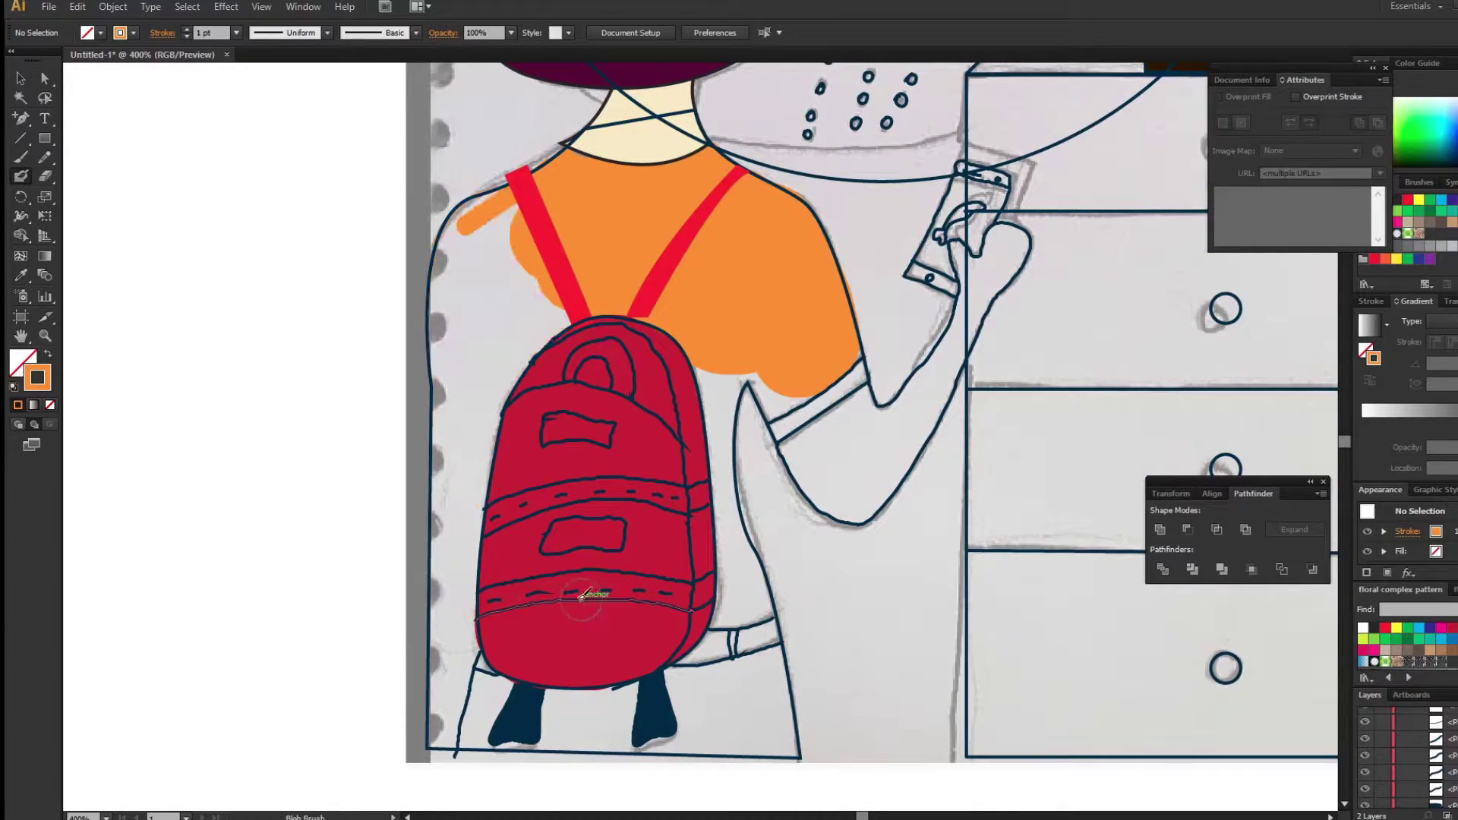
click(44, 157)
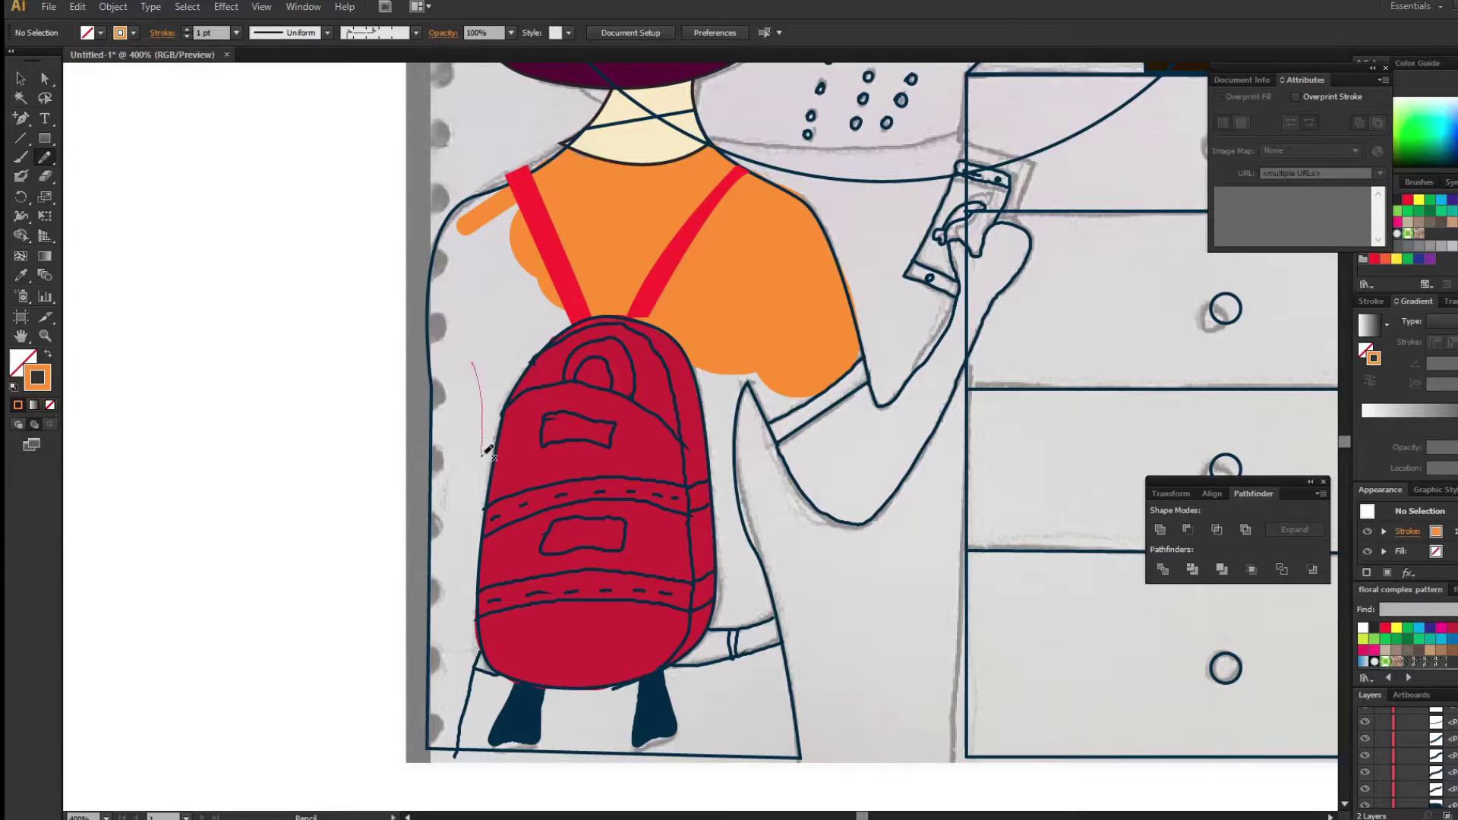
Draw the left arm outline and eyedrop the drawing's dark blue stroke onto it.
drag(487, 451, 480, 520)
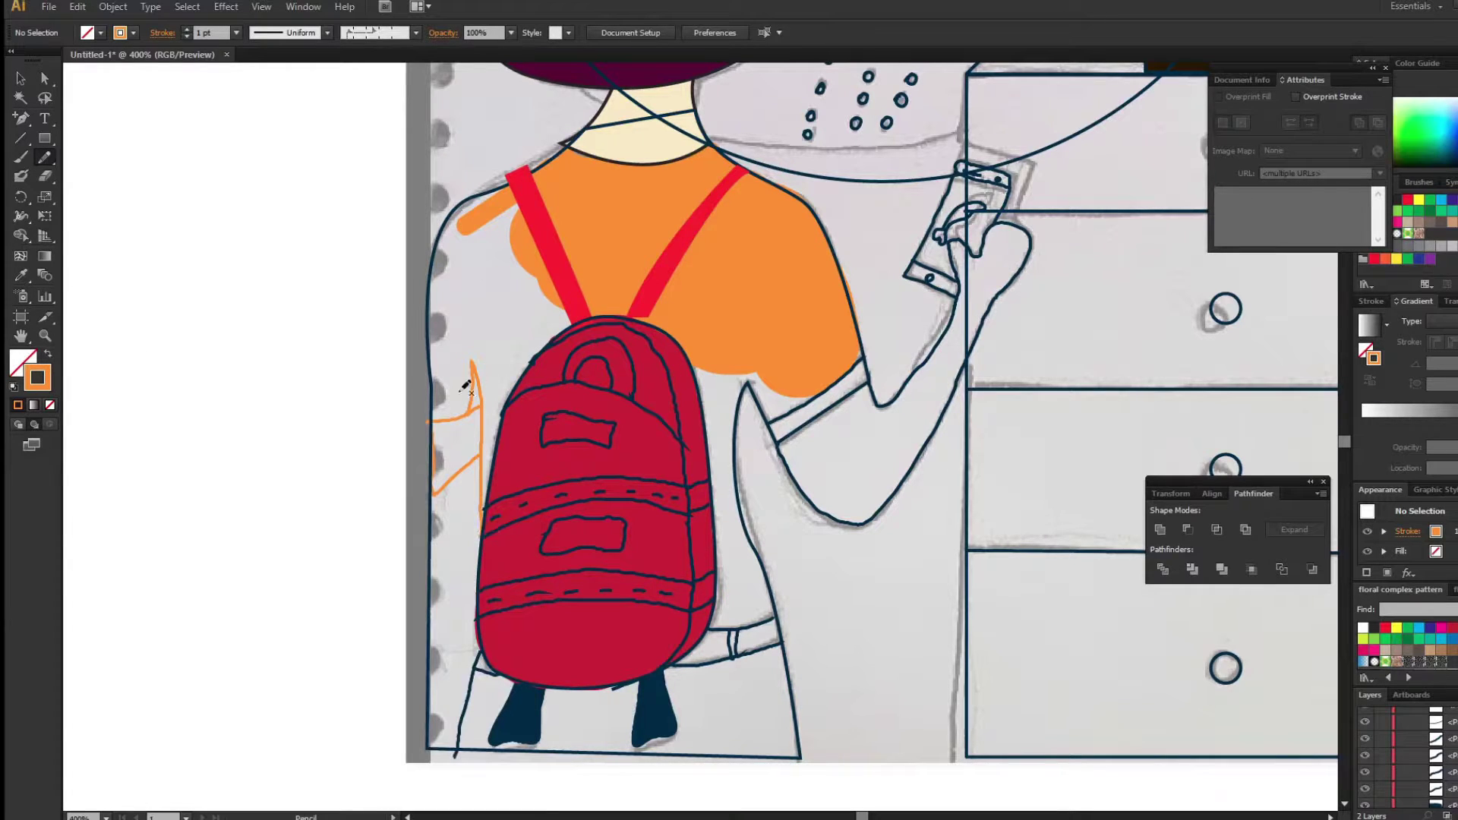
click(458, 416)
click(20, 275)
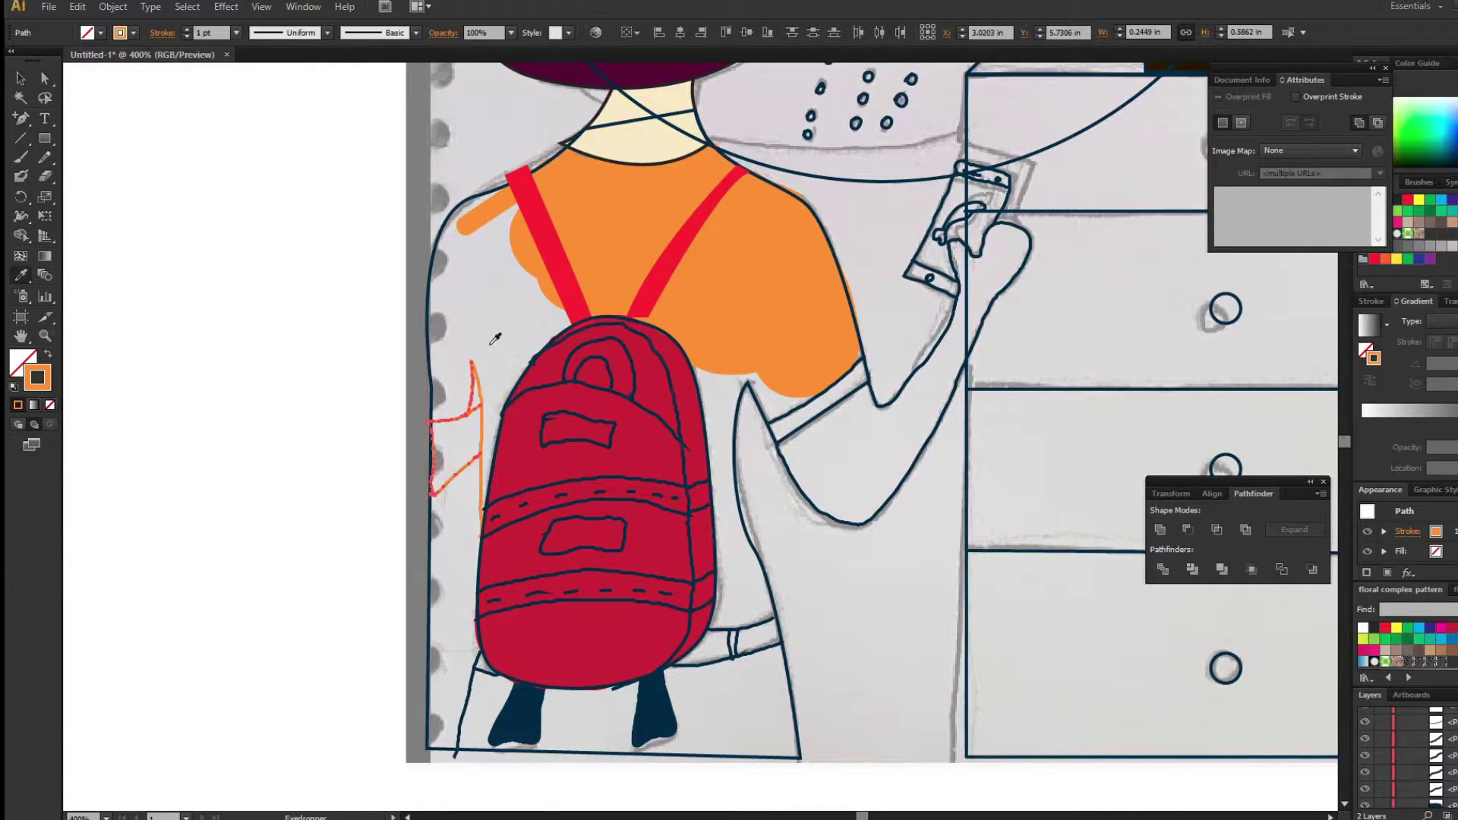
click(738, 409)
ctrl+click(478, 456)
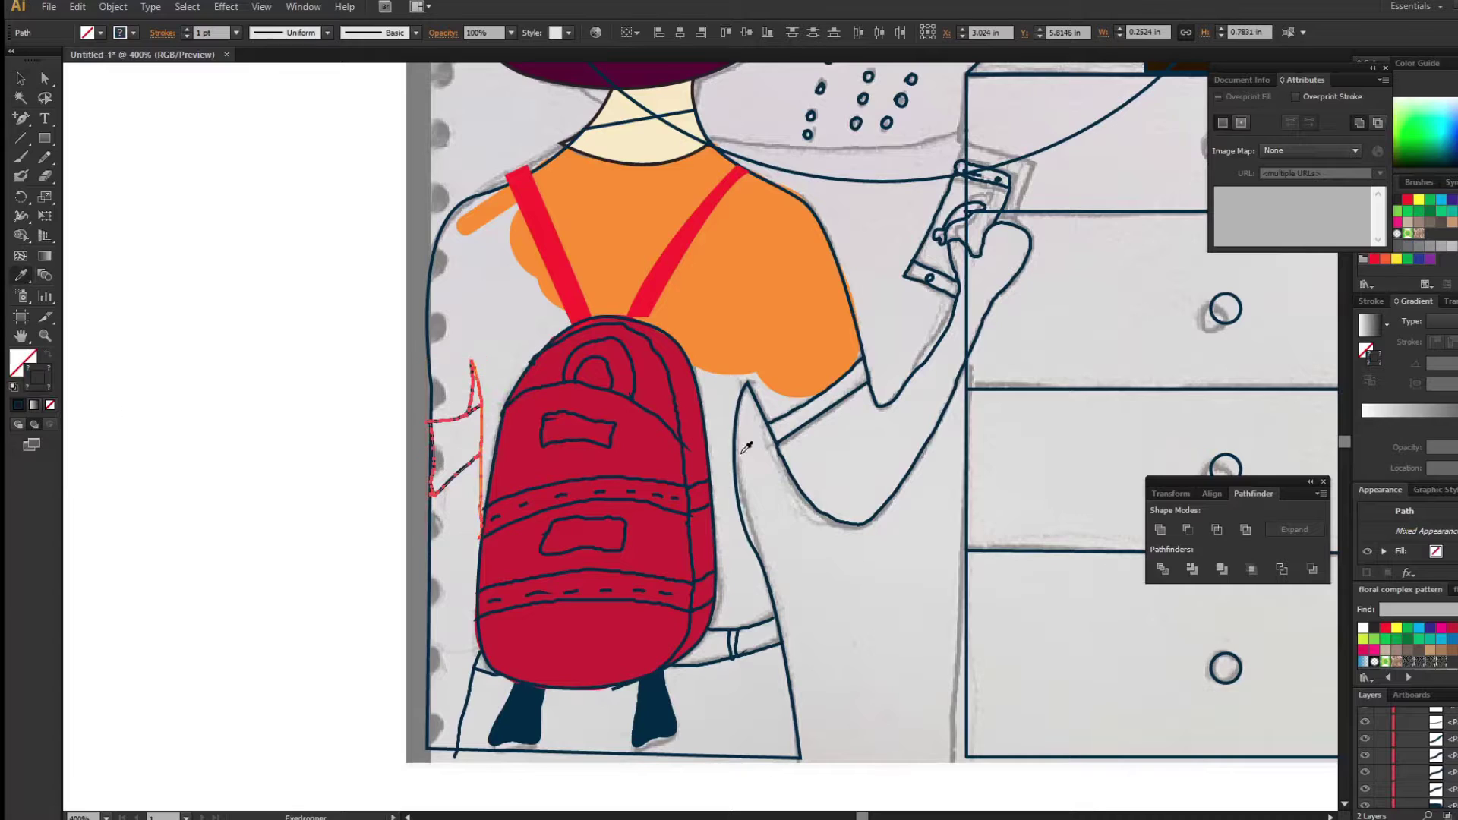
ctrl+click(168, 220)
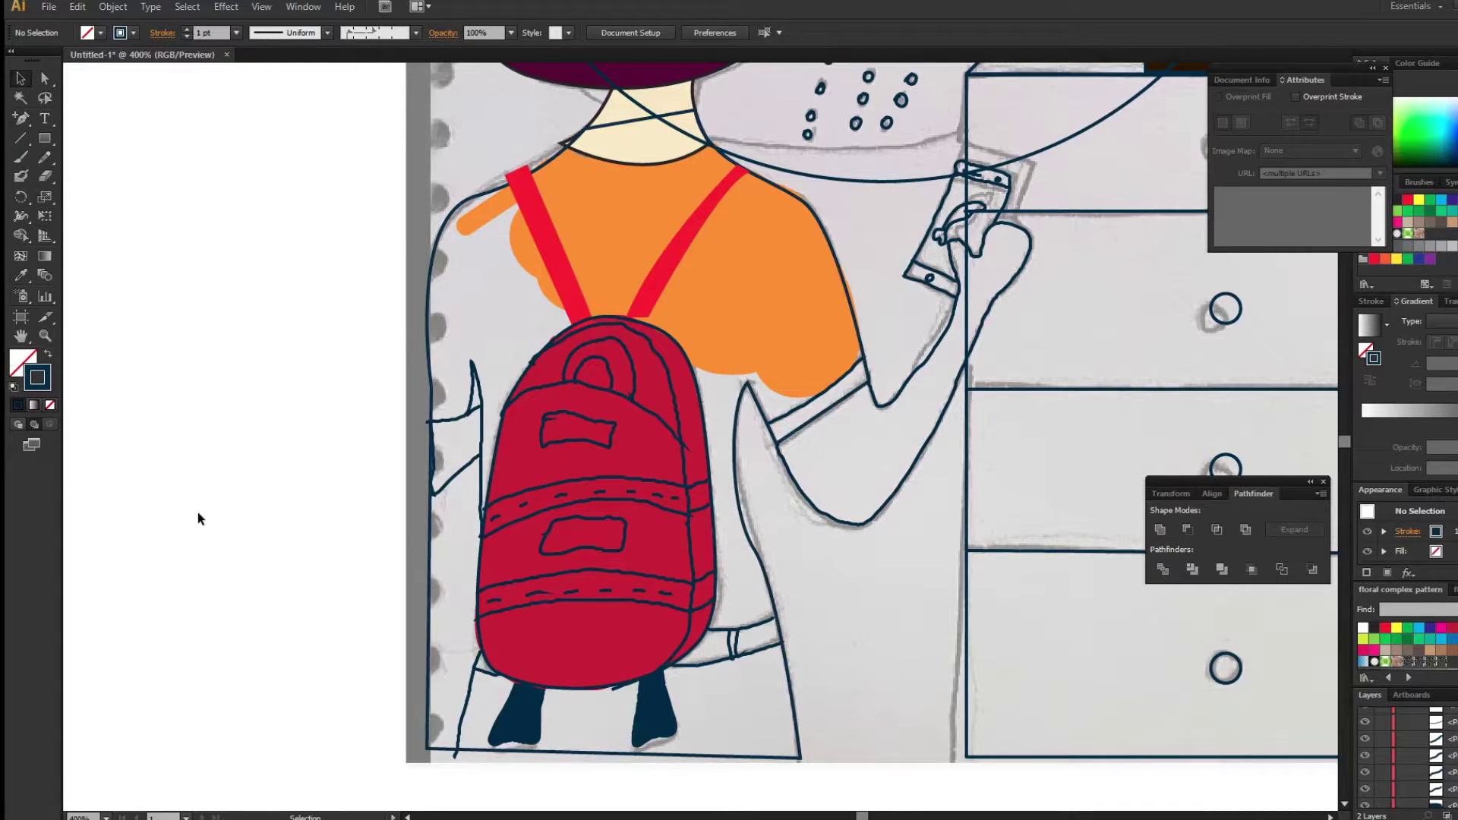
Return to the Blob Brush and sample the cream skin colour from the neck.
key(shift+b)
key(i)
click(630, 152)
Paint the raised arm, the forearm's lower edge and the small left hand in cream skin colour.
key(shift+b)
drag(831, 456, 862, 410)
key(ctrl+z)
key(shift+x)
key(slash)
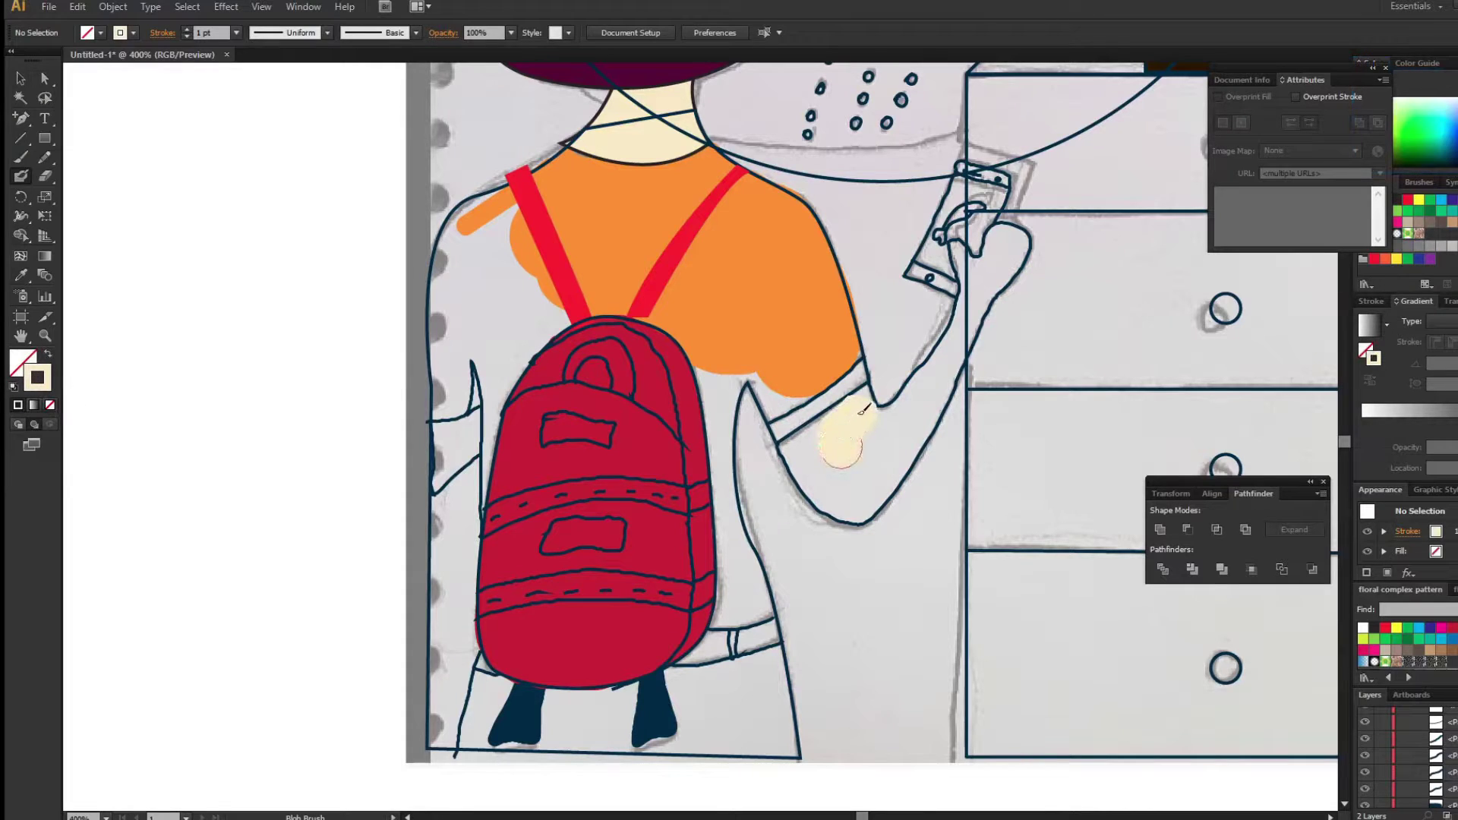
mouse_move(839, 483)
mouse_down()
mouse_move(890, 444)
mouse_move(1003, 241)
mouse_move(958, 243)
mouse_up()
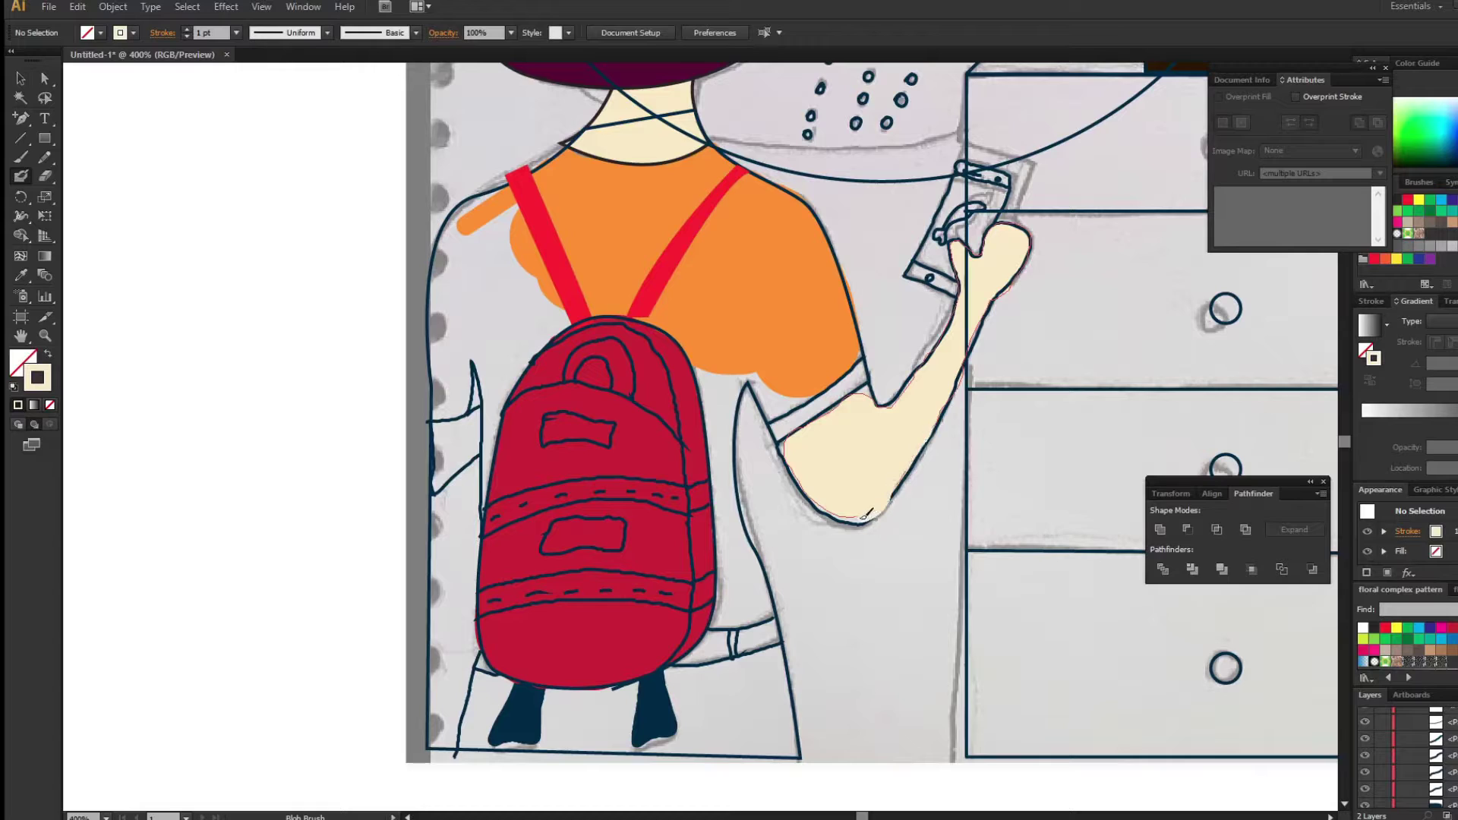
drag(865, 515, 784, 442)
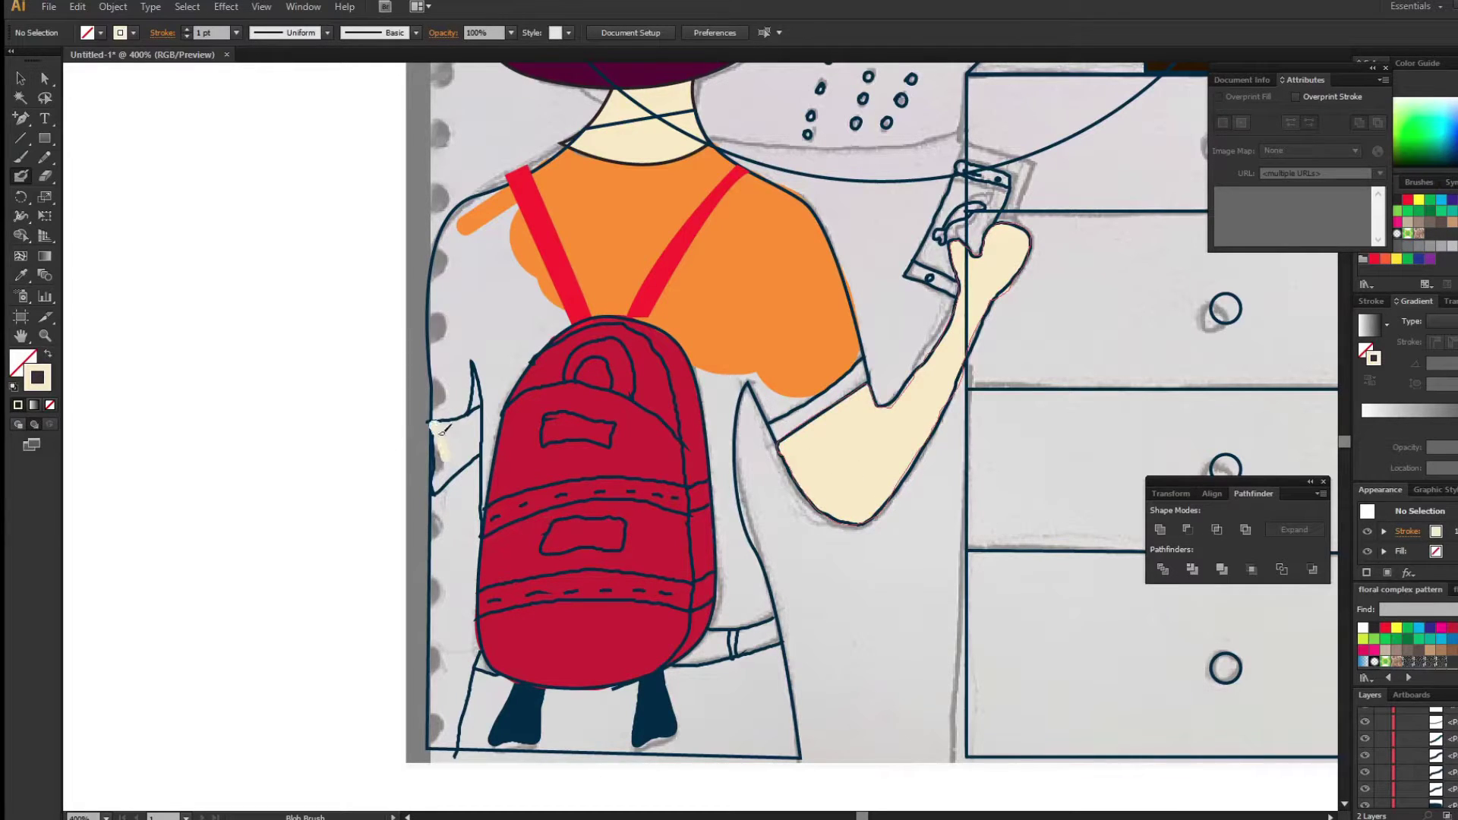
drag(438, 456, 471, 431)
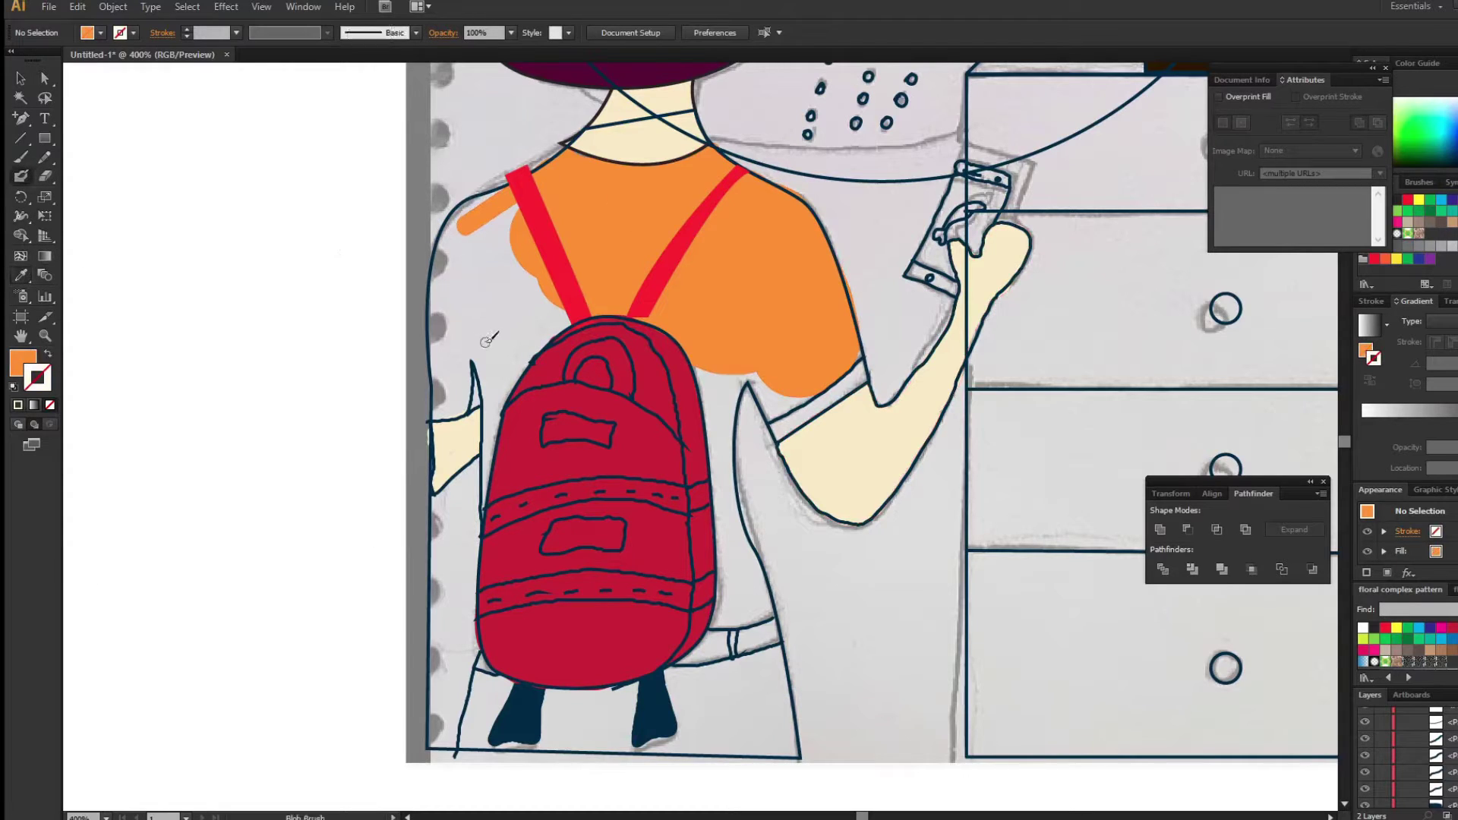
Paint orange over the left shoulder and down the backpack's left side.
mouse_move(486, 292)
mouse_down()
mouse_move(482, 229)
mouse_move(501, 235)
mouse_up()
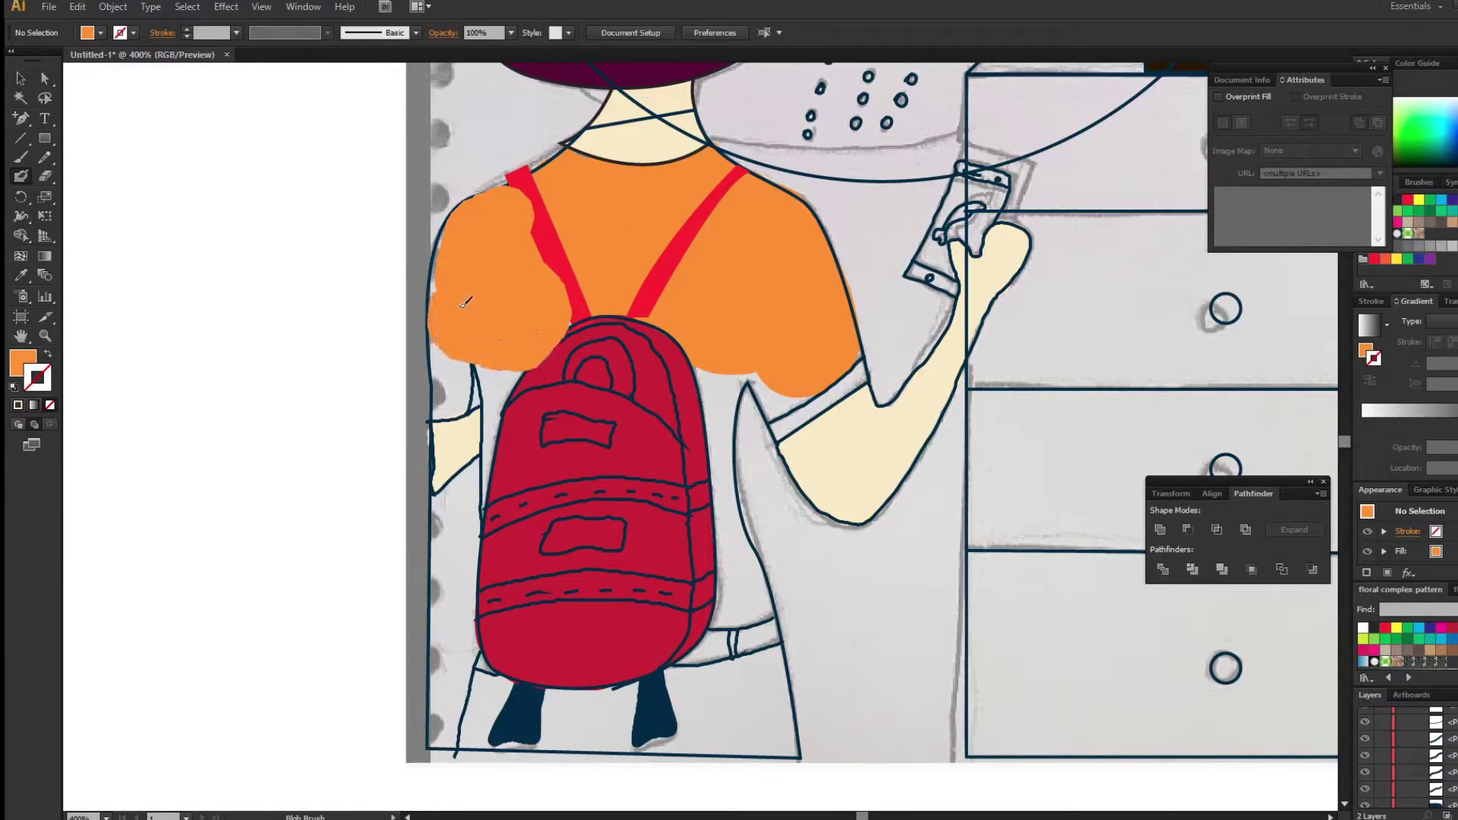
key(shift+x)
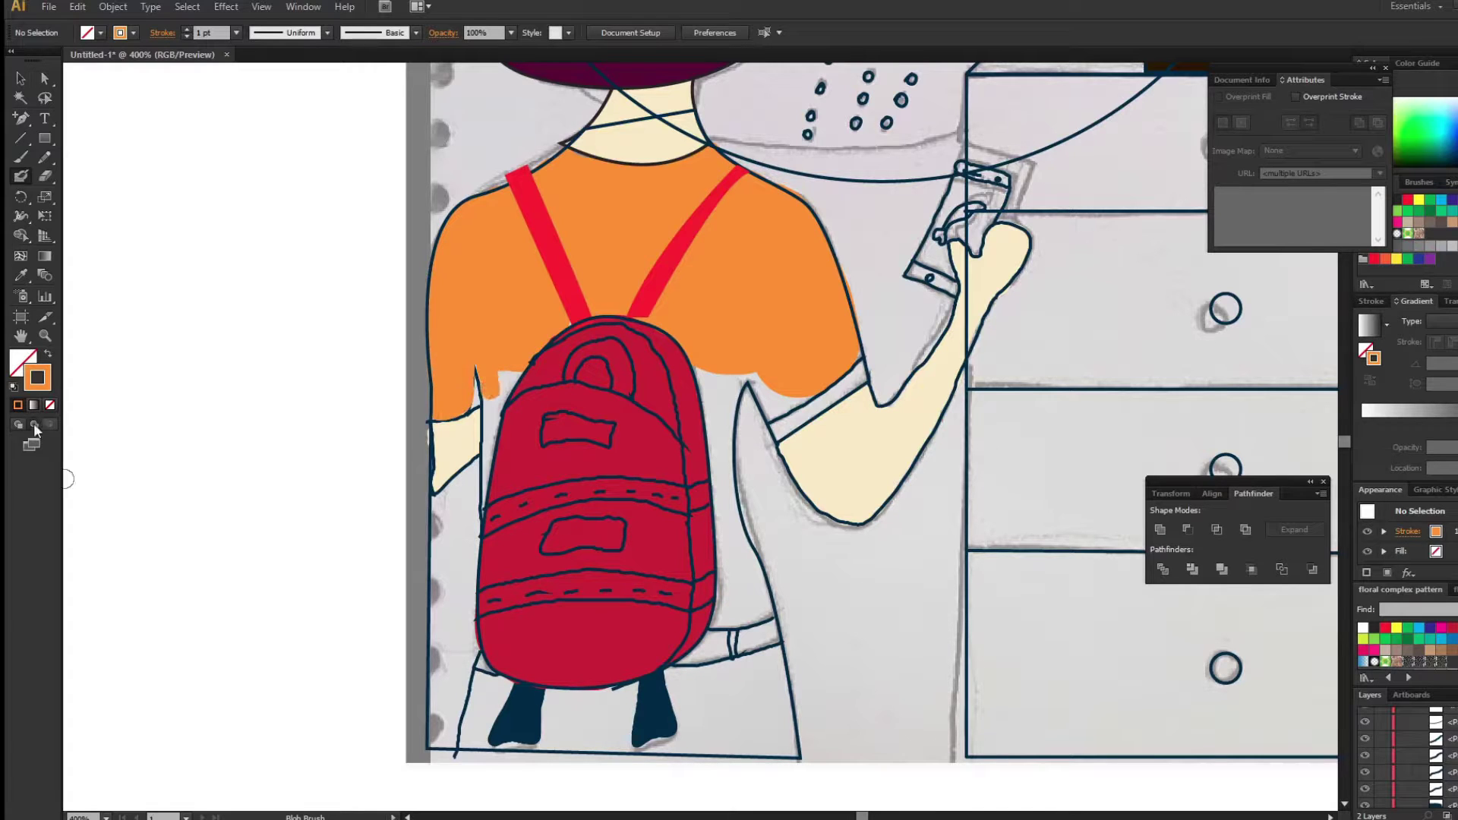
drag(481, 365, 503, 452)
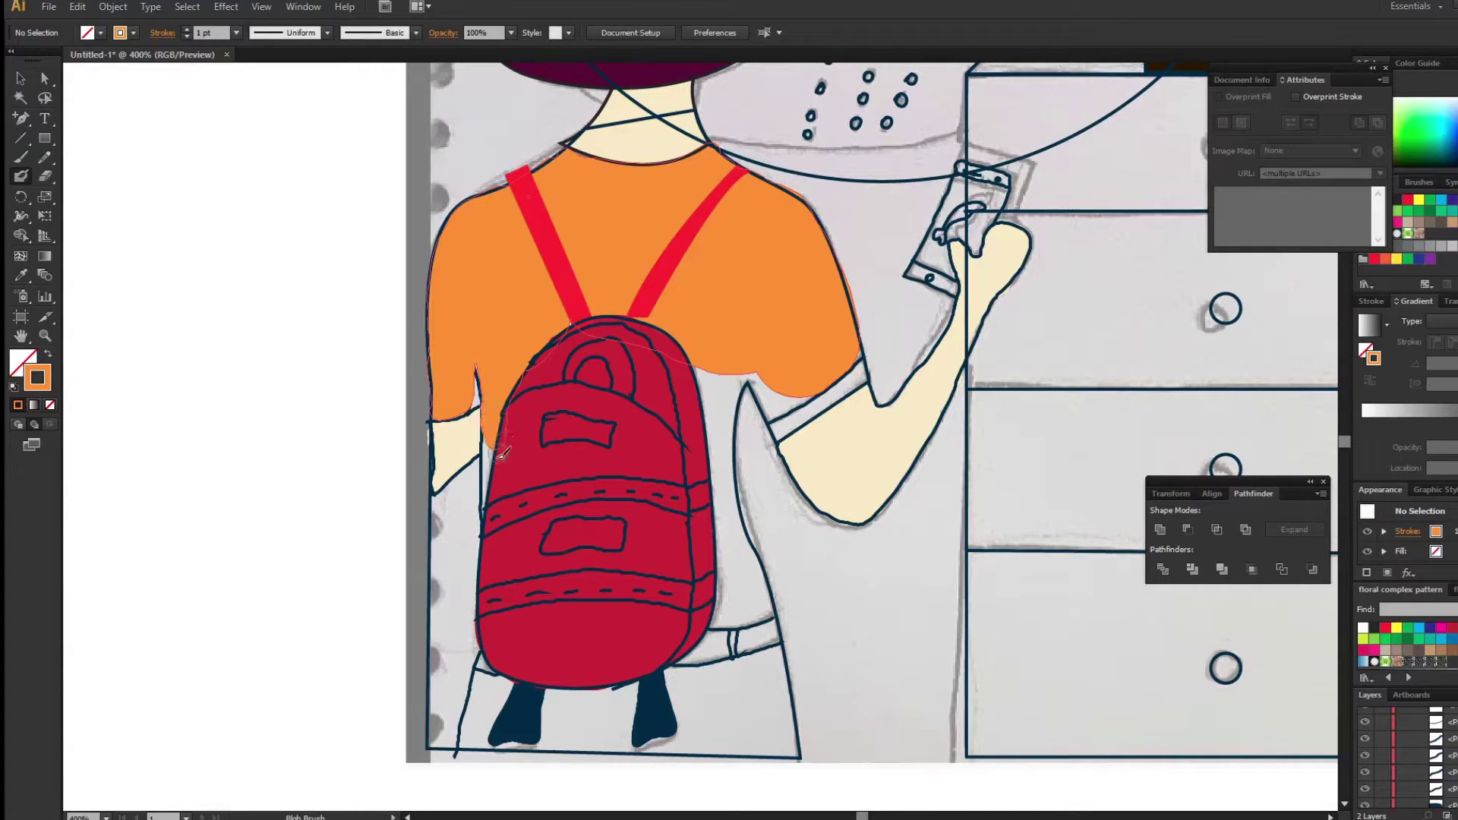
right_click(489, 492)
key(Escape)
drag(484, 452, 495, 524)
right_click(486, 508)
key(Escape)
Paint orange down the backpack's right edge and into the sleeve's lower-left corner.
drag(714, 380, 735, 571)
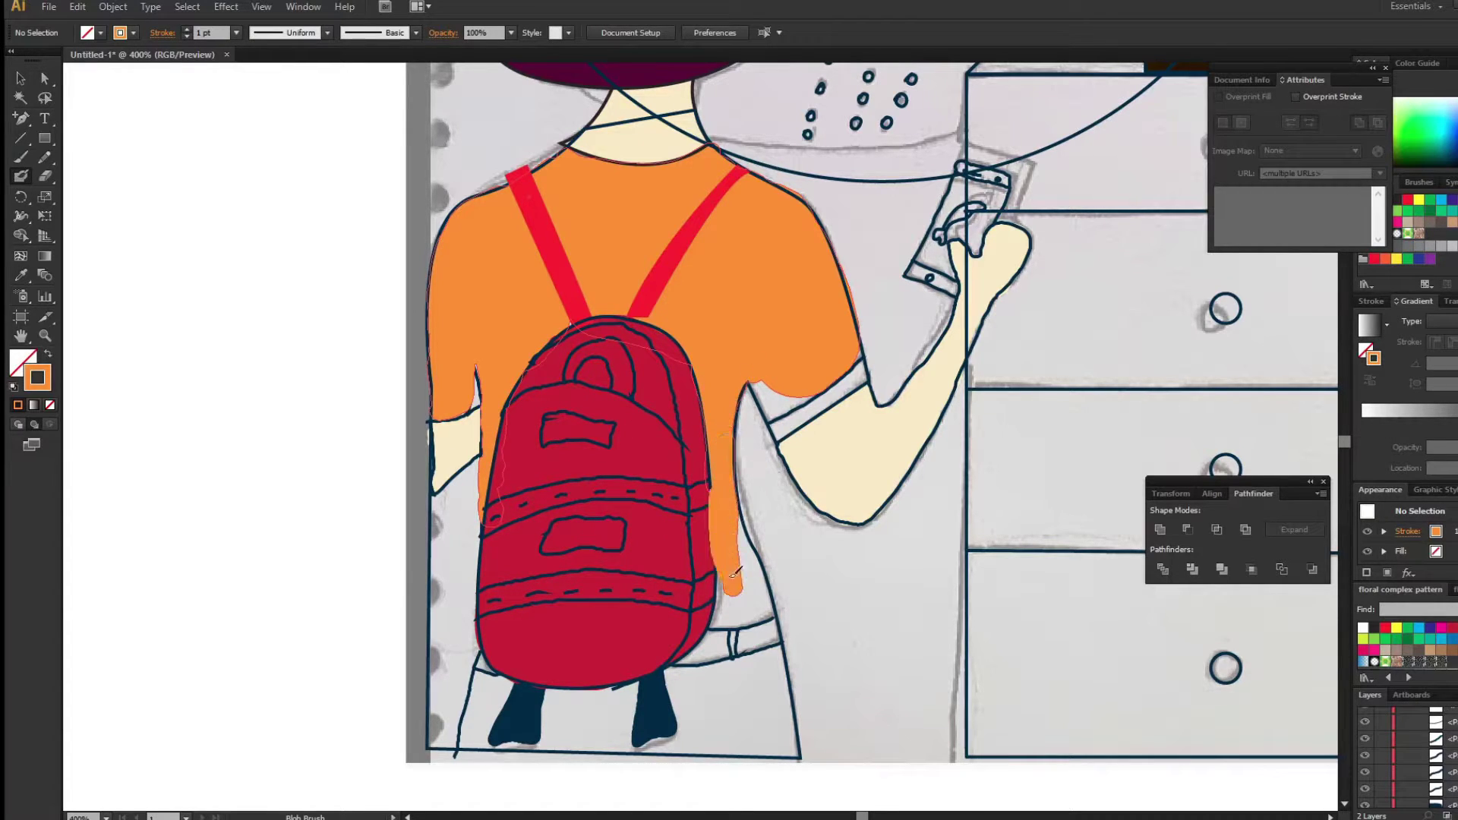
drag(731, 520, 735, 603)
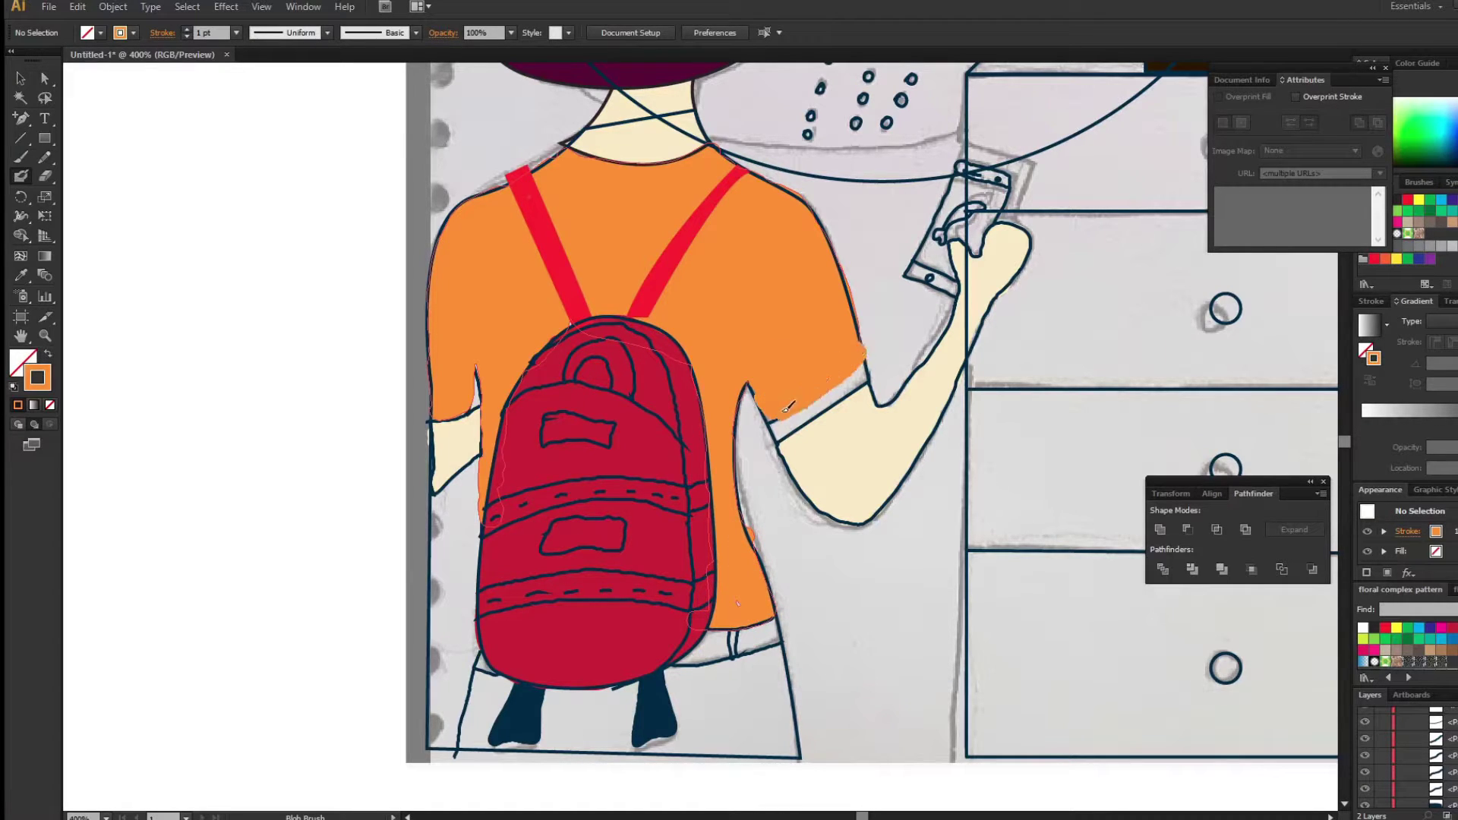
mouse_move(784, 422)
mouse_down()
mouse_move(781, 403)
mouse_move(843, 373)
mouse_up()
right_click(843, 374)
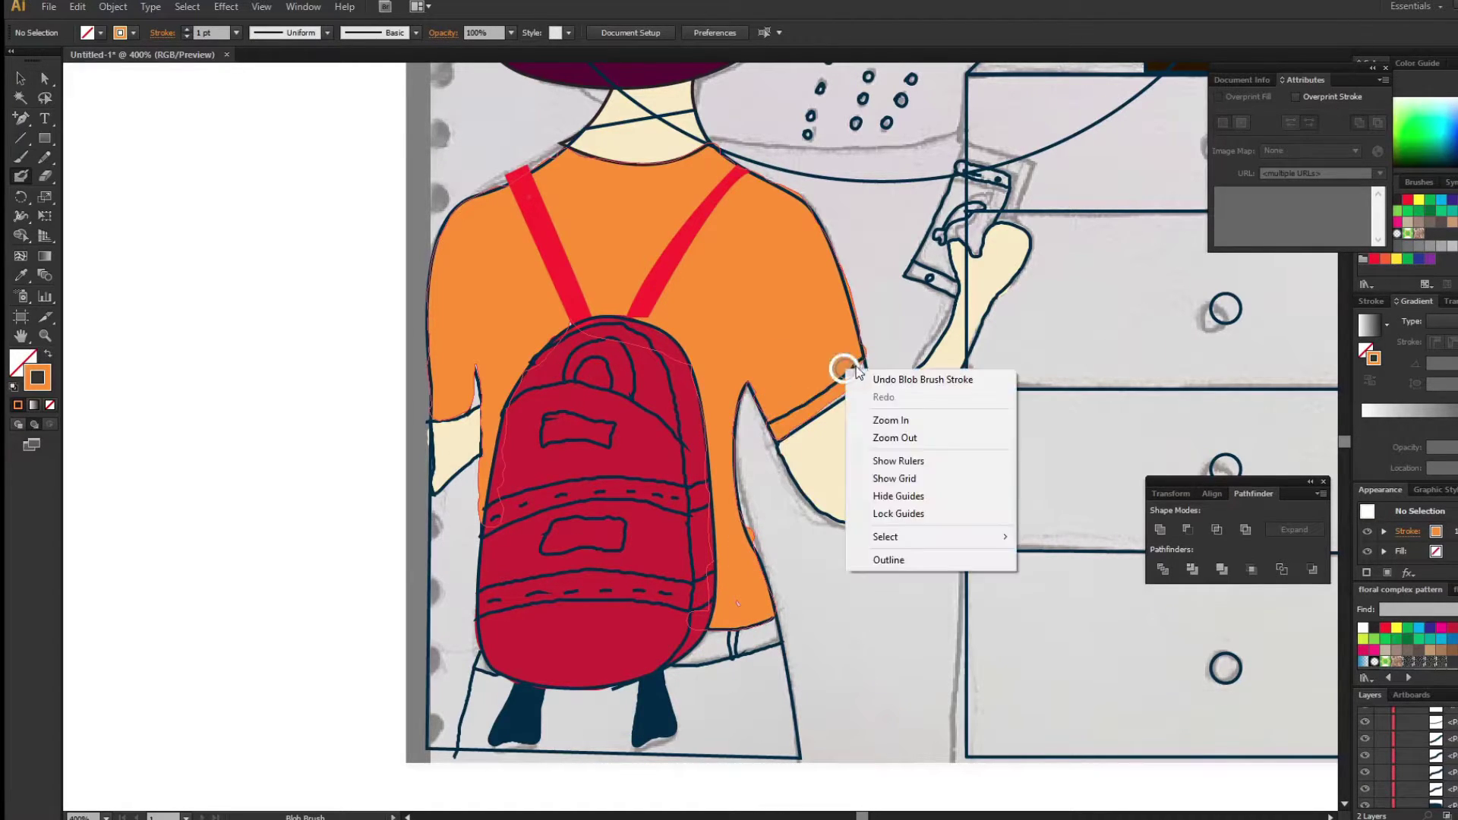
key(Escape)
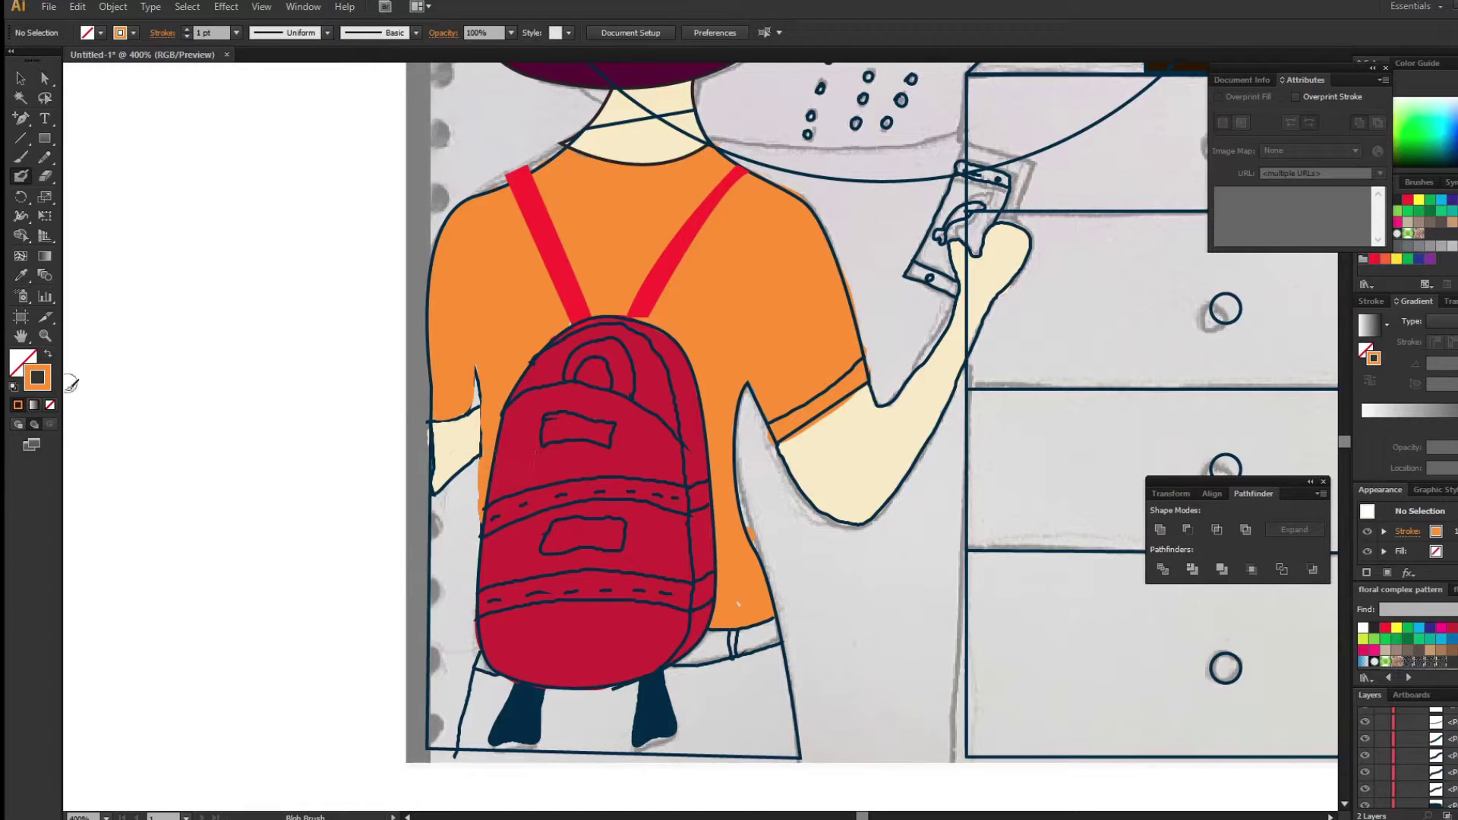
double_click(37, 378)
Choose dark teal and paint the jeans below the backpack.
drag(325, 751, 325, 645)
click(479, 560)
mouse_move(722, 687)
mouse_down()
mouse_move(694, 438)
mouse_move(752, 402)
mouse_move(668, 497)
mouse_up()
mouse_move(517, 477)
mouse_down()
mouse_move(578, 454)
mouse_move(478, 448)
mouse_move(738, 410)
mouse_move(710, 495)
mouse_move(850, 576)
mouse_up()
Choose dark brown and paint the belt gap beside the backpack's bottom.
double_click(37, 378)
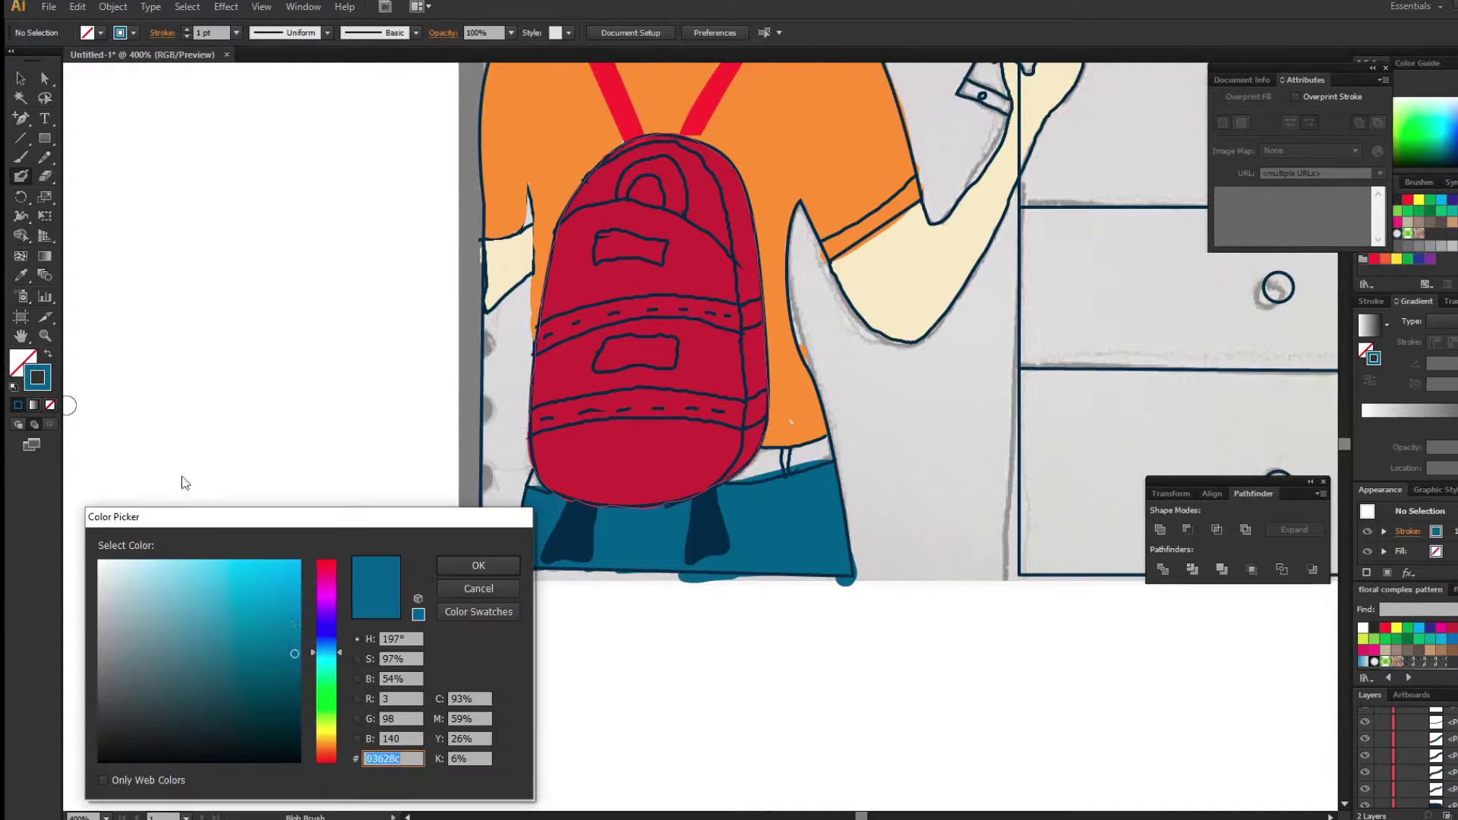
drag(323, 736, 326, 751)
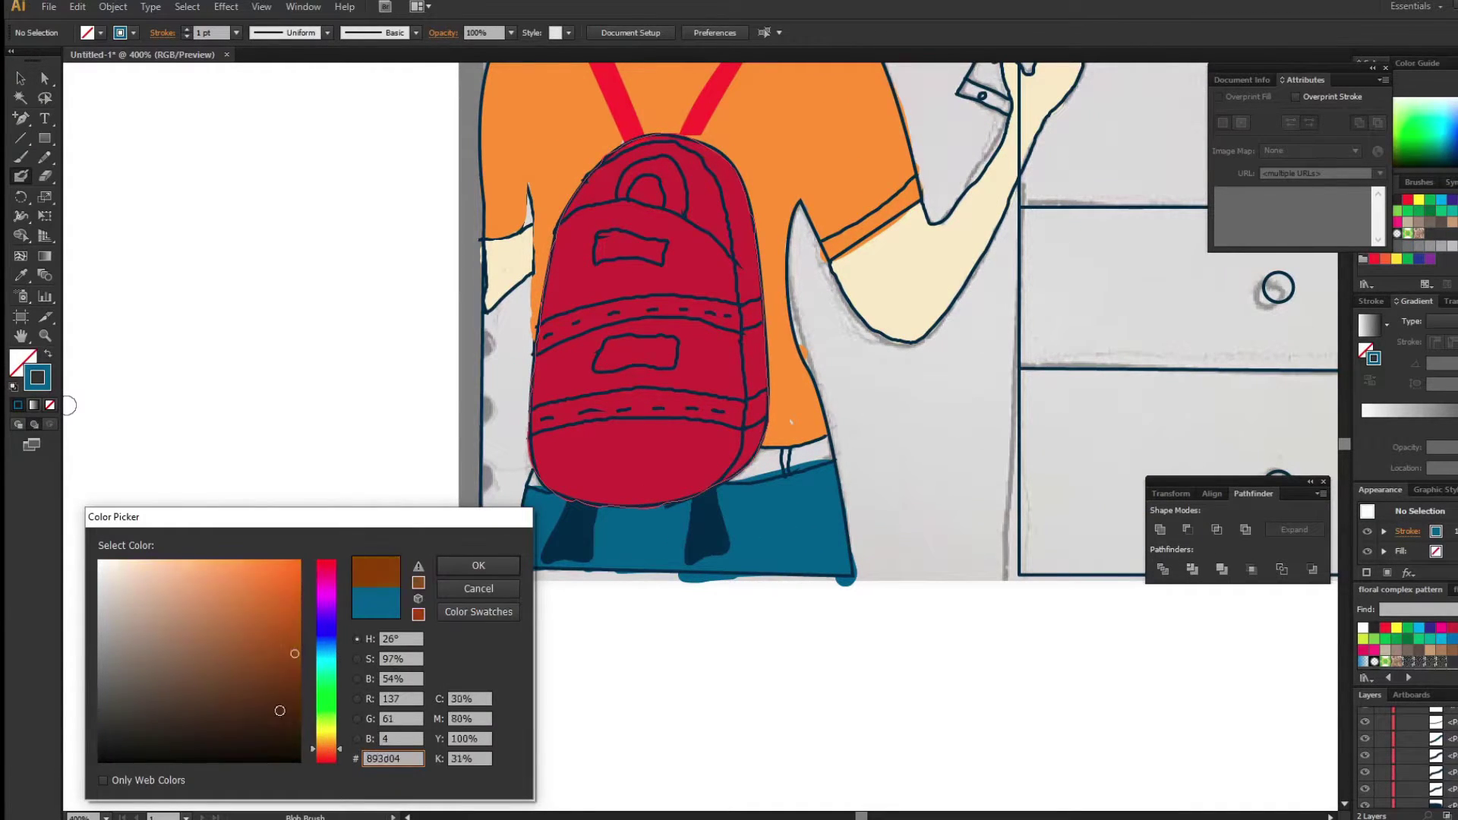
click(478, 565)
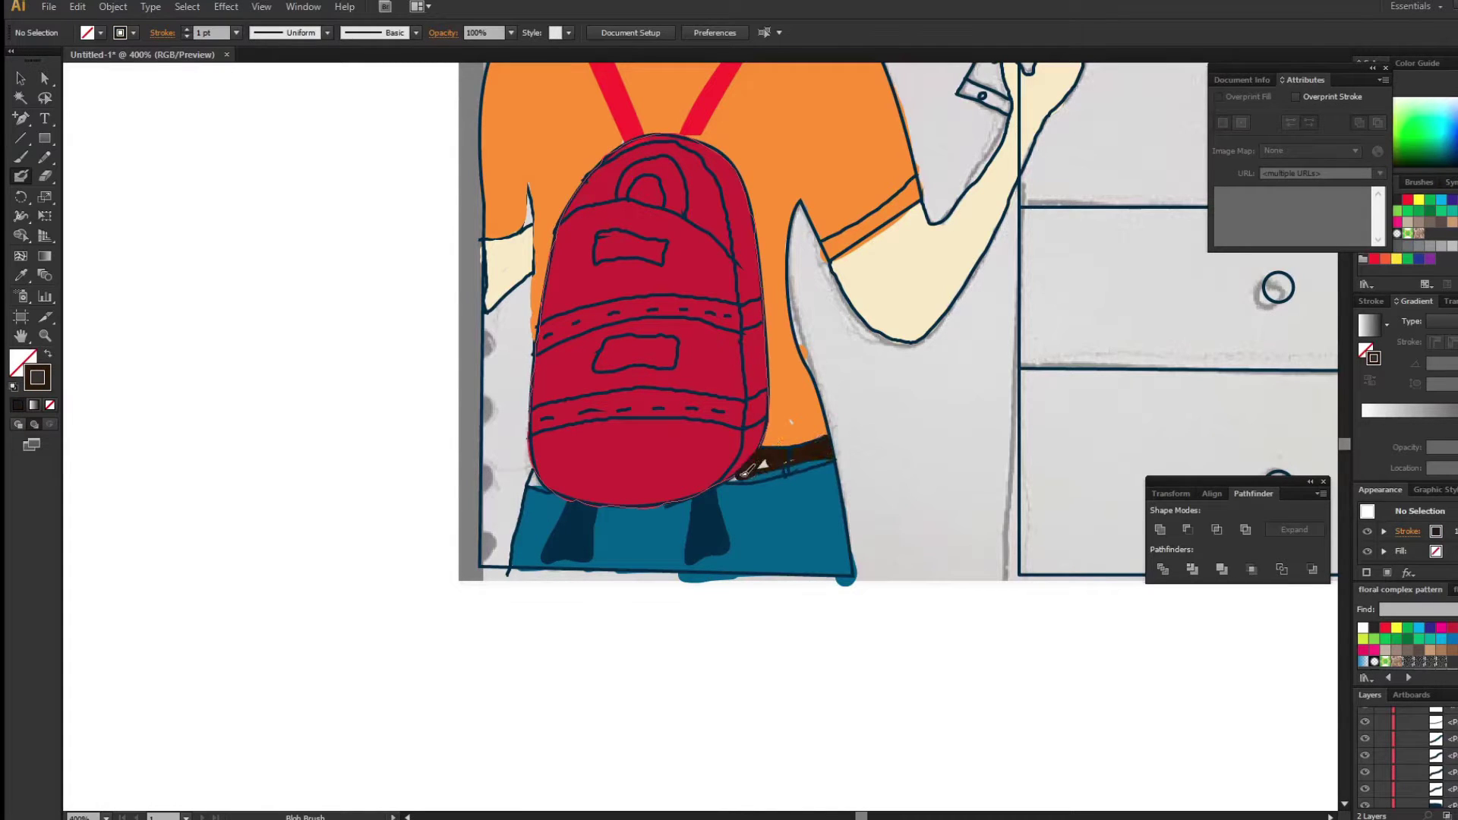
drag(748, 469, 540, 480)
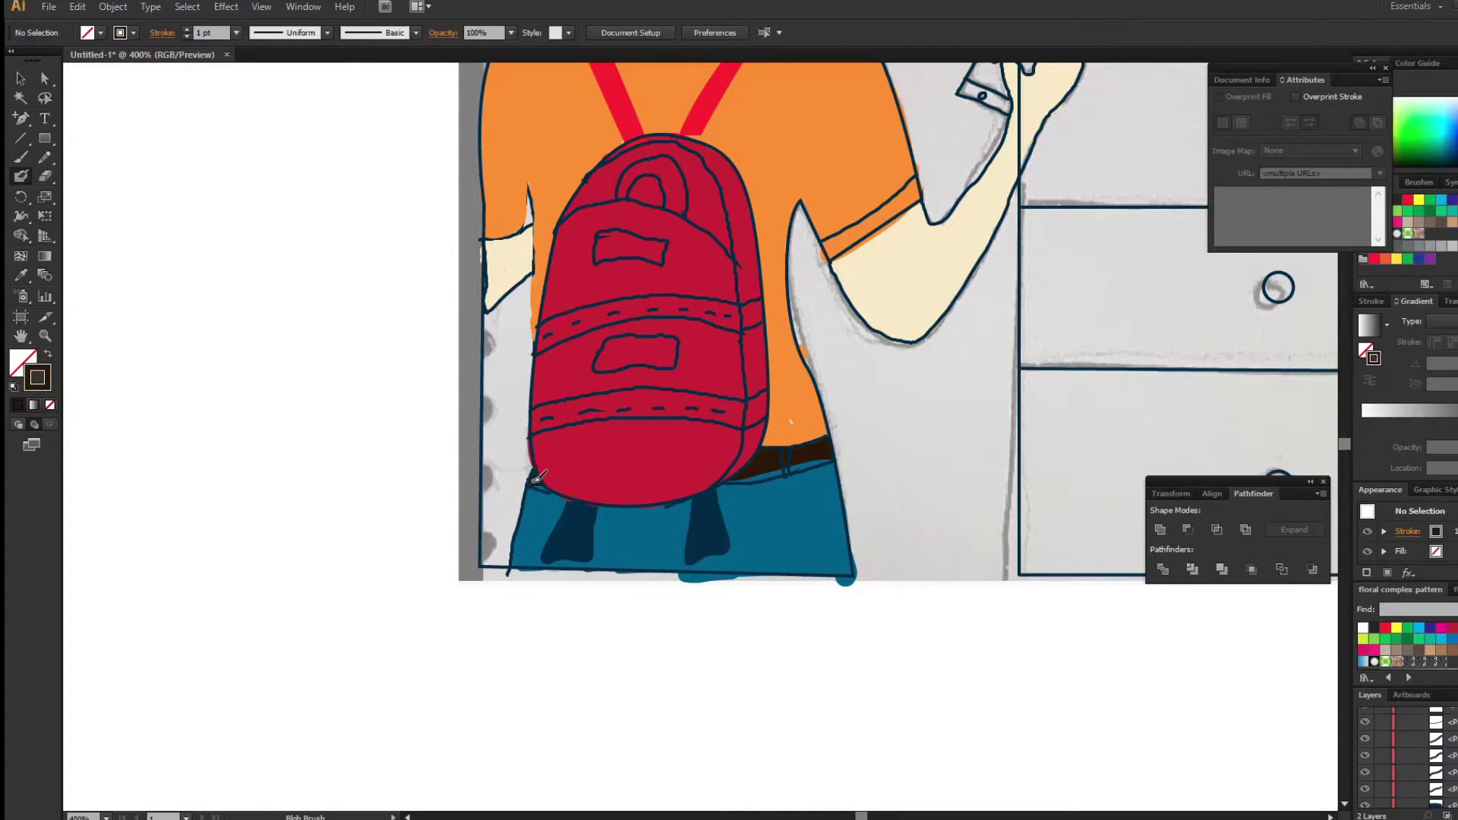
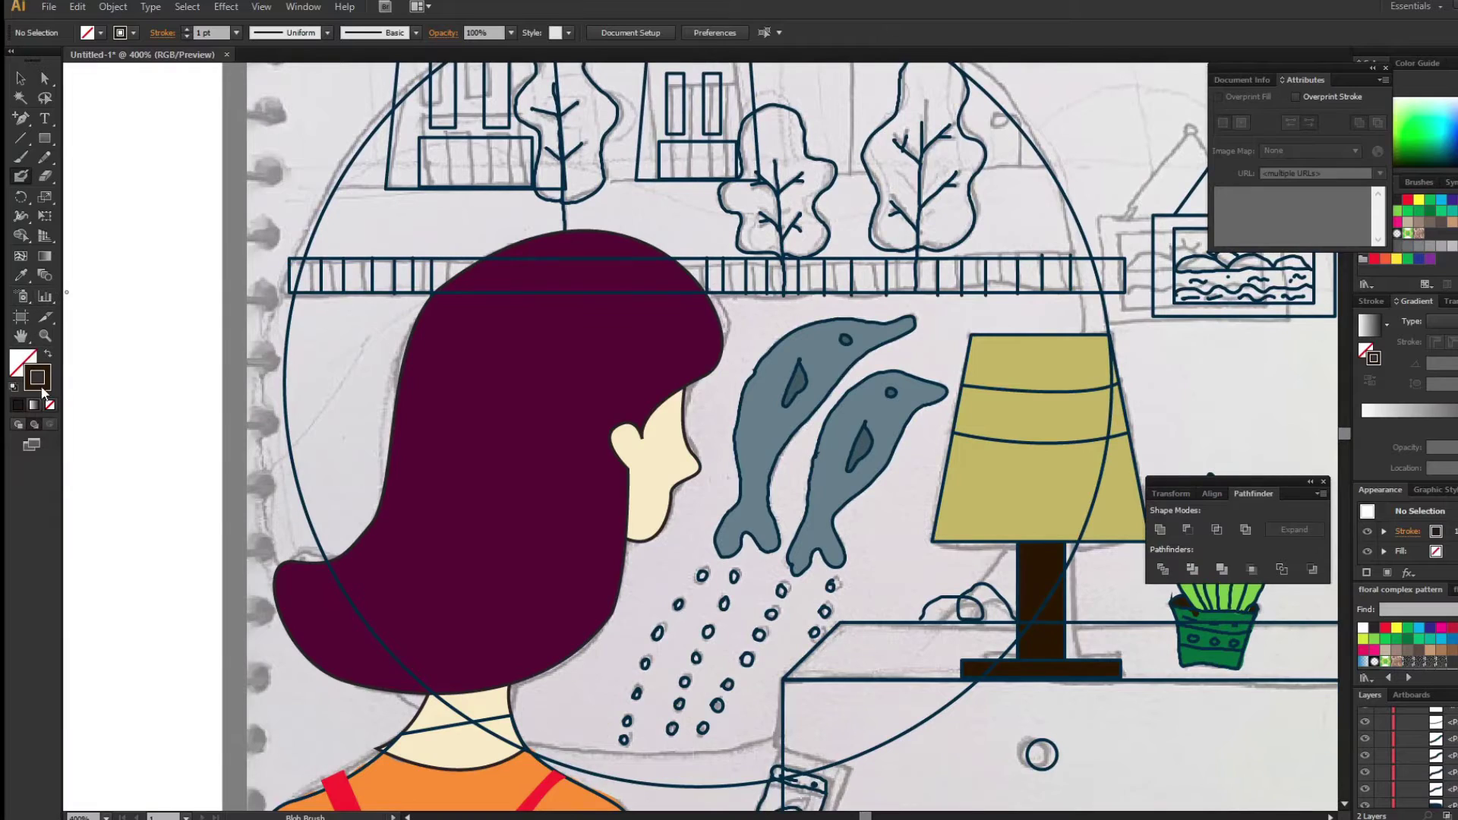
Test cyan and then a deeper blue as the brush colour, undoing each test stroke.
double_click(40, 386)
click(296, 562)
click(479, 565)
click(331, 344)
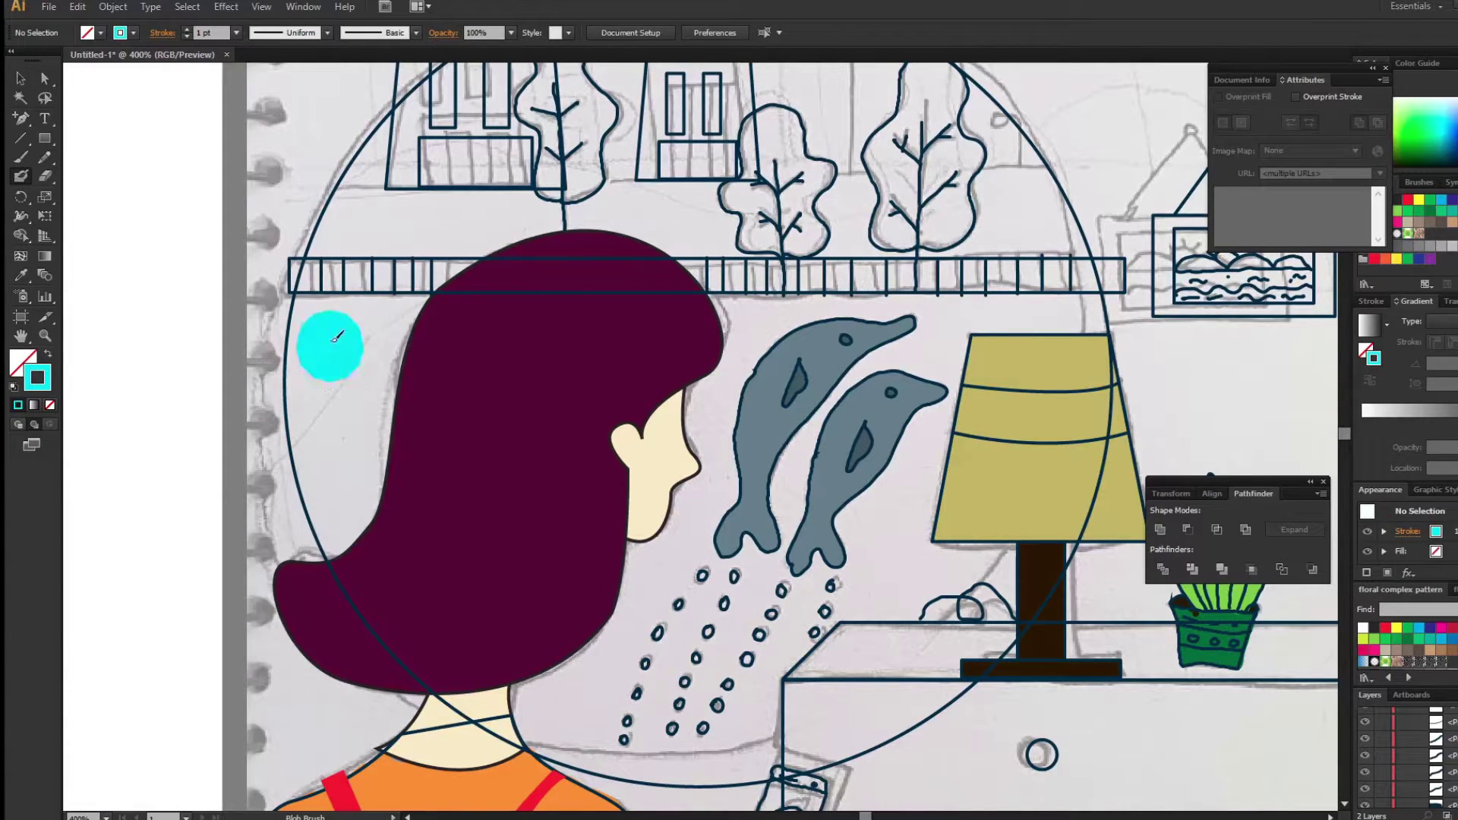
key(ctrl+z)
double_click(37, 378)
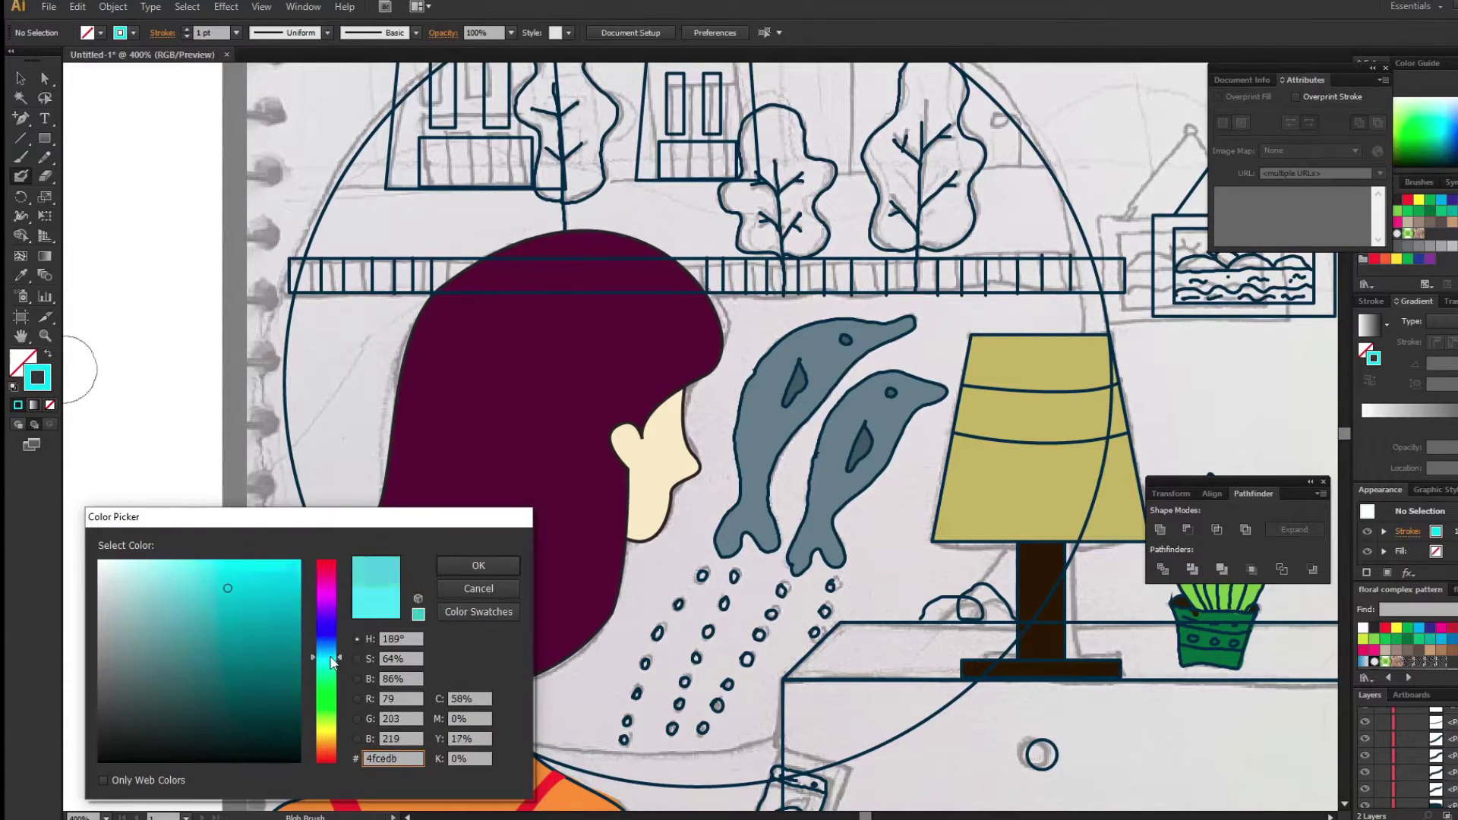
drag(331, 662, 331, 650)
click(294, 572)
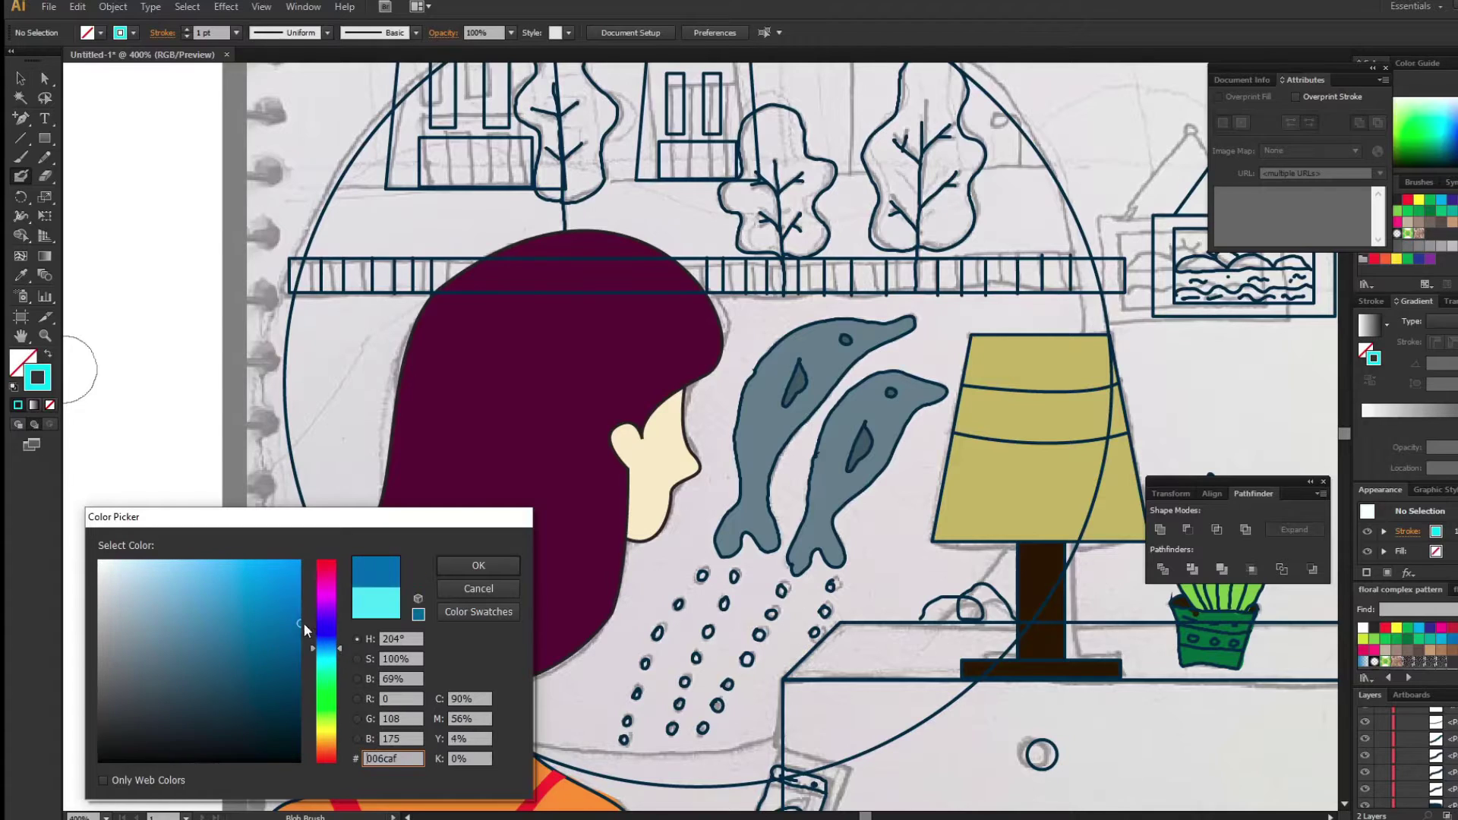
click(499, 570)
drag(342, 346, 403, 330)
key(ctrl+z)
Settle on a lighter cyan and paint the backdrop behind the girl's hair and bubbles.
double_click(37, 377)
click(328, 658)
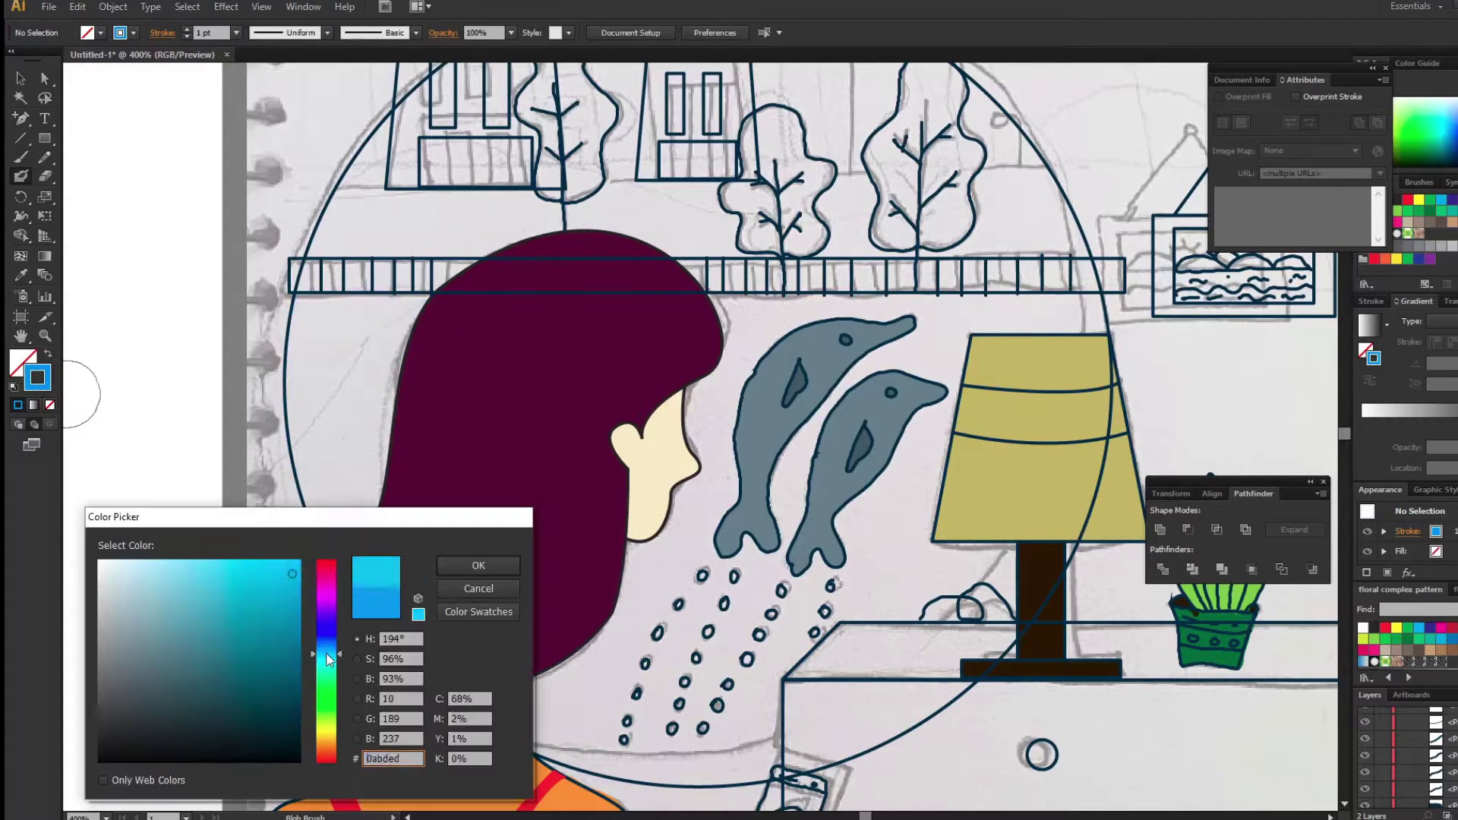
click(478, 565)
mouse_move(325, 394)
mouse_down()
mouse_move(322, 368)
mouse_move(931, 388)
mouse_move(812, 592)
mouse_move(327, 383)
mouse_move(351, 513)
mouse_up()
mouse_move(330, 456)
mouse_down()
mouse_move(319, 531)
mouse_move(290, 157)
mouse_up()
mouse_move(486, 296)
mouse_down()
mouse_move(688, 374)
mouse_move(706, 288)
mouse_up()
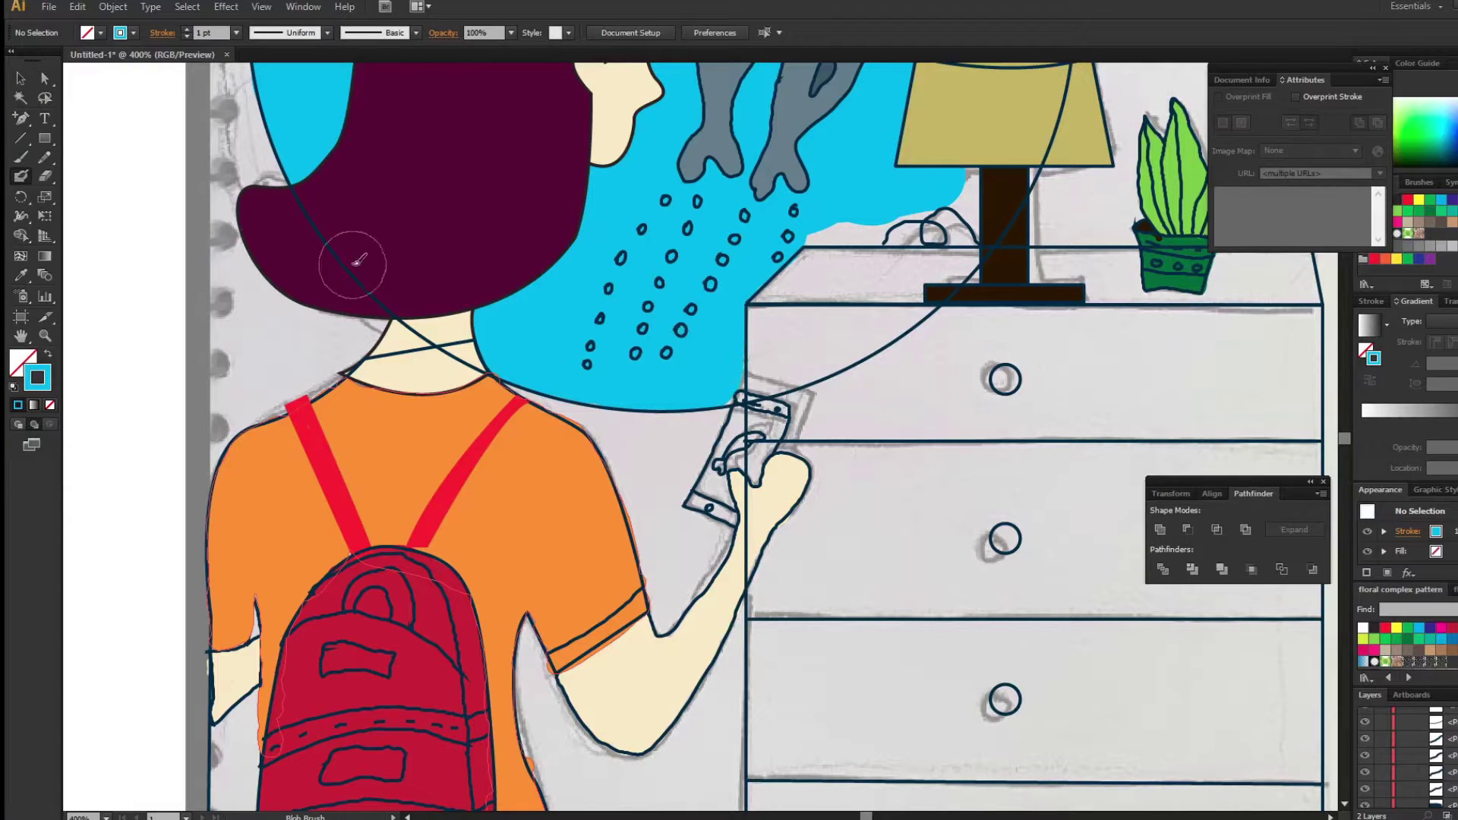
Re-sample the cyan with the eyedropper and paint the phone screen cyan with the Blob Brush.
double_click(37, 377)
click(465, 568)
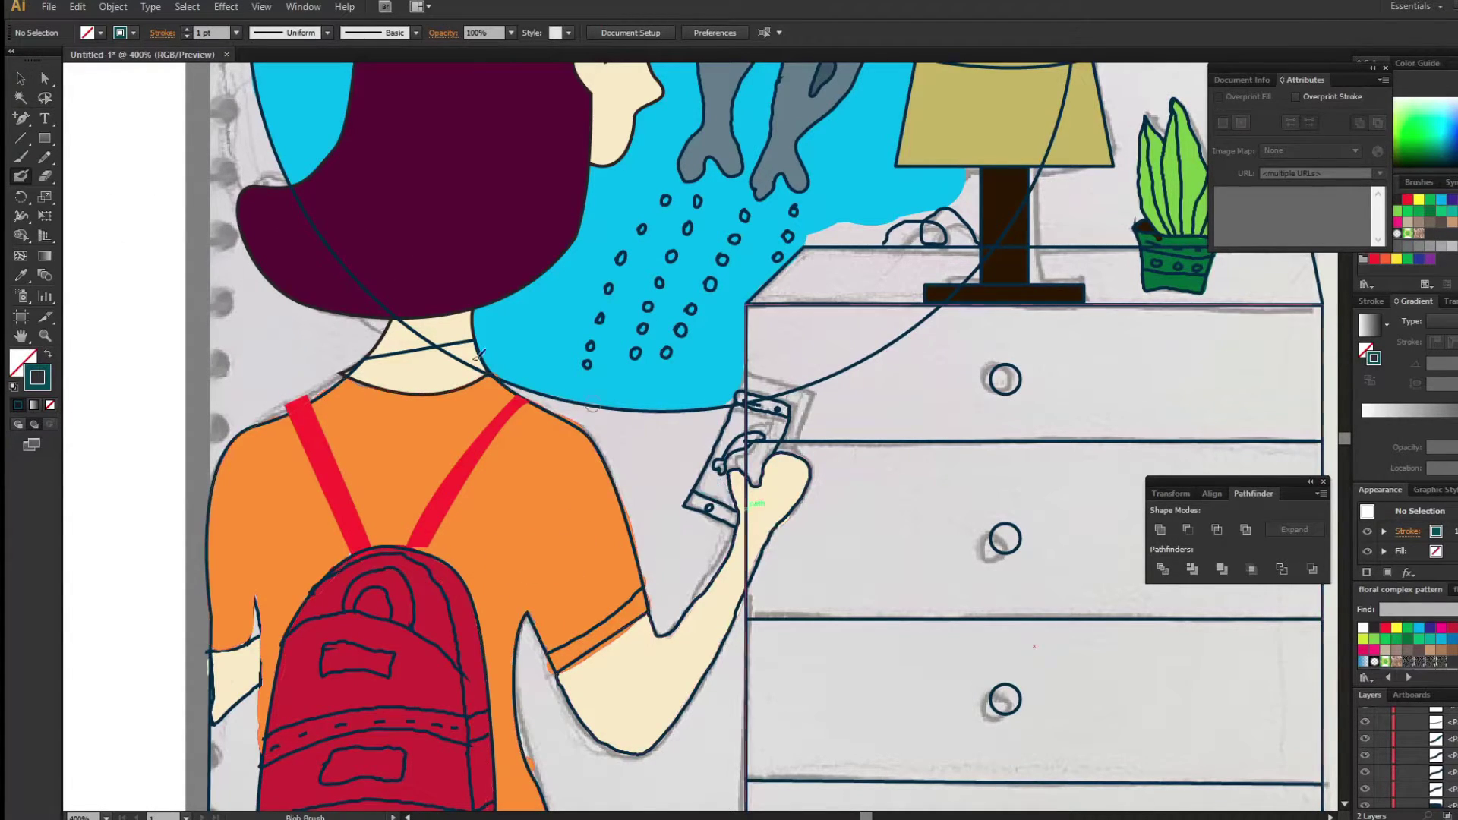
key(i)
click(710, 395)
key(shift+b)
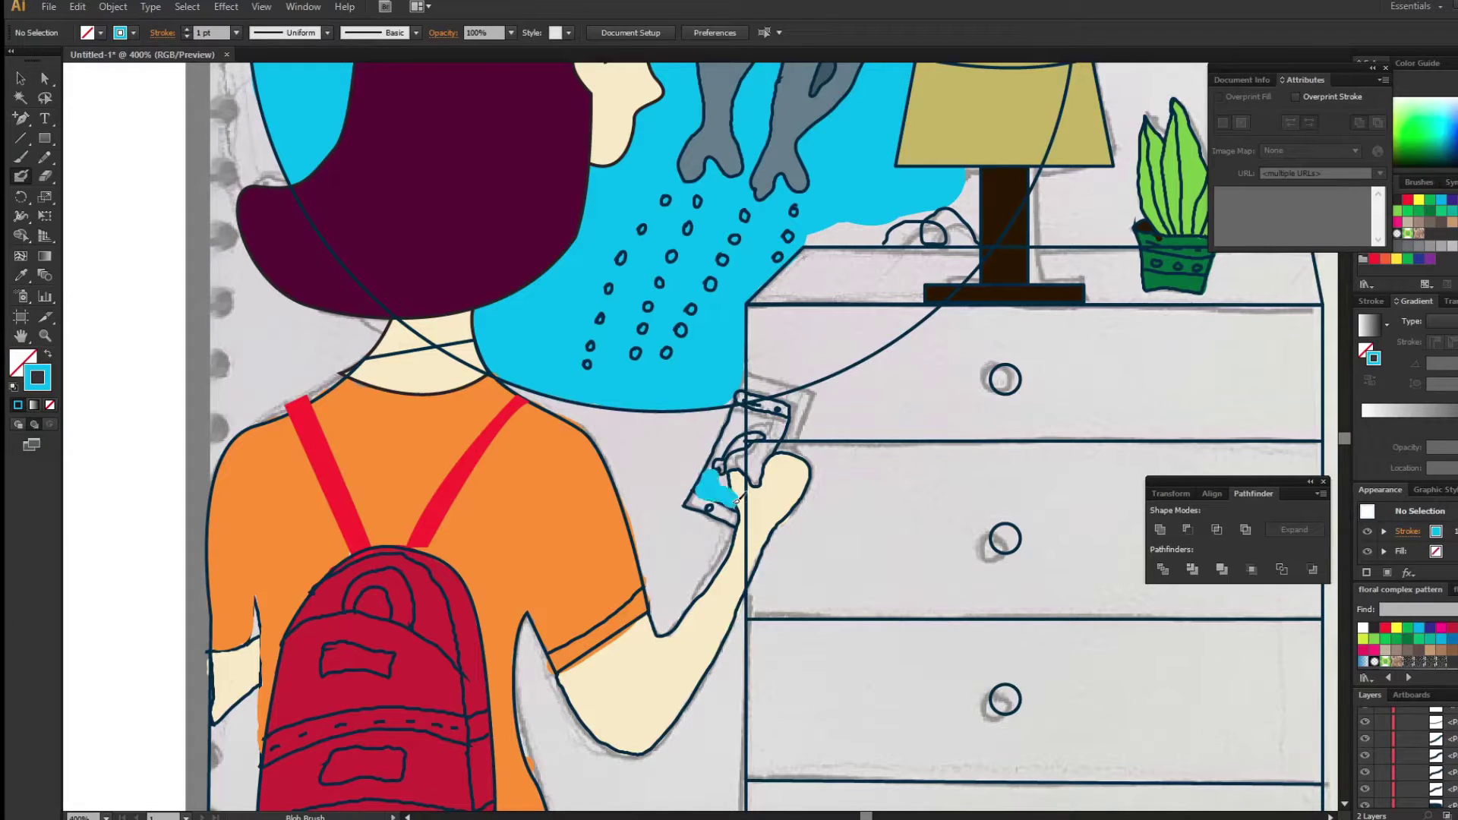
drag(776, 429, 725, 467)
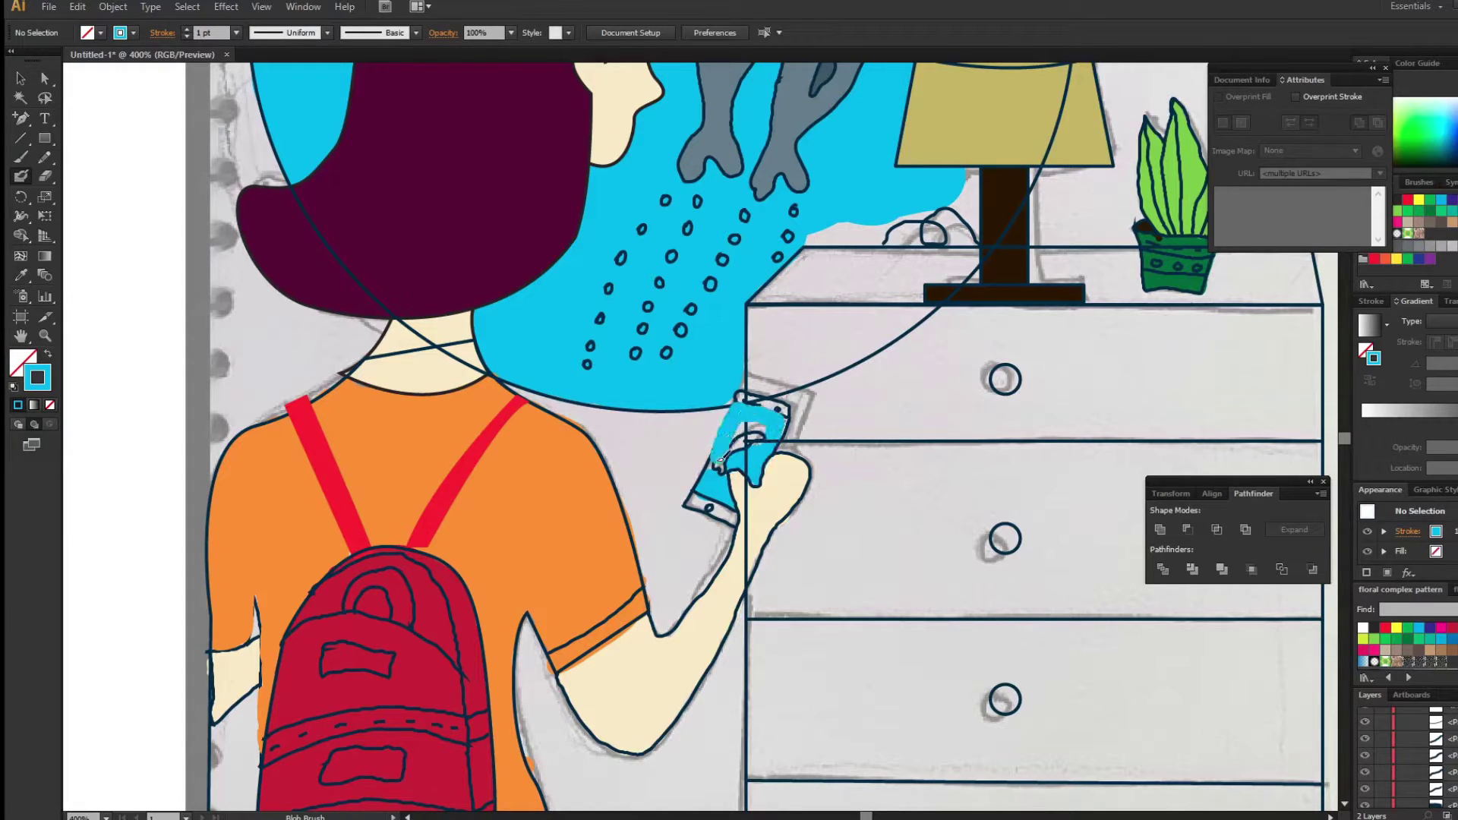
key(v)
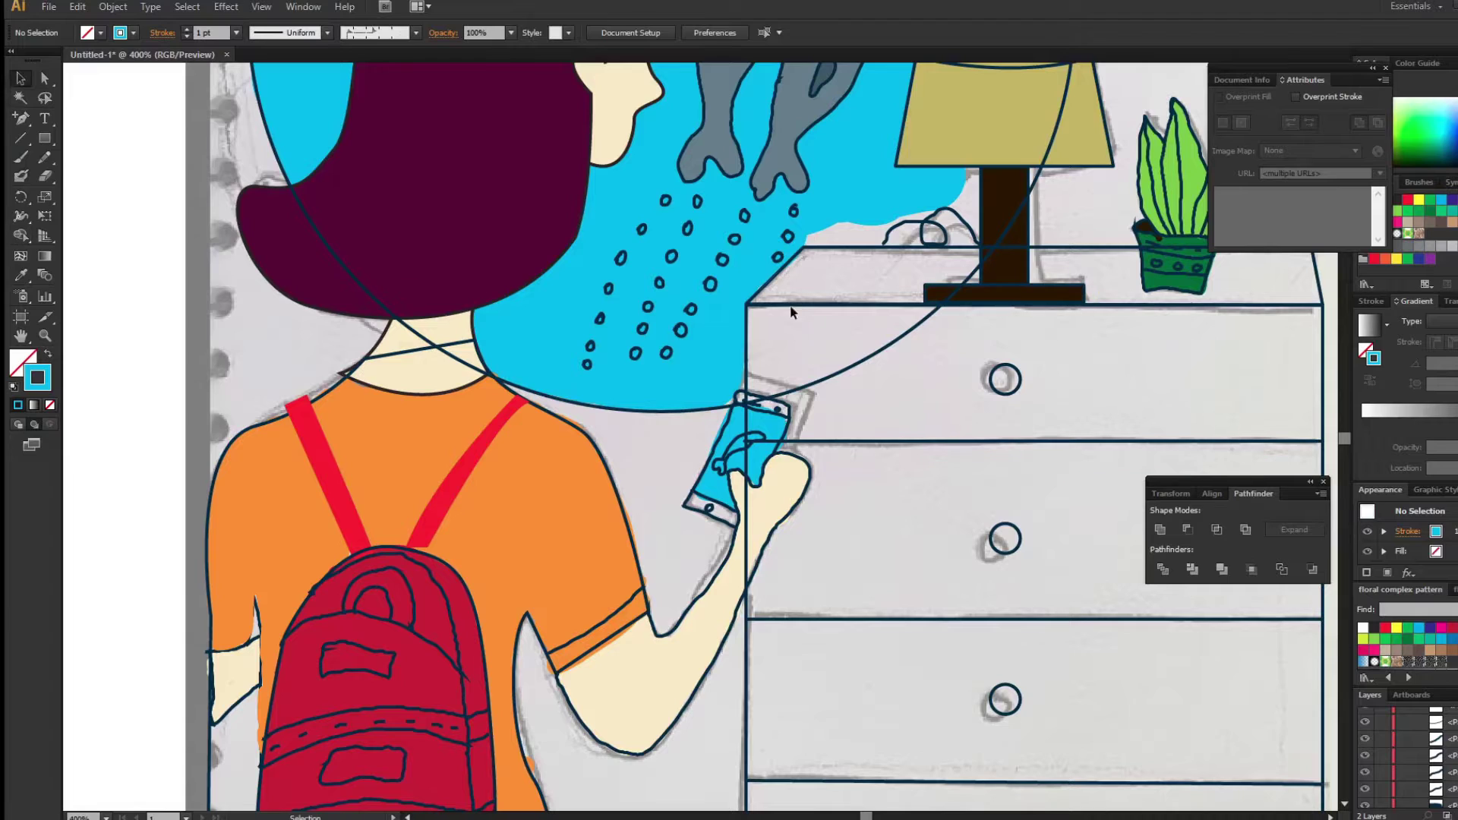
click(791, 306)
Swap fill and stroke on the dresser top and give it a peach fill.
click(48, 354)
double_click(23, 363)
click(326, 736)
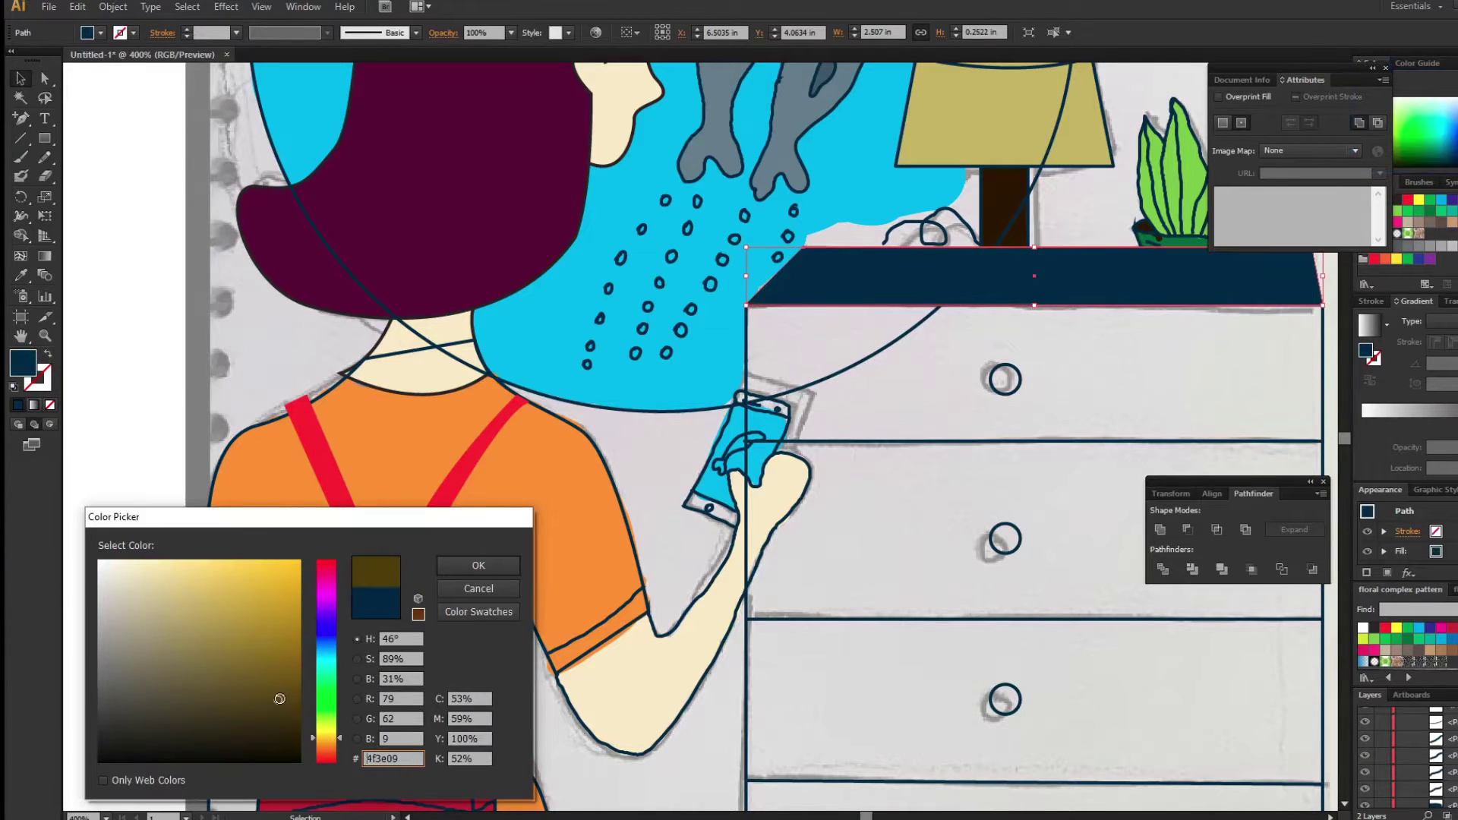
drag(253, 611, 256, 623)
mouse_move(327, 737)
mouse_down()
mouse_move(326, 669)
mouse_move(326, 750)
mouse_up()
click(205, 567)
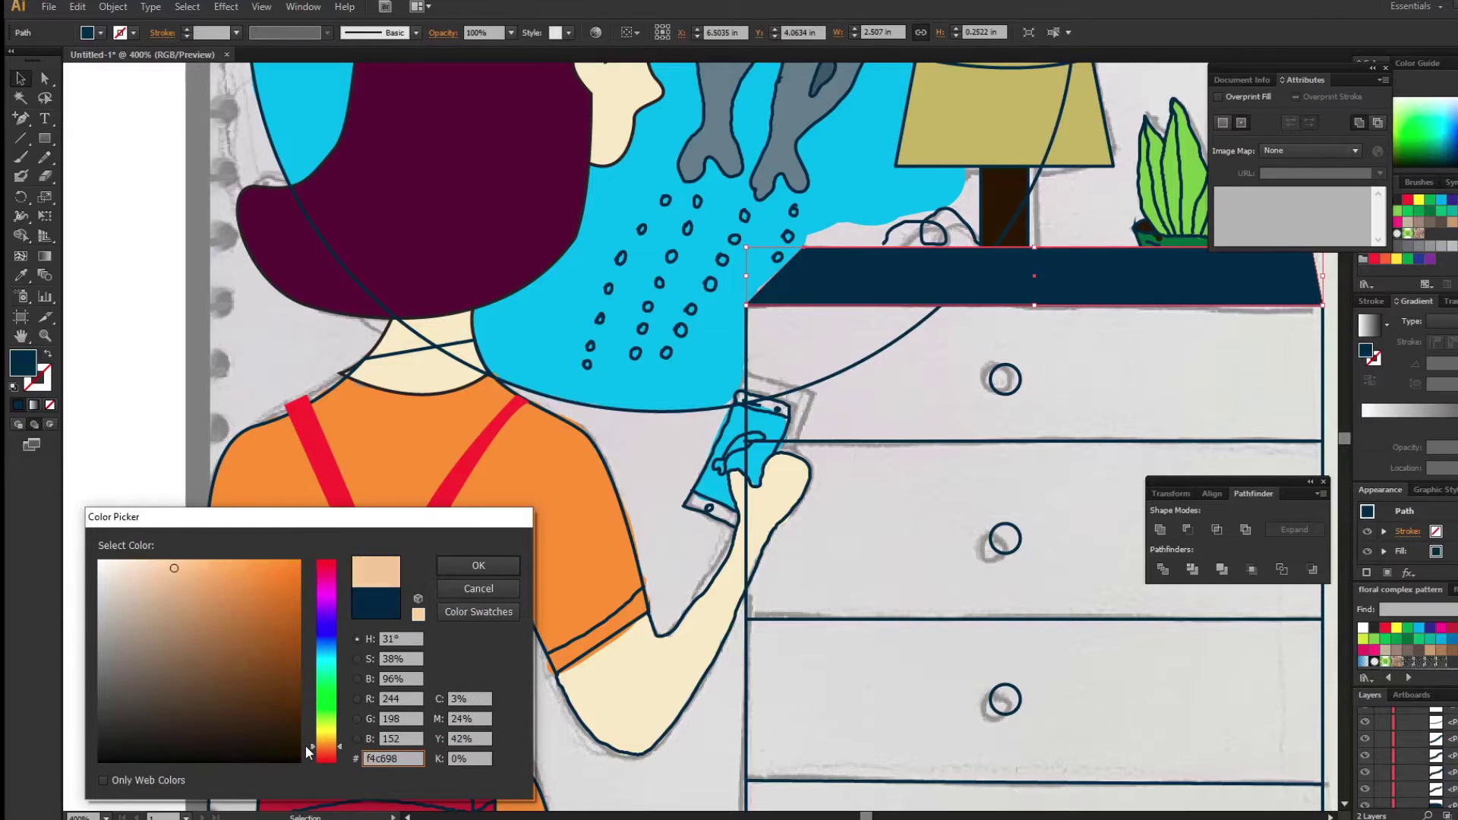
click(479, 566)
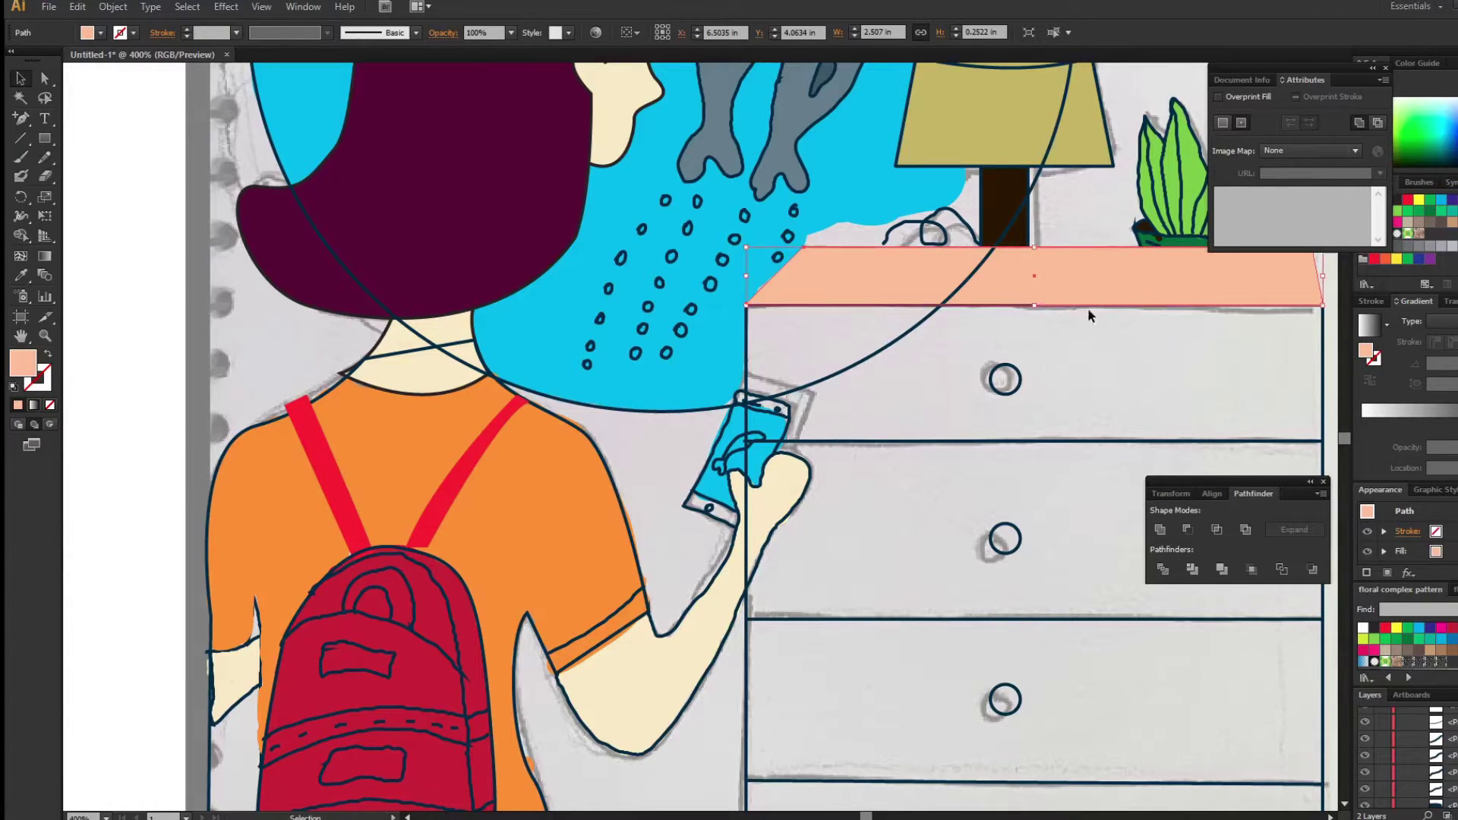
Send the peach dresser top backward, behind the plant pot and the lamp base.
scroll(1412, 752, down, 2)
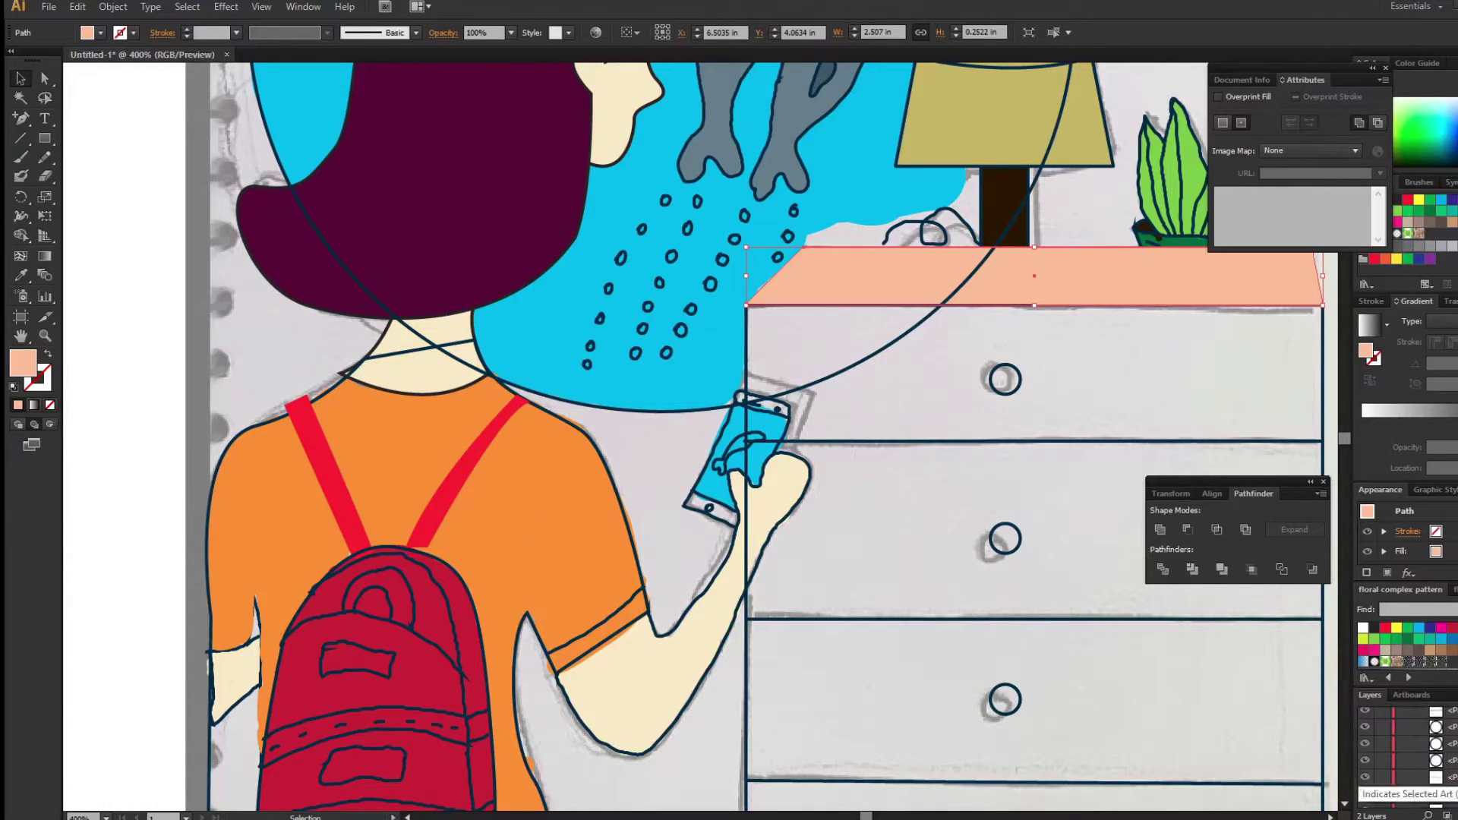
key(ctrl+[)
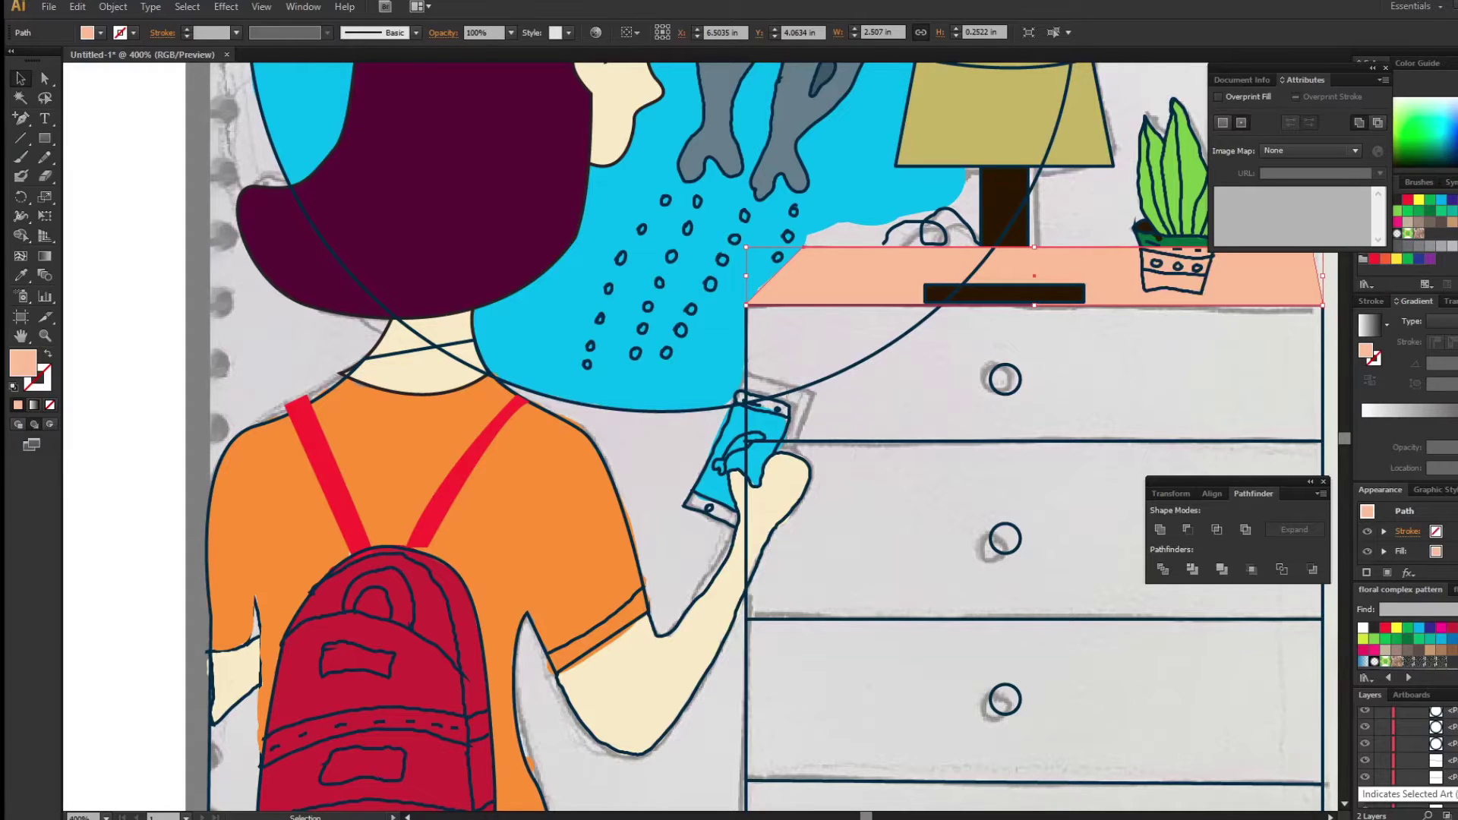
key(ctrl+[)
key(ctrl+[)
key(ctrl+[)
drag(818, 322, 573, 499)
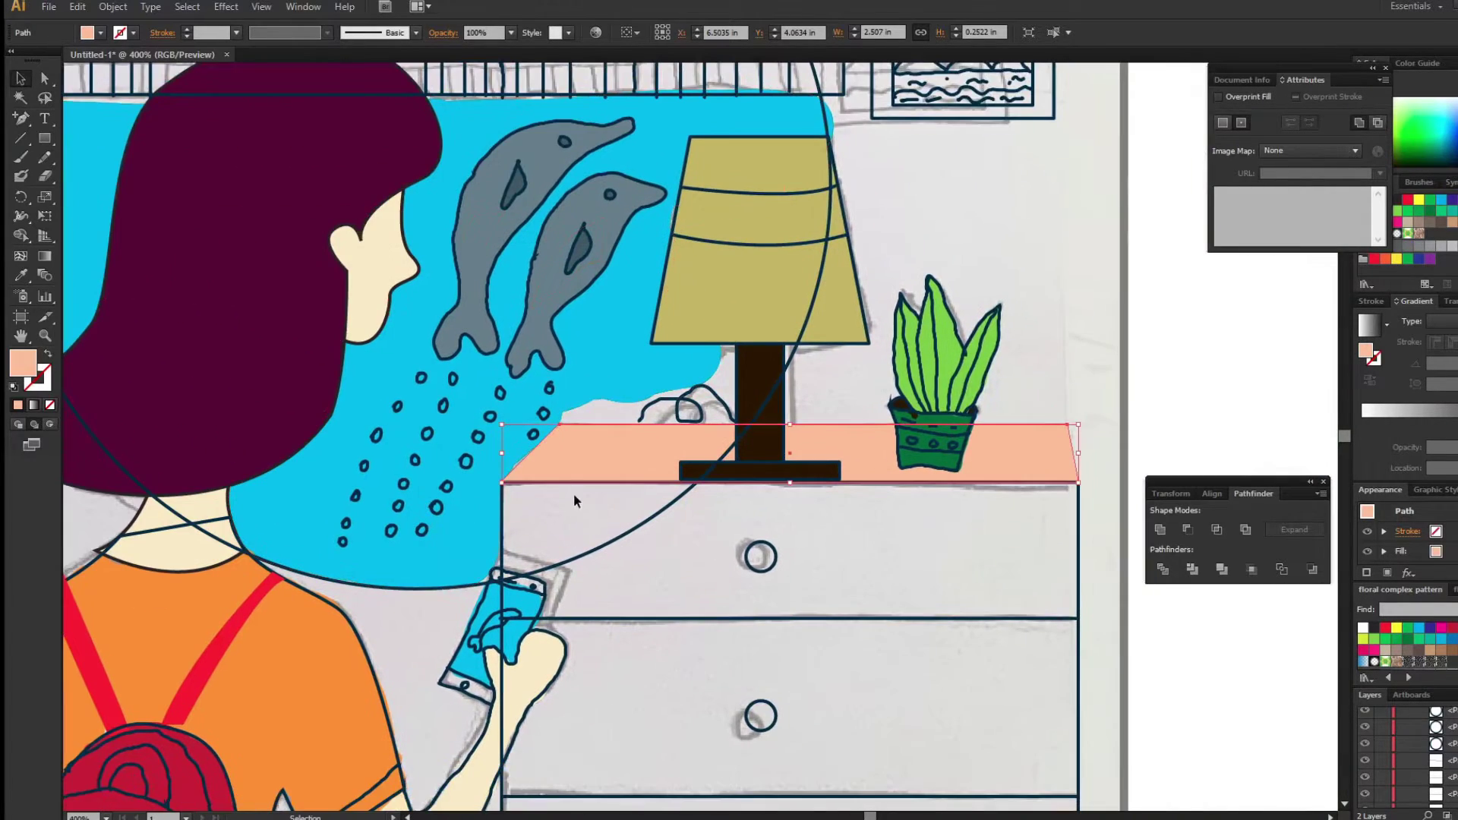
click(600, 618)
key(shift+b)
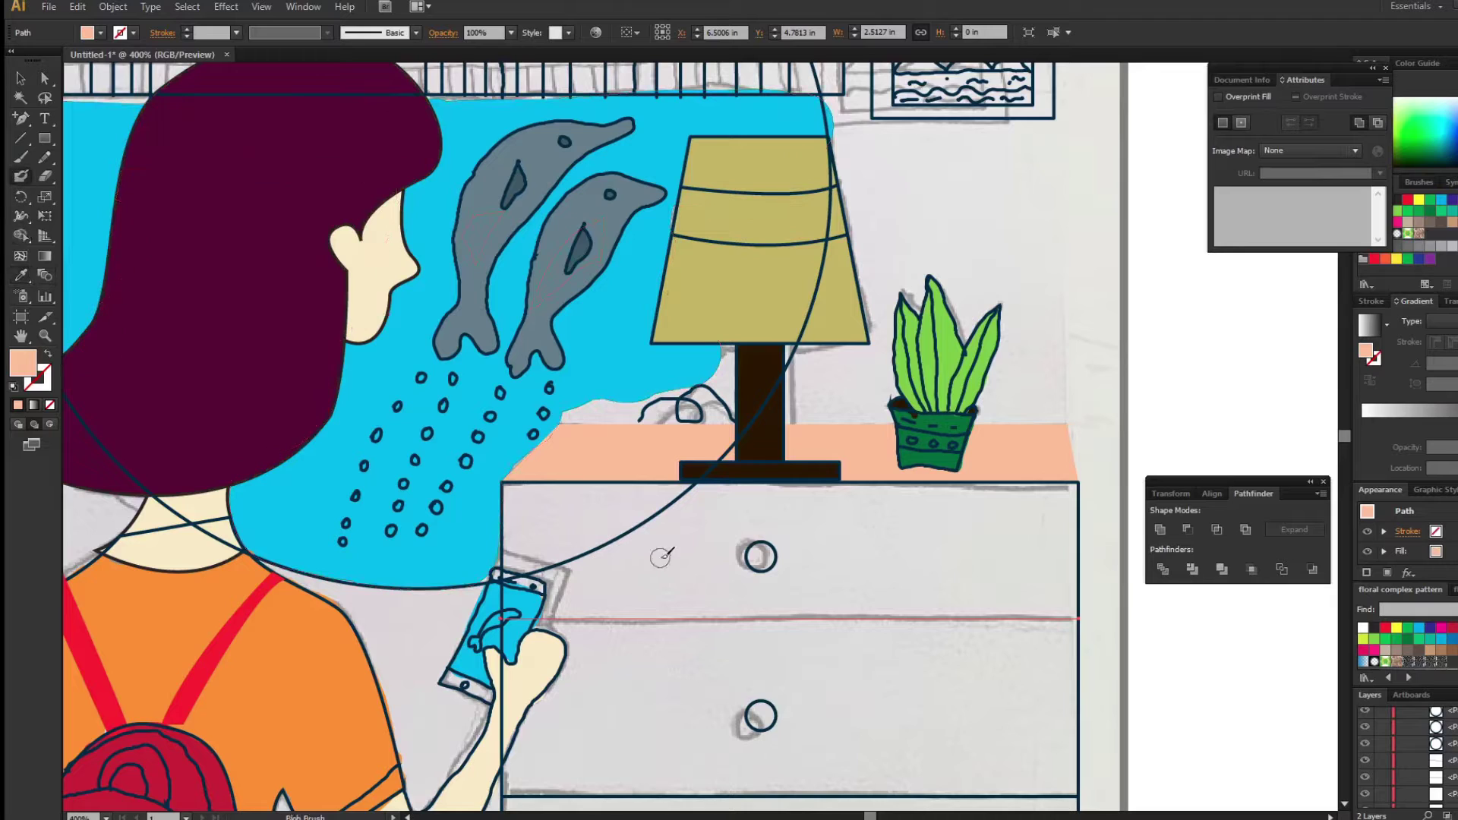
Paint peach across the upper drawer and fill the four drawer knobs dark navy.
mouse_move(661, 556)
mouse_down()
mouse_move(1020, 635)
mouse_move(987, 740)
mouse_up()
key(v)
scroll(769, 683, down, 1)
click(760, 682)
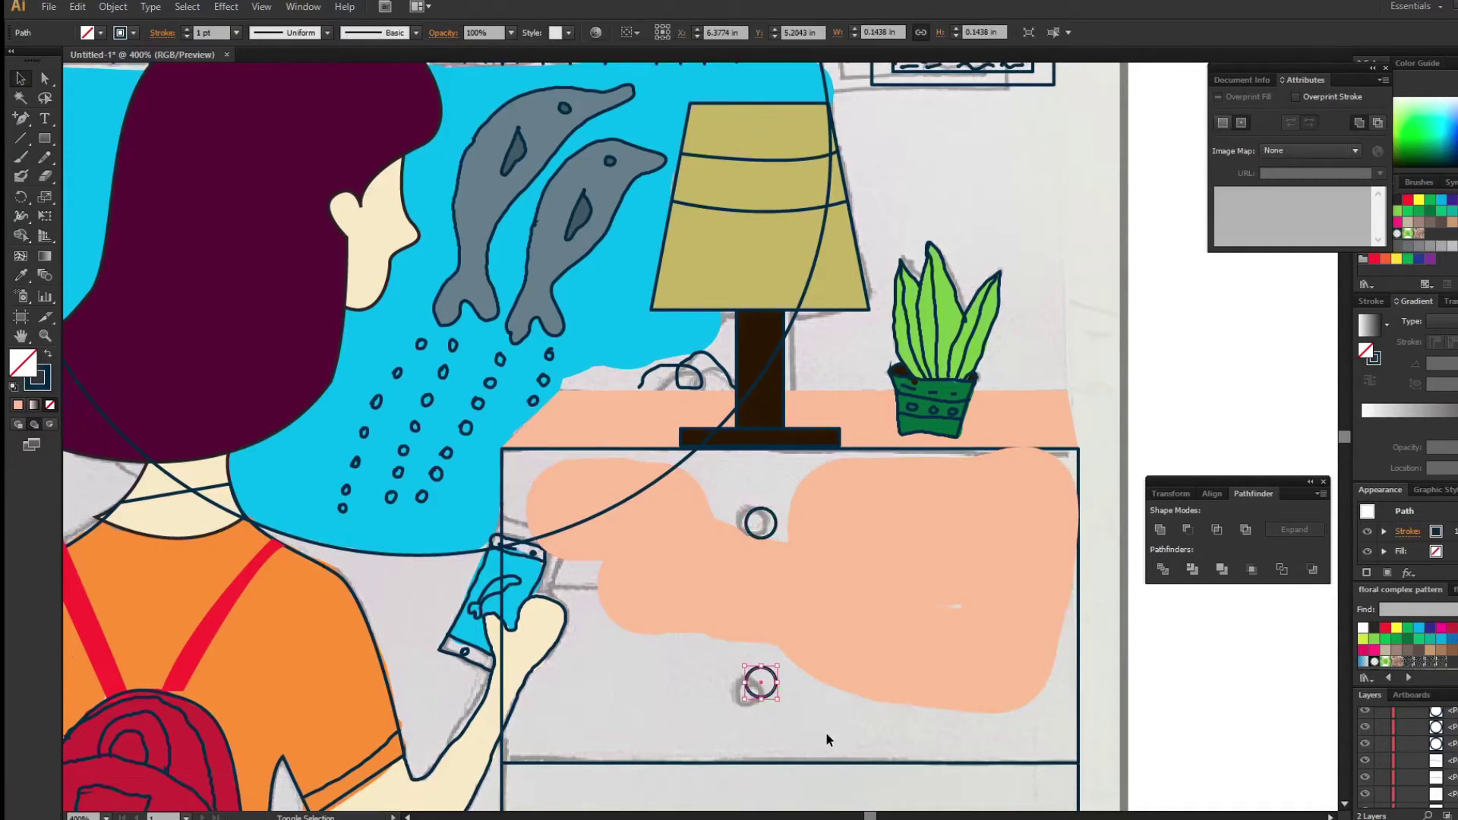
mouse_move(826, 739)
mouse_down()
mouse_move(855, 342)
mouse_move(875, 476)
mouse_up()
shift+click(790, 124)
shift+click(790, 446)
shift+click(790, 644)
click(47, 355)
key(ctrl+shift+a)
Sample the peach and try painting the top drawer, undoing the extra peach and navy strokes.
key(shift+b)
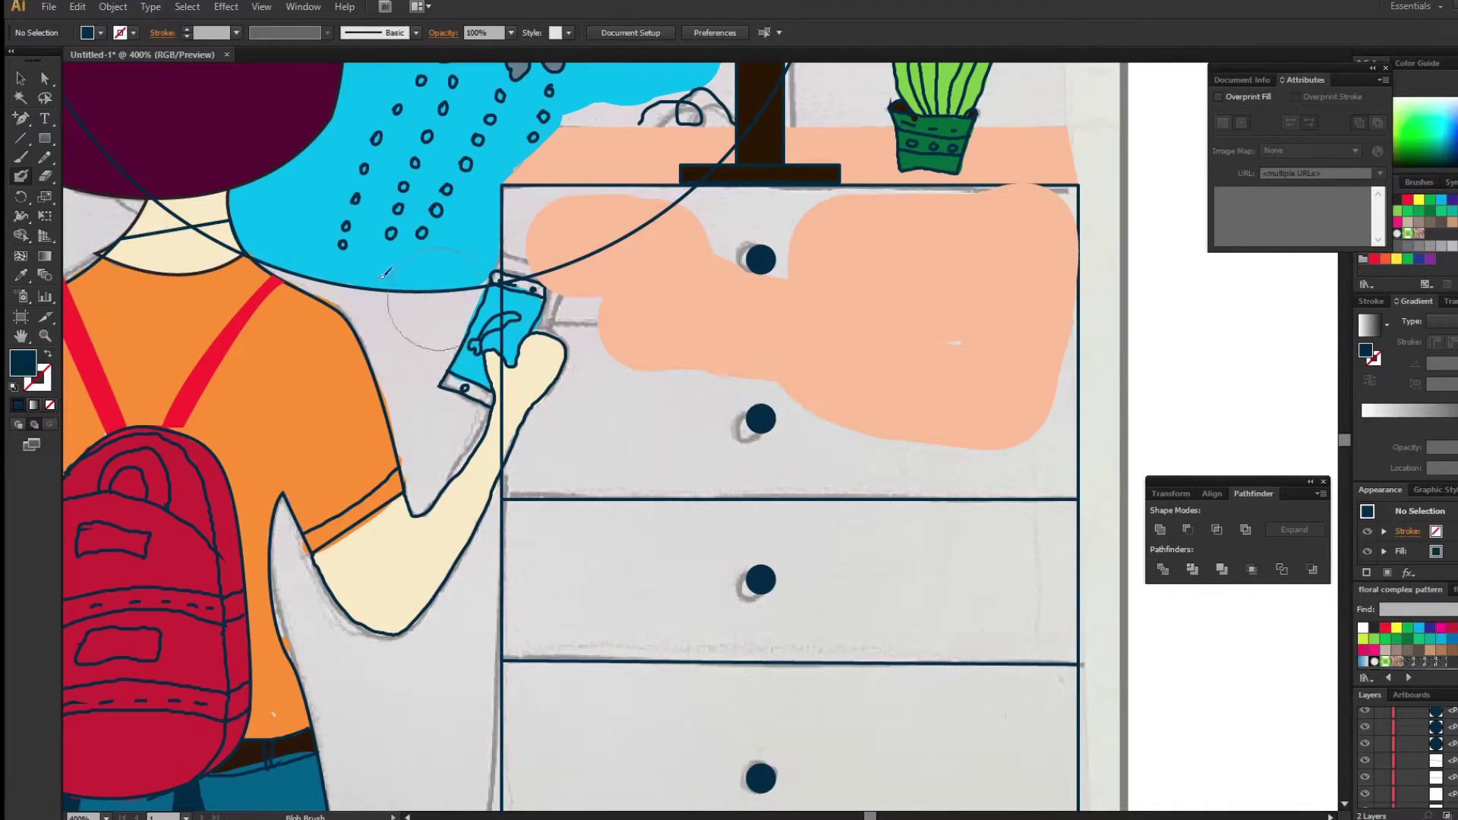
key(i)
click(748, 348)
key(shift+b)
drag(721, 228, 1071, 228)
key(v)
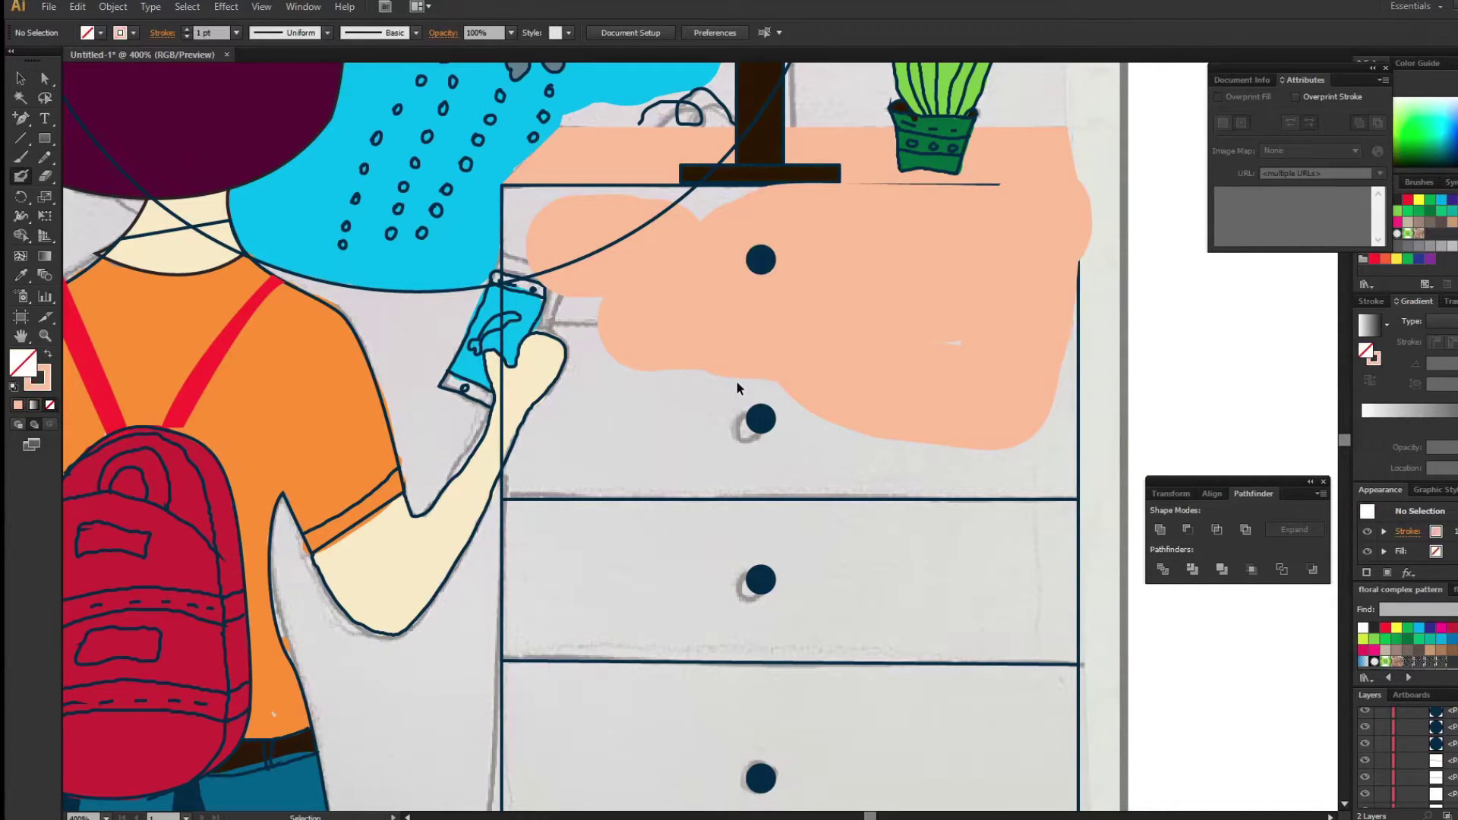
key(ctrl+z)
key(ctrl+z)
key(ctrl+z)
key(ctrl+z)
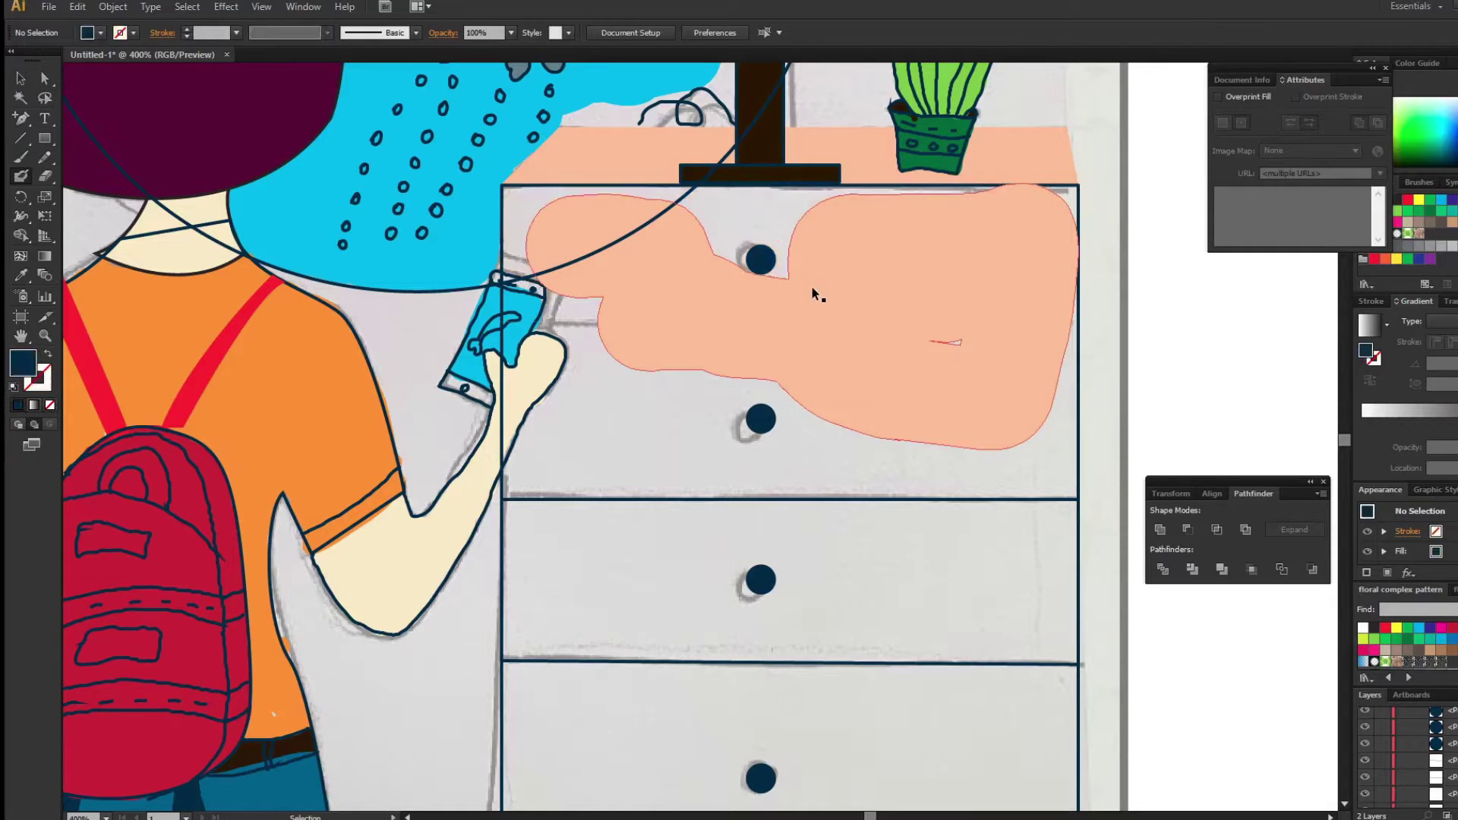
key(ctrl+shift+a)
key(shift+b)
drag(592, 577, 604, 444)
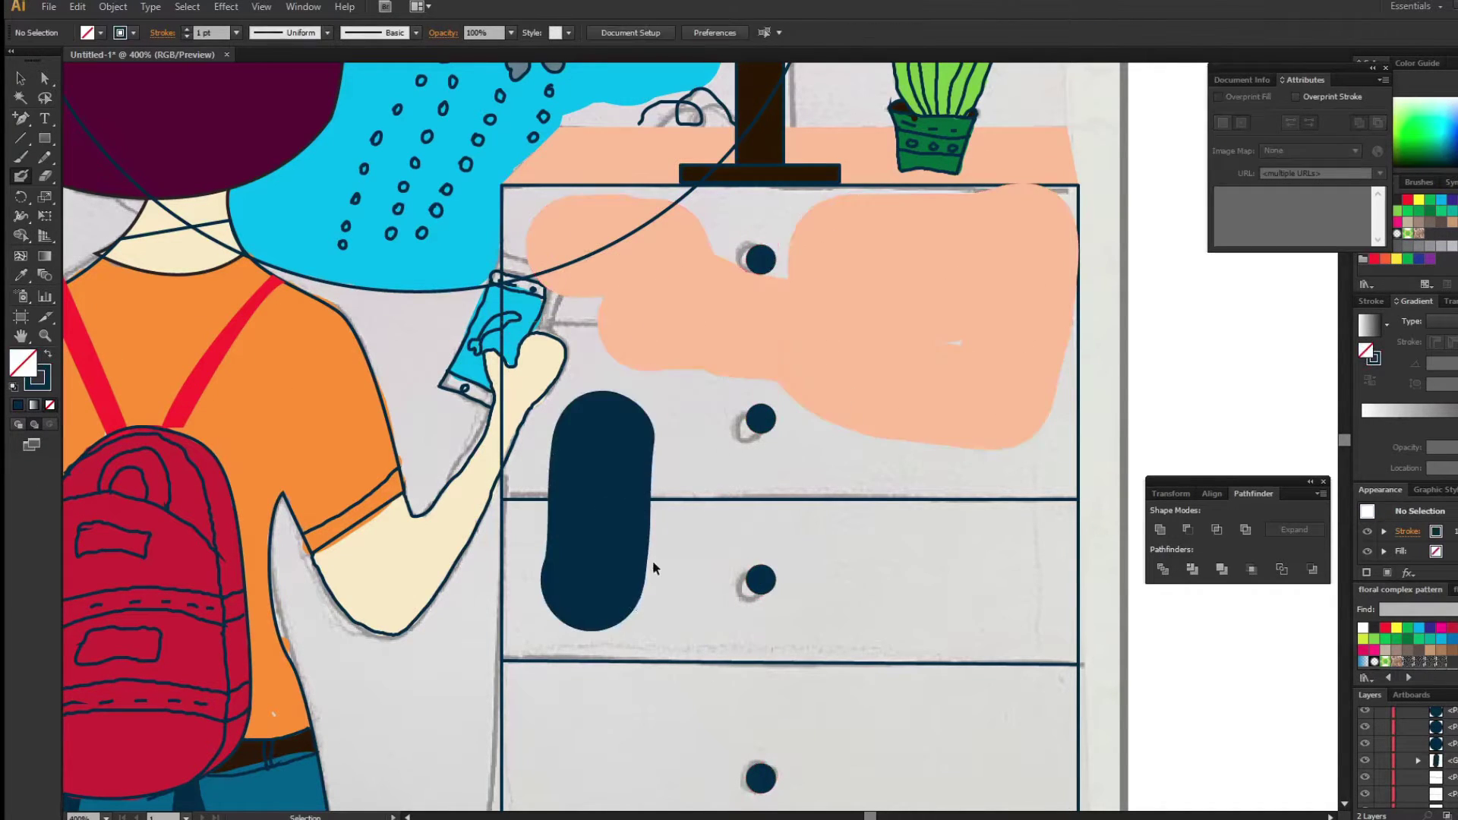
key(ctrl+z)
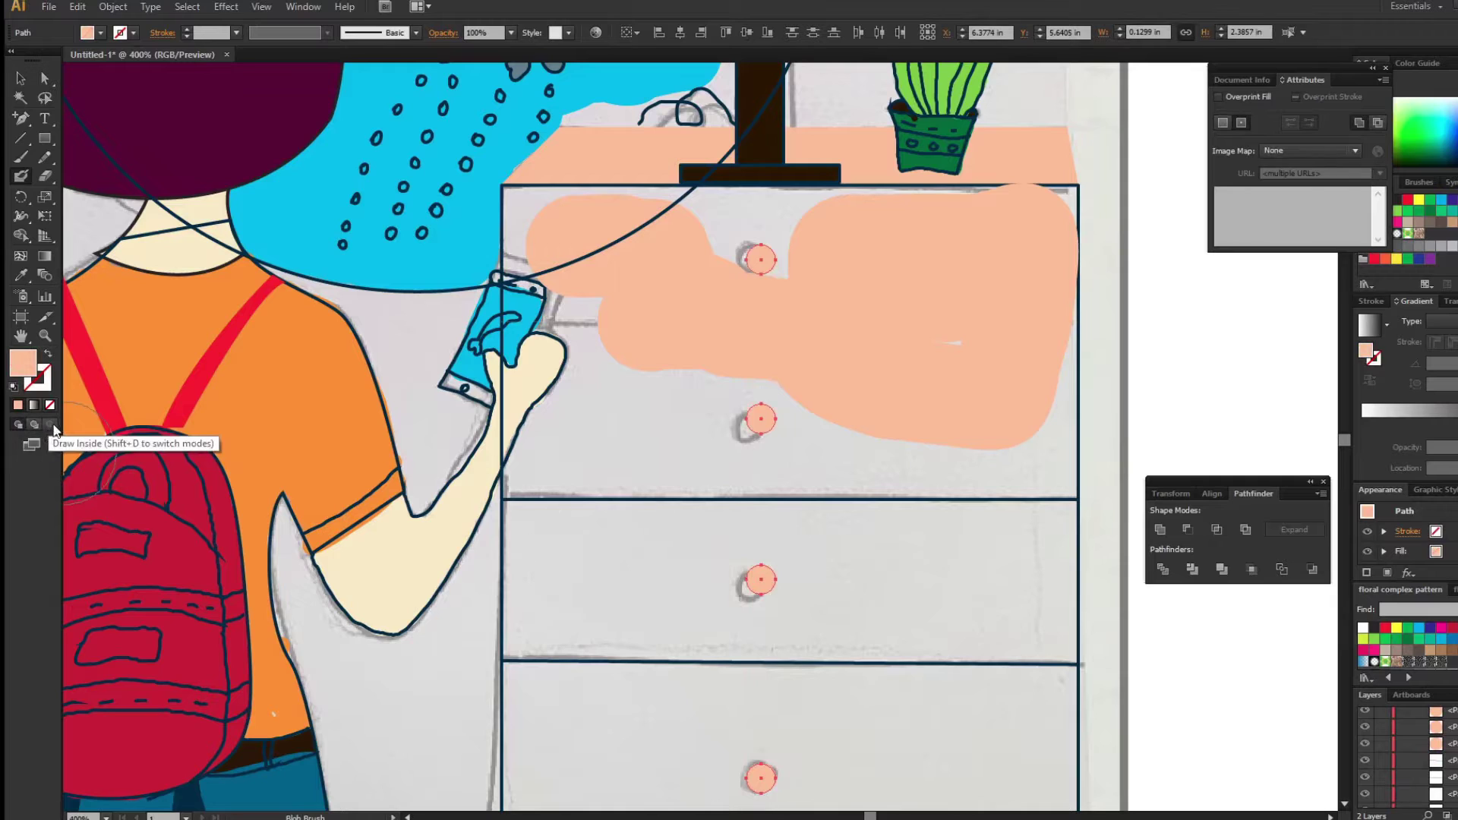
Paint peach inside the second drawer, then eyedrop peach onto the whole dresser body.
click(53, 429)
drag(599, 429, 669, 570)
drag(638, 429, 741, 547)
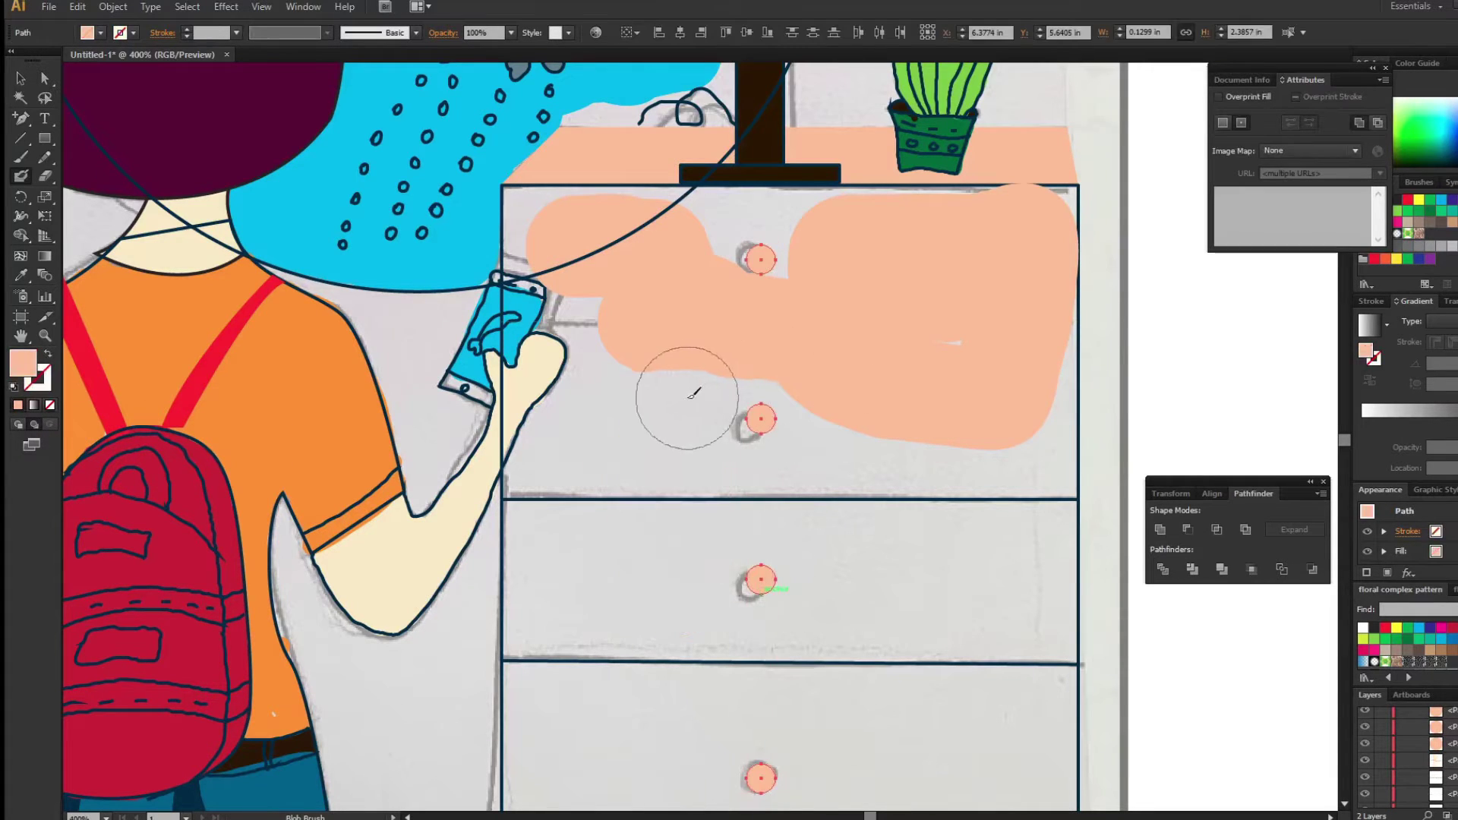
key(i)
click(328, 410)
click(1083, 477)
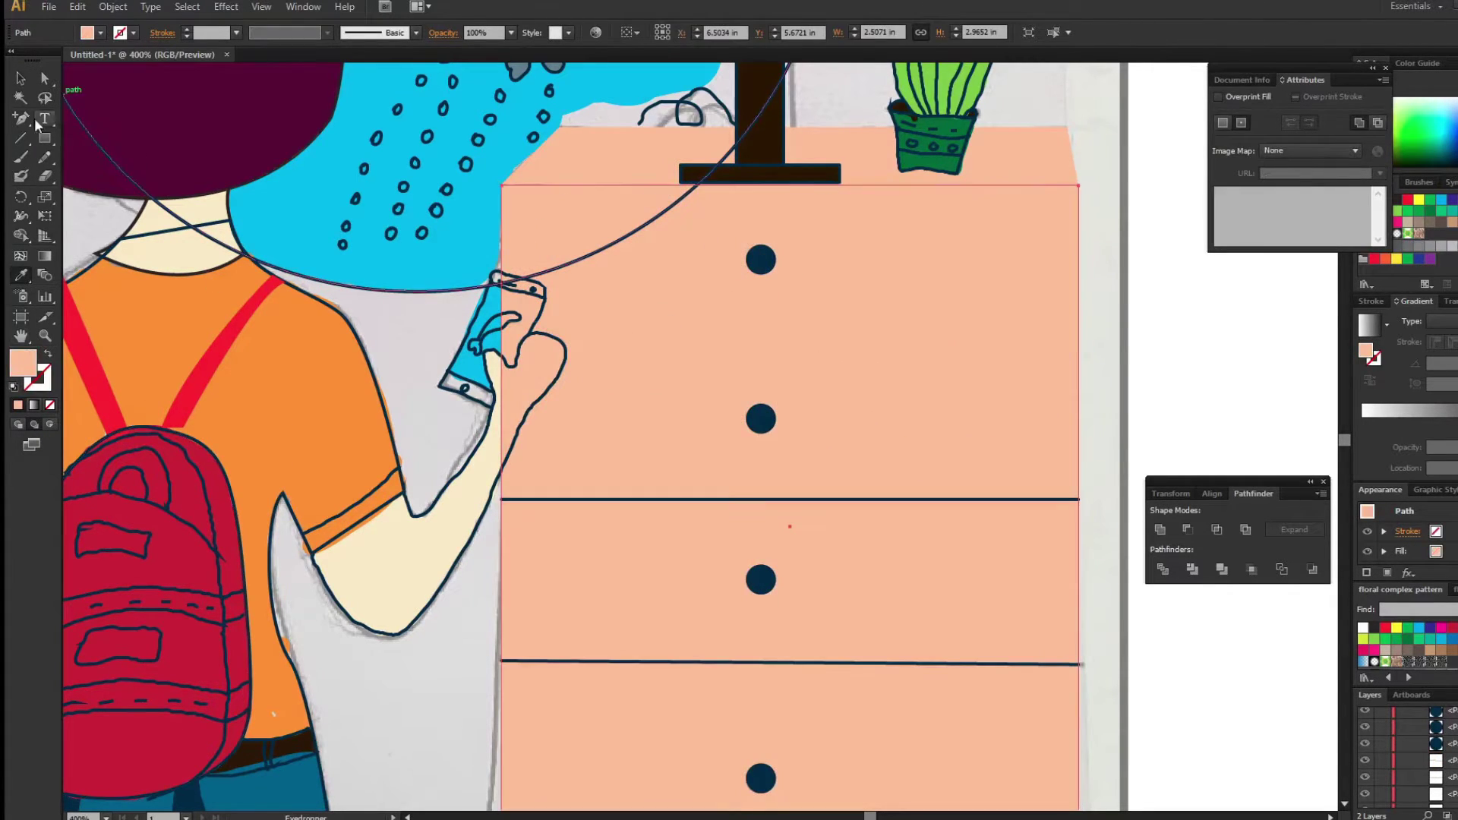
Draw a new horizontal drawer divider line across the dresser and bring it to front.
click(21, 138)
drag(500, 338, 1079, 338)
key(v)
right_click(881, 338)
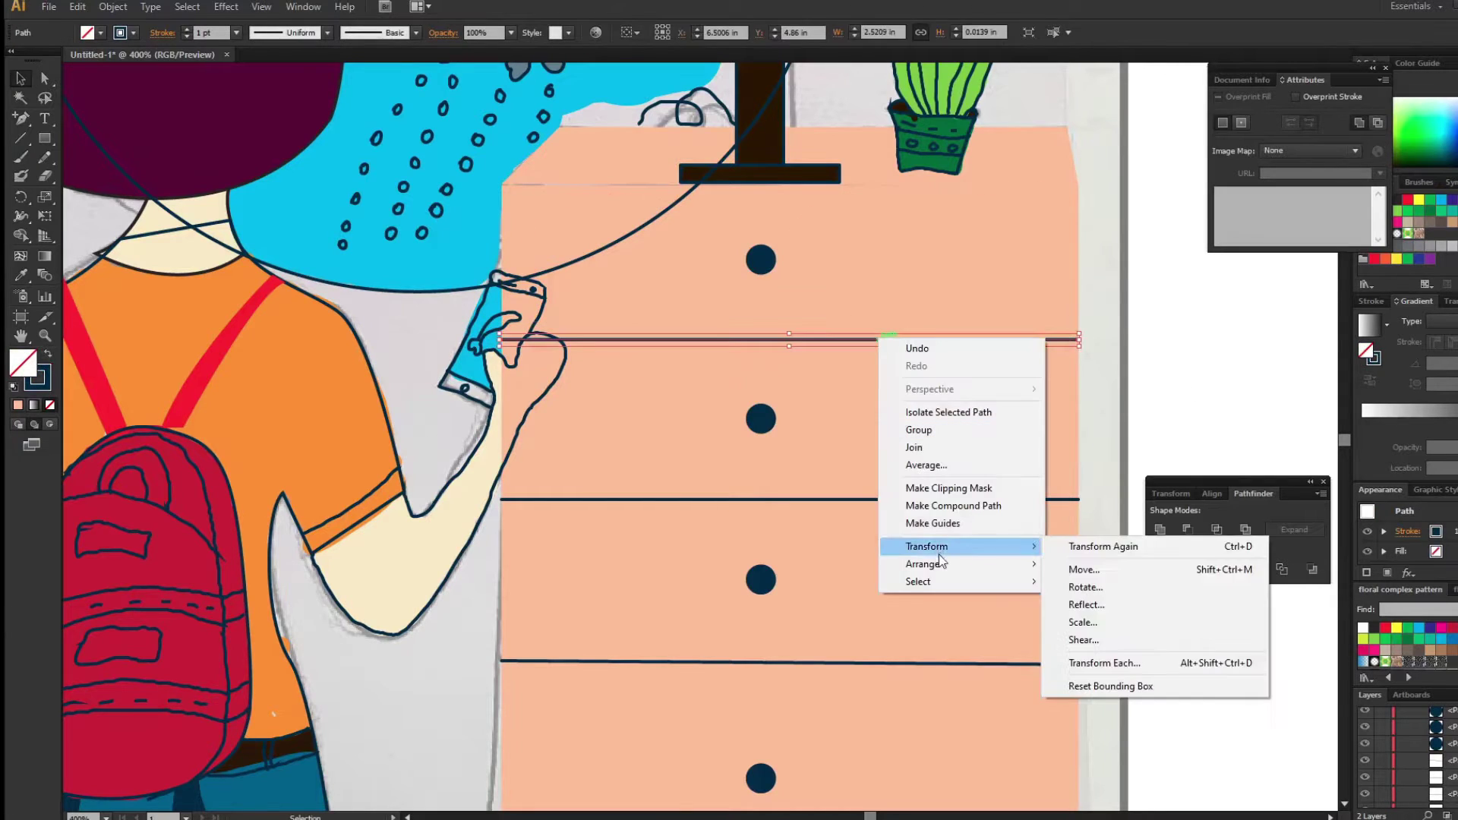
mouse_move(924, 563)
click(1094, 582)
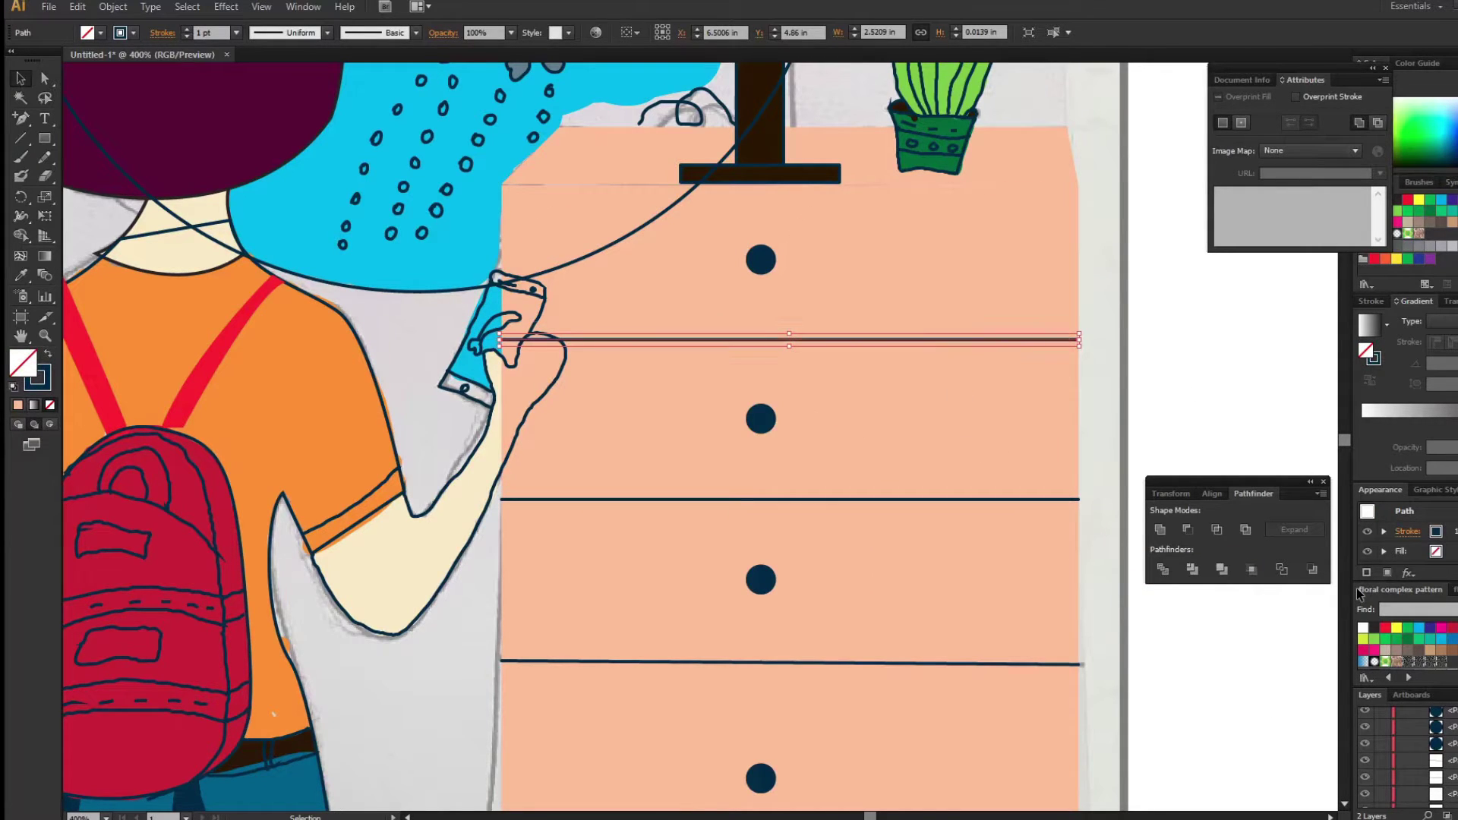
Send the peach dresser body behind the hand and phone, then fit the artboard in view.
key(a)
click(572, 435)
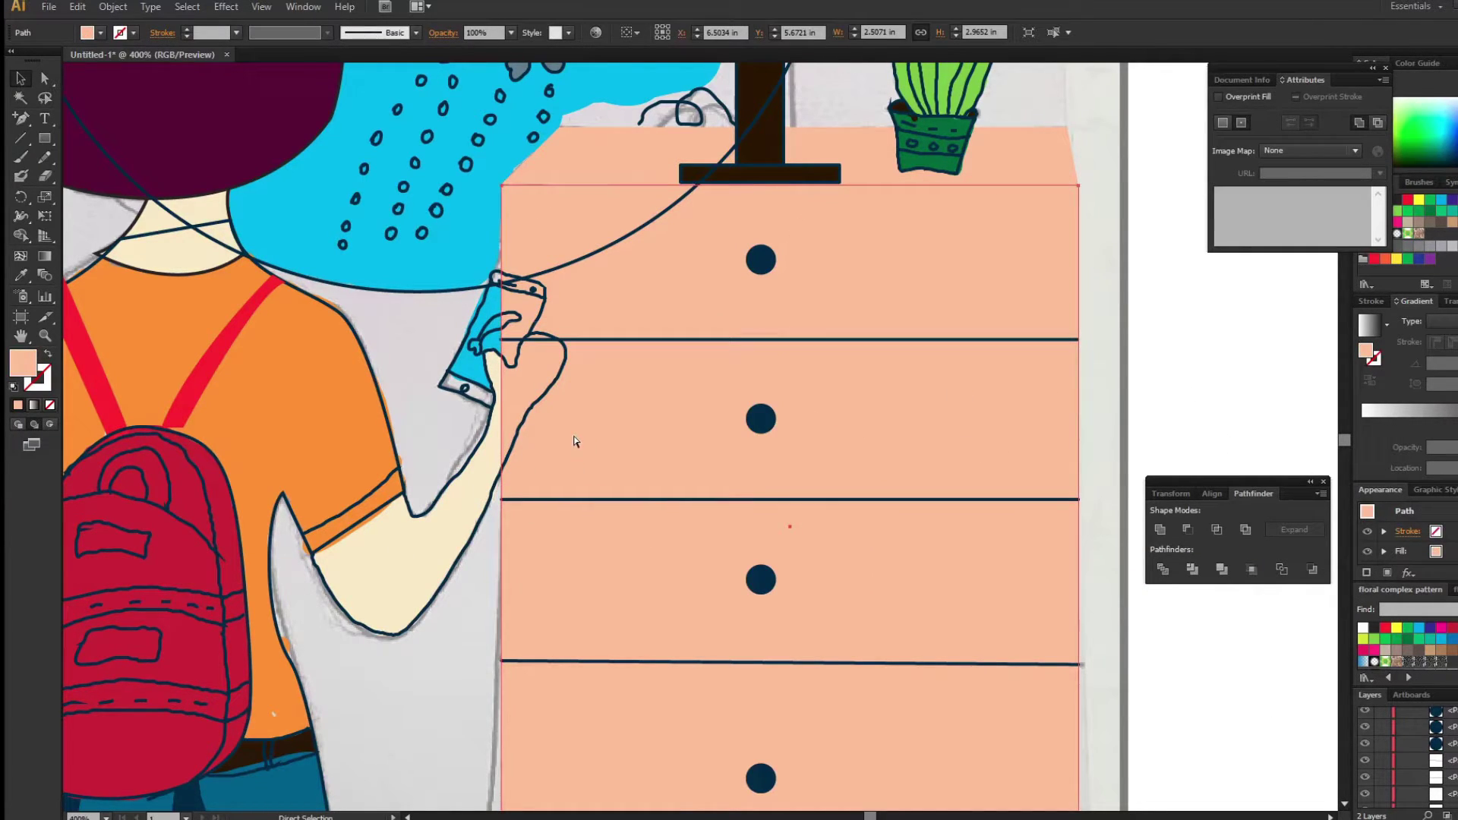
right_click(628, 446)
click(645, 452)
click(1178, 395)
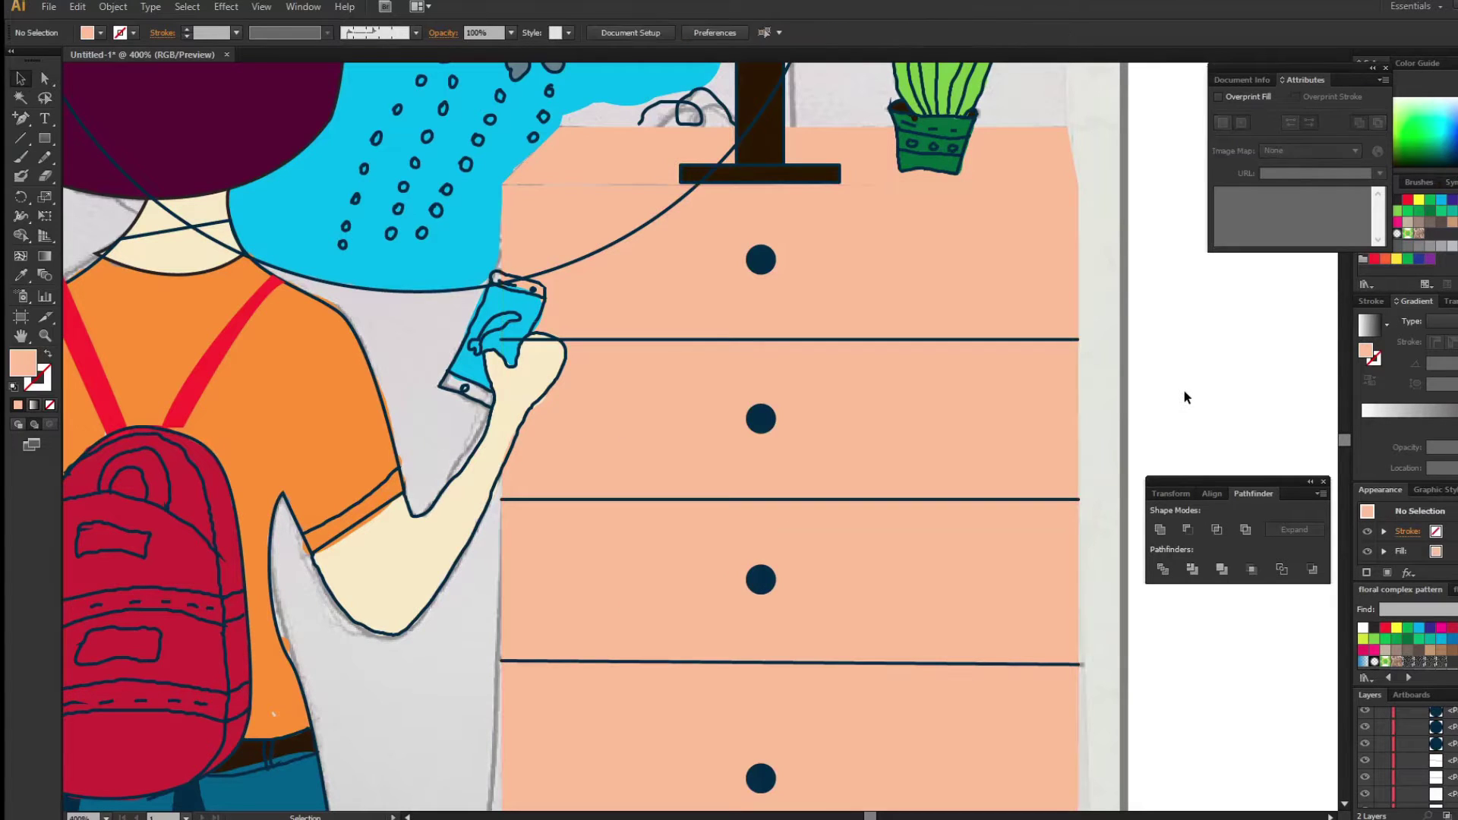
key(ctrl+0)
Sample the background cyan and paint over the grey gap beside the lamp.
key(ctrl+plus)
key(ctrl+plus)
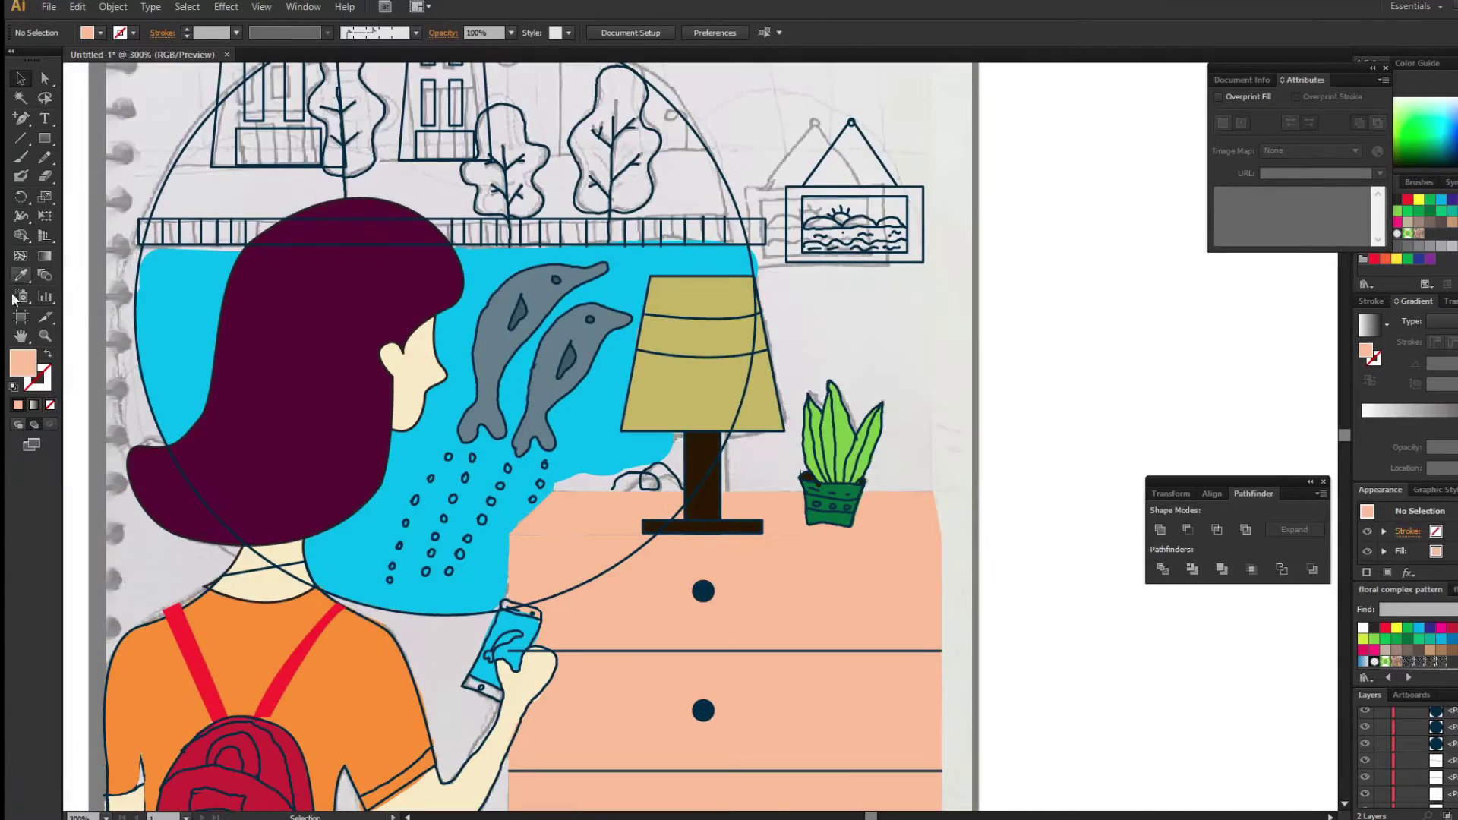
key(i)
click(21, 176)
drag(562, 474, 668, 456)
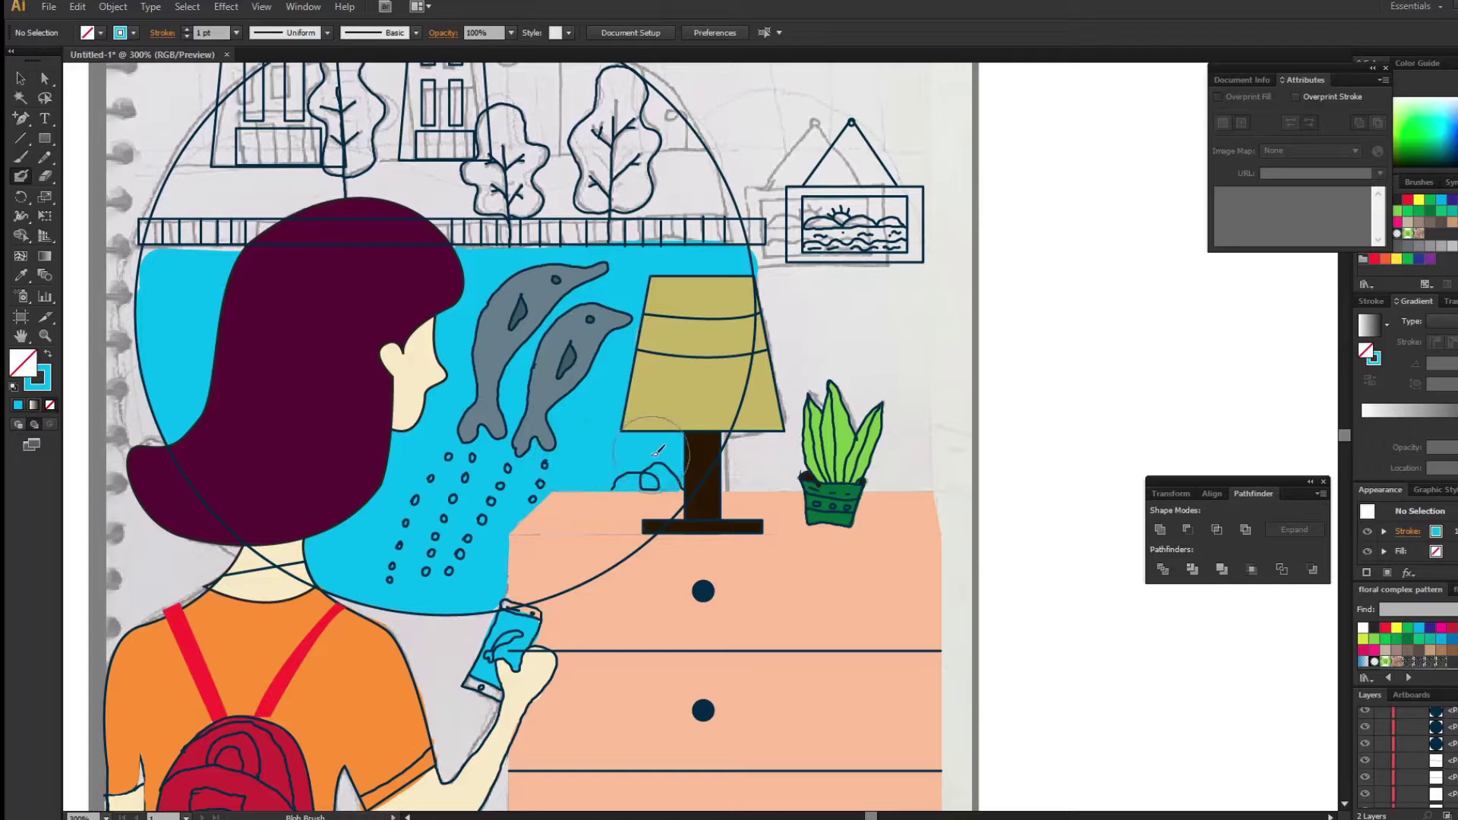
drag(180, 290, 183, 310)
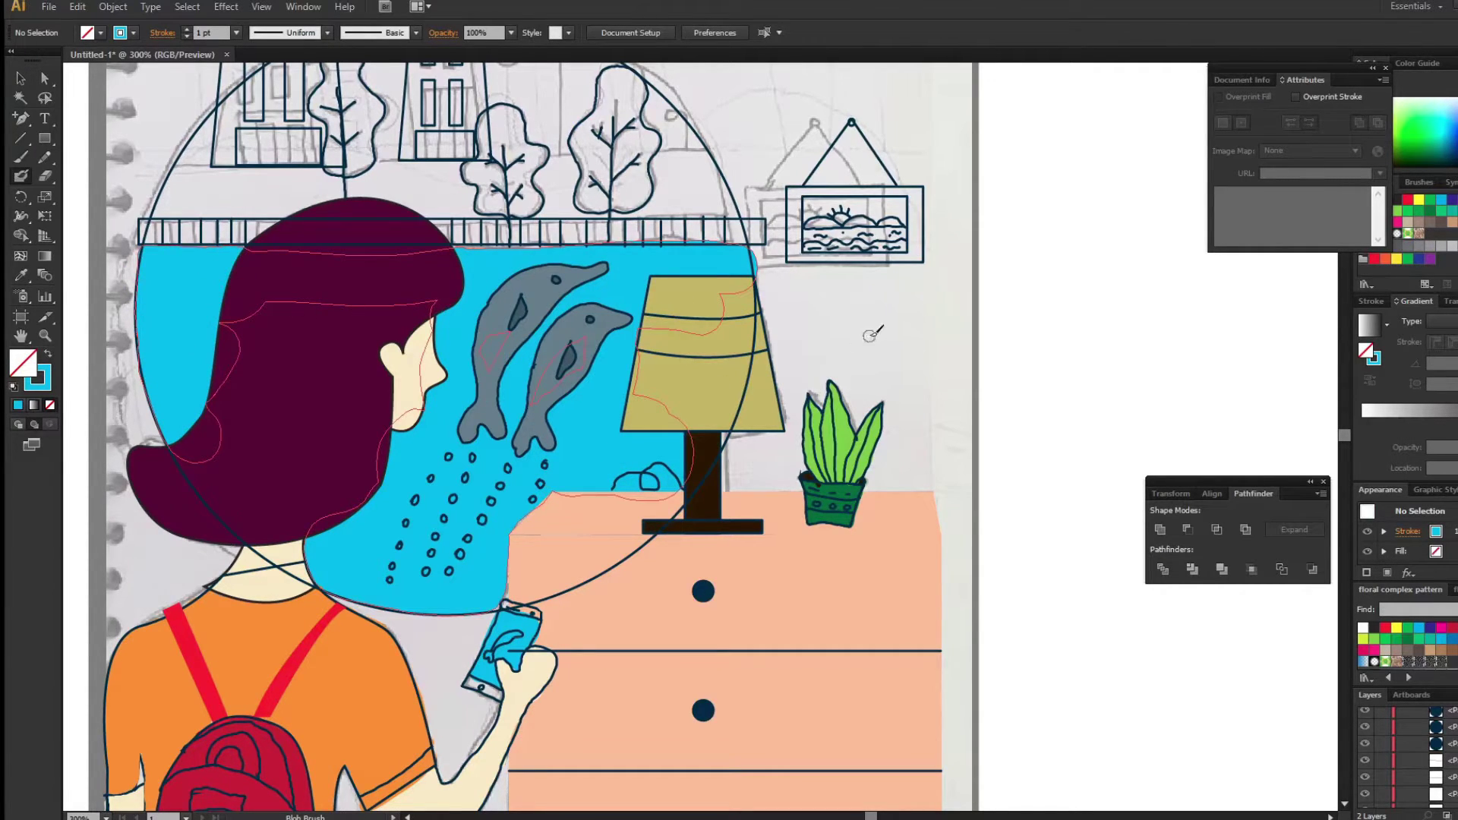
scroll(872, 334, up, 5)
Sample the plant green and paint the right, middle and left trees lime green.
click(20, 275)
click(20, 175)
drag(584, 391, 596, 298)
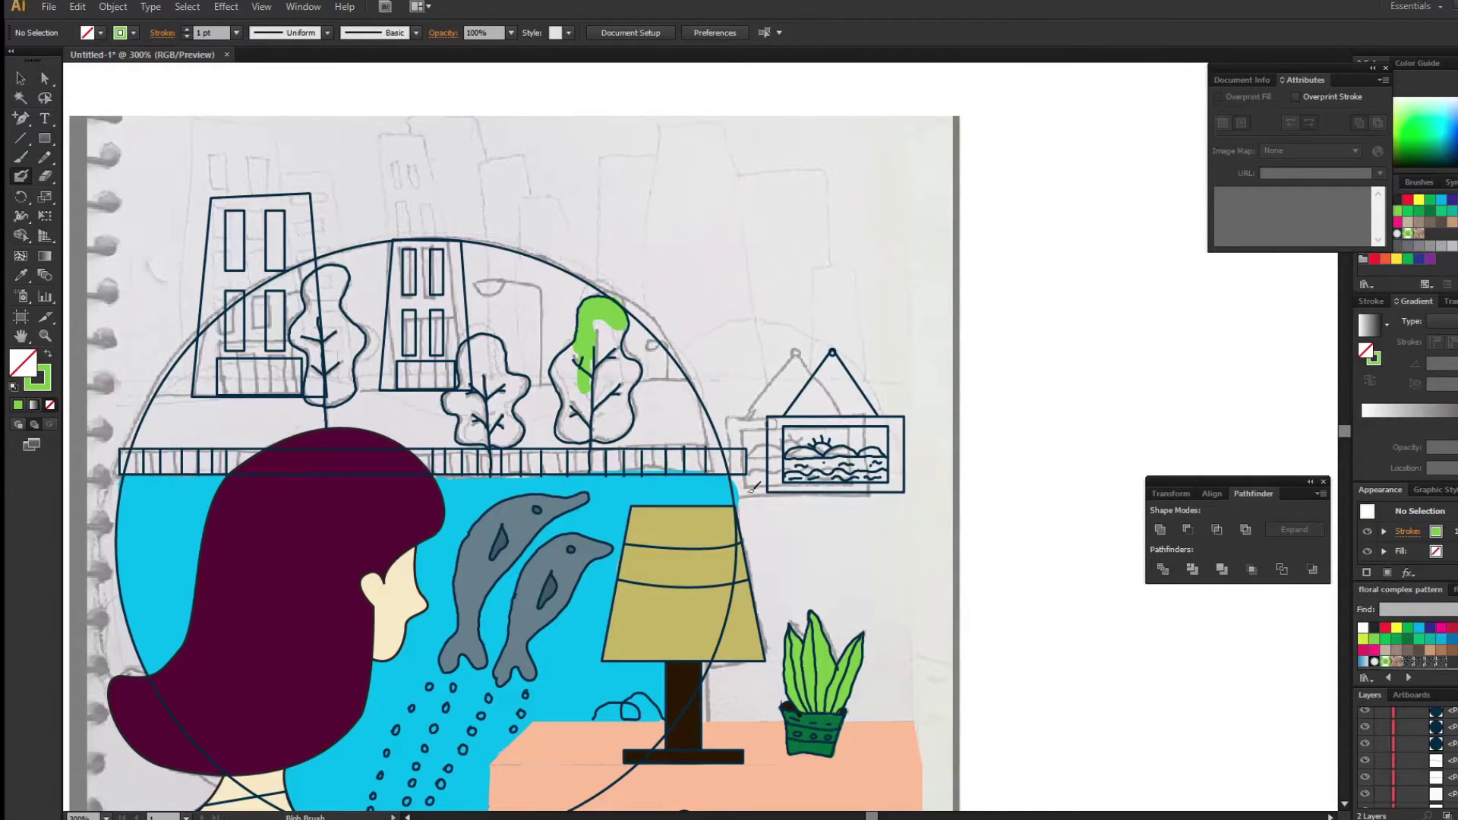
drag(598, 372, 565, 362)
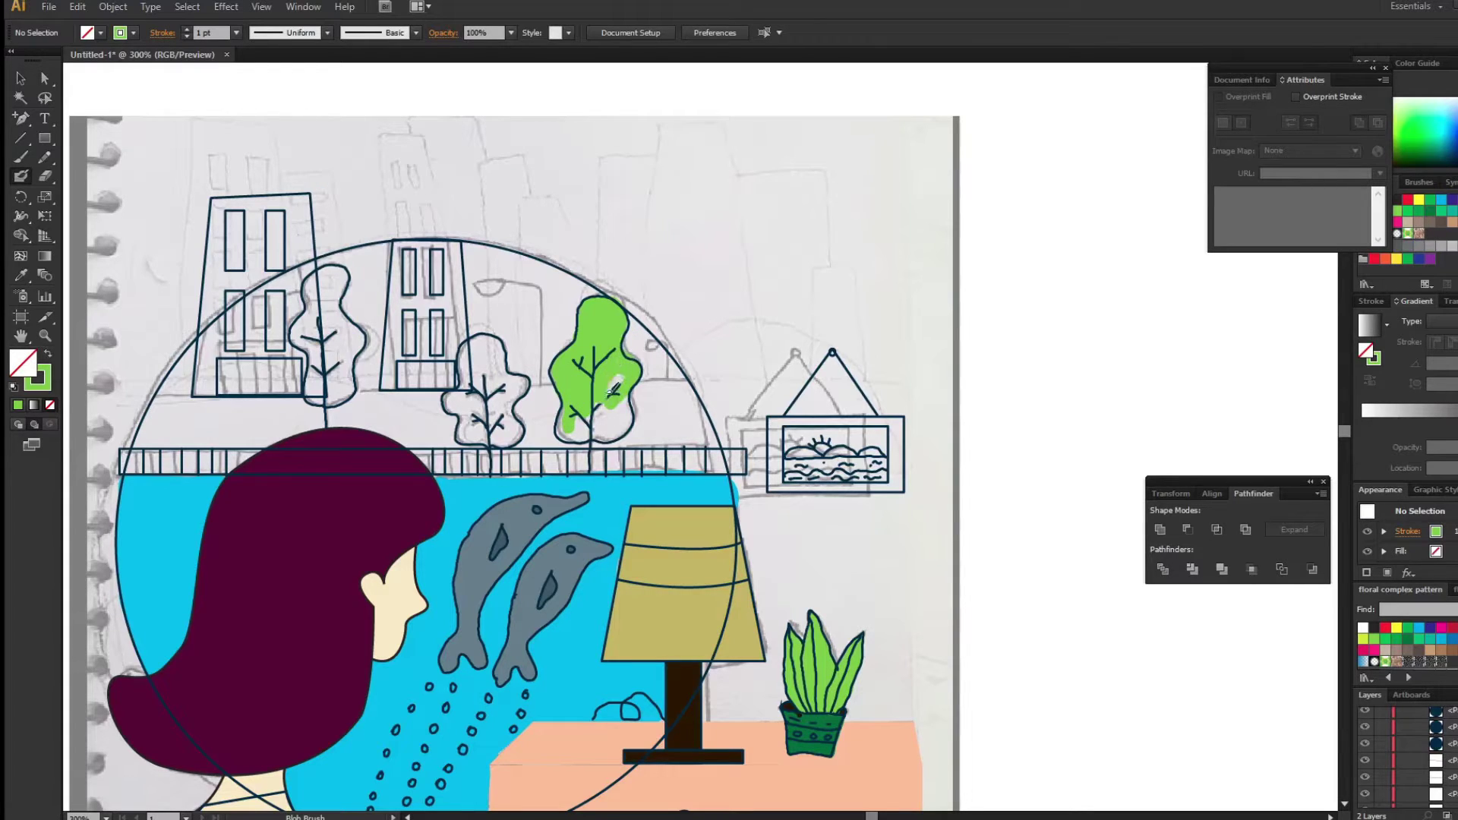
drag(622, 377, 624, 418)
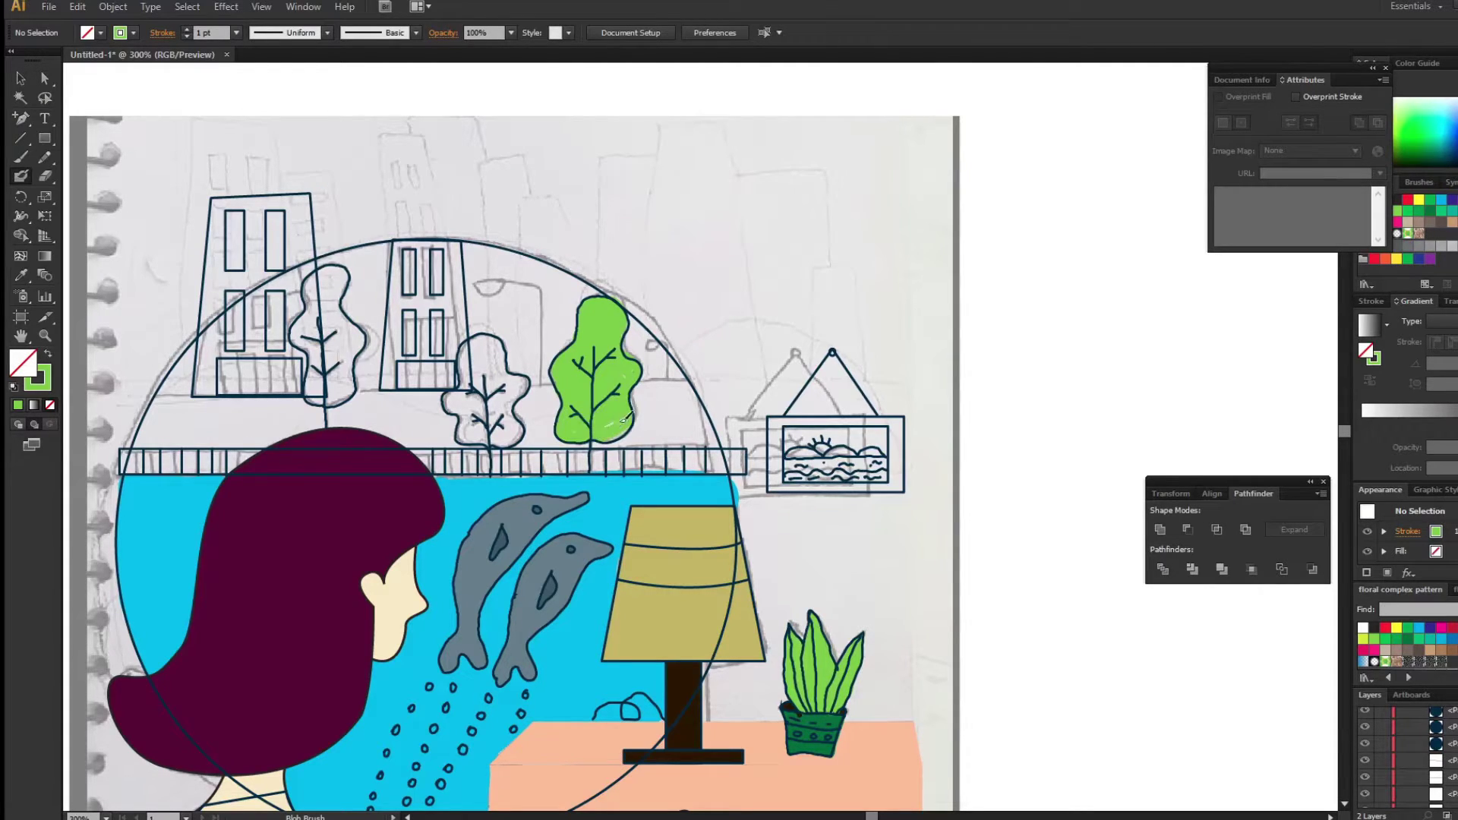
drag(478, 404, 468, 366)
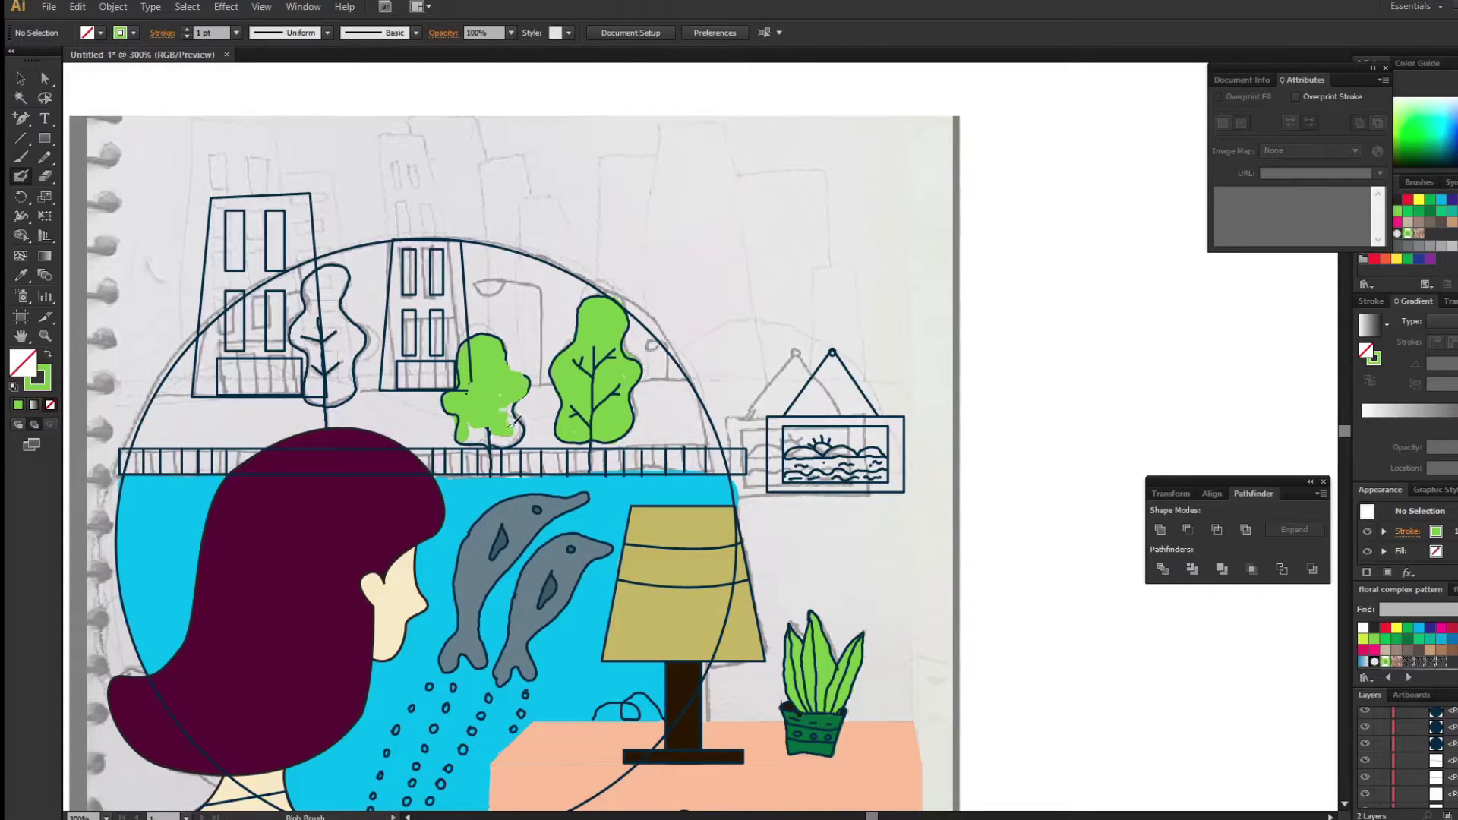
mouse_move(317, 343)
mouse_down()
mouse_move(322, 276)
mouse_move(332, 296)
mouse_up()
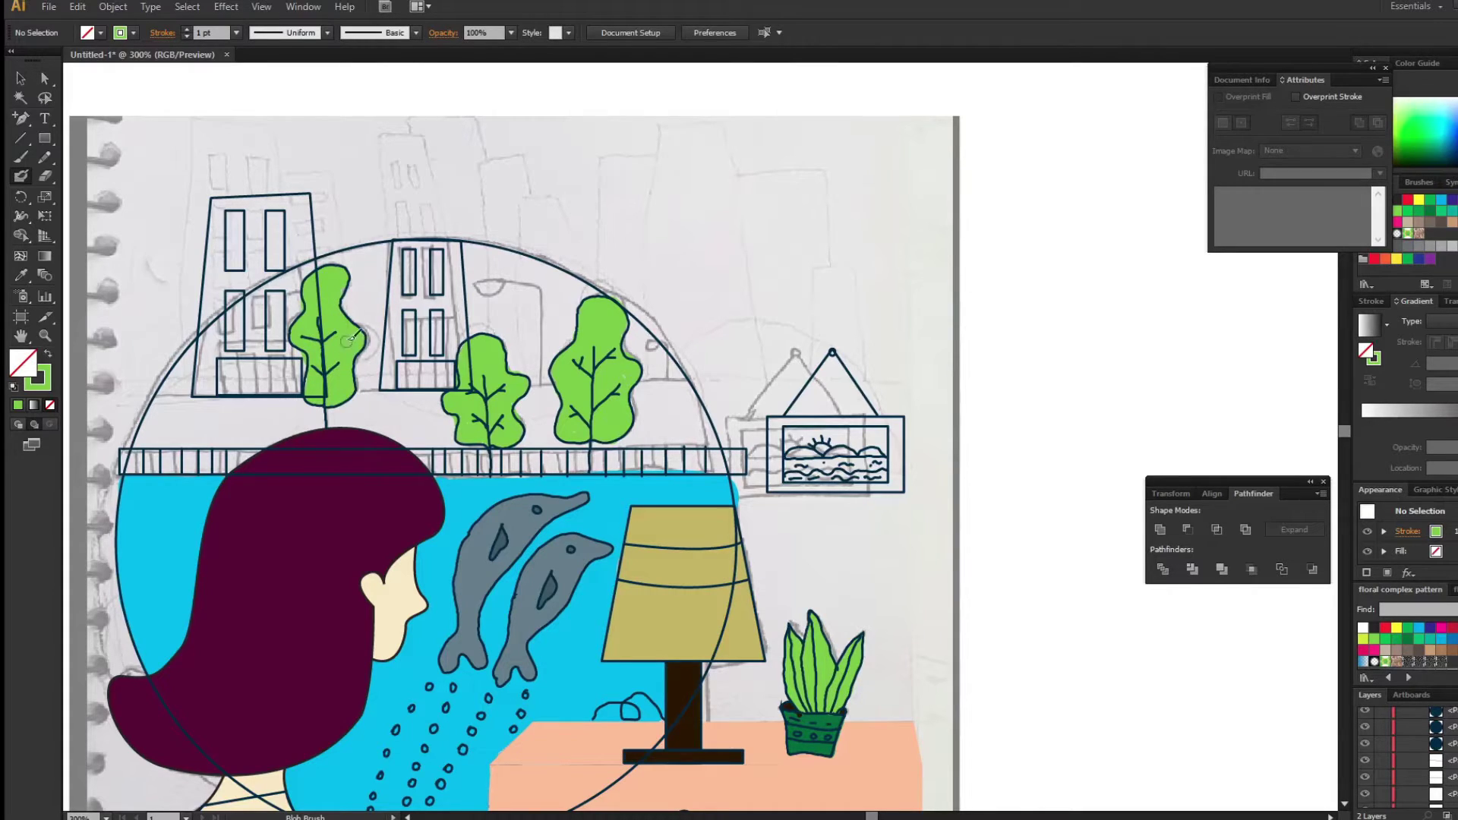
Fill the left and middle buildings with a pale grey-green.
click(201, 296)
click(1441, 247)
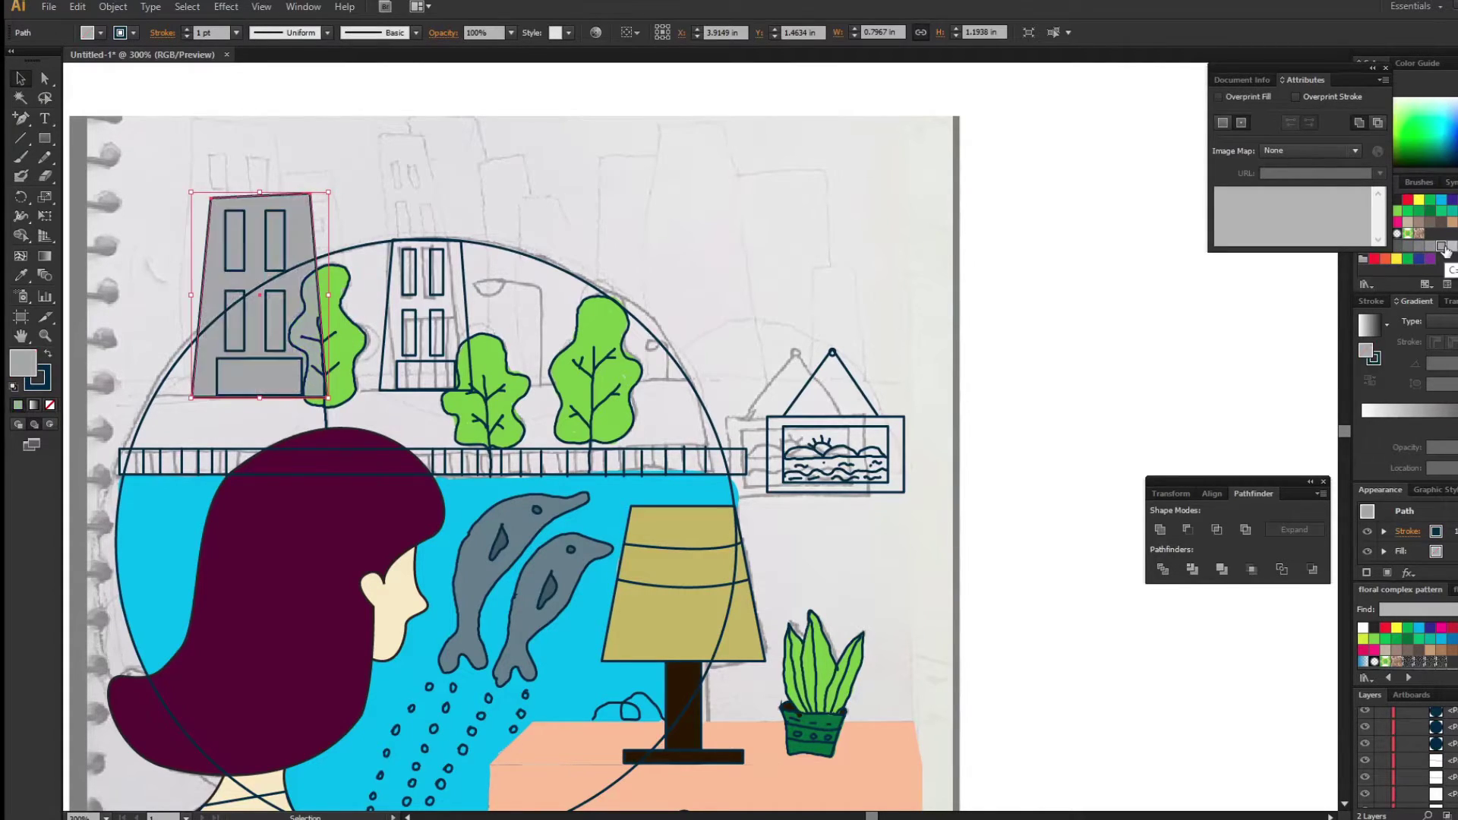
double_click(33, 366)
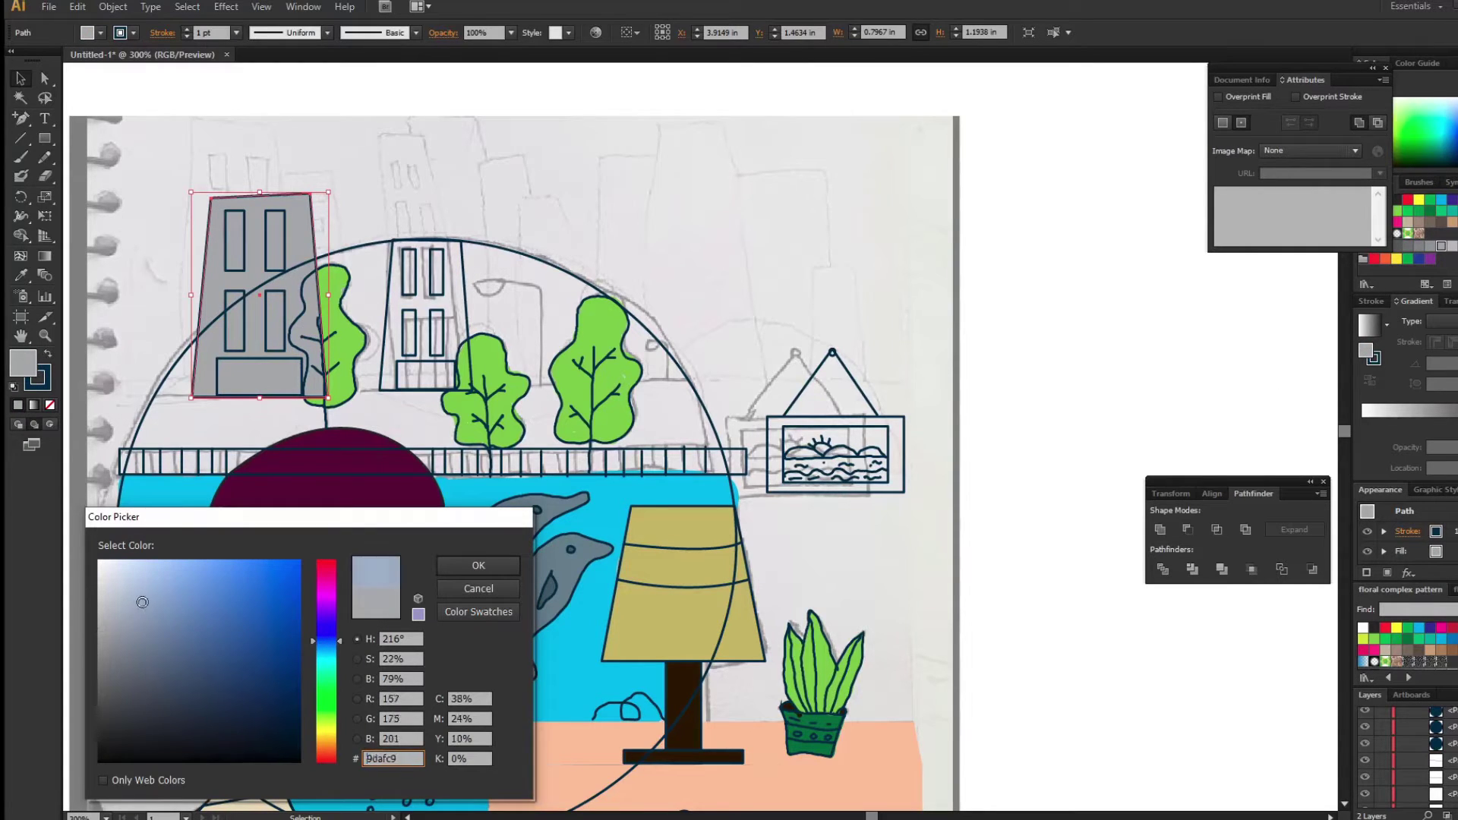
click(139, 605)
click(327, 684)
click(479, 565)
click(463, 308)
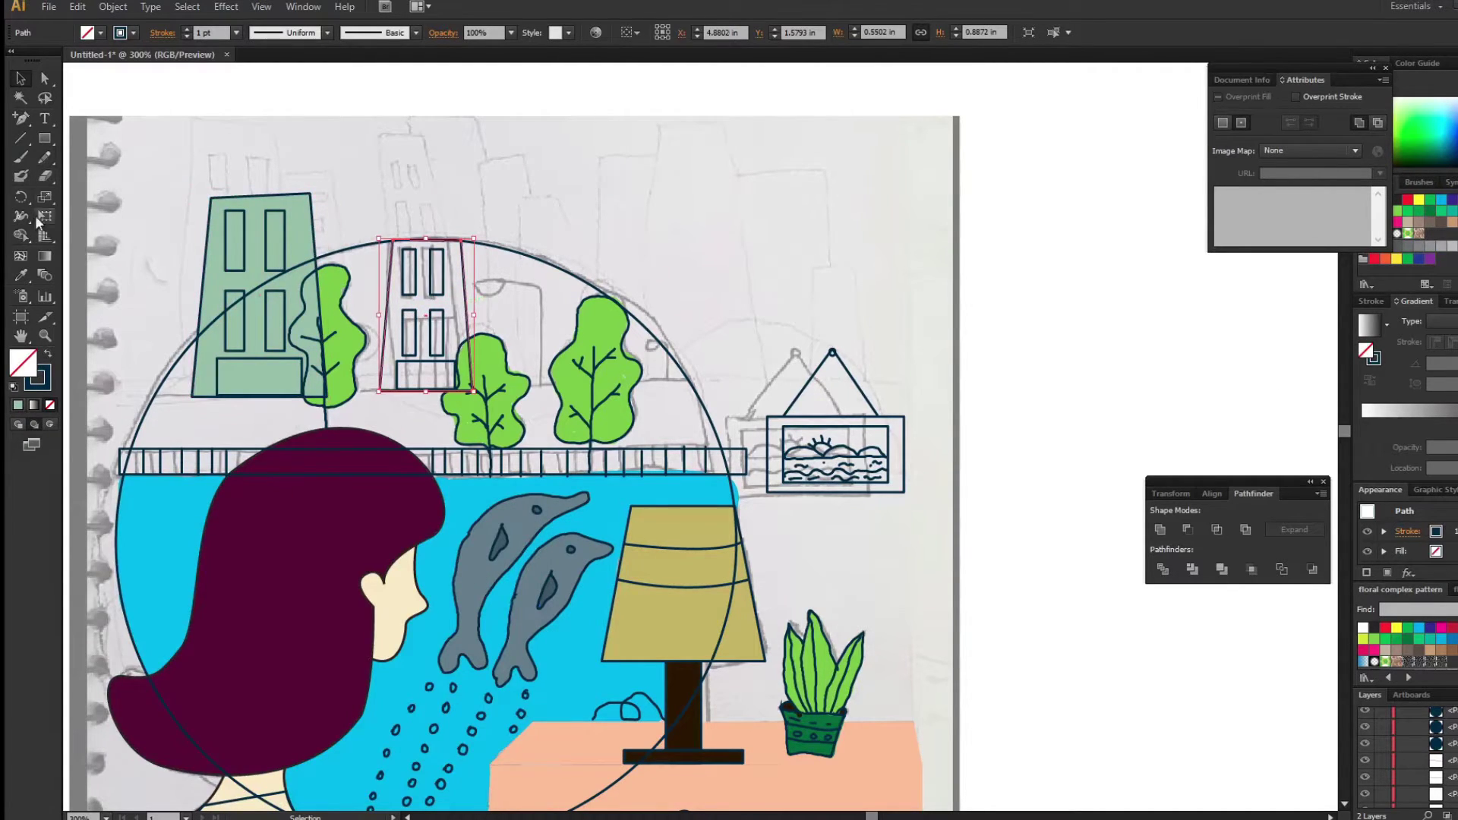
Draw an unfilled curved street-lamp post with the Pen tool beside the right tree.
key(comma)
click(21, 118)
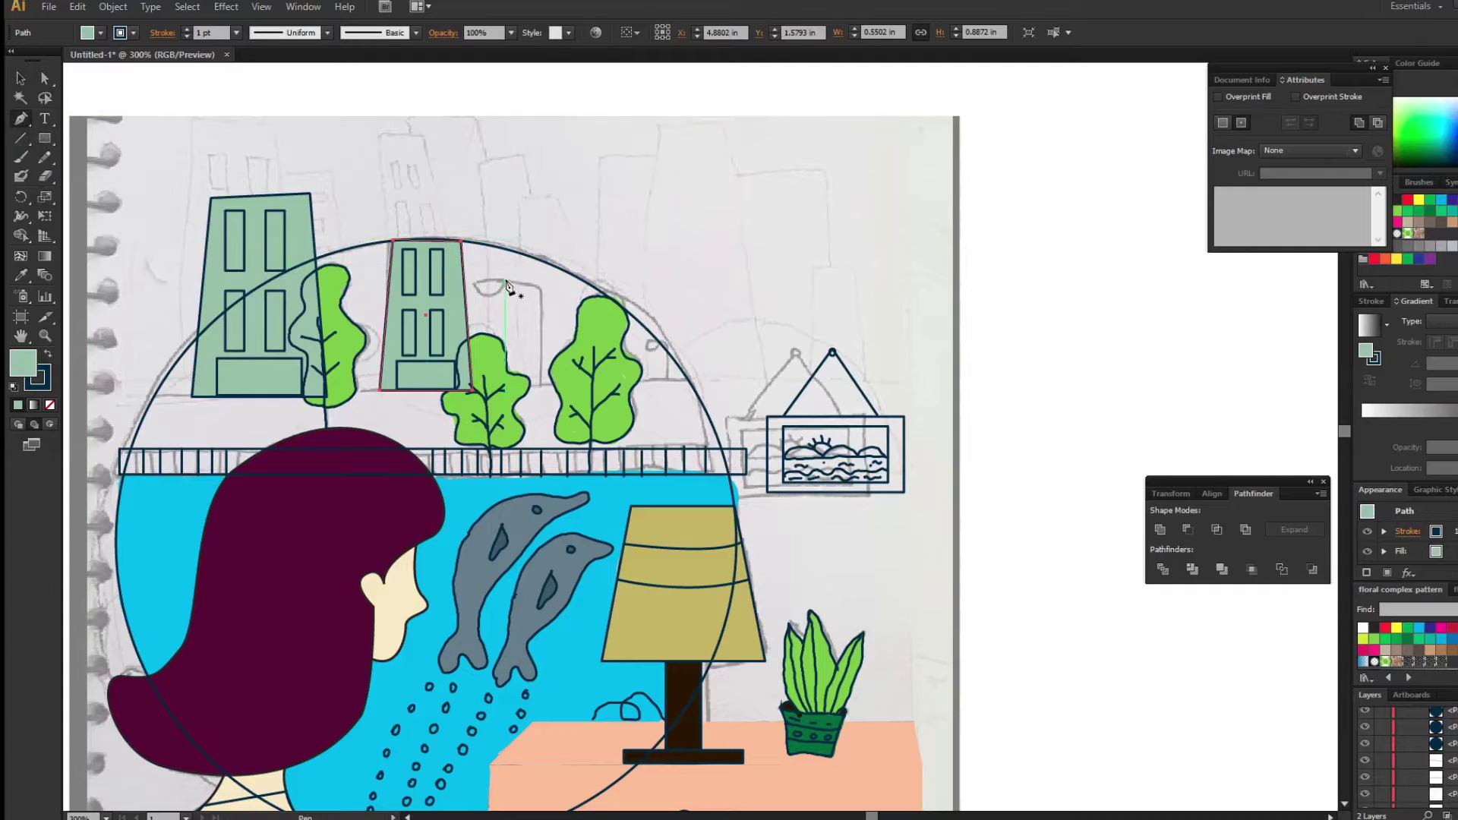
click(507, 281)
drag(539, 316, 536, 361)
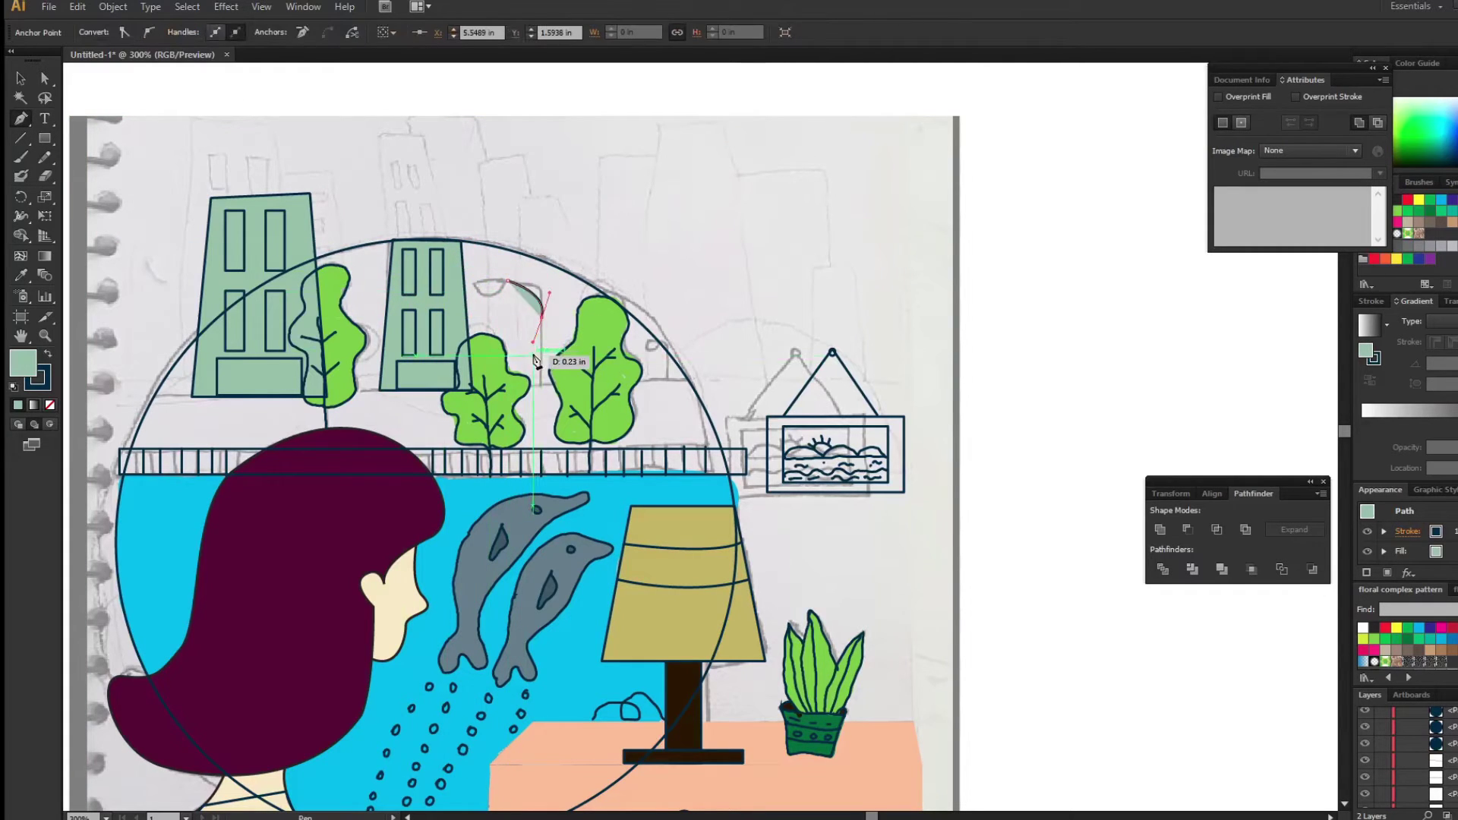
click(49, 405)
click(541, 289)
click(541, 384)
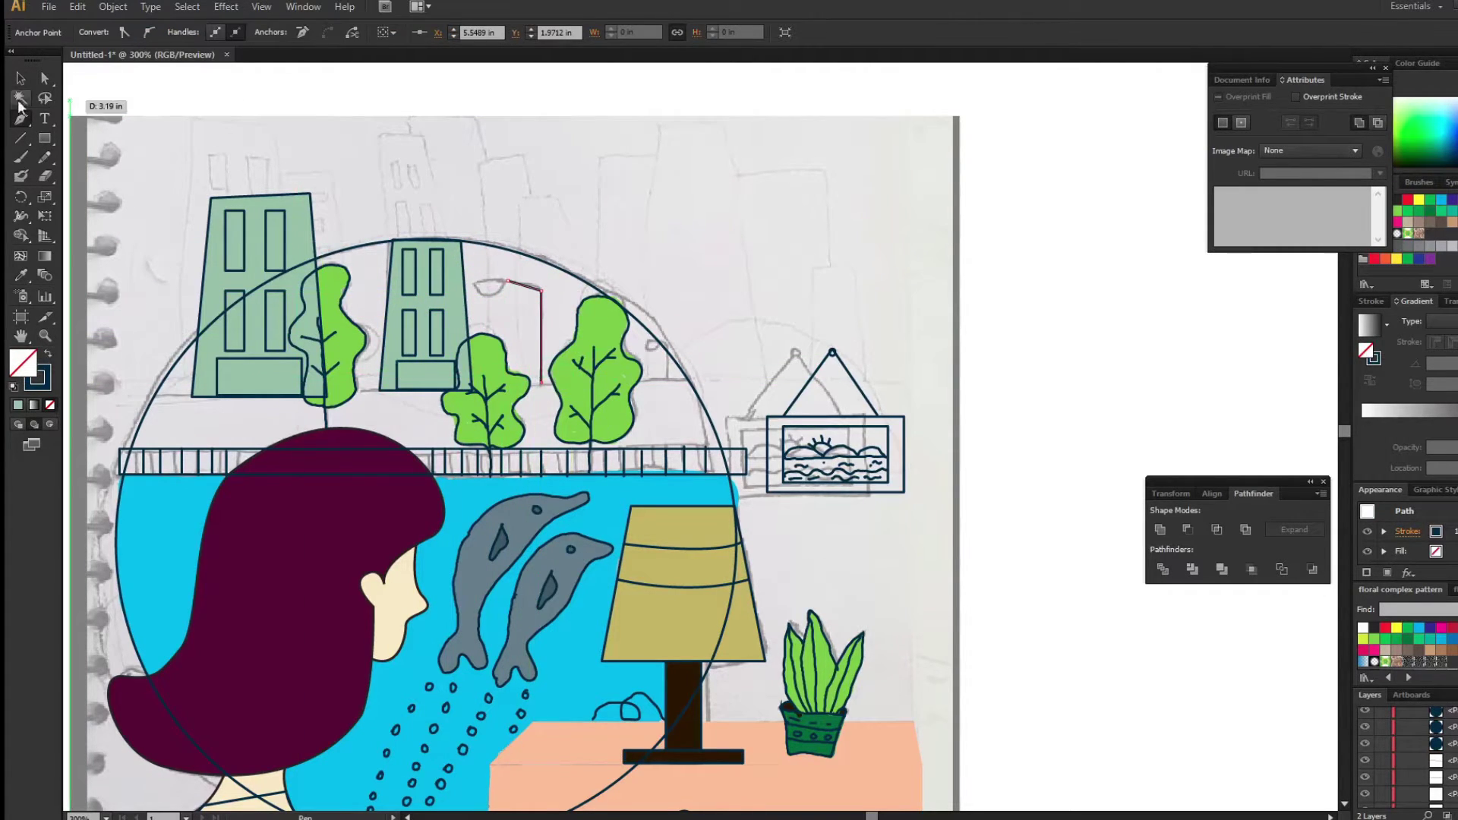
Add a small circular lamp head with a solid yellow fill and no outline.
drag(45, 138, 100, 173)
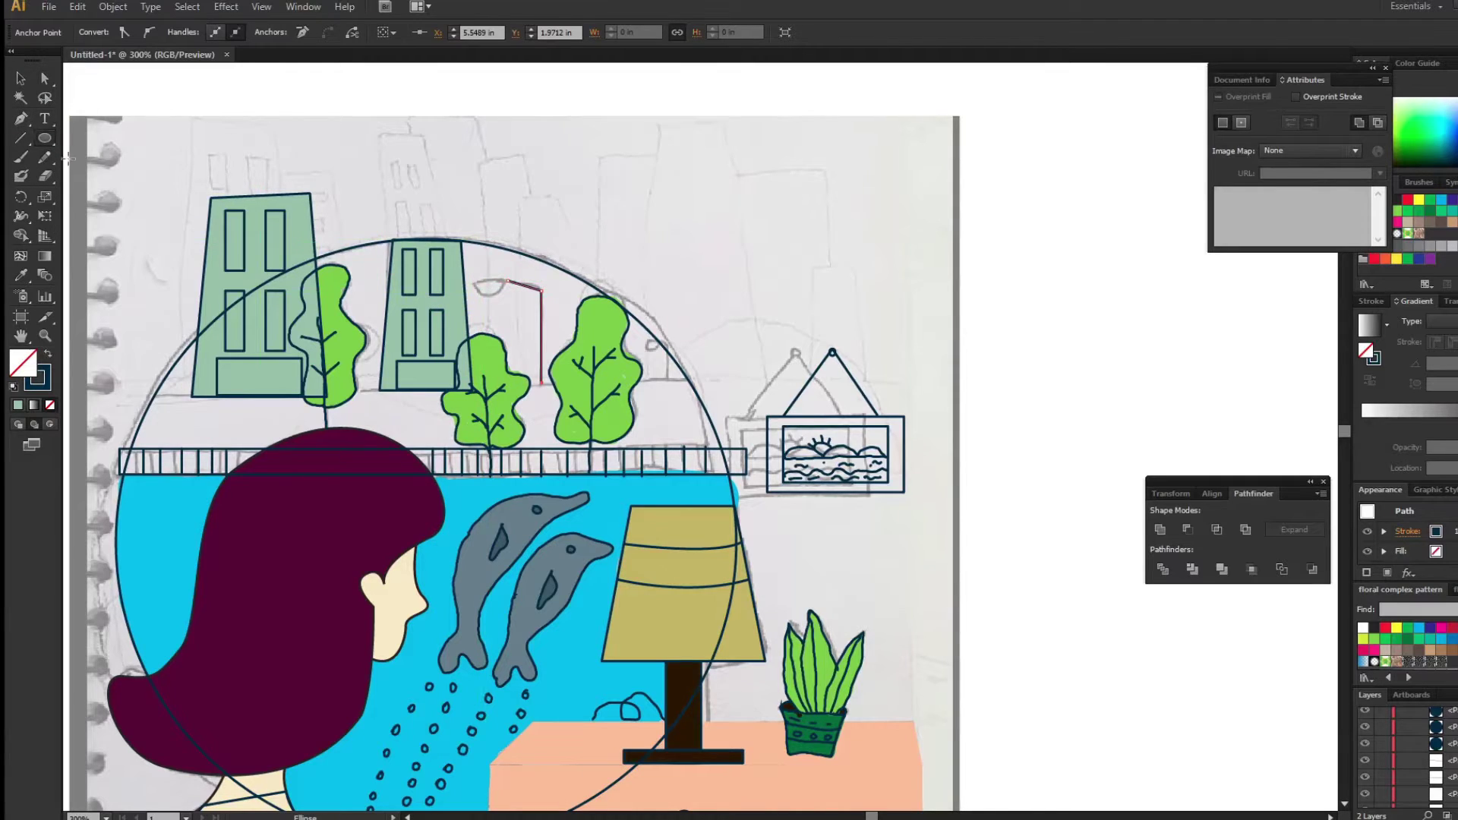
drag(484, 275, 518, 308)
key(v)
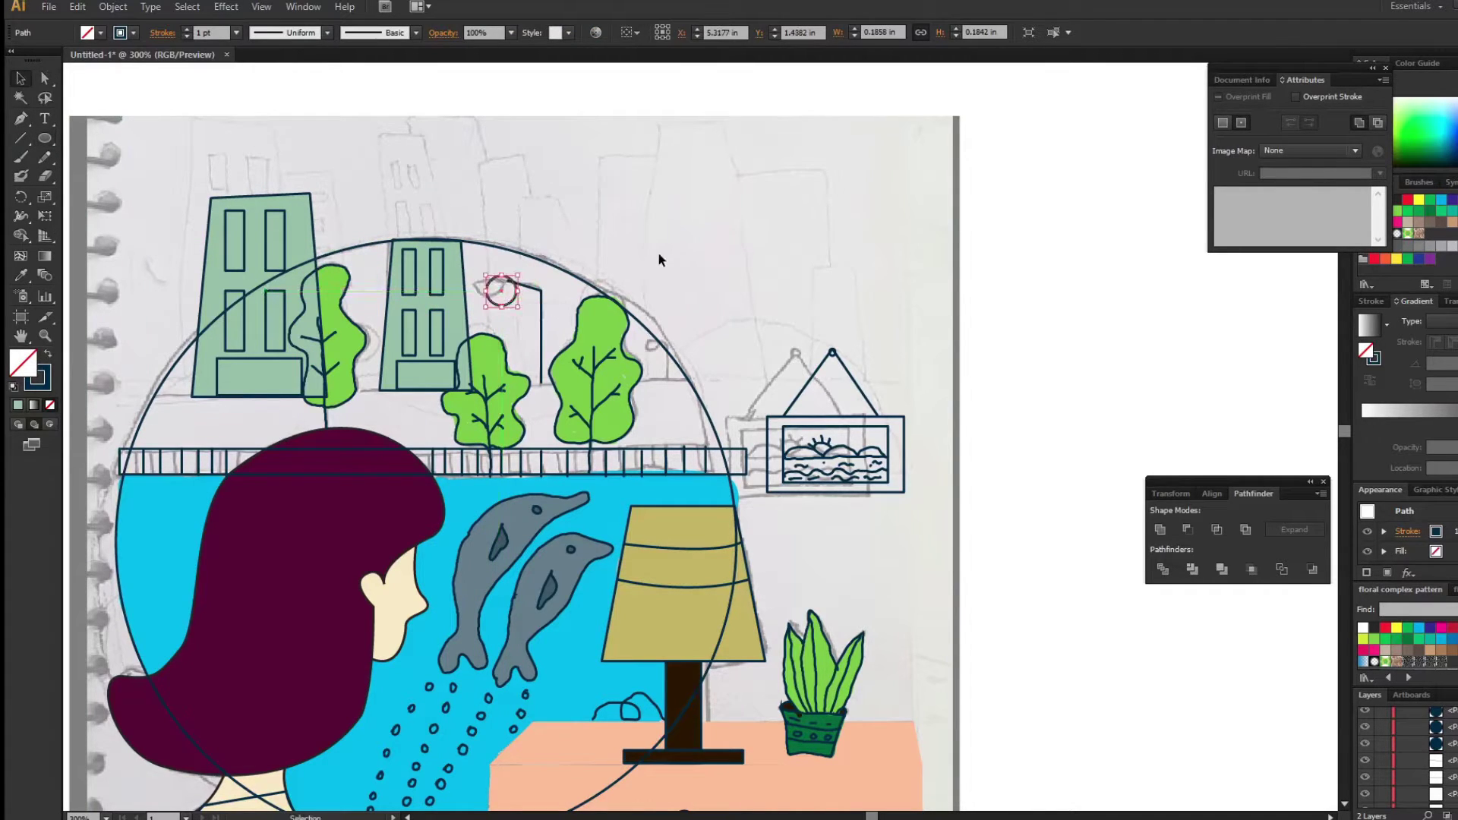
key(shift+x)
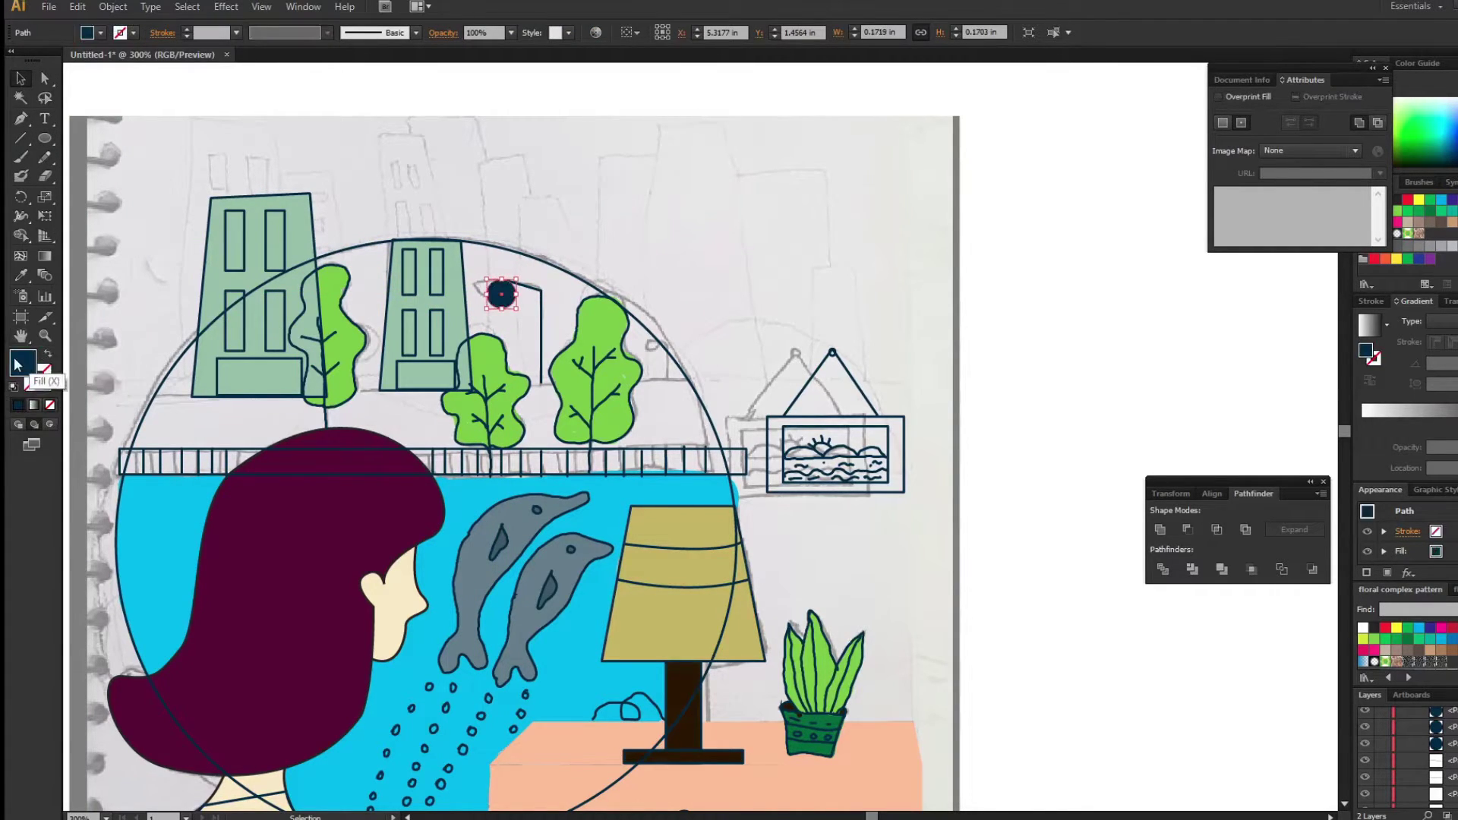
double_click(17, 365)
click(478, 566)
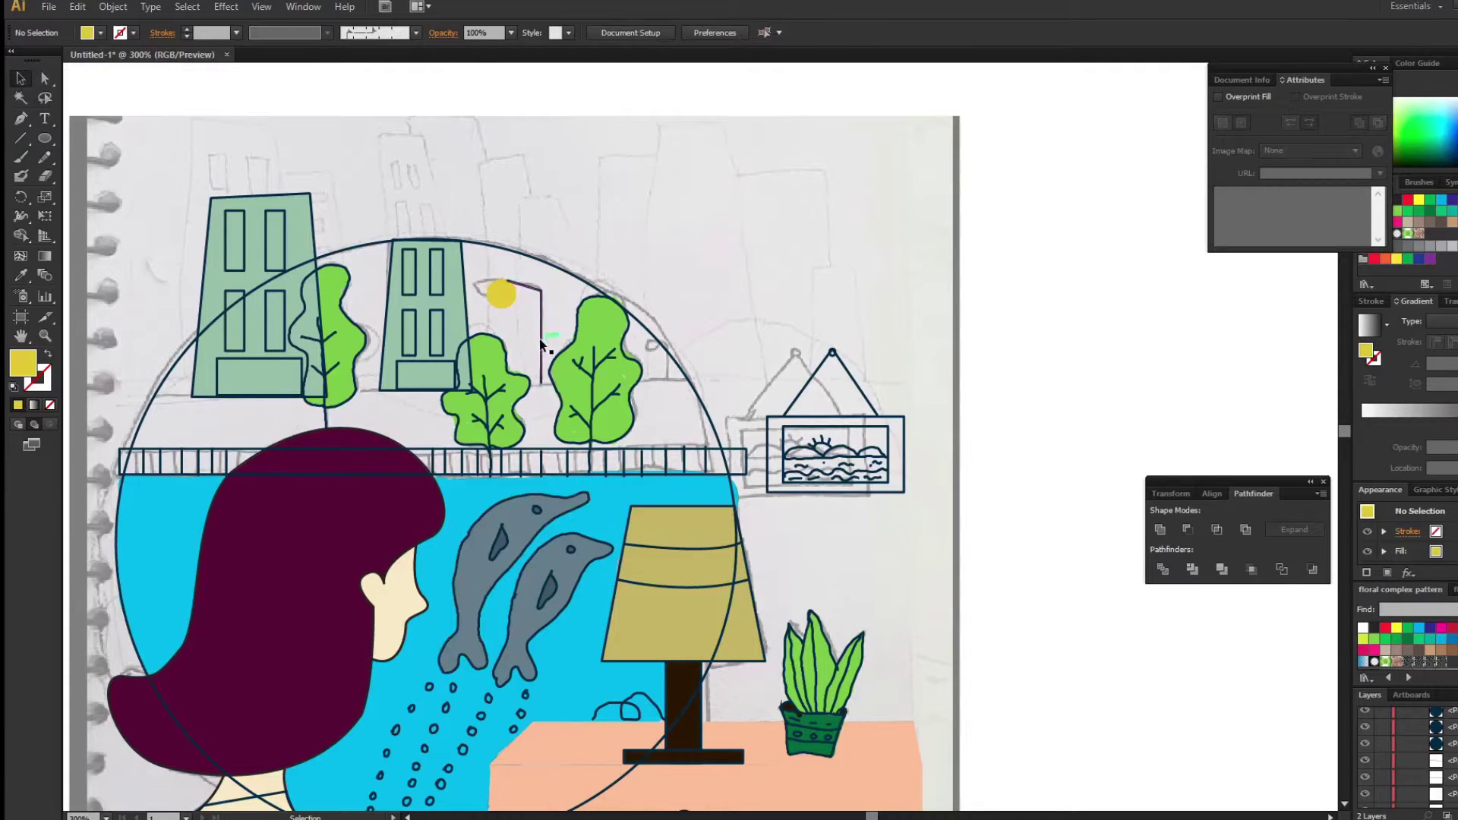
Pick a beige colour and paint a ground band across the dome above the railing.
double_click(23, 363)
click(315, 738)
click(478, 566)
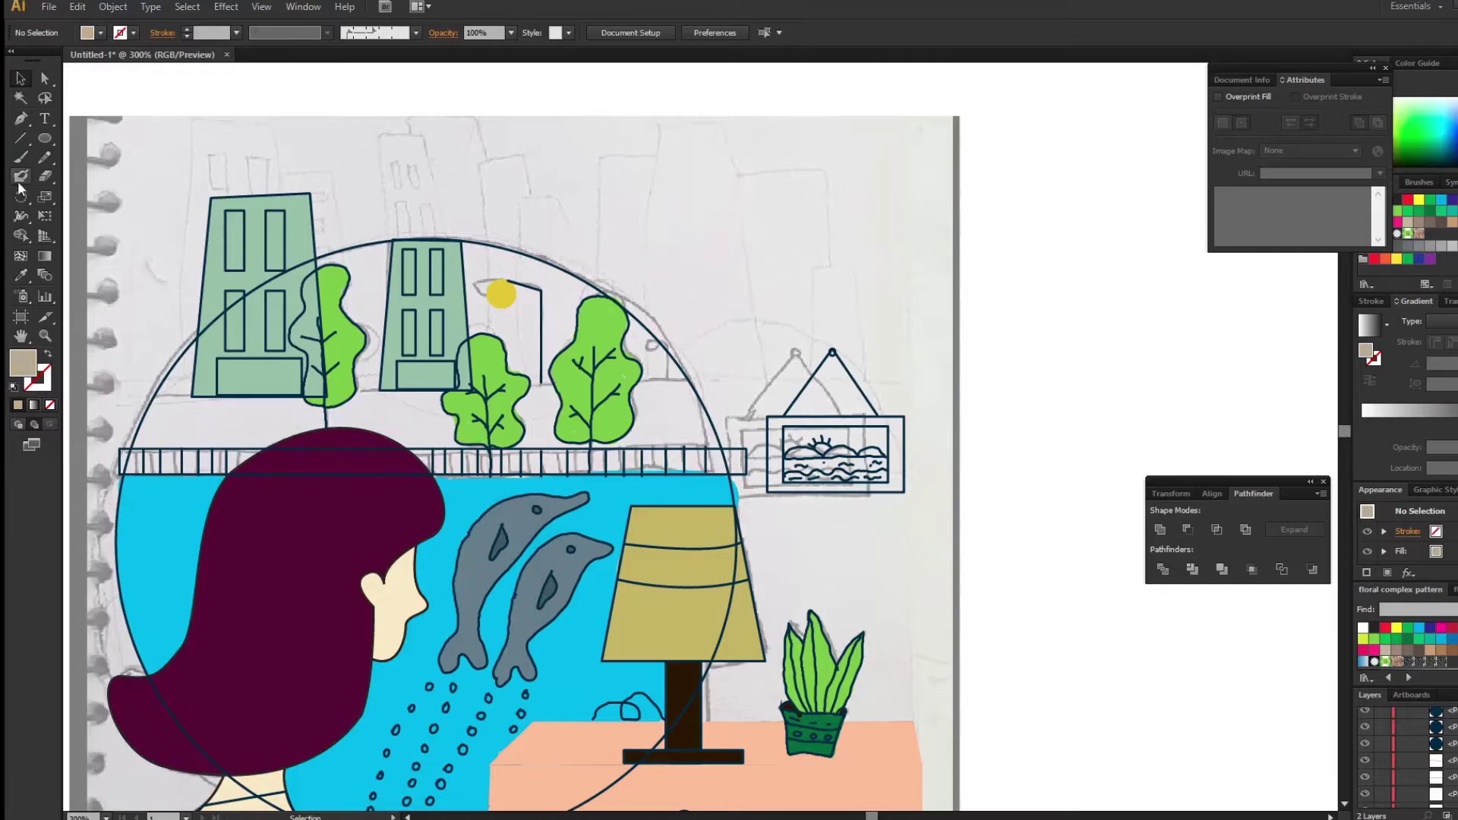
mouse_move(157, 413)
mouse_down()
mouse_move(434, 451)
mouse_move(542, 396)
mouse_up()
drag(695, 410, 683, 414)
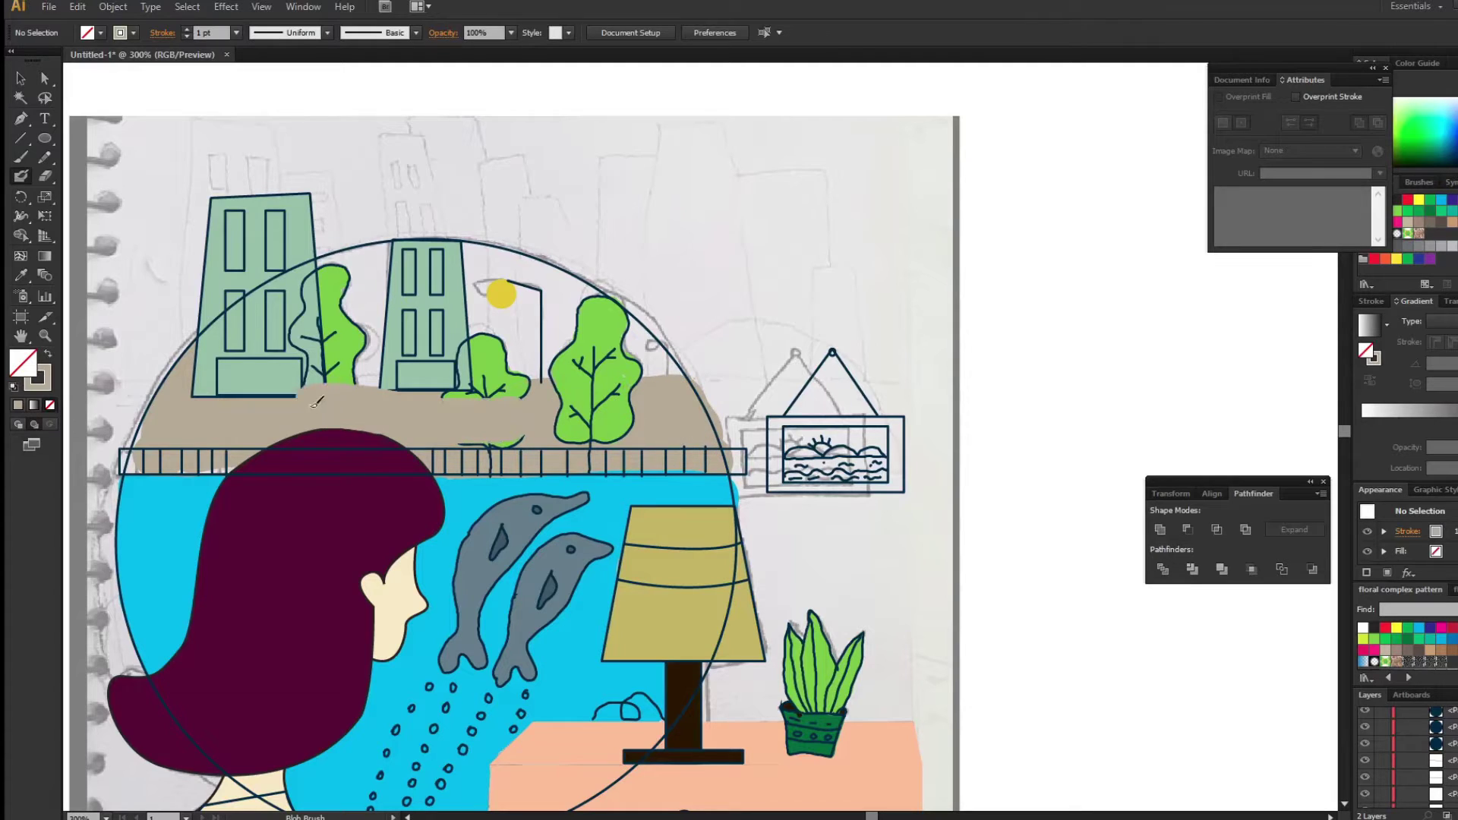
drag(237, 456, 171, 451)
Send the beige ground to the very back, then give the picture frame a dark navy fill.
key(v)
click(220, 363)
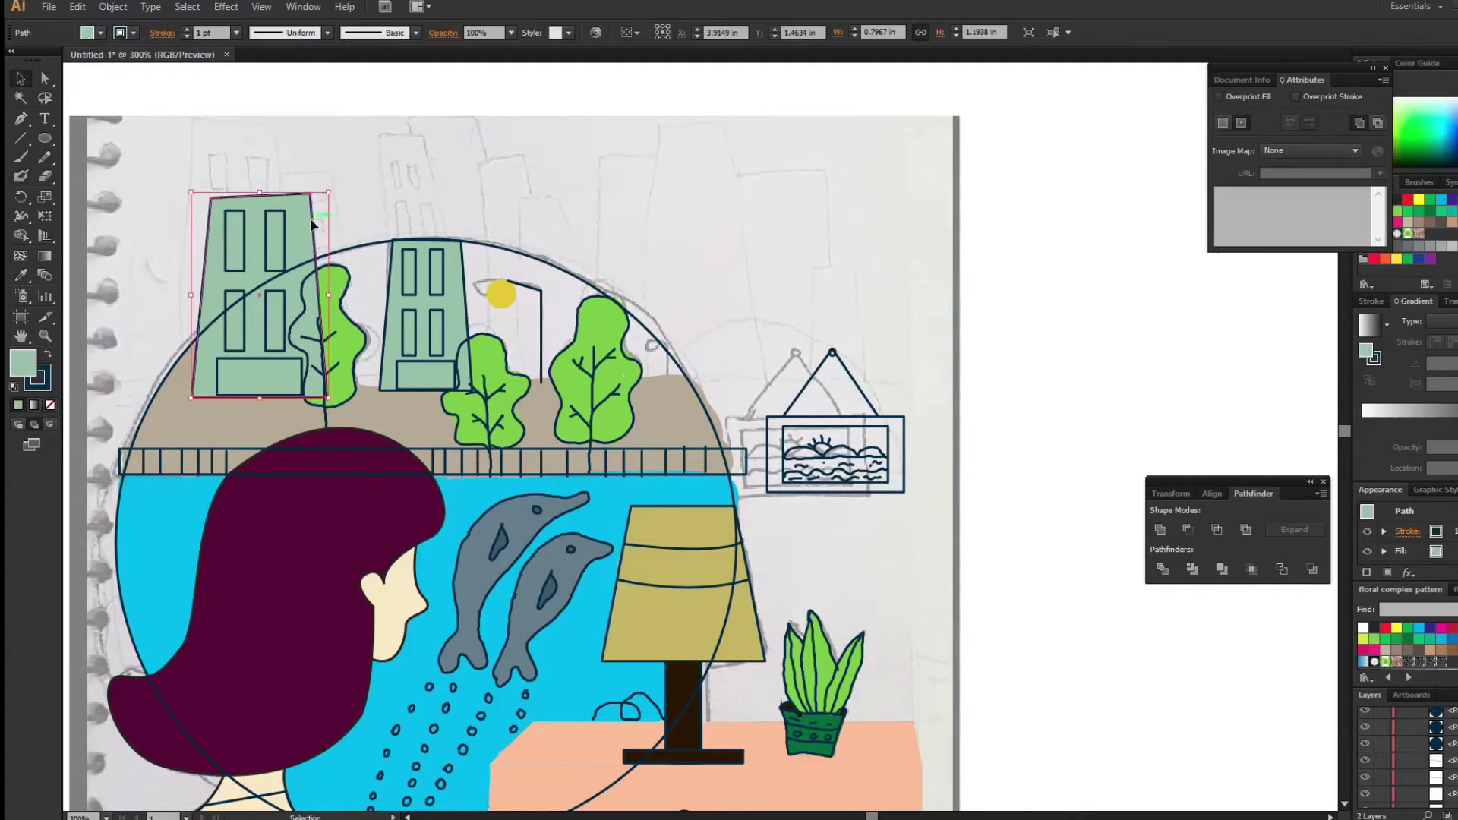
right_click(310, 219)
click(530, 497)
right_click(213, 377)
click(429, 655)
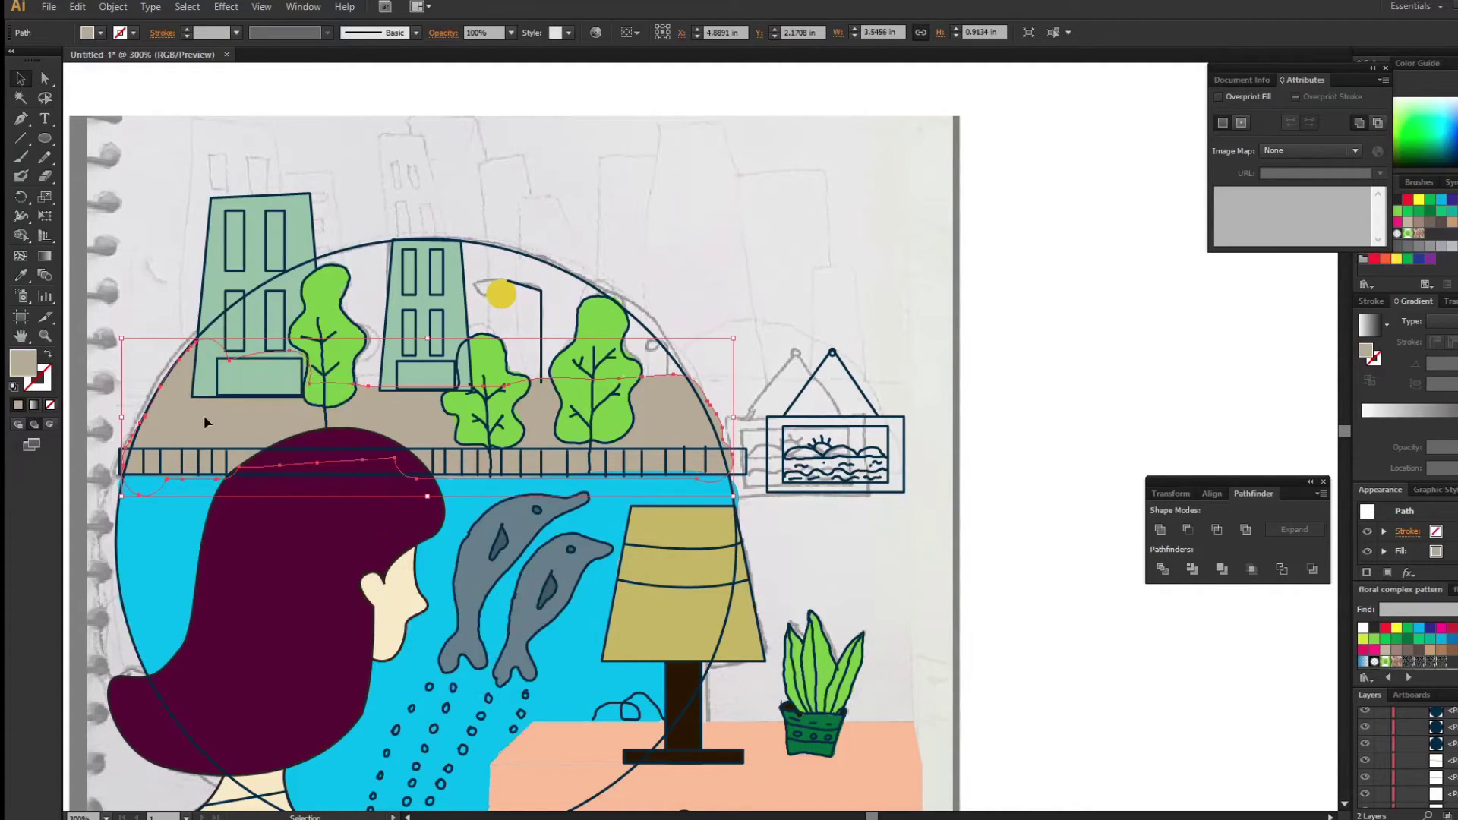
click(768, 456)
click(47, 354)
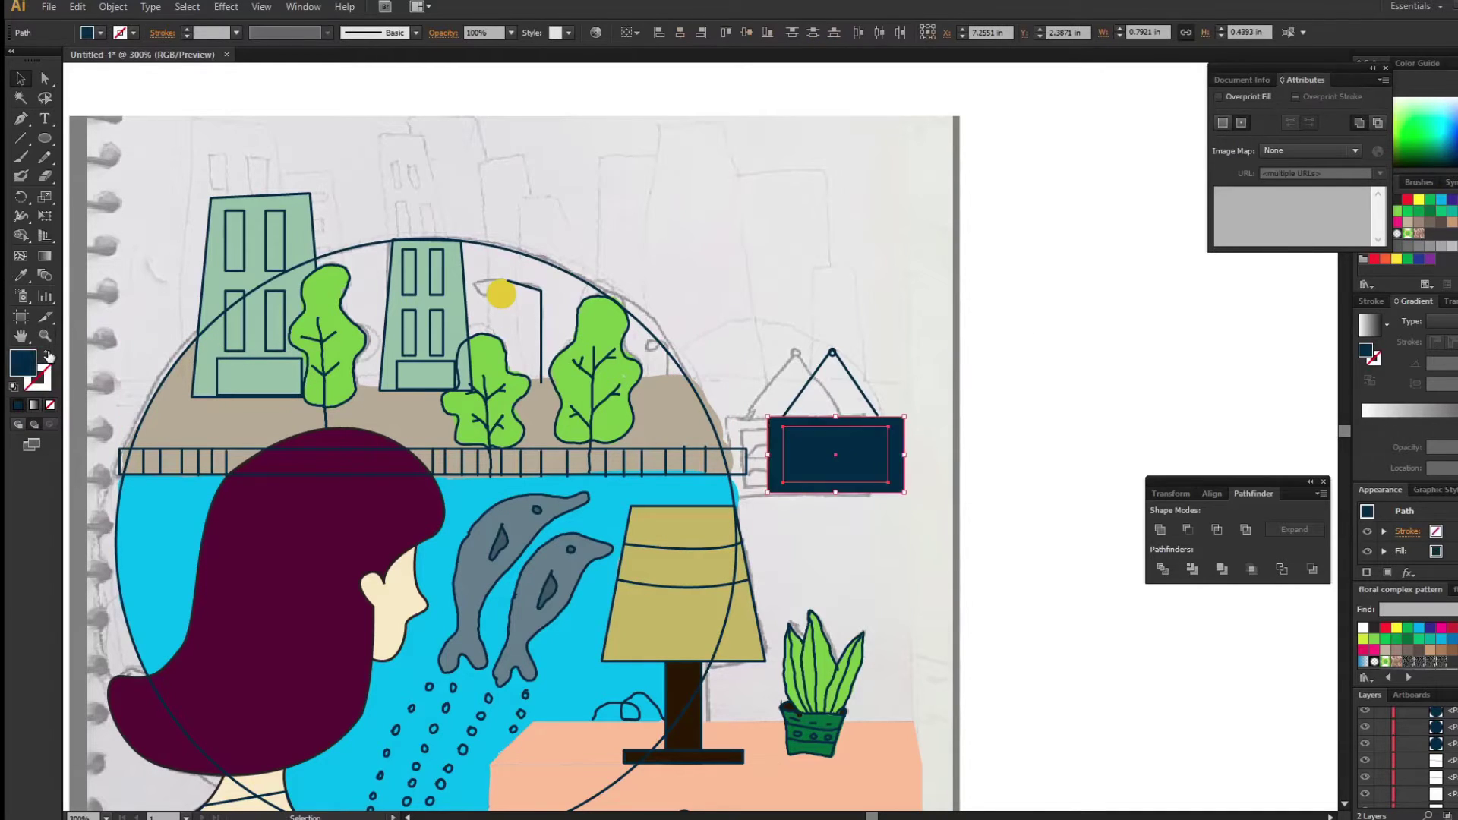
Fill the picture frame with the backdrop cyan, trying 00BCE8 before eyedropping the background.
click(927, 488)
click(786, 481)
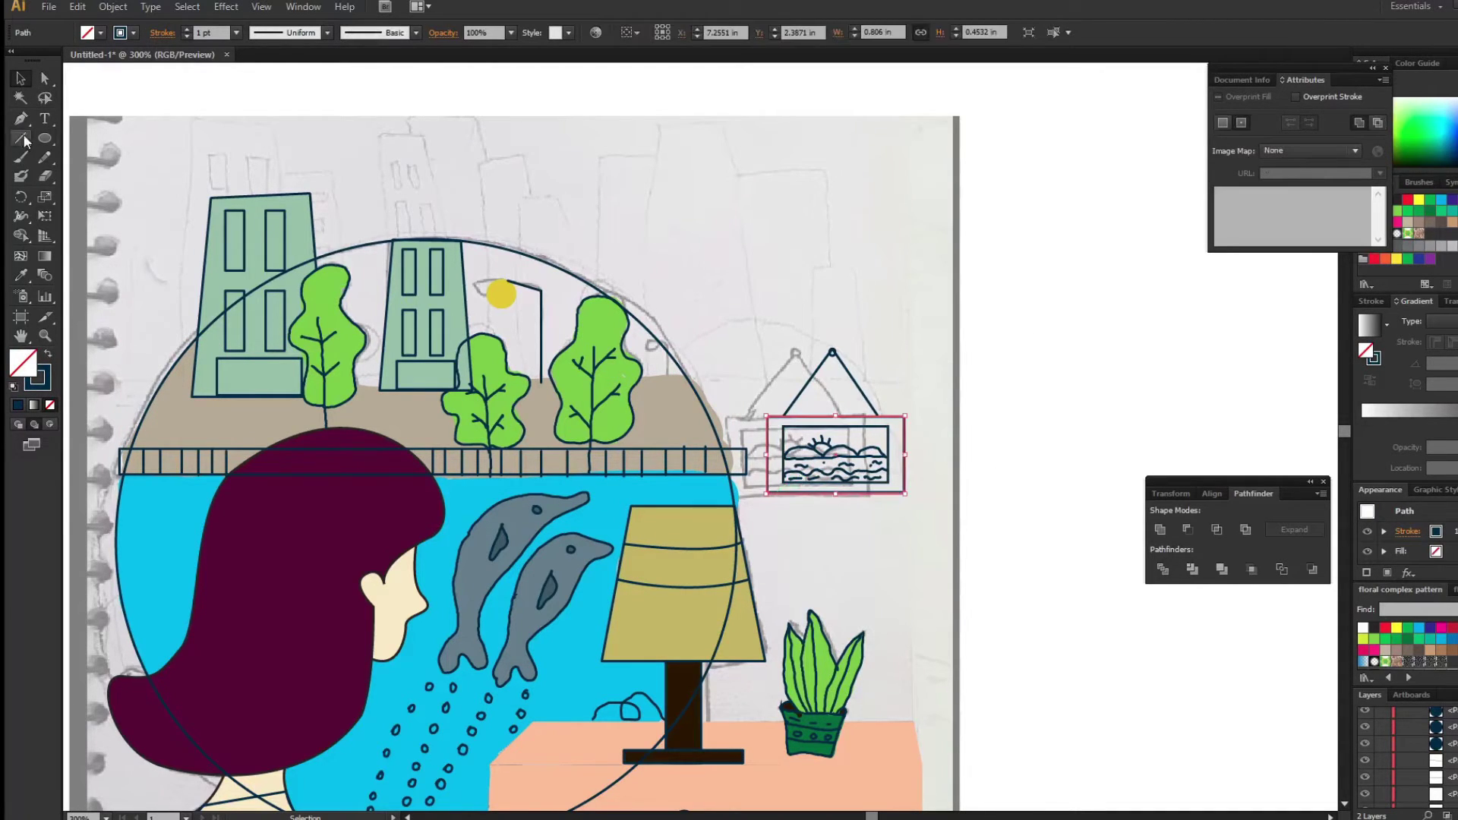
click(47, 354)
double_click(23, 363)
text(00BCE8)
key(Return)
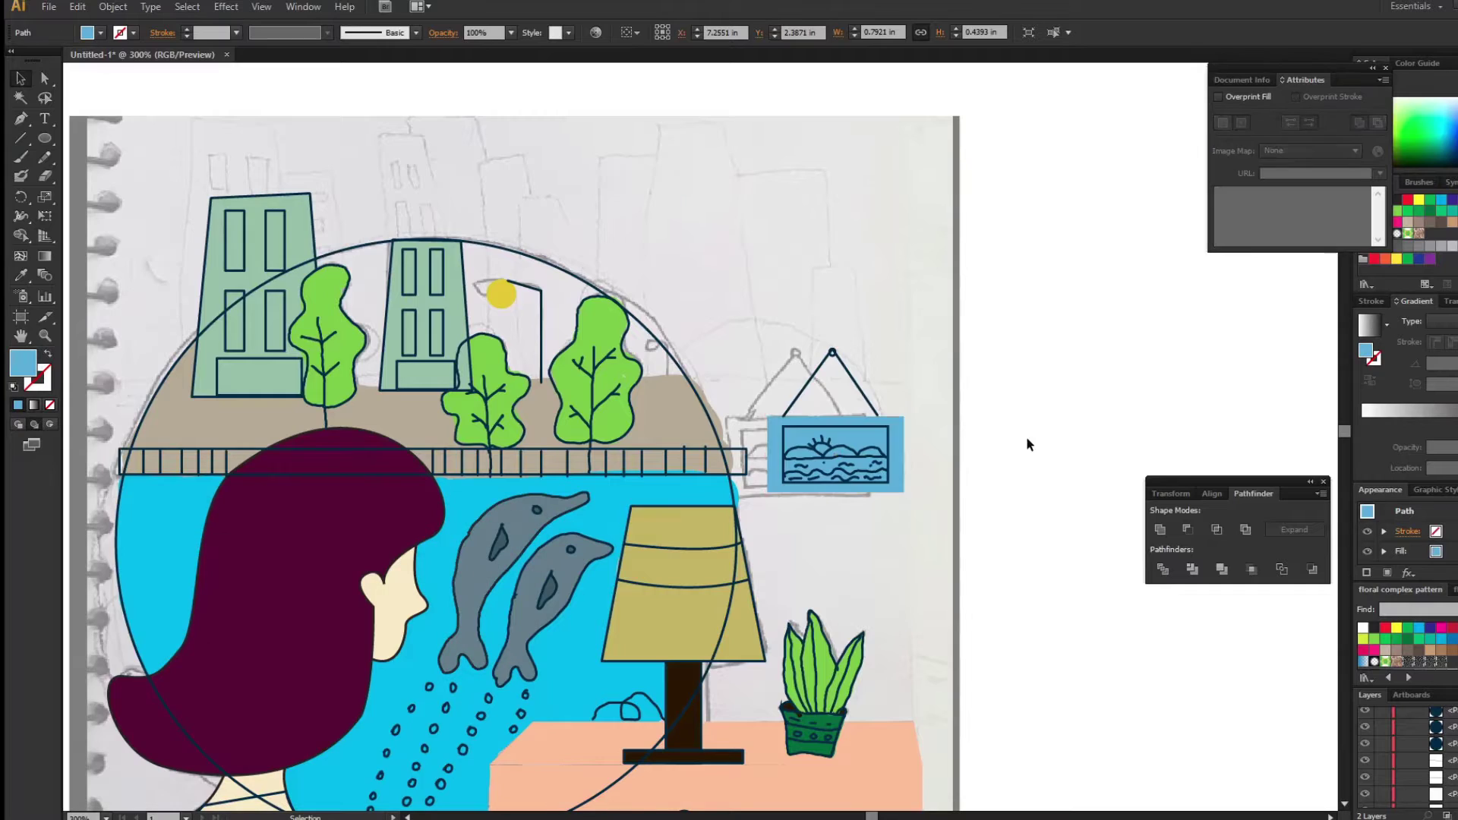
click(50, 404)
key(i)
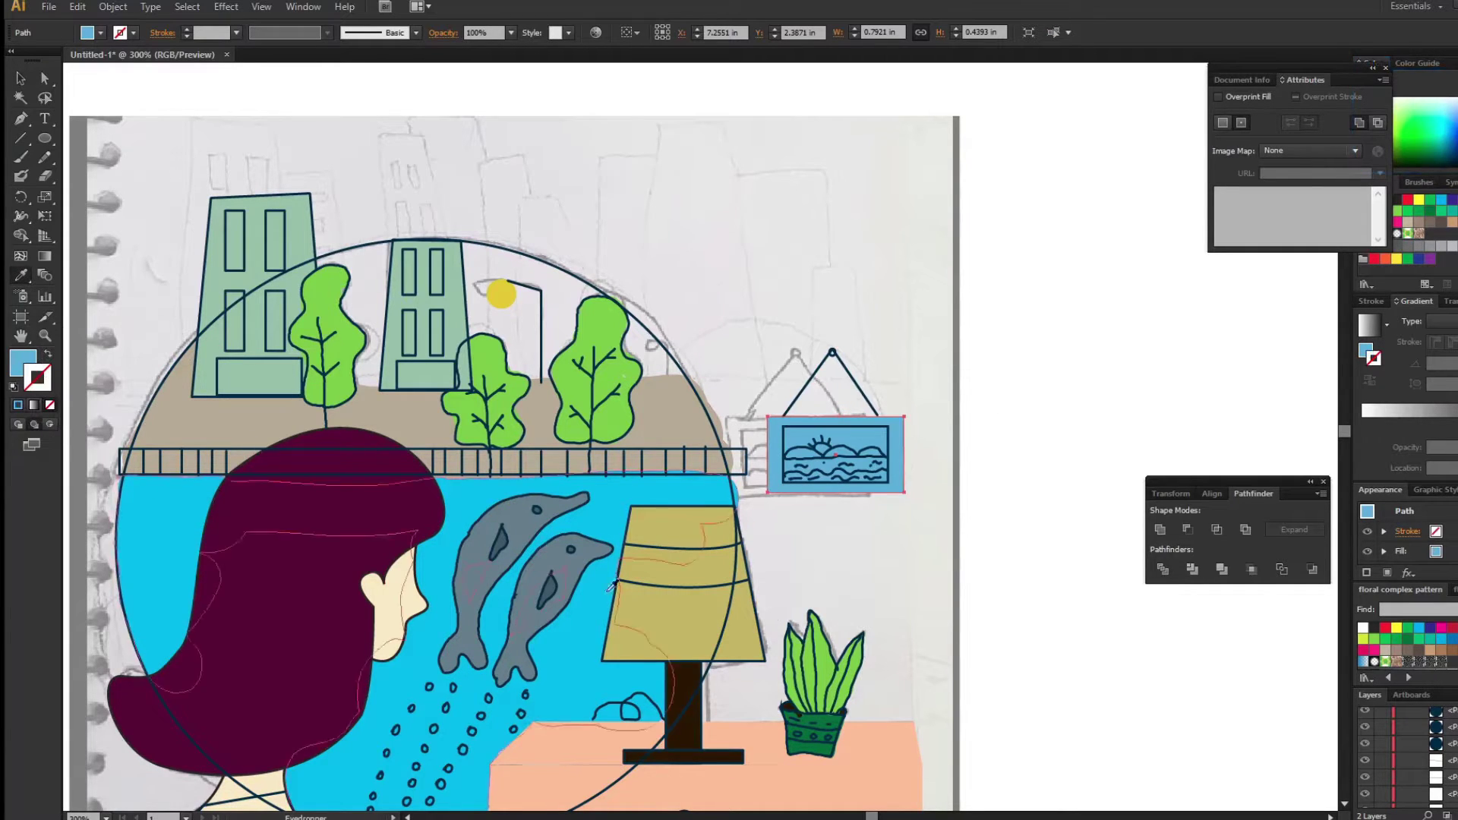
click(684, 600)
click(425, 683)
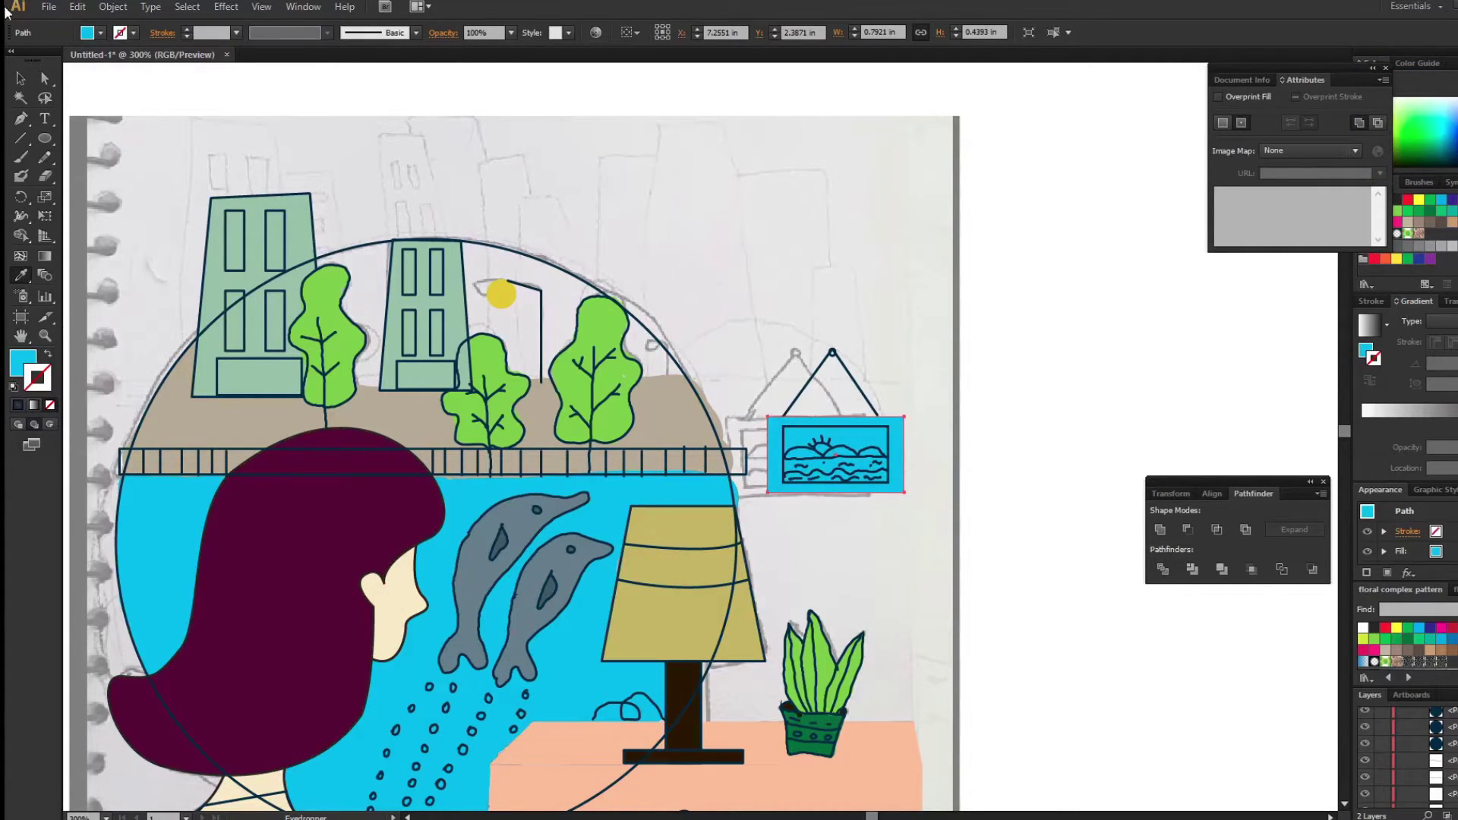
click(1060, 326)
Reshape the girl's neckline by dragging its anchor point down and left.
scroll(769, 259, down, 5)
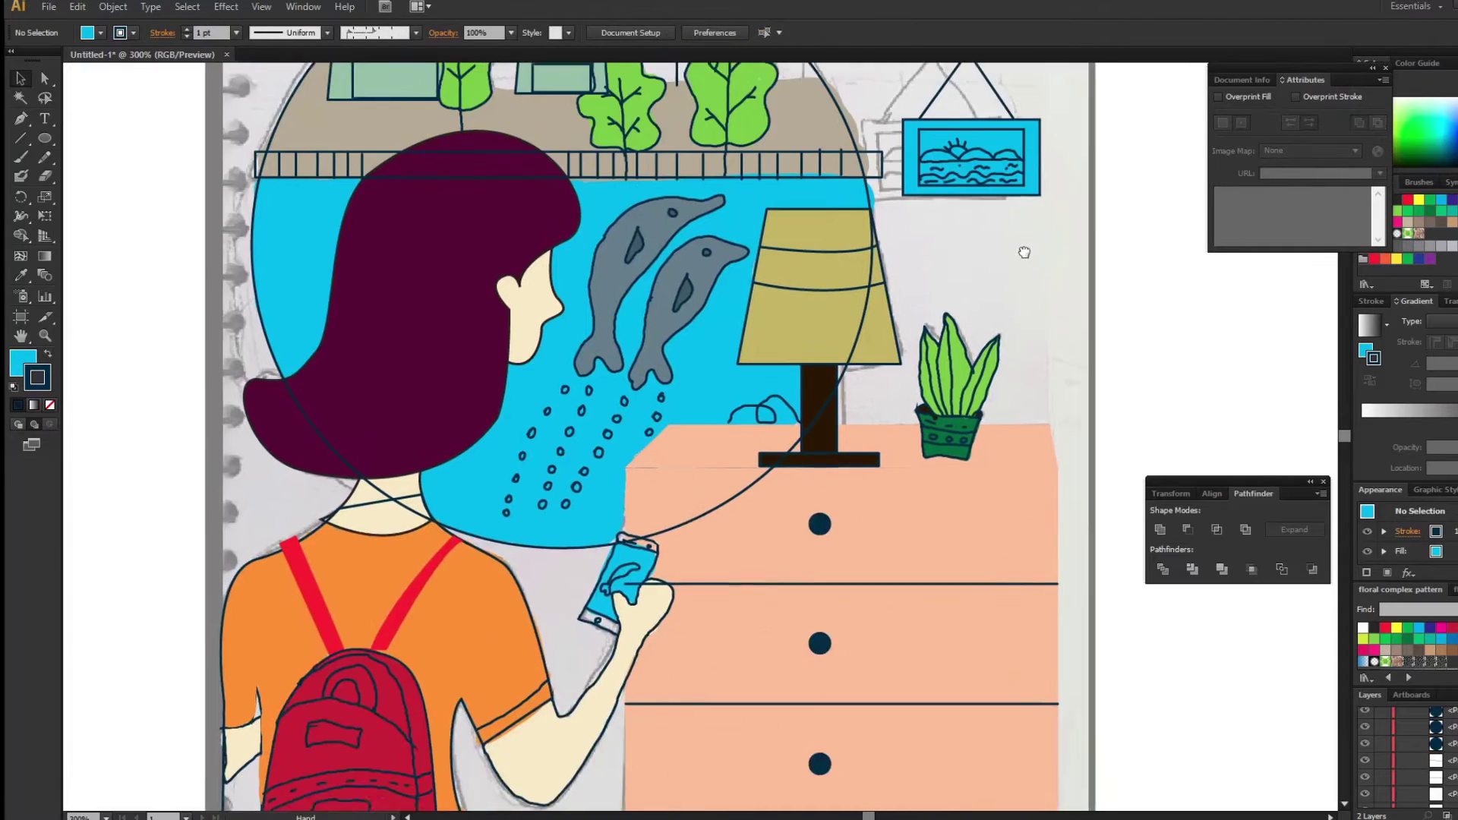
scroll(152, 283, down, 4)
click(327, 289)
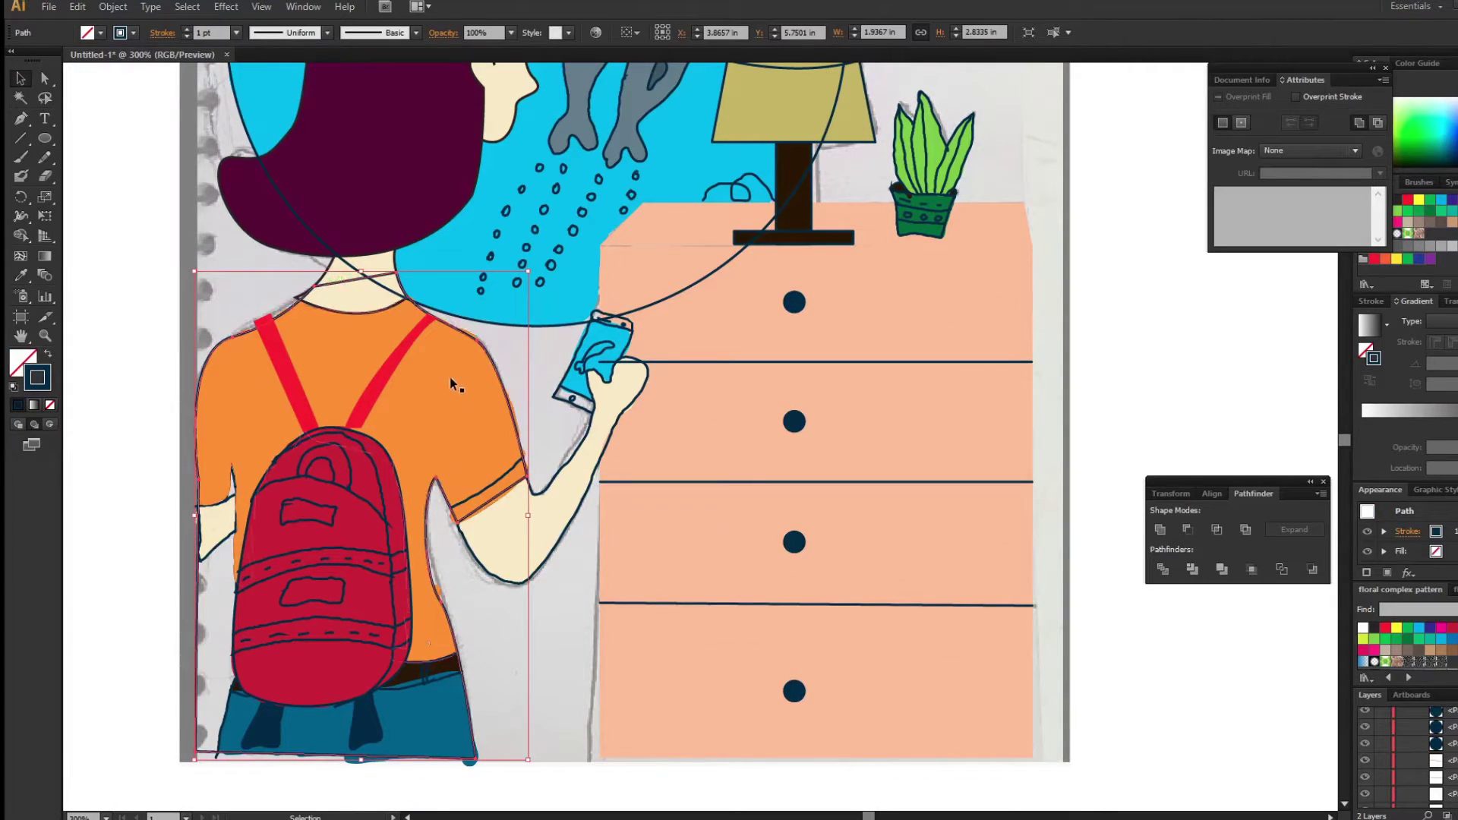
key(a)
drag(315, 289, 309, 293)
click(287, 319)
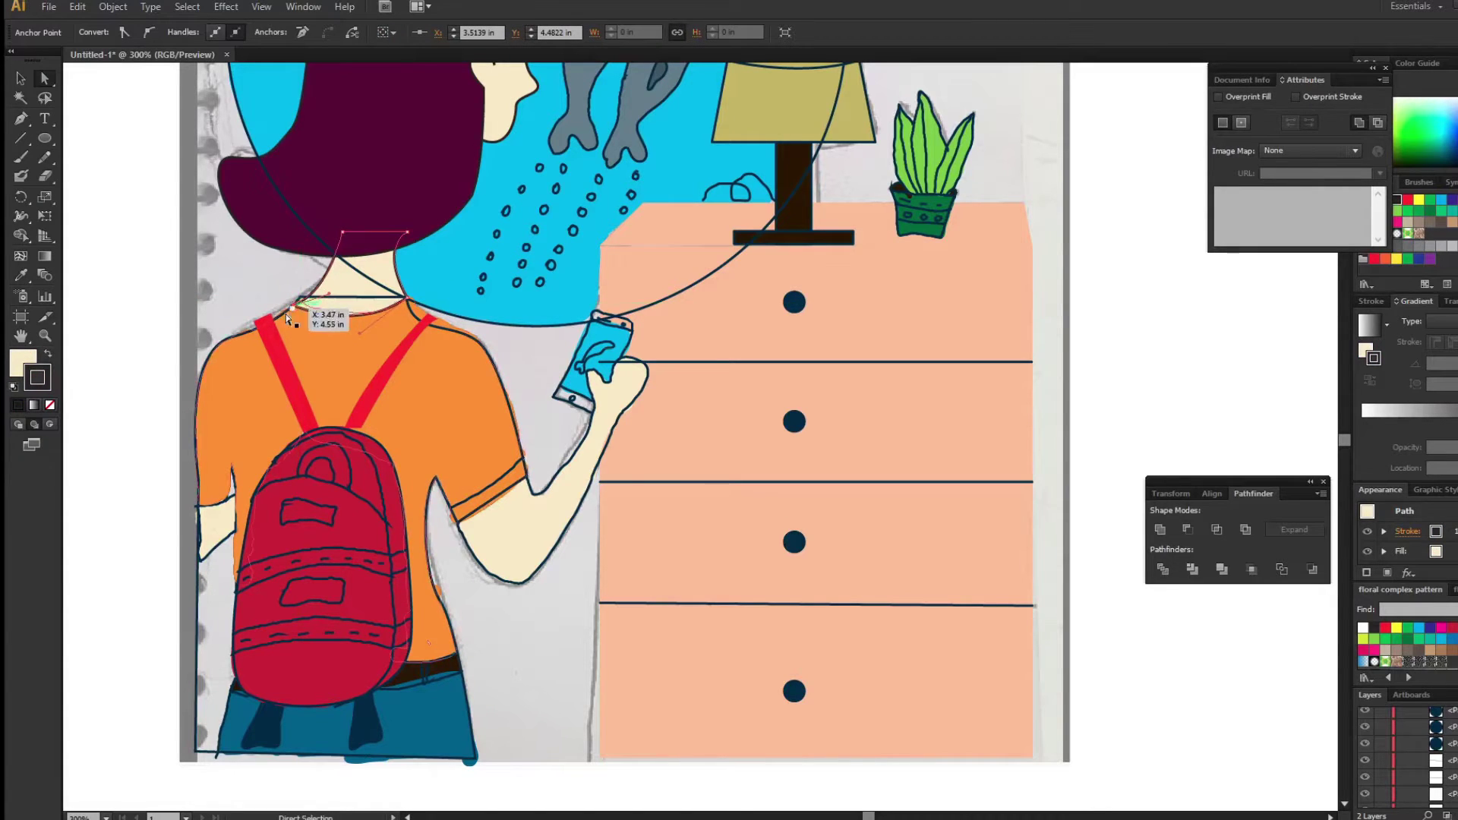
Send the orange shirt behind the other shapes with Arrange > Send to Back.
click(467, 365)
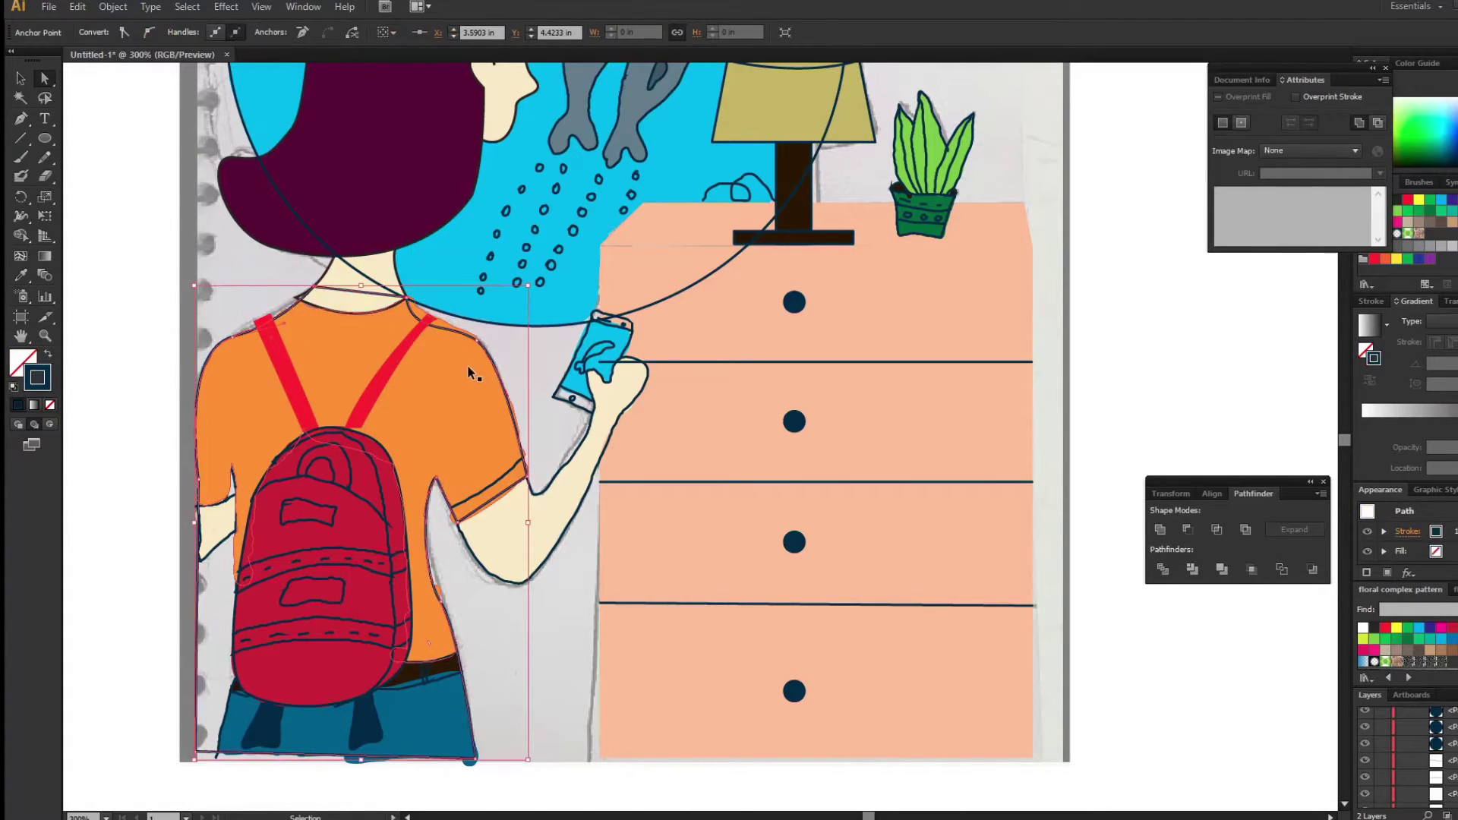
click(130, 234)
key(v)
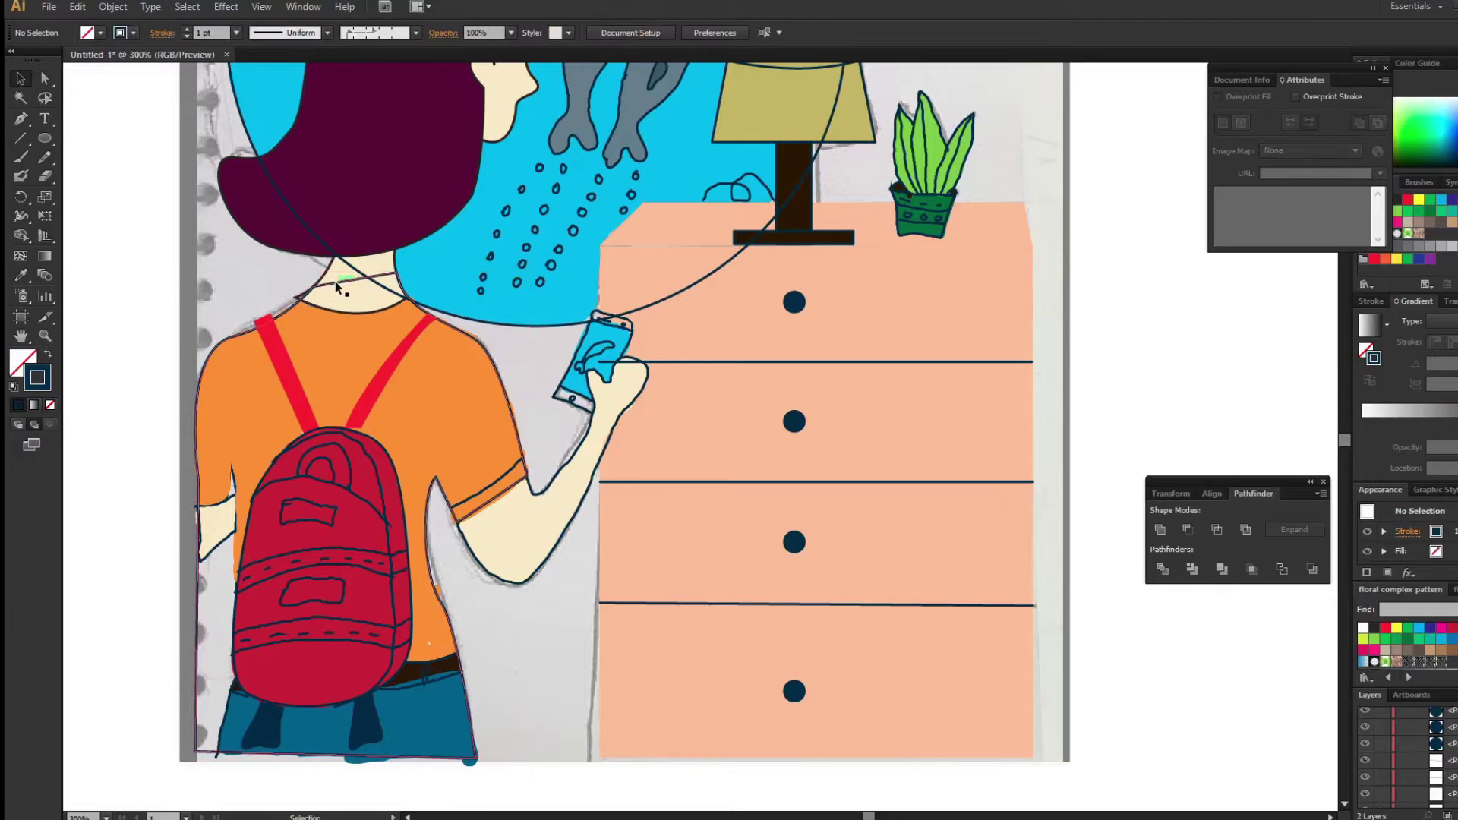
right_click(332, 295)
click(579, 576)
right_click(439, 392)
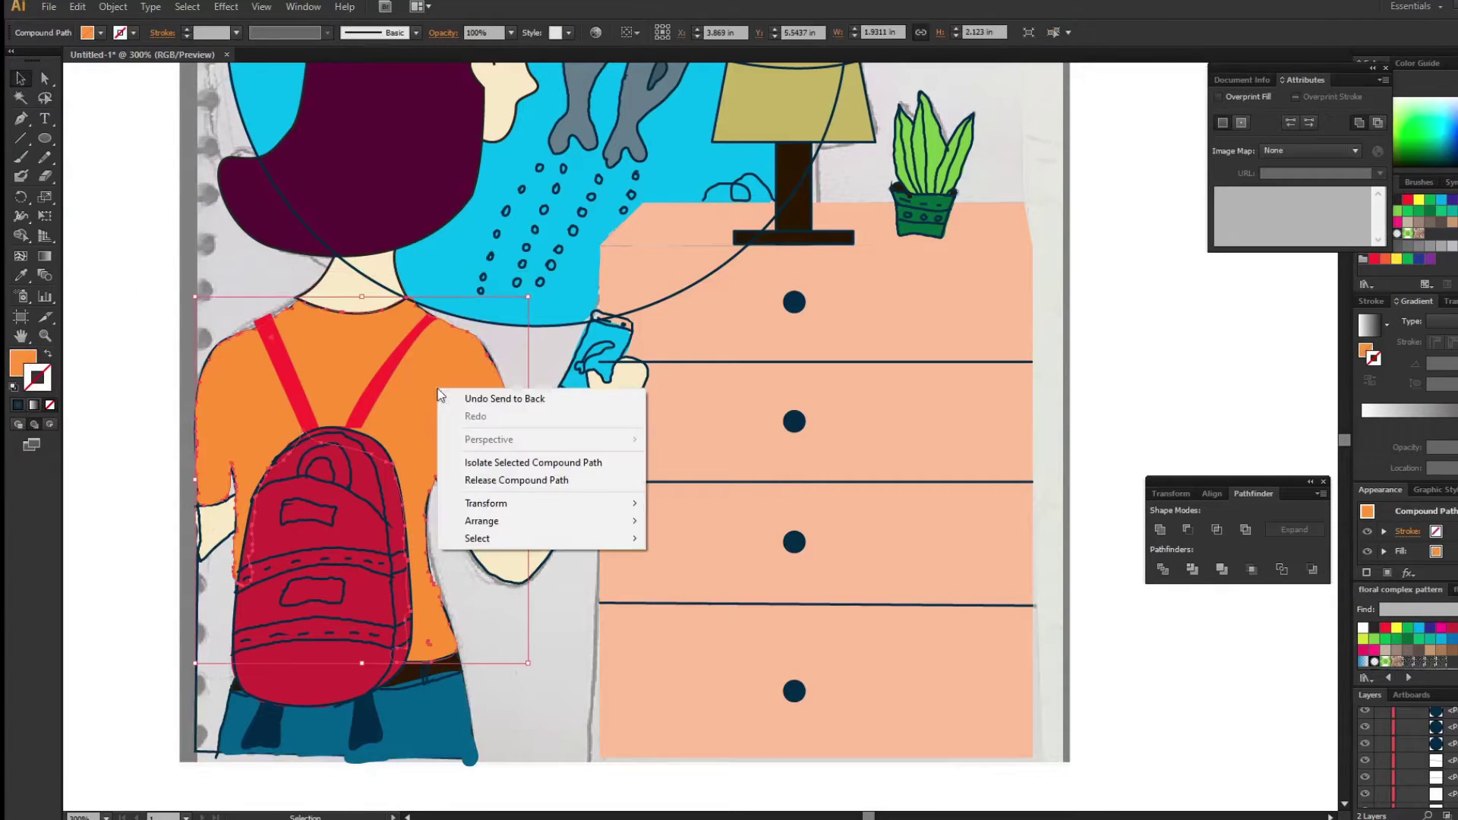
click(729, 580)
Set a light peach fill and try Blob Brush strokes behind the city, undoing the last.
drag(969, 417, 874, 813)
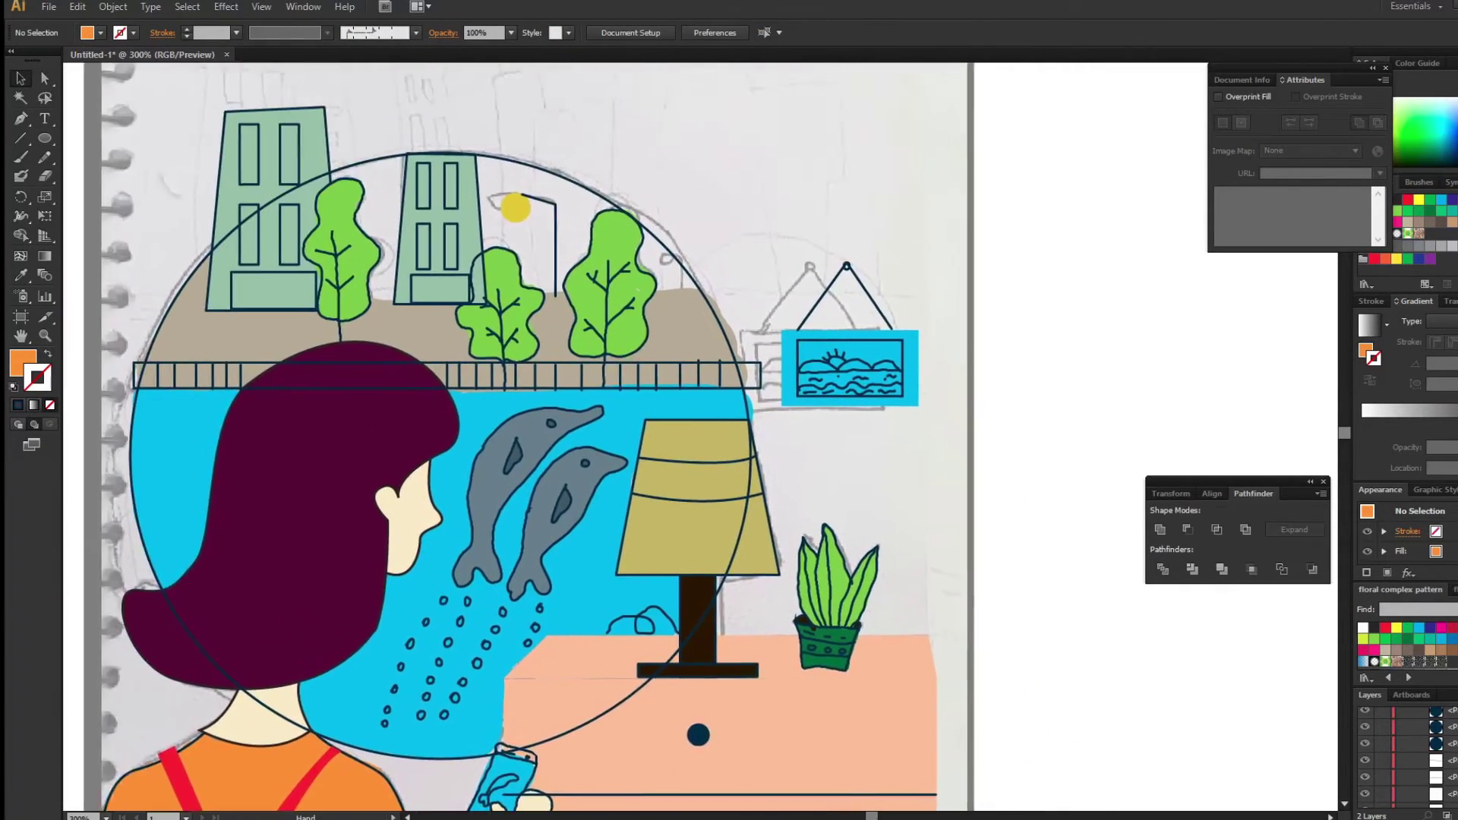
double_click(23, 363)
click(478, 558)
key(shift+b)
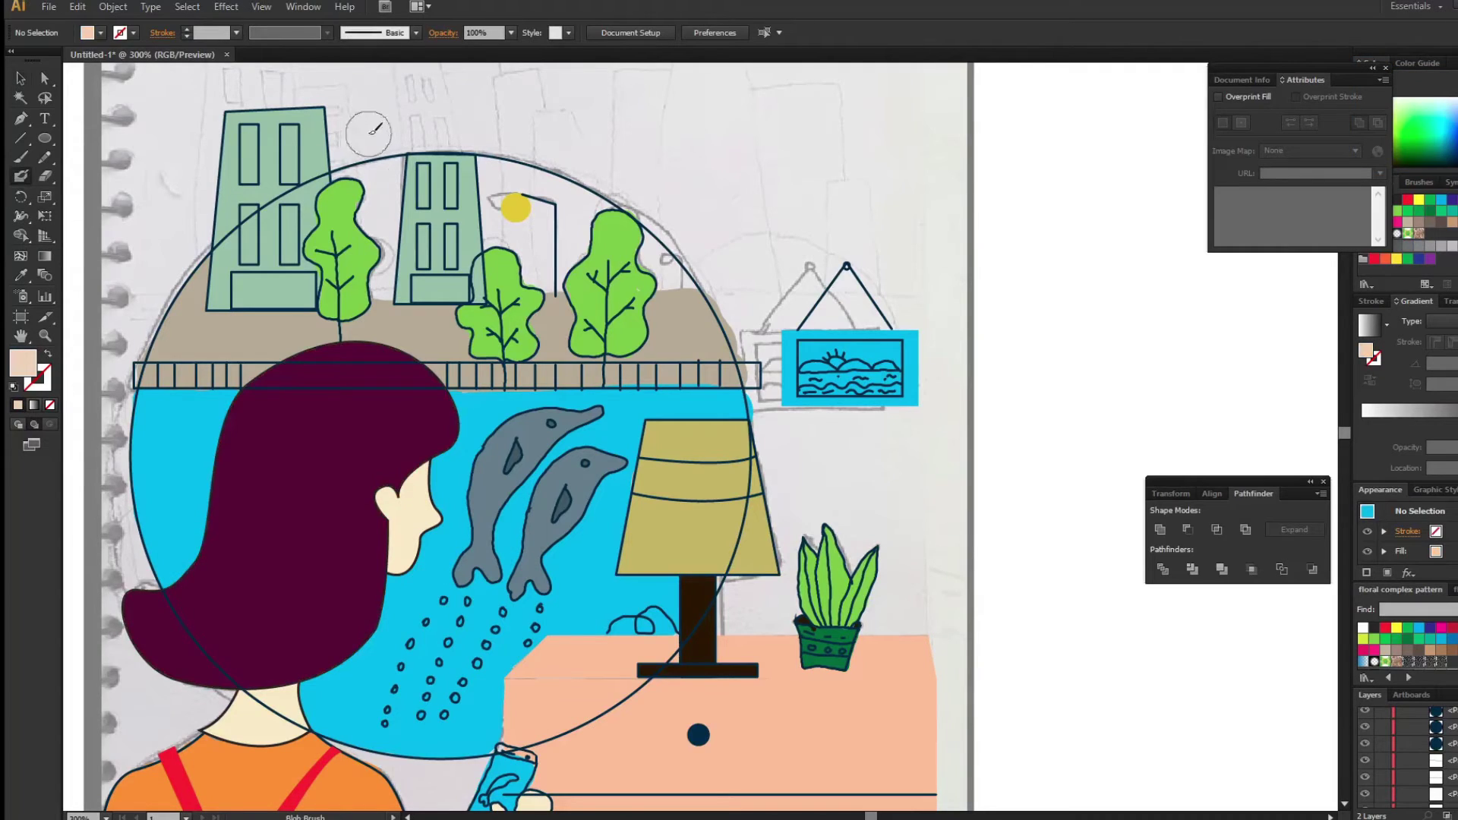
drag(368, 133, 461, 95)
drag(266, 247, 839, 243)
drag(414, 289, 698, 213)
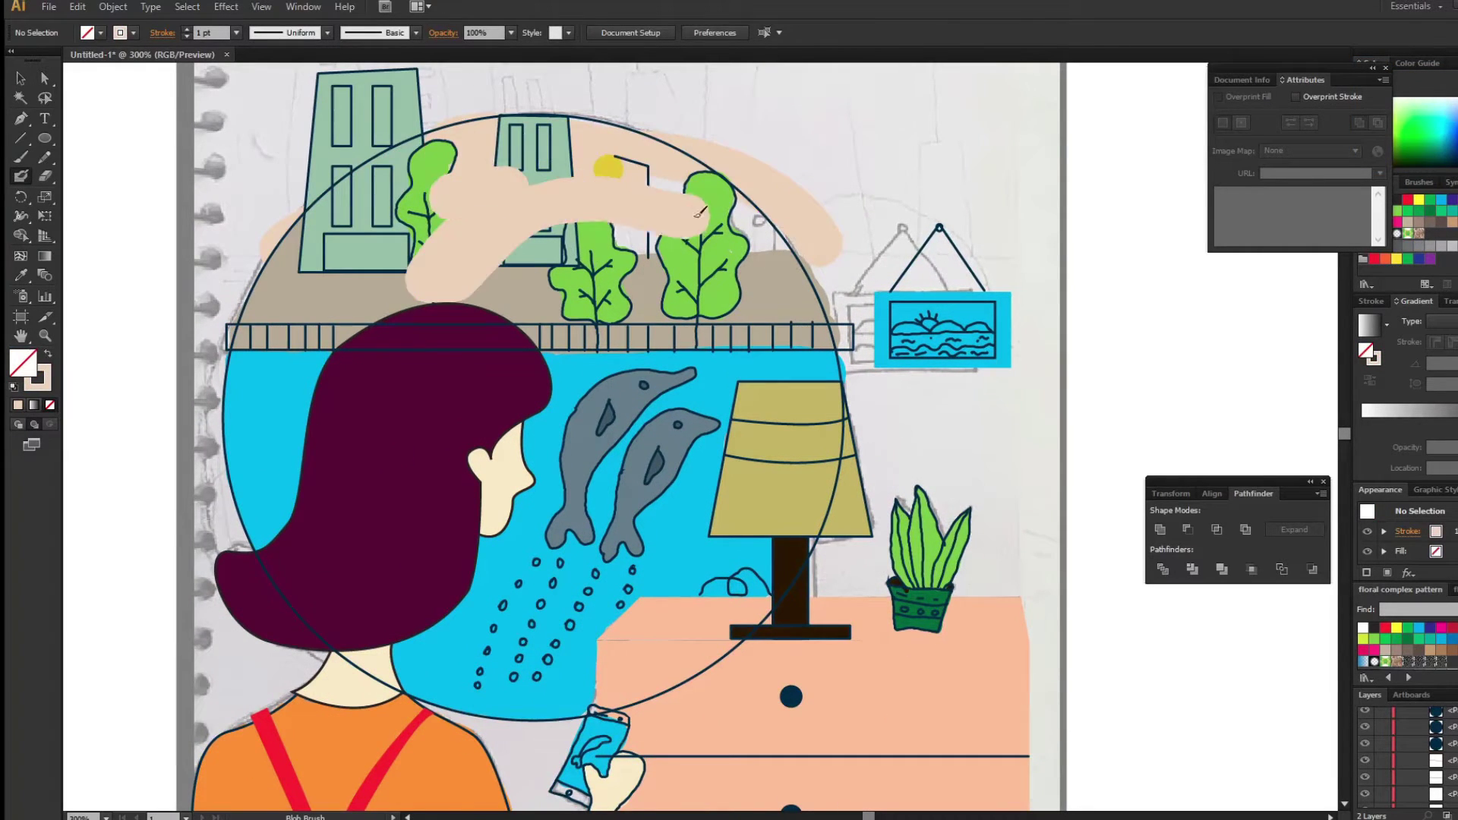
key(ctrl+z)
Hide the linked pencil sketch layer and zoom out to see the whole illustration.
drag(314, 160, 337, 389)
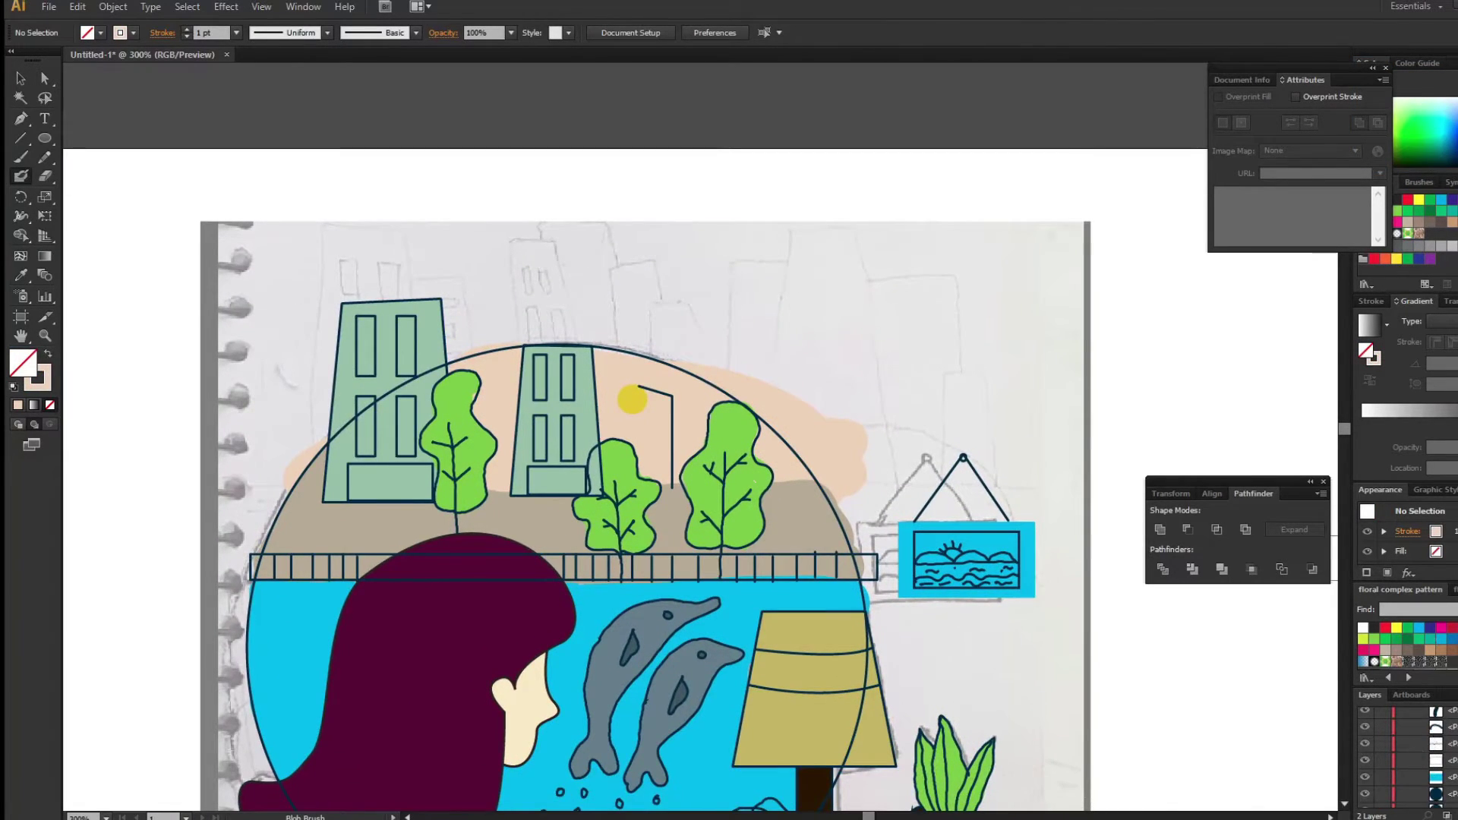
drag(1369, 695, 1138, 283)
click(1170, 303)
click(1133, 337)
drag(813, 122, 820, 243)
key(ctrl+z)
drag(932, 372, 941, 130)
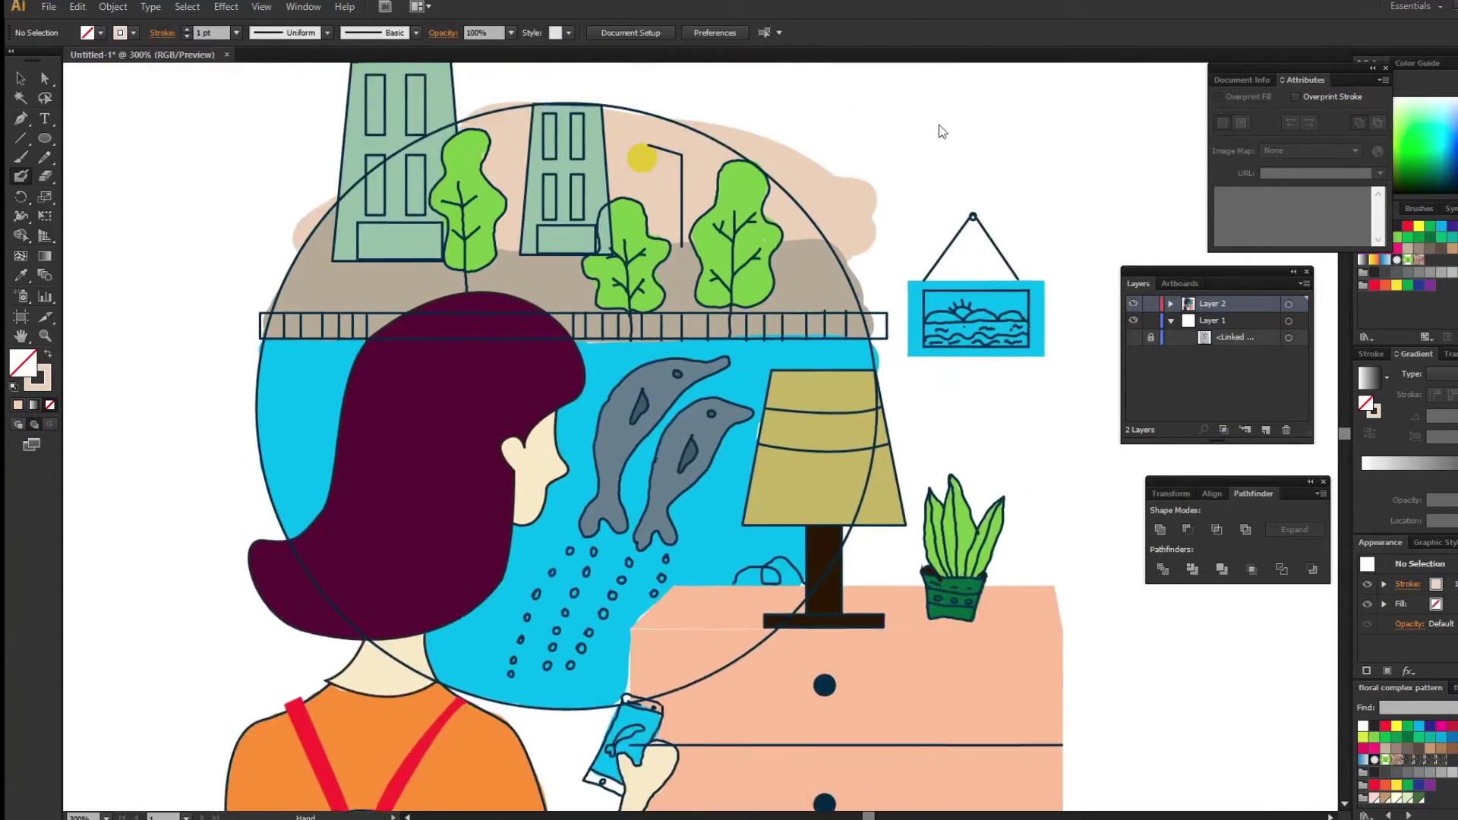
key(ctrl+minus)
key(ctrl+minus)
scroll(531, 220, down, 5)
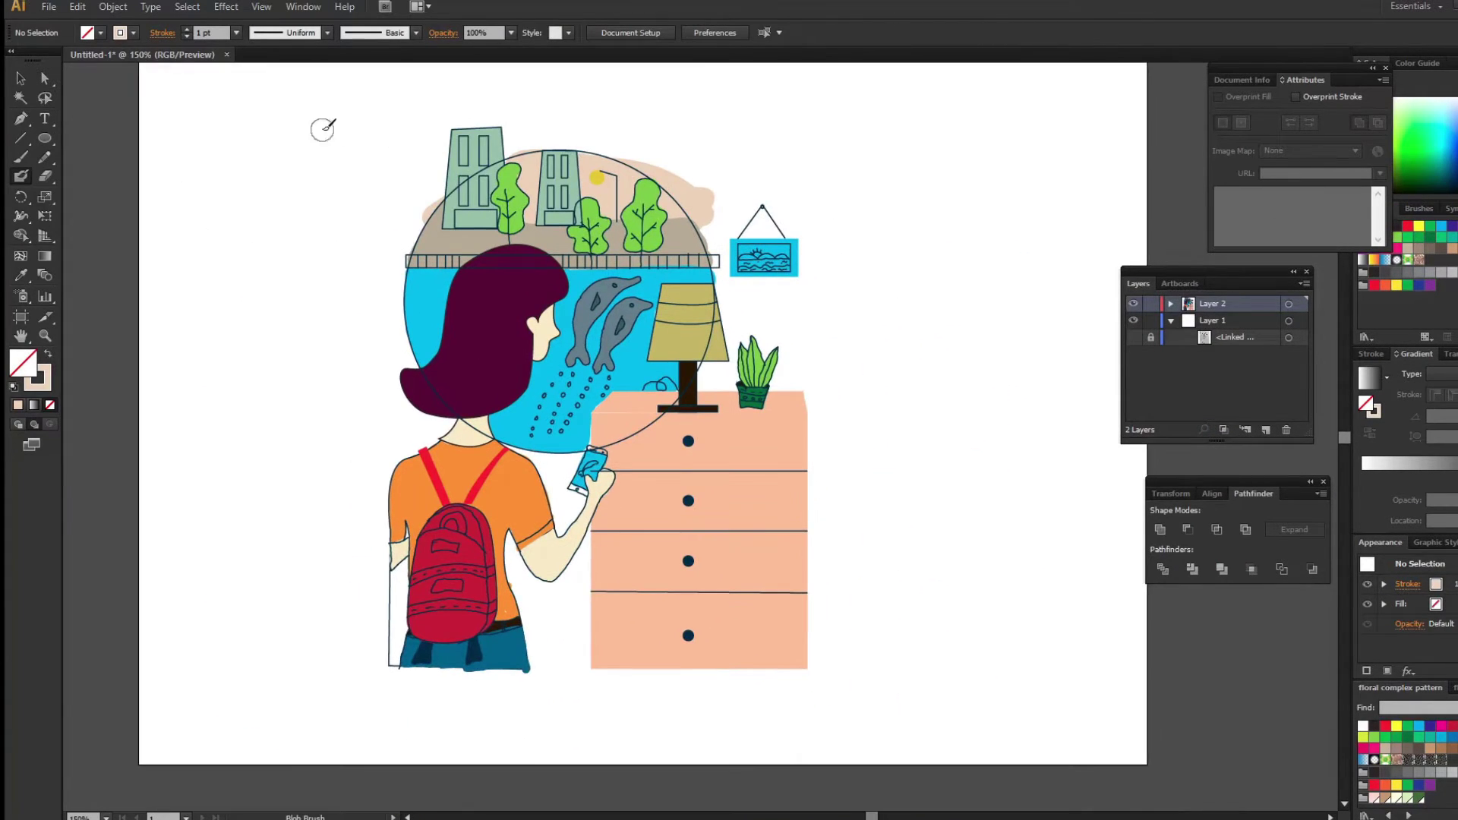
Paint thick peach Blob Brush loops around the girl and dresser, closing all gaps.
mouse_move(322, 129)
mouse_down()
mouse_move(287, 204)
mouse_move(537, 678)
mouse_move(523, 536)
mouse_up()
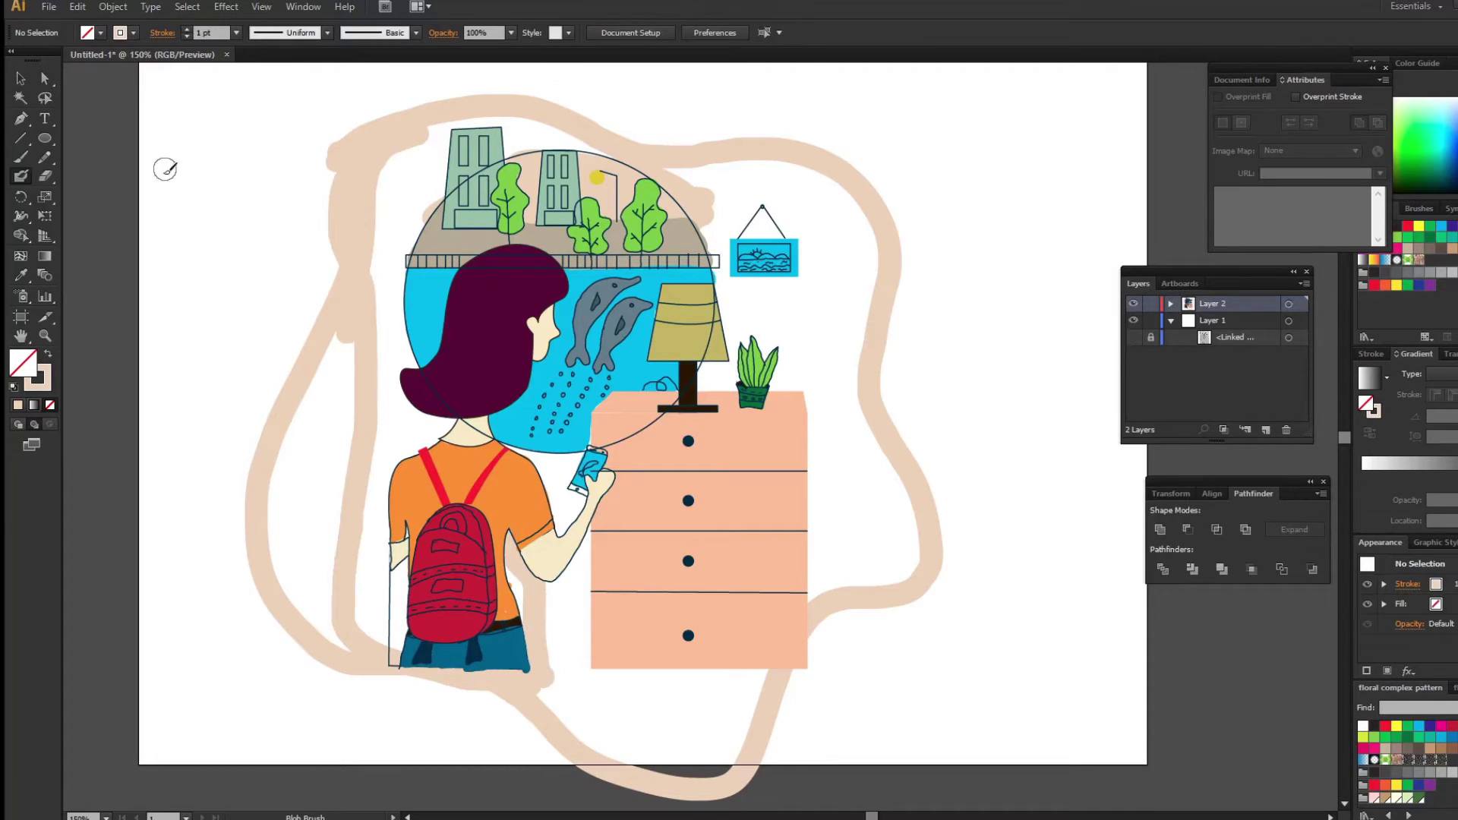
drag(427, 311, 699, 230)
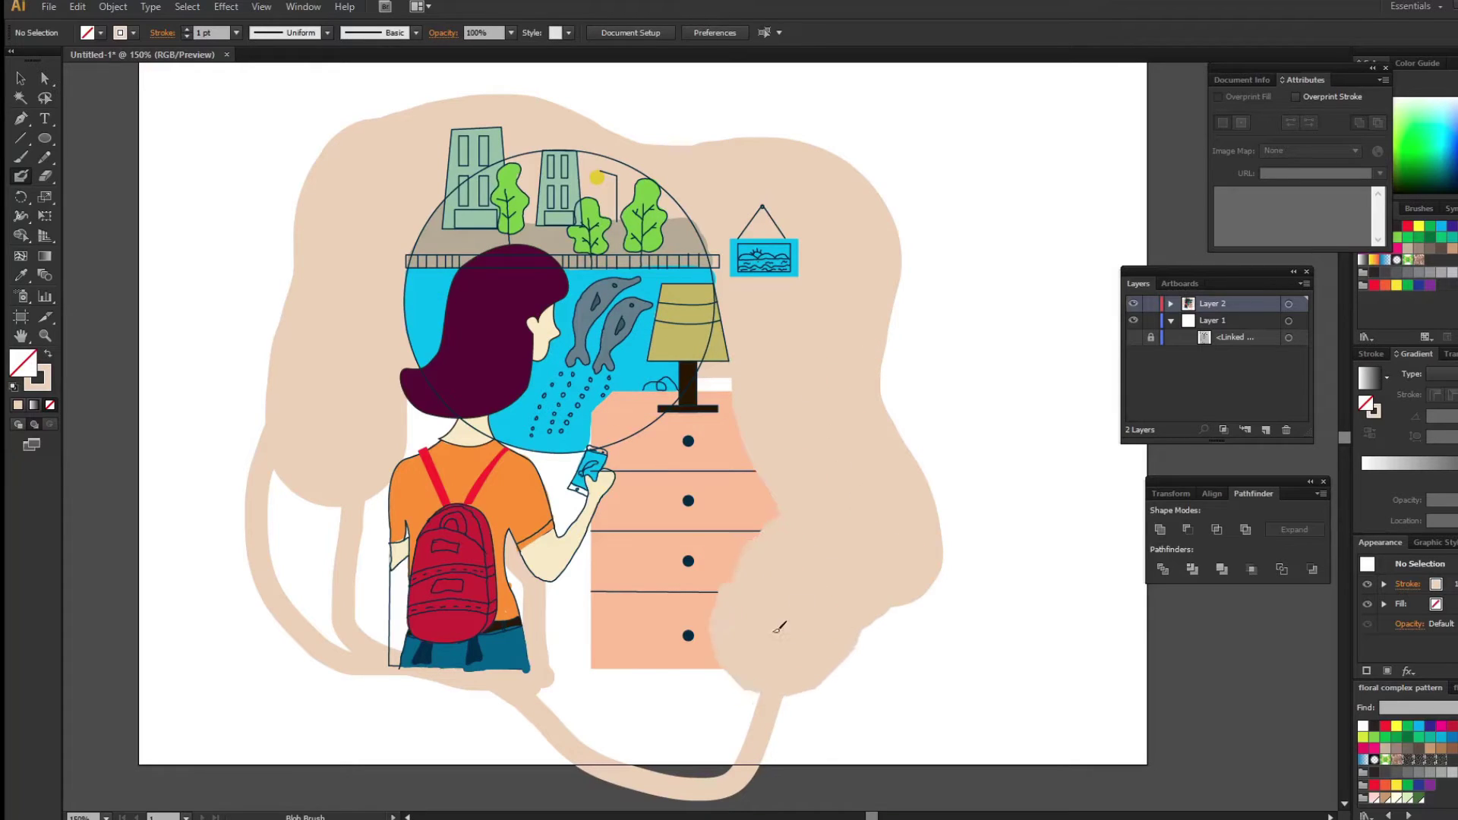
drag(699, 230, 747, 682)
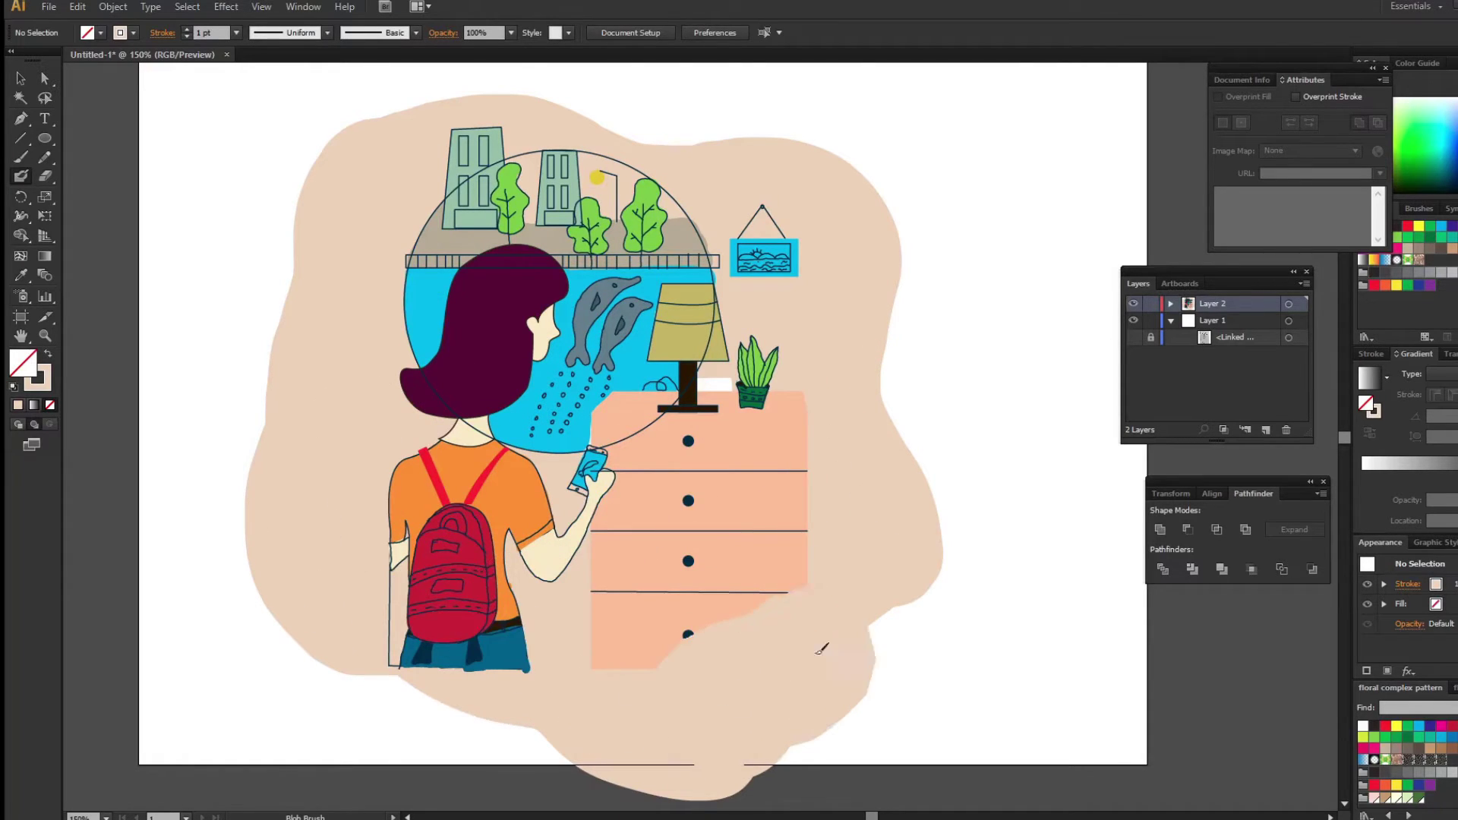
drag(376, 448, 938, 501)
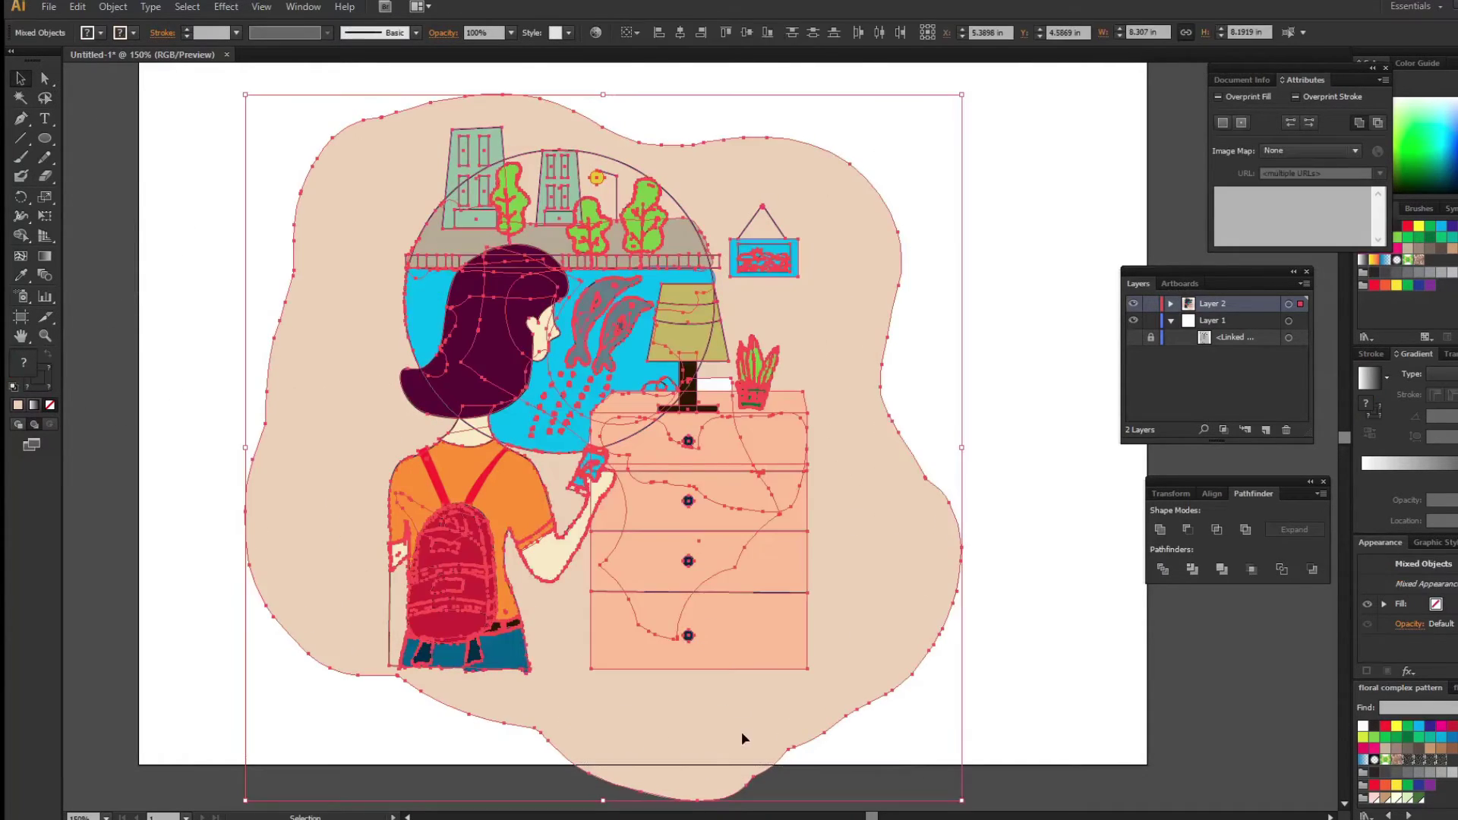
Pull the bottom of the jeans down to lengthen them.
drag(741, 731, 801, 674)
drag(464, 670, 465, 697)
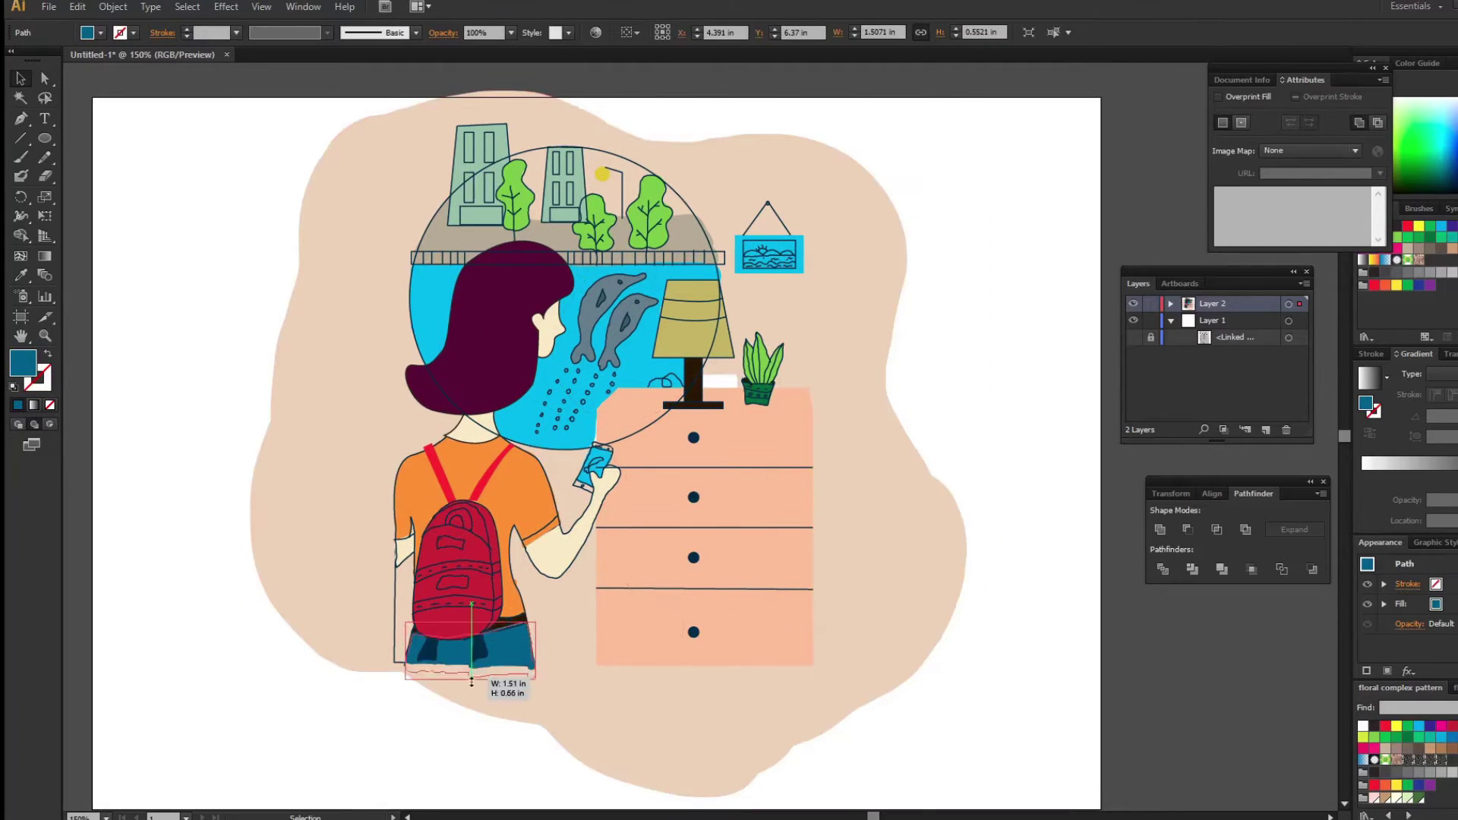
click(418, 759)
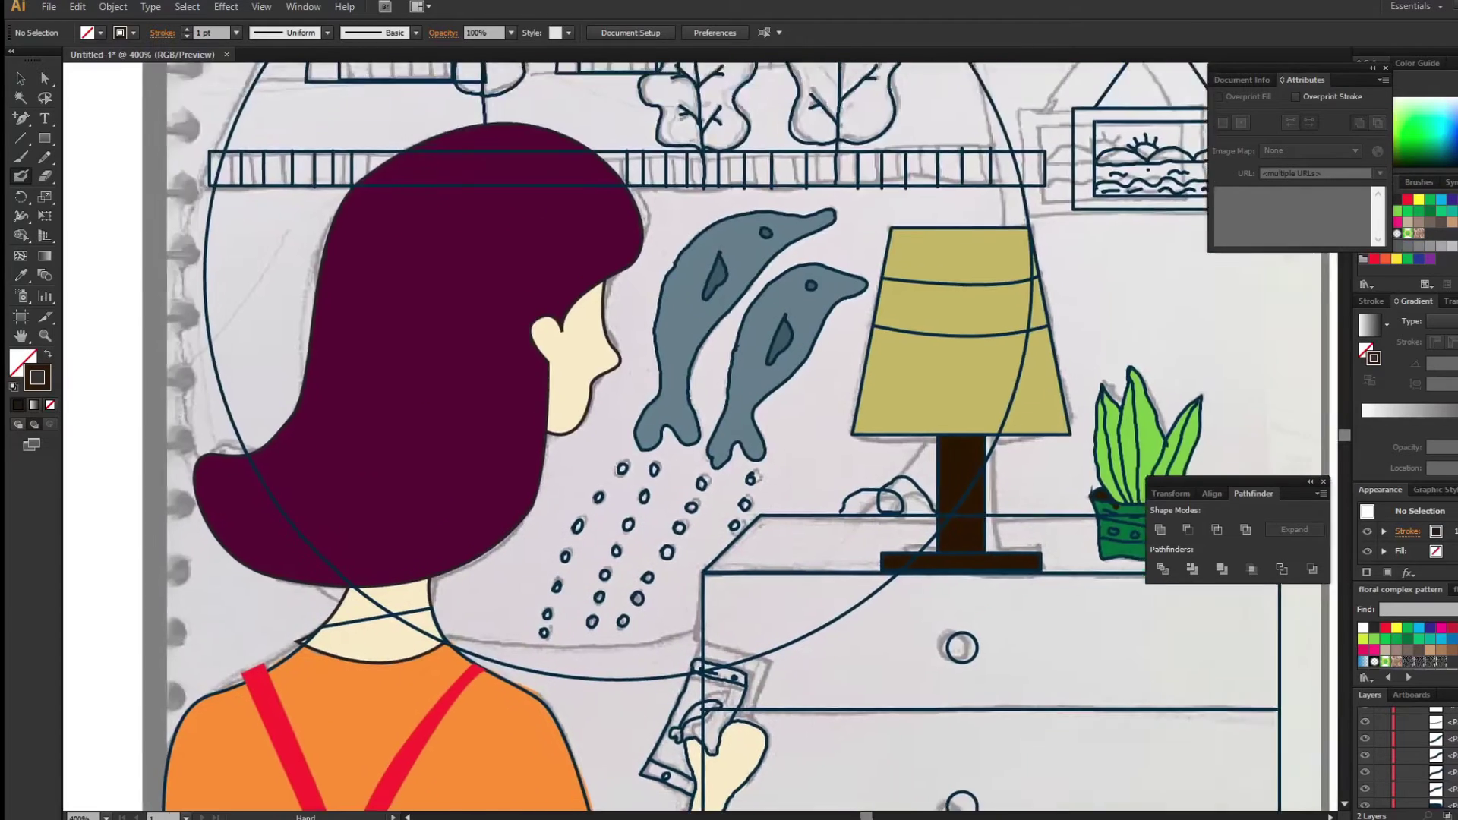
Pick a bright cyan brush colour and test a dab beside the hair, then undo it.
drag(653, 316, 725, 318)
double_click(38, 377)
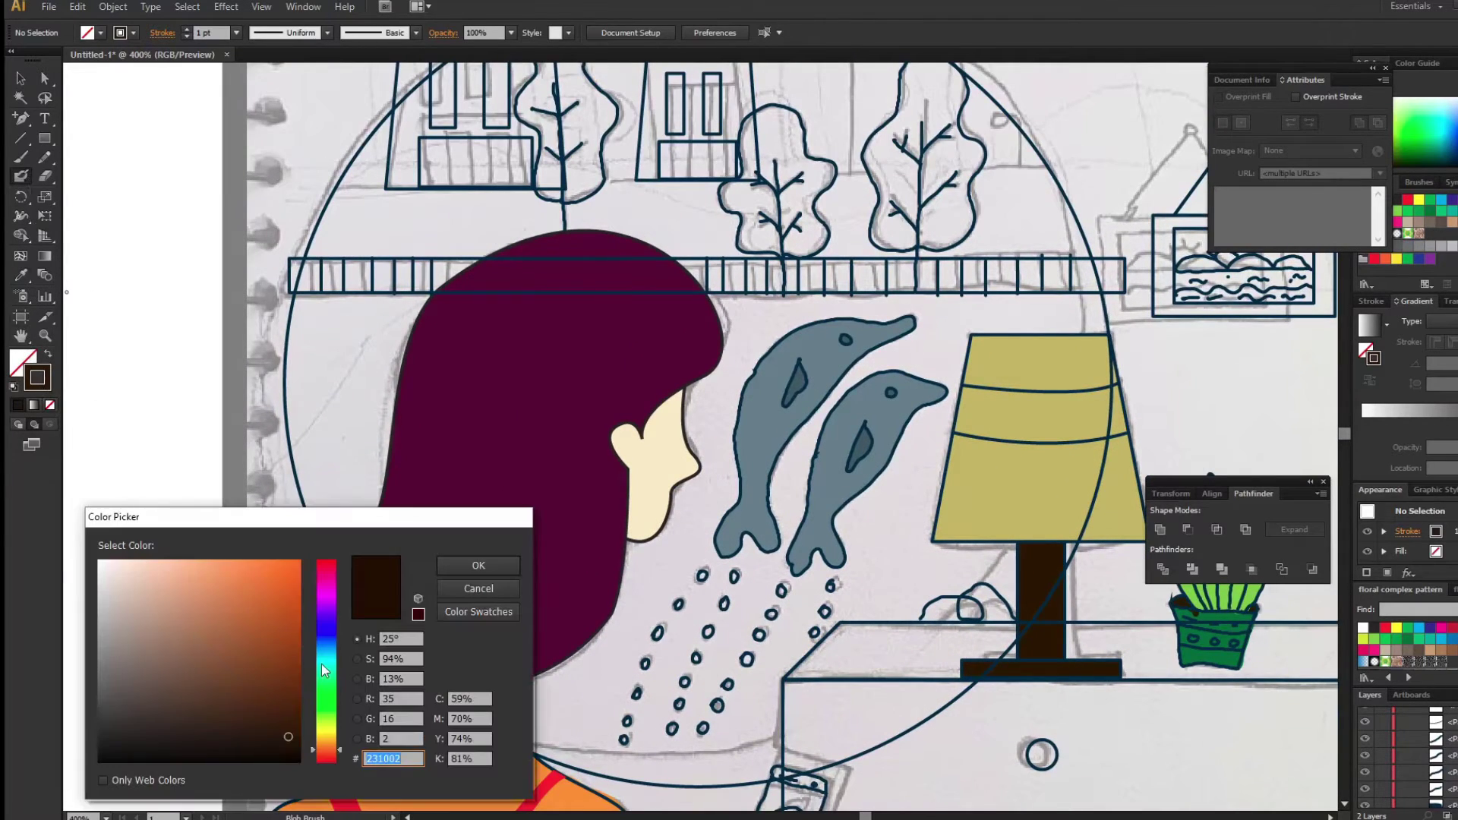
click(328, 672)
click(479, 570)
click(326, 335)
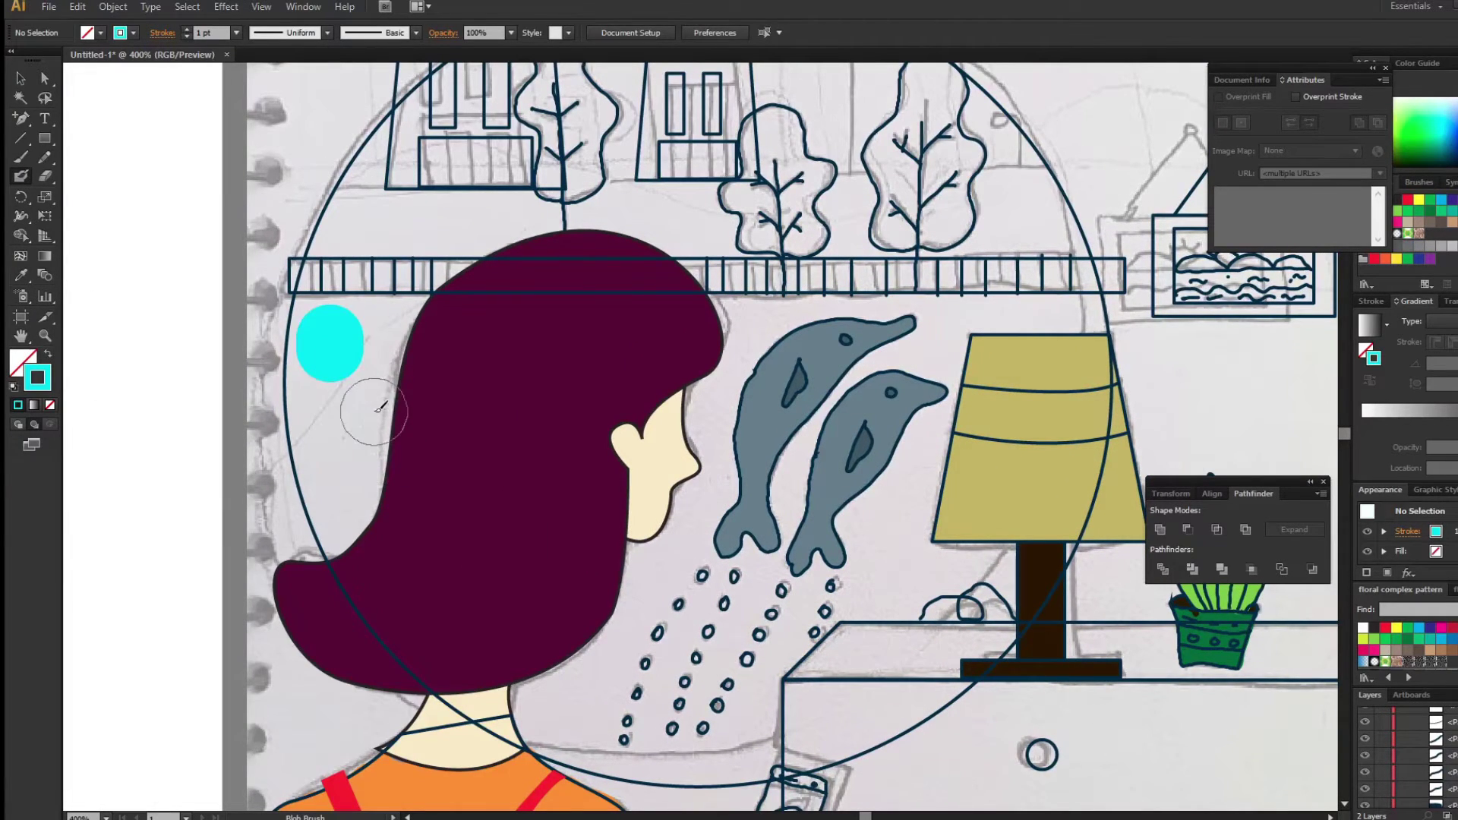
key(ctrl+z)
Try a bright blue brush colour beside the hair, then undo the stroke.
double_click(37, 378)
click(328, 678)
drag(328, 680, 328, 647)
click(296, 571)
click(478, 566)
mouse_move(304, 380)
mouse_down()
mouse_move(357, 334)
mouse_move(411, 319)
mouse_up()
key(ctrl+z)
Shift the hue toward cyan and paint cyan behind the hair down under the dots.
double_click(38, 377)
drag(328, 662, 328, 667)
key(Return)
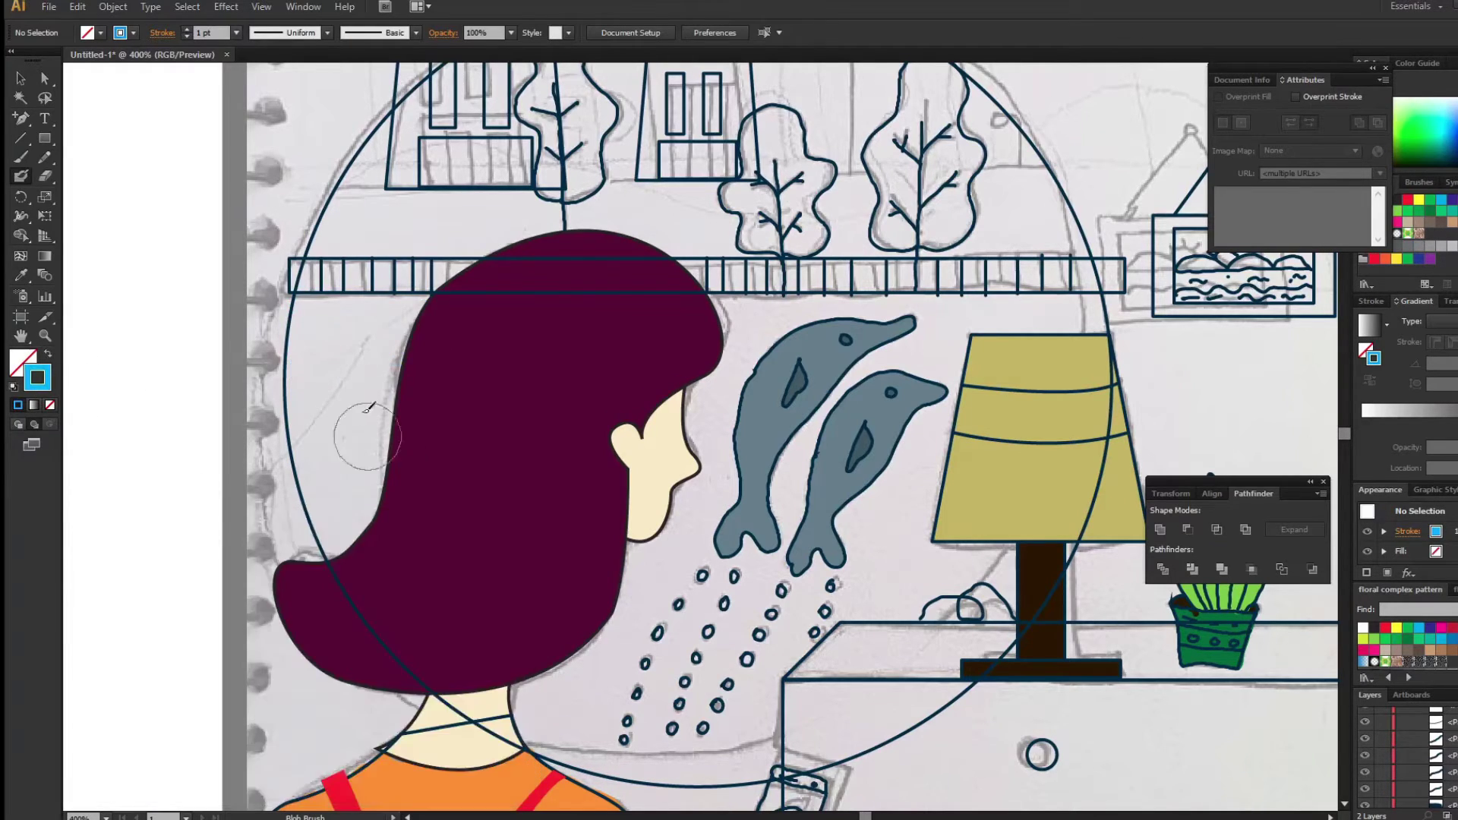
mouse_move(312, 402)
mouse_down()
mouse_move(349, 342)
mouse_move(1109, 319)
mouse_move(699, 394)
mouse_move(793, 474)
mouse_move(684, 577)
mouse_move(949, 562)
mouse_move(759, 623)
mouse_move(785, 629)
mouse_move(638, 532)
mouse_move(304, 456)
mouse_move(329, 417)
mouse_move(338, 517)
mouse_move(370, 538)
mouse_up()
scroll(370, 547, down, 5)
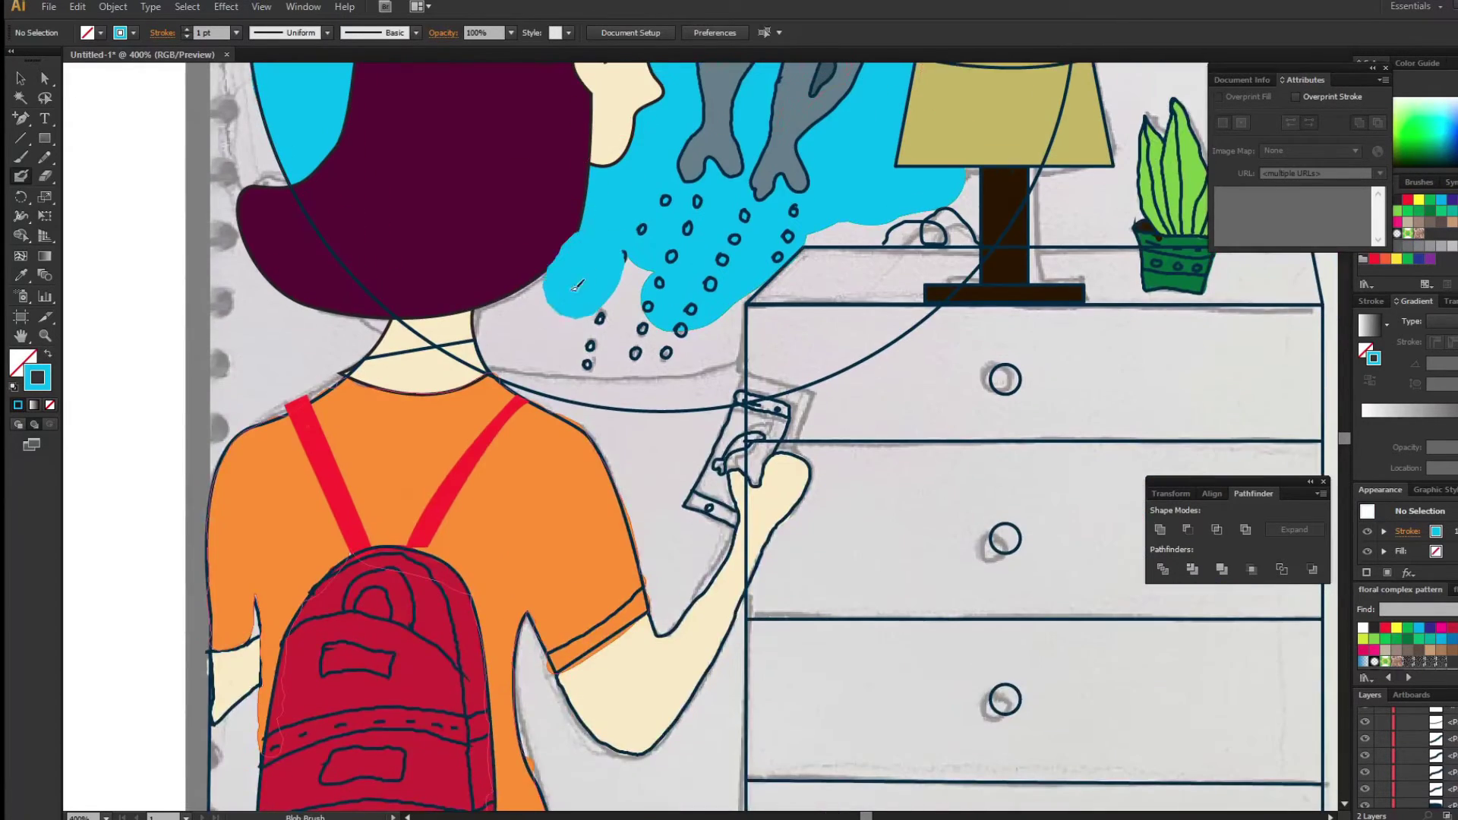
mouse_move(580, 285)
mouse_down()
mouse_move(483, 353)
mouse_move(637, 372)
mouse_move(590, 317)
mouse_move(719, 283)
mouse_up()
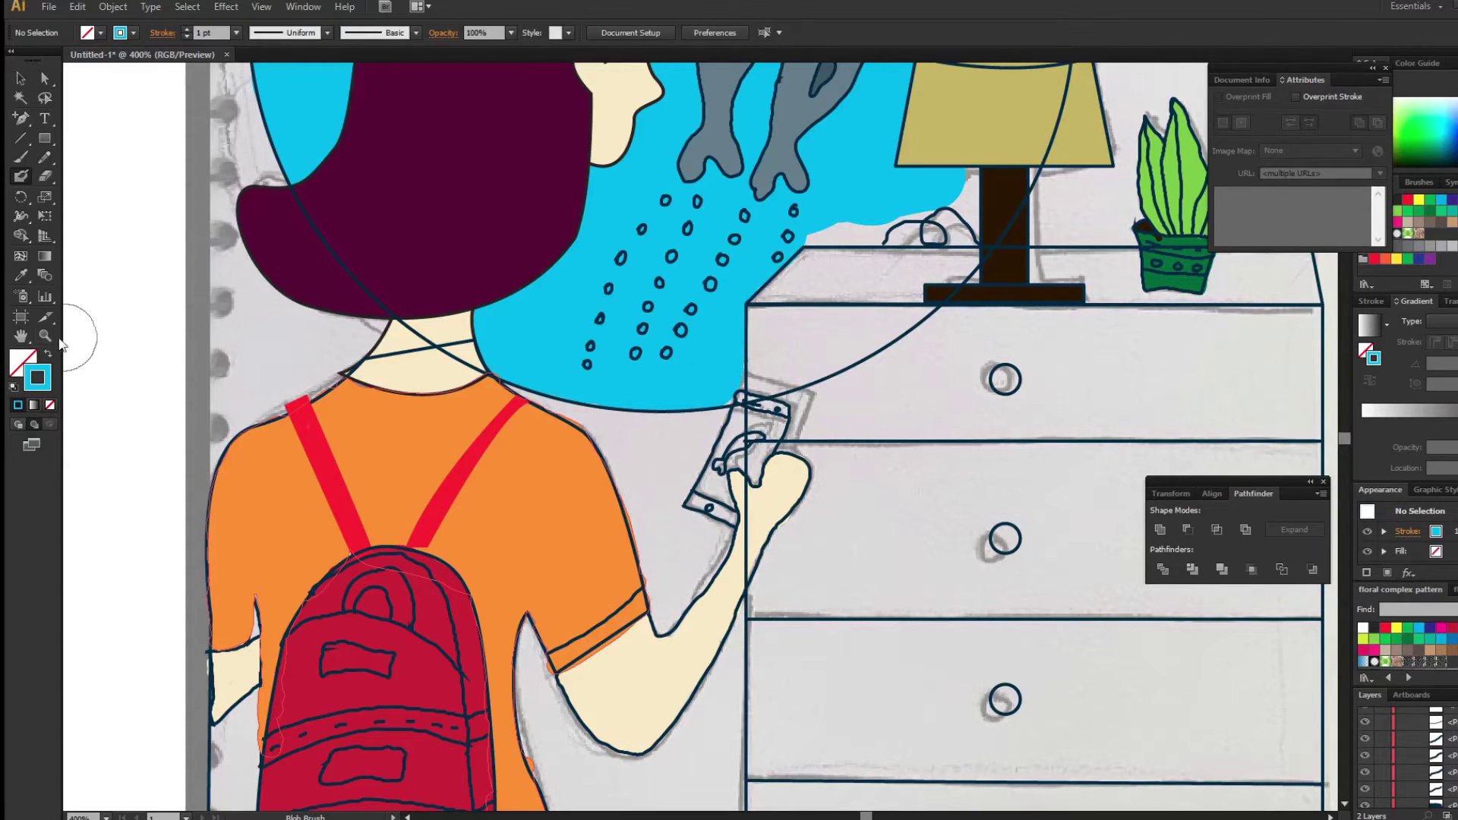
Paint the phone cyan, after trying and undoing a dark teal colour.
double_click(38, 378)
click(286, 693)
click(497, 566)
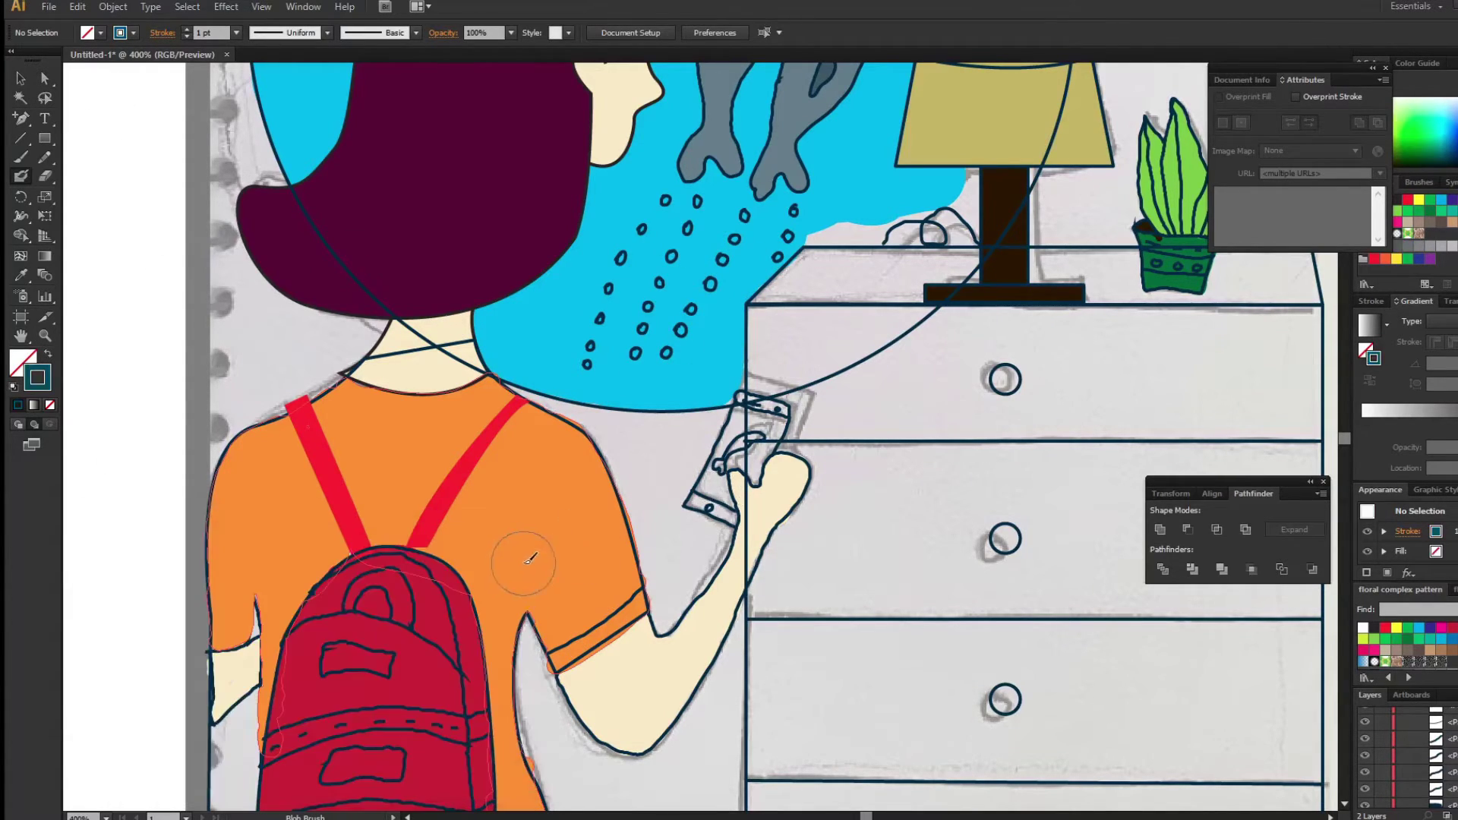
key(ctrl+z)
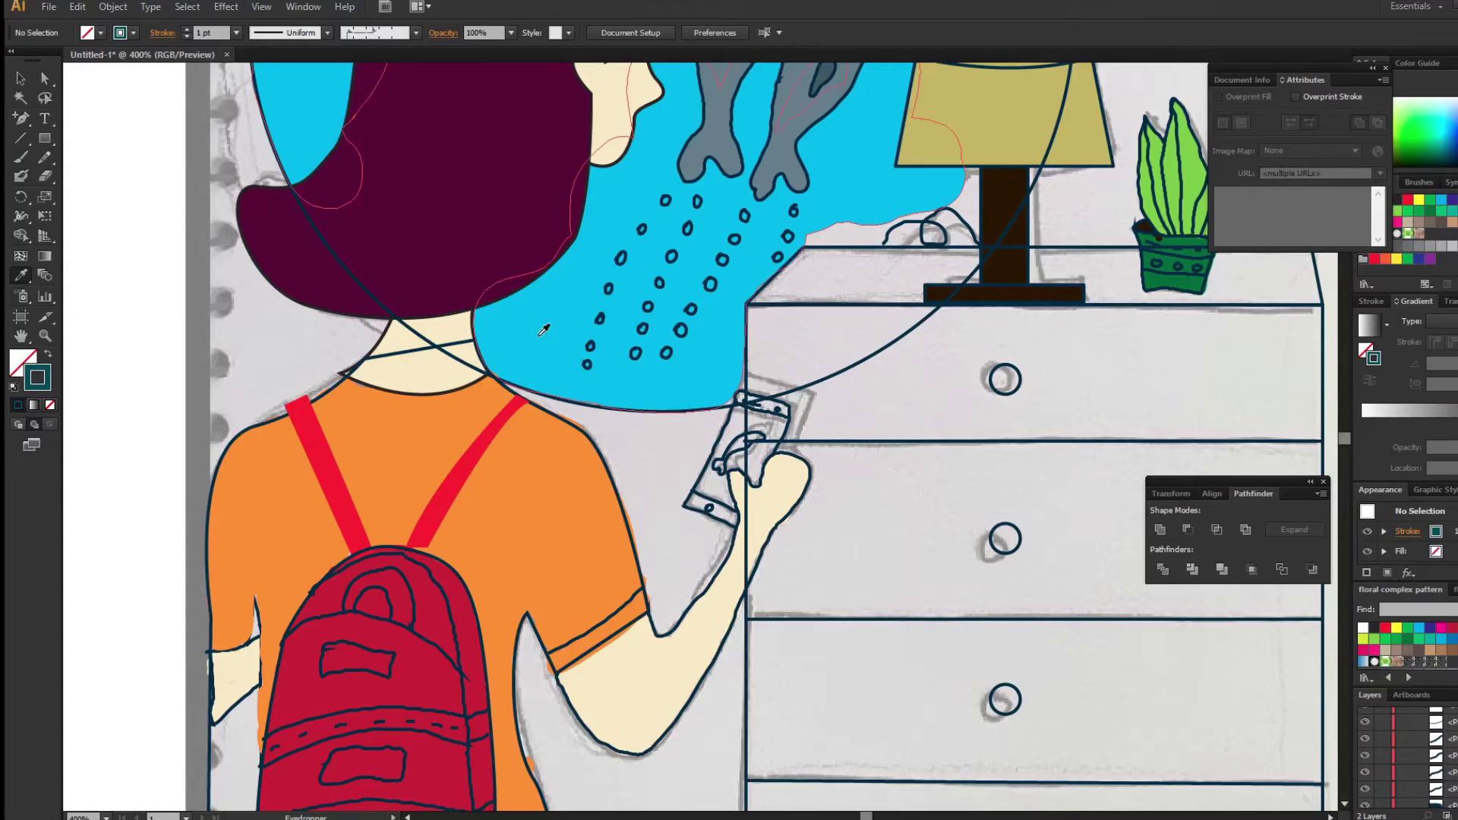
key(i)
click(714, 372)
key(shift+b)
drag(708, 488, 718, 469)
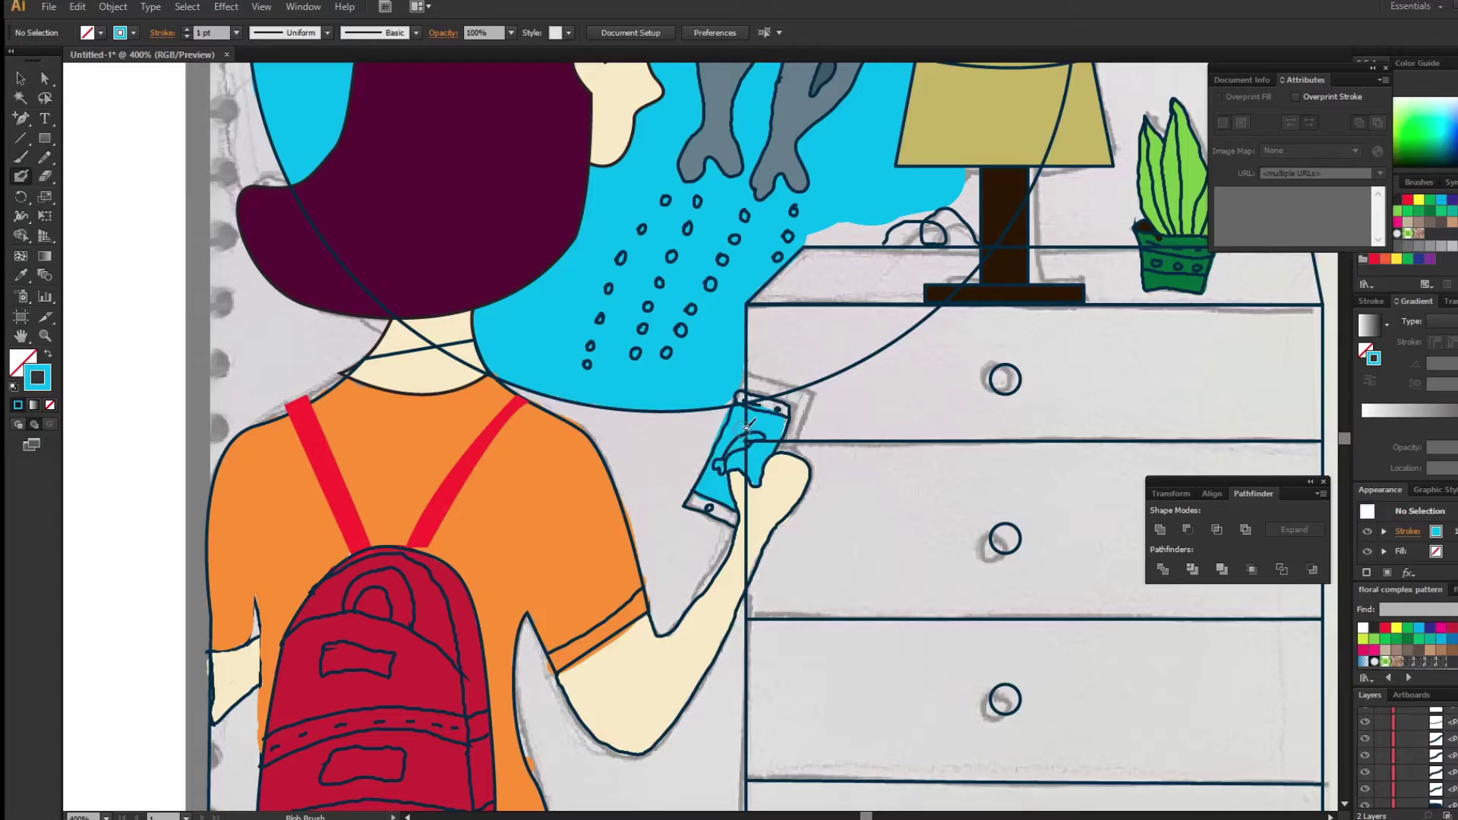
click(20, 80)
Swap the dresser top's fill and stroke, then fill it pale peach in the Color Picker.
click(1074, 306)
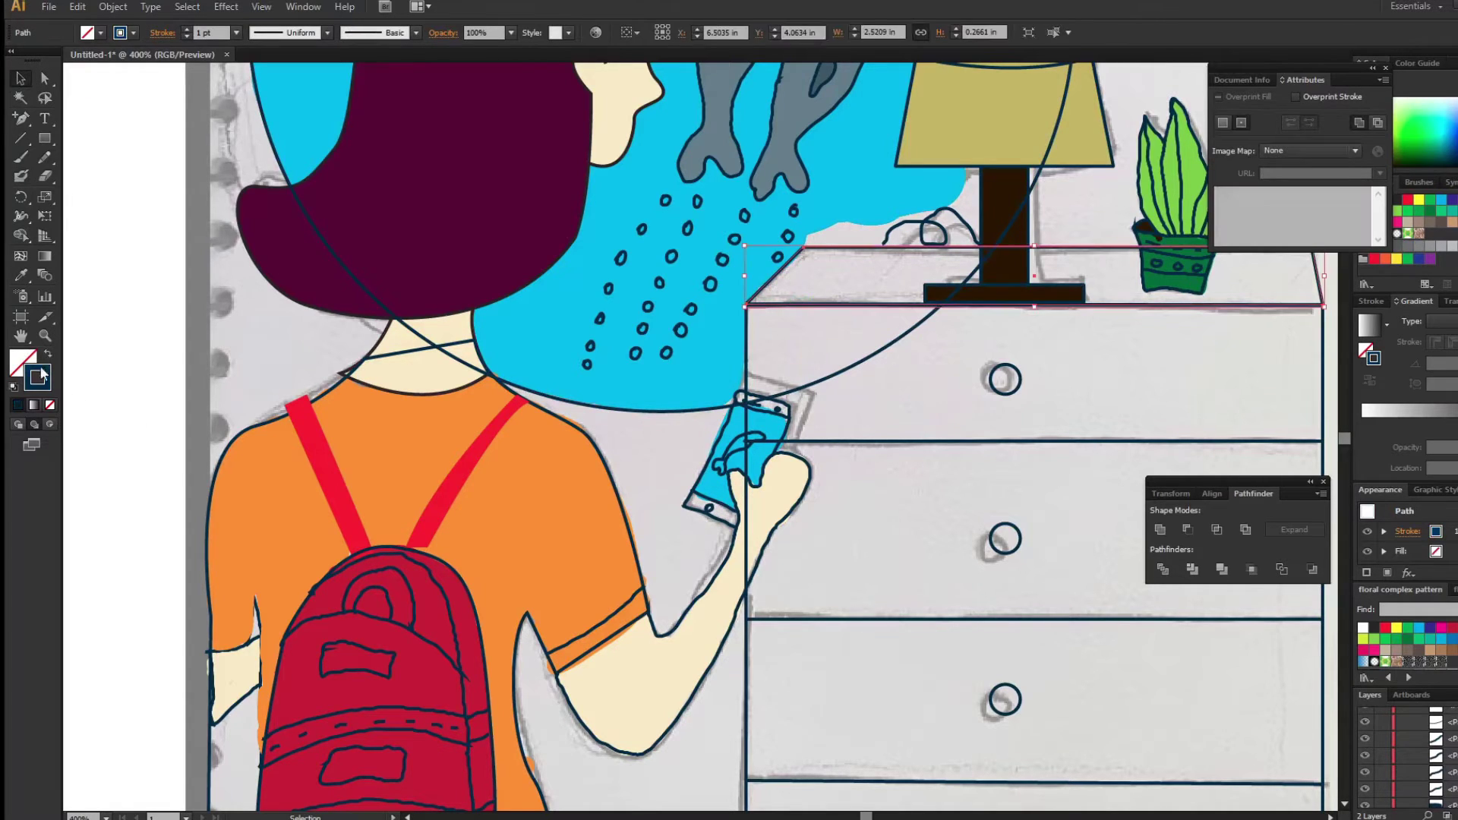
key(shift+x)
double_click(20, 363)
click(327, 737)
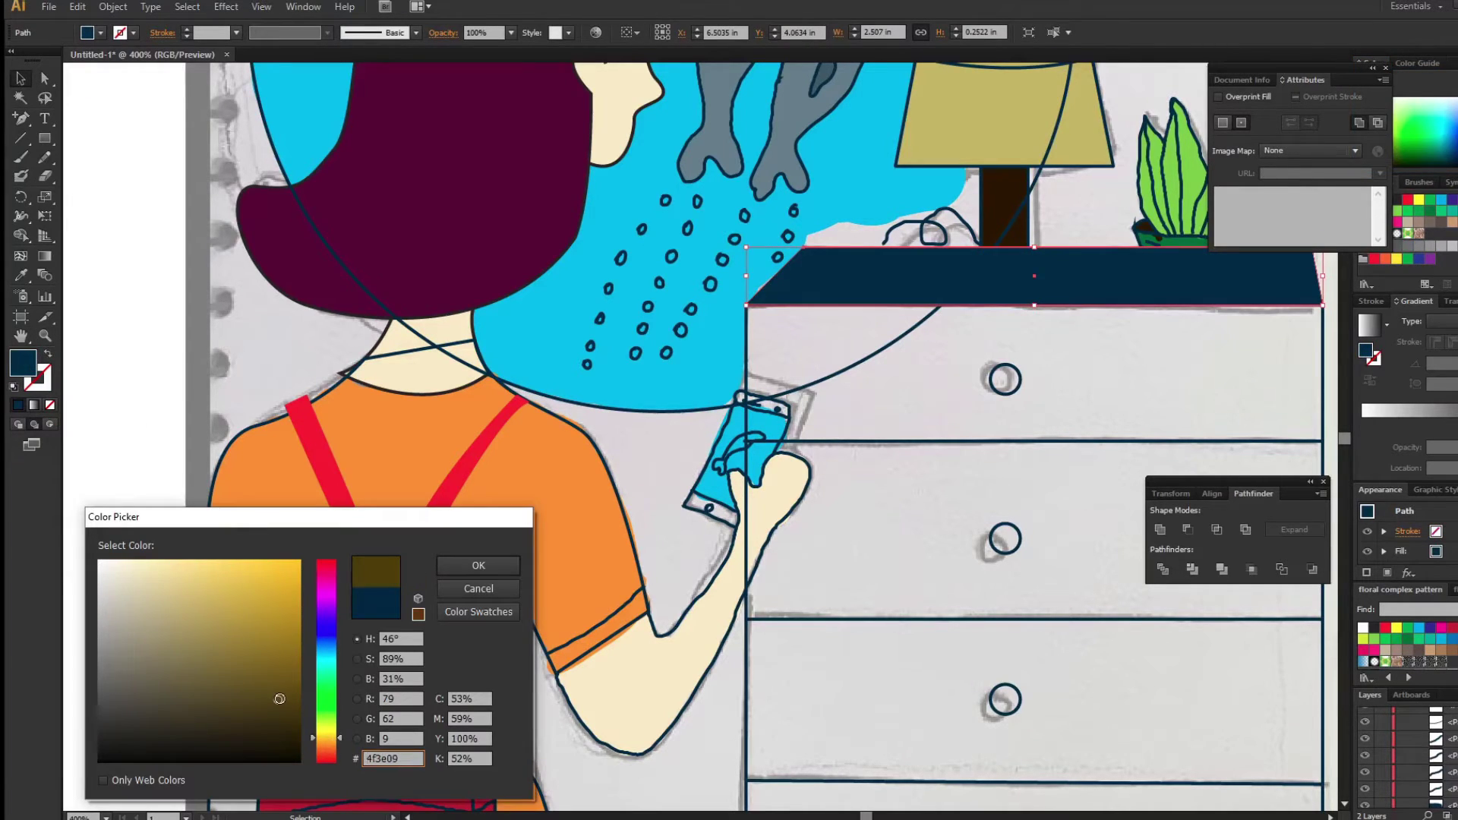
drag(258, 578, 241, 585)
mouse_move(326, 738)
mouse_down()
mouse_move(327, 670)
mouse_move(327, 750)
mouse_up()
click(299, 575)
click(176, 568)
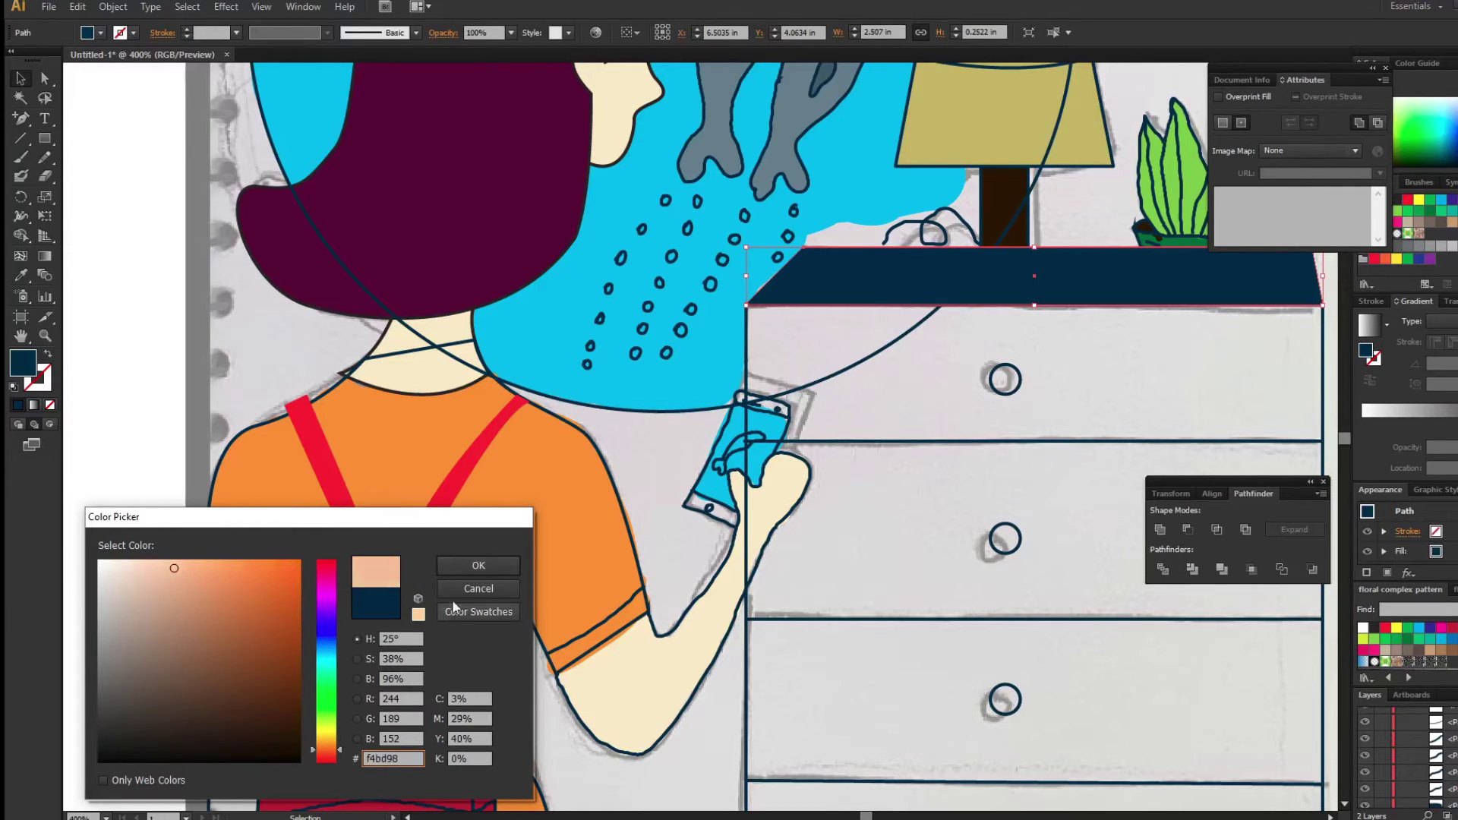
click(479, 565)
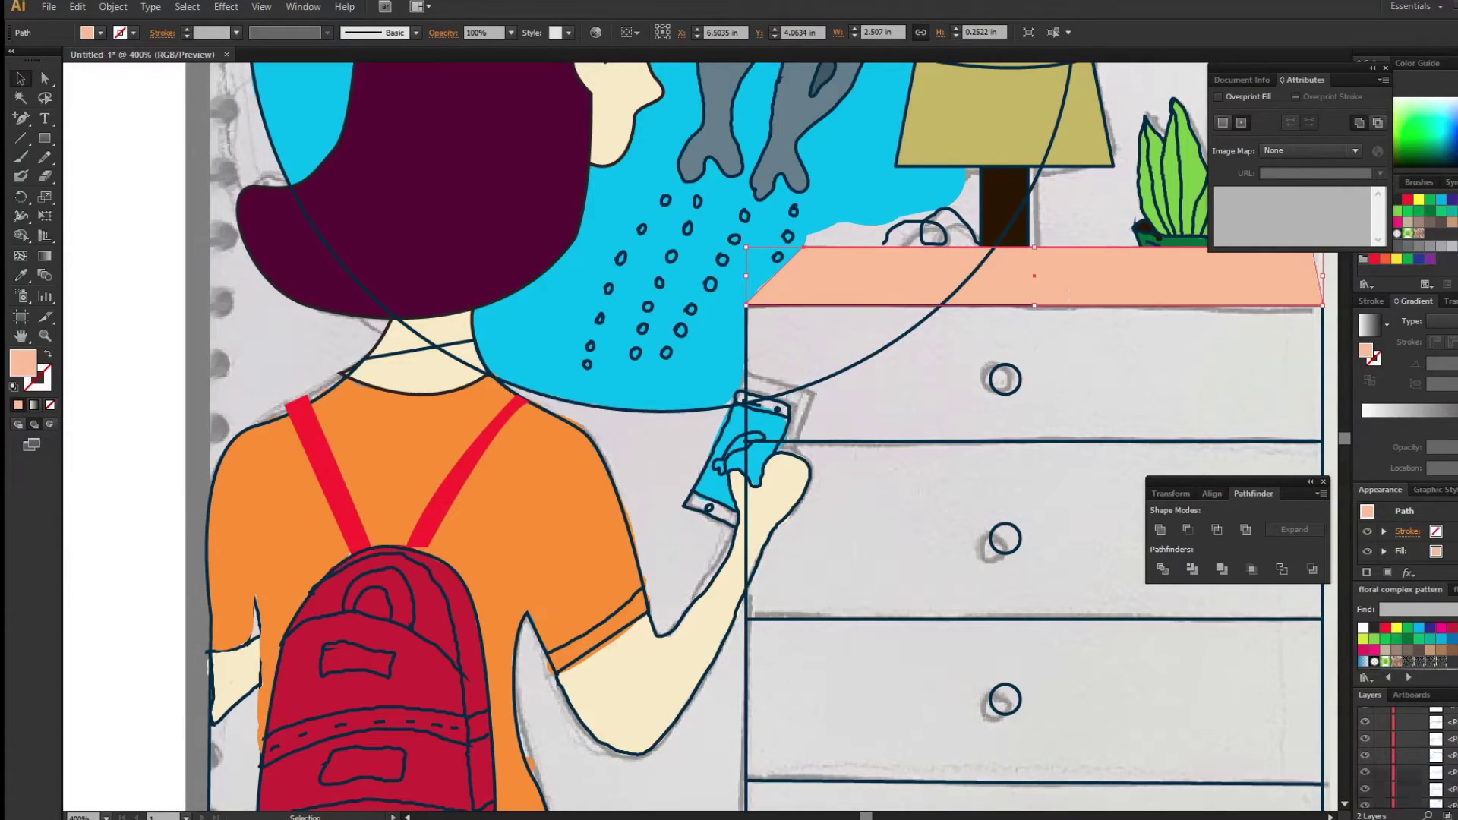
scroll(1412, 751, down, 2)
scroll(1412, 751, down, 2)
scroll(1413, 751, down, 1)
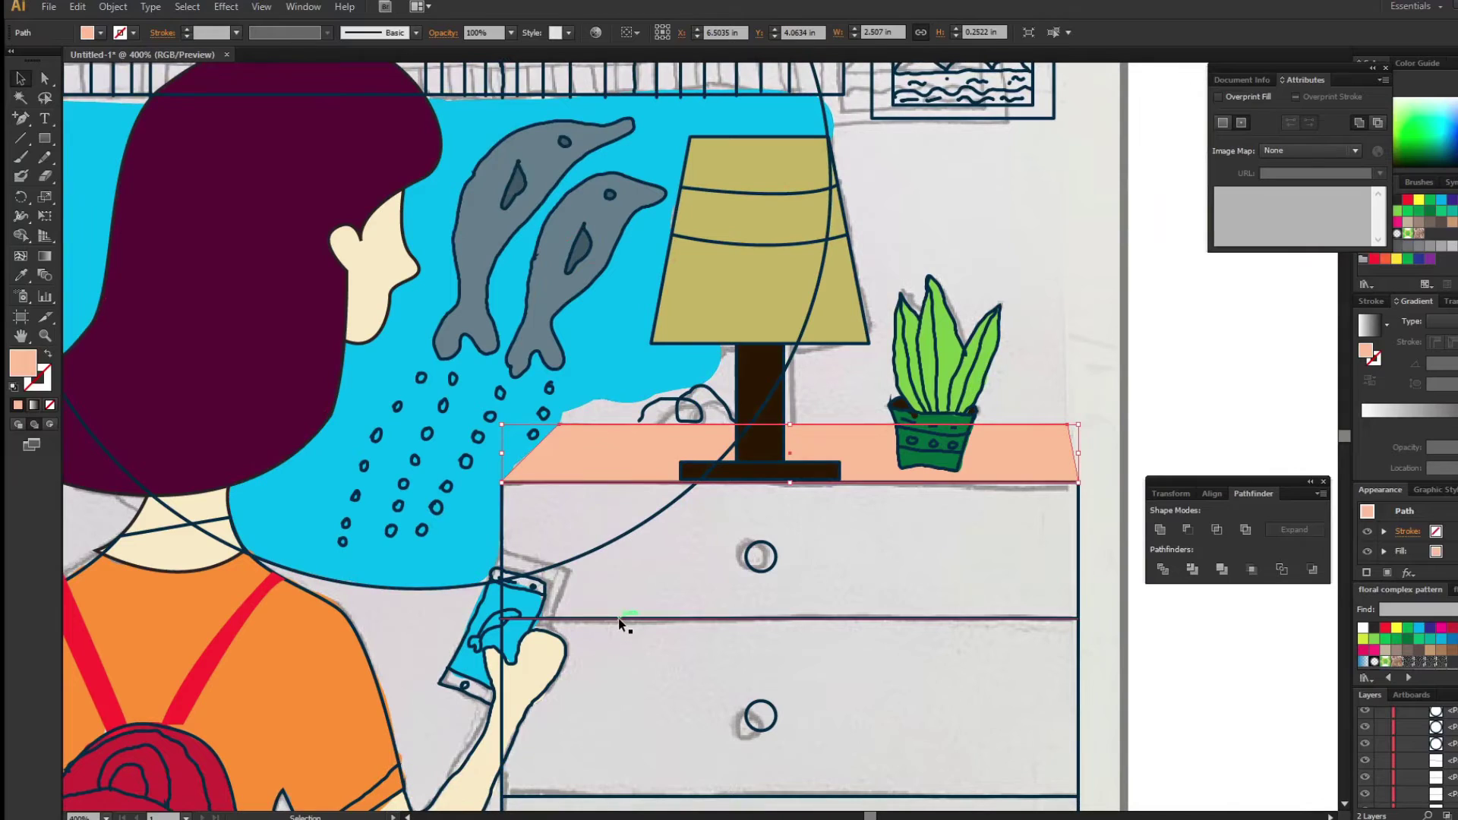
Paint peach across the dresser front with the Blob Brush.
click(618, 618)
key(shift+b)
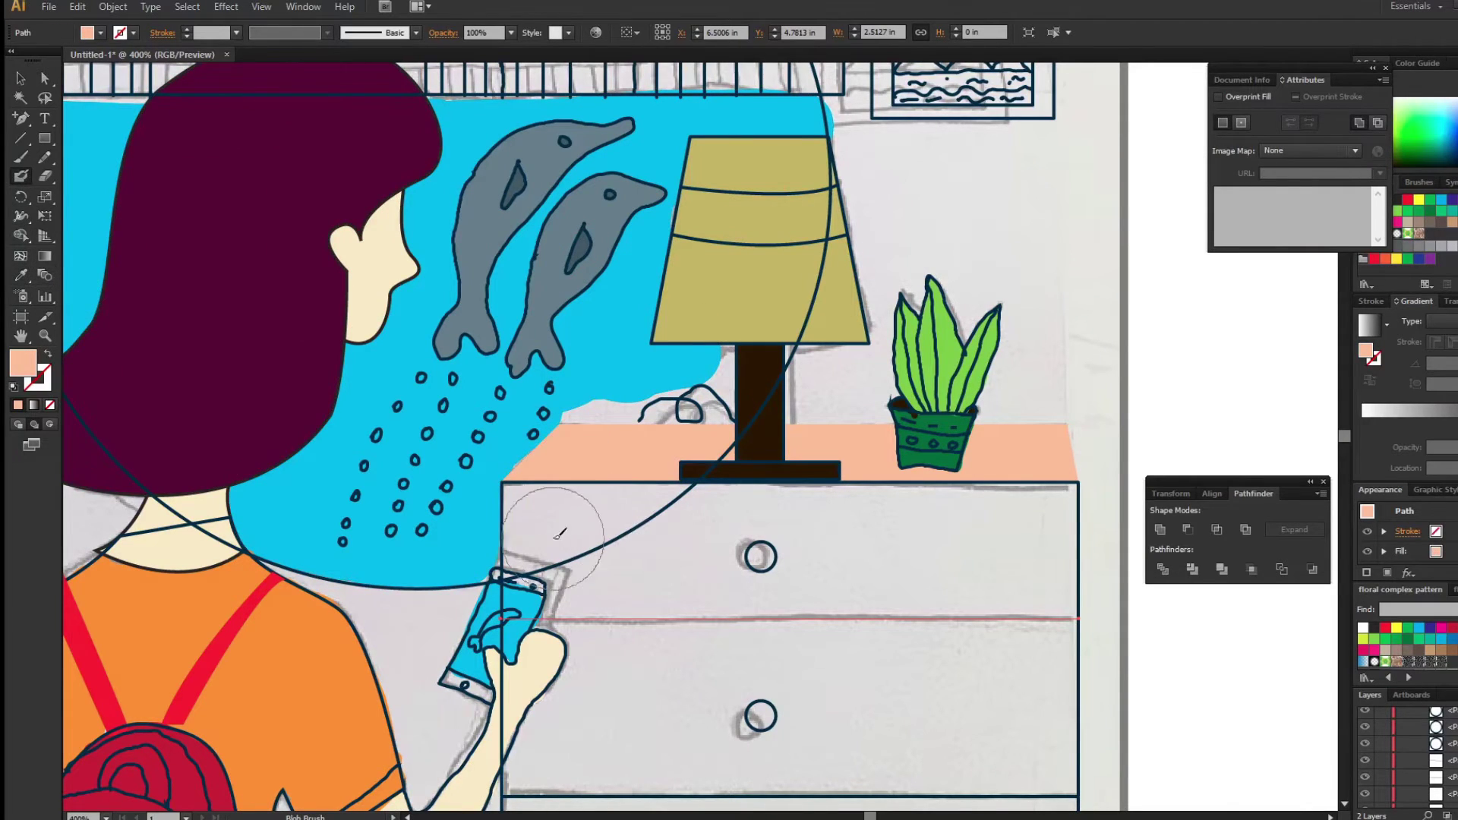
drag(560, 534, 651, 614)
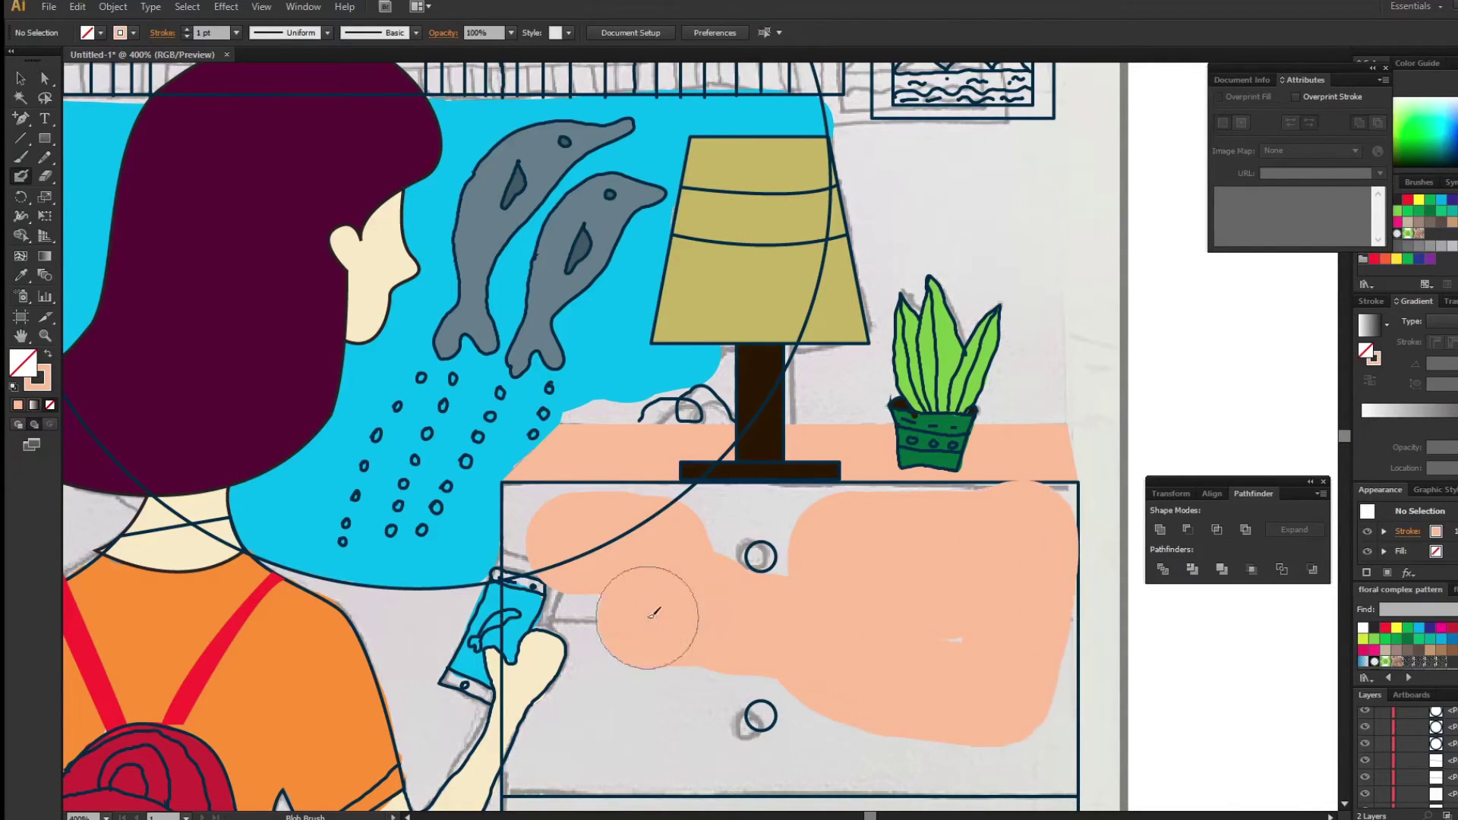
Select the four drawer knobs and make them dark navy fill with no outline.
click(761, 555)
scroll(770, 683, down, 1)
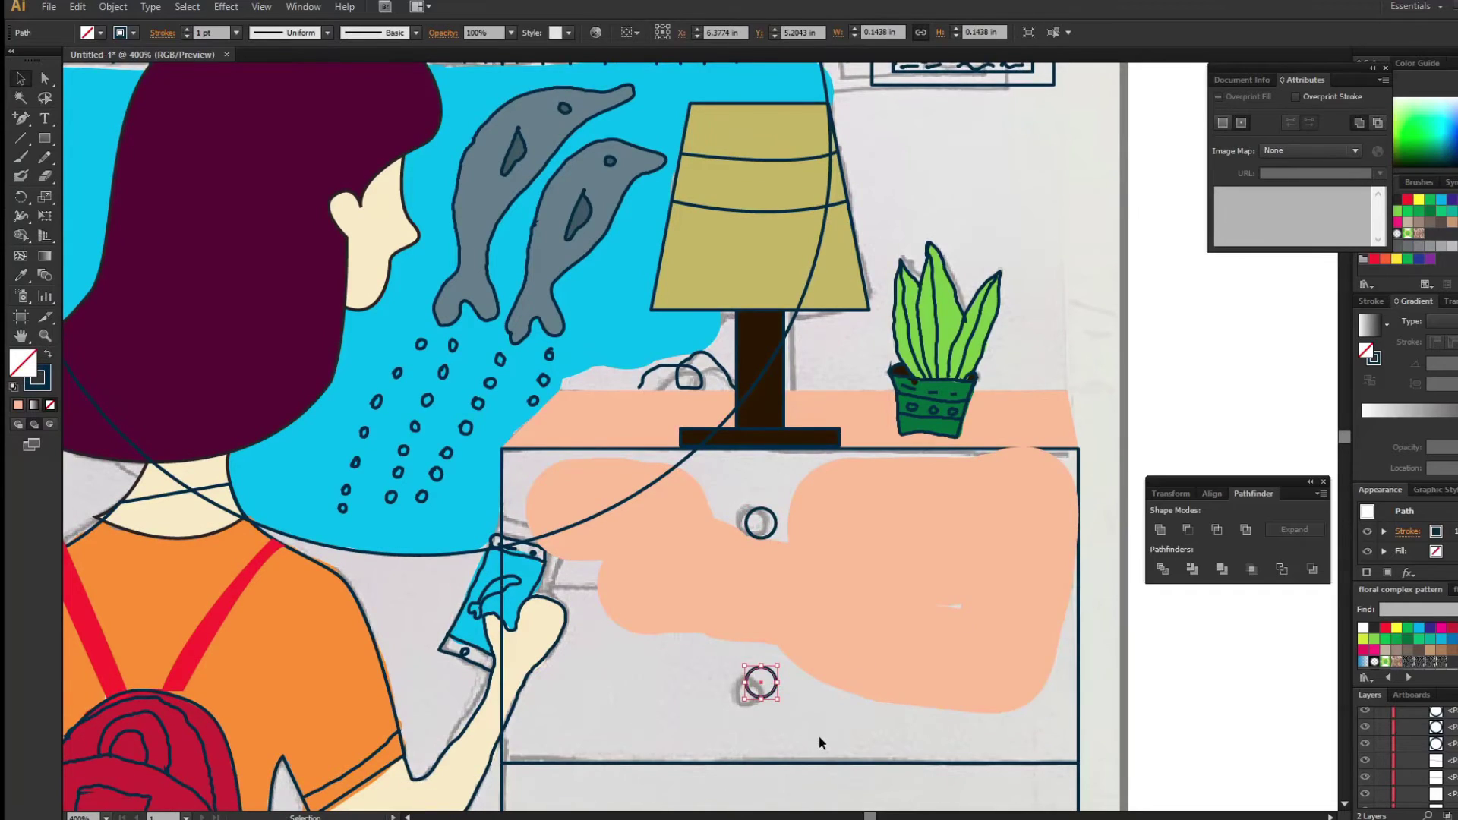
scroll(818, 743, down, 5)
shift+click(789, 126)
shift+click(789, 446)
shift+click(789, 644)
key(shift+x)
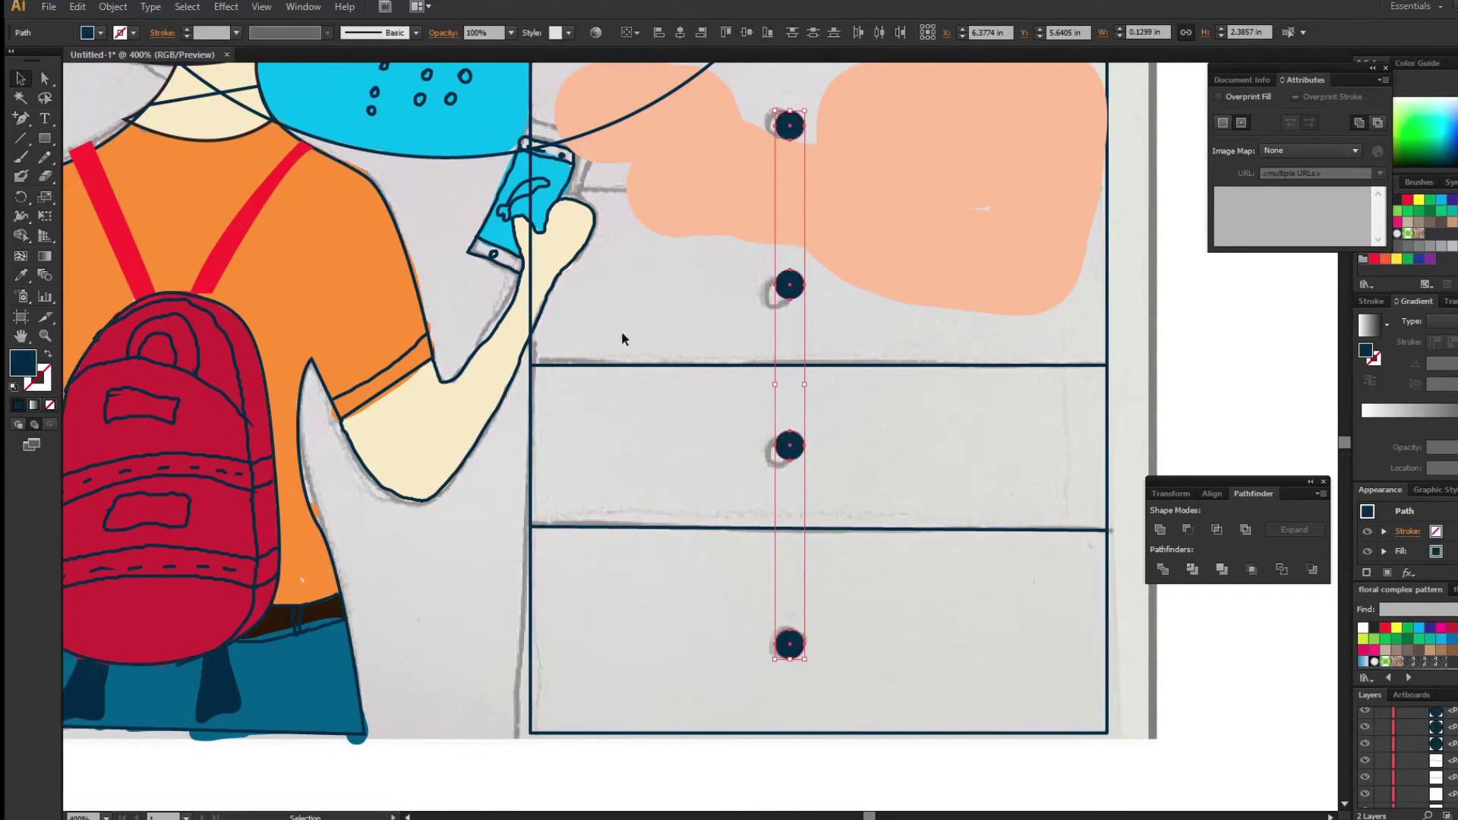
click(621, 338)
scroll(621, 339, up, 4)
Paint peach over the top drawer area, undoing strokes that cover the knob.
click(20, 175)
drag(661, 342, 965, 440)
key(ctrl+z)
key(i)
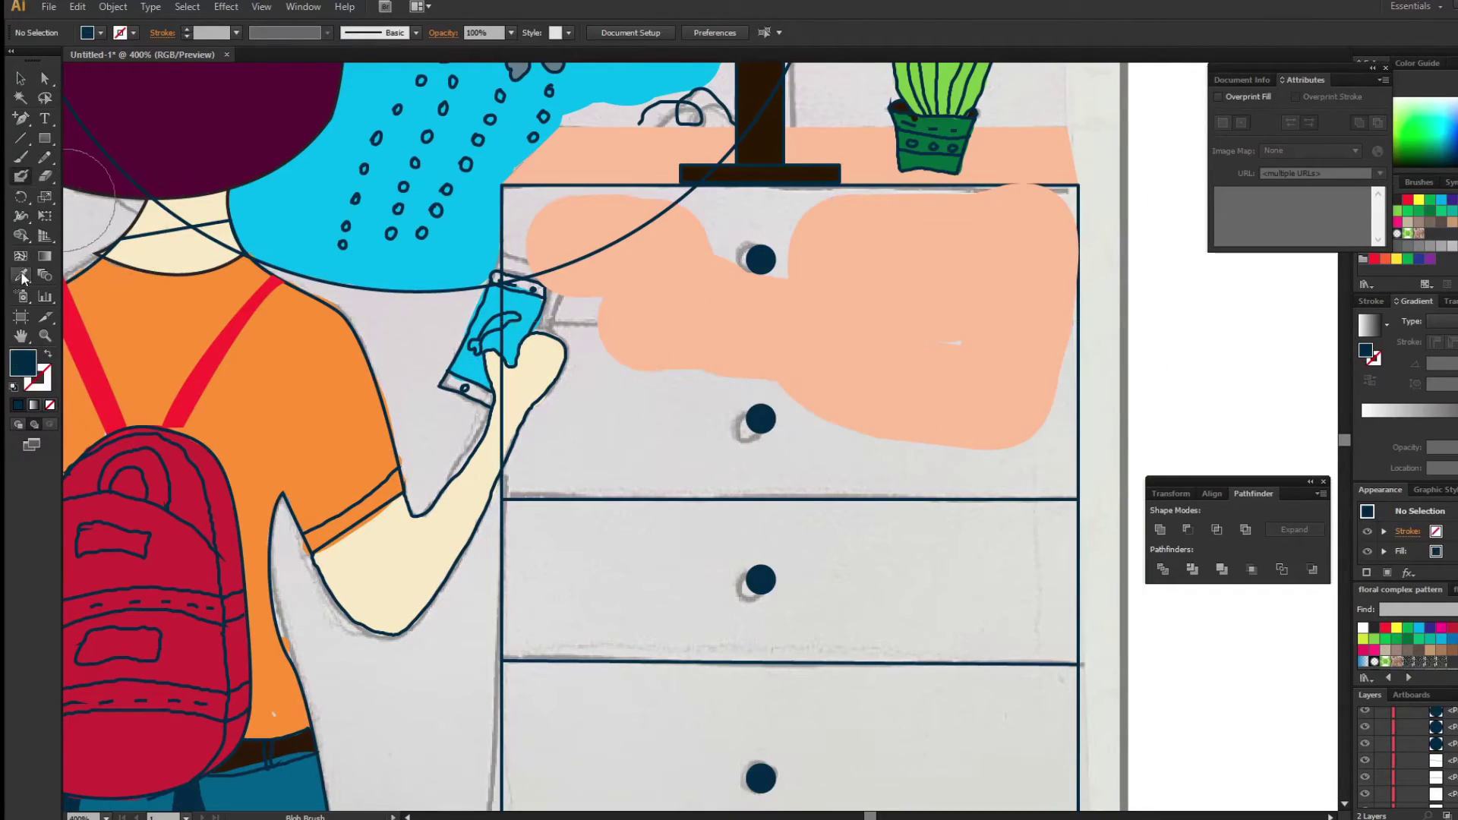
click(653, 242)
drag(699, 289, 1048, 224)
key(ctrl+z)
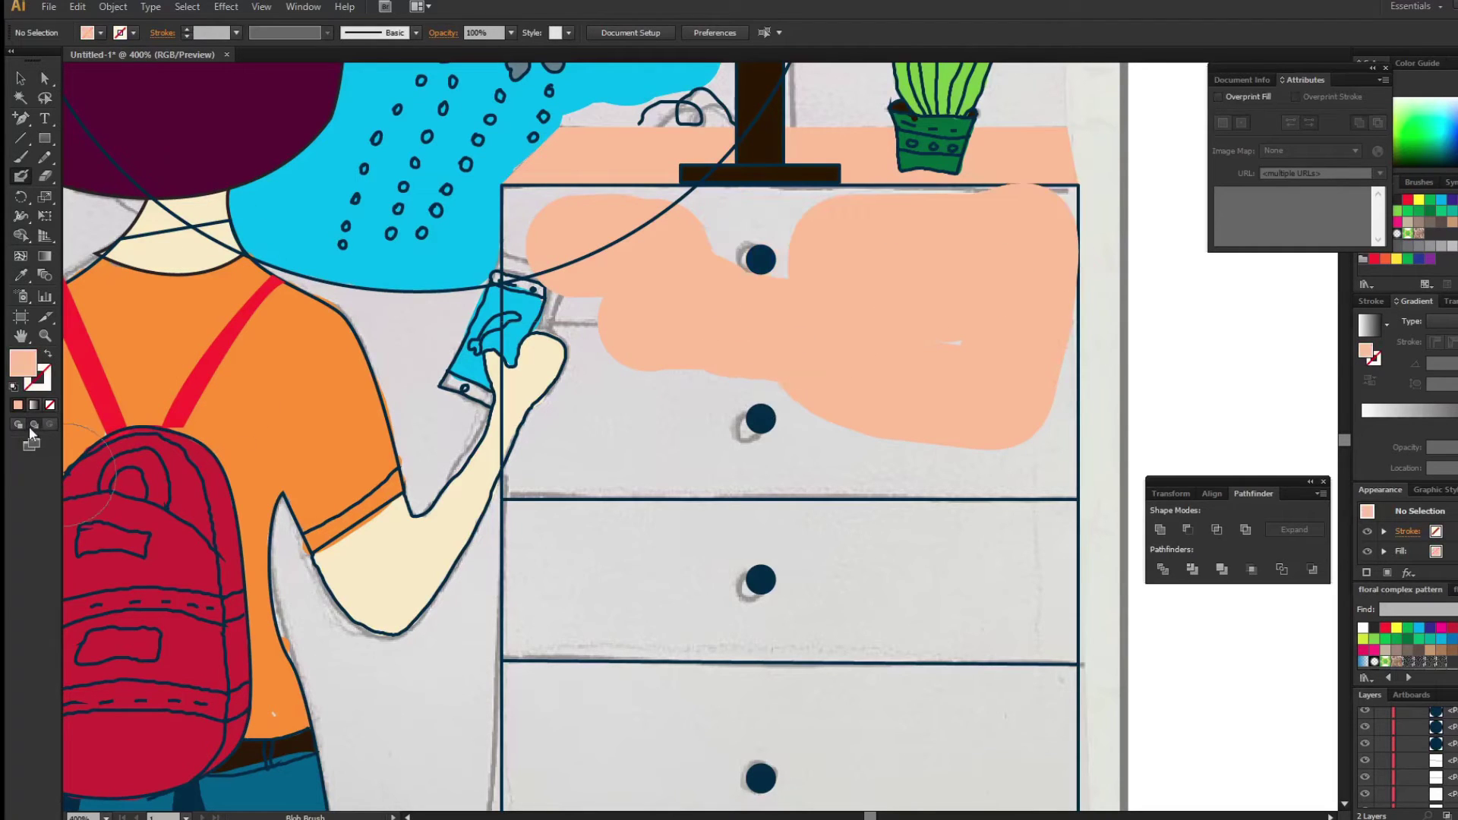
key(ctrl+z)
Sample the peach colour and paint over a drawer, then undo the stroke.
key(ctrl+z)
key(ctrl+z)
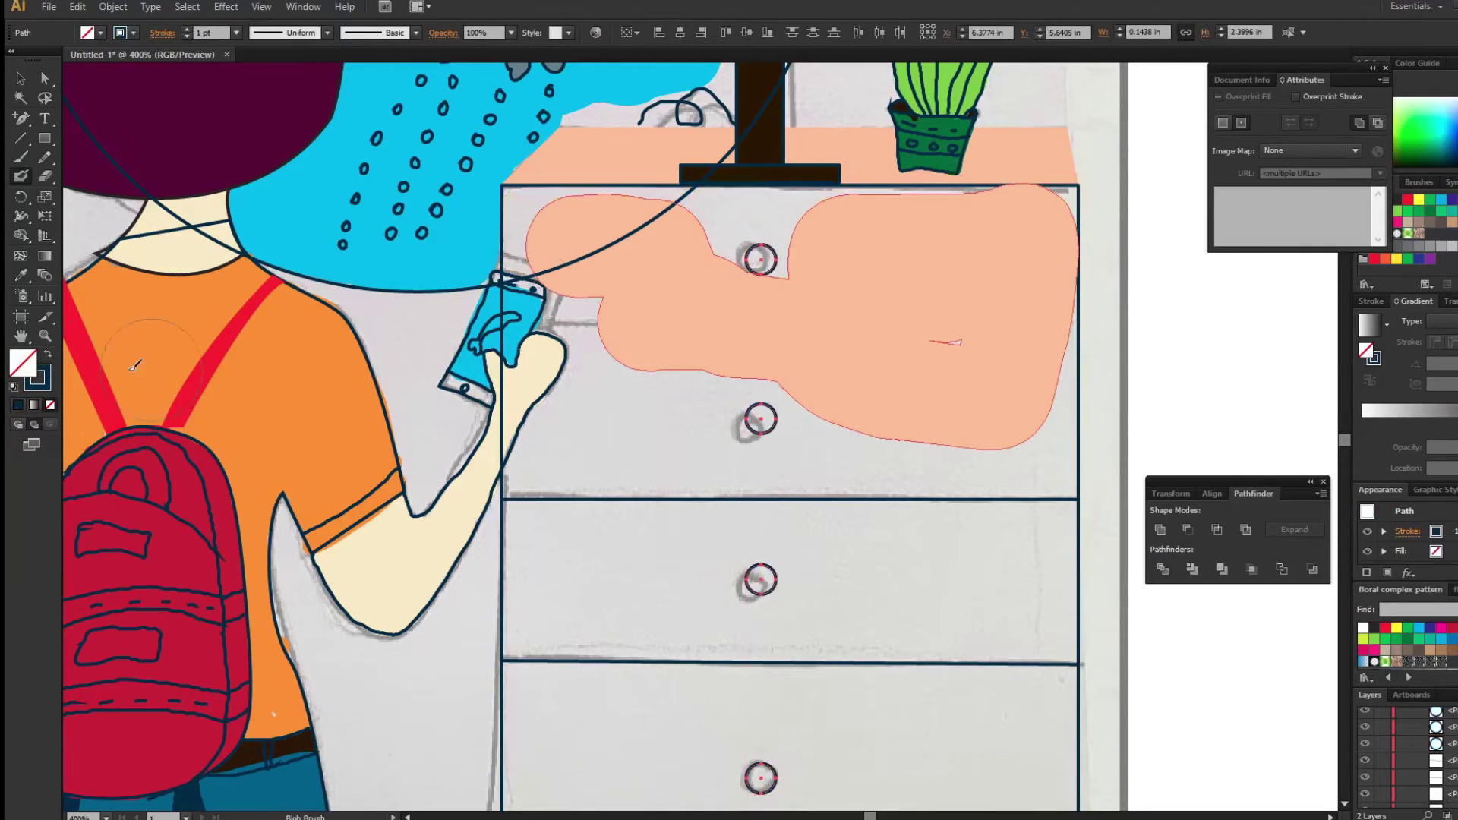
drag(599, 410, 641, 600)
key(ctrl+z)
key(i)
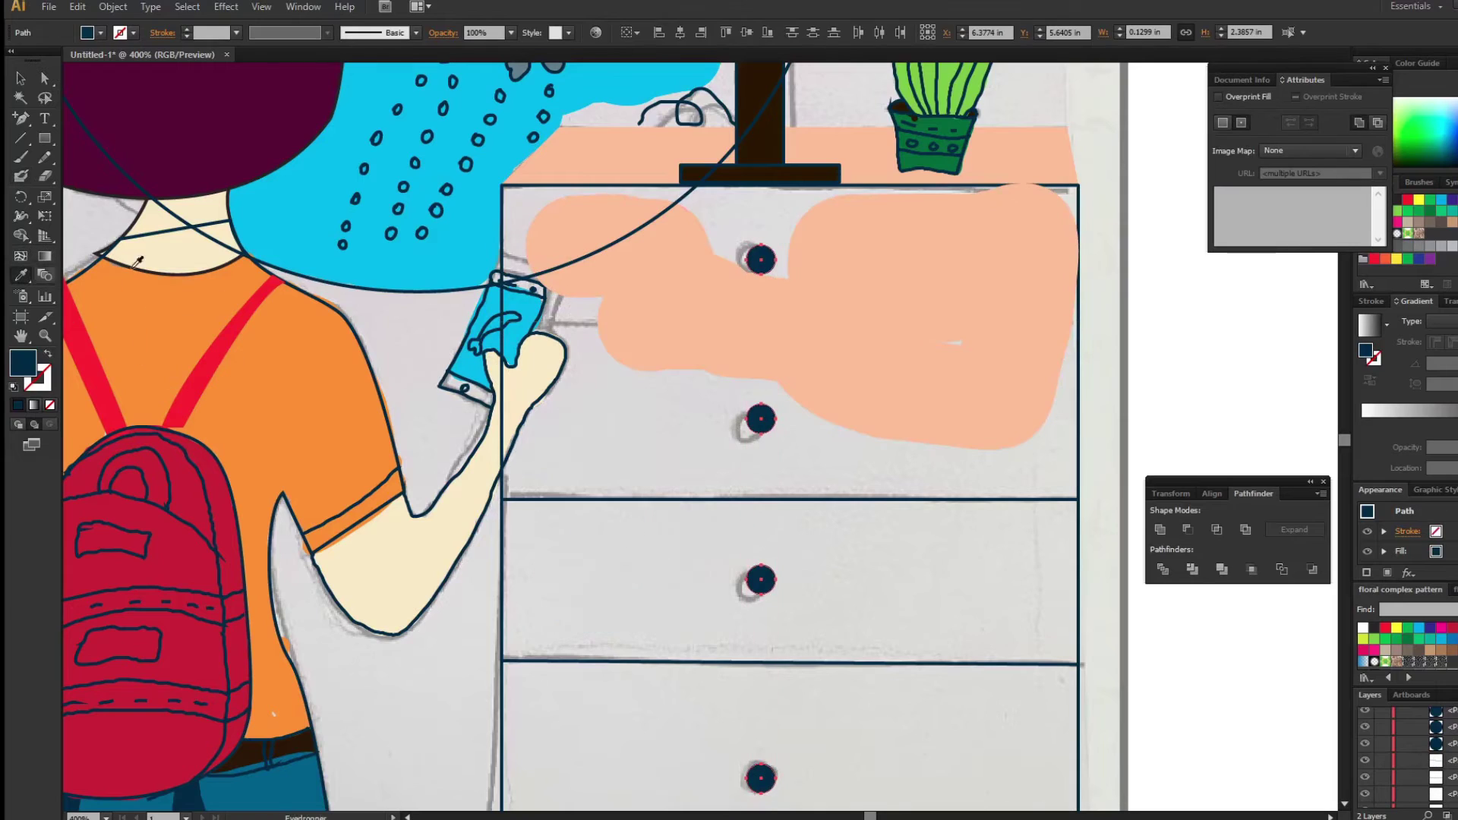
click(668, 334)
click(21, 176)
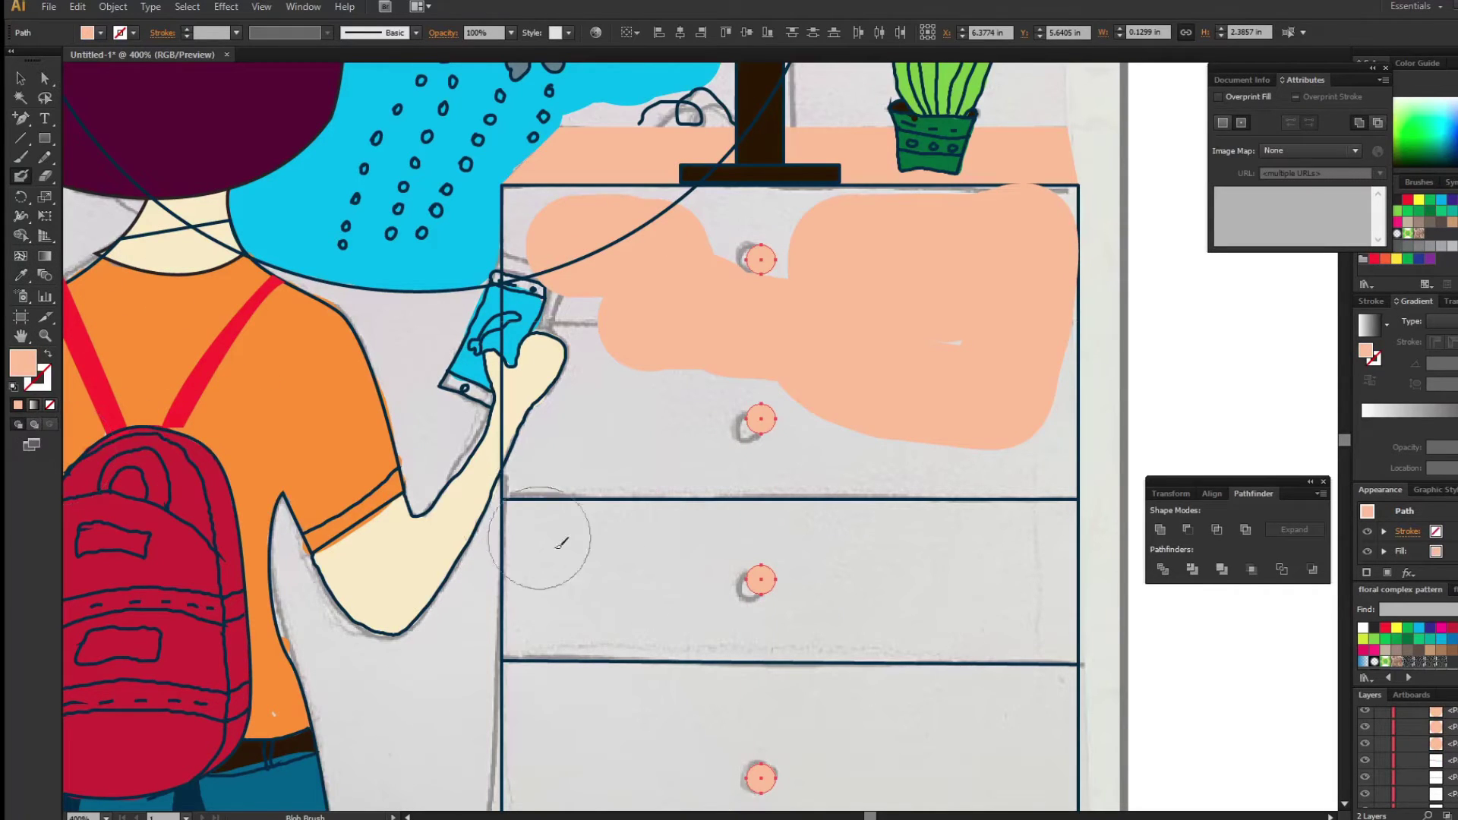
drag(661, 600, 675, 532)
key(ctrl+z)
key(ctrl+z)
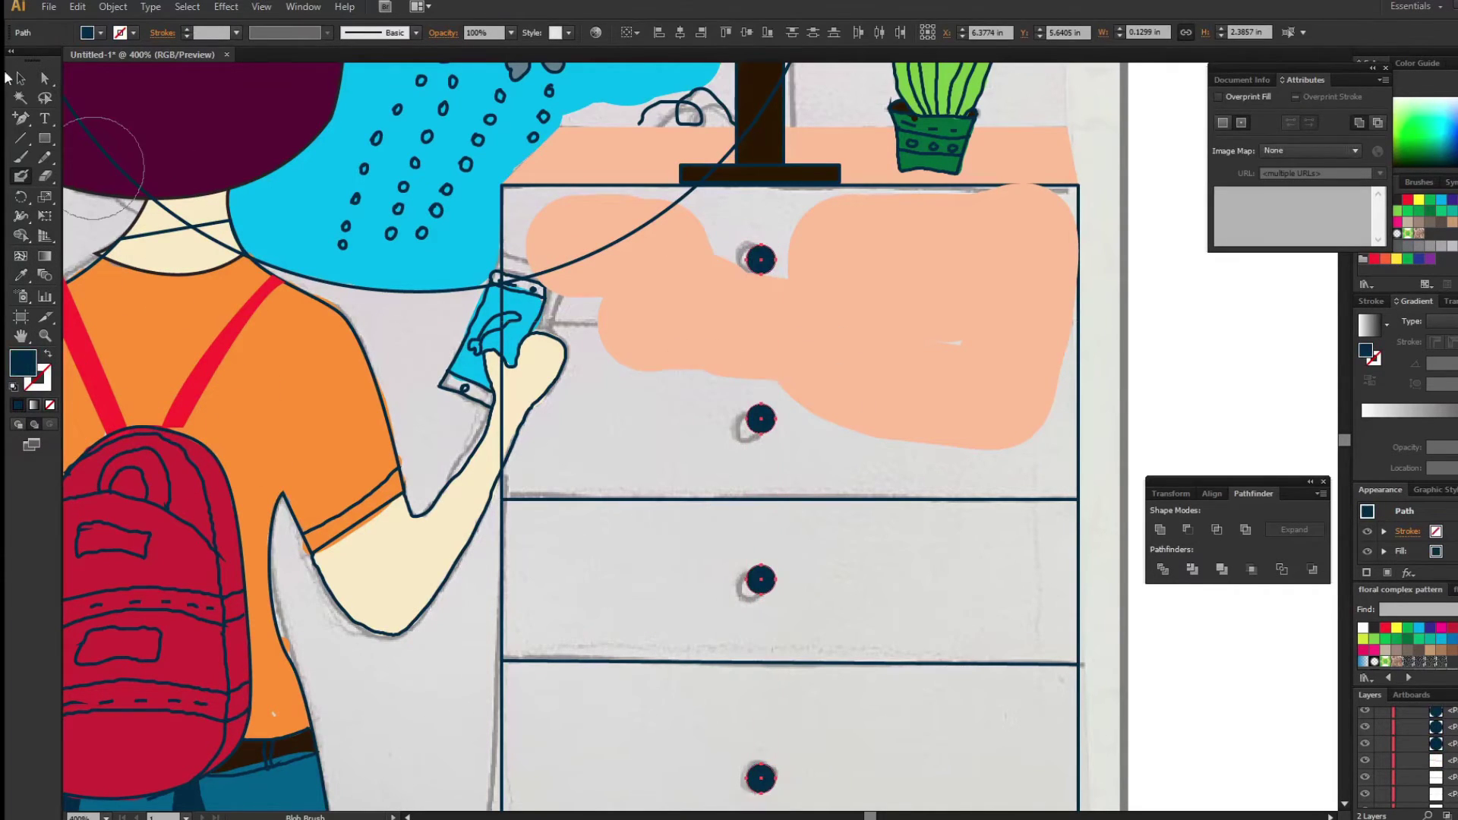
Fill the dresser front rectangle peach and add a divider line copy brought to front.
click(21, 78)
click(954, 495)
key(i)
click(874, 319)
key(v)
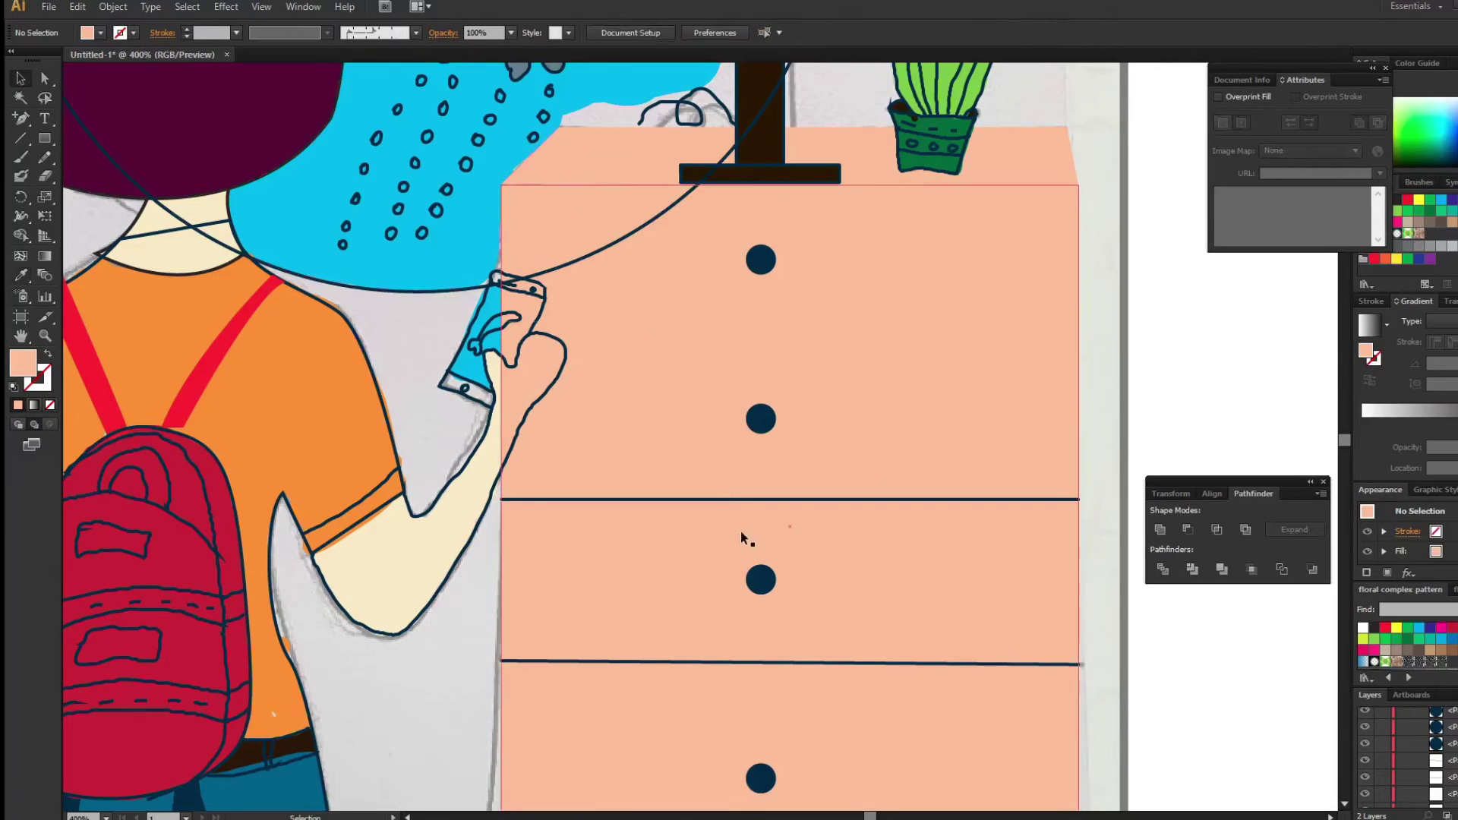
mouse_move(731, 497)
mouse_down()
mouse_move(732, 324)
mouse_move(731, 340)
mouse_up()
right_click(879, 335)
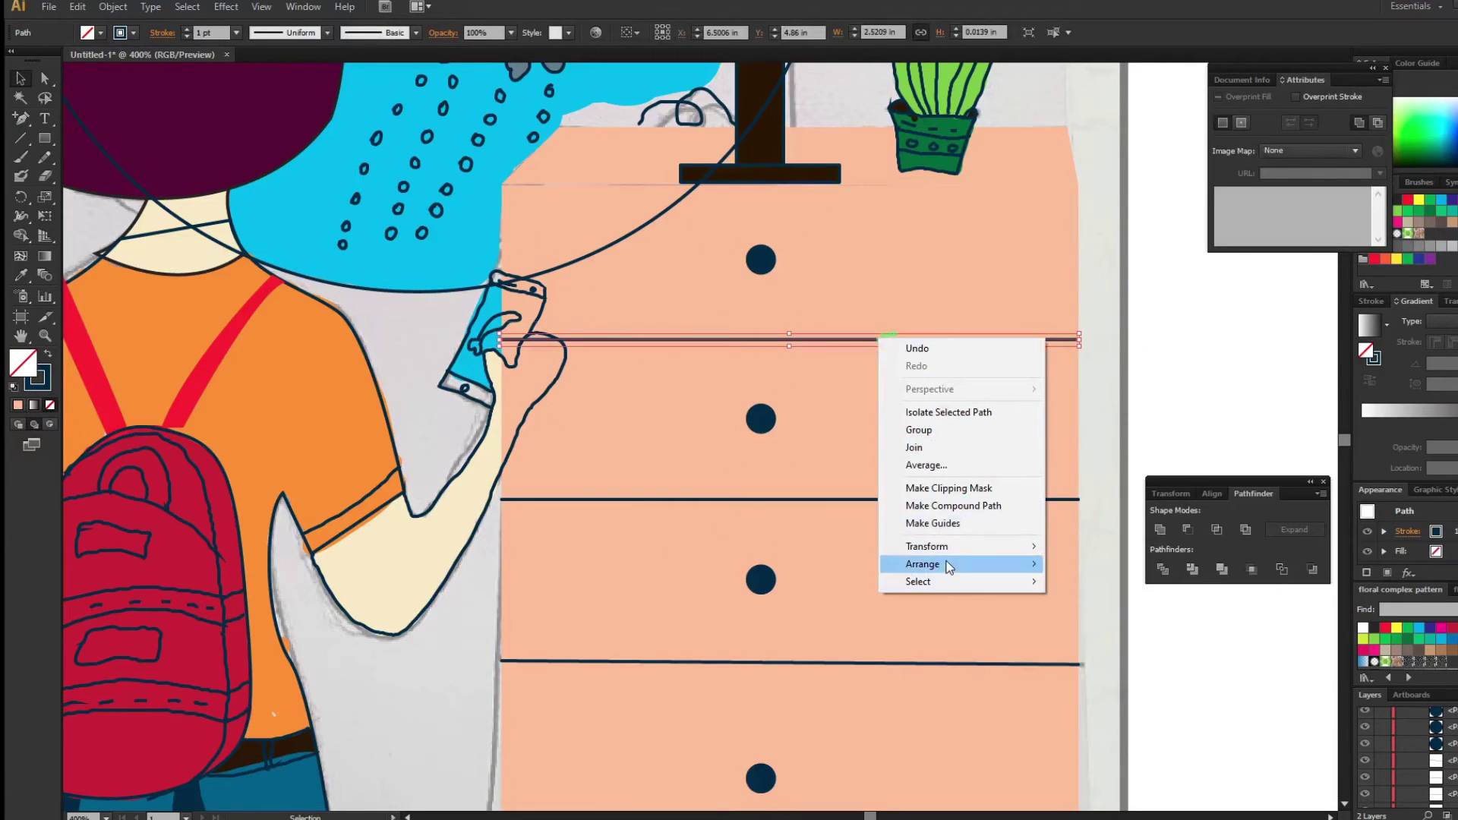
click(1101, 560)
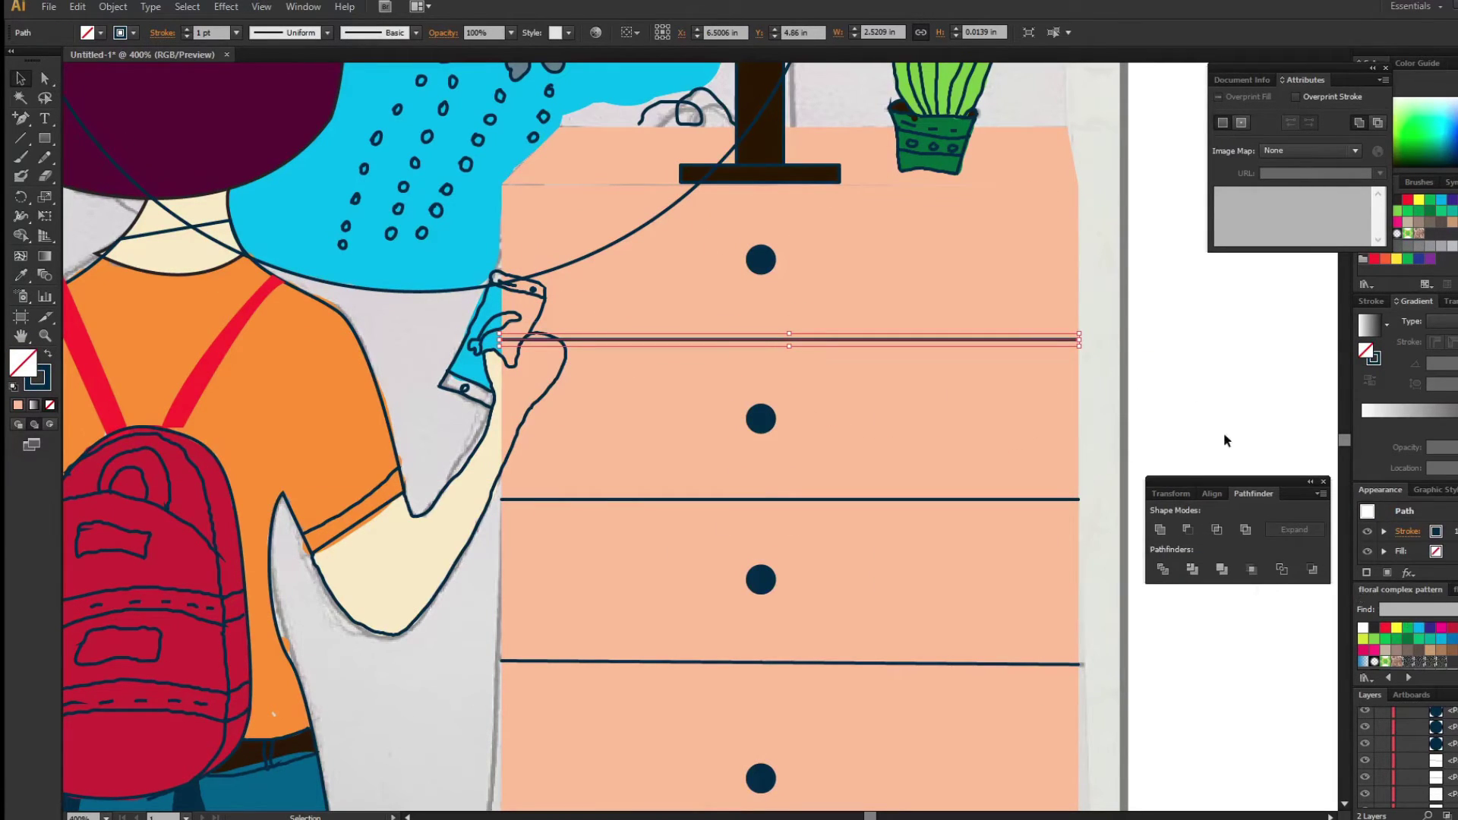
Send the peach dresser backward behind the hand and phone, then refit the view.
click(573, 434)
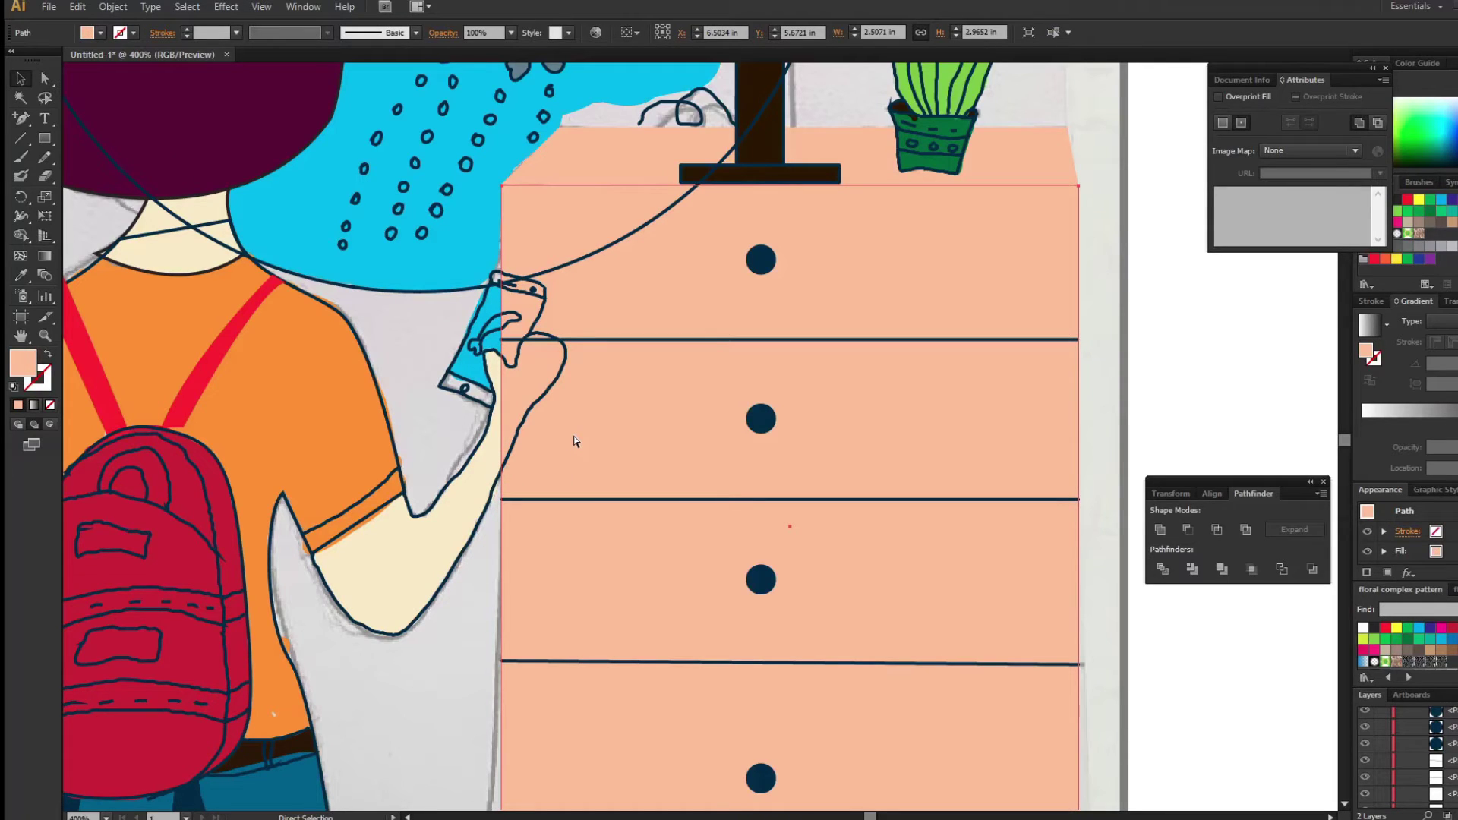
key(ctrl+[)
click(1183, 389)
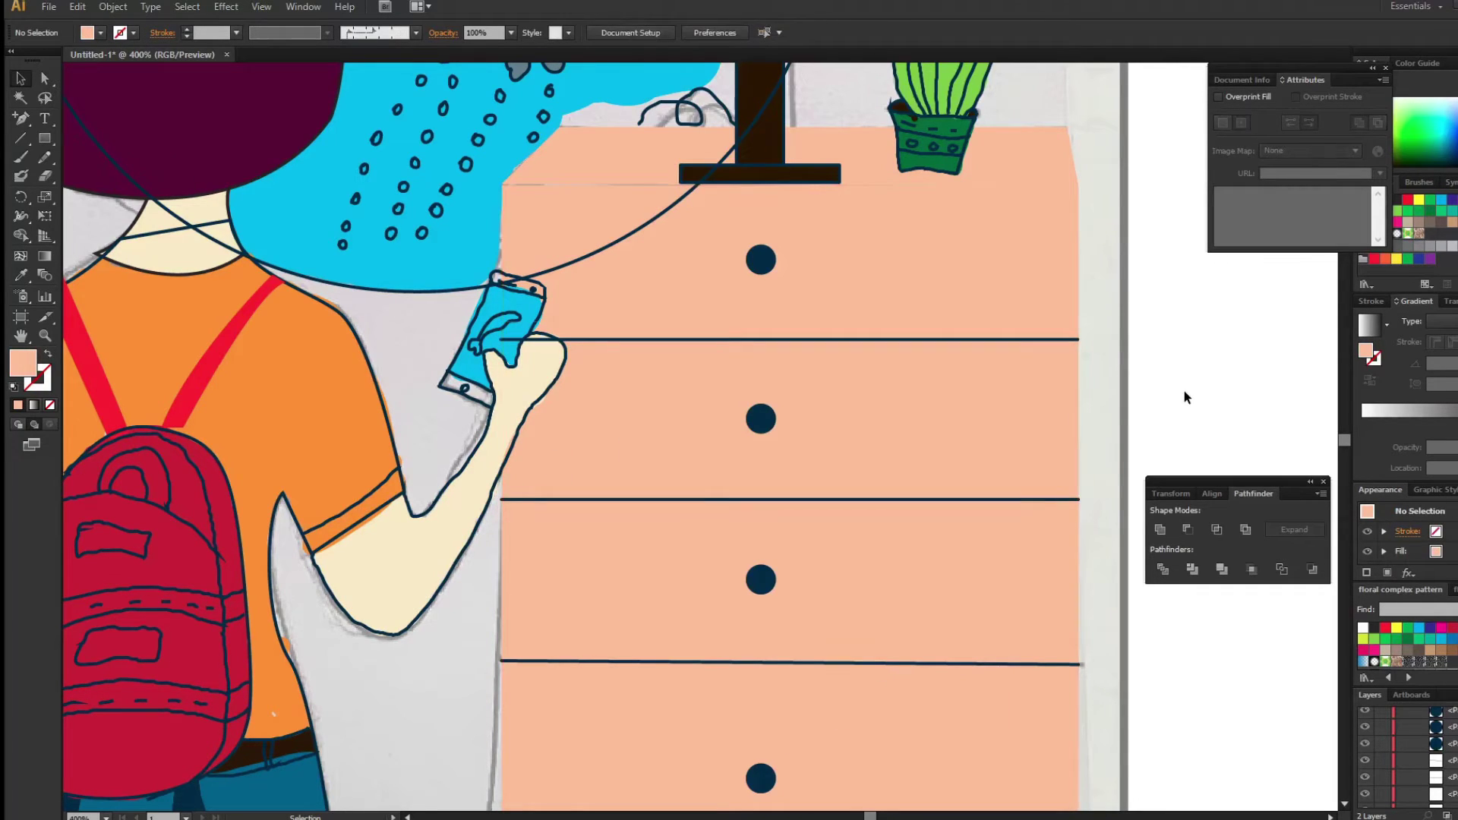
key(ctrl+0)
key(i)
key(ctrl+equal)
key(ctrl+equal)
key(ctrl+equal)
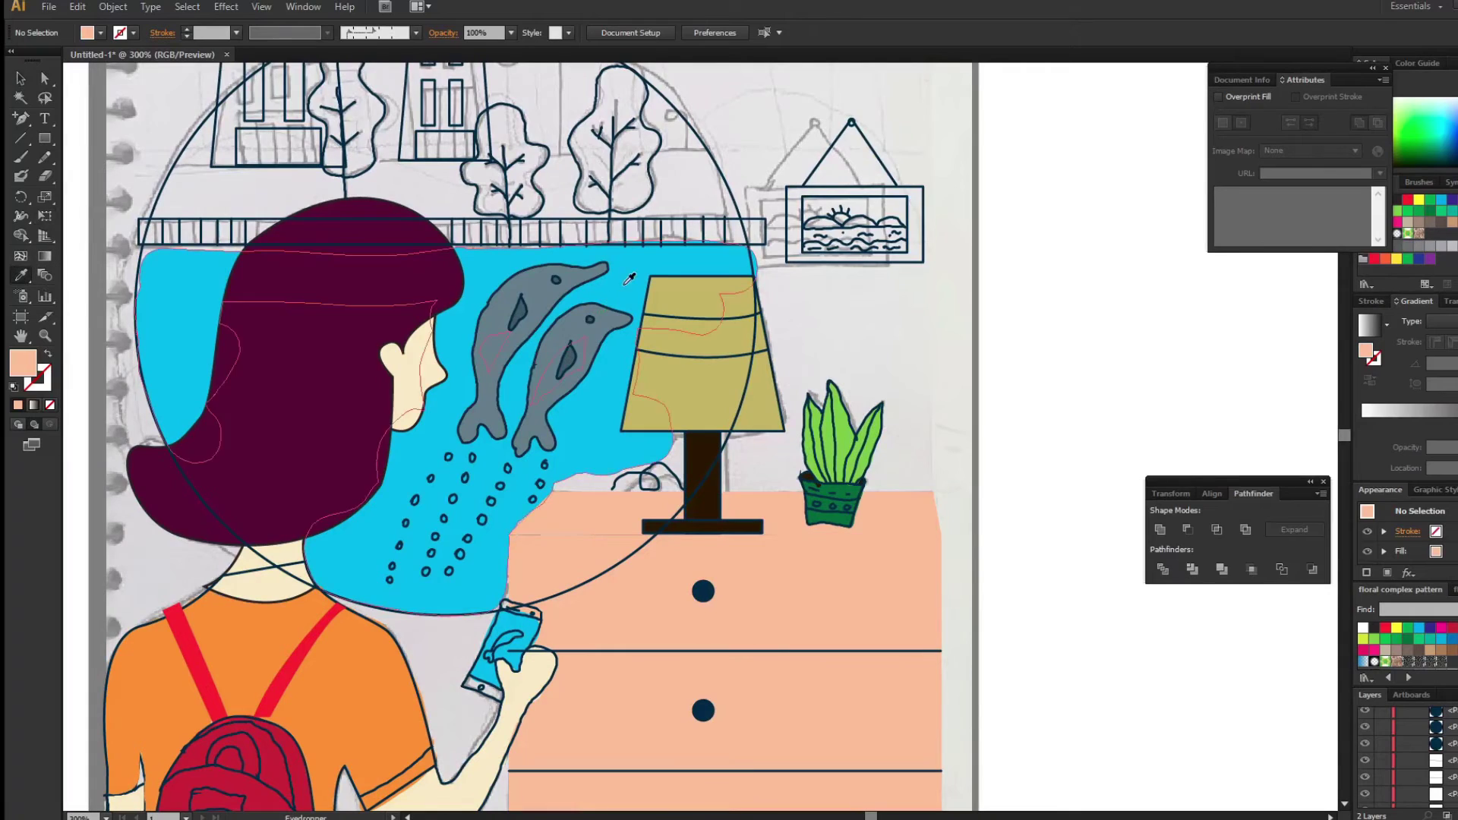
Enlarge the Blob Brush and paint light green inside the three skyline tree outlines.
click(630, 278)
key(shift+b)
key(shift+x)
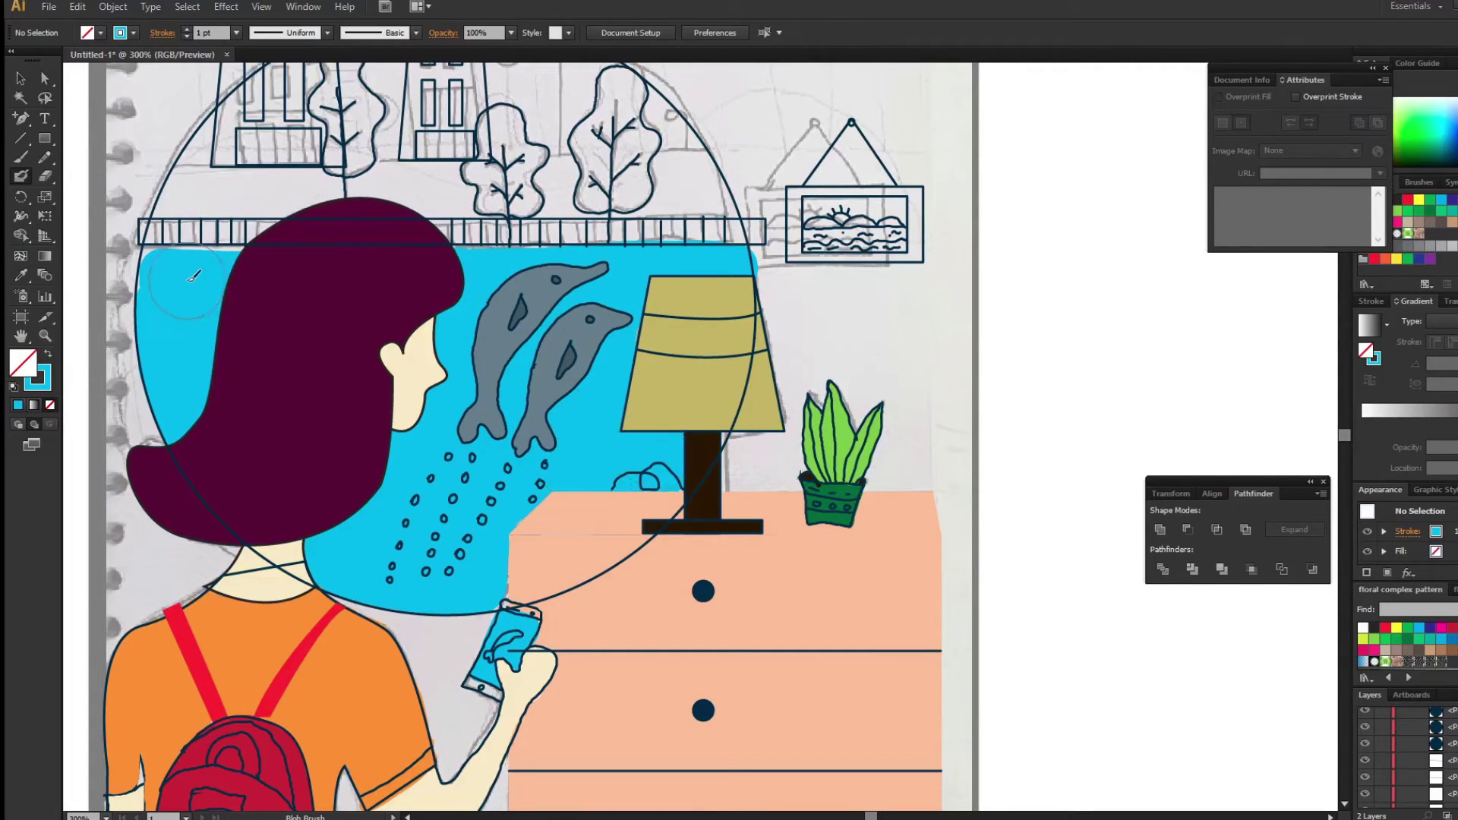
key(bracketright)
key(bracketright)
key(bracketright)
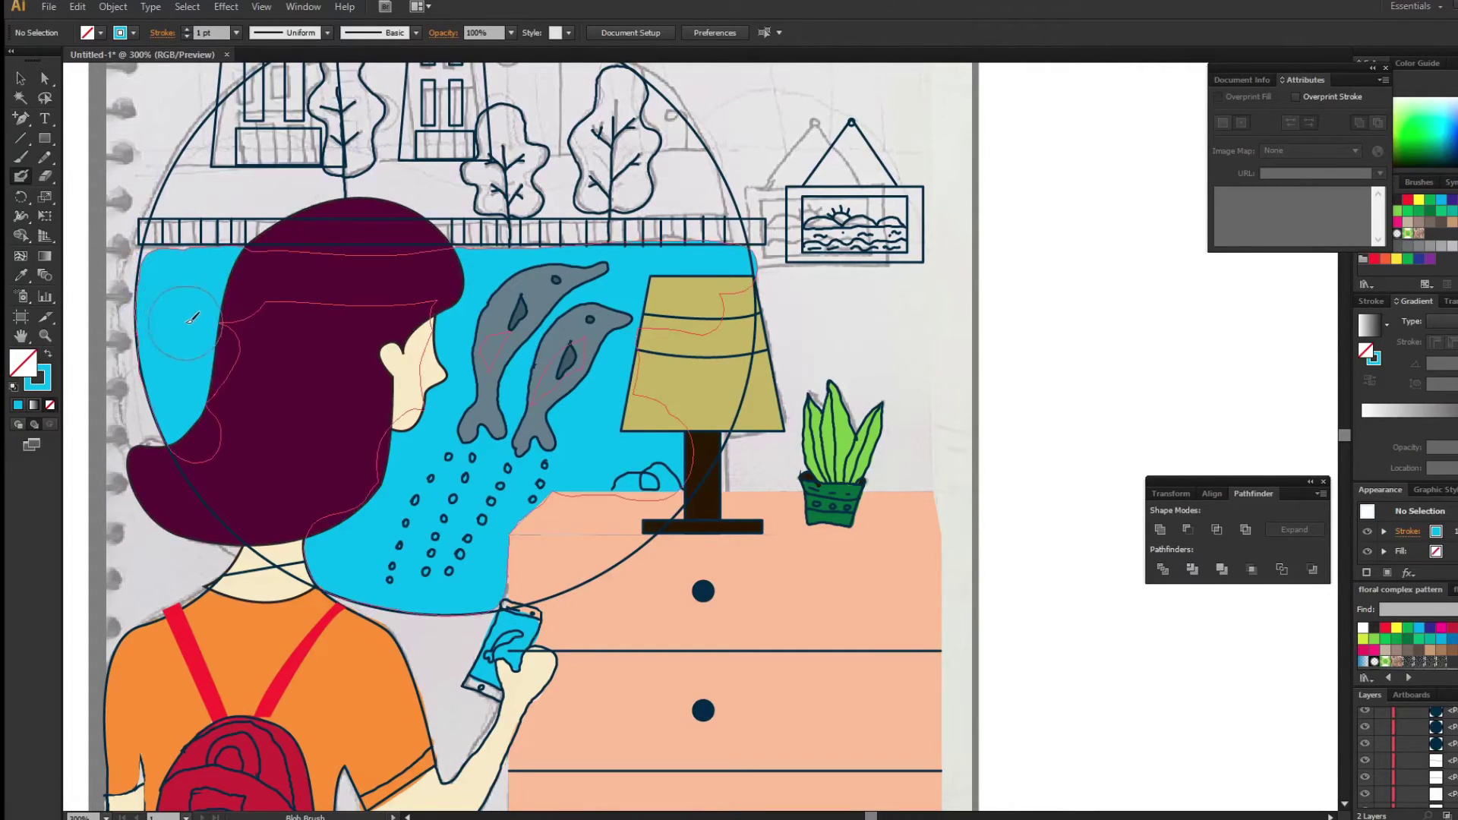
drag(913, 357, 894, 588)
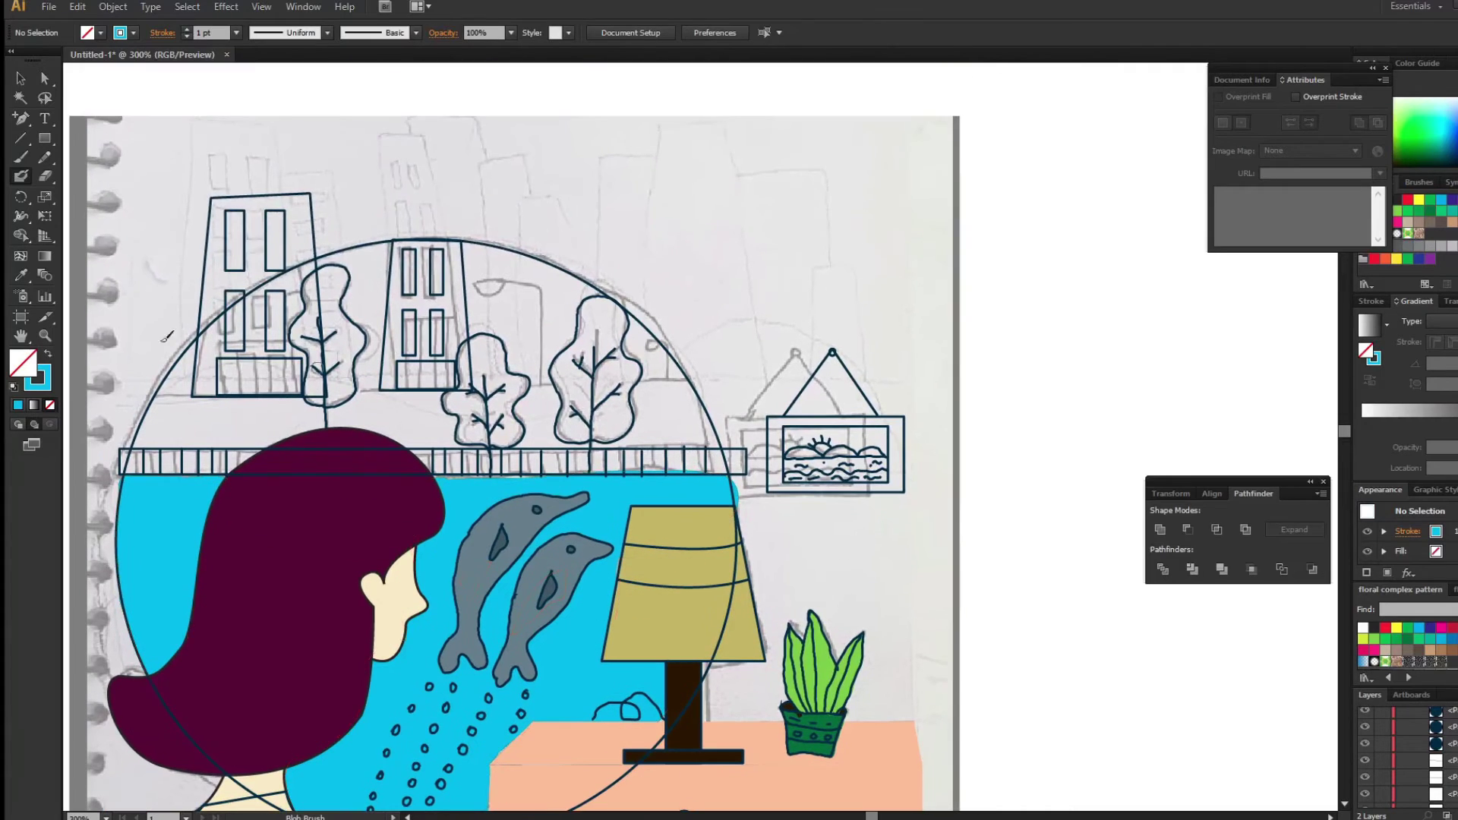
drag(591, 393, 590, 320)
key(shift+x)
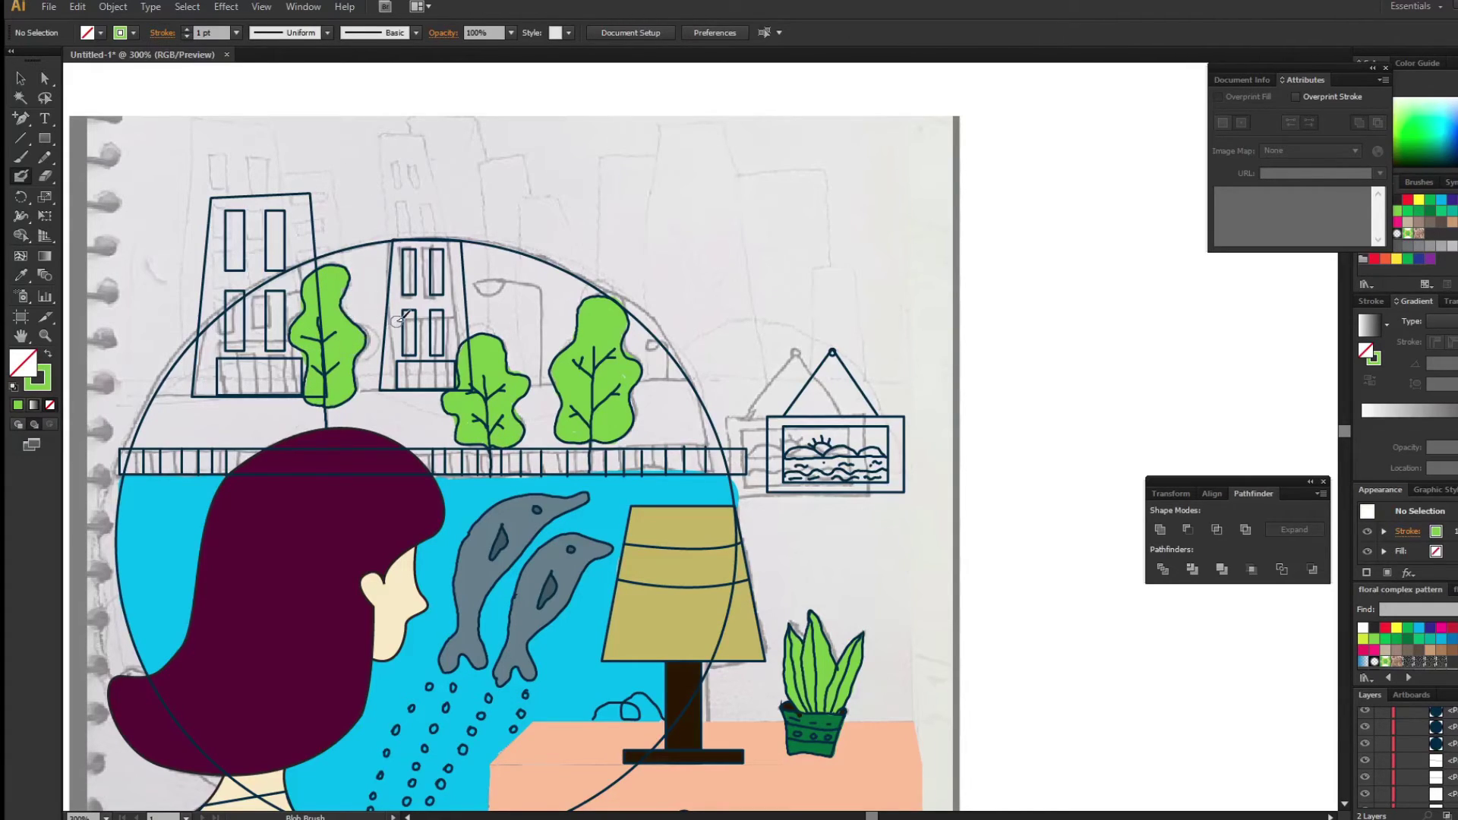
Fill both buildings pale sage green, sampling the colour onto the second one.
key(v)
click(256, 195)
click(1444, 248)
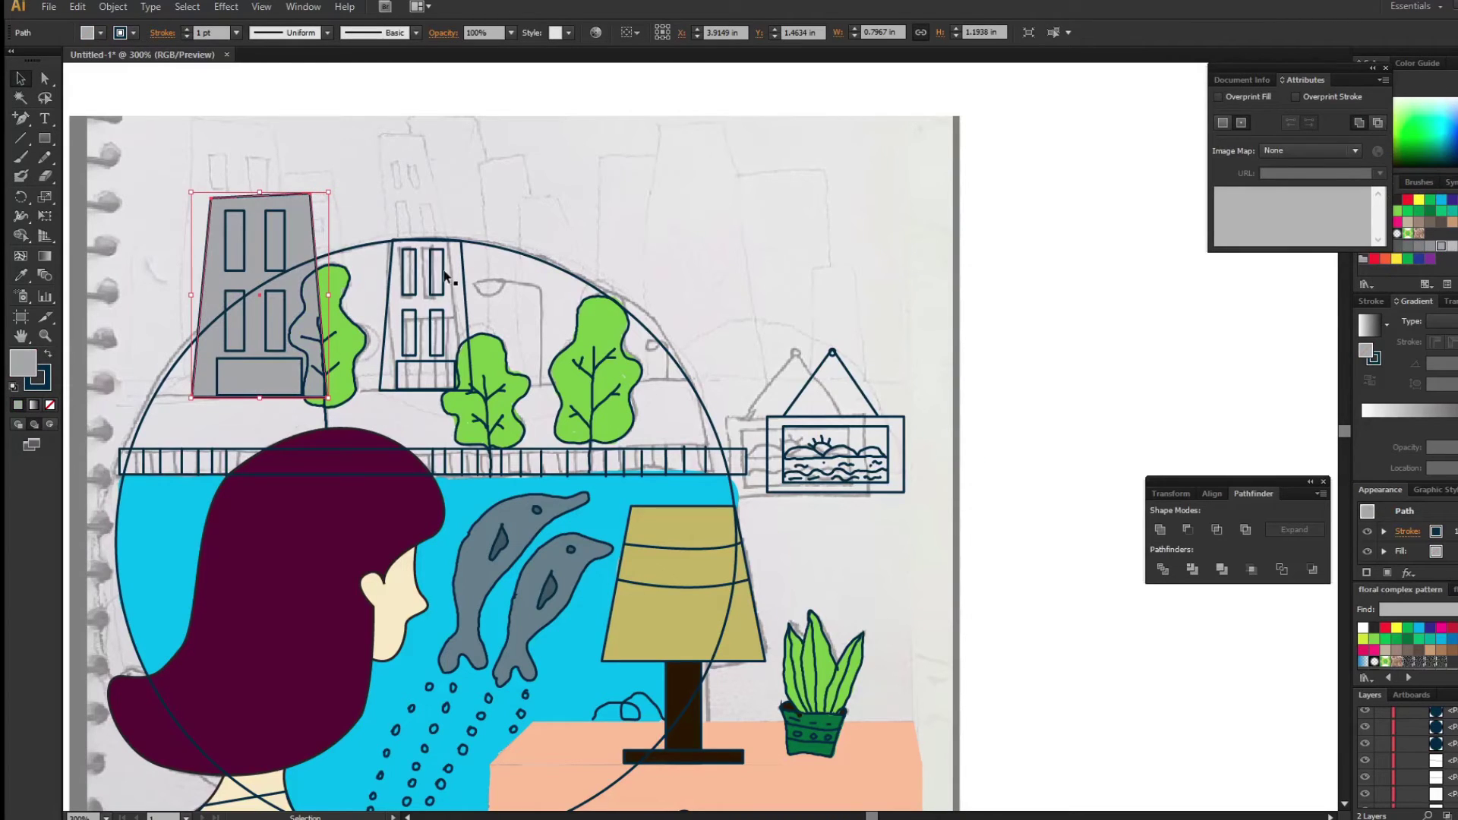
double_click(24, 372)
drag(129, 622, 131, 609)
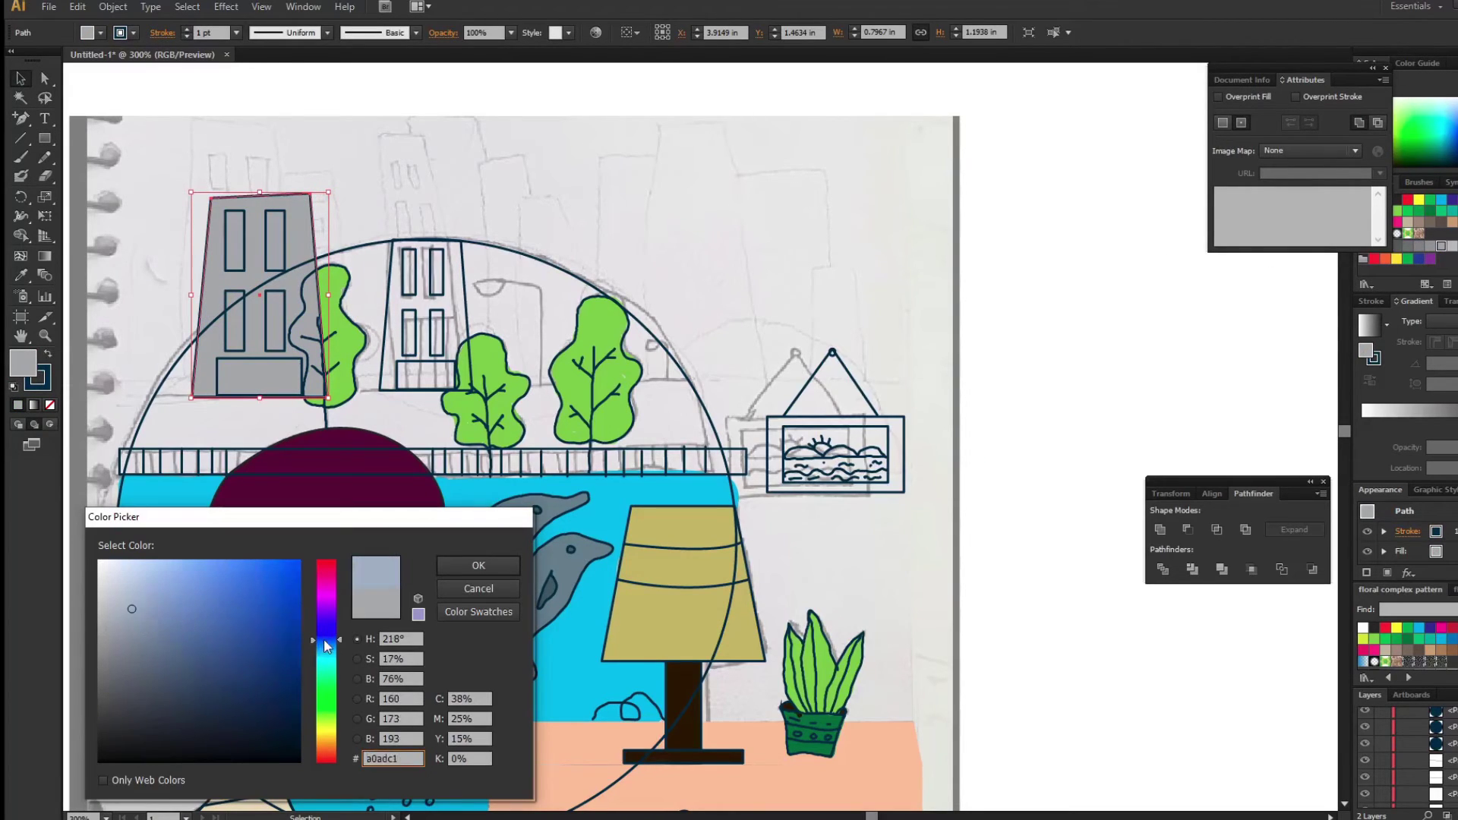
click(326, 684)
click(478, 566)
click(426, 251)
key(i)
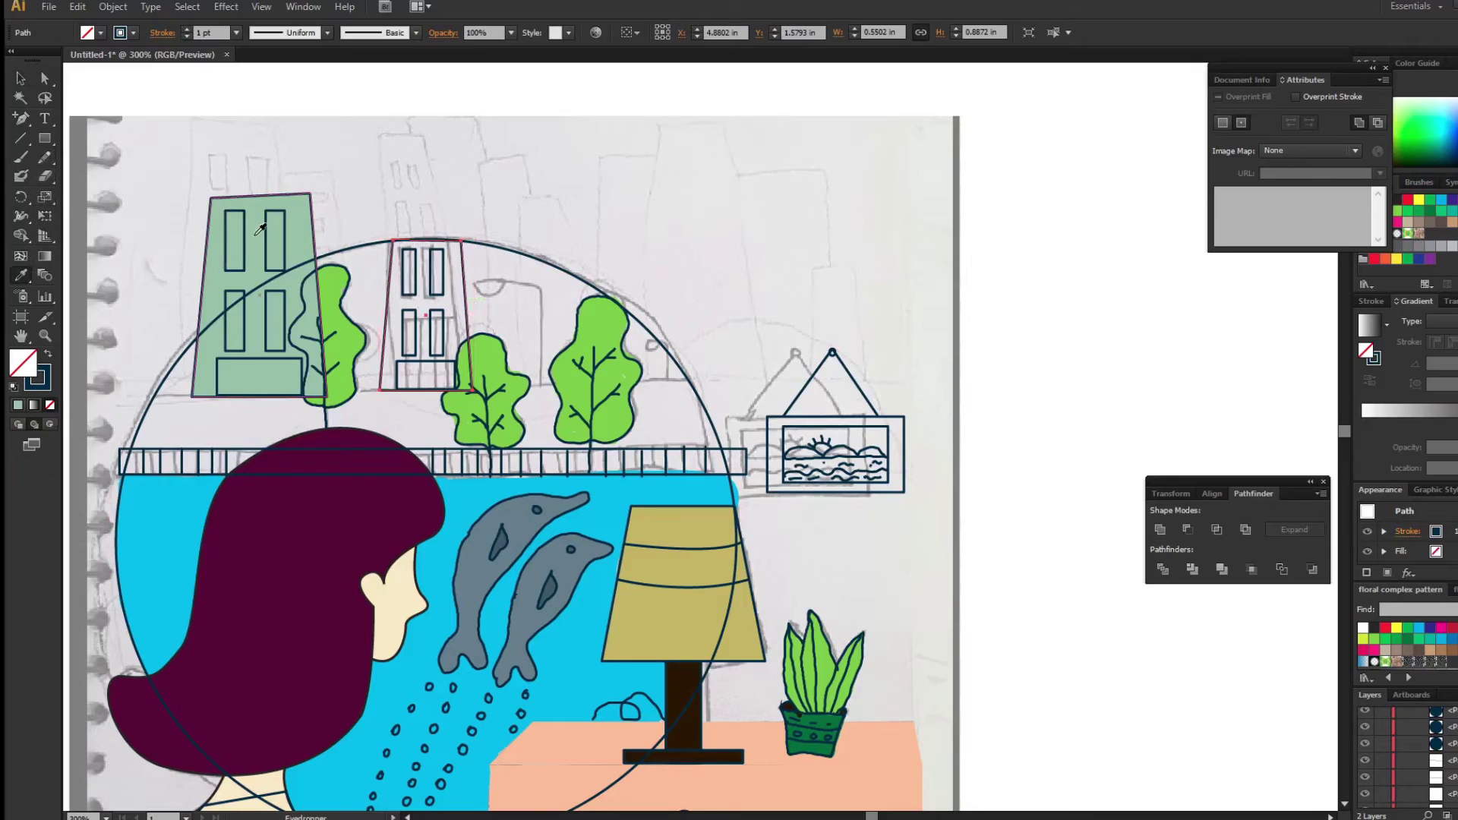
click(303, 304)
key(v)
Draw an unfilled street lamp path with a curved arm and a post down to the railing.
key(p)
click(474, 285)
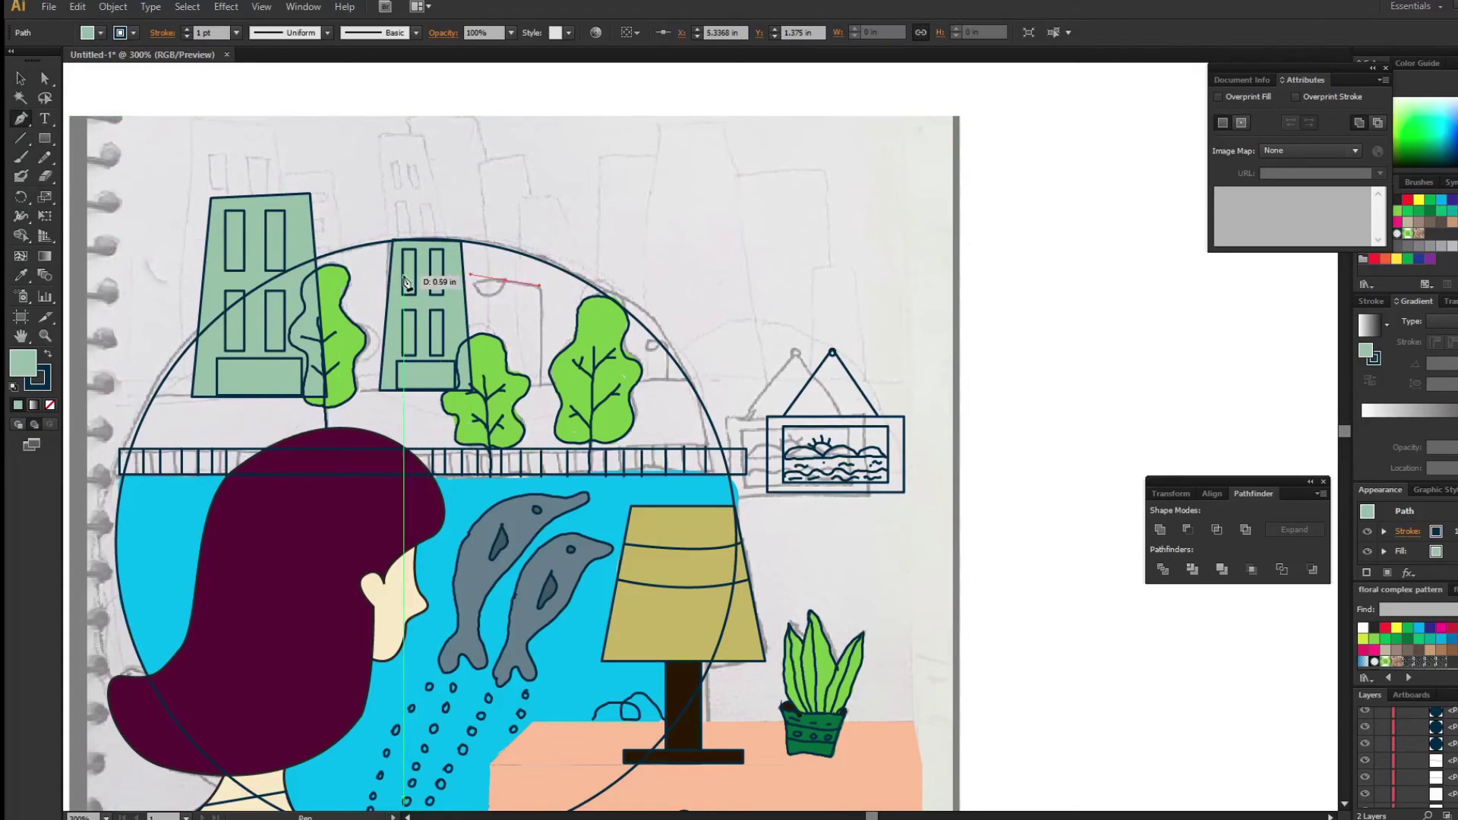
key(slash)
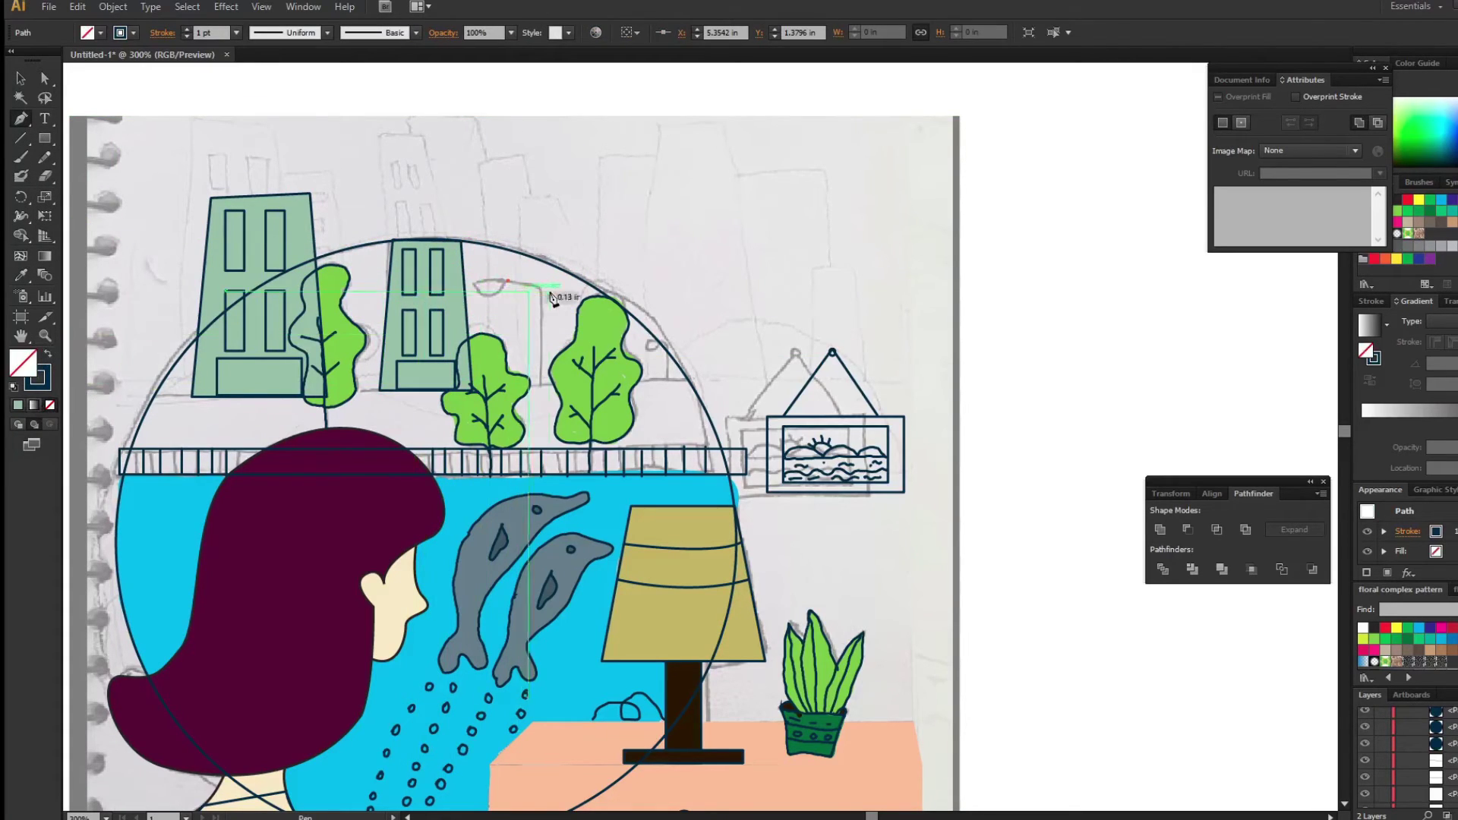
drag(540, 290, 544, 388)
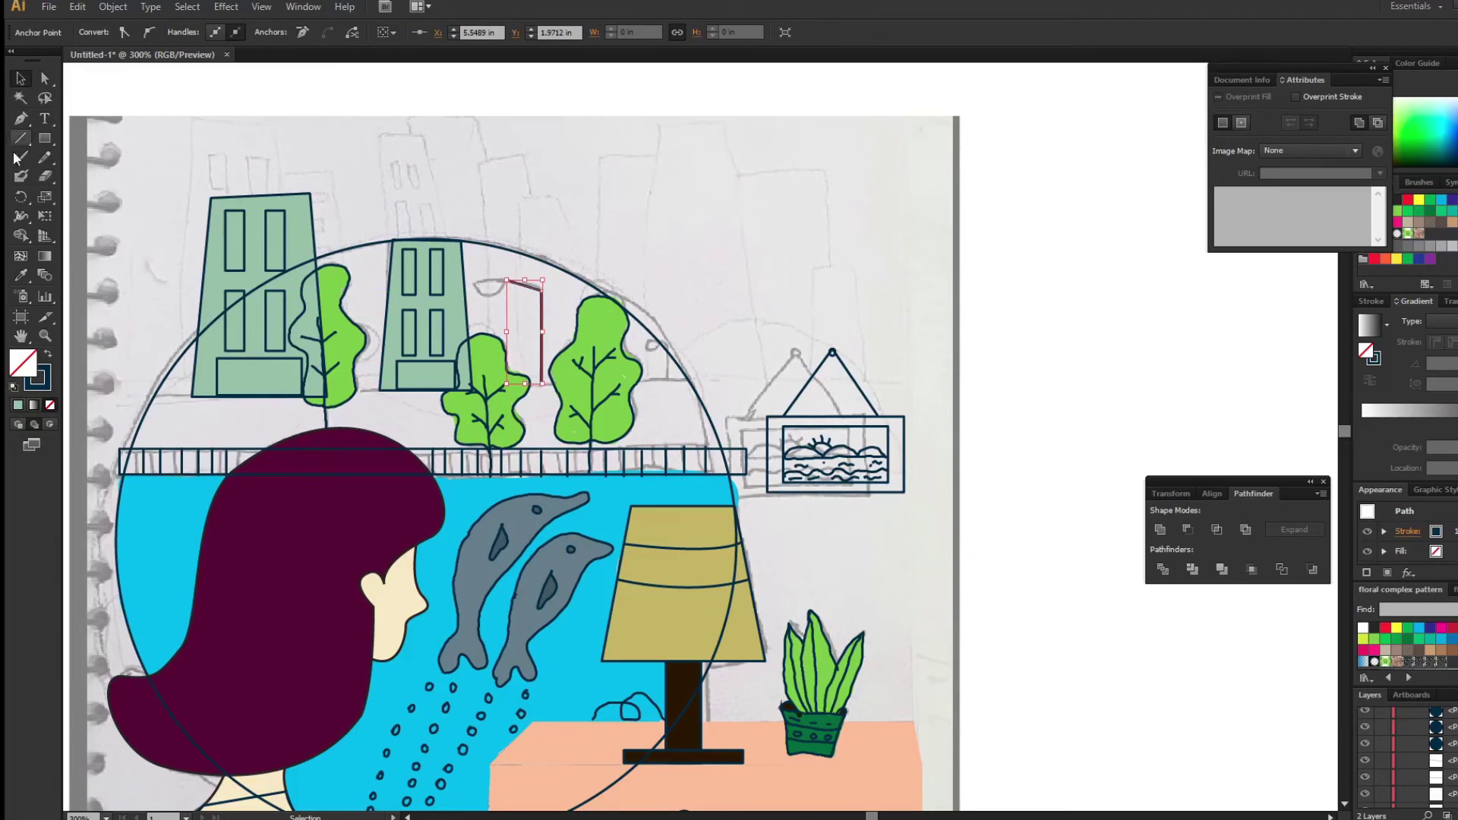
drag(45, 138, 83, 177)
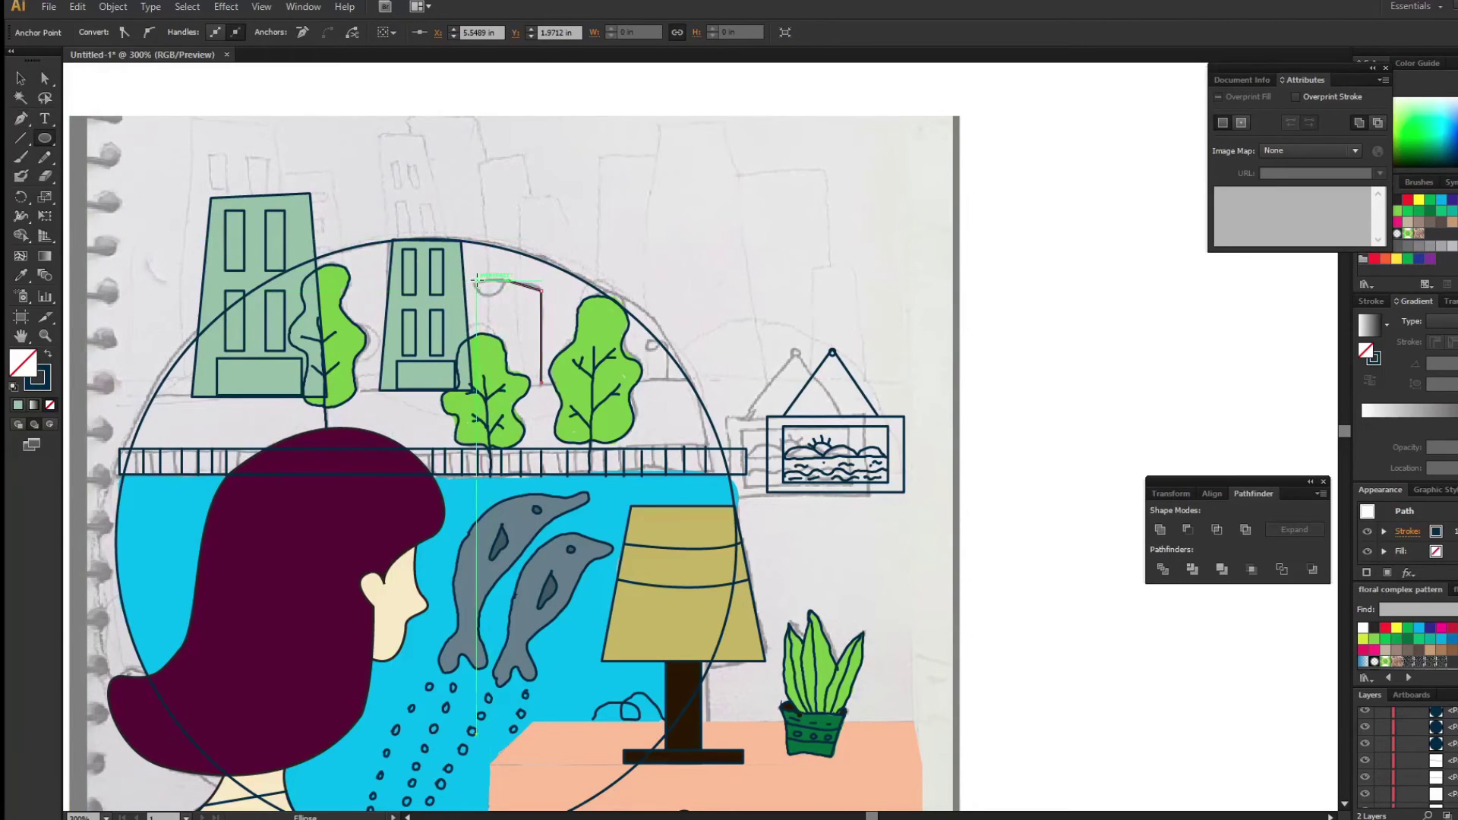
Add a small round lamp head, nudge it down, and fill it yellow.
drag(477, 280, 511, 311)
key(v)
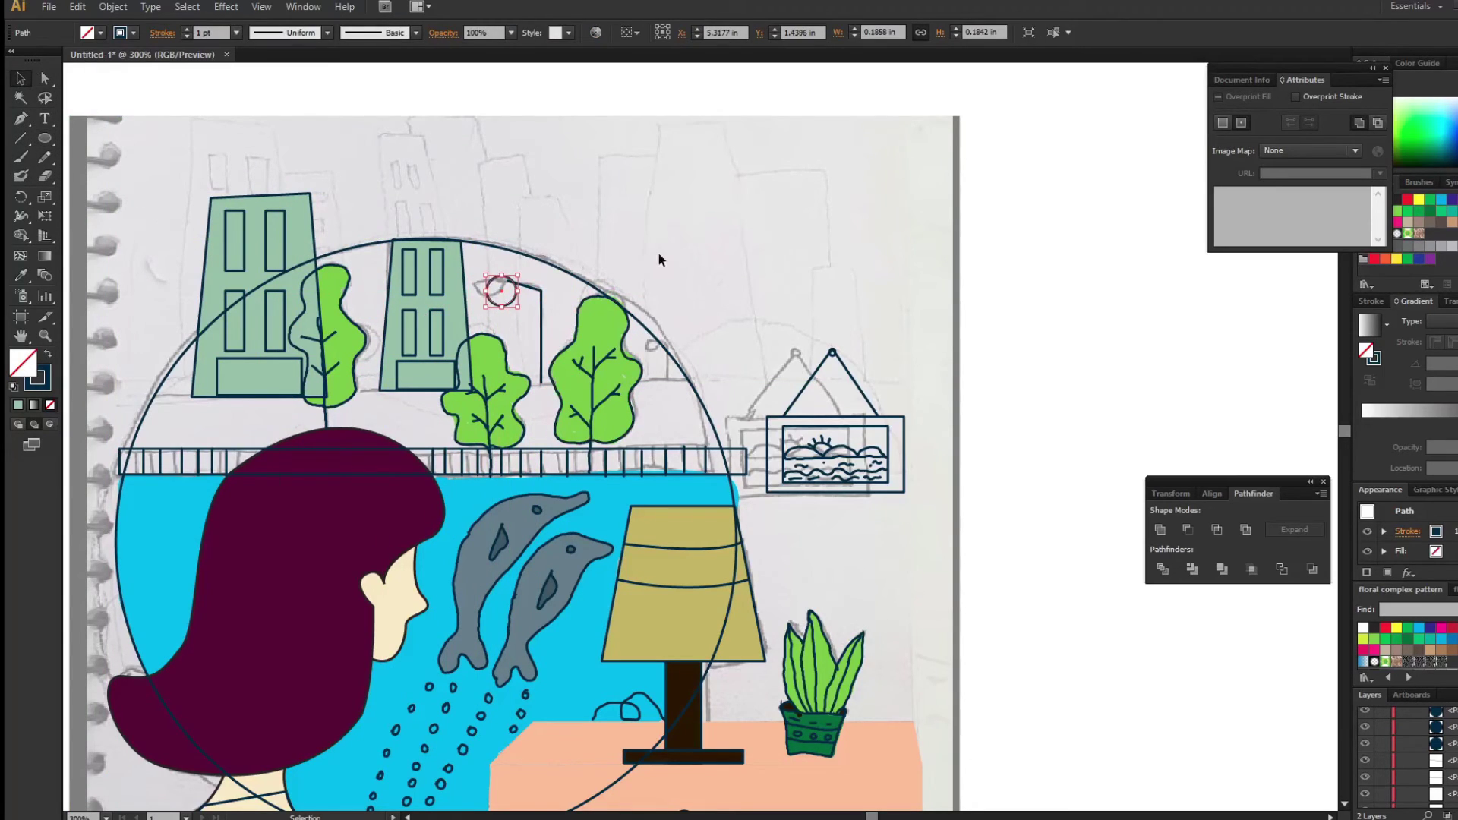
key(Down)
click(47, 354)
double_click(23, 363)
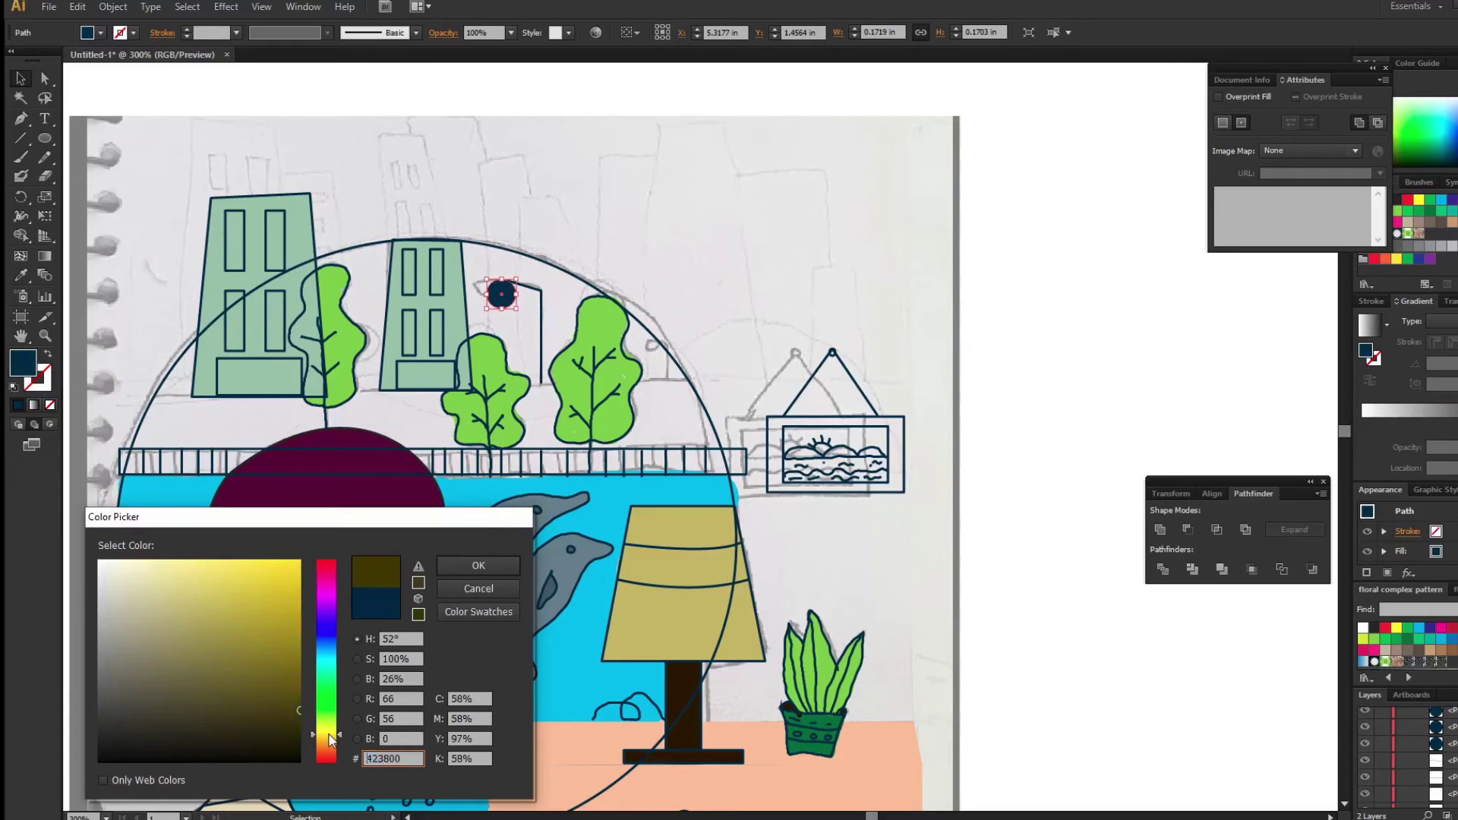
click(483, 575)
click(891, 238)
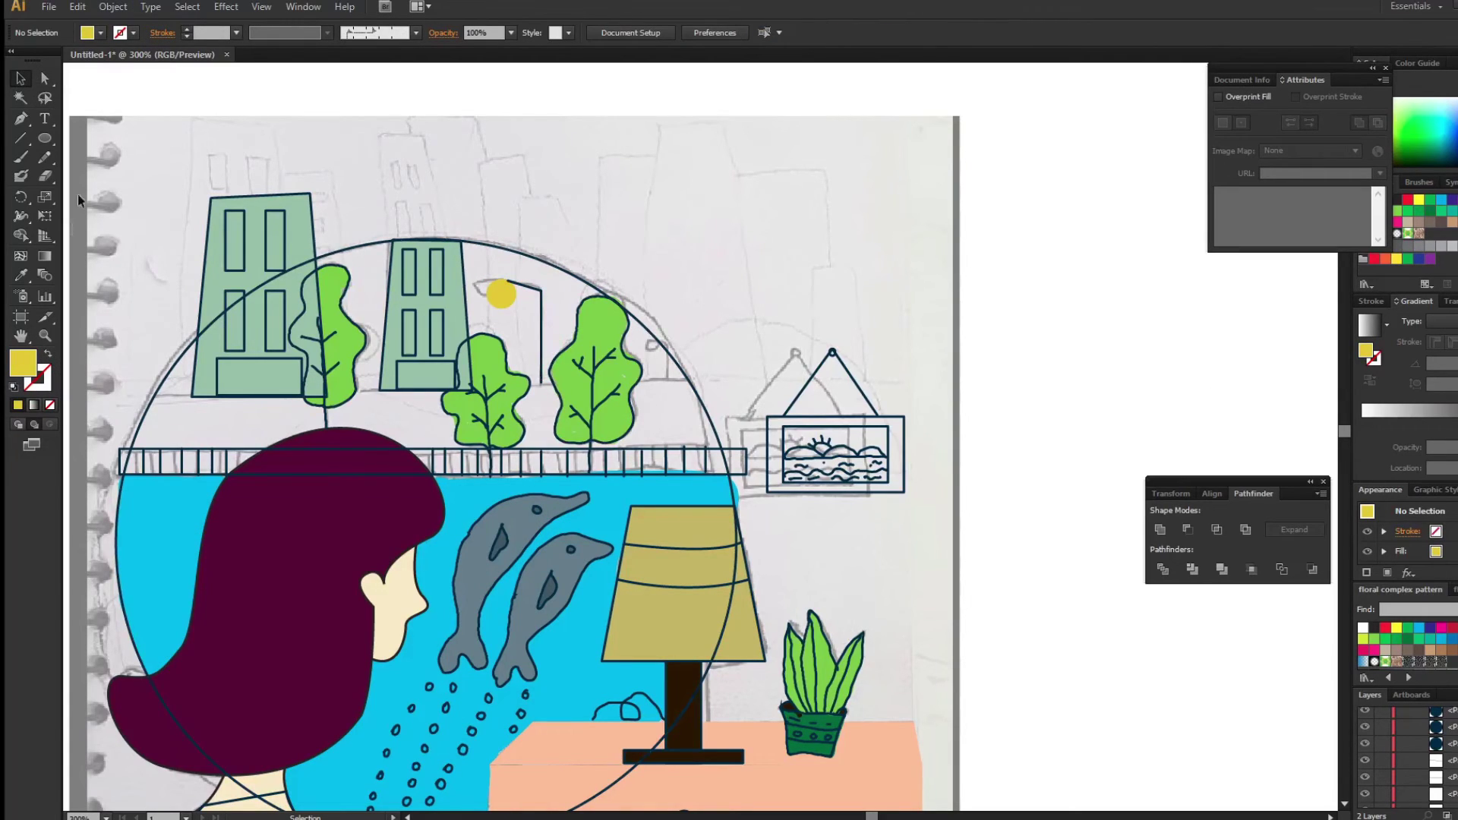
Set the current fill colour to beige in the Color Picker.
double_click(24, 367)
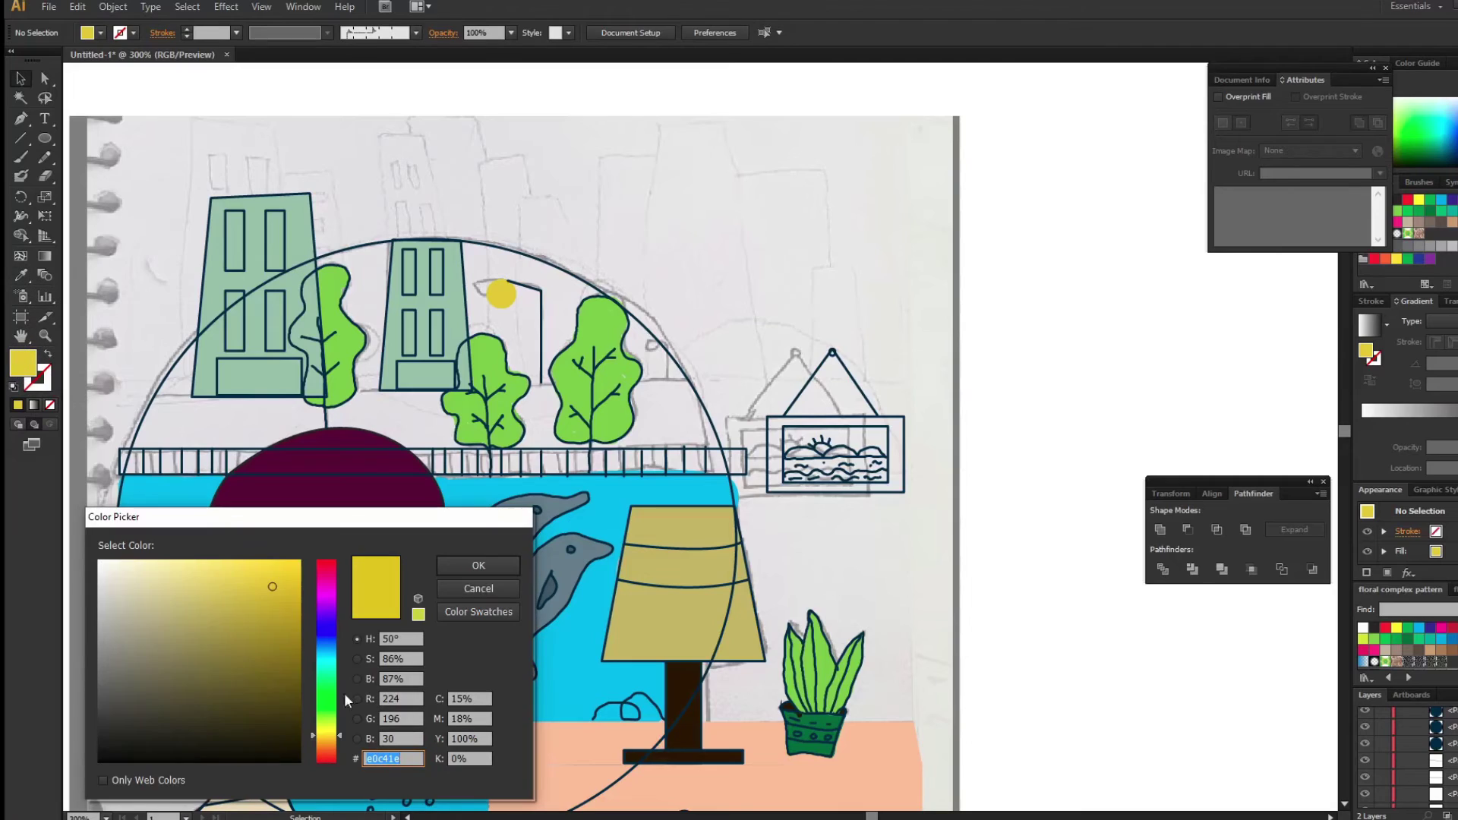
text(b5ab95)
key(Return)
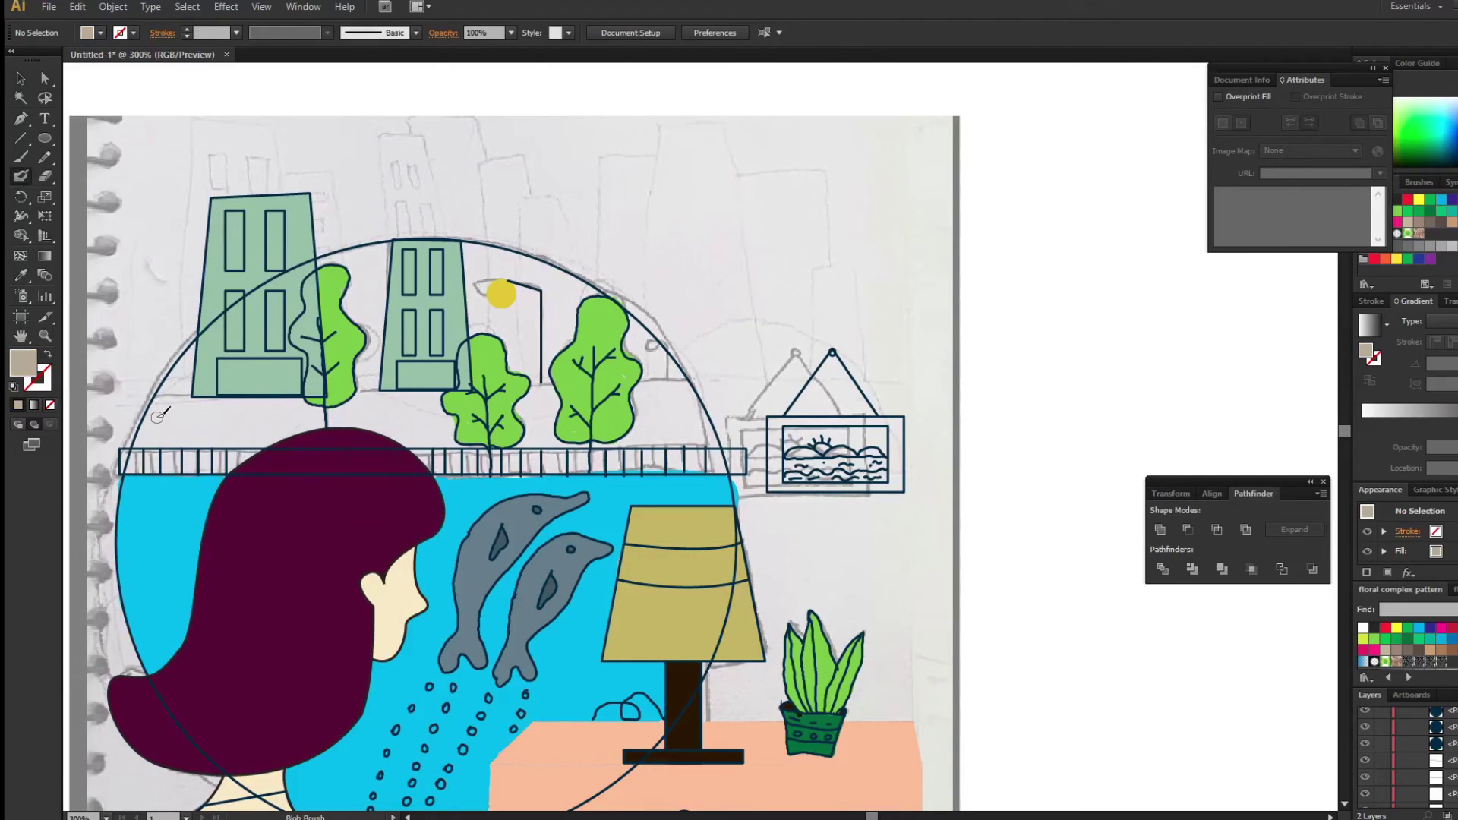
Paint a beige Blob Brush ground strip, sending it and the left building to the back.
drag(157, 417, 209, 361)
mouse_move(170, 427)
mouse_down()
mouse_move(504, 456)
mouse_move(660, 402)
mouse_up()
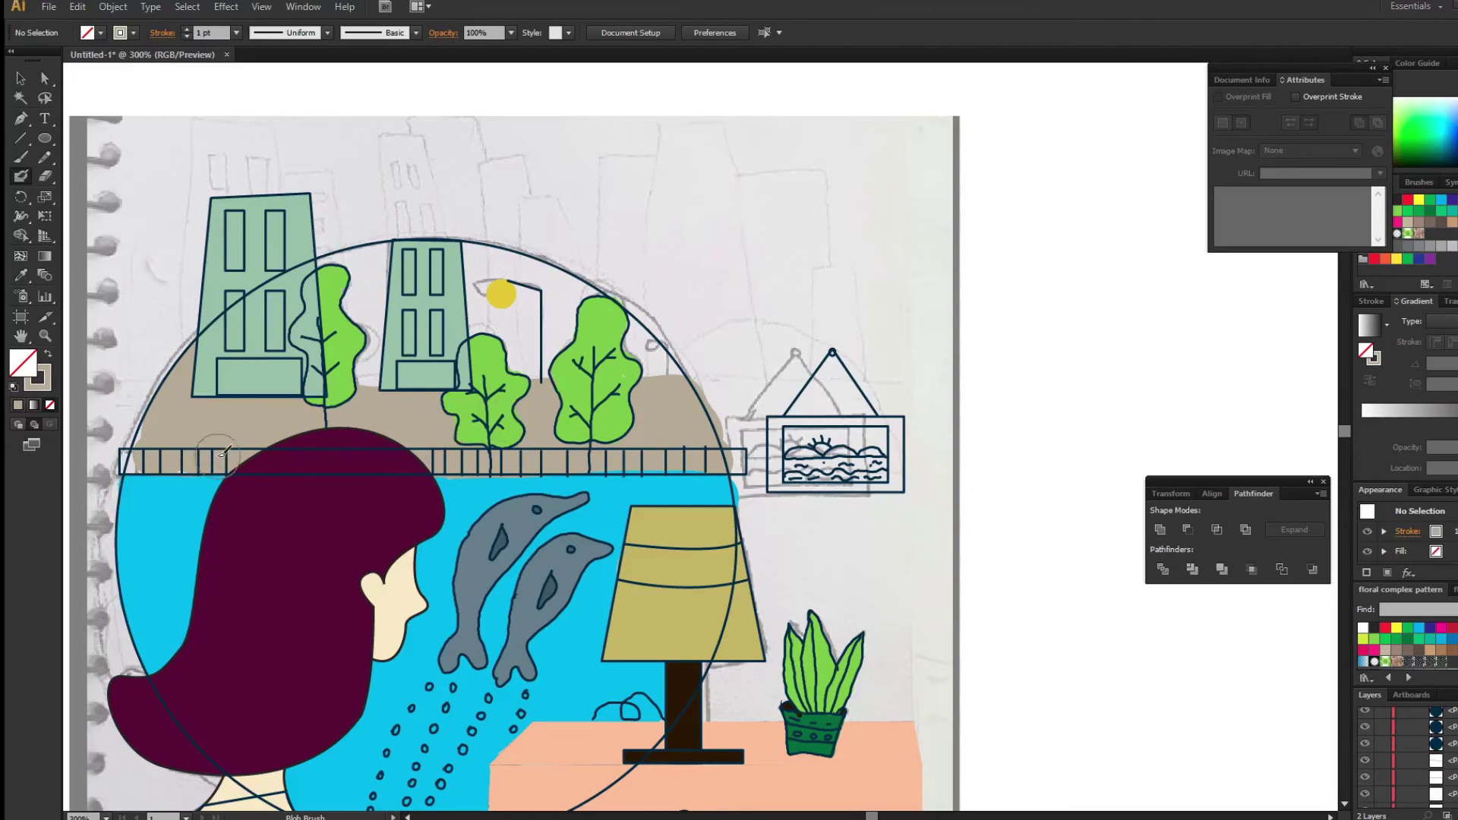
key(v)
right_click(316, 220)
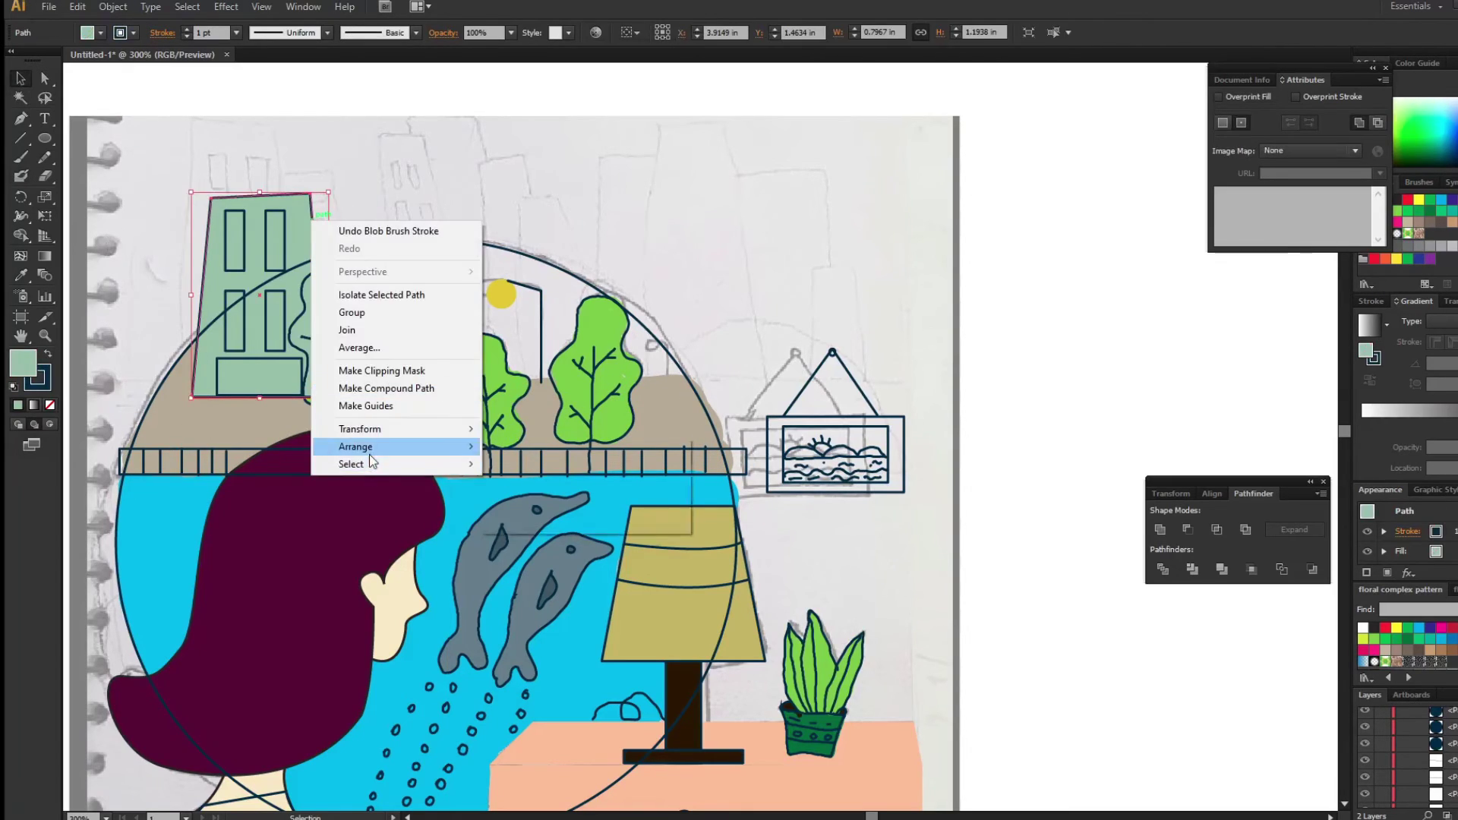
click(524, 498)
right_click(213, 370)
click(425, 654)
click(1025, 319)
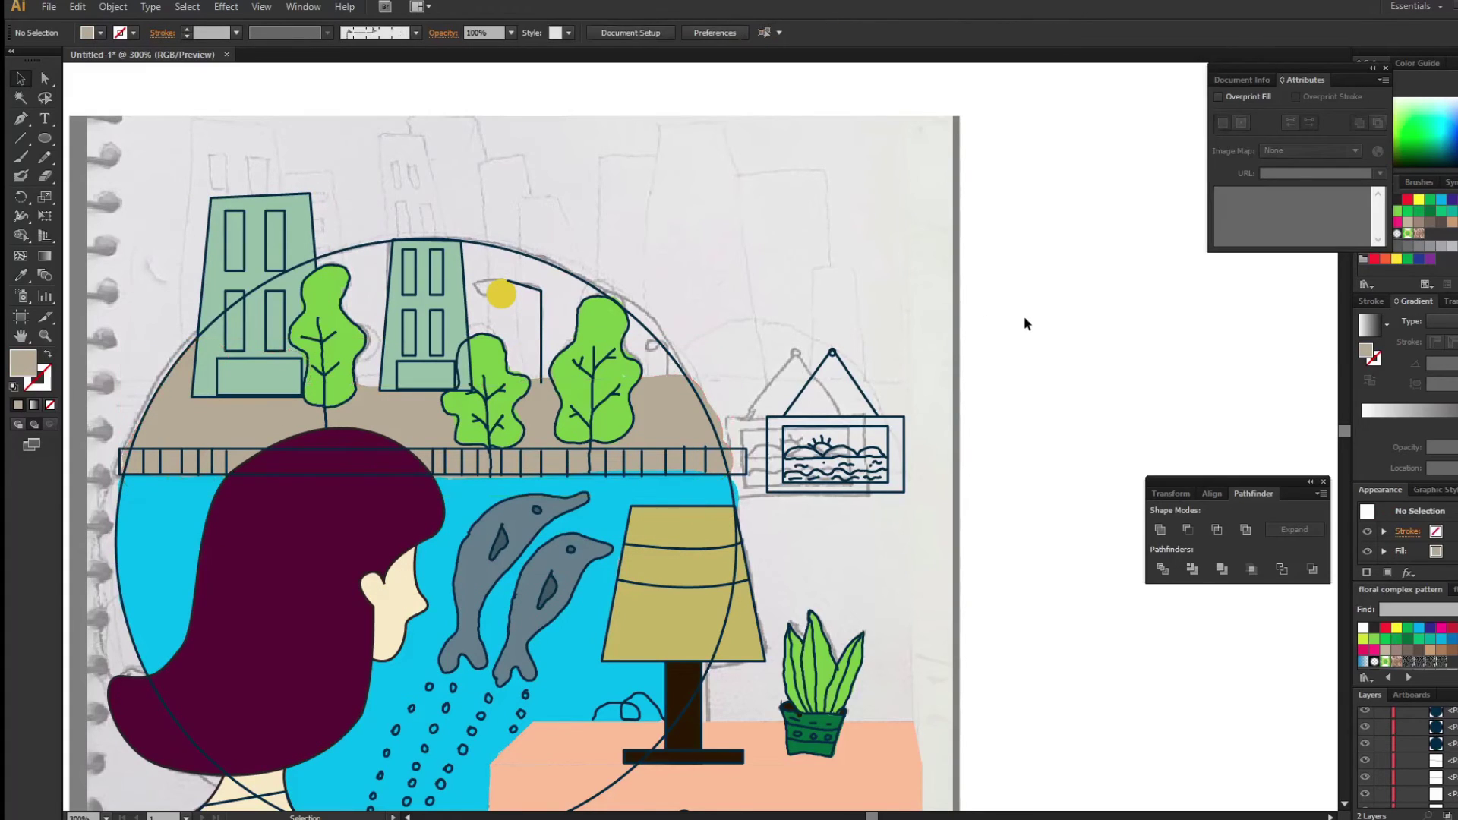
Swap the hanging picture frame's fill and stroke and give it a light blue fill.
click(835, 425)
click(48, 355)
click(810, 455)
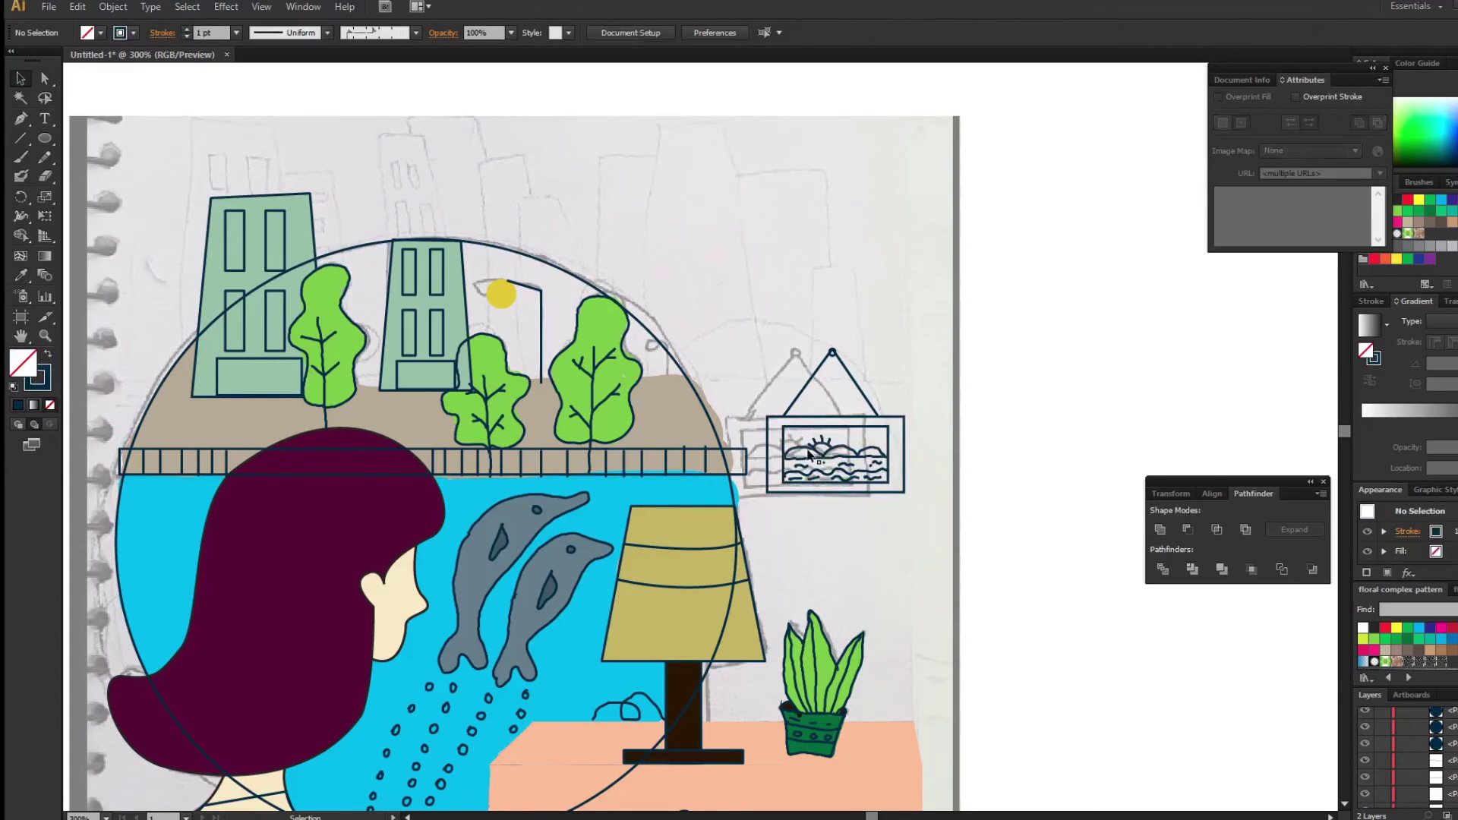
click(785, 480)
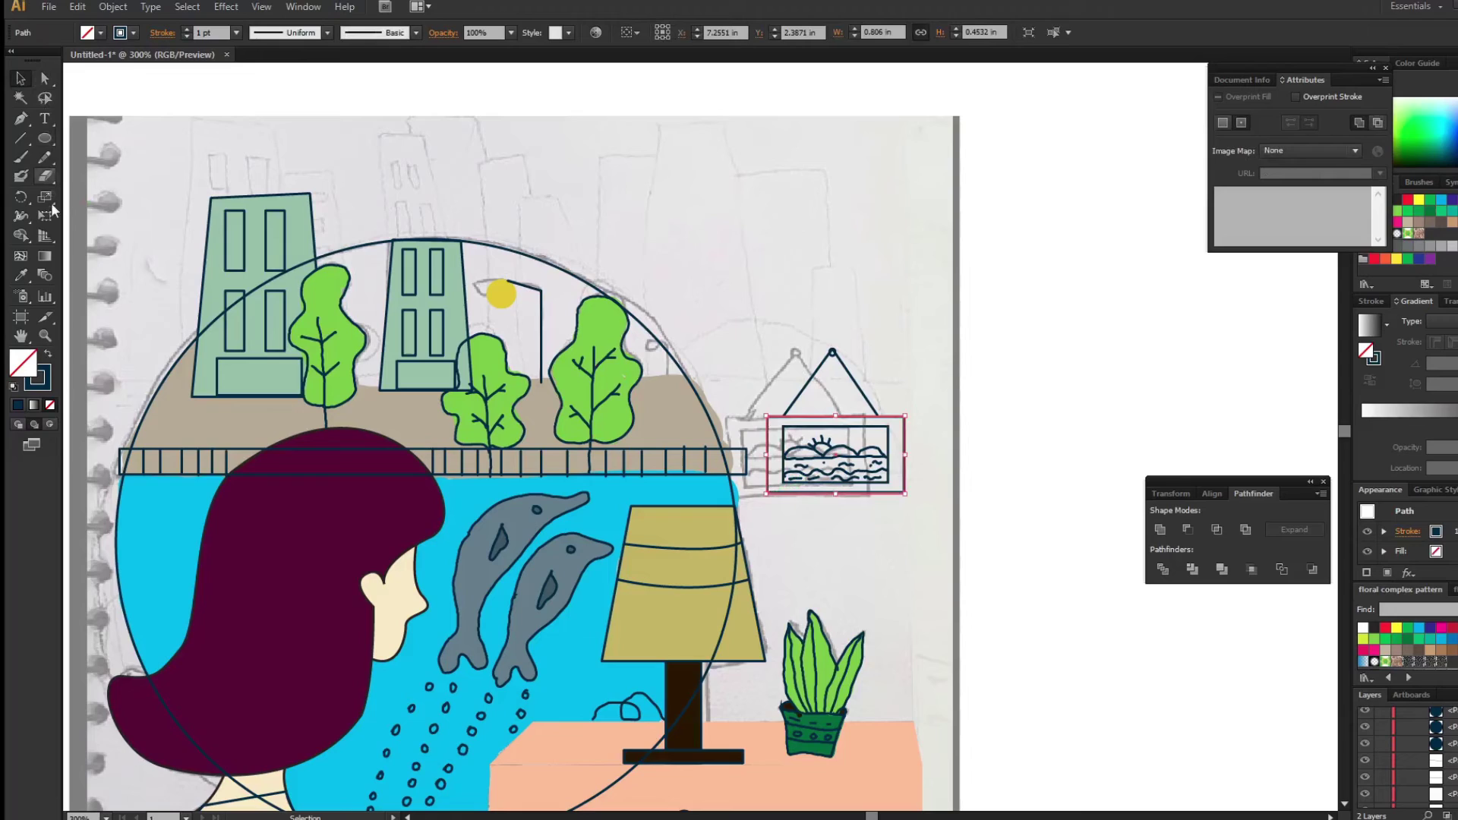
click(48, 354)
double_click(19, 368)
click(477, 558)
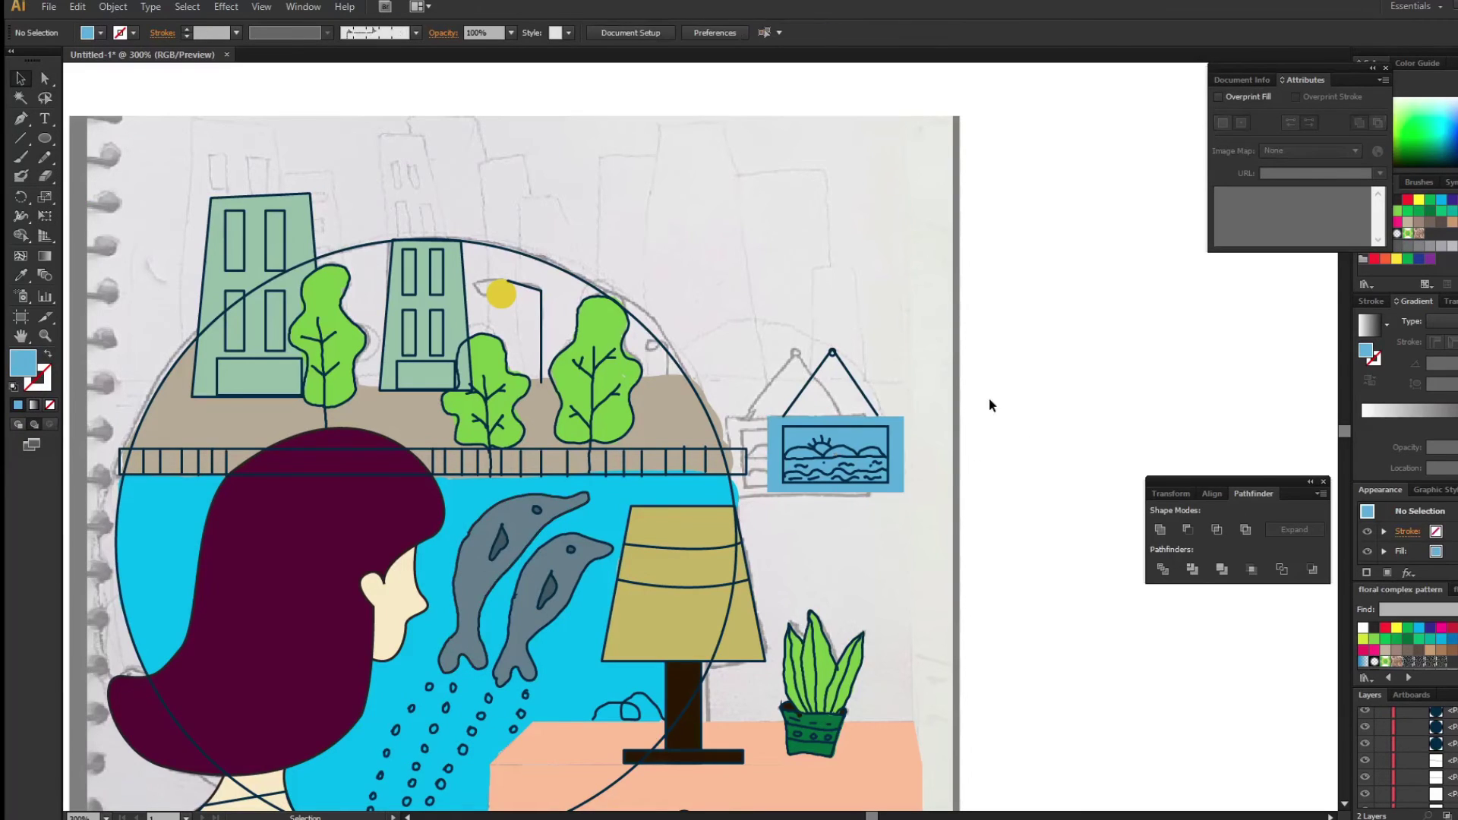
Eyedrop a cyan-blue colour onto the picture frame, then deselect it.
click(33, 405)
click(21, 275)
click(684, 593)
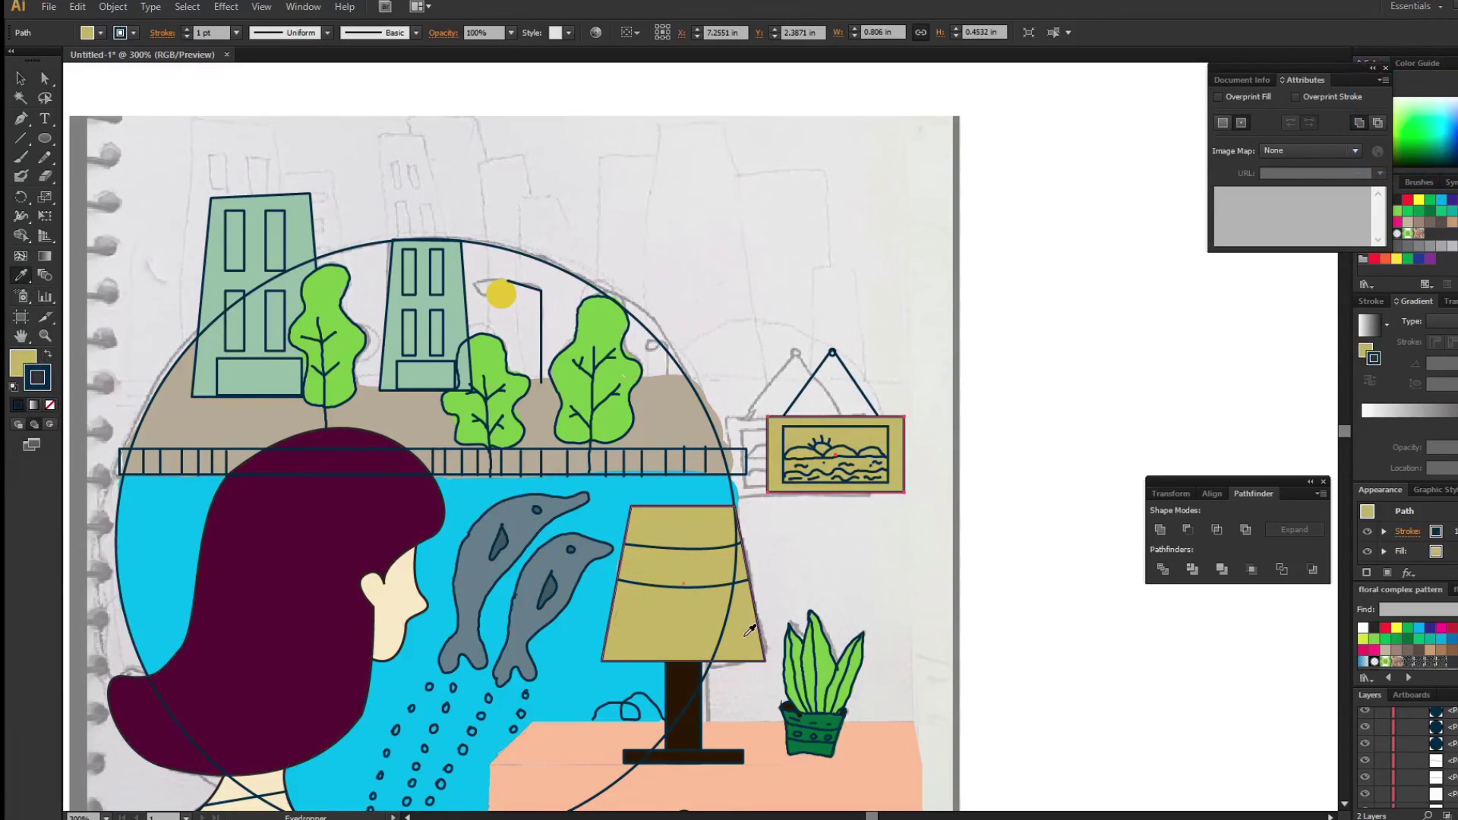
click(266, 578)
click(513, 721)
key(v)
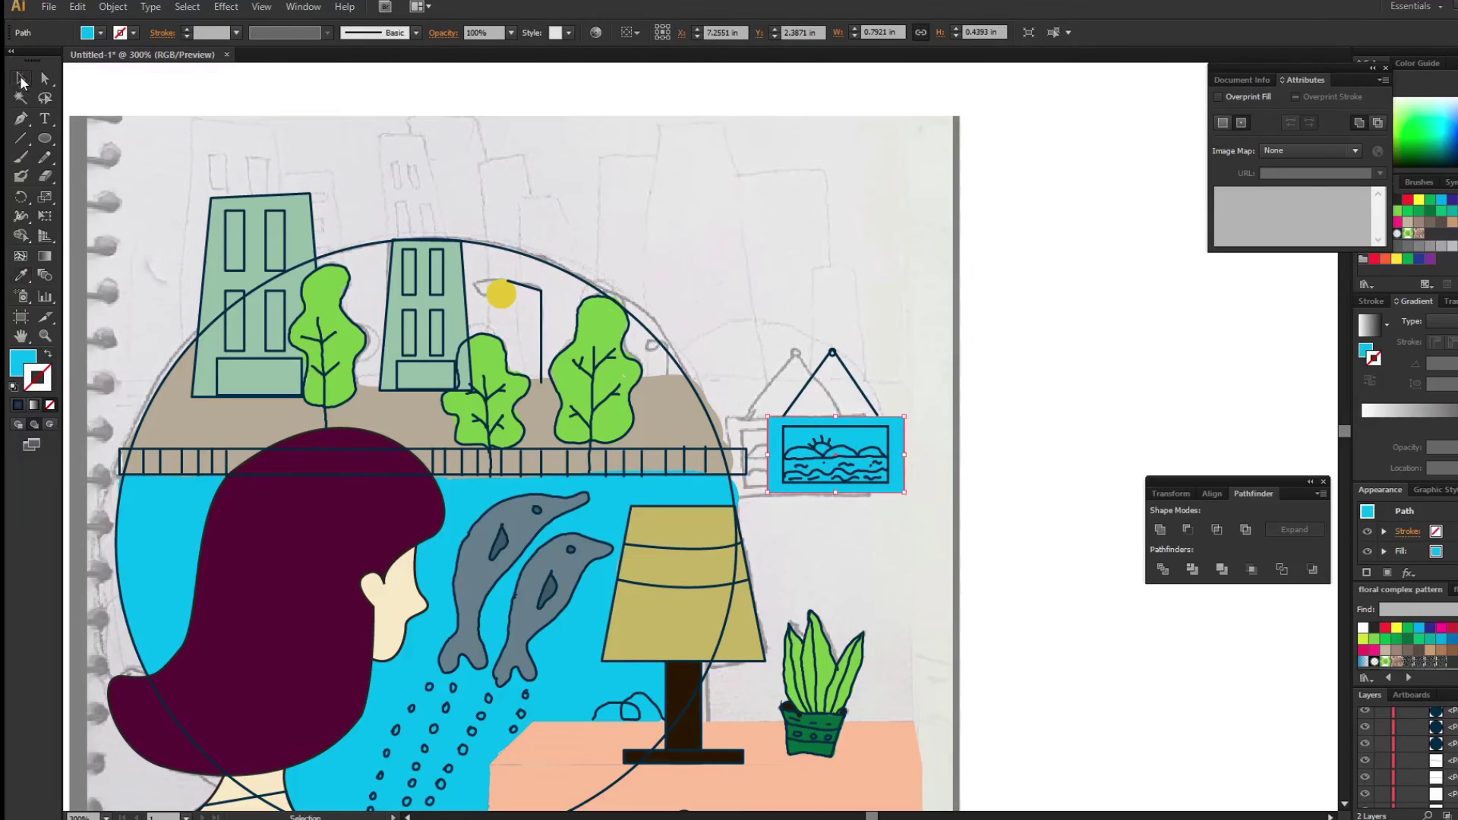
click(1054, 331)
scroll(327, 290, down, 5)
Give the girl's neck shape a cream fill using Direct Selection.
scroll(326, 290, down, 5)
scroll(327, 290, left, 2)
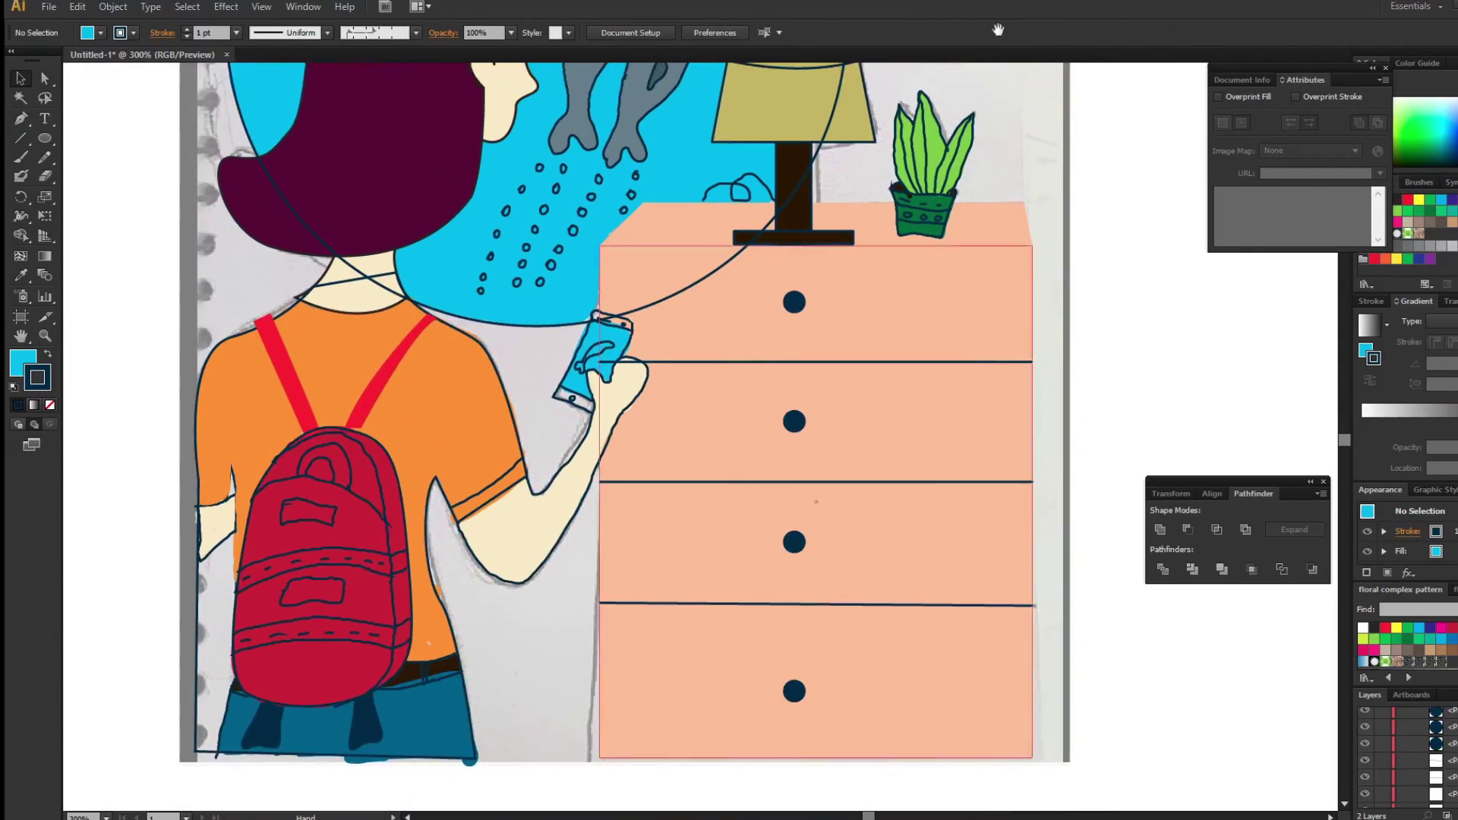
click(327, 290)
key(a)
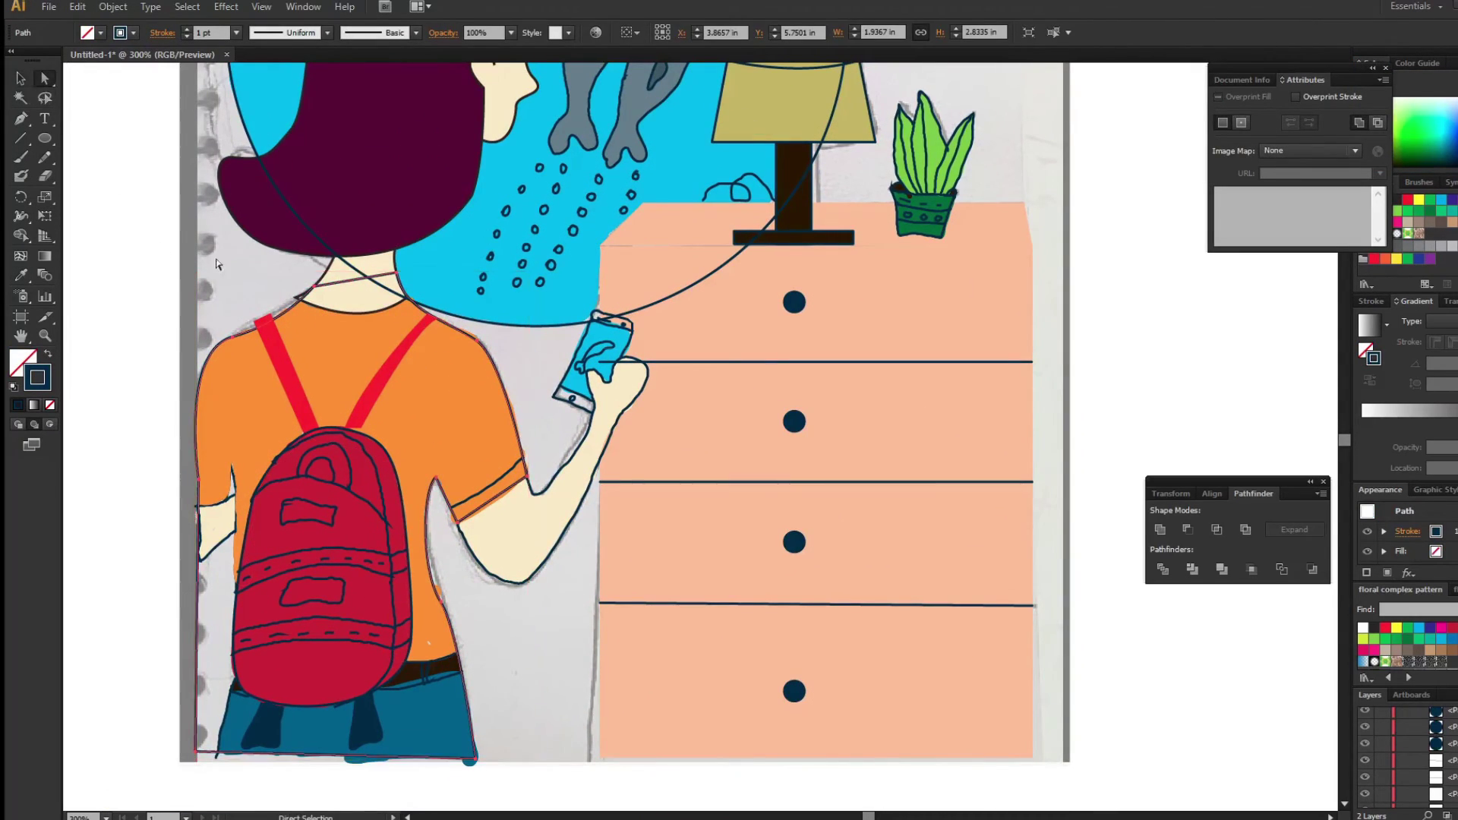
click(398, 275)
key(i)
click(345, 273)
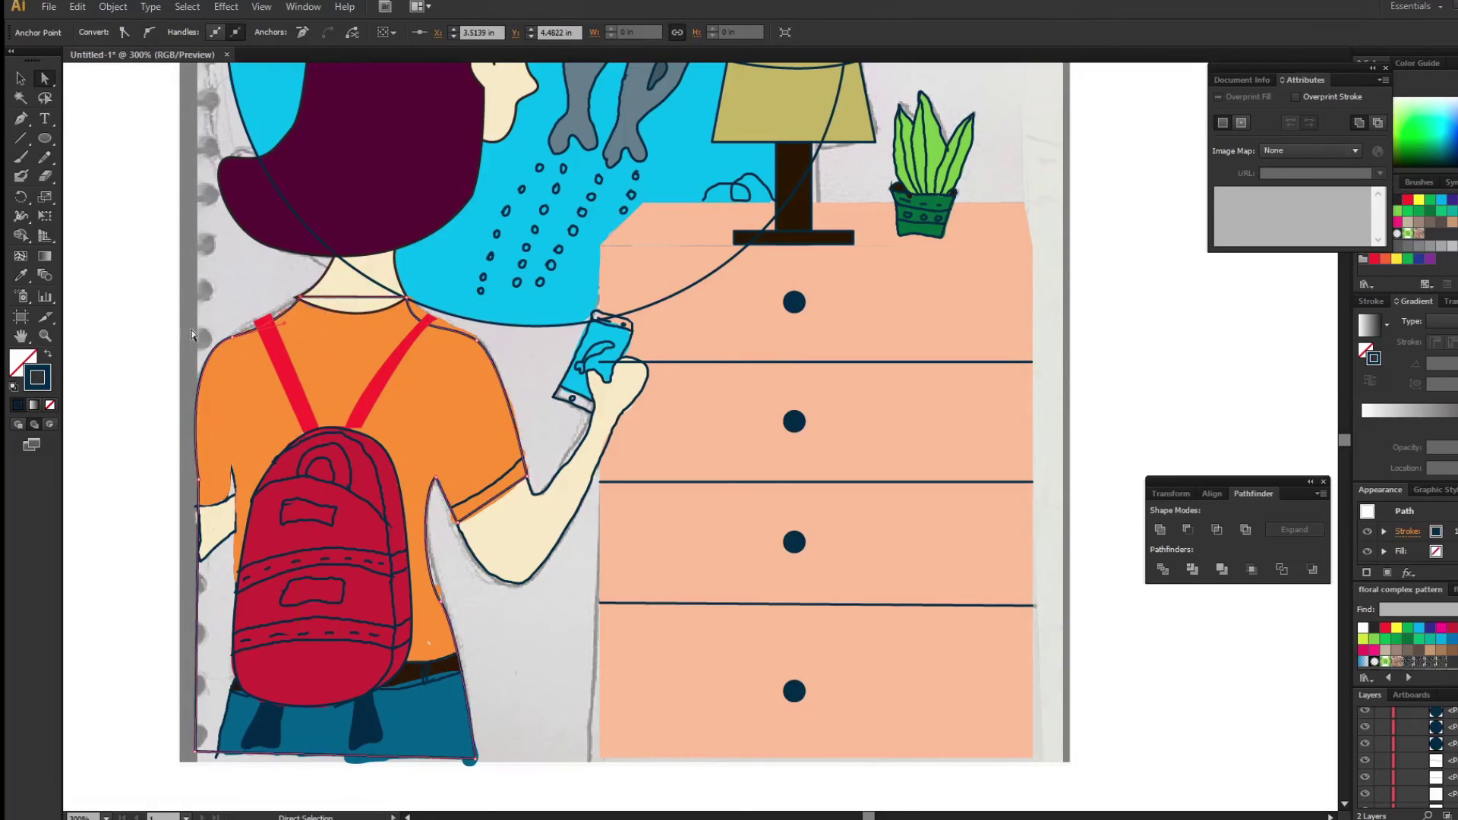
key(a)
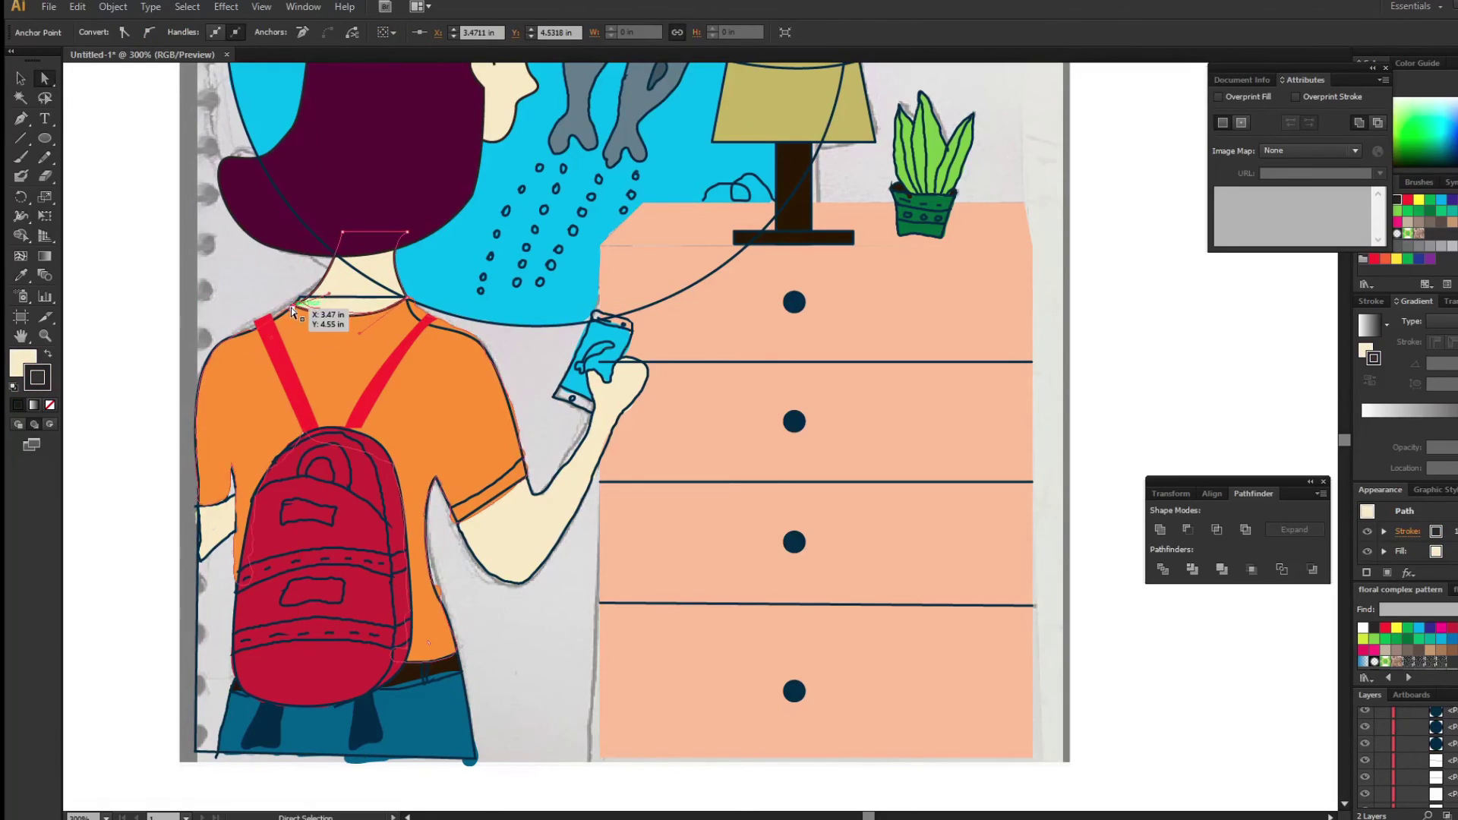
Send the girl's large skin shape to the back, behind the orange shirt.
click(292, 313)
click(463, 361)
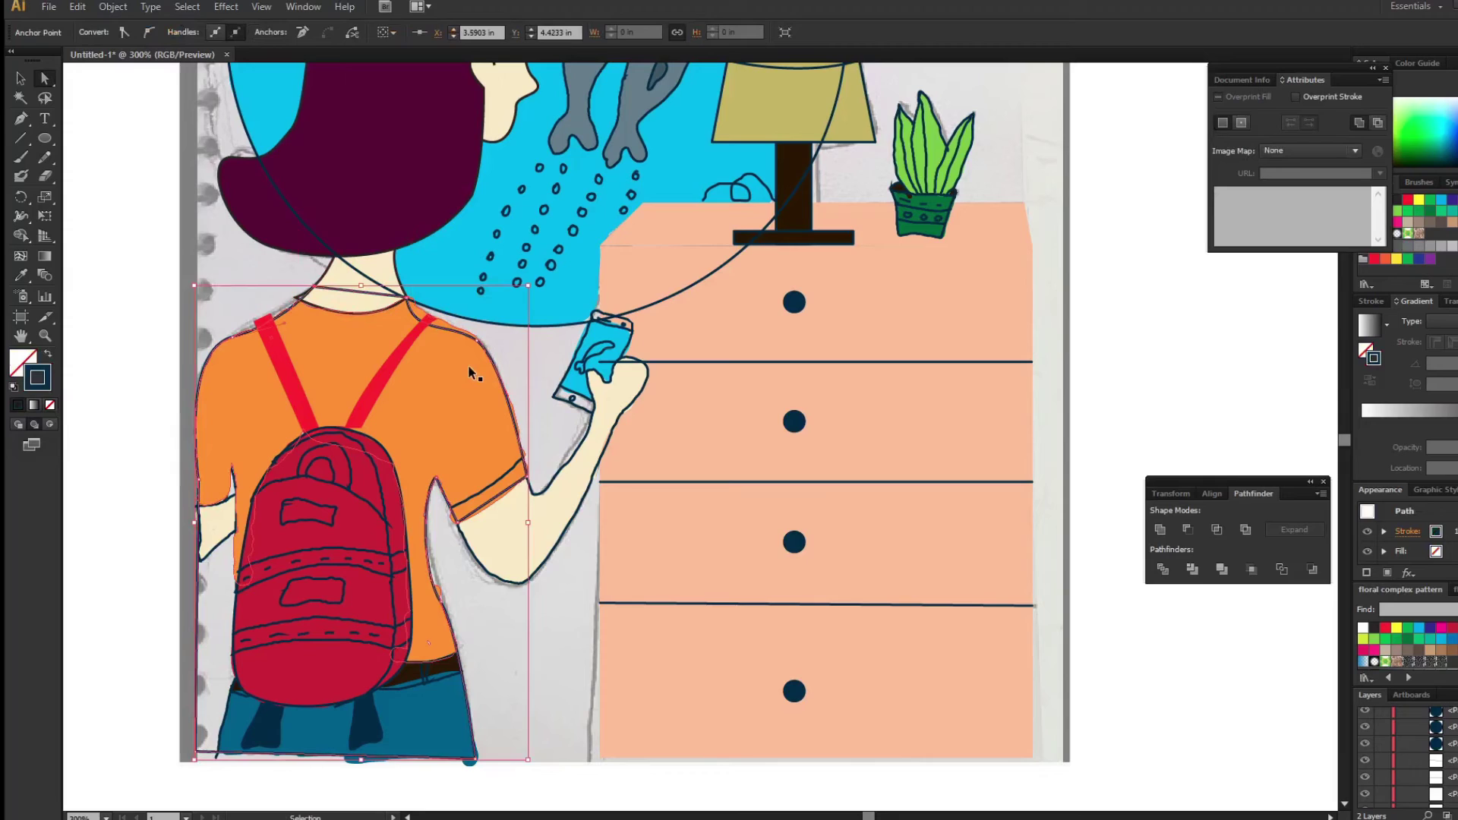
click(130, 244)
key(v)
click(338, 298)
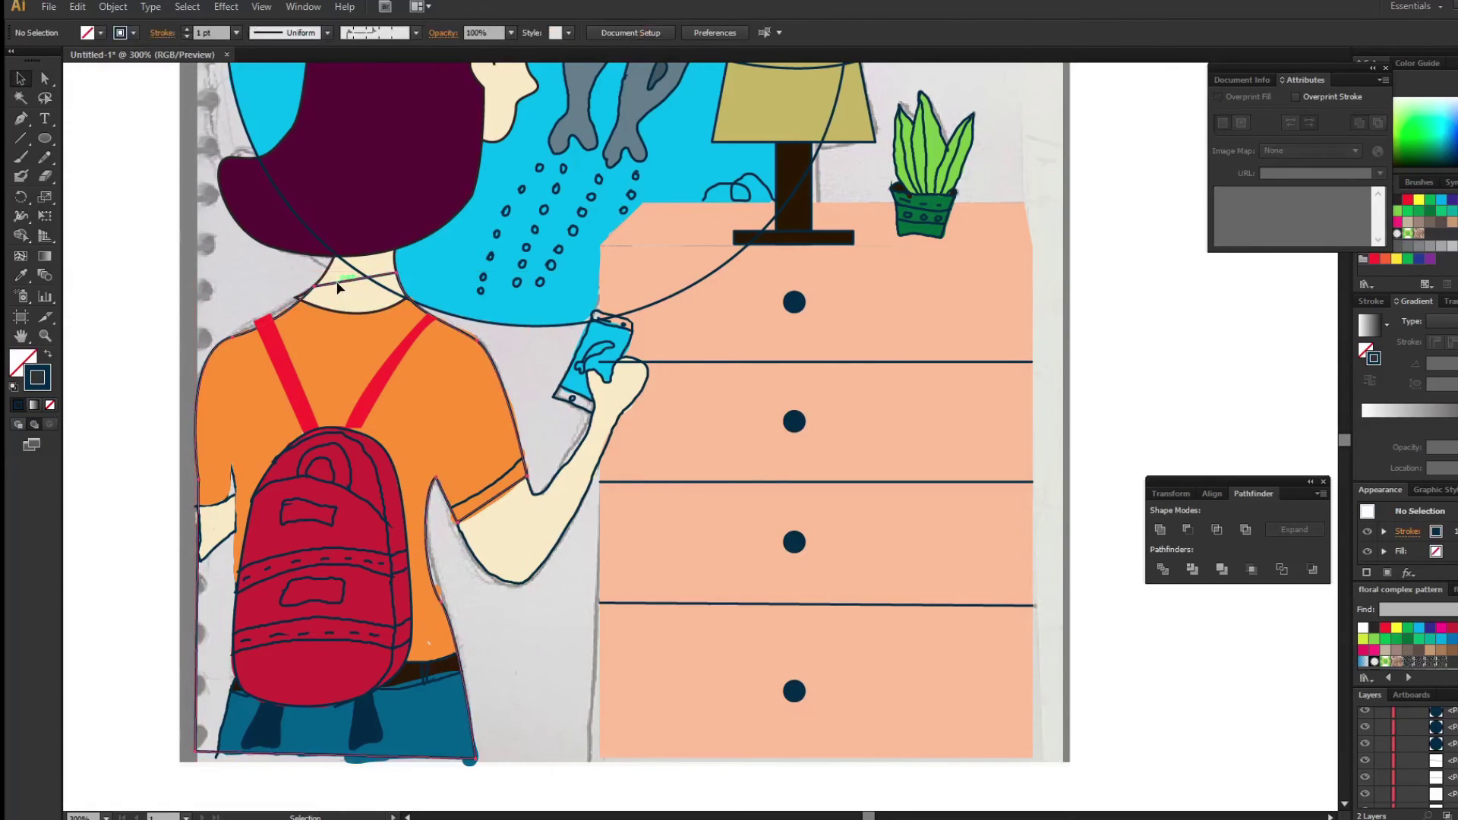
right_click(334, 296)
click(581, 575)
click(440, 384)
right_click(435, 389)
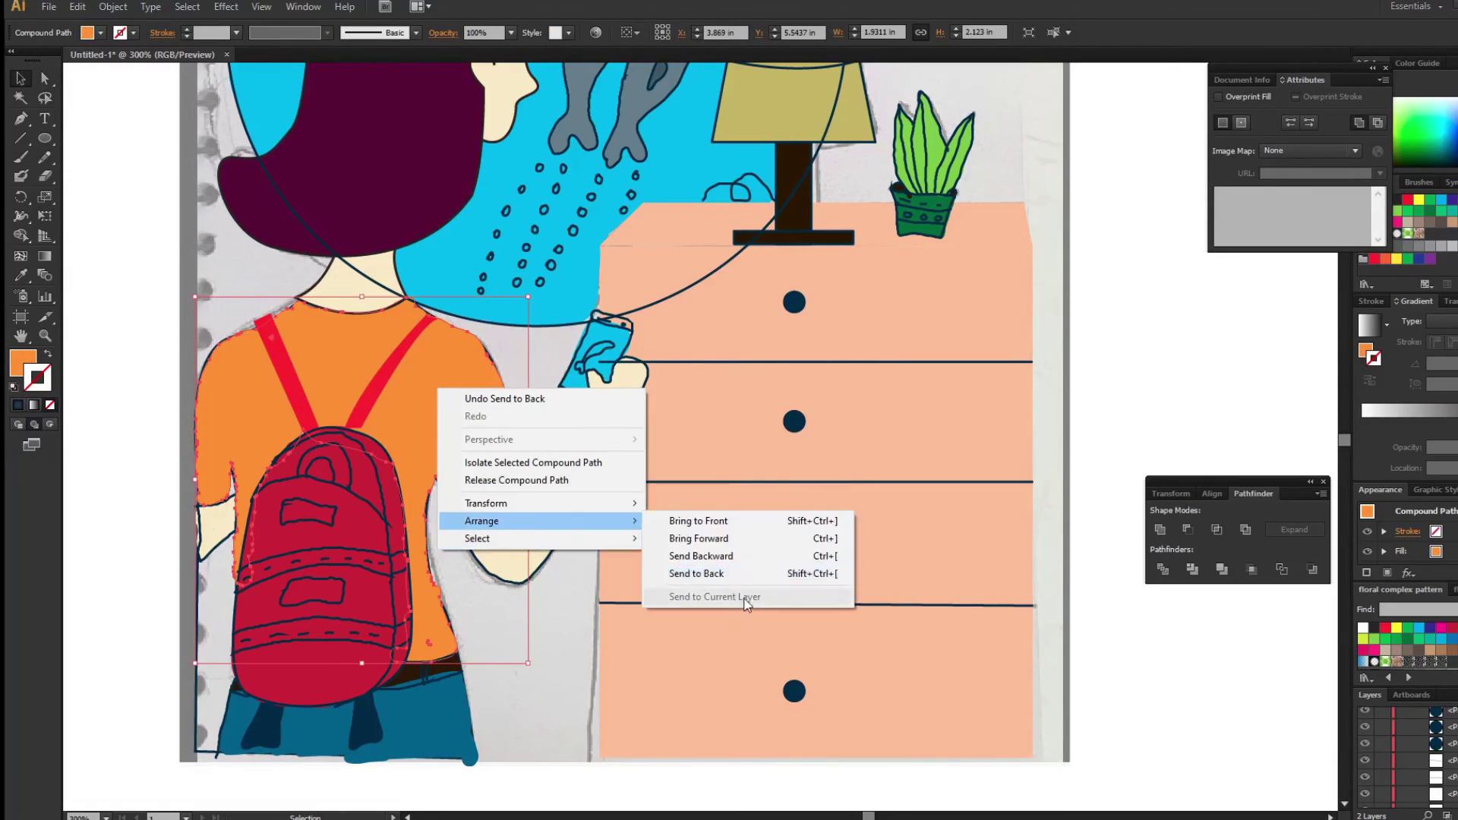
click(728, 573)
click(124, 520)
scroll(954, 481, up, 5)
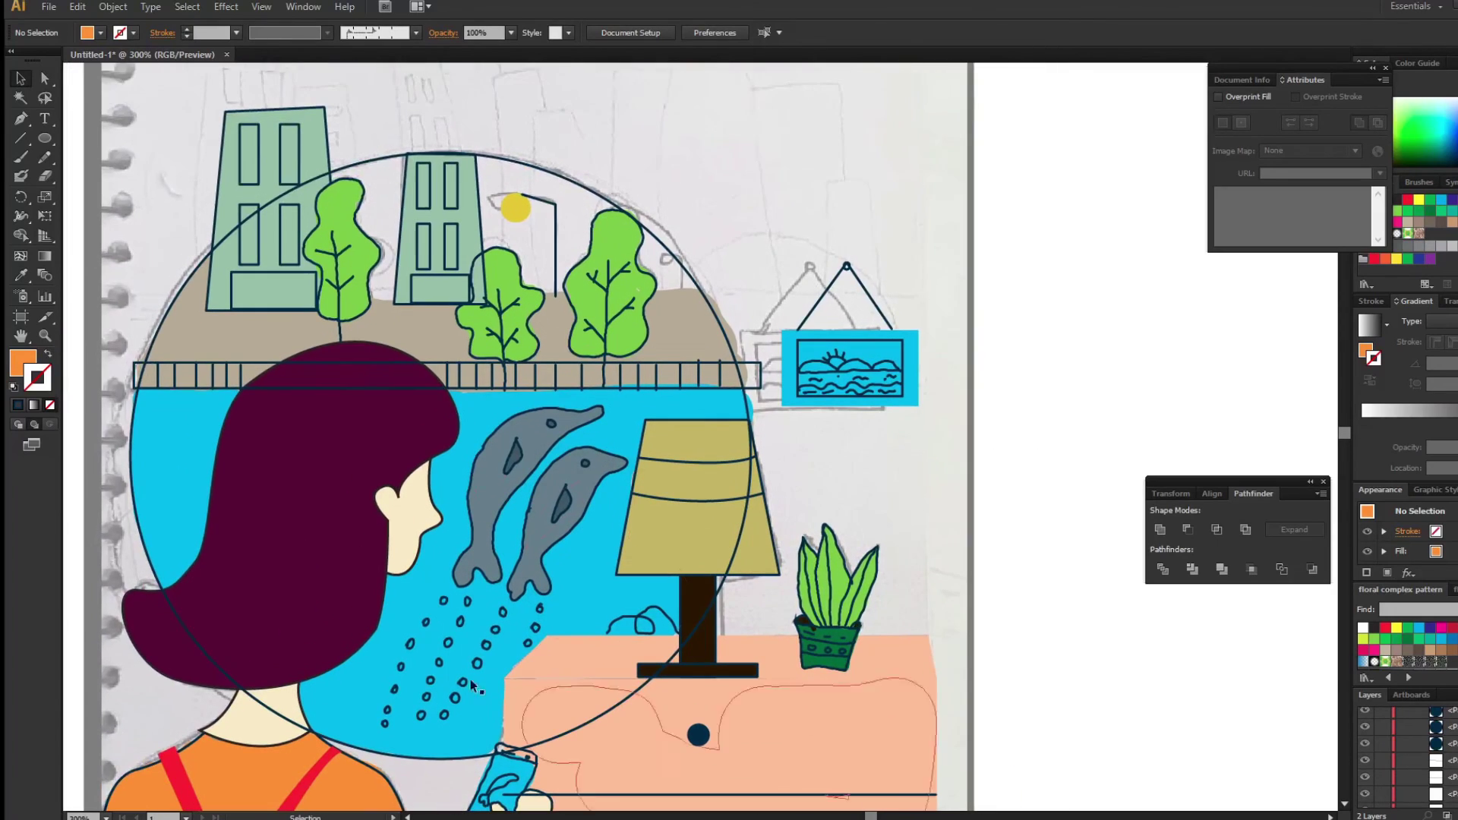
Pick a light skin-tone fill and brush strokes behind the buildings with the Blob Brush.
double_click(22, 359)
click(488, 563)
click(21, 175)
scroll(531, 380, down, 2)
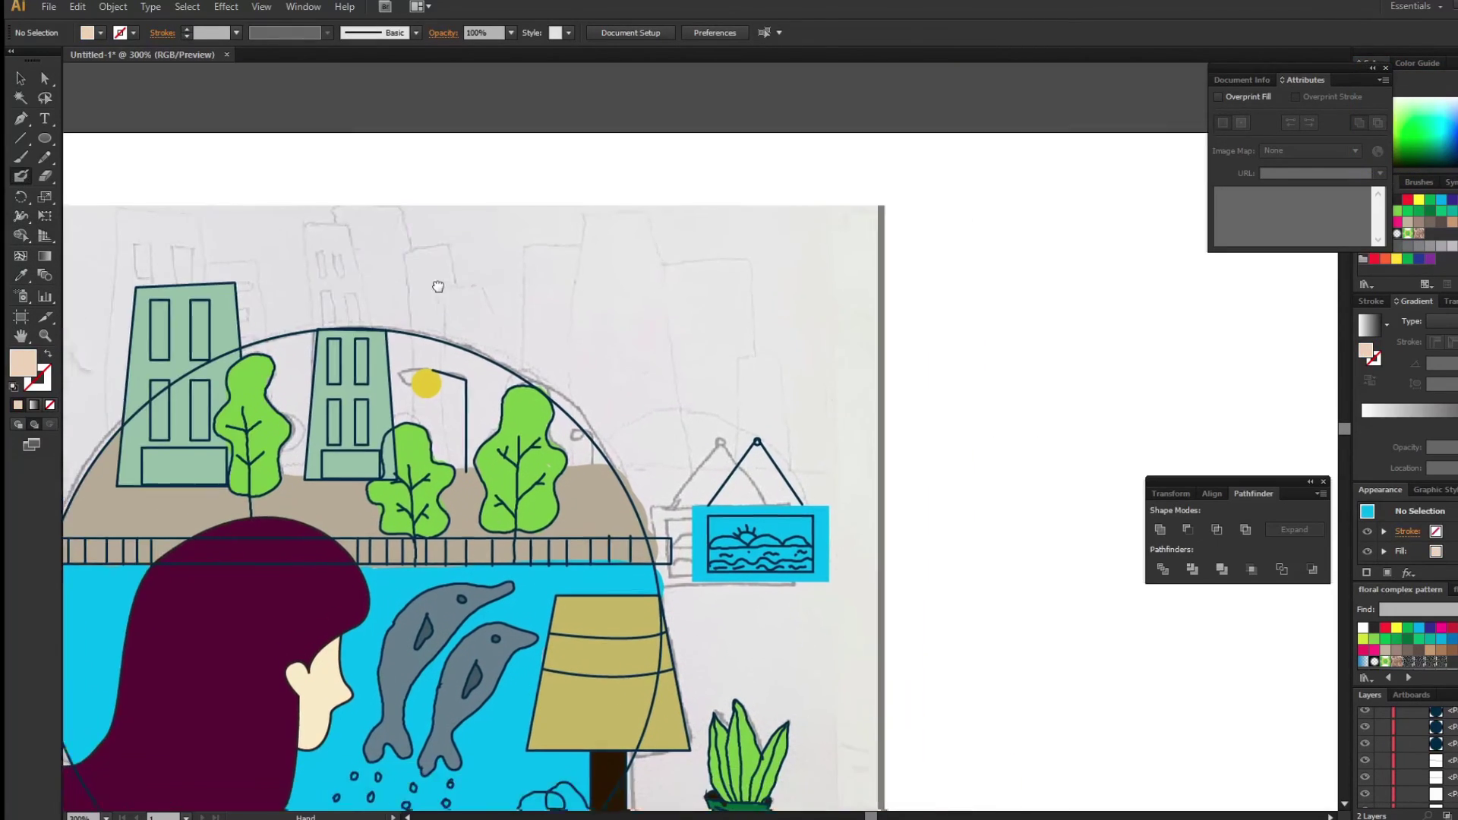
mouse_move(270, 258)
mouse_down()
mouse_move(405, 166)
mouse_move(827, 197)
mouse_up()
drag(425, 251, 820, 258)
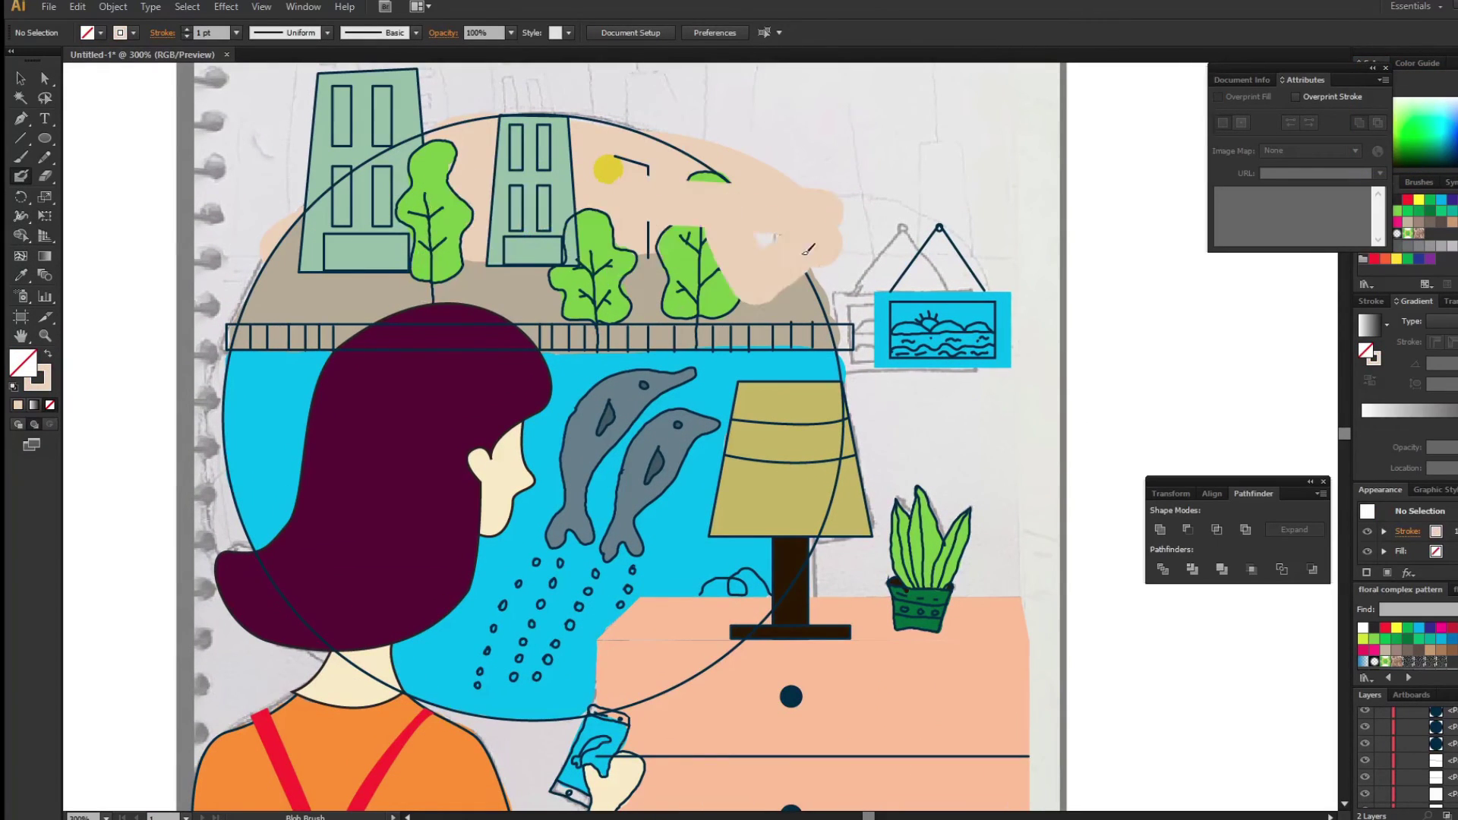
key(shift+x)
drag(345, 278, 368, 507)
Hide the linked sketch template in the Layers panel and zoom out to 150%.
drag(1369, 695, 1138, 283)
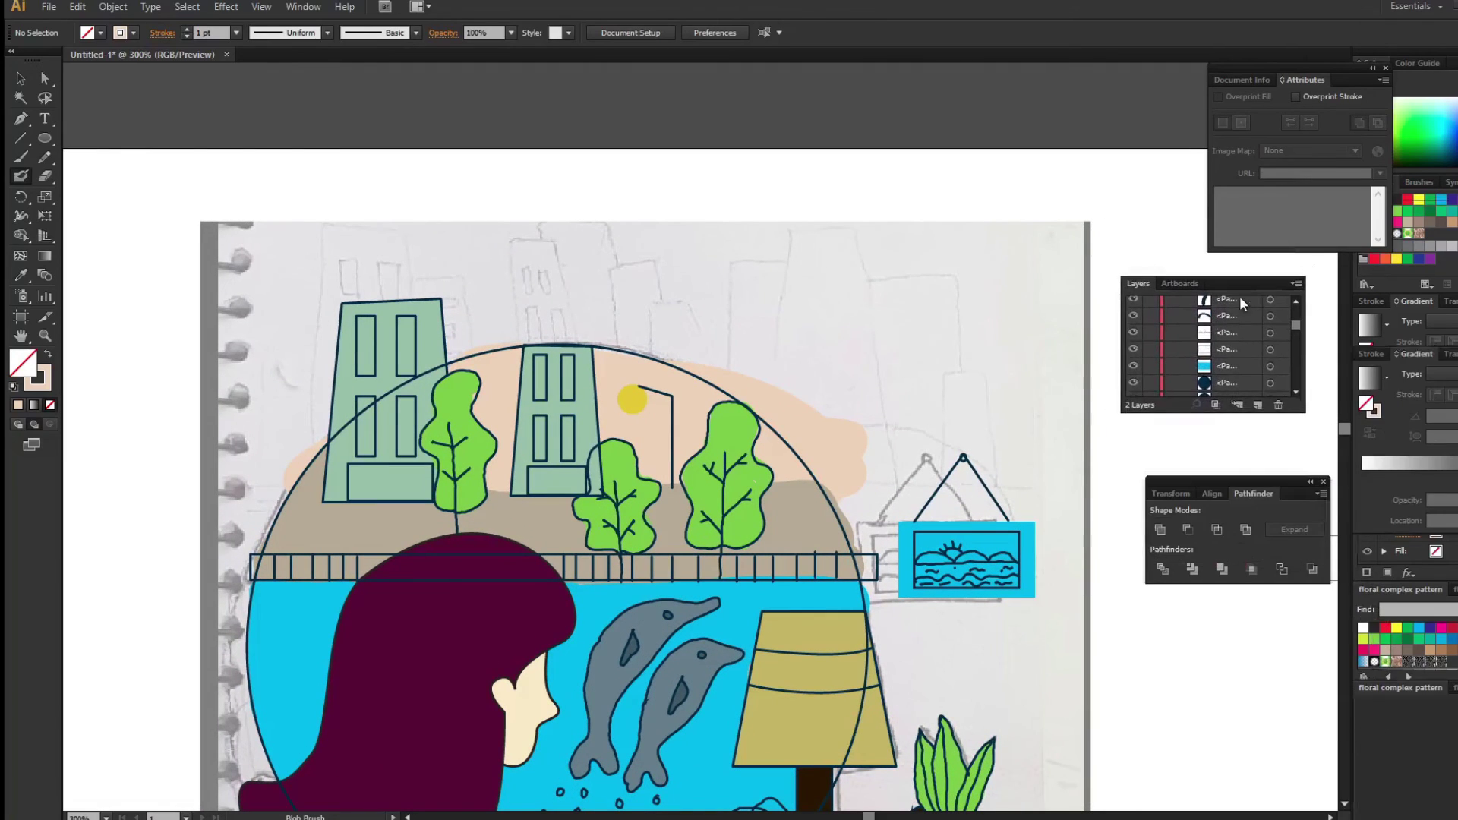
click(1170, 303)
click(1133, 337)
key(ctrl+minus)
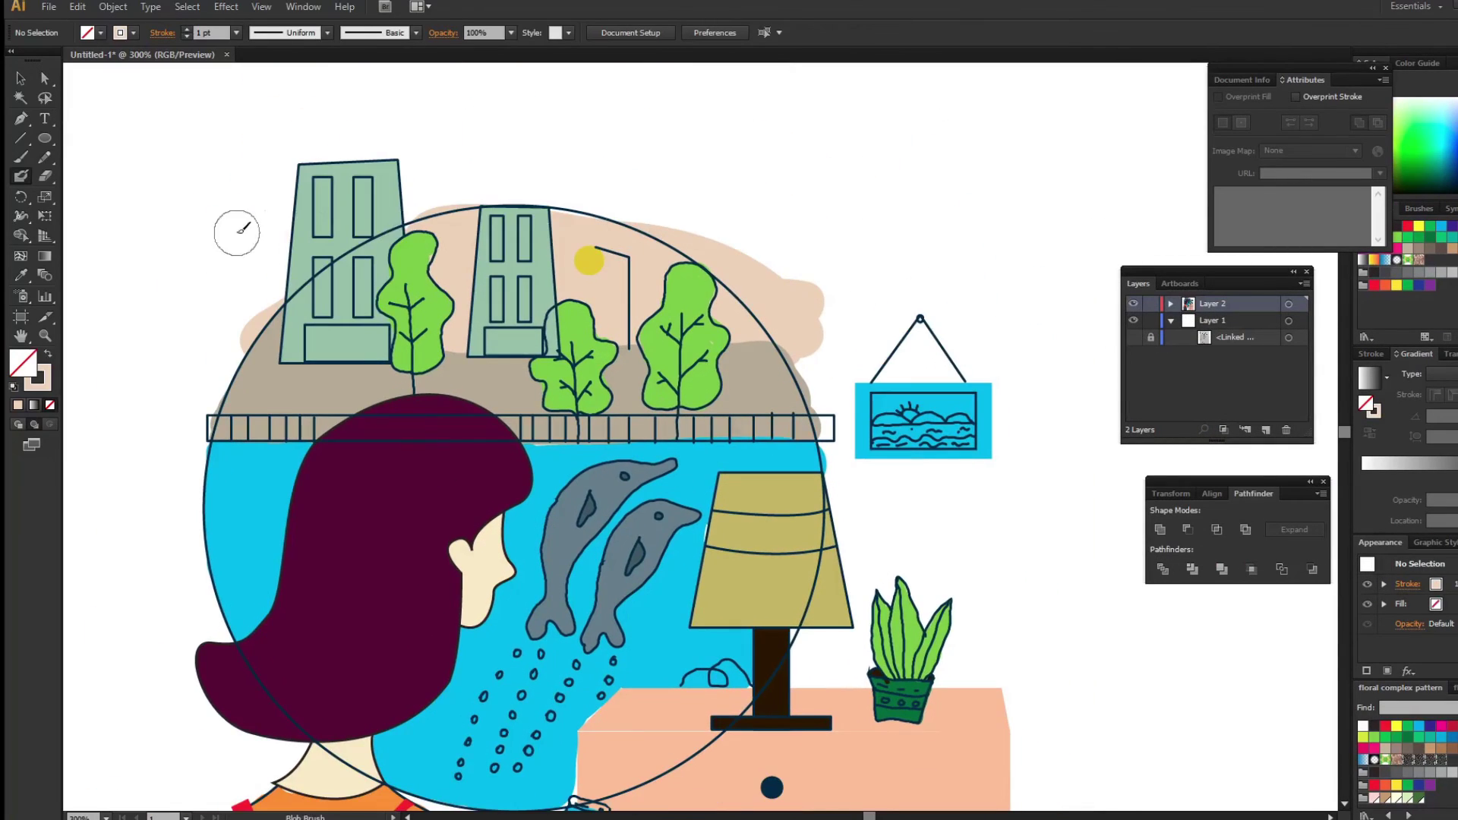
key(ctrl+minus)
Paint the large beige backdrop blob around the whole girl and dresser scene.
drag(362, 260, 313, 100)
mouse_move(334, 152)
mouse_down()
mouse_move(744, 770)
mouse_move(341, 148)
mouse_move(444, 666)
mouse_move(553, 683)
mouse_move(524, 509)
mouse_up()
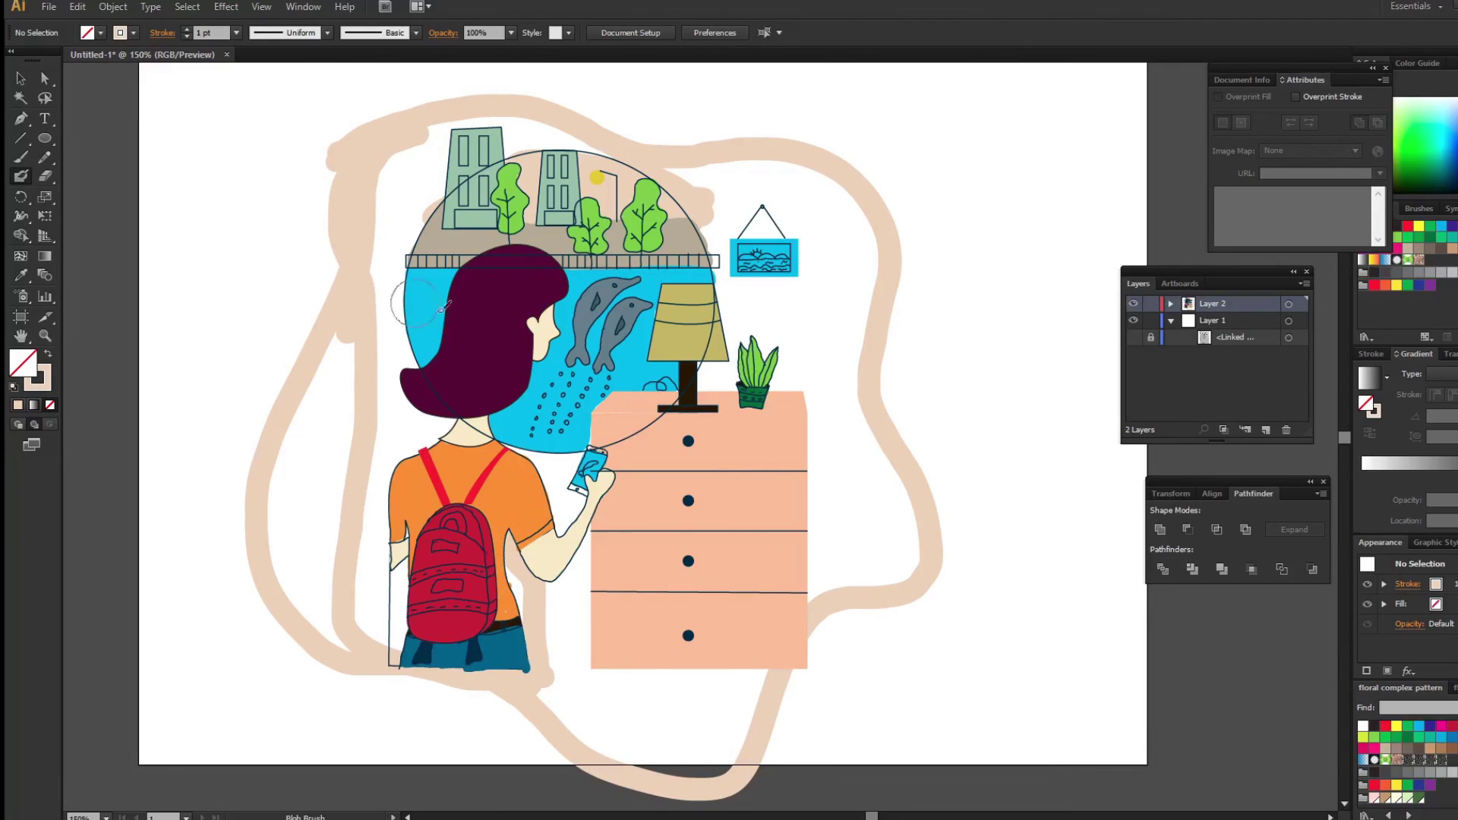
mouse_move(442, 308)
mouse_down()
mouse_move(526, 176)
mouse_move(823, 299)
mouse_up()
key(ctrl+z)
mouse_move(797, 374)
mouse_down()
mouse_move(813, 569)
mouse_move(517, 469)
mouse_up()
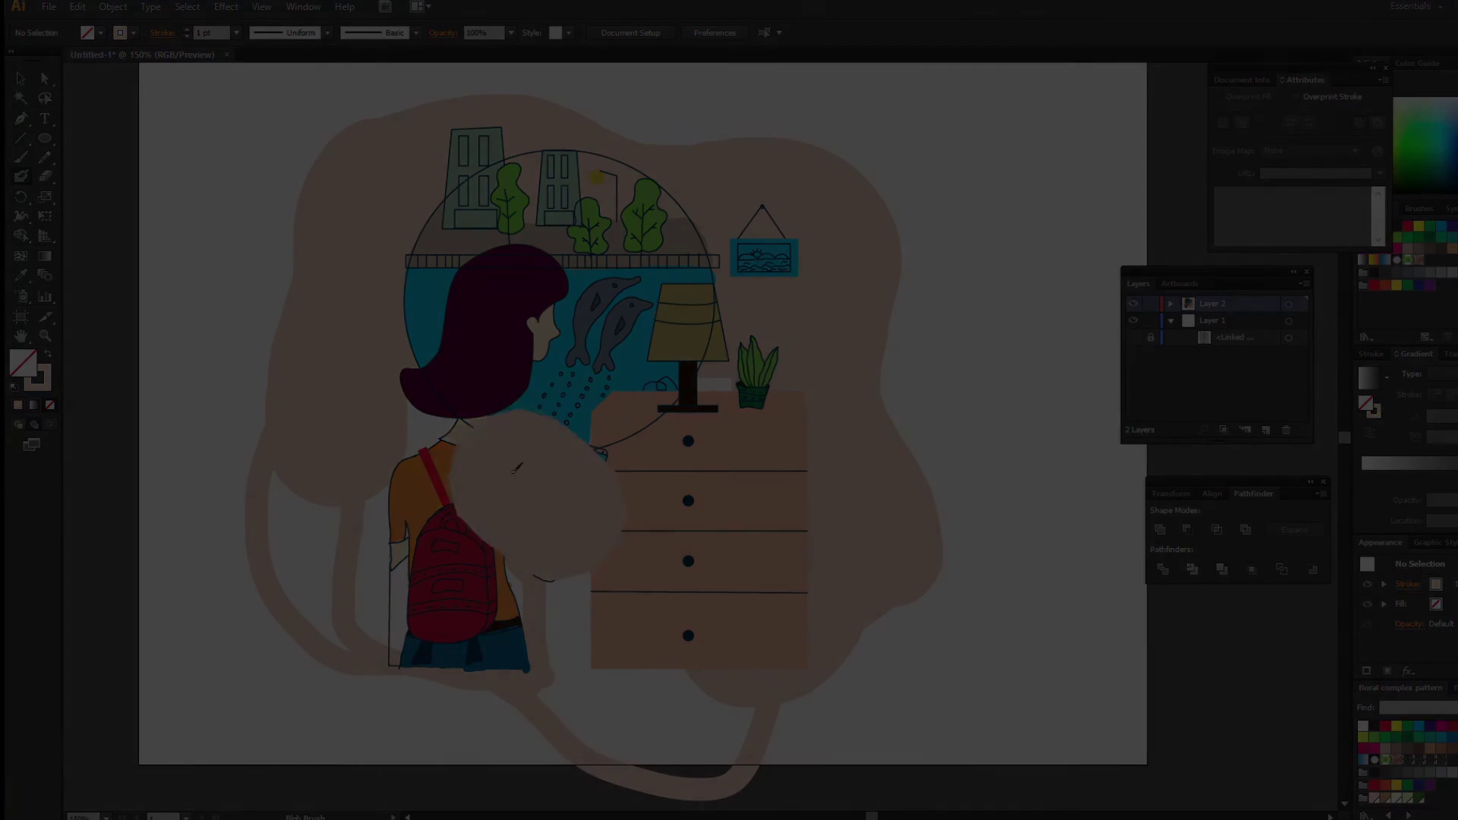